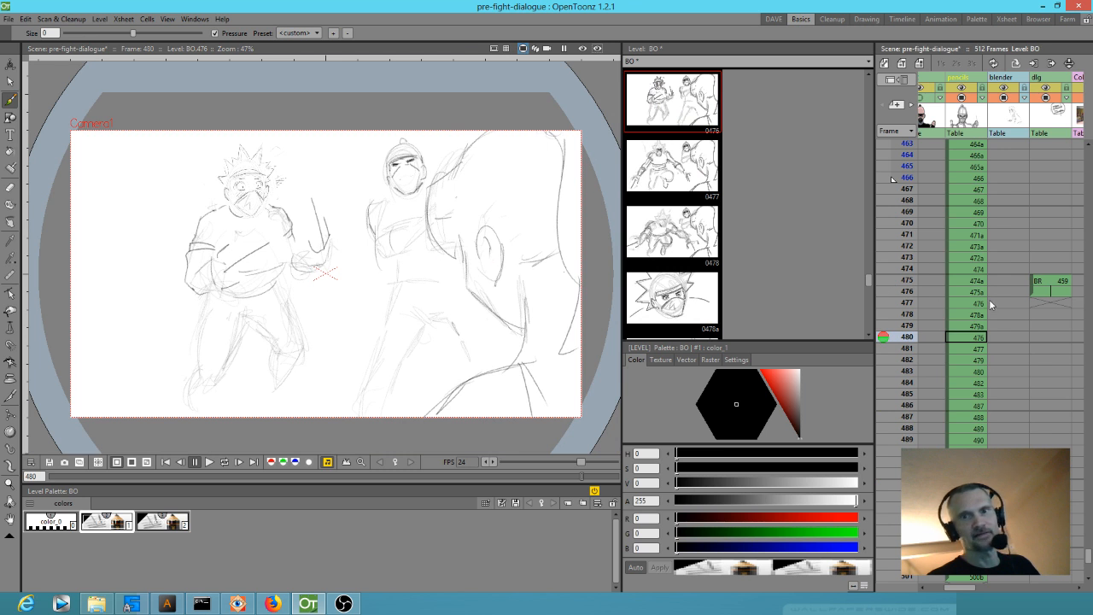
Step: Scrub back from frame 480 past the start of the storyboard to review the coloured shot around frames 314 to 327
left_click_drag(904, 314, 901, 137)
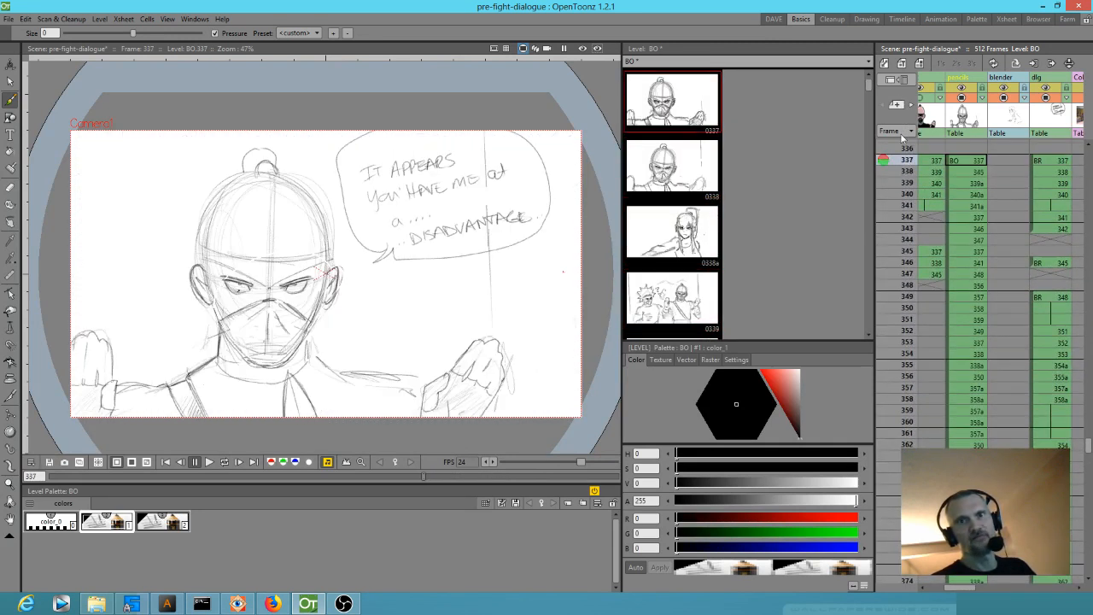
left_click_drag(907, 207, 903, 136)
scroll(903, 141, "up", 5)
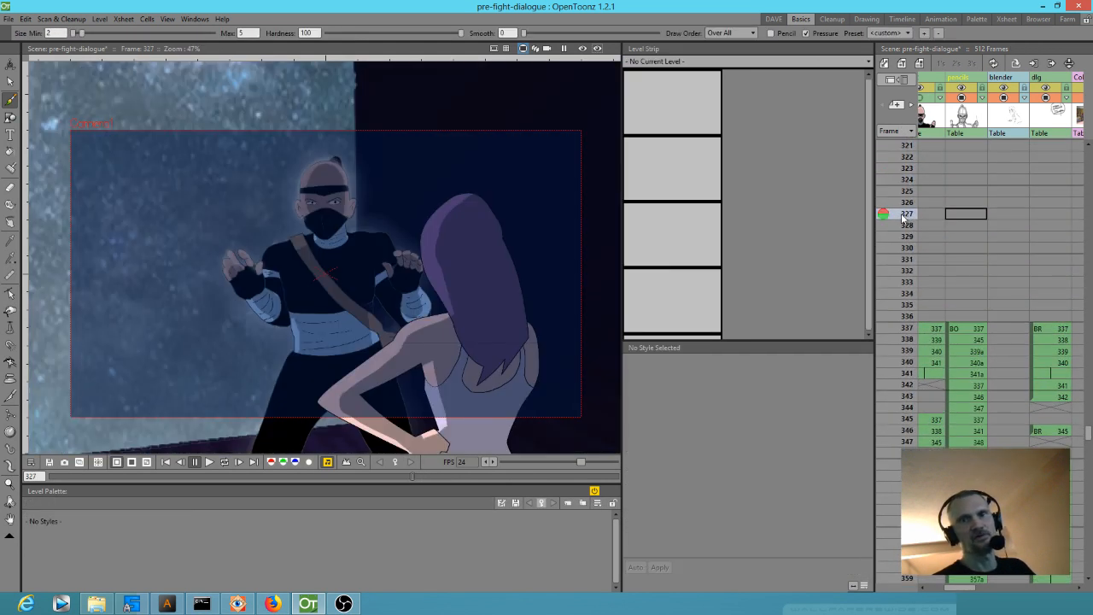
scroll(900, 166, "up", 5)
left_click_drag(899, 167, 884, 580)
scroll(910, 331, "down", 2)
scroll(911, 331, "down", 5)
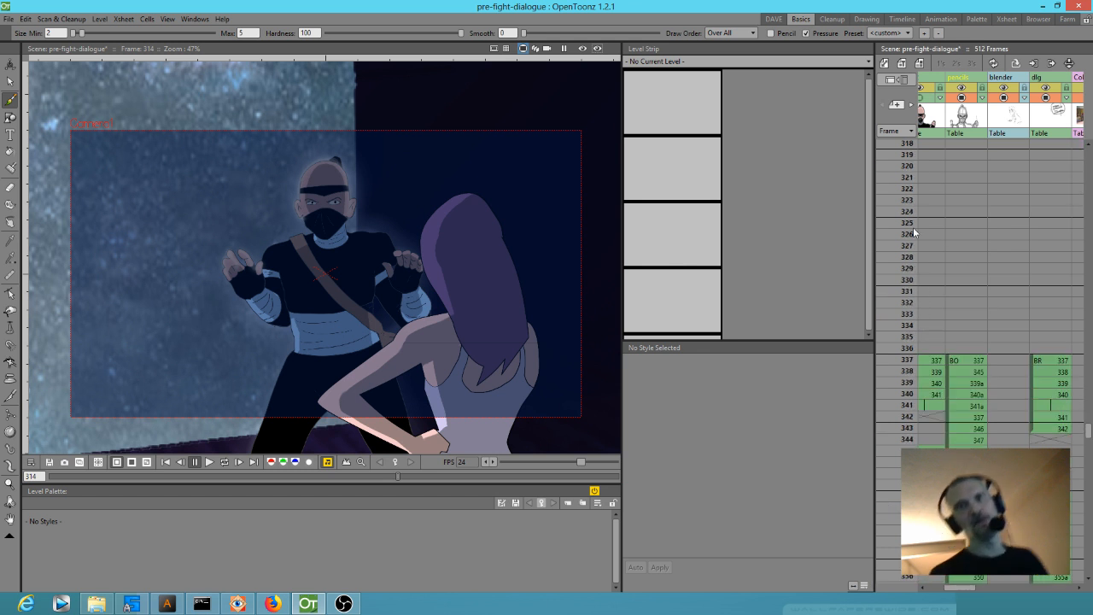
scroll(982, 233, "down", 1)
Step: Go to frame 333 of the coloured shot and switch the viewer to camera view
mouse_move(904, 178)
left_mouse_down()
mouse_move(887, 419)
mouse_move(863, 459)
left_mouse_up()
left_click_drag(970, 411, 937, 336)
mouse_move(905, 245)
left_mouse_down()
mouse_move(894, 175)
mouse_move(894, 199)
left_mouse_up()
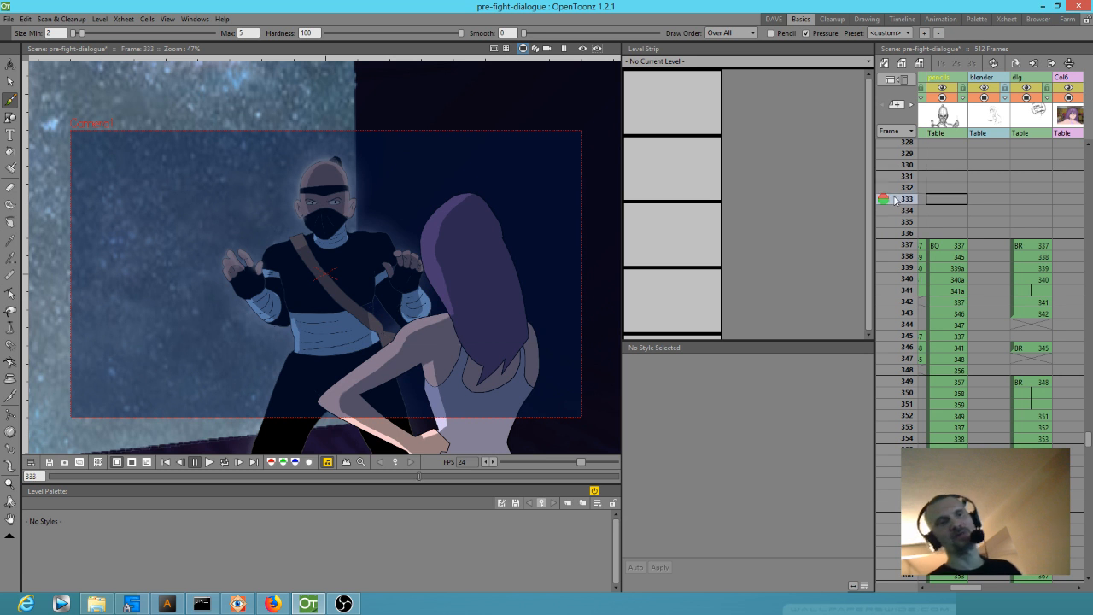
left_click(547, 48)
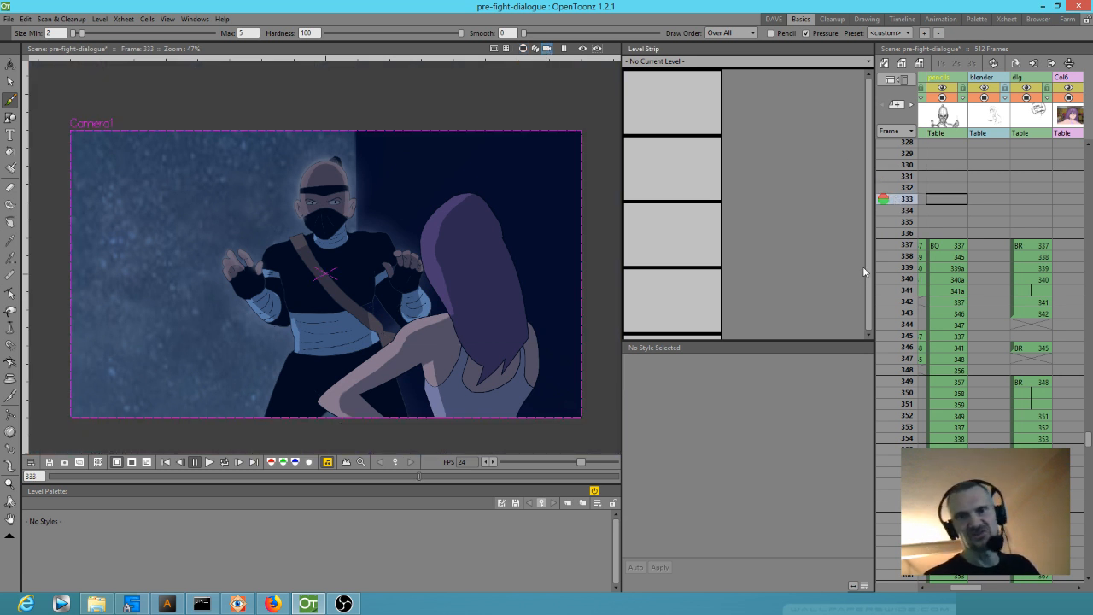
Step: Review the pencil storyboard panels with dialogue from frame 337 to frame 369
left_click(897, 247)
left_click(898, 255)
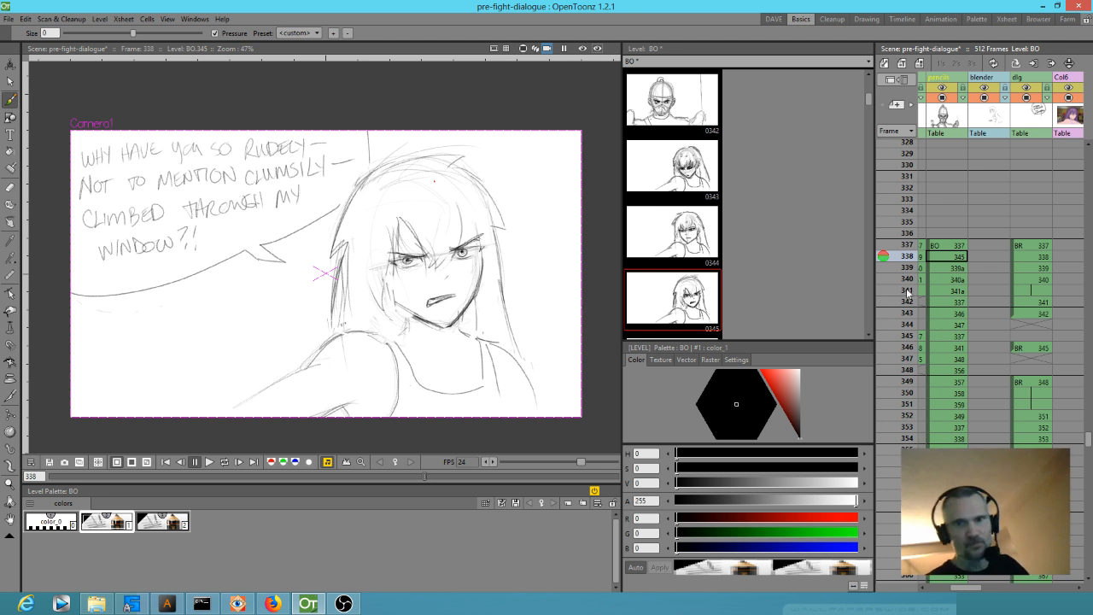
left_click(907, 245)
left_click_drag(907, 245, 876, 431)
left_click_drag(939, 402, 969, 224)
mouse_move(905, 259)
left_mouse_down()
mouse_move(892, 442)
mouse_move(890, 419)
mouse_move(888, 442)
mouse_move(888, 419)
mouse_move(888, 432)
left_mouse_up()
scroll(888, 427, "down", 5)
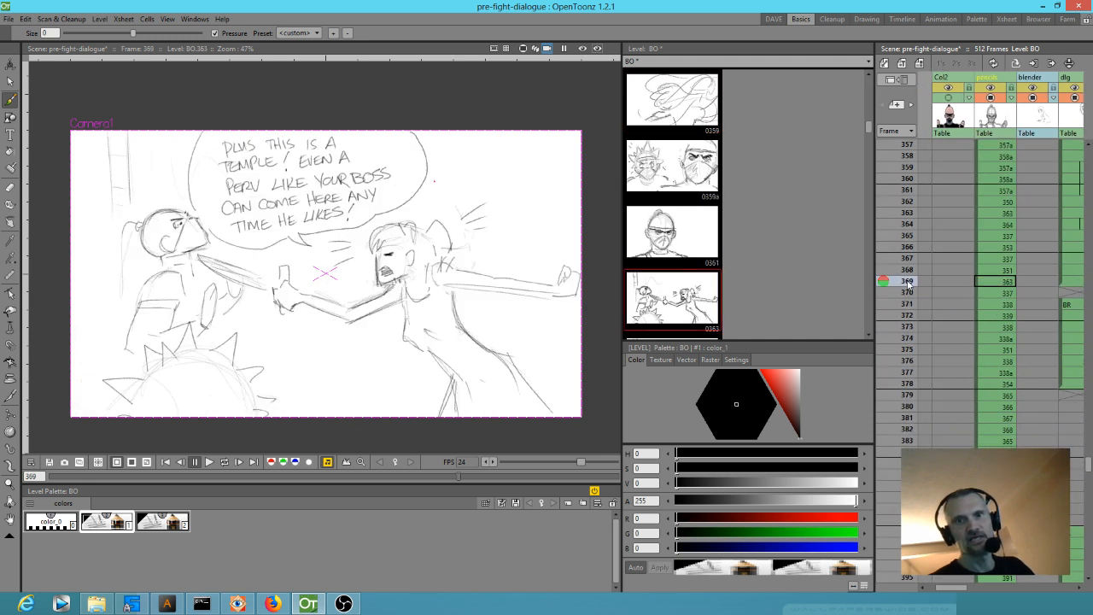
Step: Review the storyboard panels up to frame 386, return to frame 375, and continue through to frame 392
mouse_move(907, 292)
left_mouse_down()
mouse_move(899, 442)
mouse_move(881, 373)
mouse_move(858, 504)
mouse_move(856, 476)
left_mouse_up()
left_click_drag(1008, 436, 998, 172)
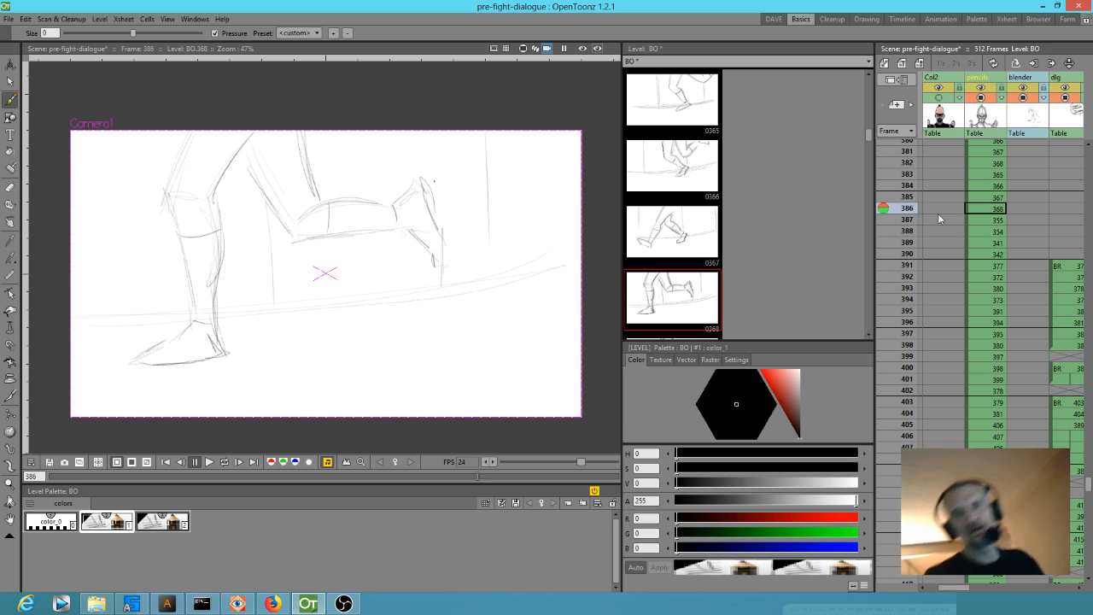
mouse_move(932, 208)
left_mouse_down()
mouse_move(943, 308)
mouse_move(899, 265)
mouse_move(899, 175)
mouse_move(898, 190)
left_mouse_up()
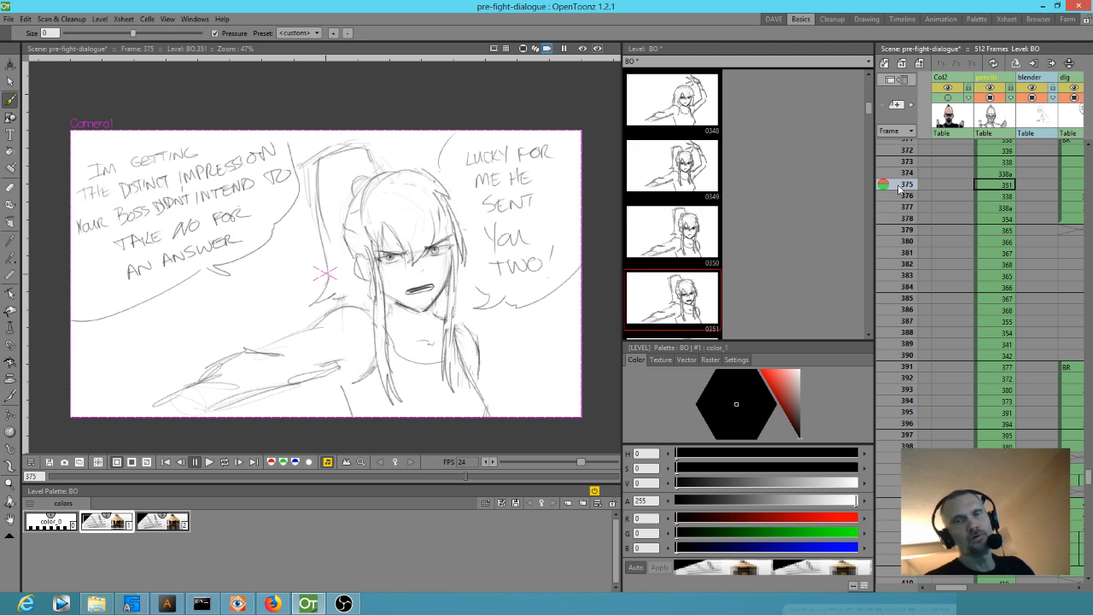
mouse_move(972, 208)
left_mouse_down()
mouse_move(944, 217)
mouse_move(922, 204)
left_mouse_up()
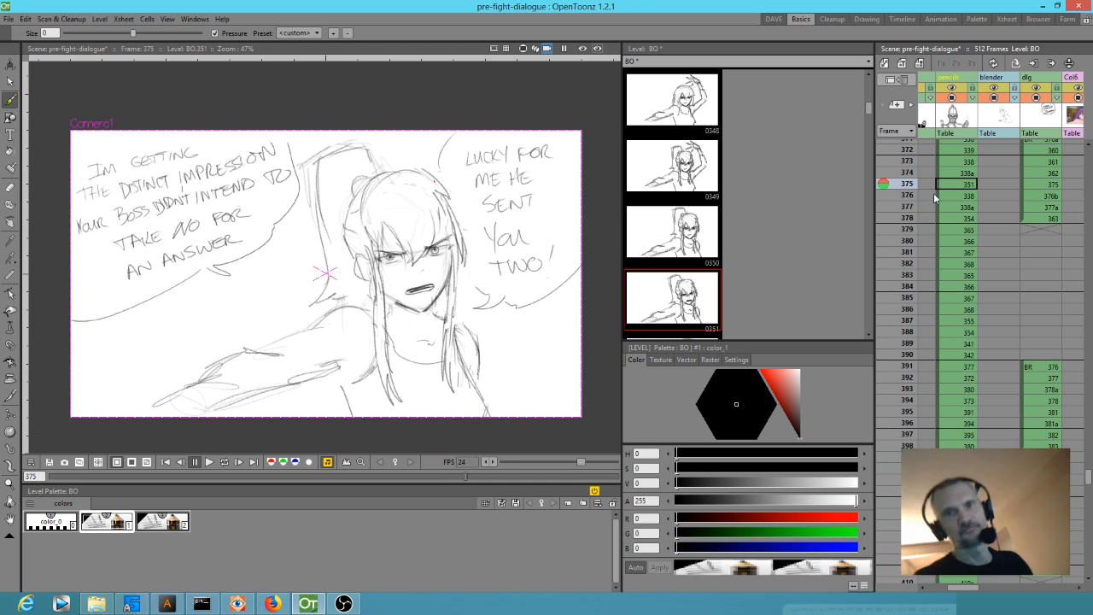
left_click(908, 196)
mouse_move(908, 202)
left_mouse_down()
mouse_move(901, 394)
mouse_move(903, 378)
left_mouse_up()
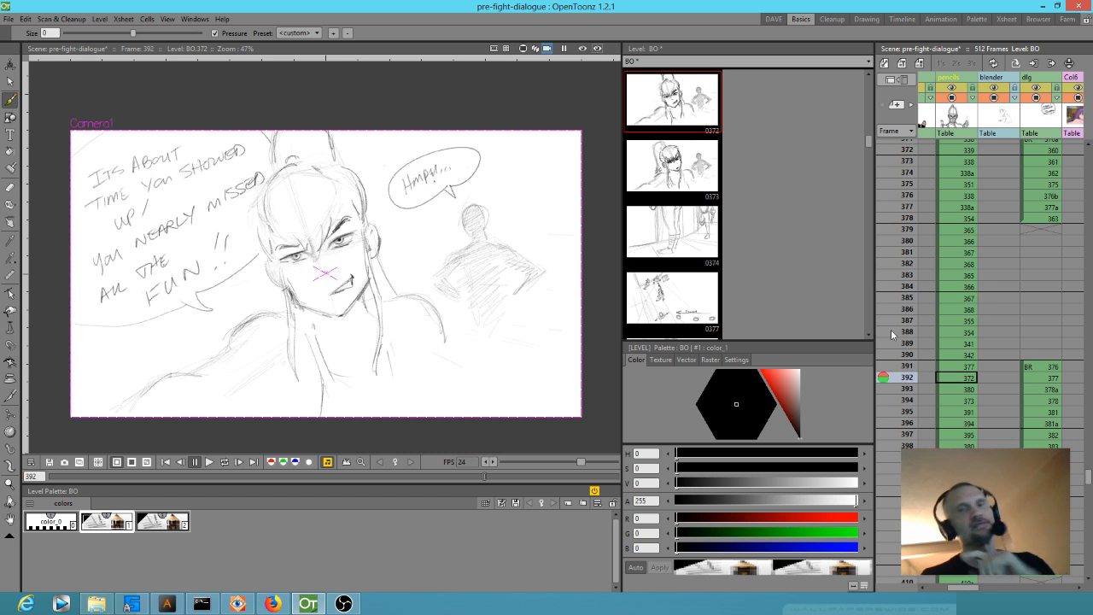
left_click_drag(909, 378, 907, 380)
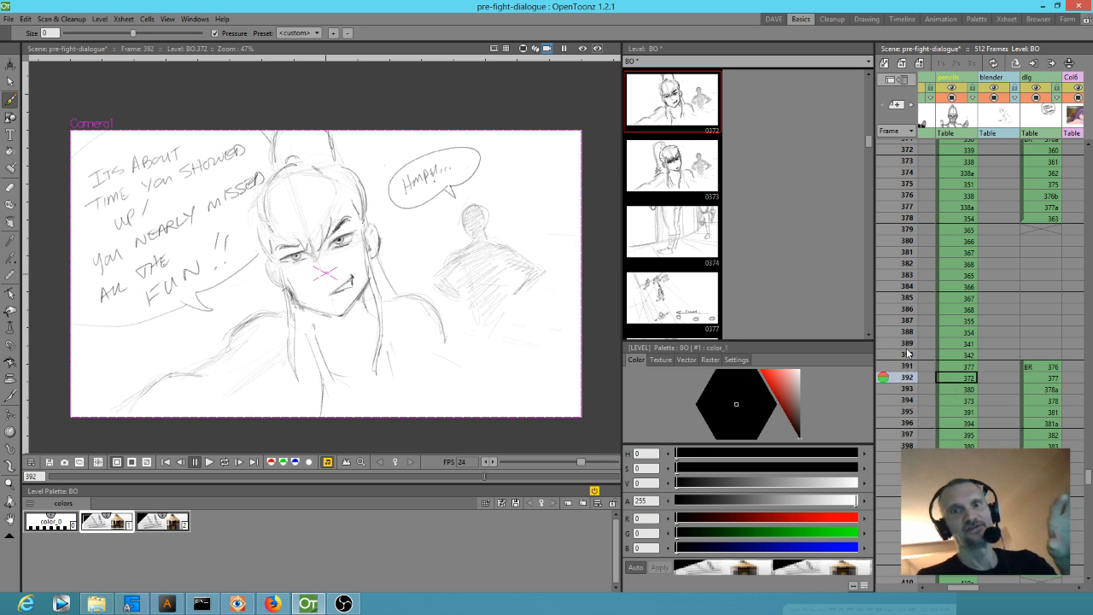
Step: Review the pencil panels from frame 392 to frame 439, comparing frames 399 and 400 along the way
left_click_drag(907, 353, 904, 447)
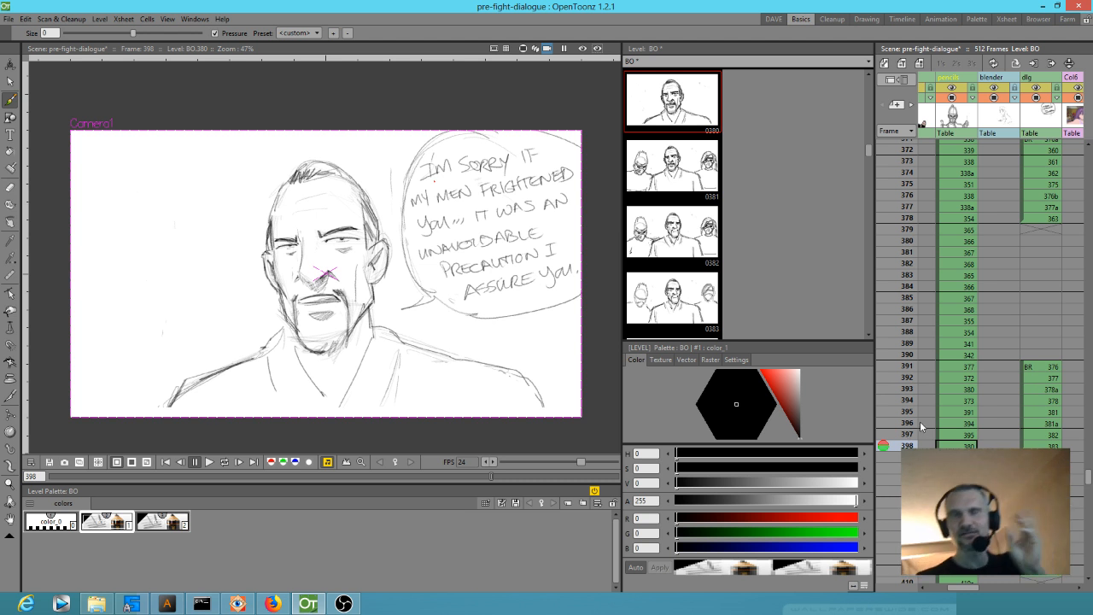
left_click_drag(904, 377, 909, 526)
mouse_move(959, 437)
left_mouse_down()
mouse_move(979, 302)
mouse_move(915, 241)
mouse_move(899, 285)
left_mouse_up()
left_click(897, 294)
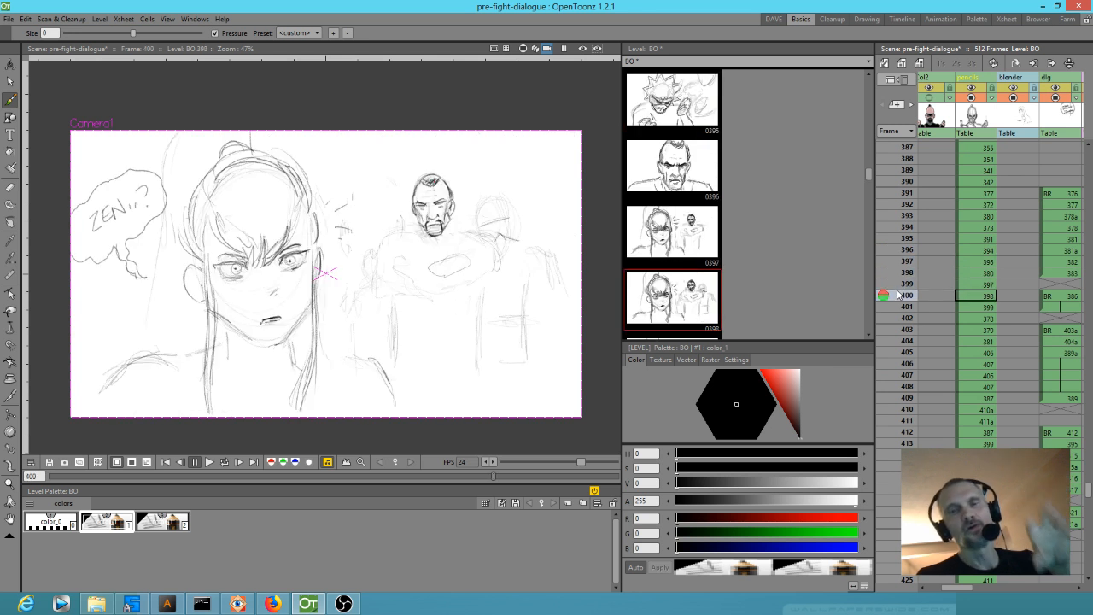
left_click(898, 284)
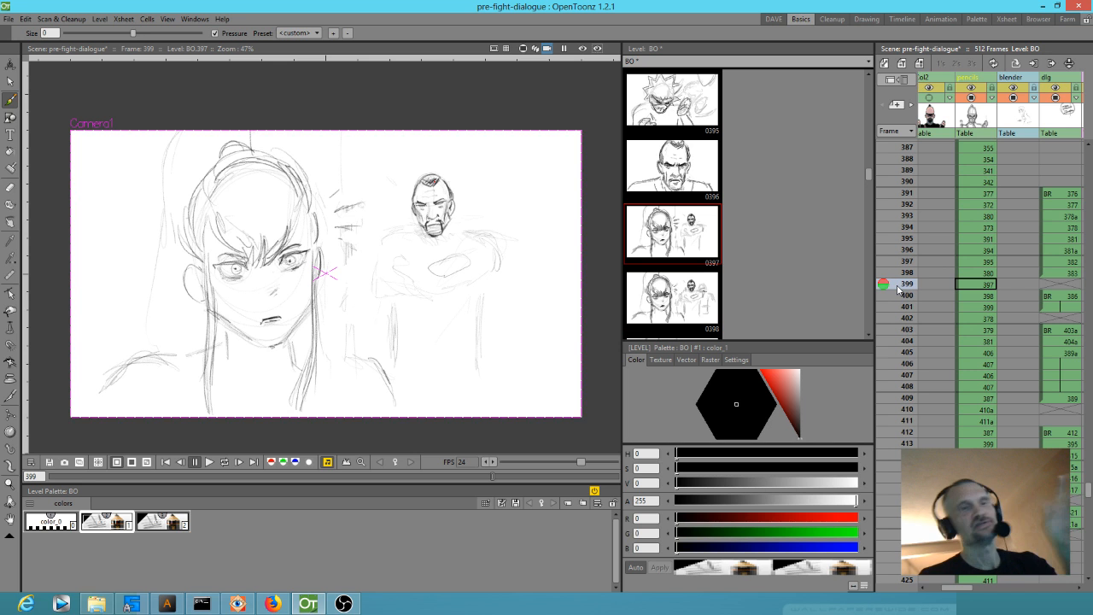
mouse_move(898, 289)
left_mouse_down()
mouse_move(902, 205)
mouse_move(891, 387)
left_mouse_up()
scroll(930, 273, "down", 3)
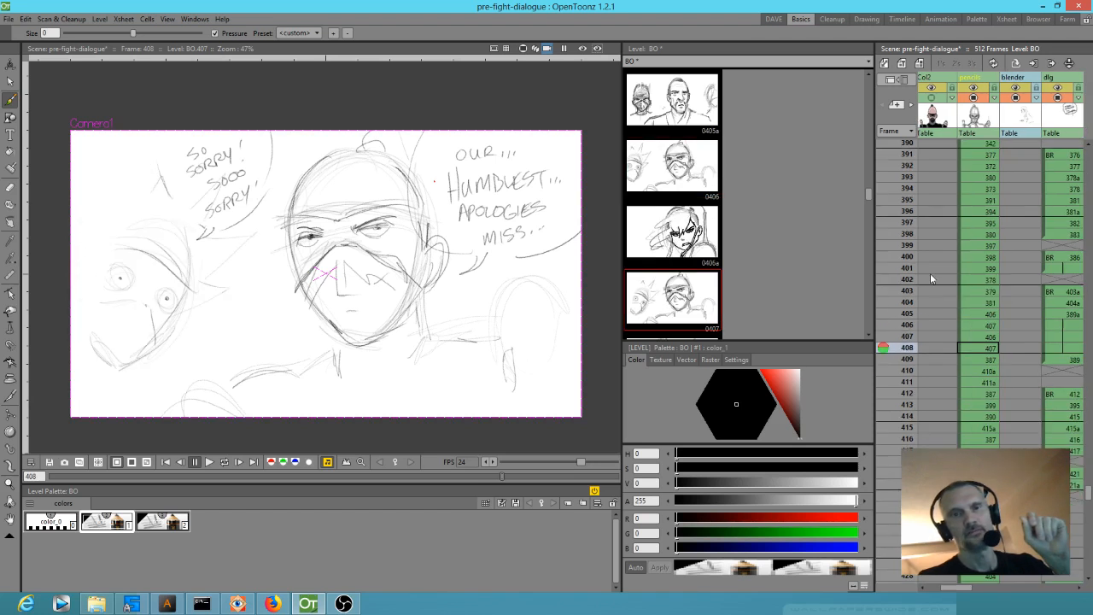
left_click_drag(907, 219, 898, 426)
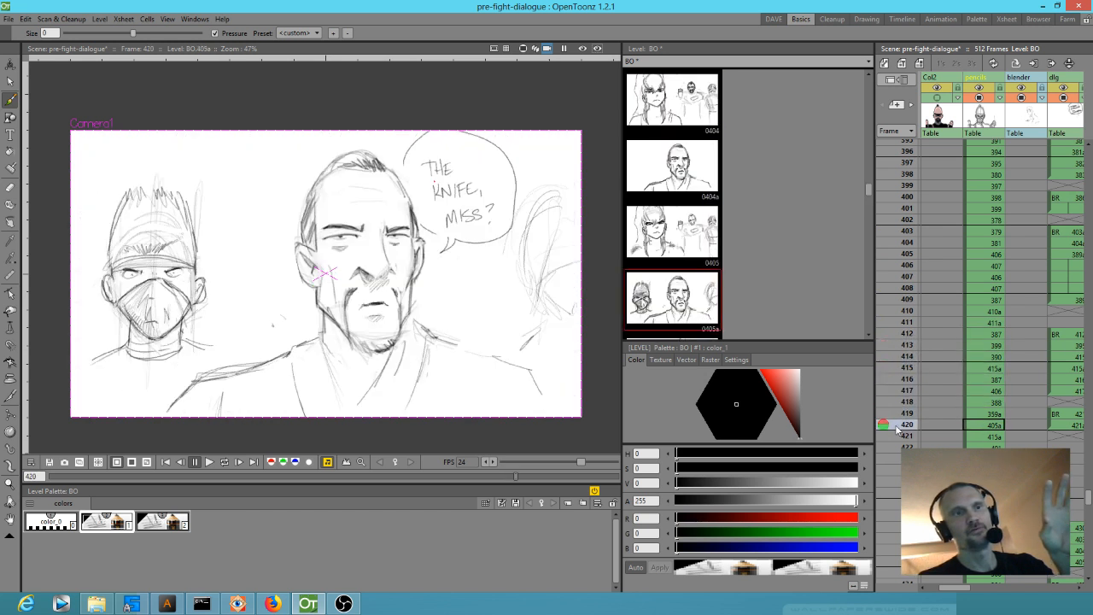
mouse_move(953, 307)
left_mouse_down()
mouse_move(952, 139)
mouse_move(907, 187)
mouse_move(905, 412)
mouse_move(888, 483)
mouse_move(889, 414)
mouse_move(882, 470)
left_mouse_up()
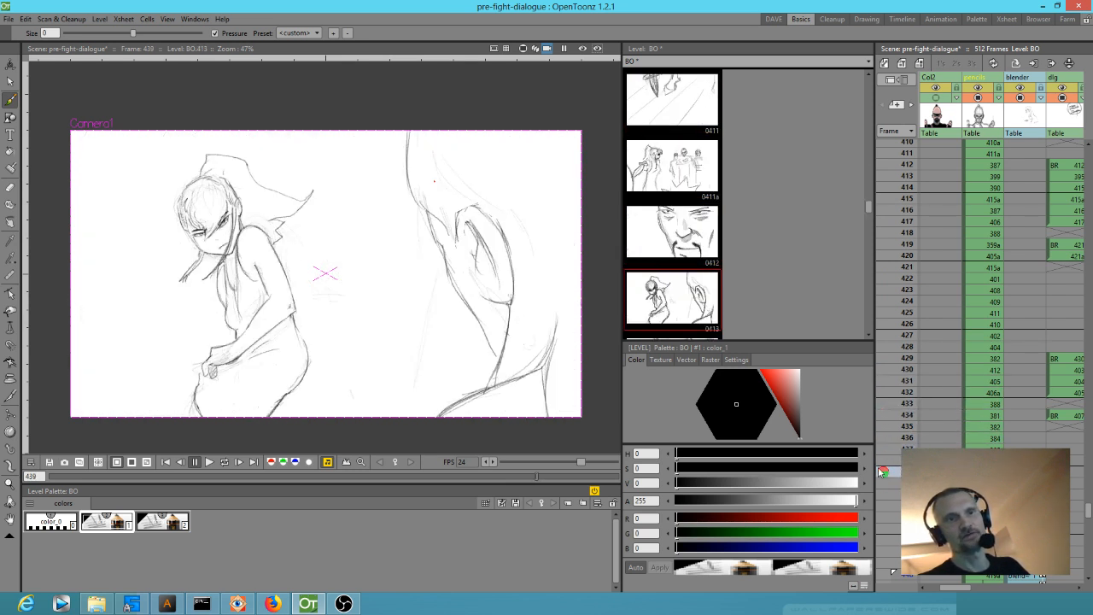
Step: Review the sword standoff panels from frame 440 to frame 467, including the stretch using the blender column
scroll(935, 176, "down", 5)
left_click_drag(911, 220, 909, 260)
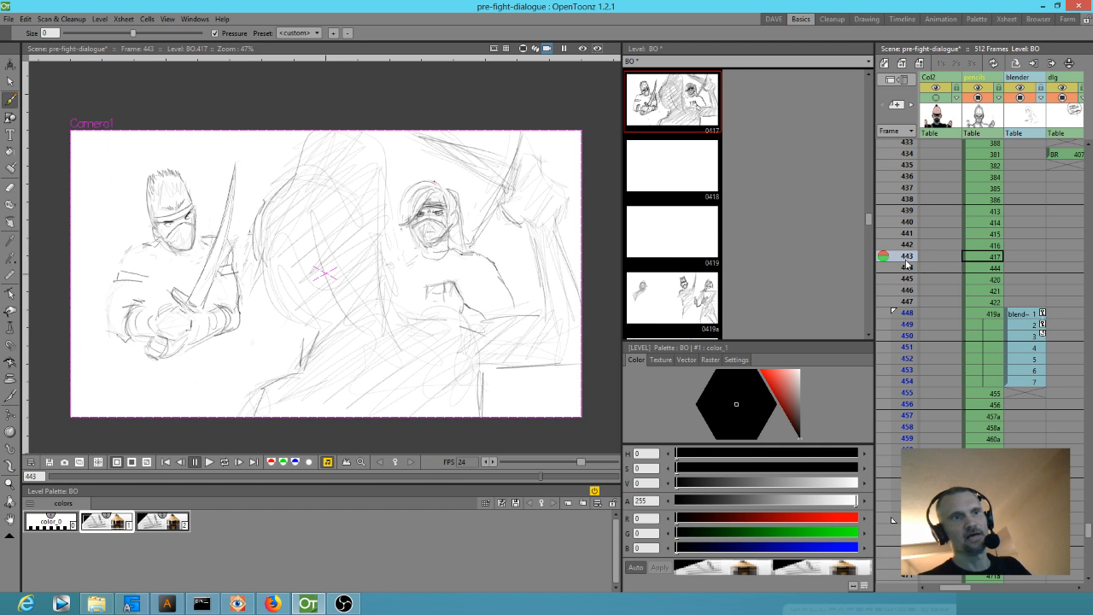
left_click_drag(907, 264, 890, 384)
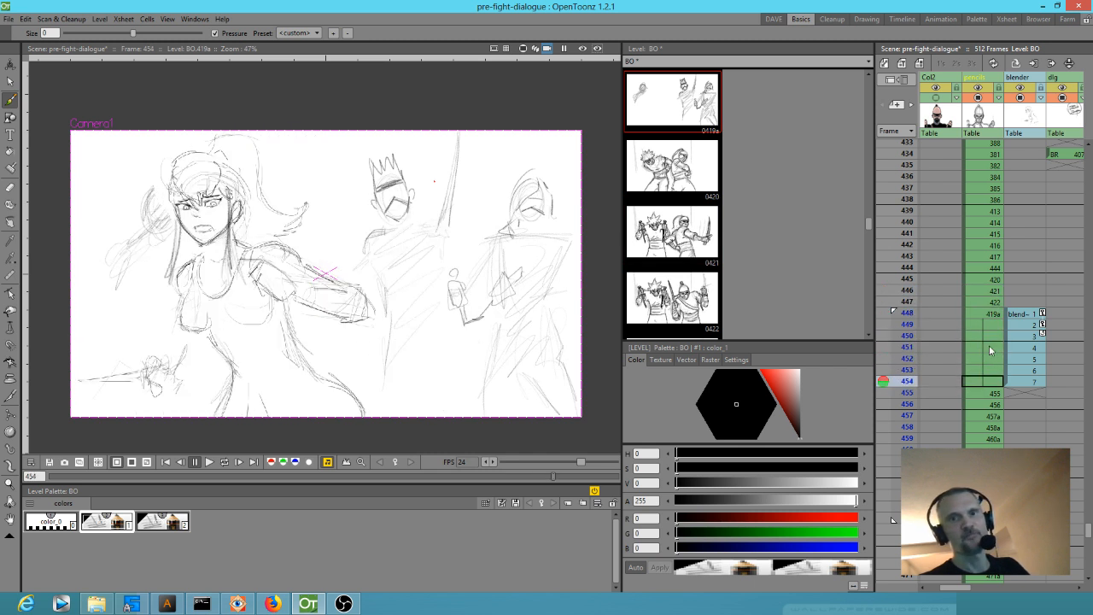
scroll(989, 345, "down", 4)
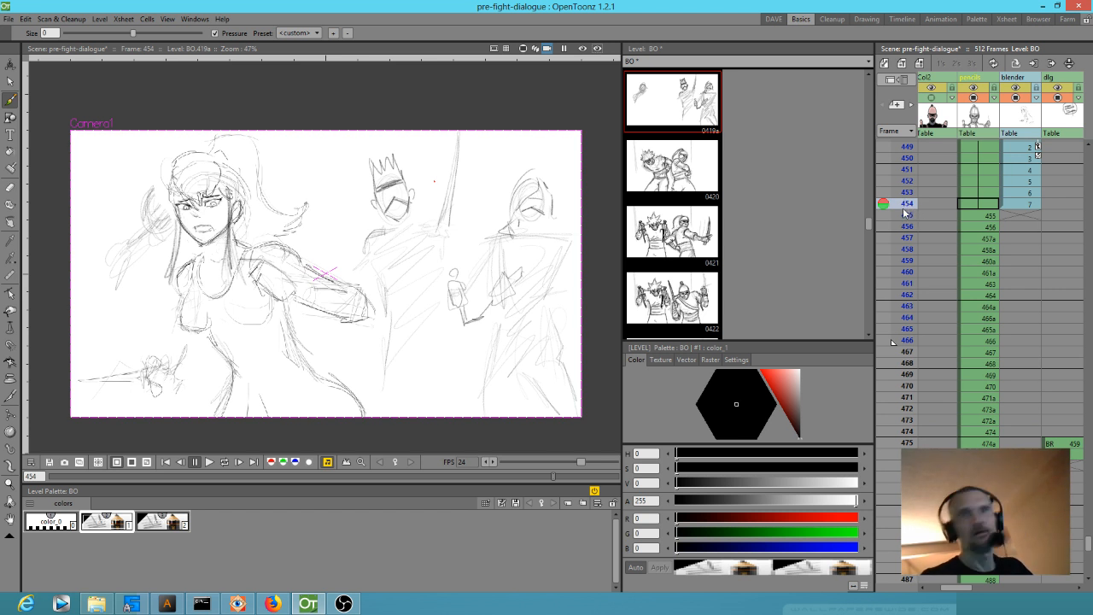
left_click(908, 212)
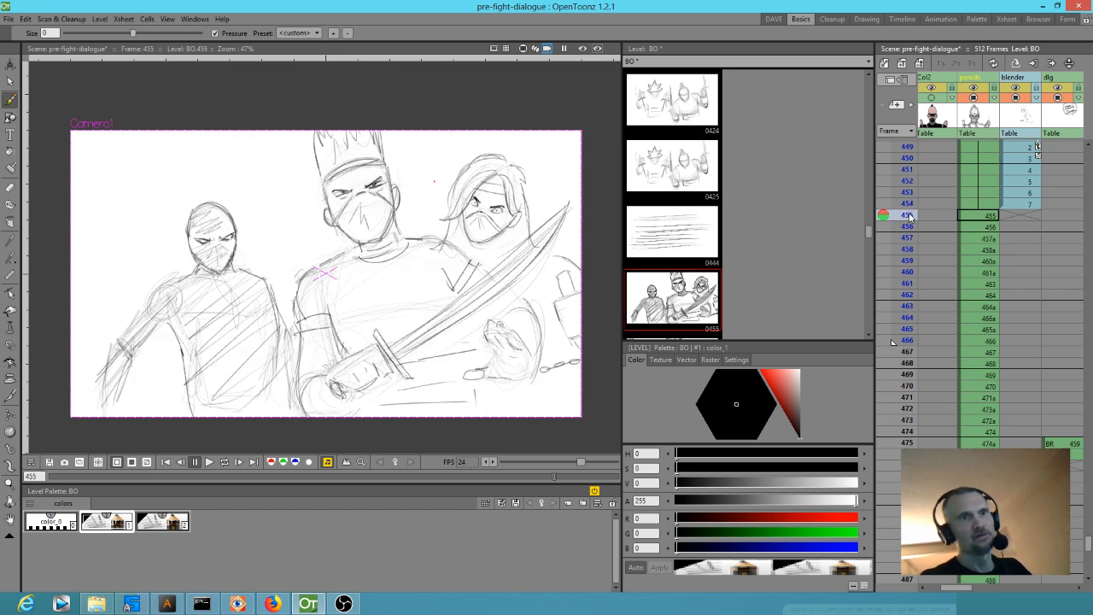
left_click_drag(908, 216, 894, 317)
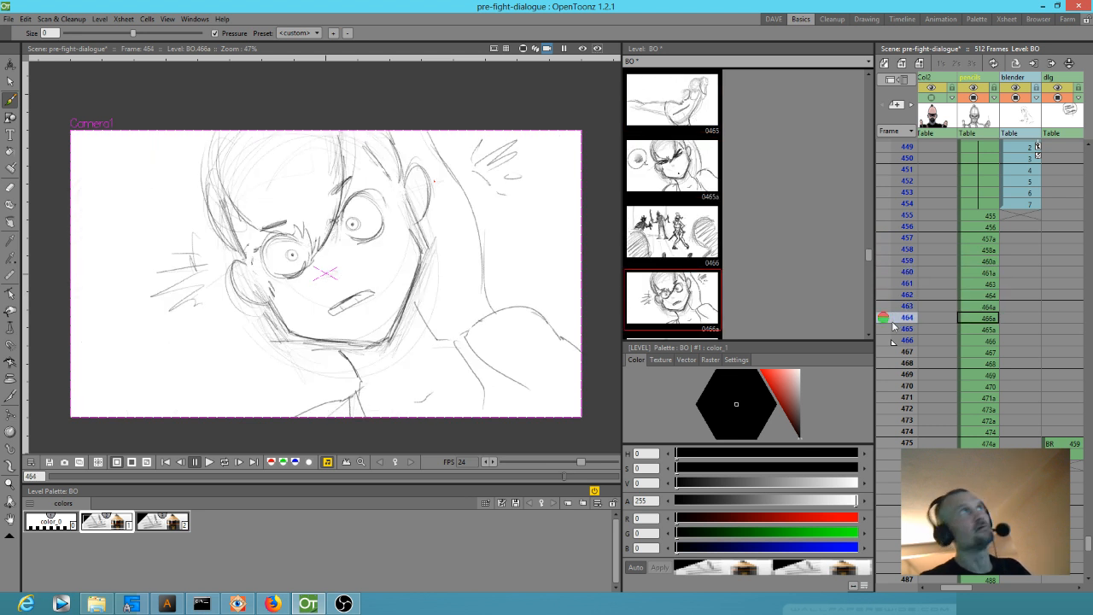
left_click_drag(894, 326, 891, 351)
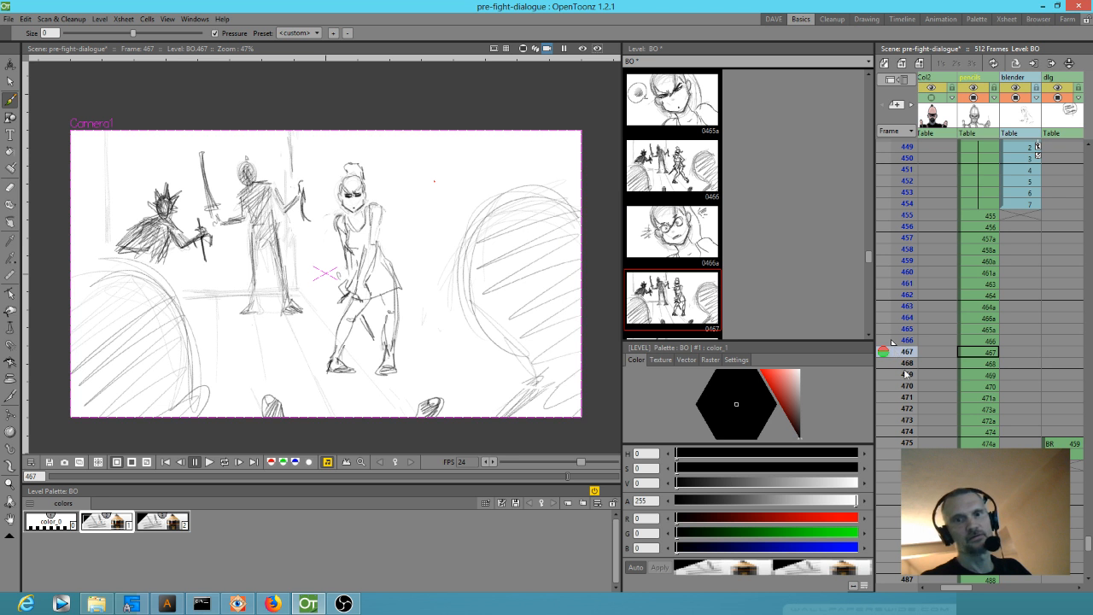
Step: Examine the confrontation panels from frame 468 to frame 480, including the masked fighter's close-ups at frames 478 and 479
left_click_drag(907, 362, 914, 396)
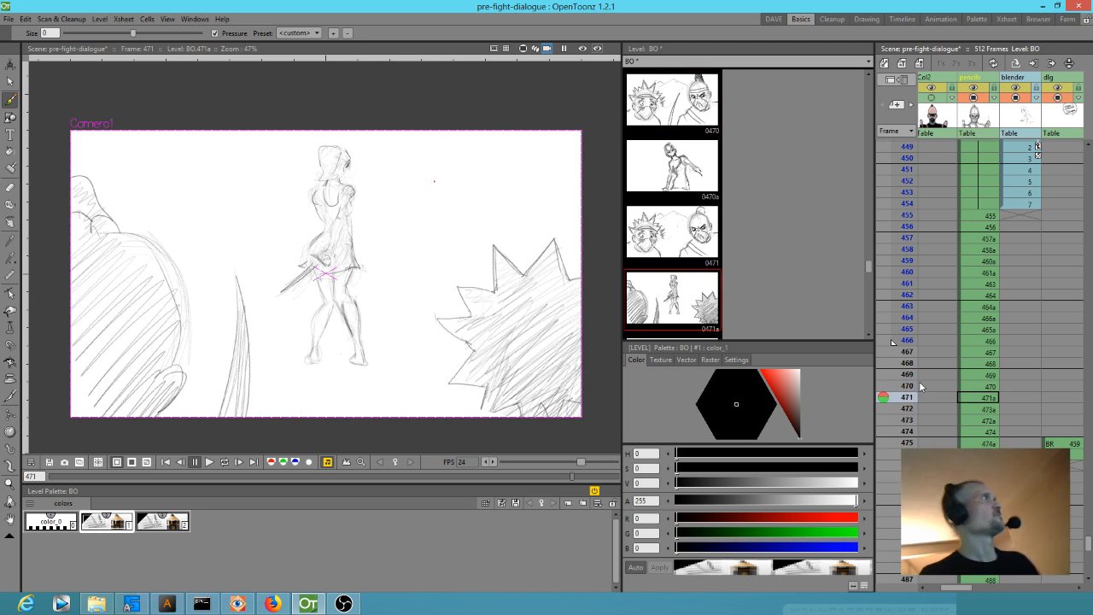
mouse_move(910, 398)
left_mouse_down()
mouse_move(911, 389)
mouse_move(908, 399)
left_mouse_up()
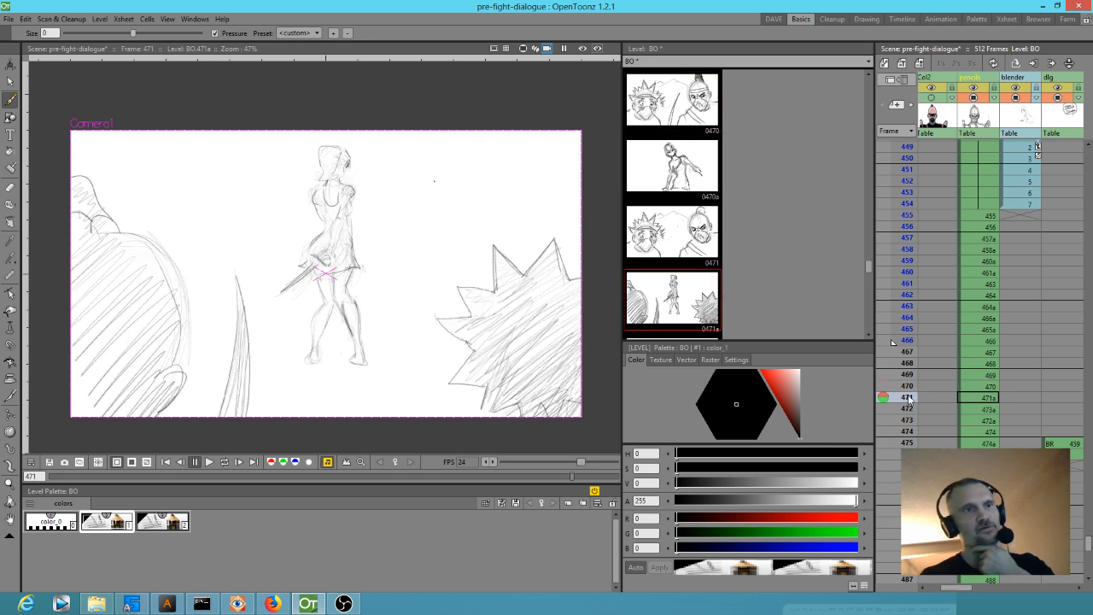
left_click(908, 409)
mouse_move(909, 409)
left_mouse_down()
mouse_move(908, 443)
mouse_move(909, 398)
mouse_move(894, 445)
mouse_move(894, 409)
mouse_move(884, 475)
mouse_move(886, 466)
left_mouse_up()
left_click_drag(953, 425, 945, 272)
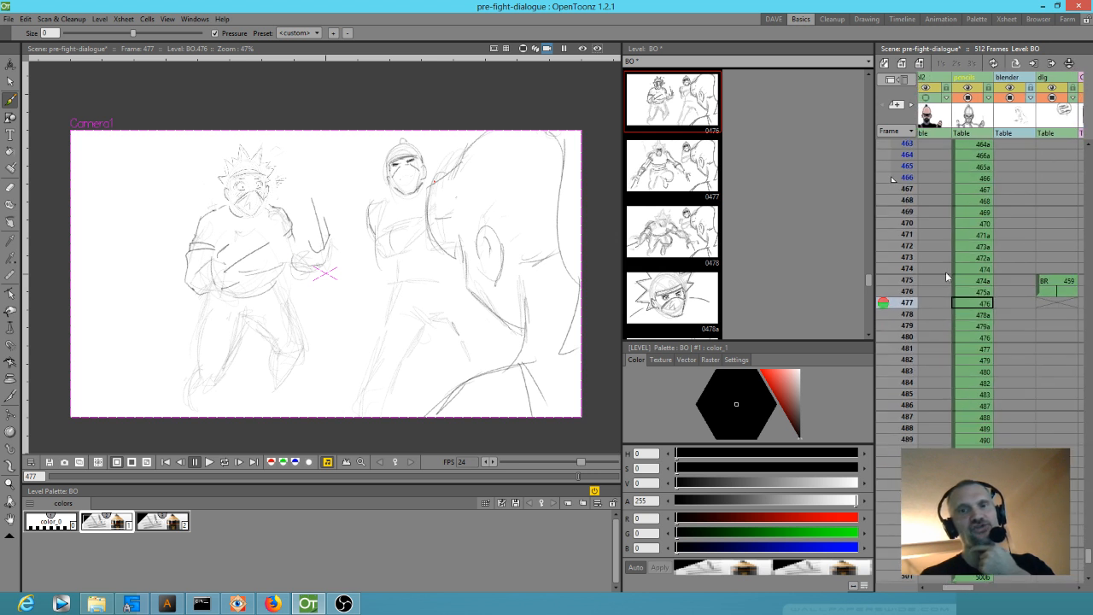
left_click(907, 315)
left_click(907, 325)
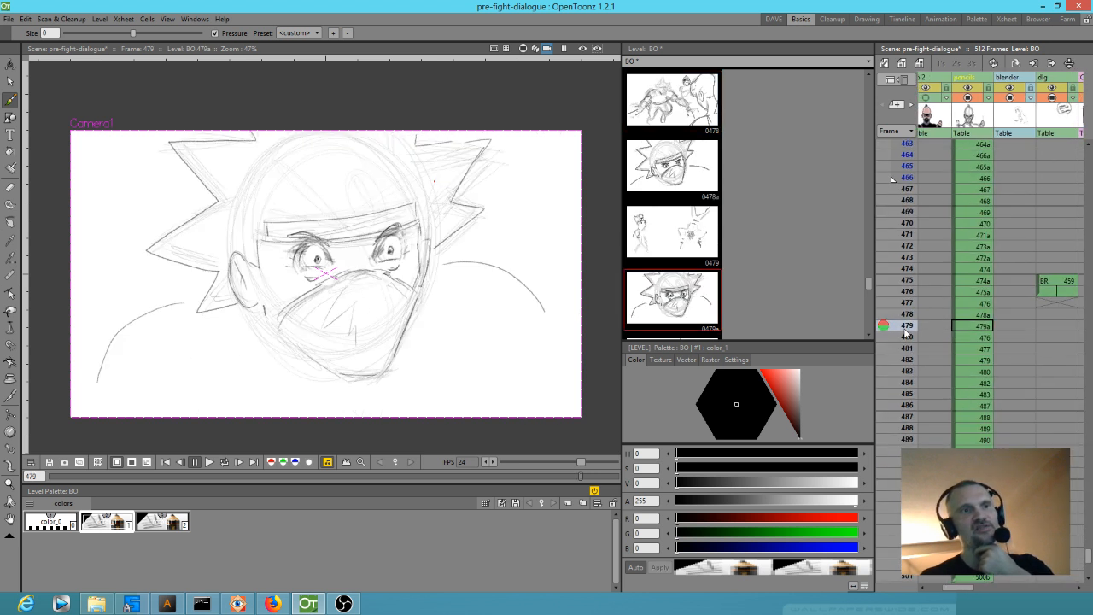
mouse_move(906, 326)
left_mouse_down()
mouse_move(911, 293)
mouse_move(905, 383)
mouse_move(893, 397)
mouse_move(903, 321)
mouse_move(903, 340)
left_mouse_up()
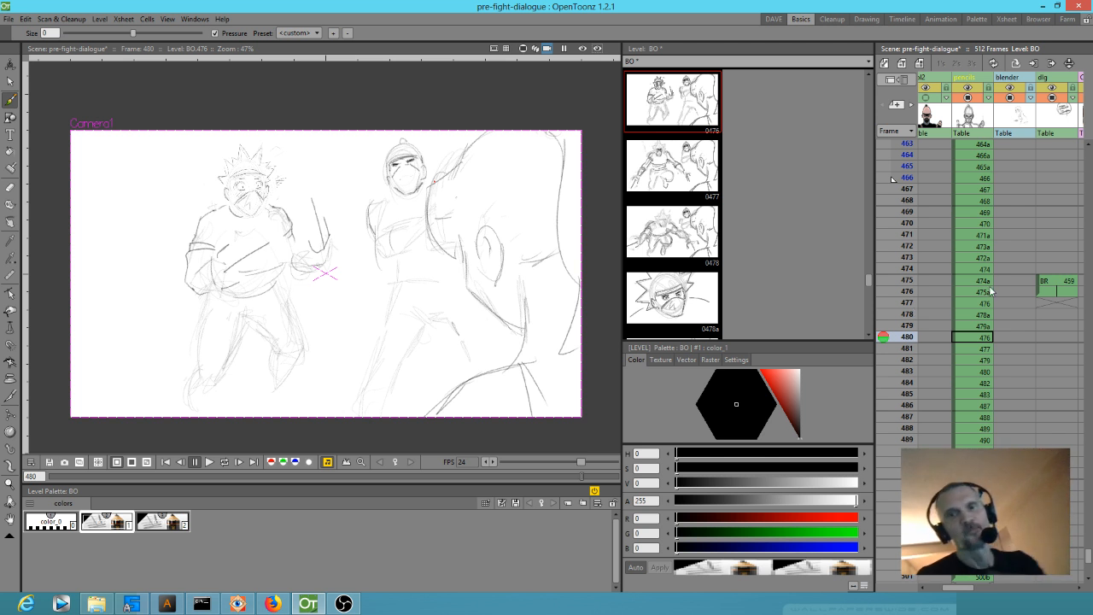
left_click(910, 325)
mouse_move(910, 335)
left_mouse_down()
mouse_move(905, 412)
mouse_move(907, 342)
left_mouse_up()
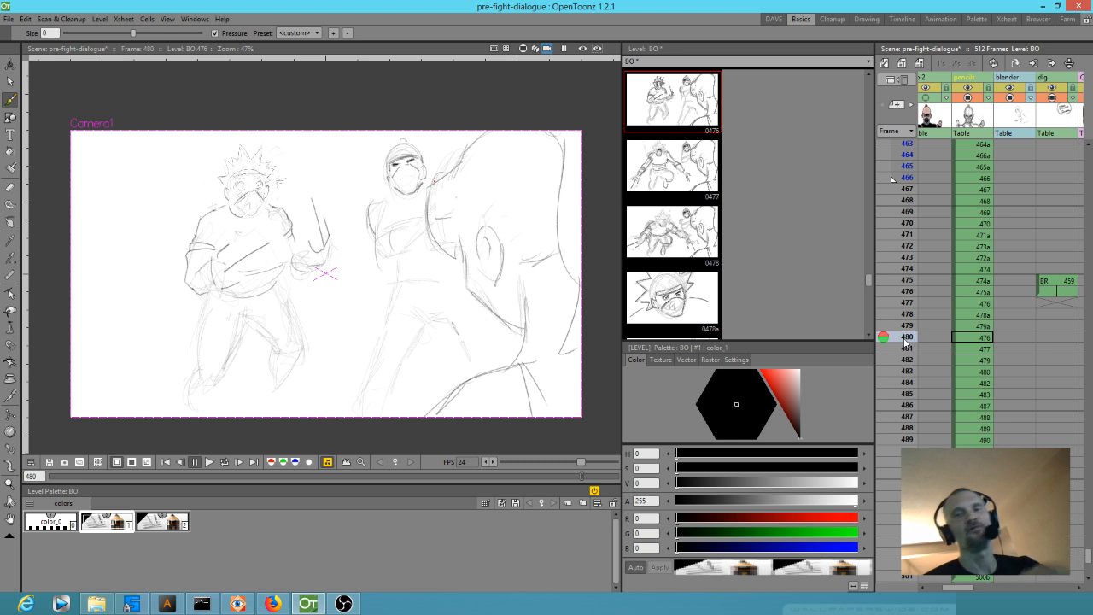
Step: Review the fight panels from frame 480 to frame 499 near the end of the pencils column
mouse_move(905, 342)
left_mouse_down()
mouse_move(899, 411)
mouse_move(914, 316)
mouse_move(915, 414)
left_mouse_up()
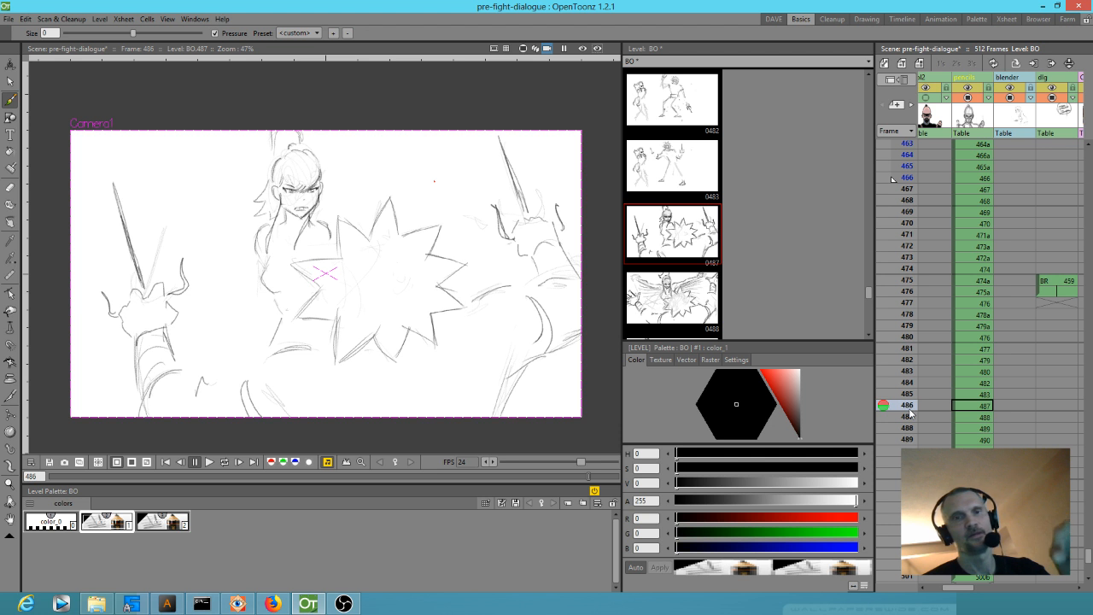
left_click_drag(910, 412, 911, 473)
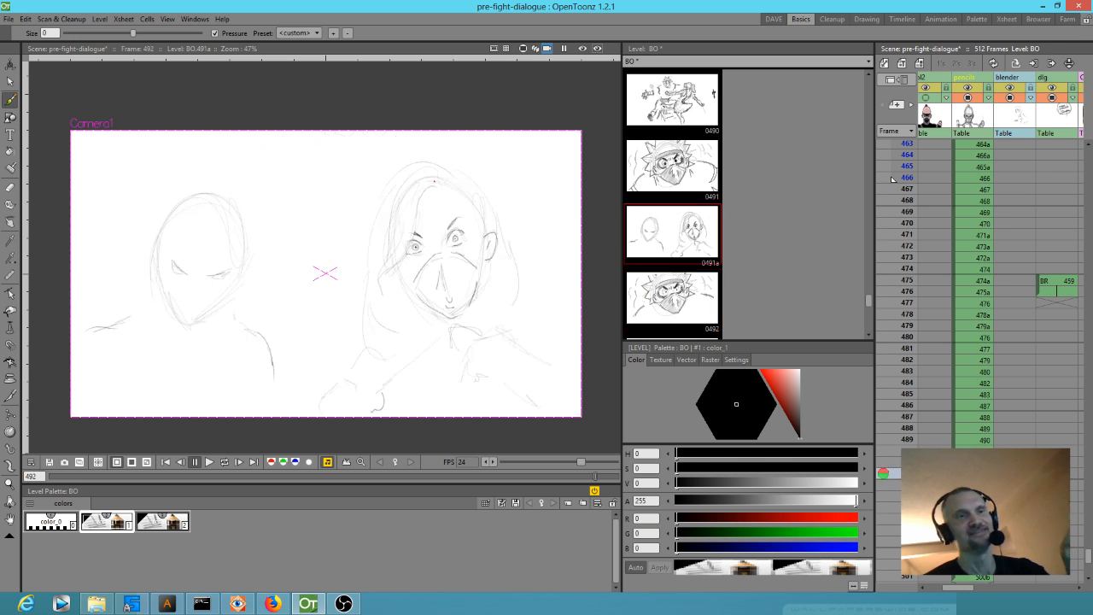
left_click_drag(910, 473, 910, 484)
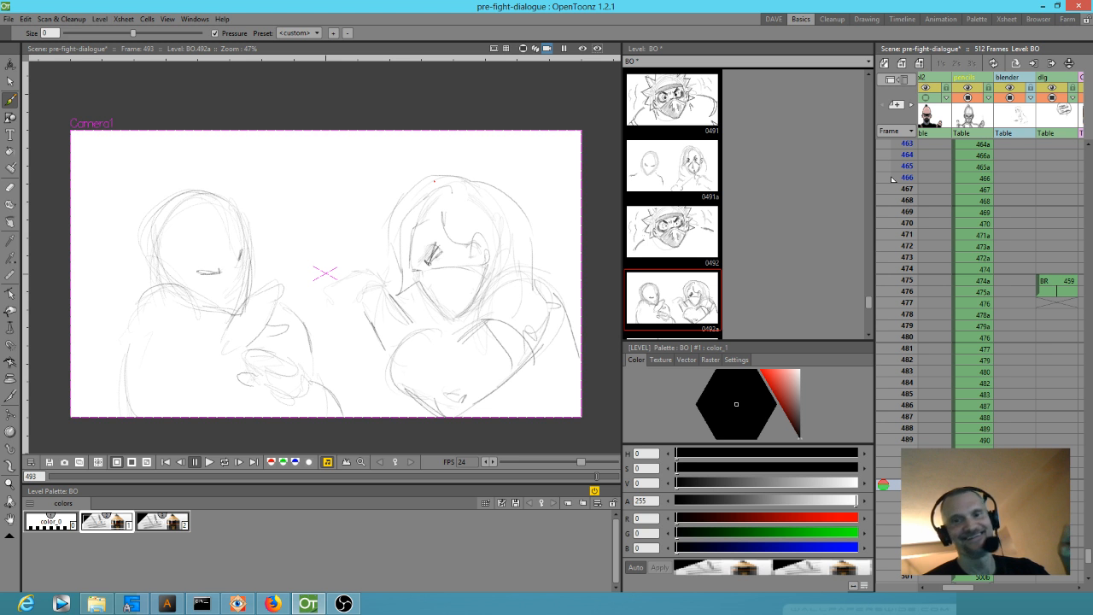
scroll(996, 260, "down", 6)
mouse_move(910, 288)
left_mouse_down()
mouse_move(915, 349)
mouse_move(920, 304)
left_mouse_up()
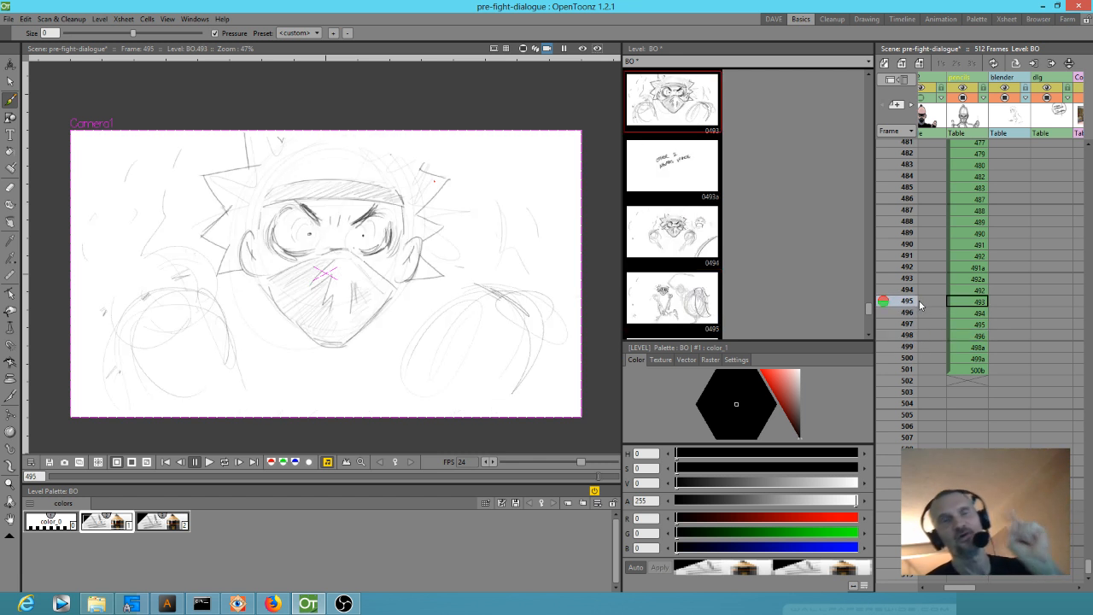
left_click_drag(918, 301, 912, 345)
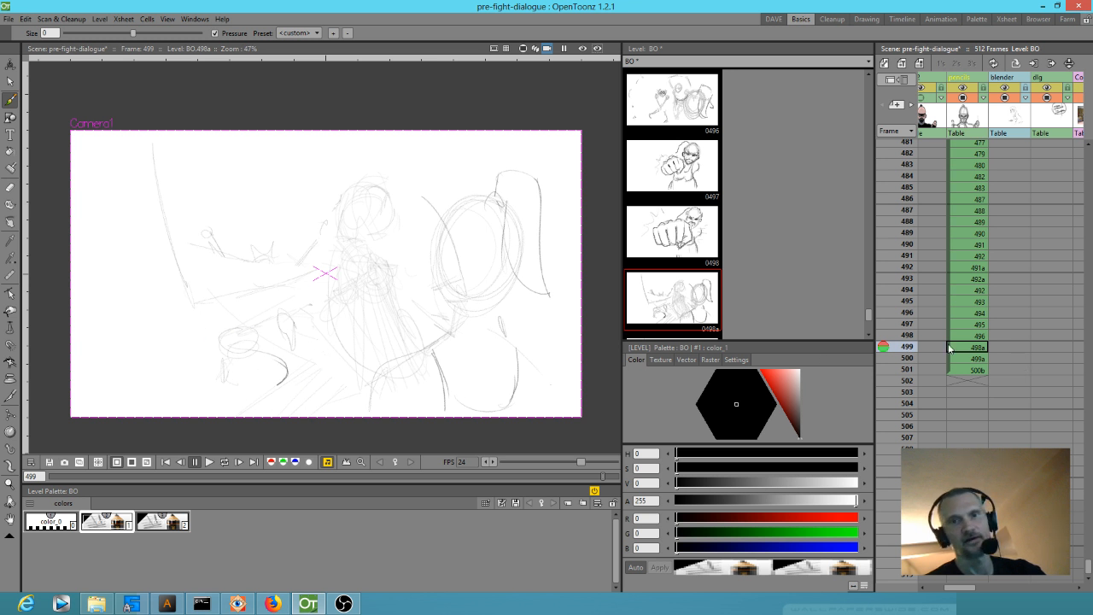
Step: Review the closing panels at frames 499 to 501 and the separate fist and BAM panels at frames 510 to 512
left_click_drag(906, 348, 905, 358)
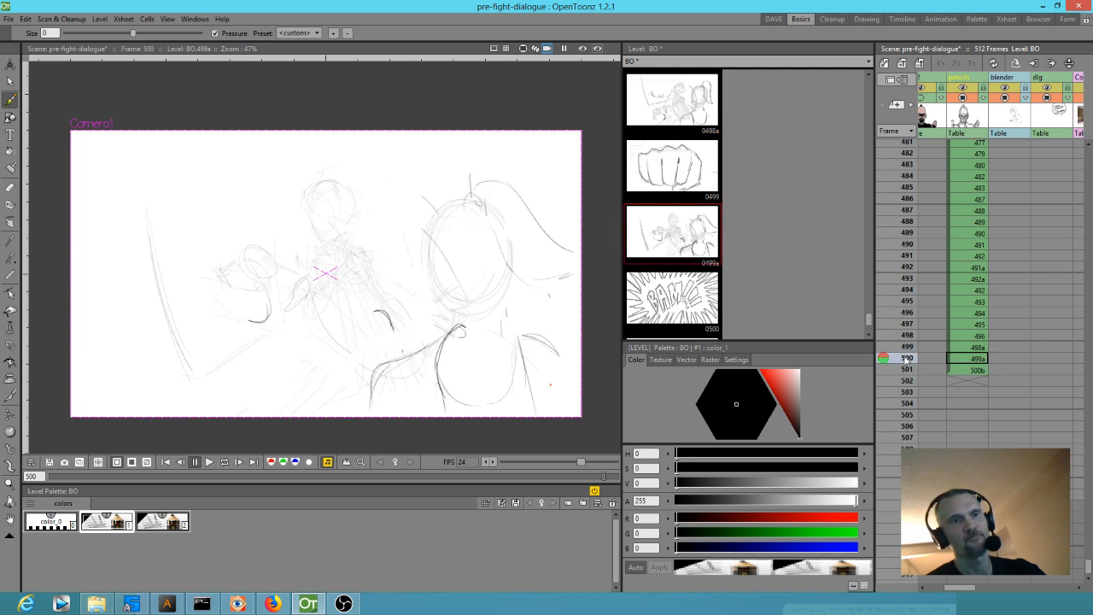
left_click(905, 369)
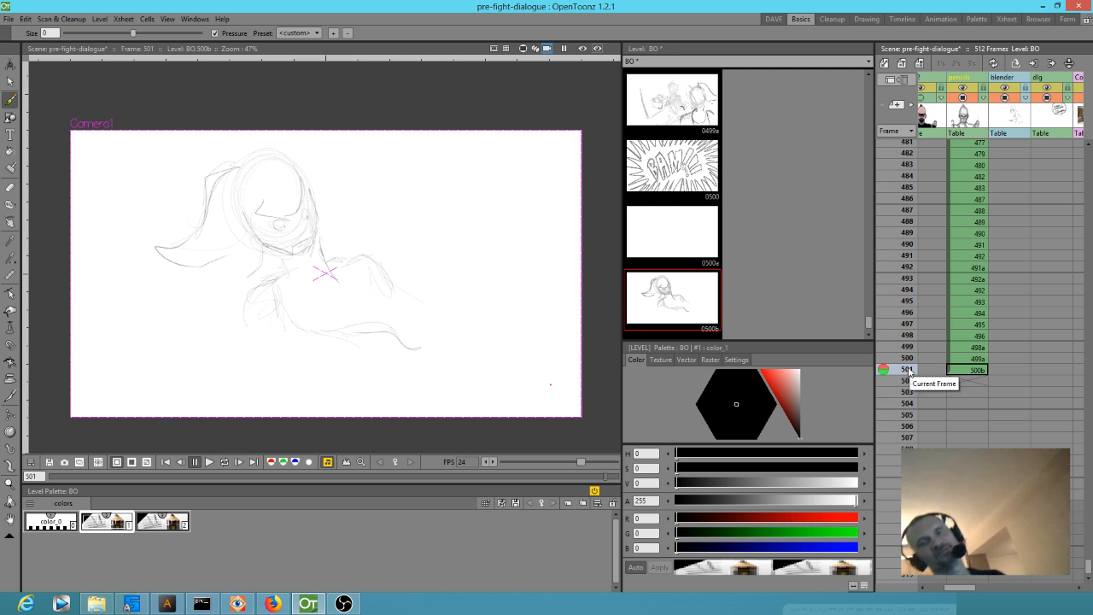
scroll(981, 302, "down", 4)
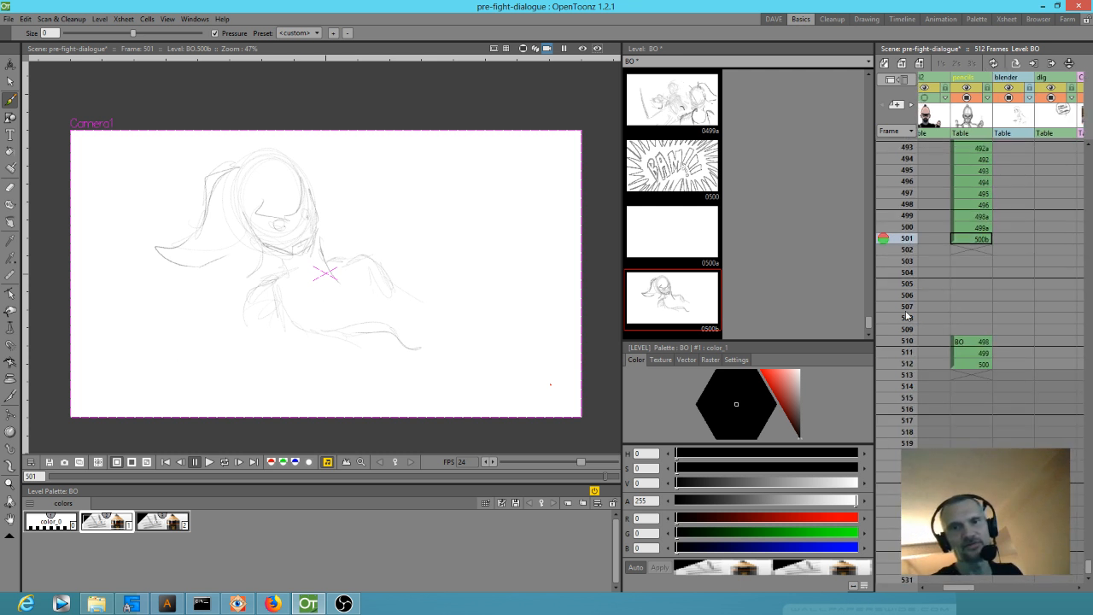
left_click(906, 341)
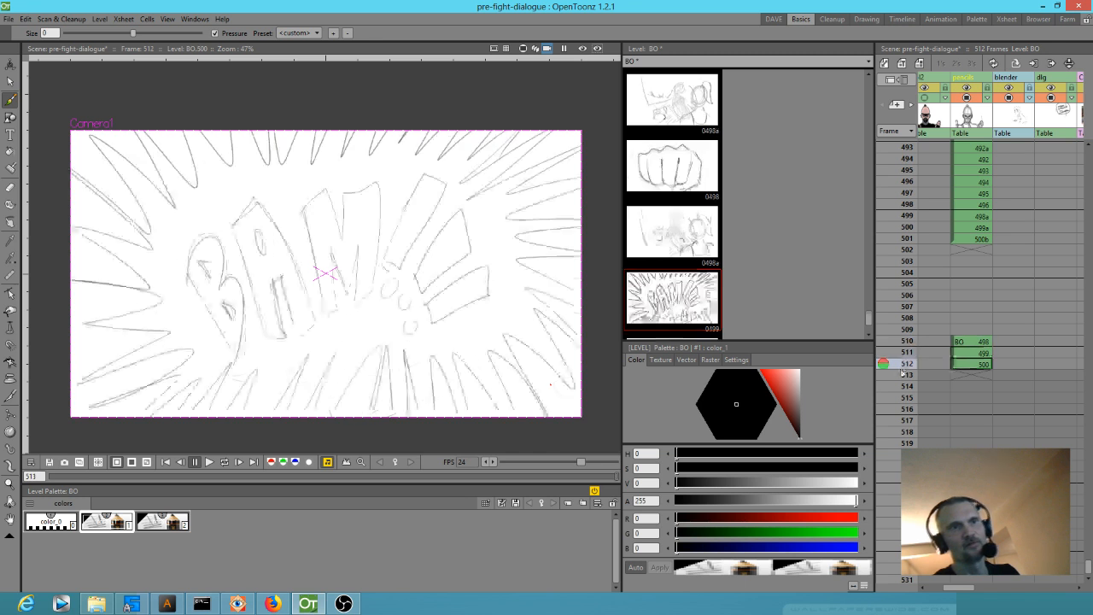
left_click(906, 332)
left_click(907, 351)
left_click(907, 340)
left_click(907, 330)
left_click(907, 352)
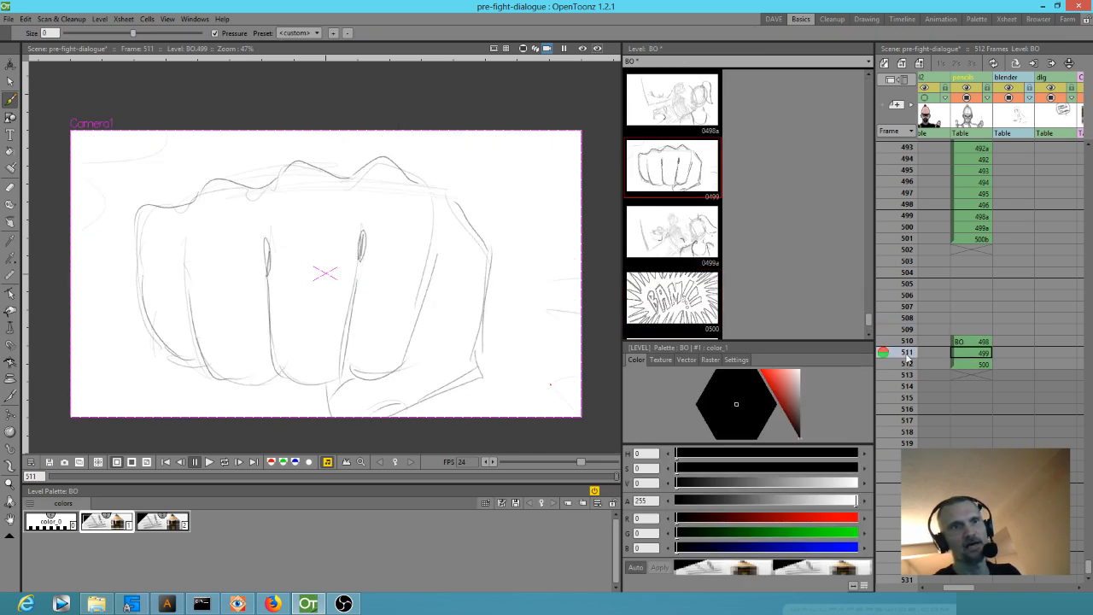
Step: On frame 493, sketch finger lines on the masked woman's raised hand and erase the stray strokes around the fingertips
scroll(907, 362, "up", 3)
left_click(907, 270)
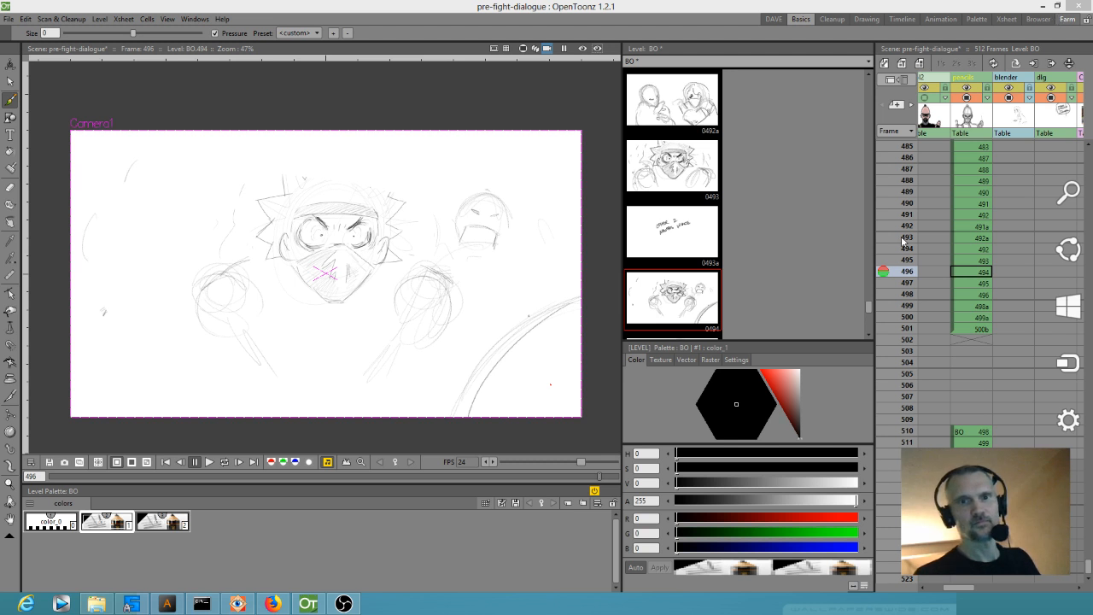
mouse_move(905, 271)
left_mouse_down()
mouse_move(900, 340)
mouse_move(901, 225)
mouse_move(904, 252)
mouse_move(903, 243)
left_mouse_up()
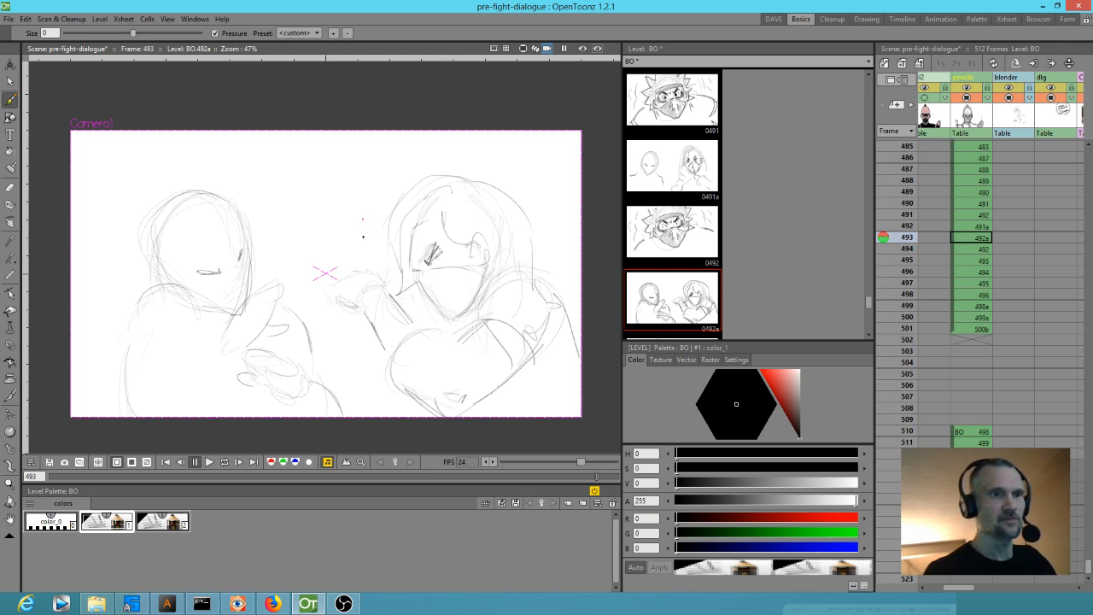
mouse_move(326, 283)
left_mouse_down()
mouse_move(315, 258)
mouse_move(336, 286)
mouse_move(368, 270)
left_mouse_up()
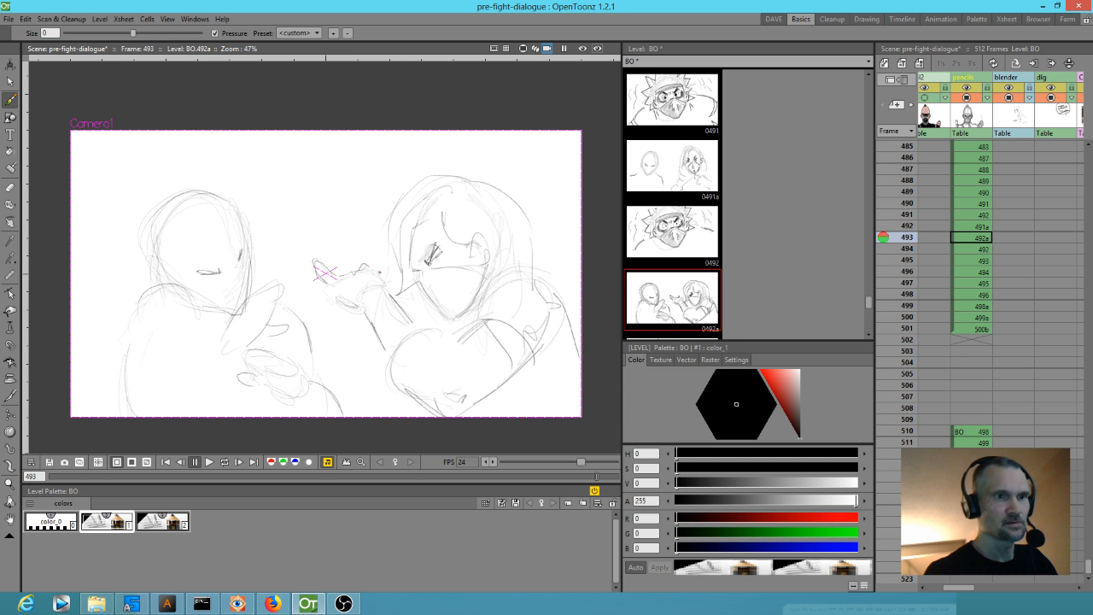
mouse_move(326, 303)
left_mouse_down()
mouse_move(313, 310)
mouse_move(319, 331)
mouse_move(354, 311)
left_mouse_up()
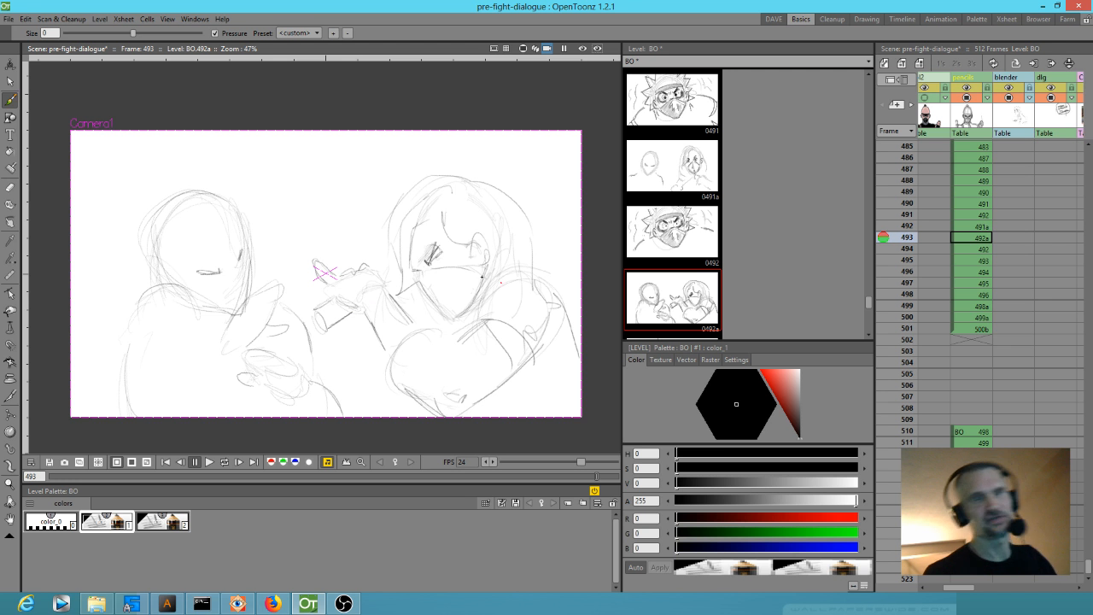
mouse_move(381, 275)
left_mouse_down()
mouse_move(409, 257)
mouse_move(407, 279)
left_mouse_up()
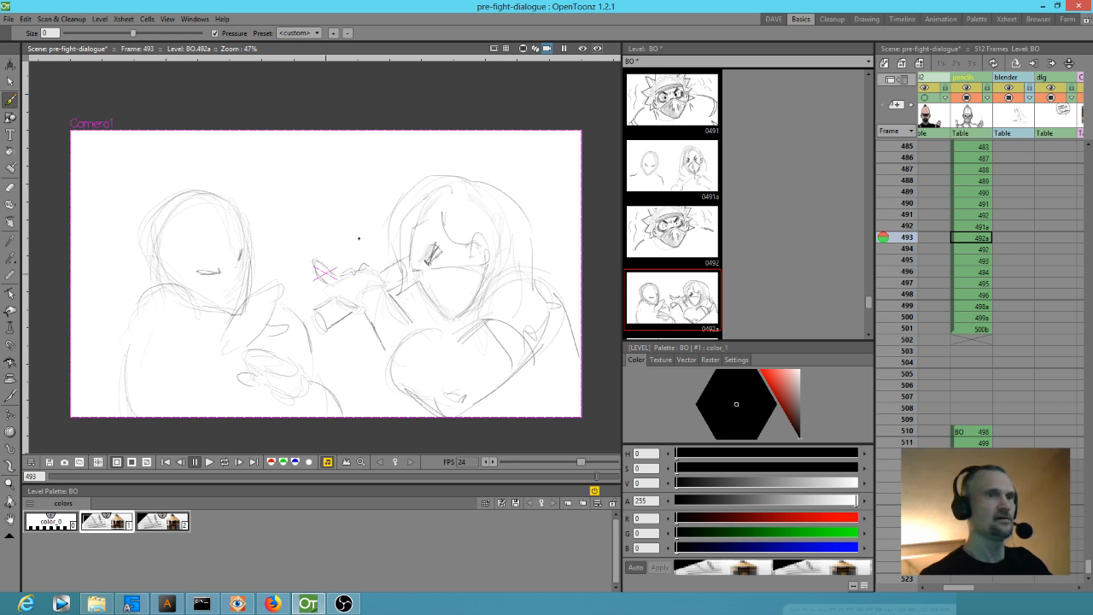
key("a")
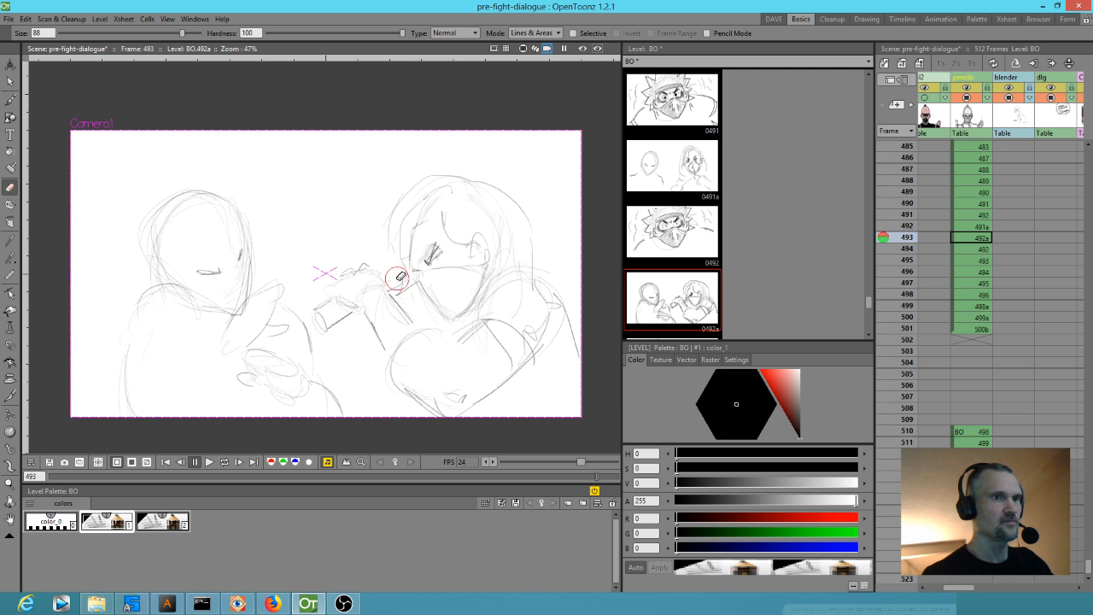
key("b")
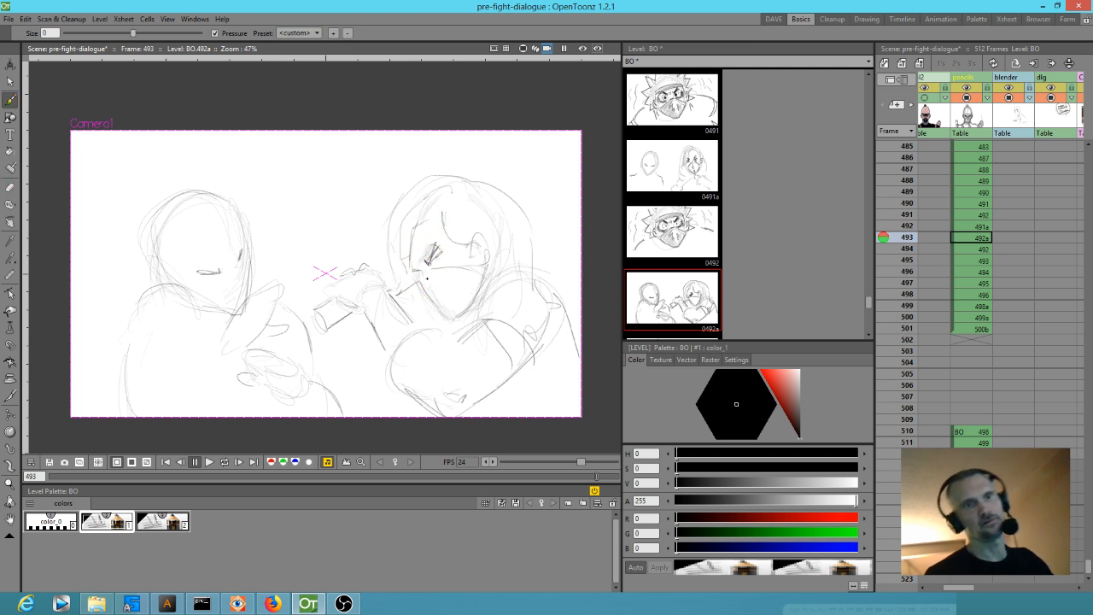
Step: Lasso the raised hand with a freehand selection, rotate it about 7° and shift it about -10.3 mm horizontally and -21.9 mm vertically
key("s")
mouse_move(422, 318)
left_mouse_down()
mouse_move(350, 252)
mouse_move(307, 293)
mouse_move(334, 363)
mouse_move(361, 375)
mouse_move(422, 316)
left_mouse_up()
left_click_drag(302, 248, 296, 247)
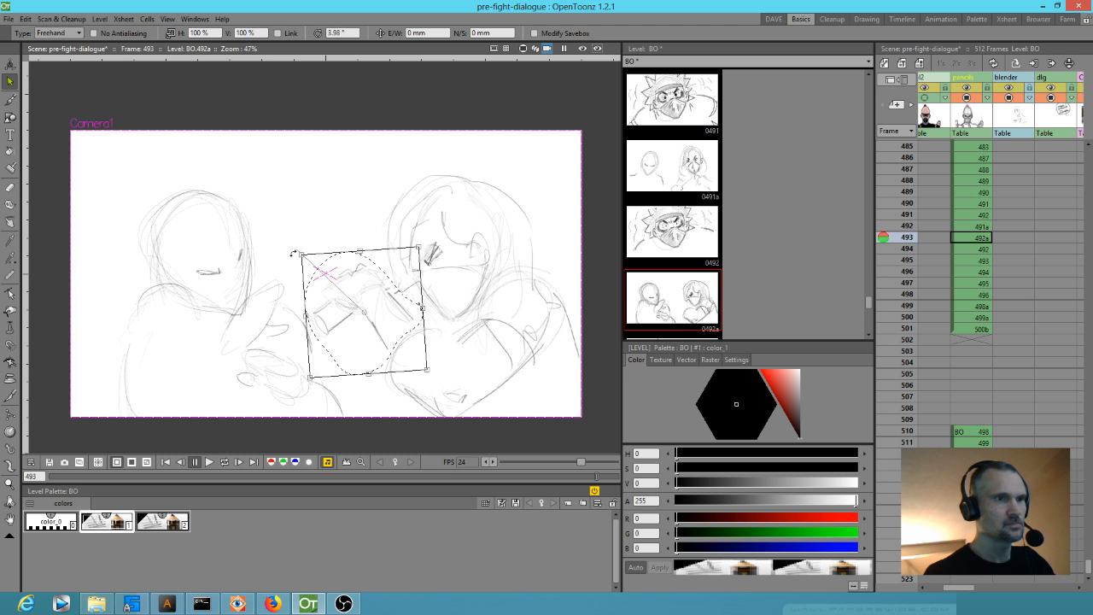
left_click_drag(391, 324, 384, 341)
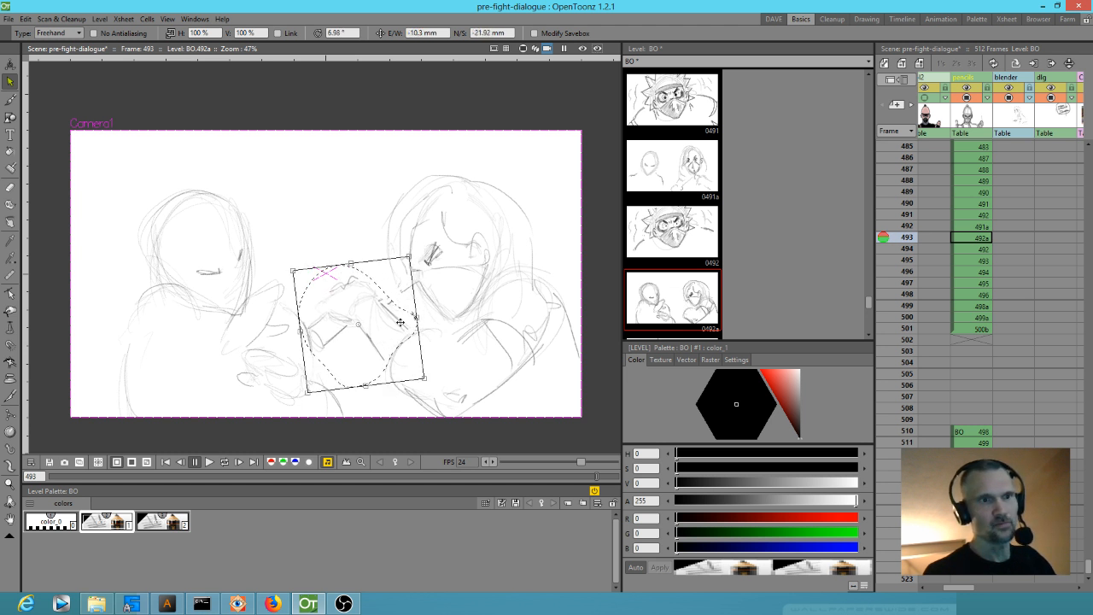
Step: Redraw the fingers of the repositioned hand and sketch the lines beneath it and along the hooded figure's arm
key("b")
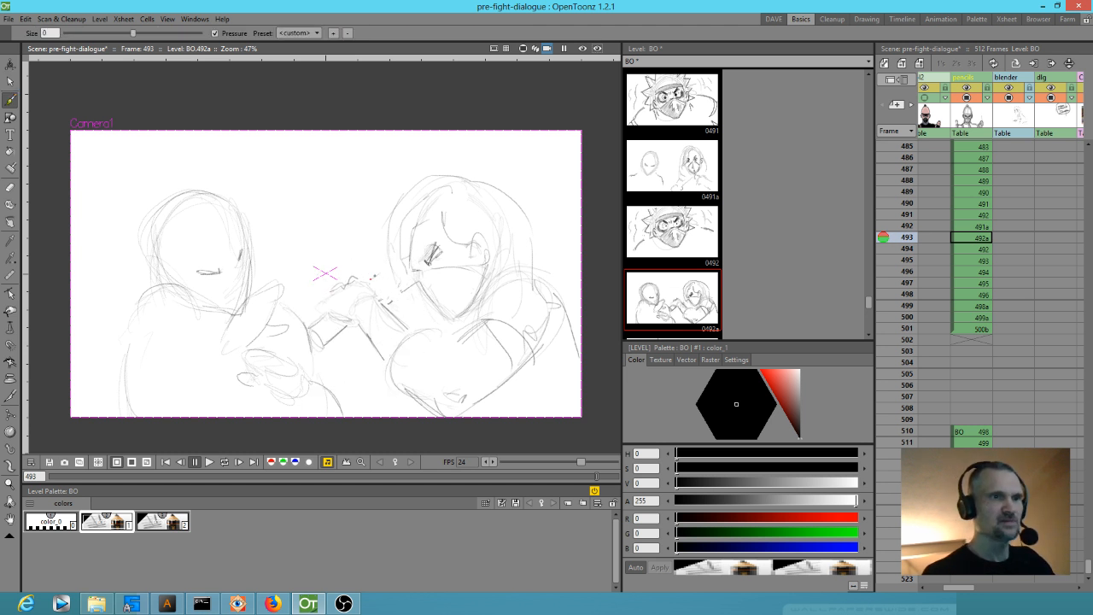
left_click_drag(391, 272, 381, 292)
mouse_move(325, 322)
left_mouse_down()
mouse_move(301, 334)
mouse_move(305, 345)
mouse_move(304, 333)
mouse_move(312, 347)
mouse_move(342, 325)
left_mouse_up()
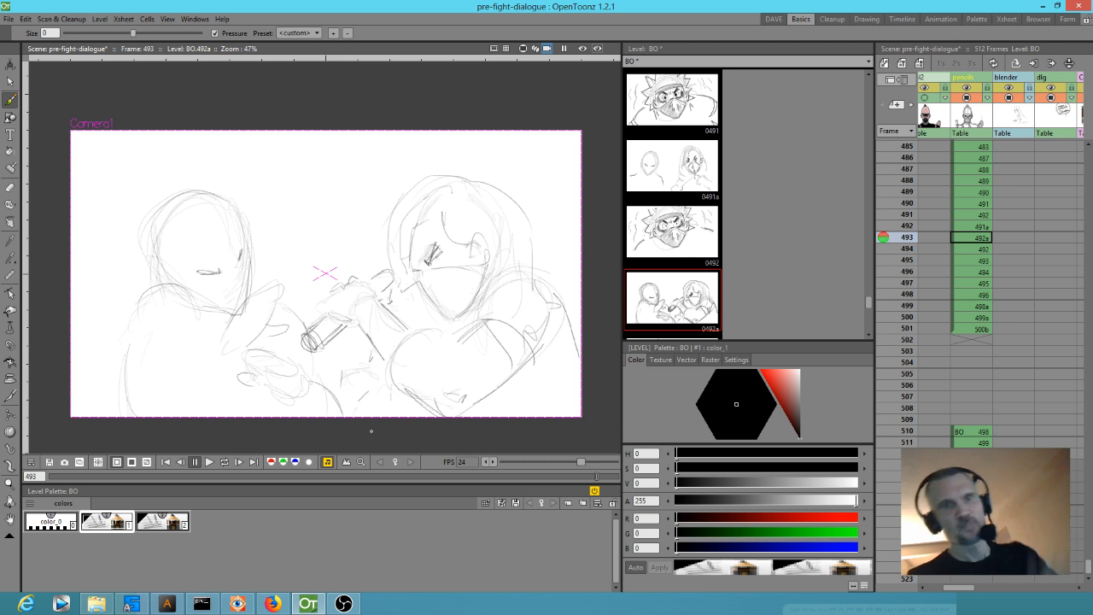
left_click_drag(347, 371, 343, 398)
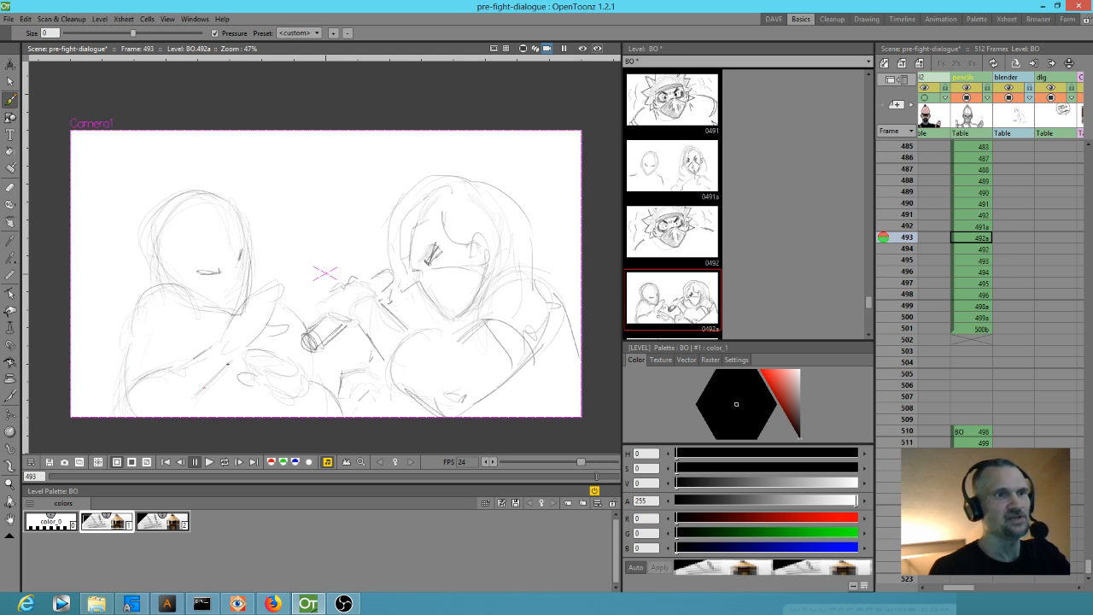
Step: Darken the hooded figure's eye and head outline, and add crease and shoulder lines to the masked woman
mouse_move(222, 274)
left_mouse_down()
mouse_move(200, 275)
mouse_move(215, 273)
left_mouse_up()
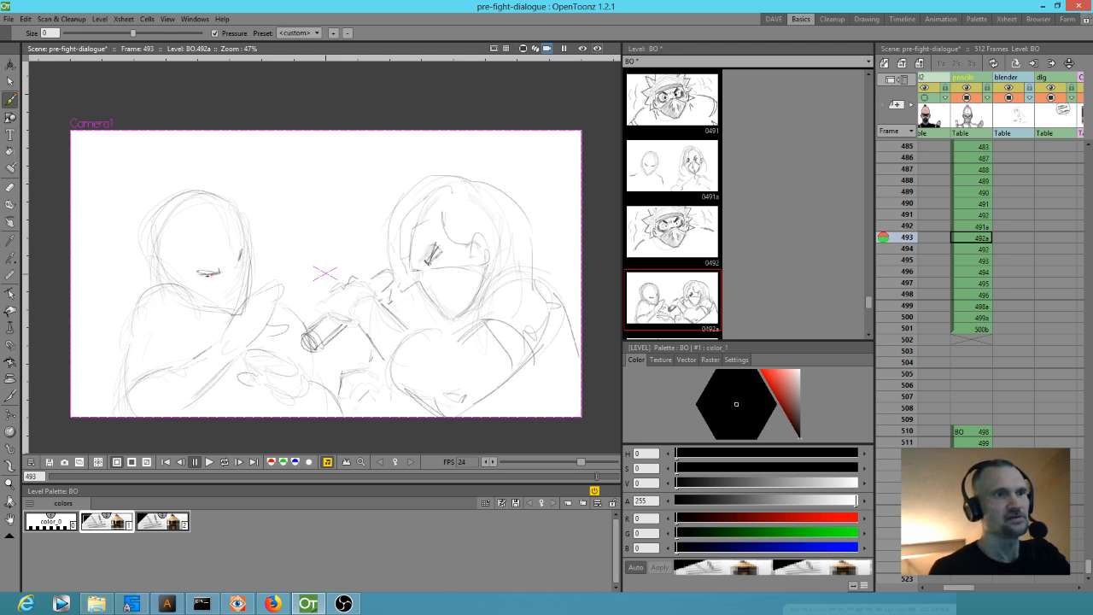
left_click_drag(169, 215, 244, 223)
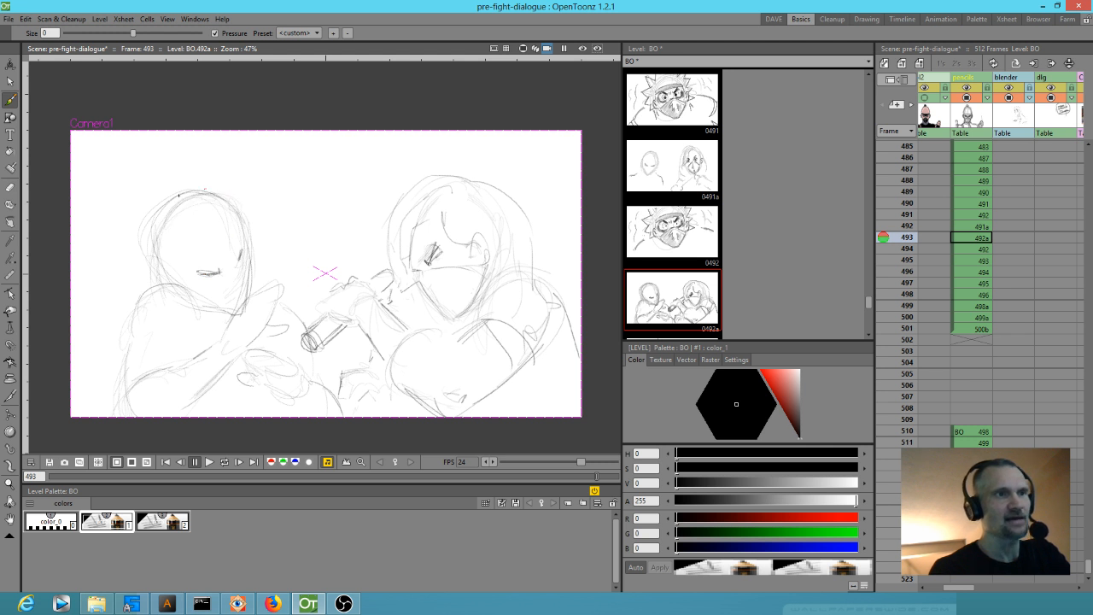
left_click_drag(250, 297, 247, 260)
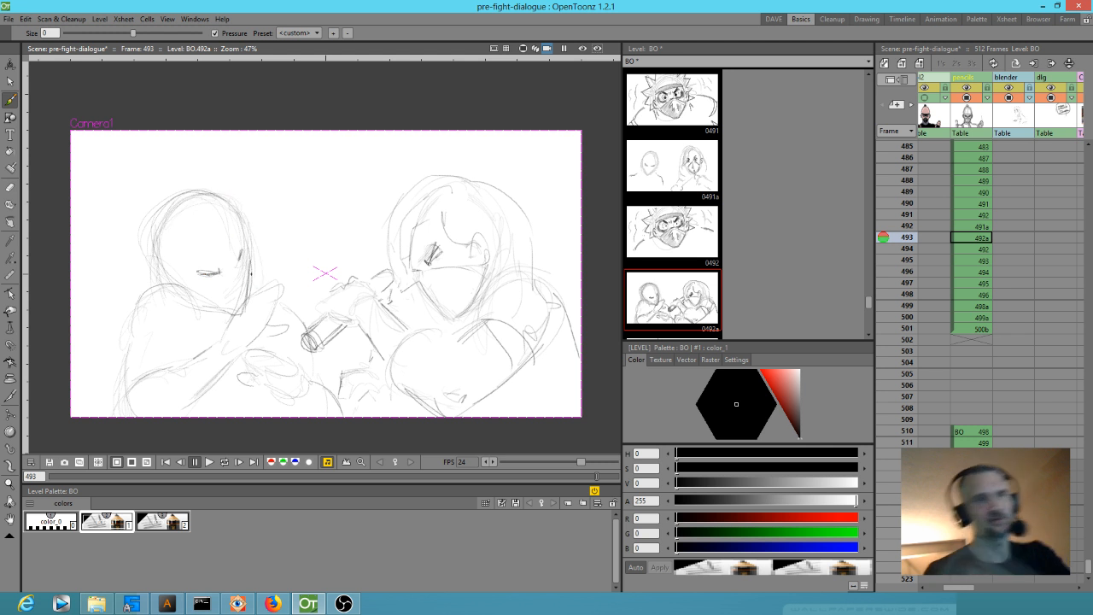
left_click_drag(445, 351, 460, 340)
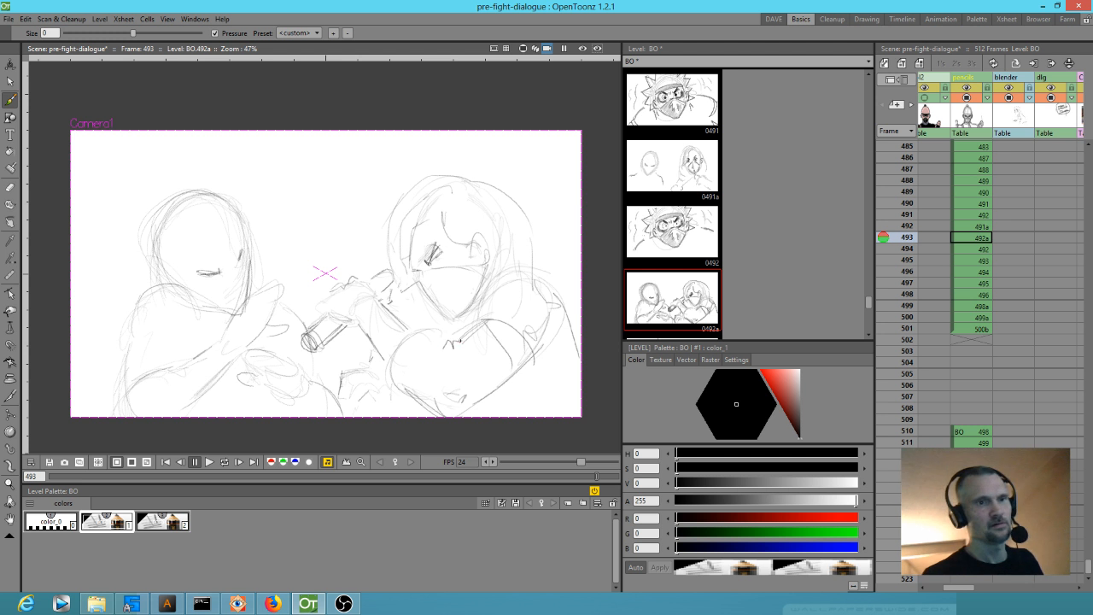
left_click_drag(523, 270, 578, 324)
Step: Compare the masked fighter close-ups and the two-shot panels by stepping back and forth around frames 492 to 495
key("period")
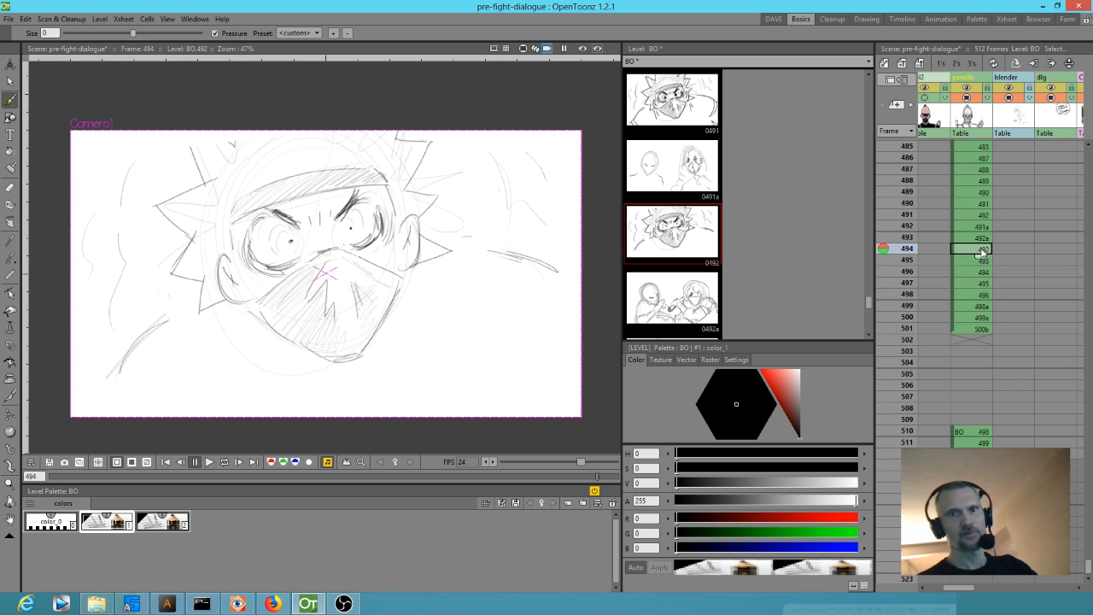
key("Up")
key("Down")
key("Down")
key("Up")
key("Up")
key("Up")
key("Down")
key("Up")
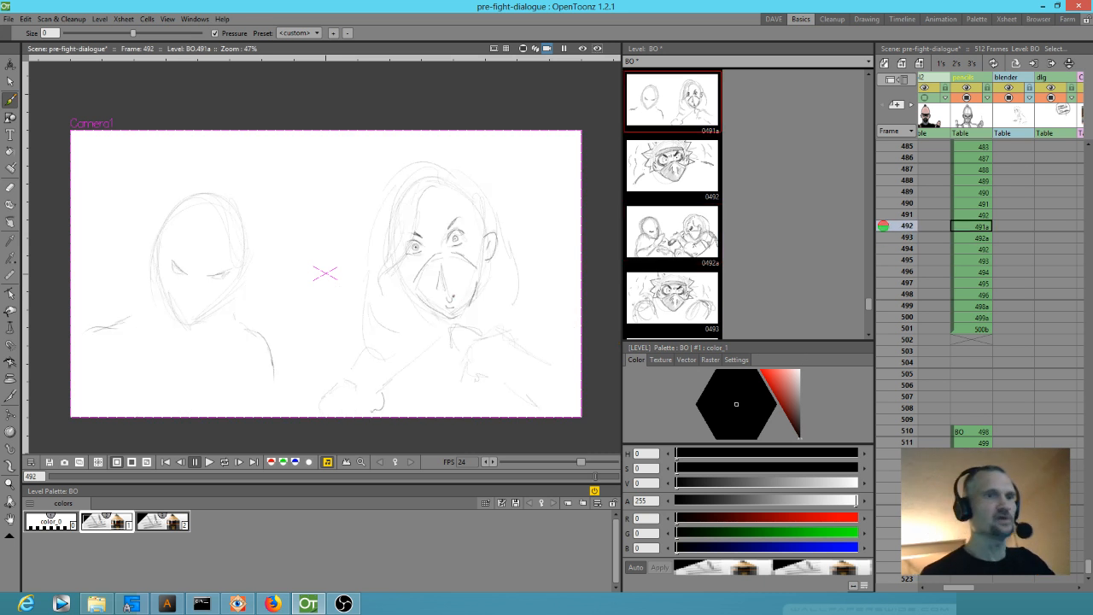
Step: On frame 492, refine the masked woman's face with strokes on the mask edge, jaw, nose and mouth, plus folds inside the mask
key("shift+space")
left_click_drag(498, 292, 527, 238)
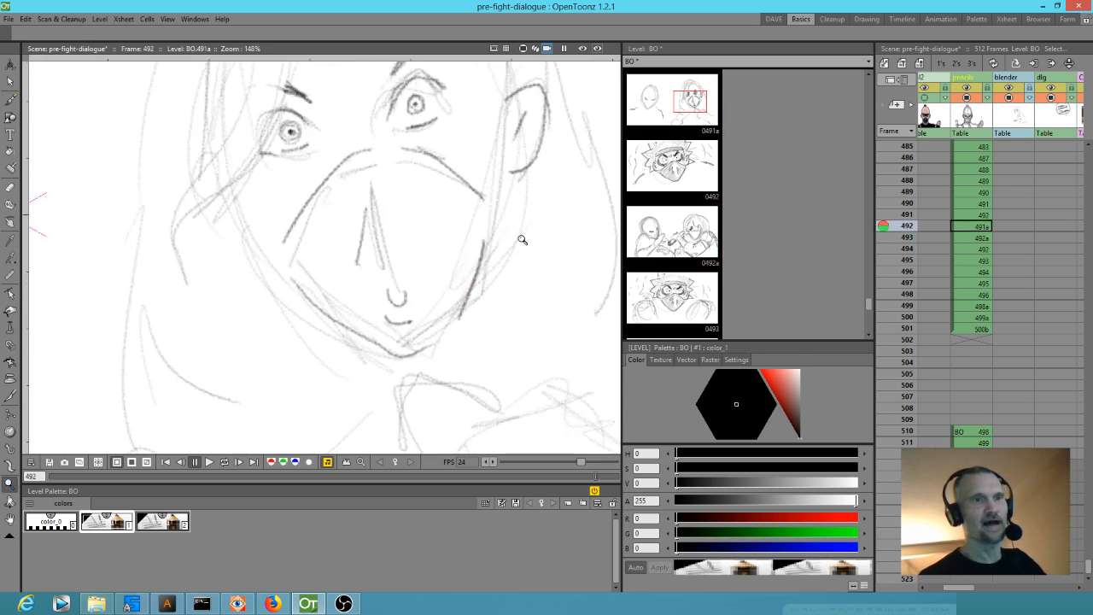
key("b")
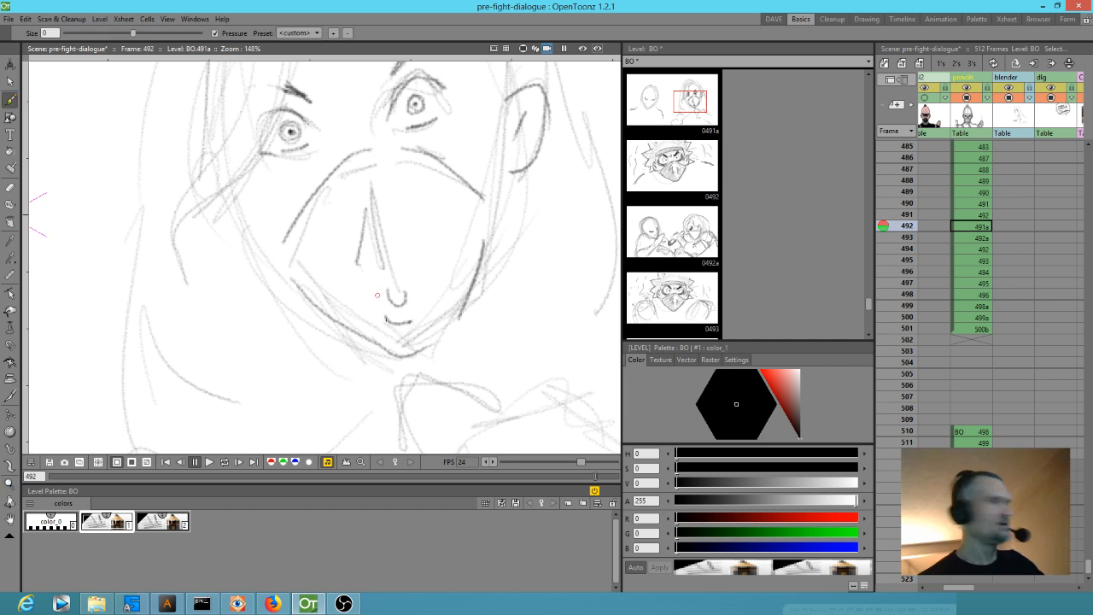
left_click_drag(286, 250, 282, 266)
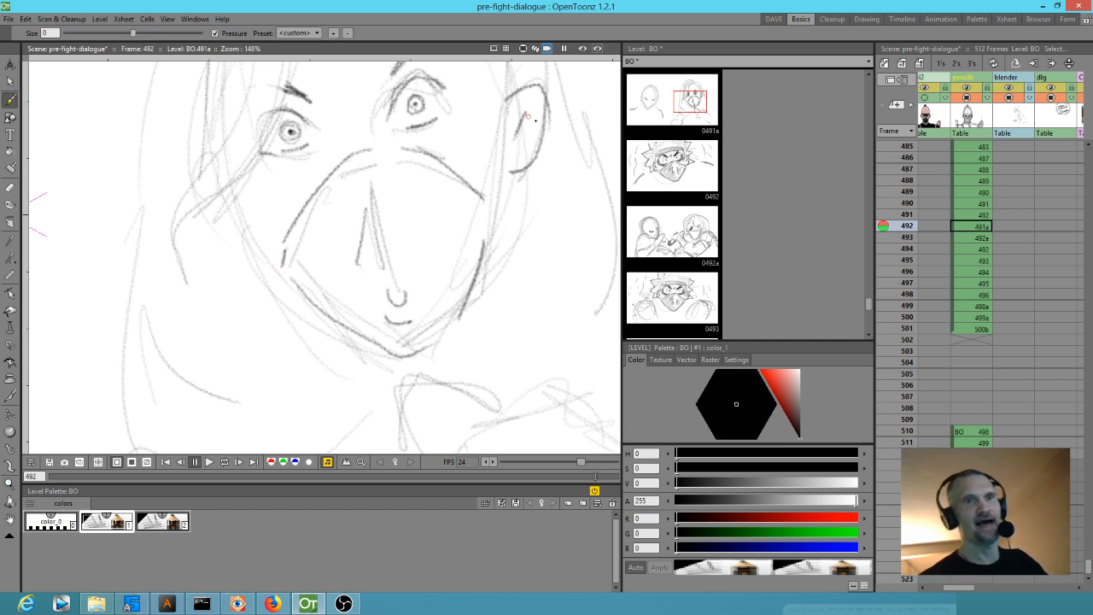
left_click_drag(211, 208, 231, 219)
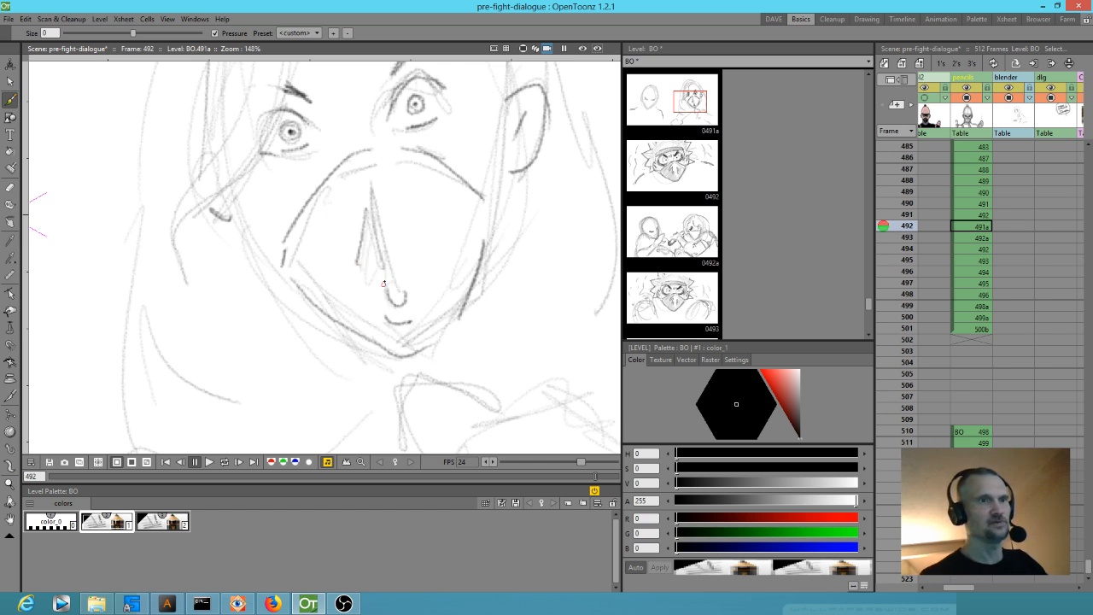
mouse_move(377, 299)
left_mouse_down()
mouse_move(368, 306)
mouse_move(390, 309)
left_mouse_up()
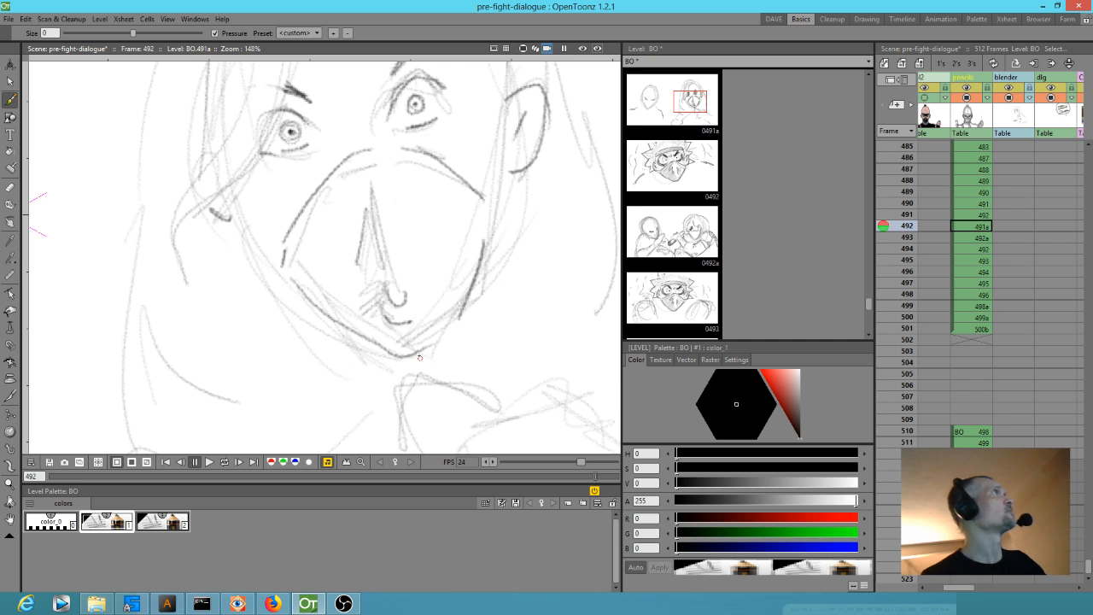
left_click_drag(343, 191, 315, 244)
left_click_drag(339, 197, 312, 252)
left_click_drag(344, 177, 309, 238)
Step: Strengthen the hair strands beside the woman's face and the collar lines below her mask
left_click_drag(393, 314, 471, 312)
left_click_drag(228, 167, 192, 317)
left_click_drag(221, 248, 207, 420)
left_click_drag(405, 340, 432, 182)
left_click_drag(288, 287, 288, 338)
mouse_move(500, 316)
left_mouse_down()
mouse_move(446, 268)
mouse_move(247, 307)
mouse_move(226, 376)
left_mouse_up()
Step: Draw the woman's raised fingers with darker outlines and add a short curve below her collar
scroll(378, 264, "down", 4)
mouse_move(262, 313)
left_mouse_down()
mouse_move(245, 353)
mouse_move(295, 335)
left_mouse_up()
mouse_move(171, 347)
left_mouse_down()
mouse_move(275, 309)
mouse_move(358, 298)
mouse_move(472, 246)
left_mouse_up()
mouse_move(403, 311)
left_mouse_down()
mouse_move(418, 279)
mouse_move(407, 286)
left_mouse_up()
mouse_move(251, 337)
left_mouse_down()
mouse_move(295, 285)
mouse_move(274, 298)
mouse_move(327, 306)
mouse_move(333, 294)
mouse_move(298, 345)
left_mouse_up()
left_click_drag(329, 297, 282, 350)
mouse_move(290, 287)
left_mouse_down()
mouse_move(271, 309)
mouse_move(290, 281)
mouse_move(327, 294)
mouse_move(292, 356)
left_mouse_up()
left_click_drag(321, 278, 366, 269)
mouse_move(432, 318)
left_mouse_down()
mouse_move(453, 308)
mouse_move(411, 321)
mouse_move(452, 311)
left_mouse_up()
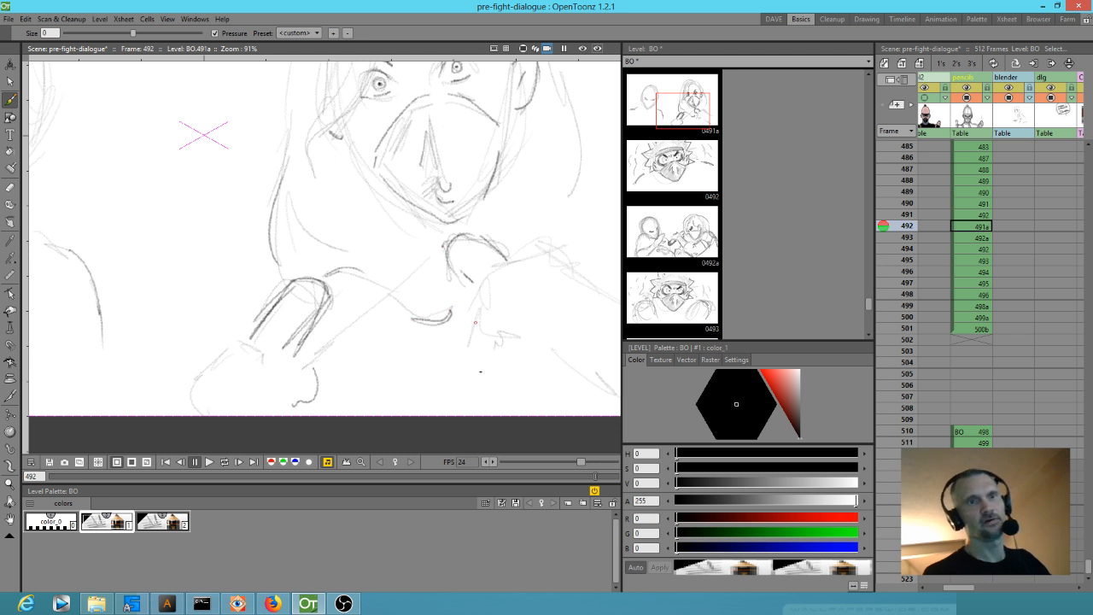
Step: Sketch the hooded figure's shoulders and upper arms on frame 492
scroll(421, 289, "down", 4)
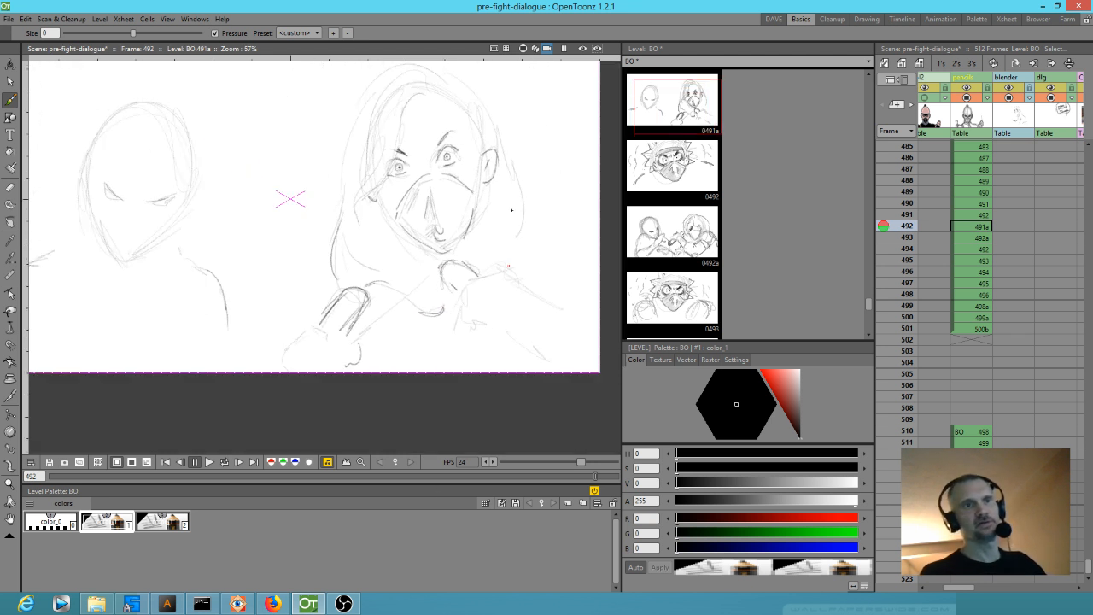
mouse_move(322, 326)
left_mouse_down()
mouse_move(362, 394)
mouse_move(348, 406)
left_mouse_up()
mouse_move(164, 334)
left_mouse_down()
mouse_move(145, 348)
mouse_move(175, 363)
left_mouse_up()
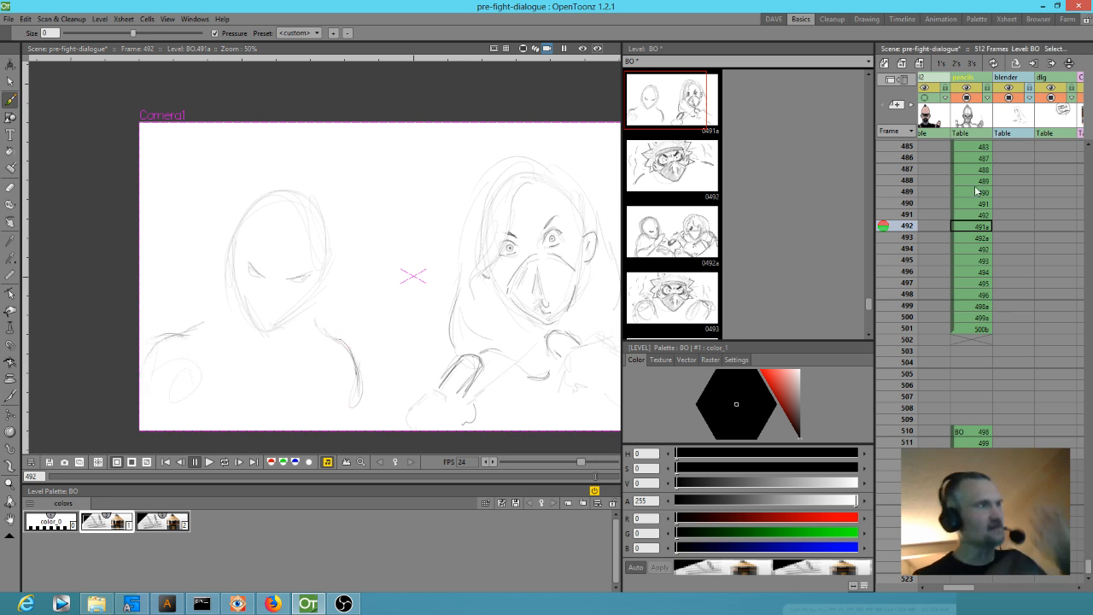
Step: Add the armband lines to the masked fighter's arm on frame 491, using the neighbouring close-up on frame 490 as reference
key("Up")
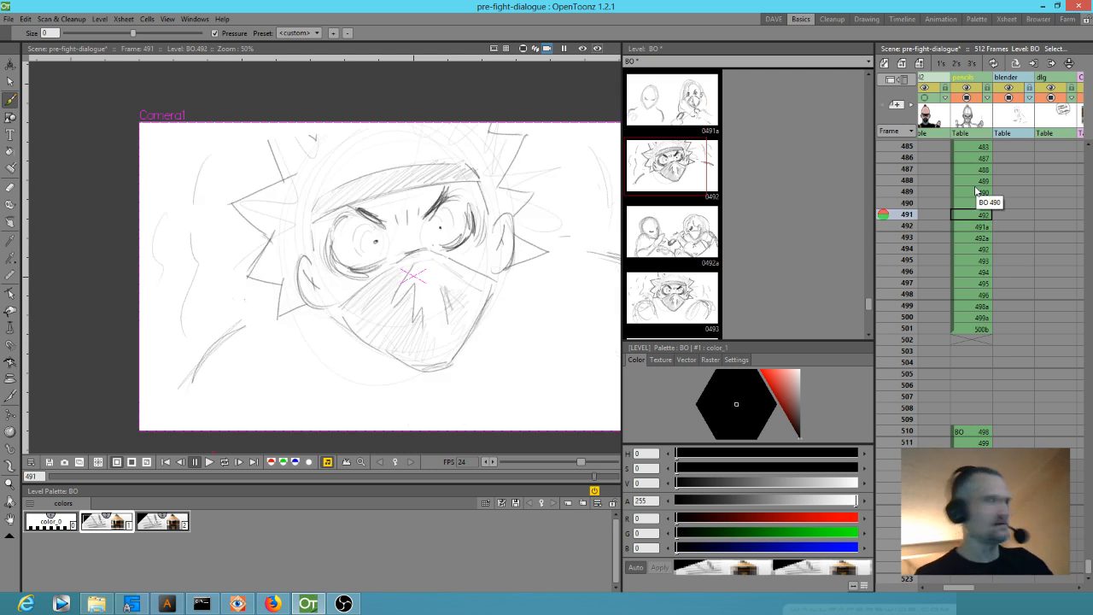
key("Up")
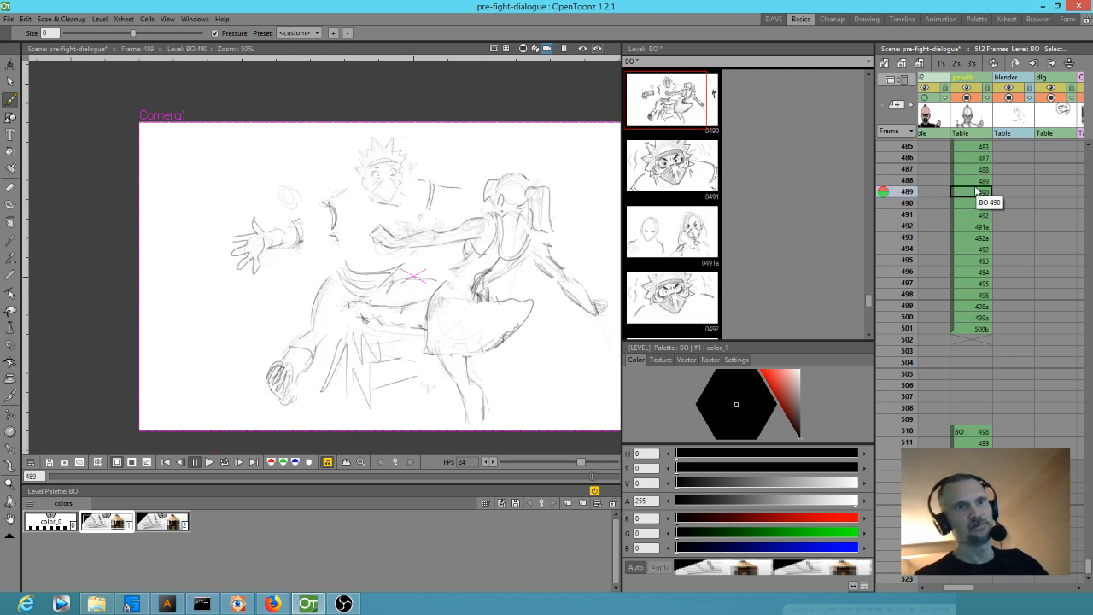
key("Up")
key("Down")
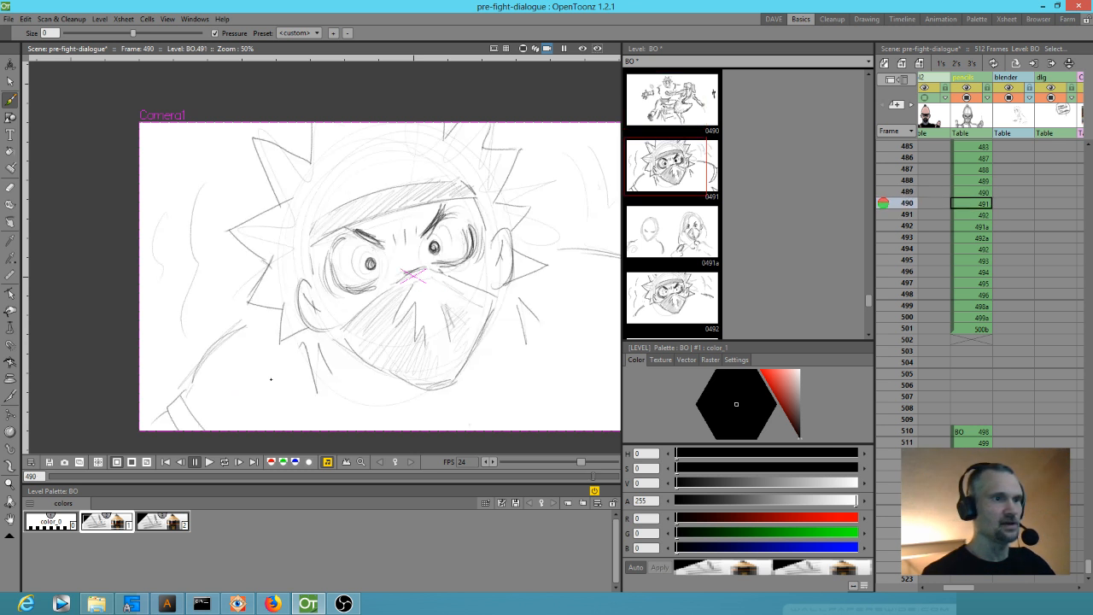
key("Down")
left_click_drag(172, 407, 181, 419)
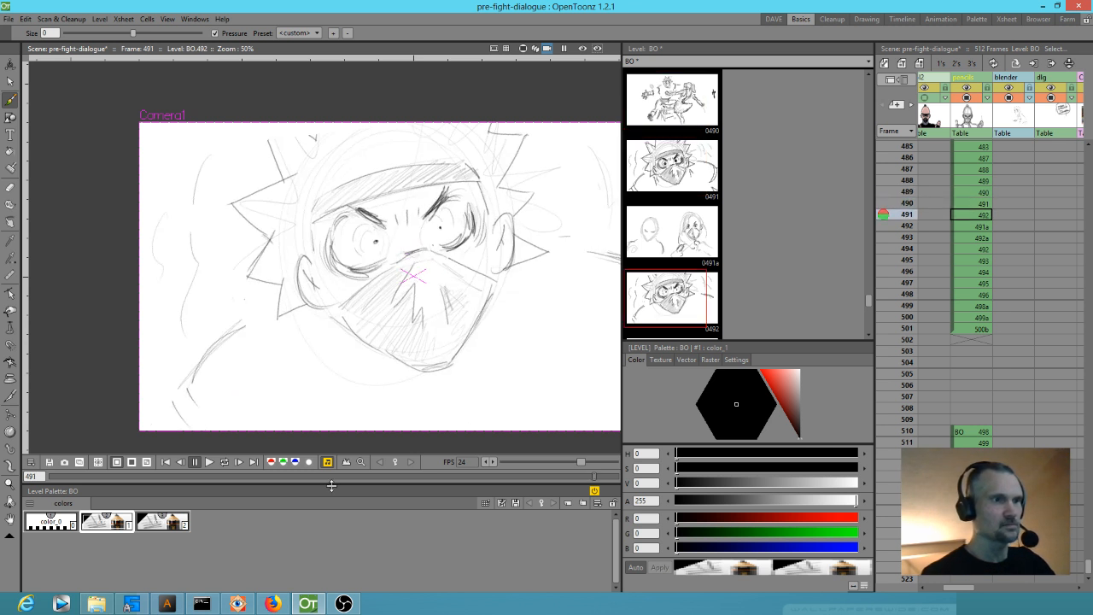
Step: Add short neck lines below the masked fighter's jaw on frame 491, checking against the neighbouring frames
key("Up")
key("Down")
key("Up")
key("Down")
mouse_move(323, 335)
left_mouse_down()
mouse_move(320, 362)
mouse_move(333, 355)
left_mouse_up()
key("Up")
key("Down")
key("Up")
key("Up")
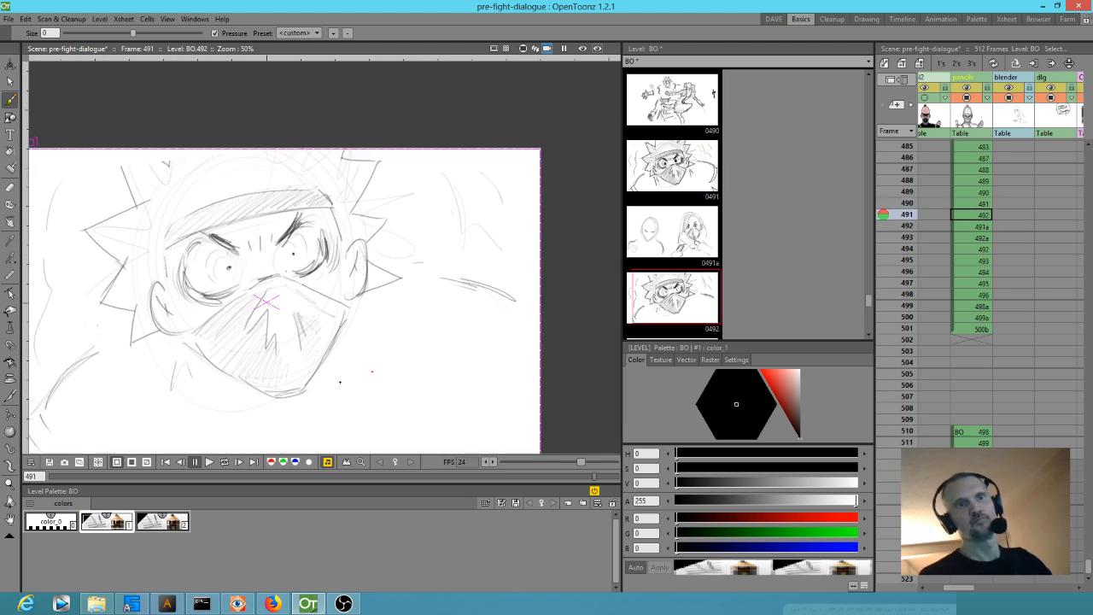
left_click_drag(541, 374, 553, 382)
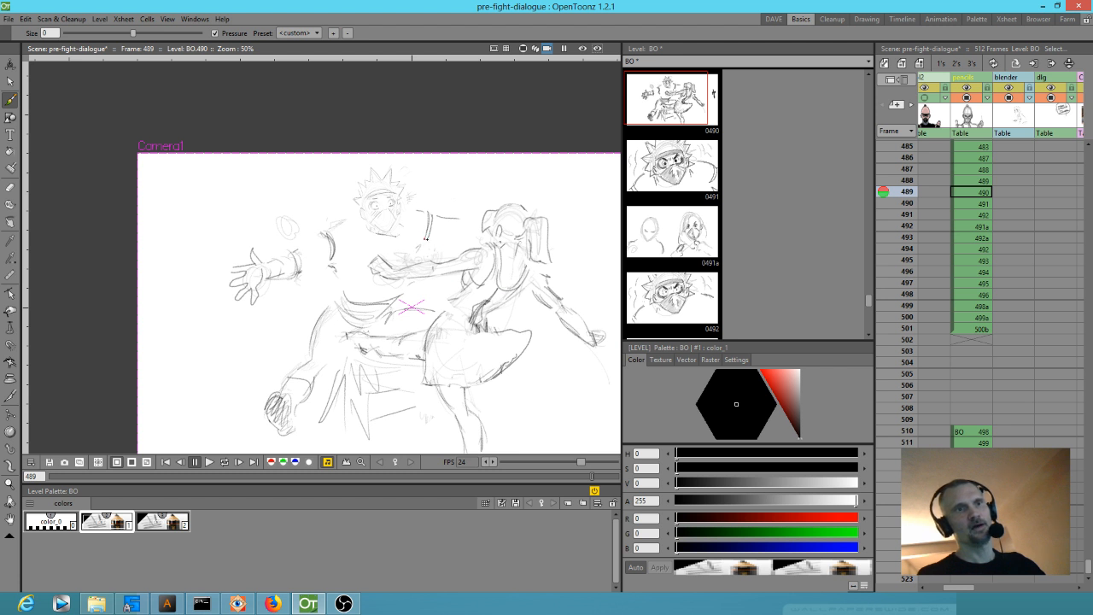
Step: Review the fight poses on frames 486 to 491 back and forth to check how the action leads into the close-up
key("Up")
key("Up")
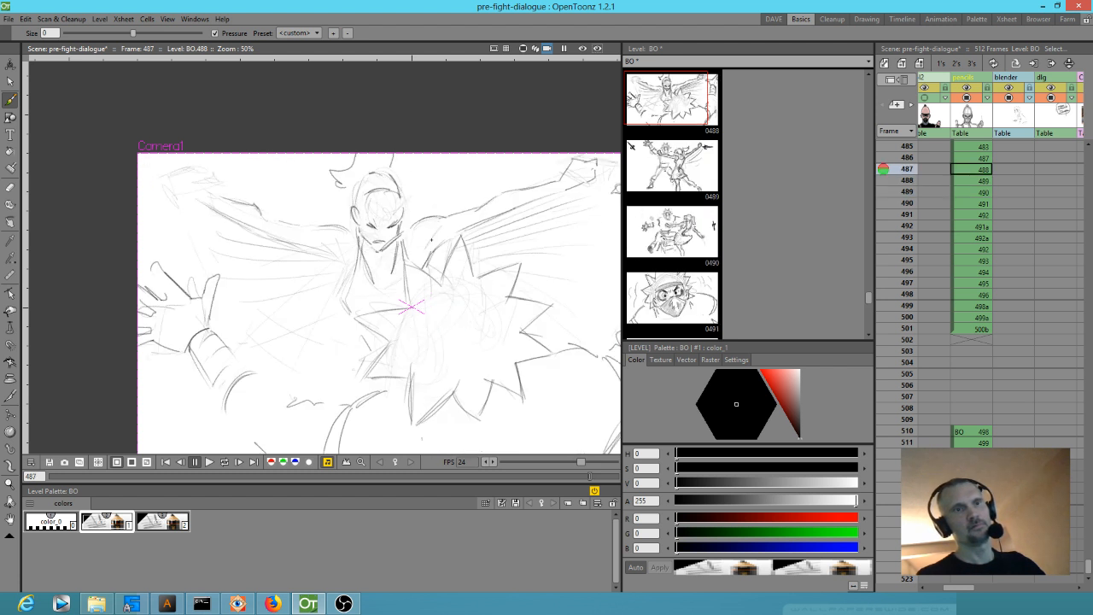
key("Up")
key("Down")
key("Down")
key("Down")
key("Up")
key("Up")
key("Down")
key("Down")
key("Down")
key("Down")
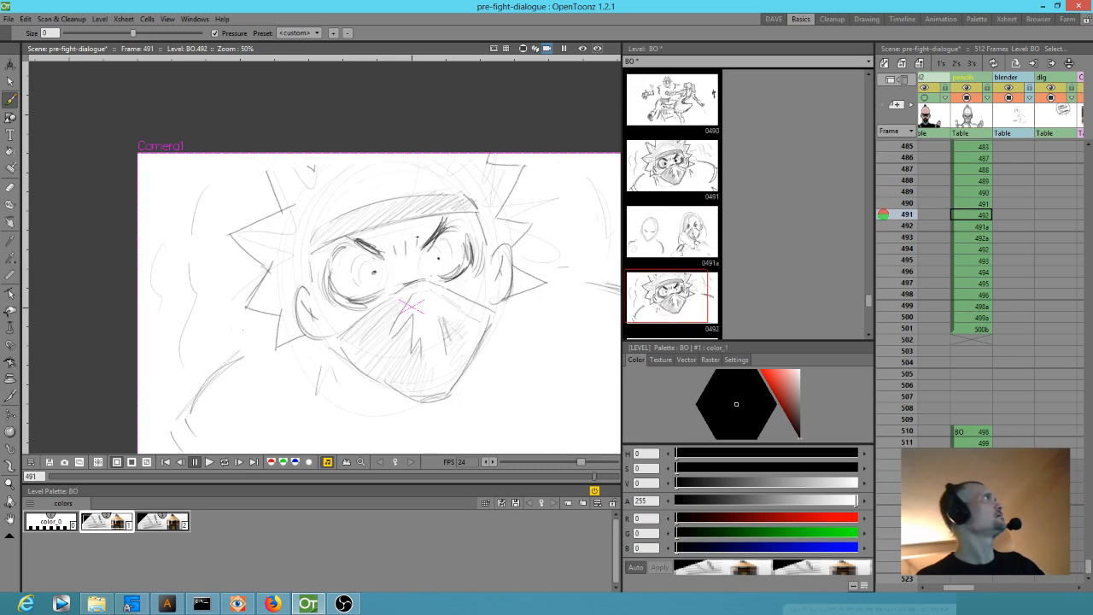
Step: Darken the woman's outer hair contour and both sides of the hooded figure's head on frame 492
key("Down")
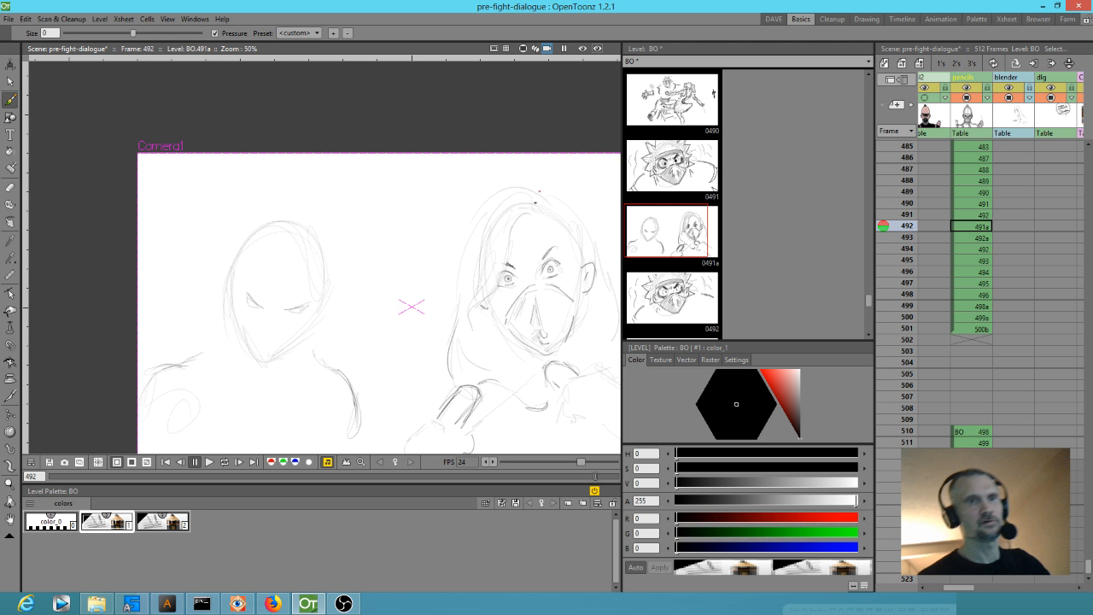
mouse_move(525, 191)
left_mouse_down()
mouse_move(486, 203)
mouse_move(458, 237)
mouse_move(454, 326)
left_mouse_up()
mouse_move(535, 187)
left_mouse_down()
mouse_move(601, 249)
mouse_move(620, 304)
left_mouse_up()
mouse_move(586, 400)
left_mouse_down()
mouse_move(494, 377)
mouse_move(564, 351)
left_mouse_up()
left_click_drag(250, 282, 247, 215)
left_click_drag(169, 228, 160, 284)
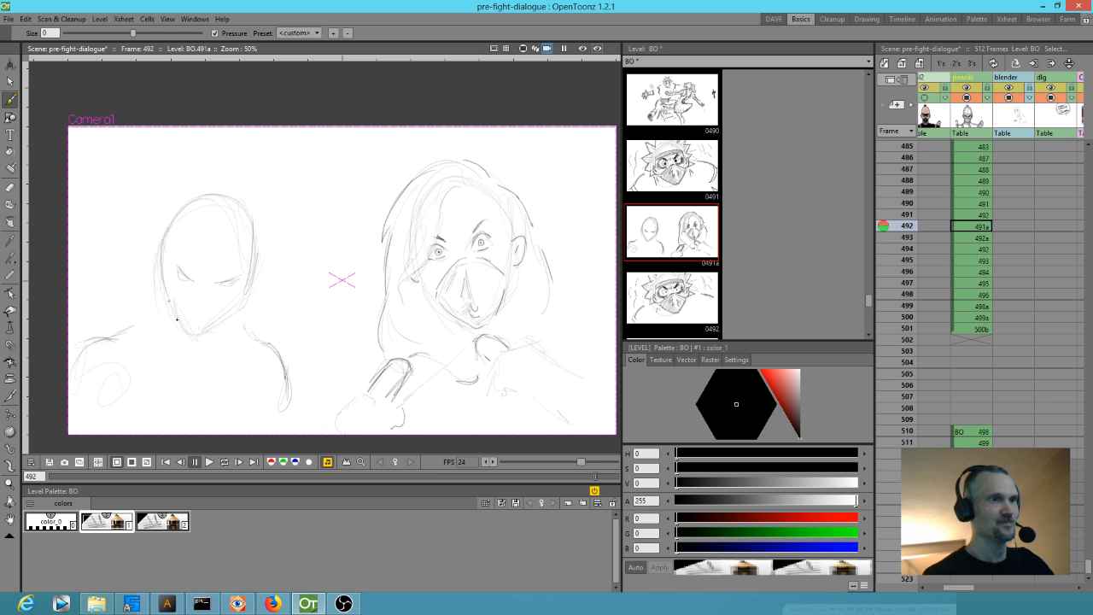
Step: Add a short stroke across the woman's mask on frame 493
key("Down")
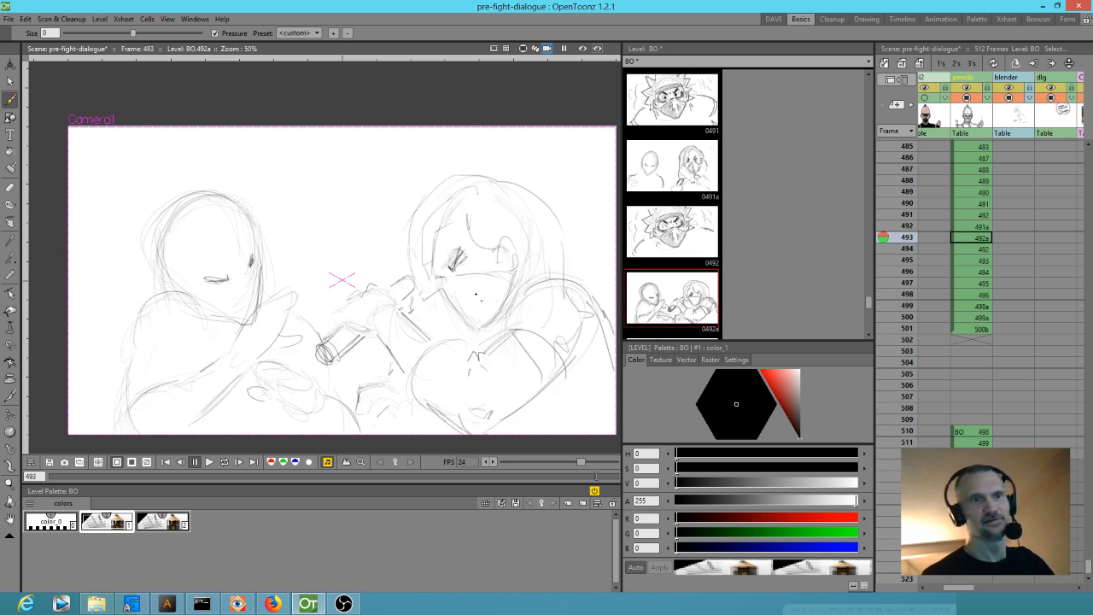
mouse_move(459, 293)
left_mouse_down()
mouse_move(468, 308)
mouse_move(493, 295)
left_mouse_up()
key("Up")
key("Down")
Step: Examine the rough drawings on frames 494 to 499 back and forth to judge the flow of the action
key("Down")
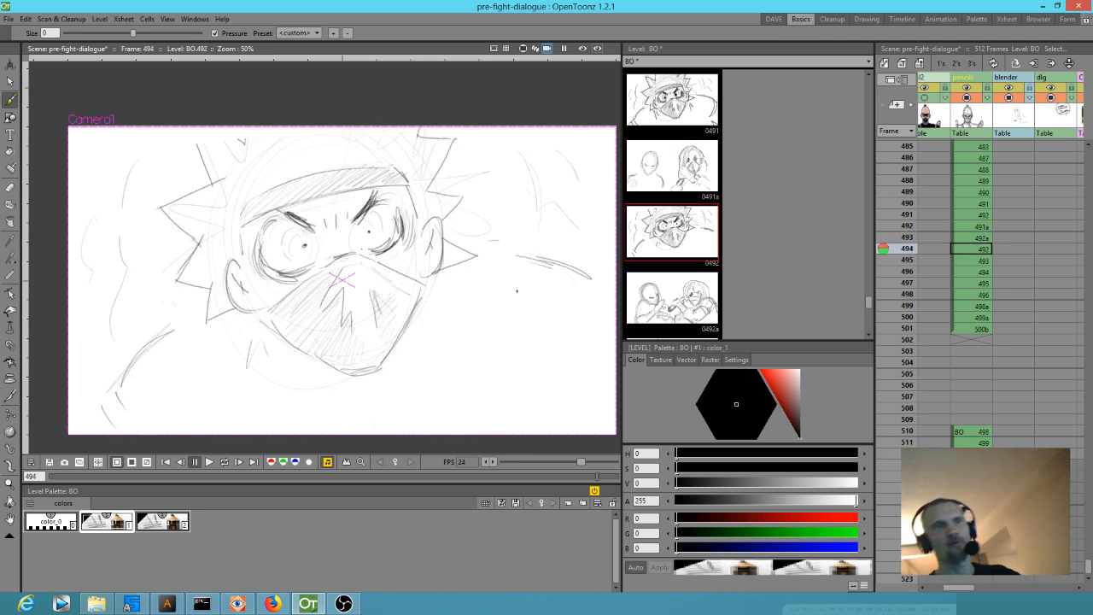
key("Down")
key("Down")
key("Down")
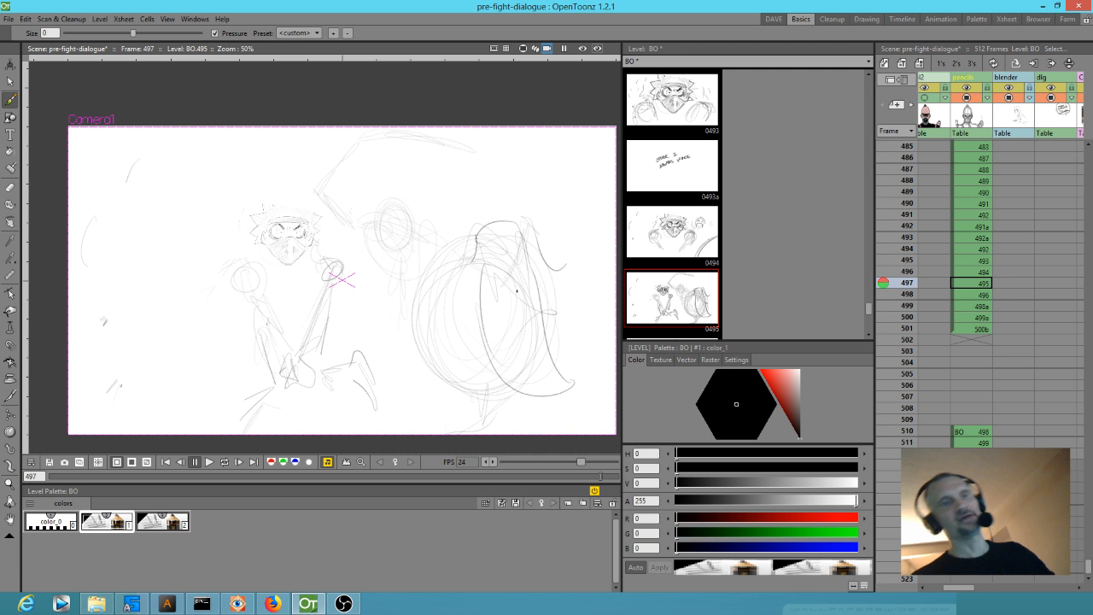
key("Up")
key("Up")
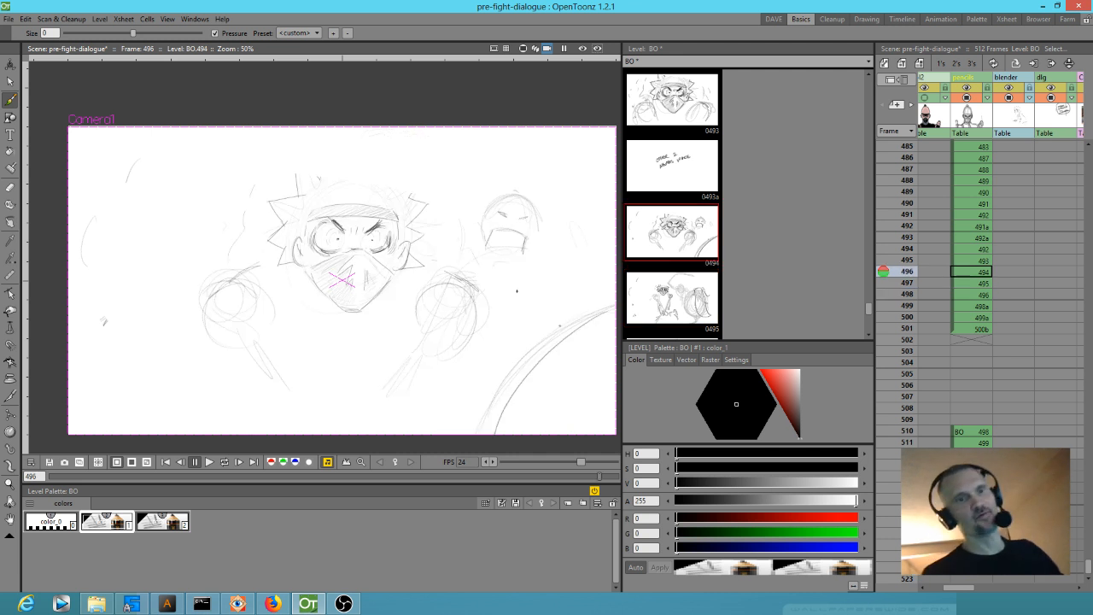
key("Up")
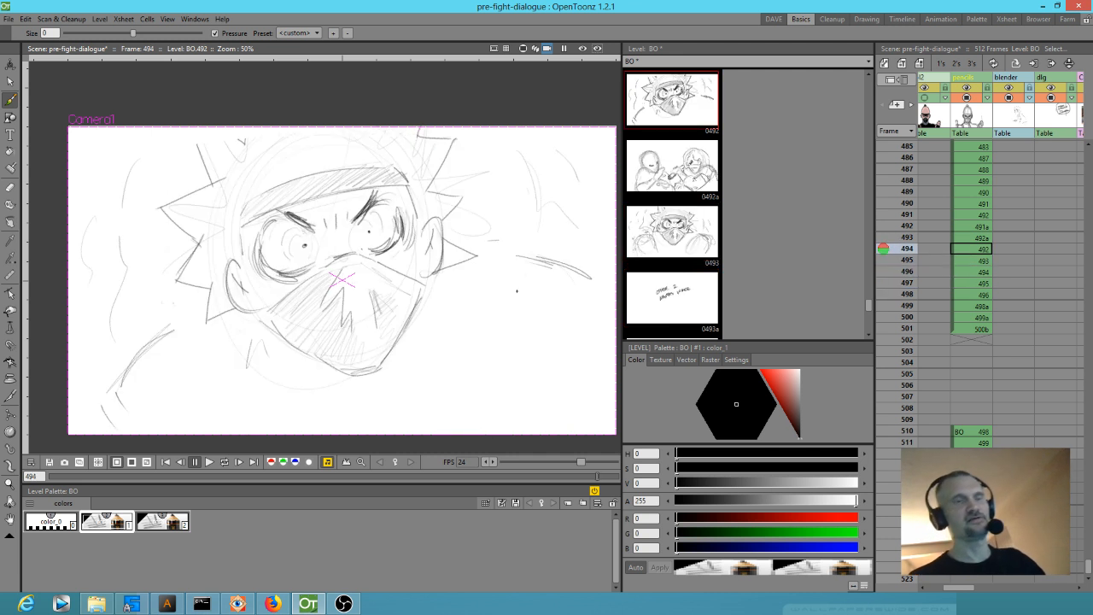
key("Up")
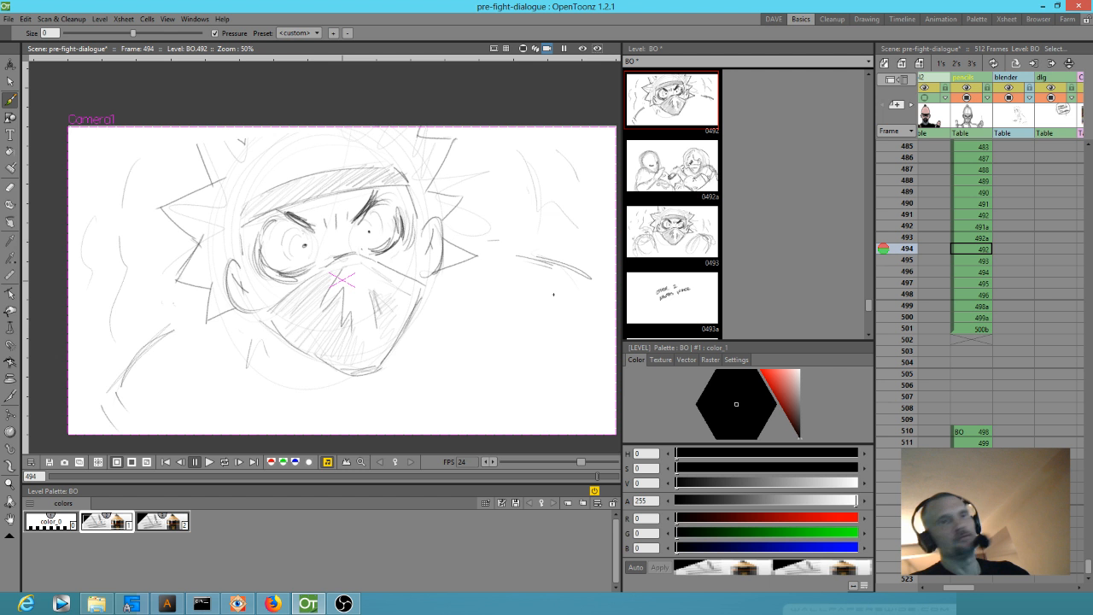
key("Down")
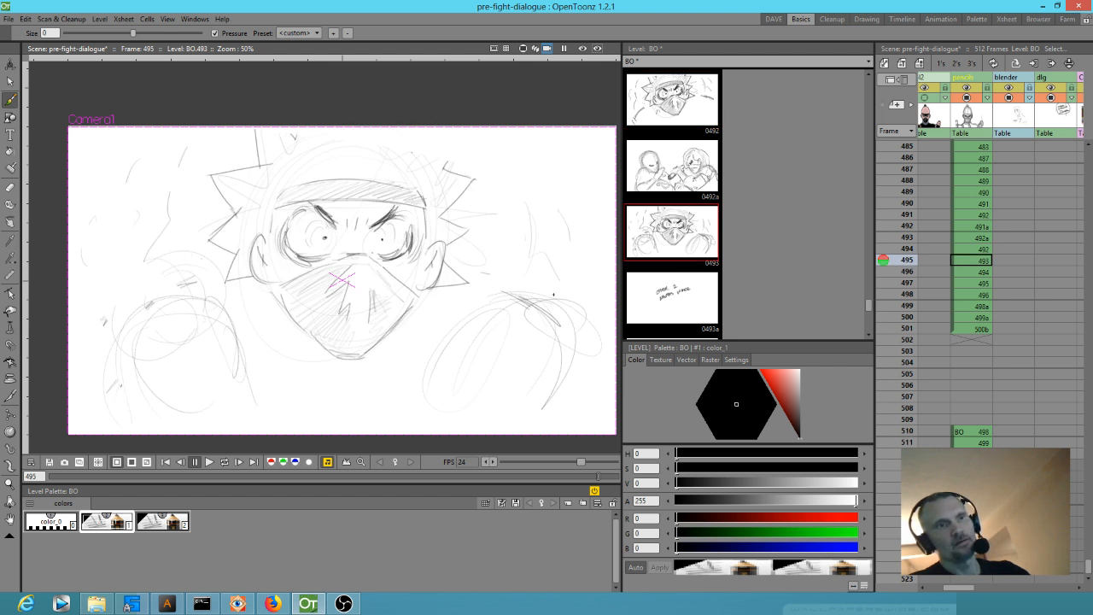
key("Down")
key("Down")
key("Down")
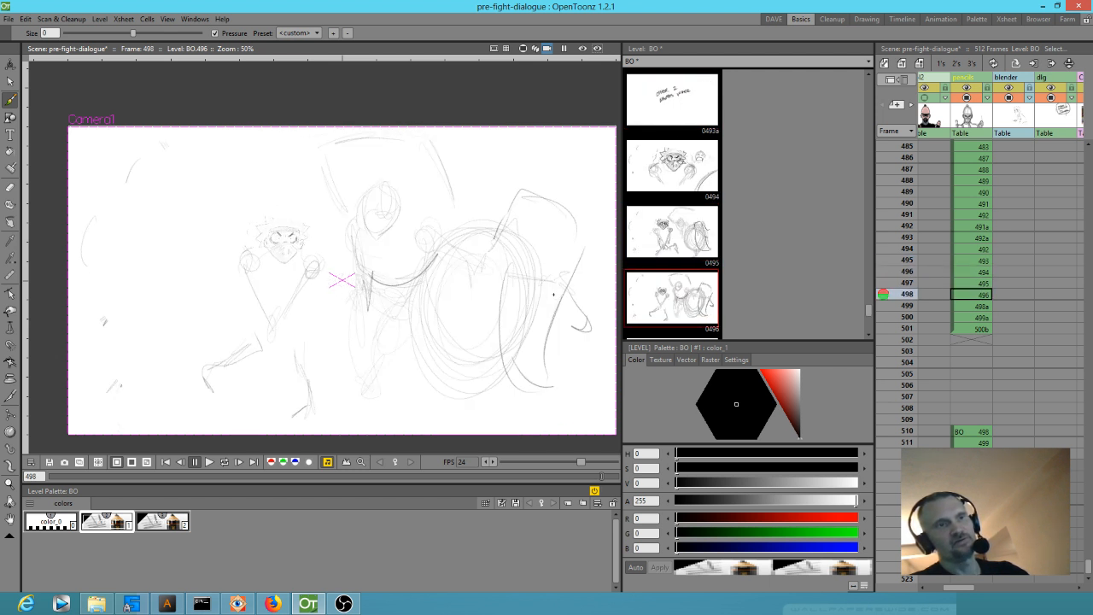
key("Down")
key("Up")
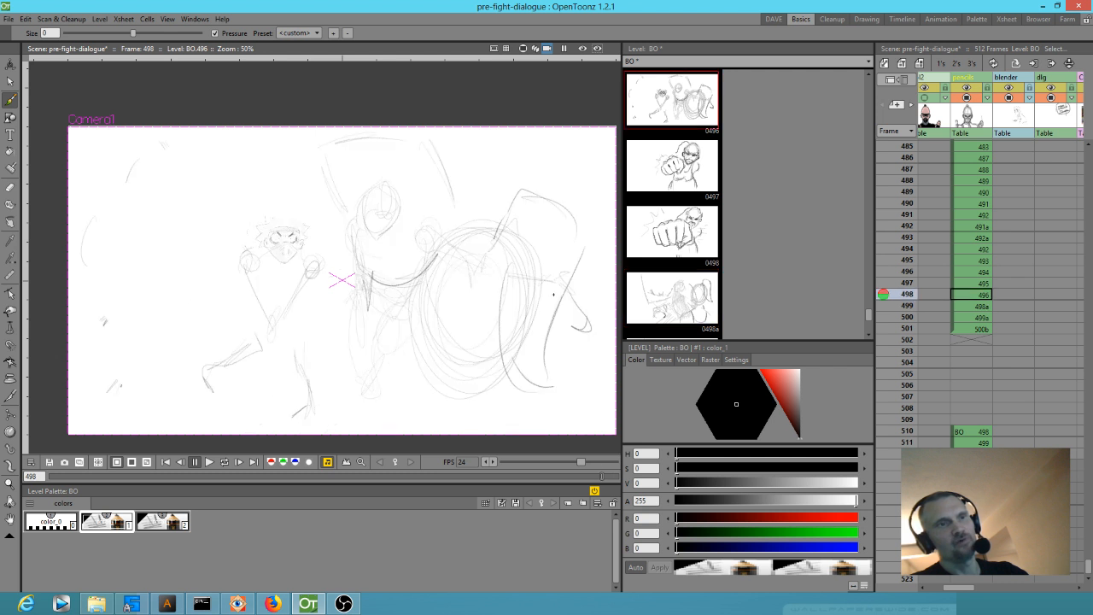
key("Up")
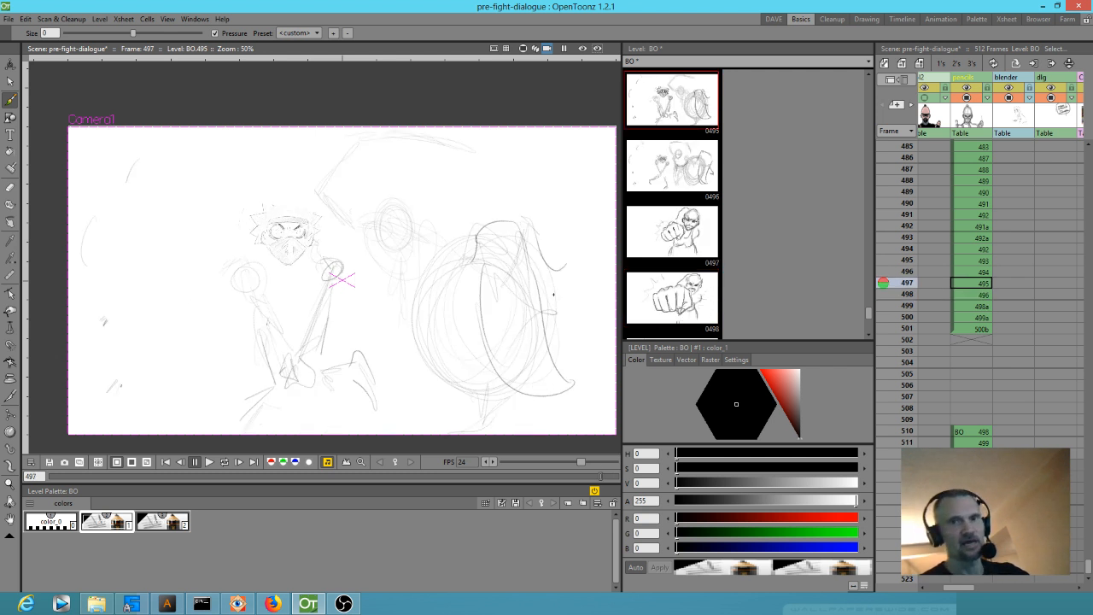
key("Down")
key("Down")
key("Up")
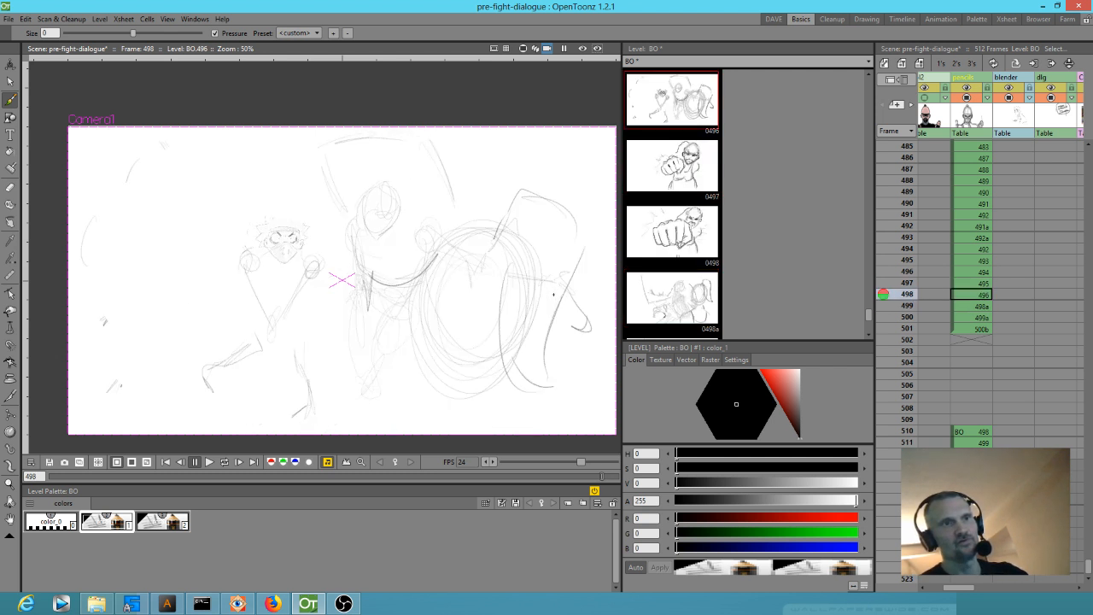
key("Up")
key("Up")
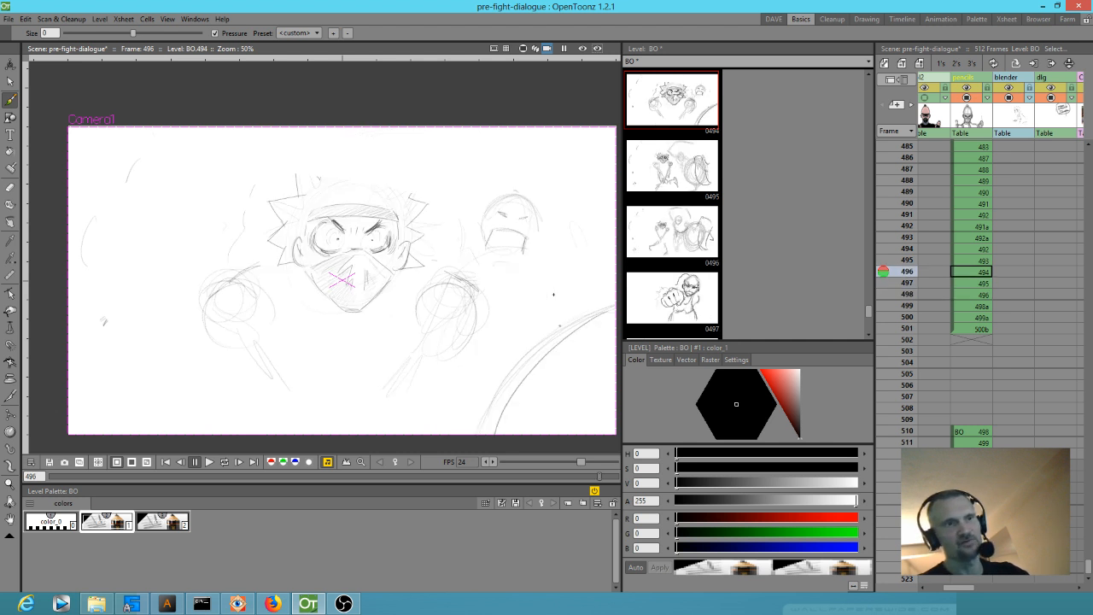
key("Up")
key("Down")
key("Down")
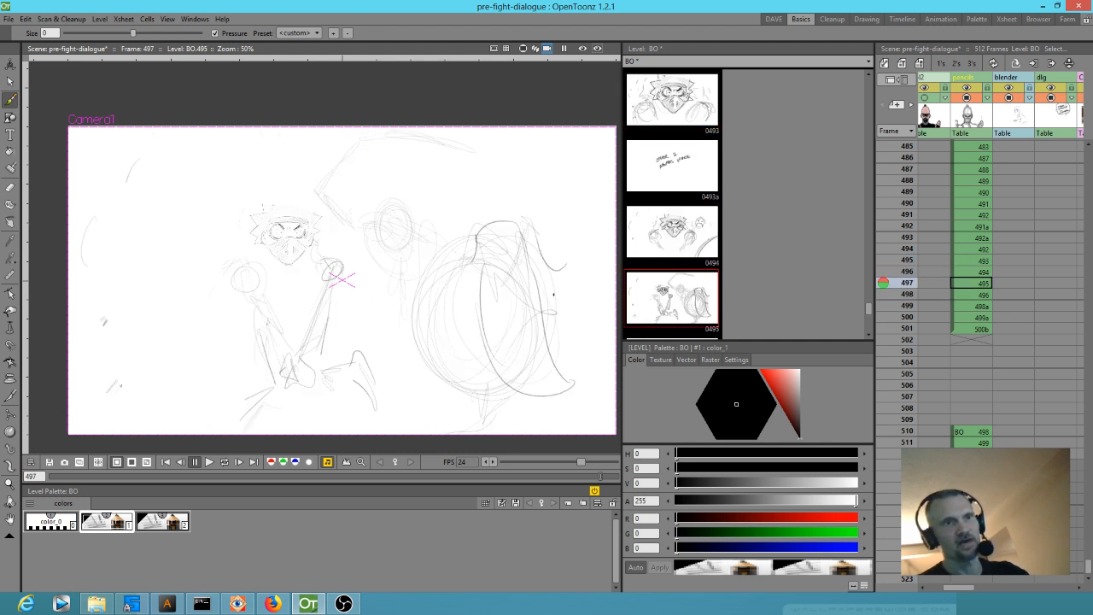
key("Down")
key("Down")
key("Up")
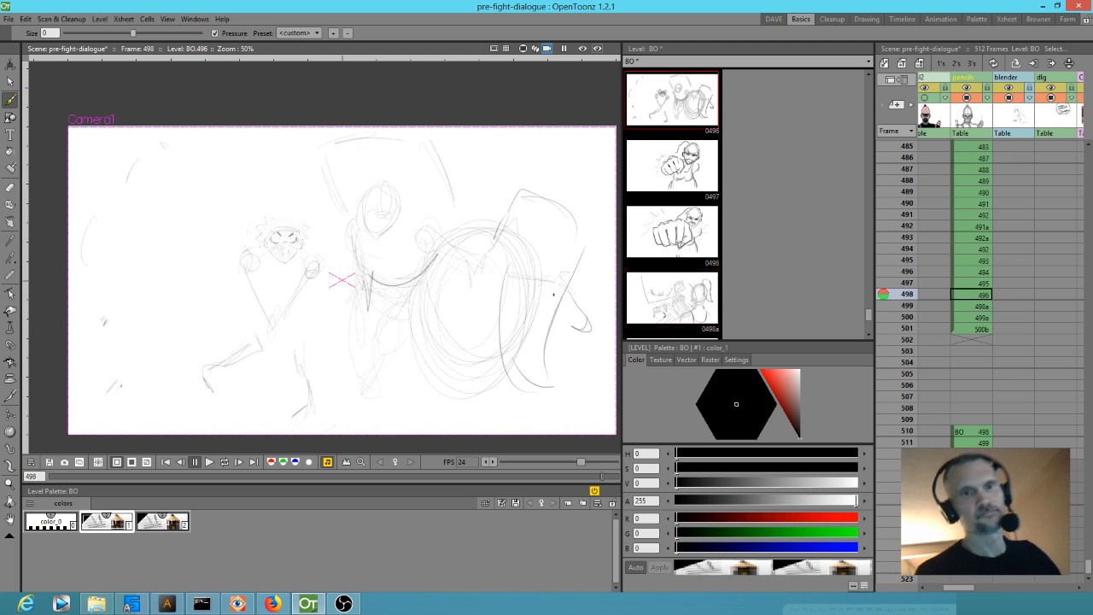
Step: On frame 477, draw the crossed arms and the side of the waist of the masked figure beside the large foreground character
scroll(955, 256, "left", 1)
scroll(955, 256, "up", 3)
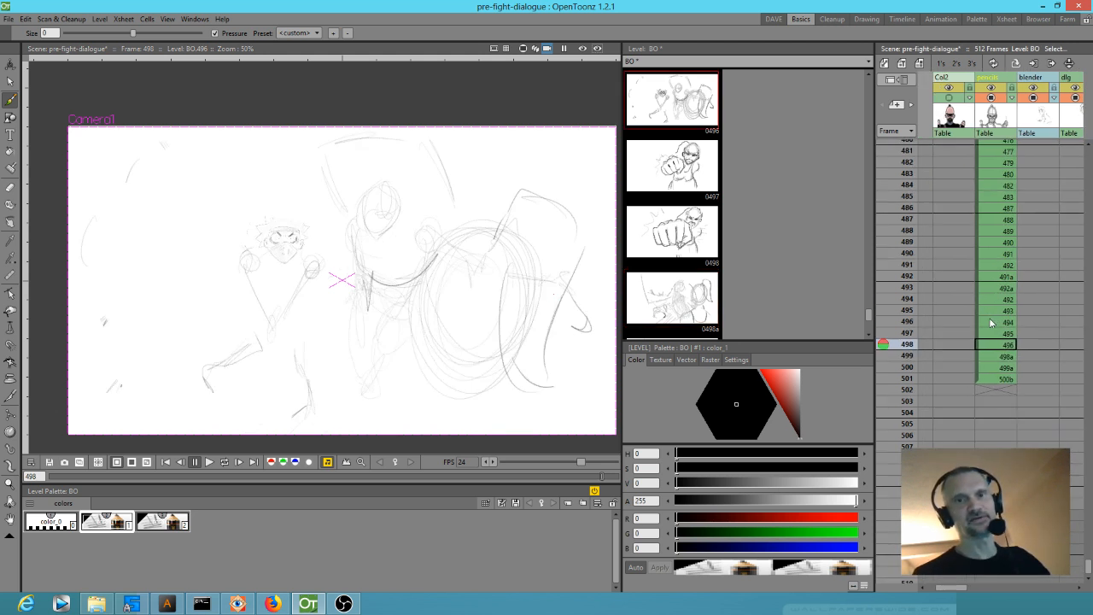
left_click(907, 304)
left_click_drag(907, 304, 906, 213)
scroll(976, 222, "up", 5)
mouse_move(898, 329)
left_mouse_down()
mouse_move(899, 170)
mouse_move(897, 292)
mouse_move(907, 280)
left_mouse_up()
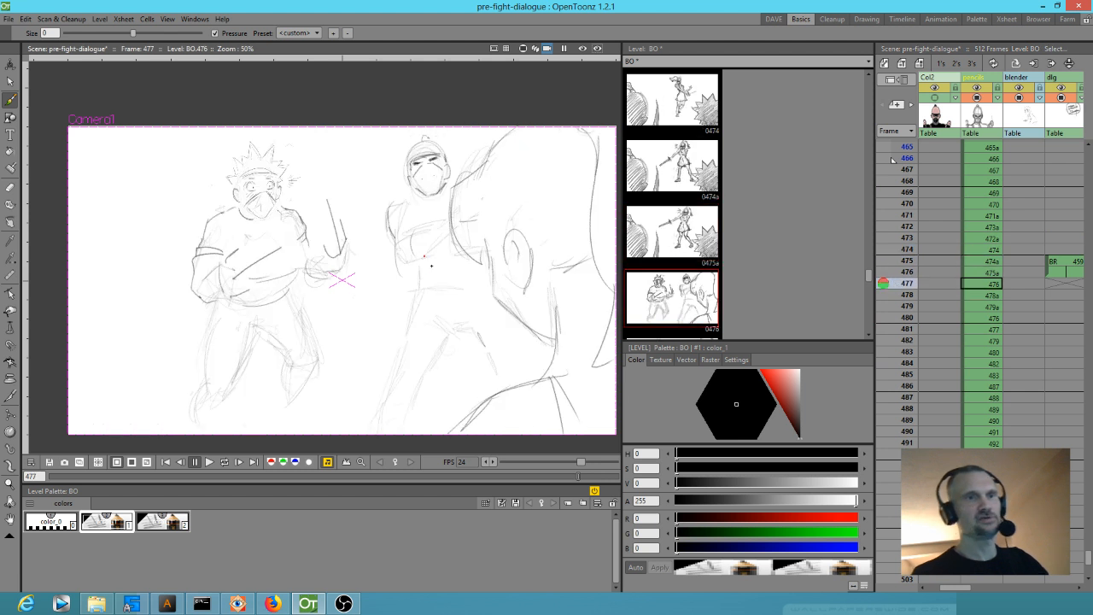
left_click_drag(417, 267, 418, 288)
mouse_move(461, 253)
left_mouse_down()
mouse_move(402, 275)
mouse_move(395, 256)
mouse_move(410, 272)
mouse_move(437, 226)
mouse_move(422, 229)
mouse_move(424, 195)
left_mouse_up()
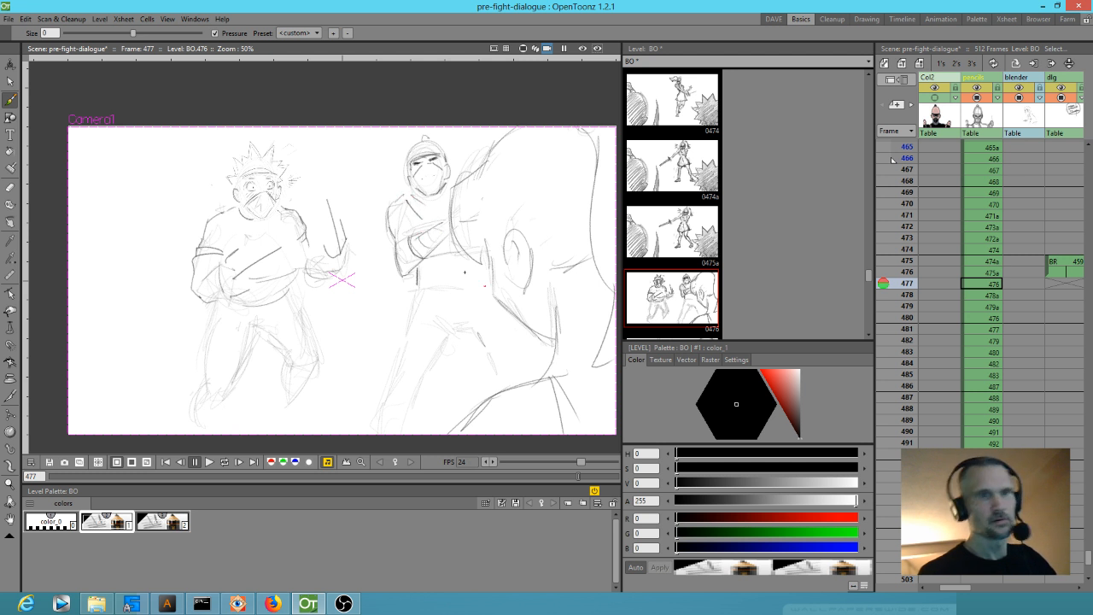
Step: Draw the waistband and leg outlines of the figure with crossed arms on frame 477 and add a short line to his mask
mouse_move(439, 246)
left_mouse_down()
mouse_move(471, 263)
mouse_move(465, 244)
left_mouse_up()
left_click_drag(427, 291, 473, 285)
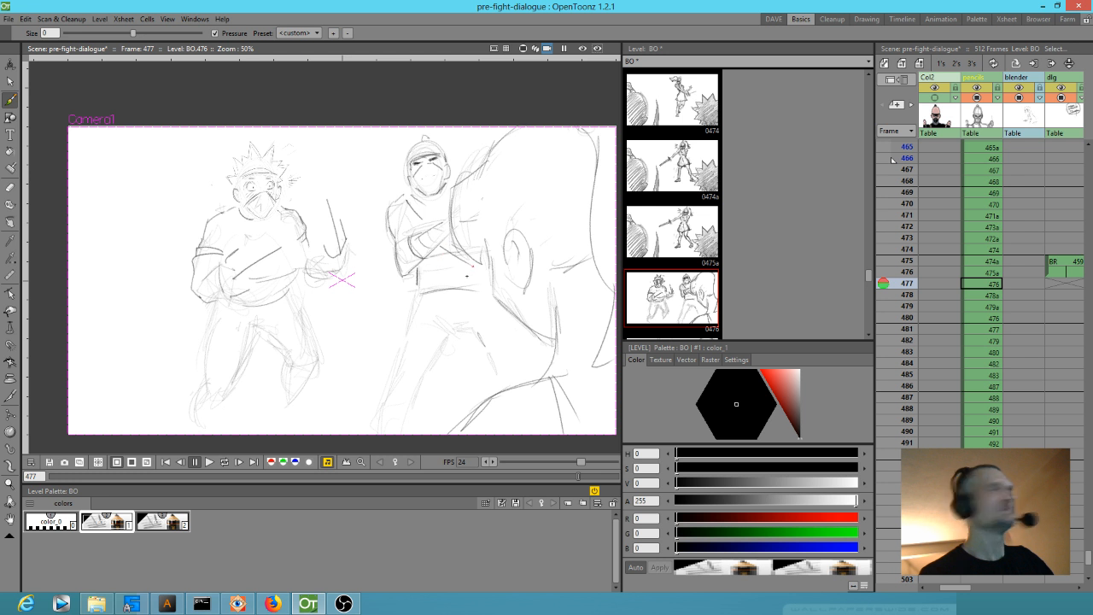
mouse_move(428, 280)
left_mouse_down()
mouse_move(478, 277)
mouse_move(413, 307)
left_mouse_up()
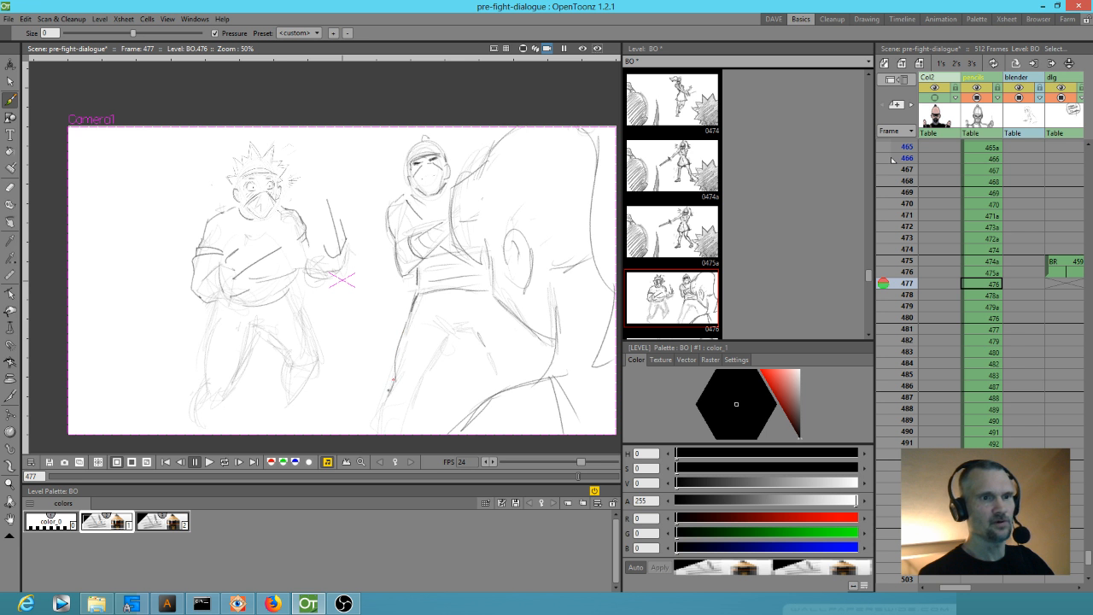
mouse_move(415, 416)
left_mouse_down()
mouse_move(456, 335)
mouse_move(519, 350)
mouse_move(503, 309)
mouse_move(532, 357)
left_mouse_up()
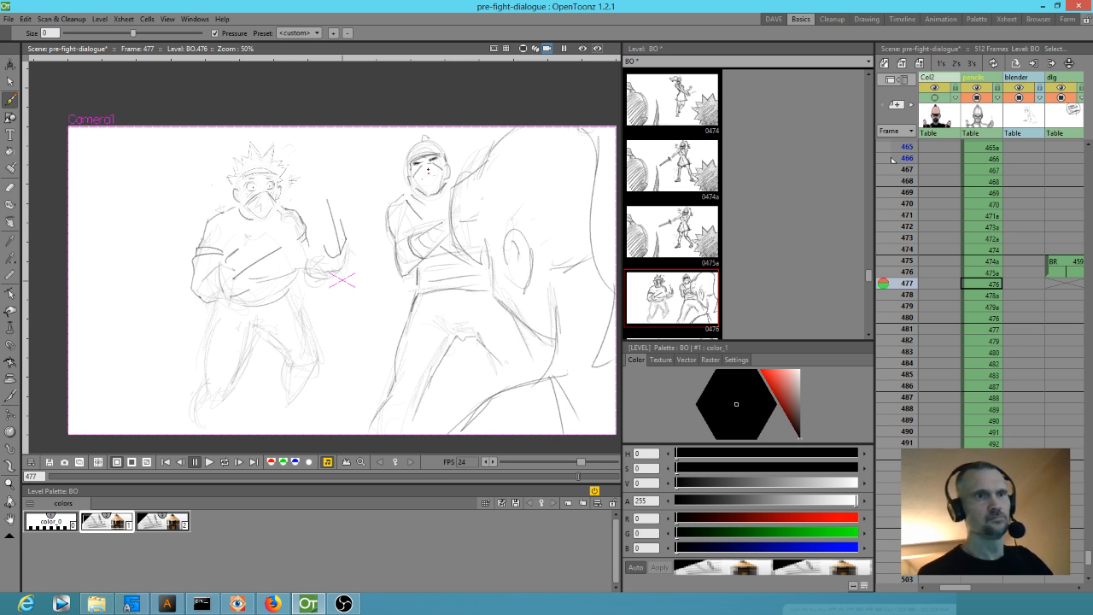
left_click_drag(425, 172, 429, 184)
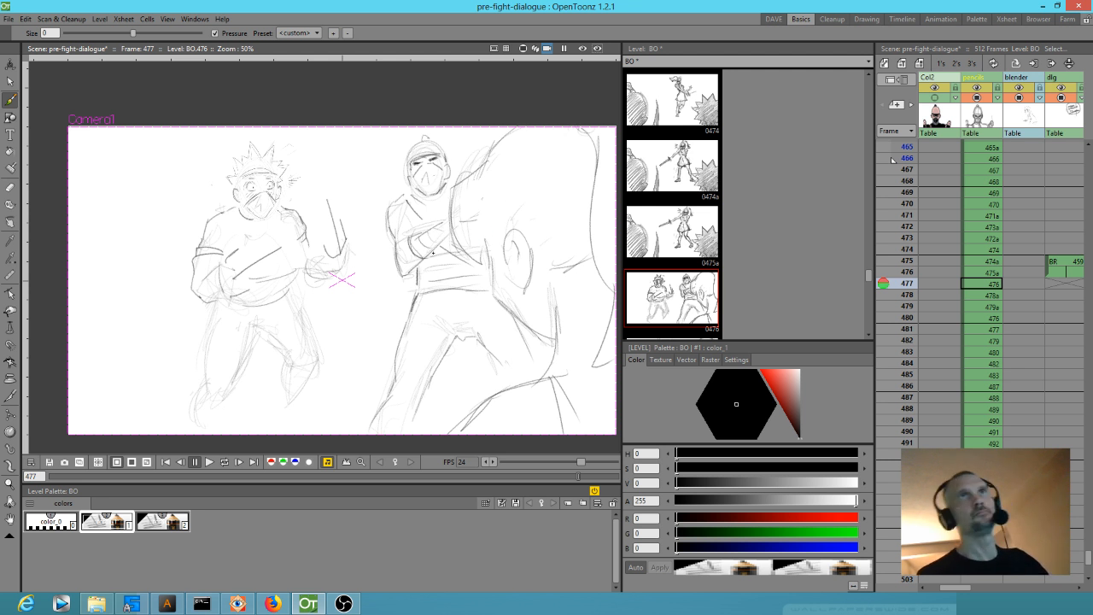
Step: Compare the drawing on frame 477 with the surrounding frames and its reuse on frame 480
mouse_move(410, 216)
left_mouse_down()
mouse_move(494, 233)
mouse_move(533, 192)
left_mouse_up()
key("comma")
key("period")
key("period")
left_click_drag(563, 261, 479, 217)
key("comma")
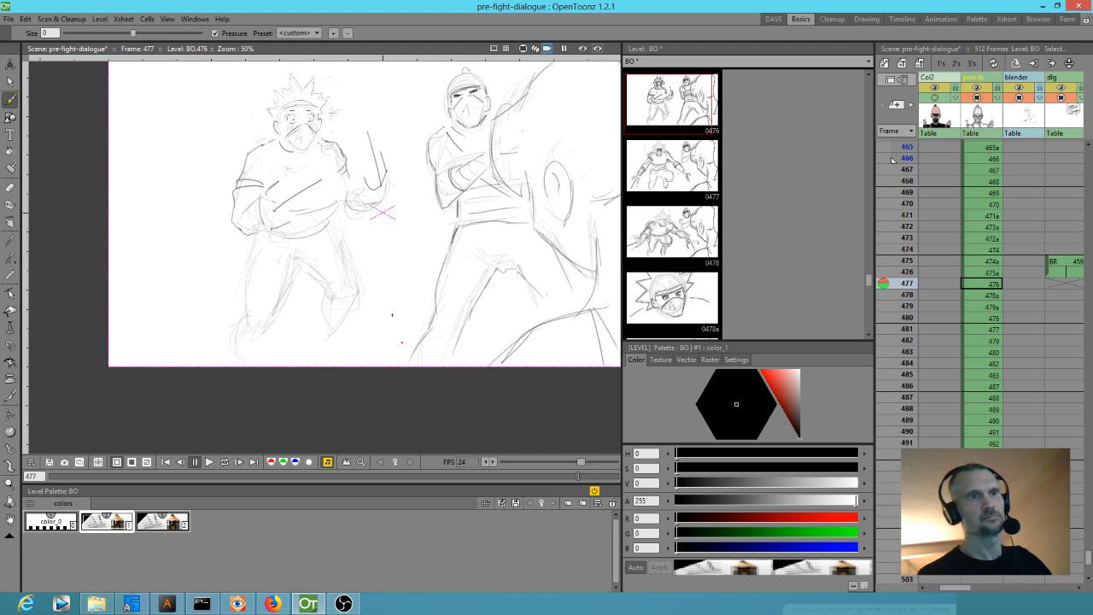
key("period")
key("comma")
key("comma")
key("period")
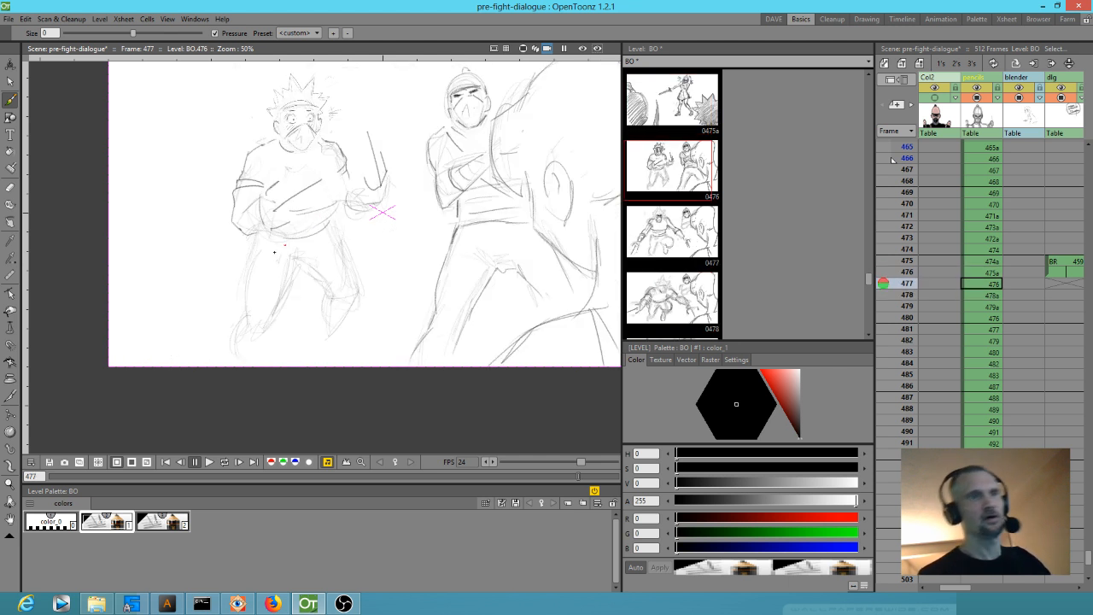
key("period")
key("period")
key("period")
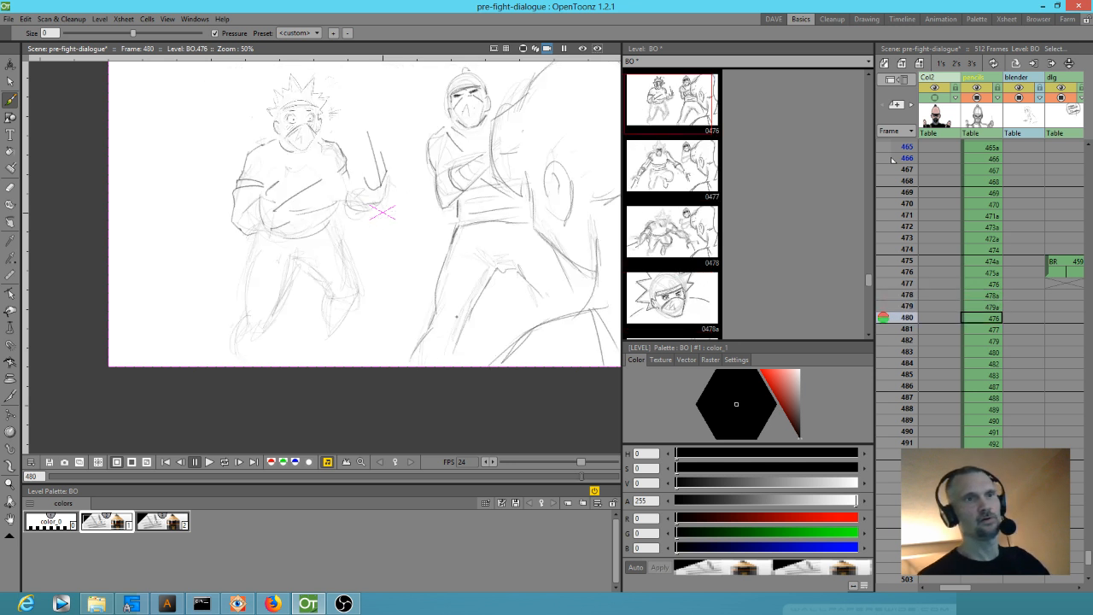
key("comma")
key("comma")
key("comma")
key("comma")
key("period")
key("period")
key("period")
key("period")
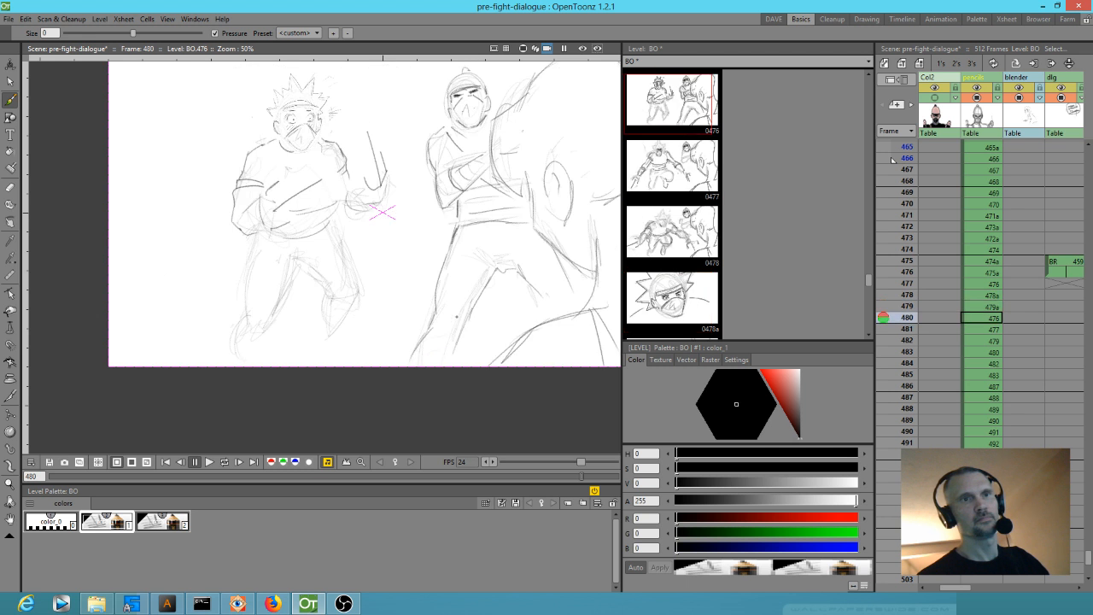
key("comma")
key("comma")
key("comma")
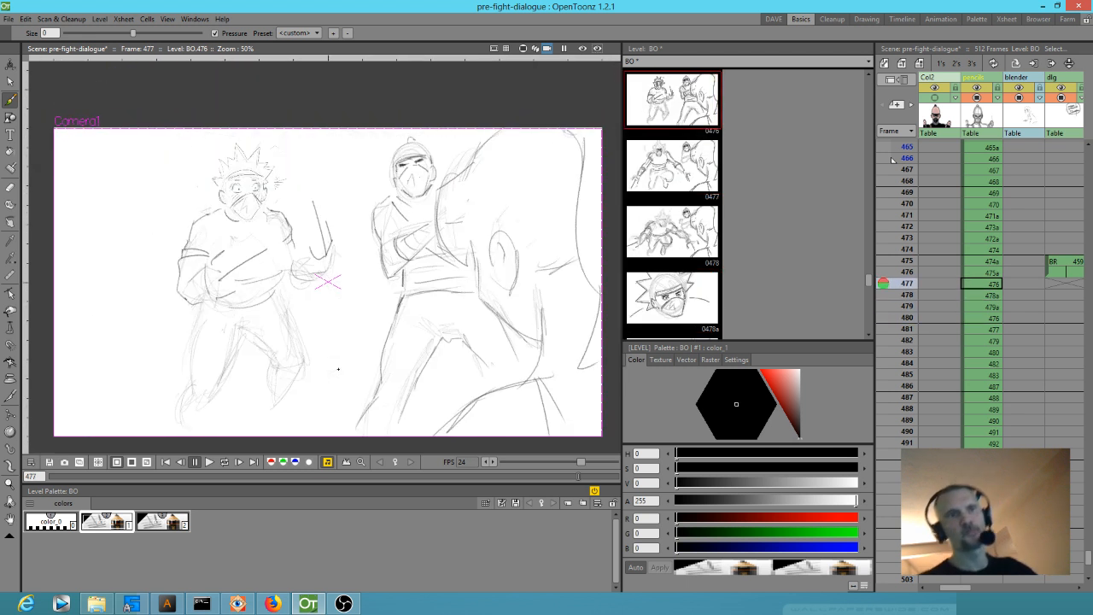
Step: Step through frames 476 to 482 in order to check the continuity of the shots
key("comma")
key("period")
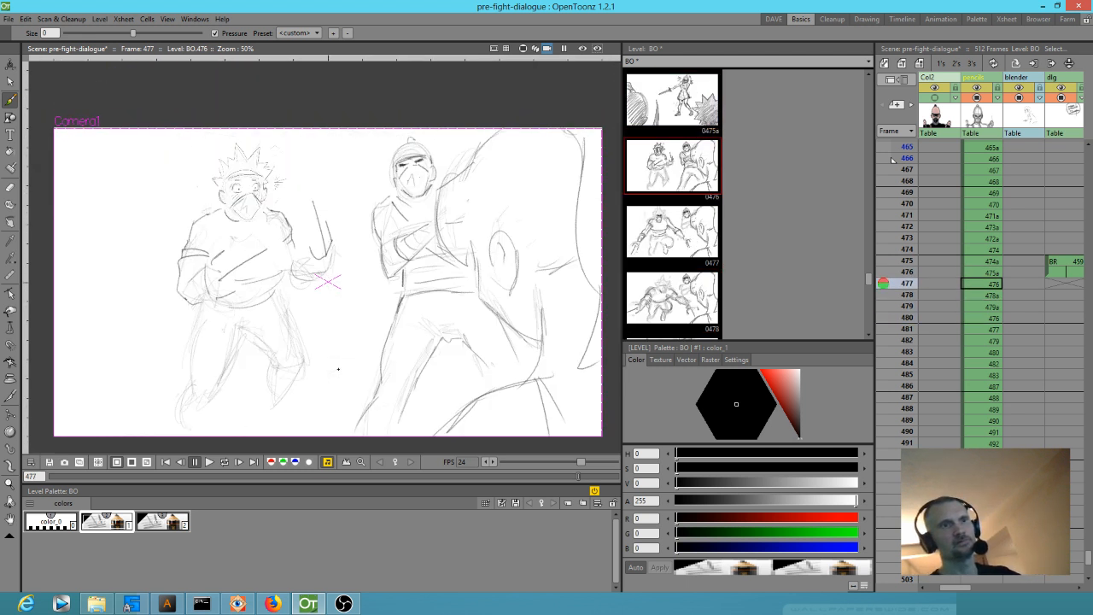
key("period")
key("period")
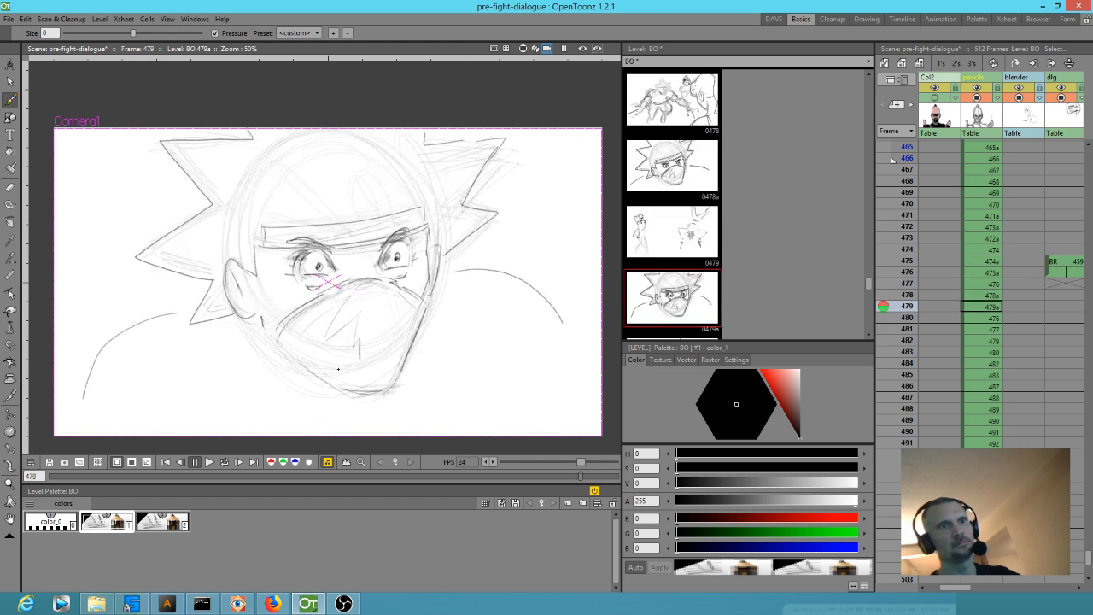
key("period")
key("period")
key("period")
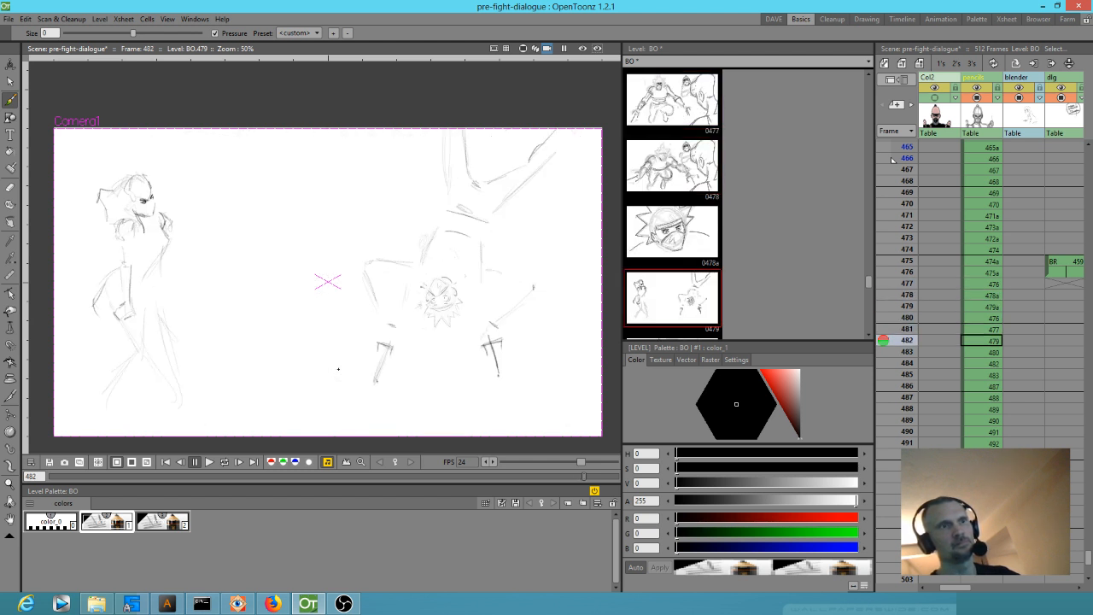
Step: Flip back and forth through frames 476 to 483 to check the reused drawing on frame 480
key("period")
key("comma")
key("comma")
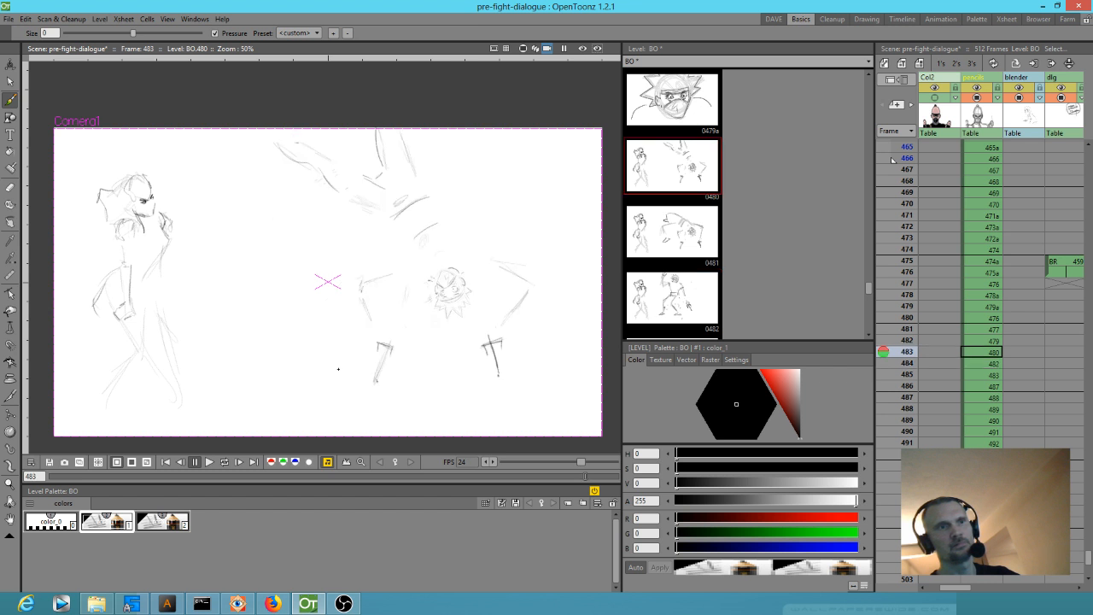
key("comma")
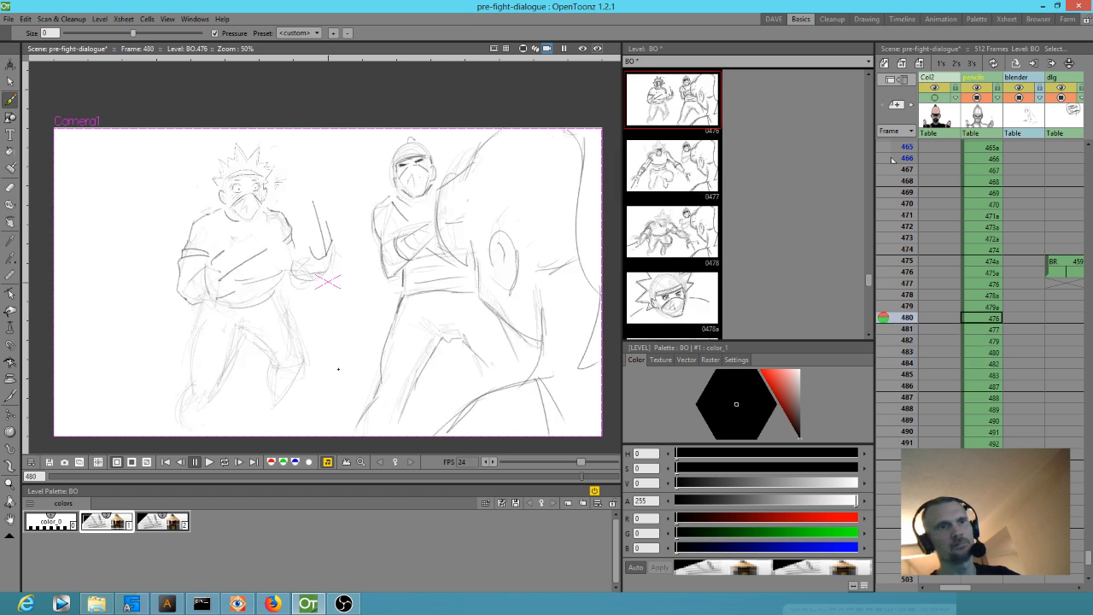
key("comma")
key("comma")
key("comma")
key("comma")
key("period")
key("period")
key("period")
key("period")
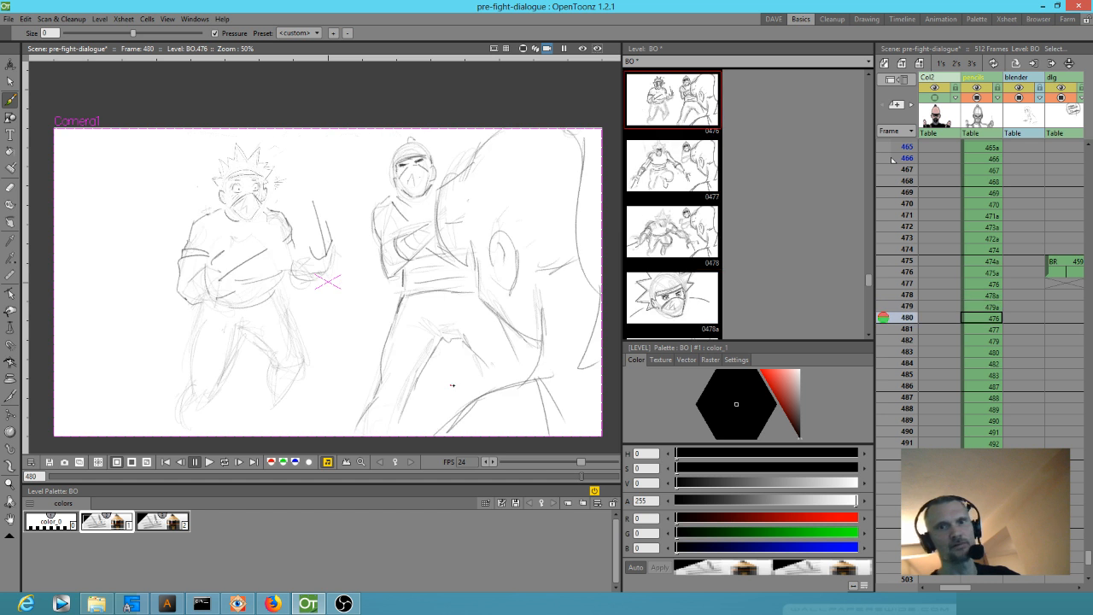
left_click(978, 308)
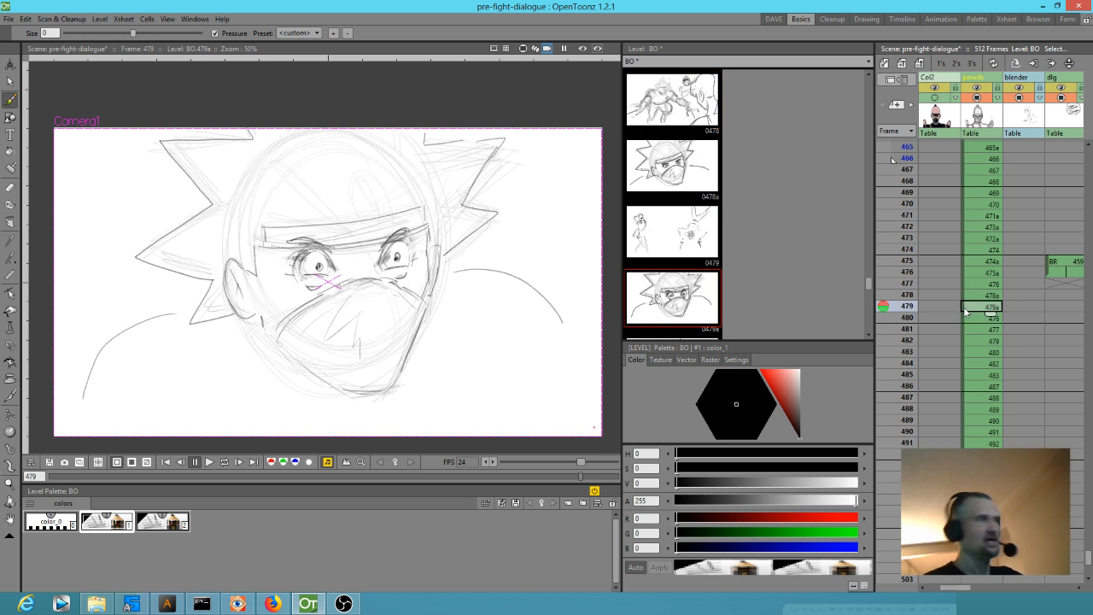
key("ctrl+x")
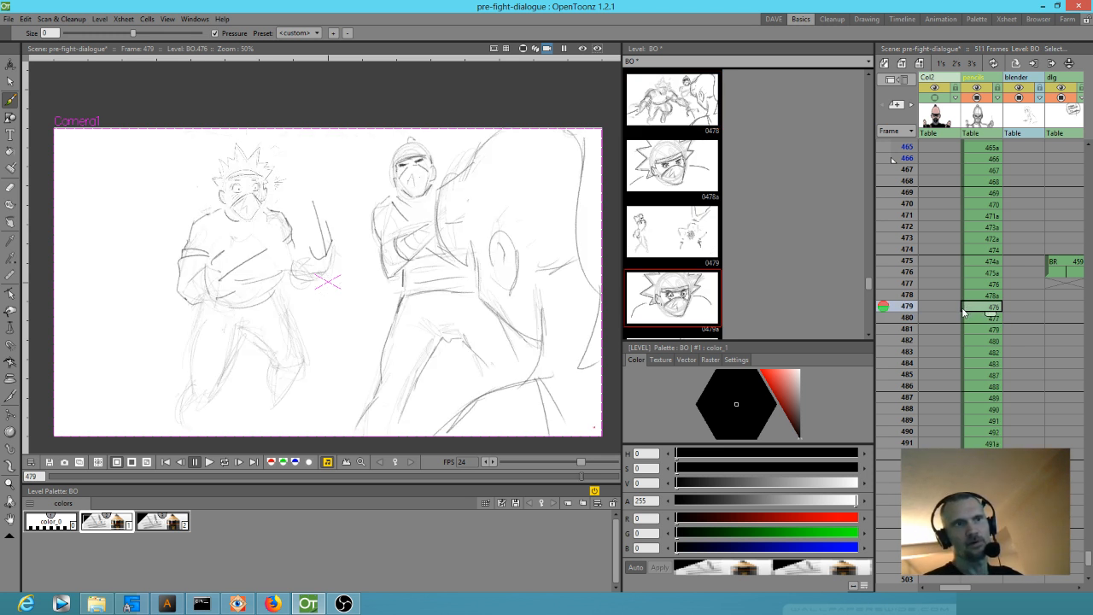
key("ctrl+z")
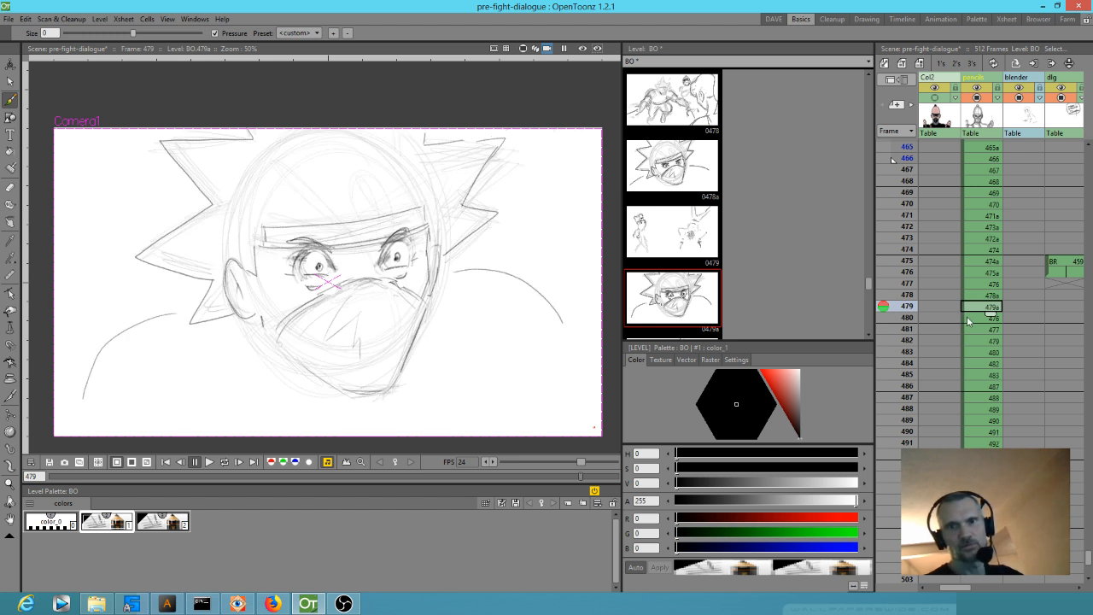
Step: Cut the reused drawing 476 from frame 480 of the pencils column so the following drawings move up one frame
left_click(971, 320)
key("ctrl+x")
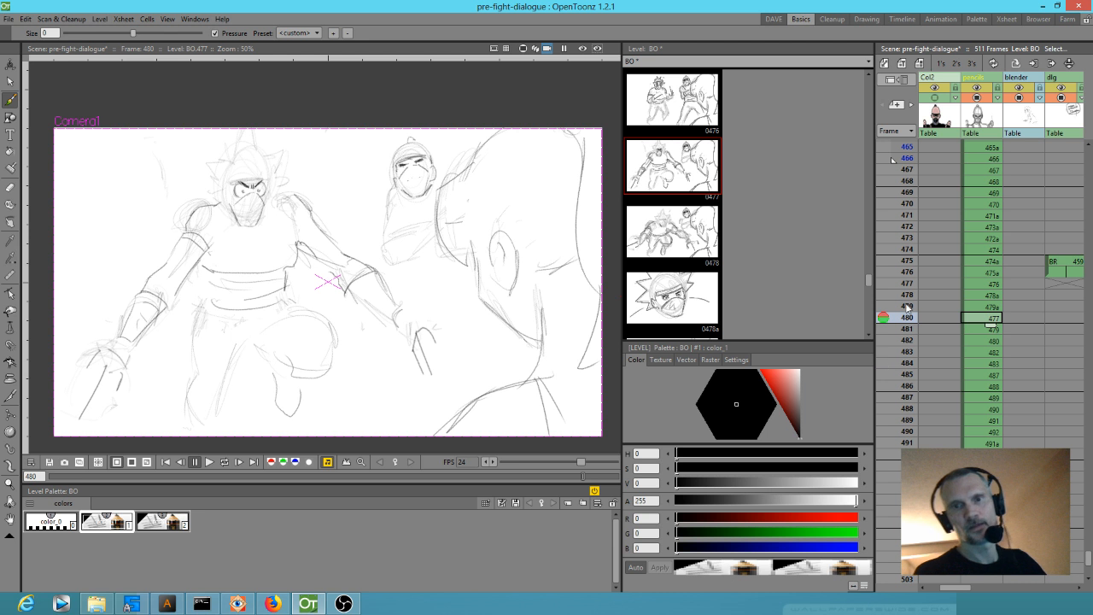
Step: Review frames 476 to 484 in sequence to judge how the leap and landing read with the shortened timing
left_click(905, 274)
left_click(904, 295)
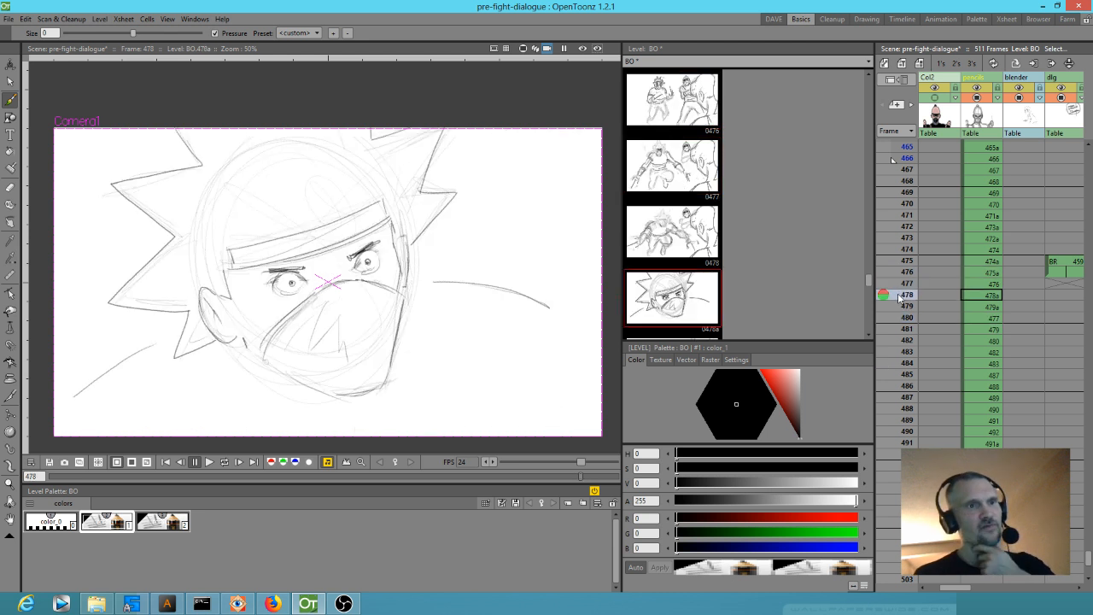
left_click(899, 306)
left_click(901, 318)
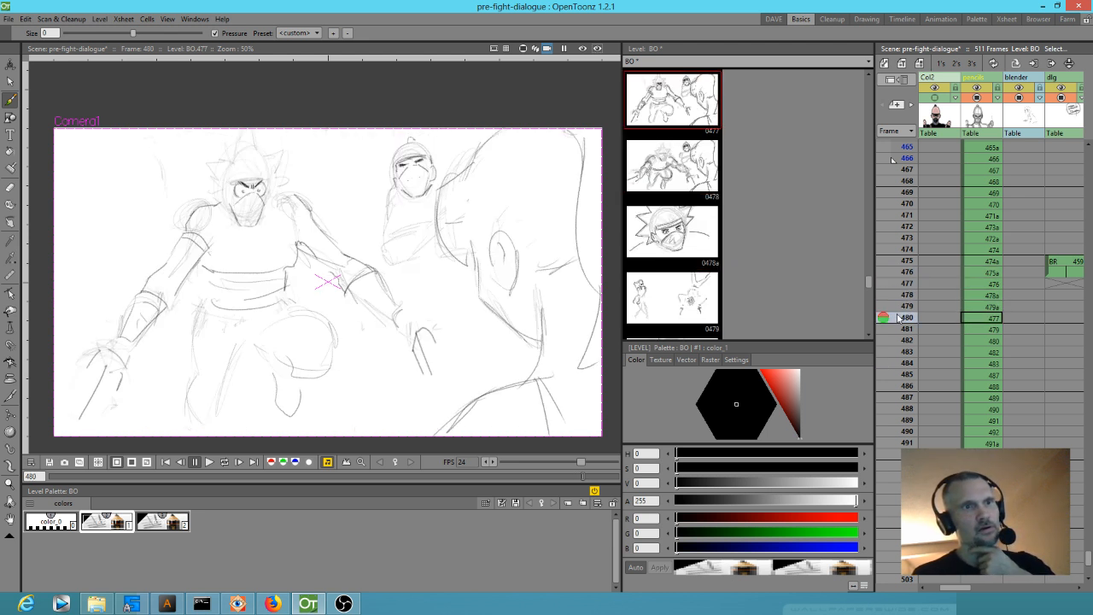
left_click(900, 329)
left_click(900, 340)
left_click(899, 350)
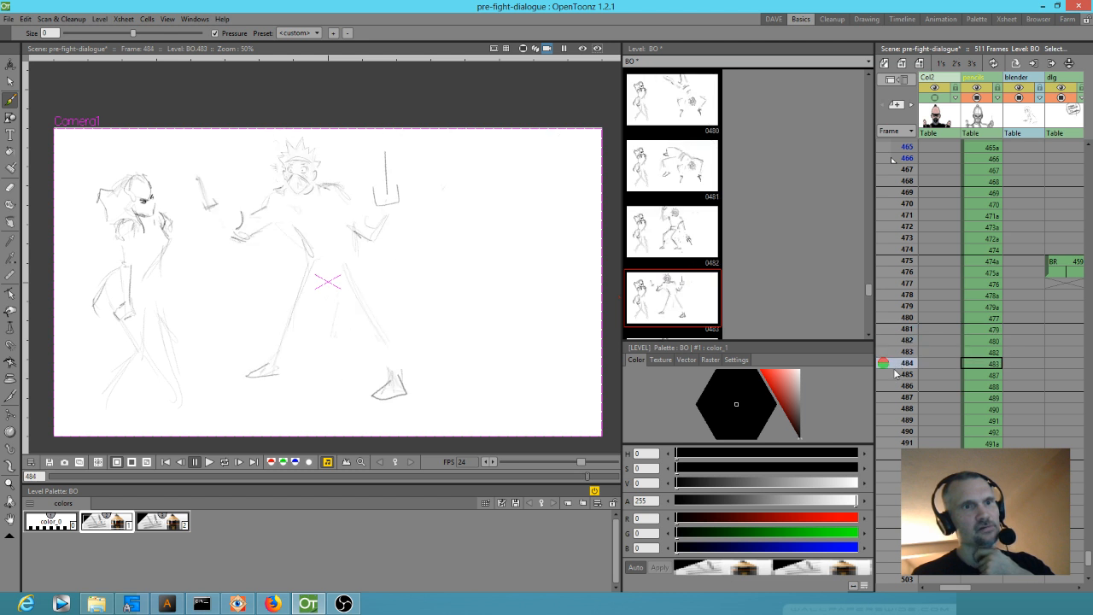
left_click(900, 329)
left_click(897, 318)
left_click(894, 339)
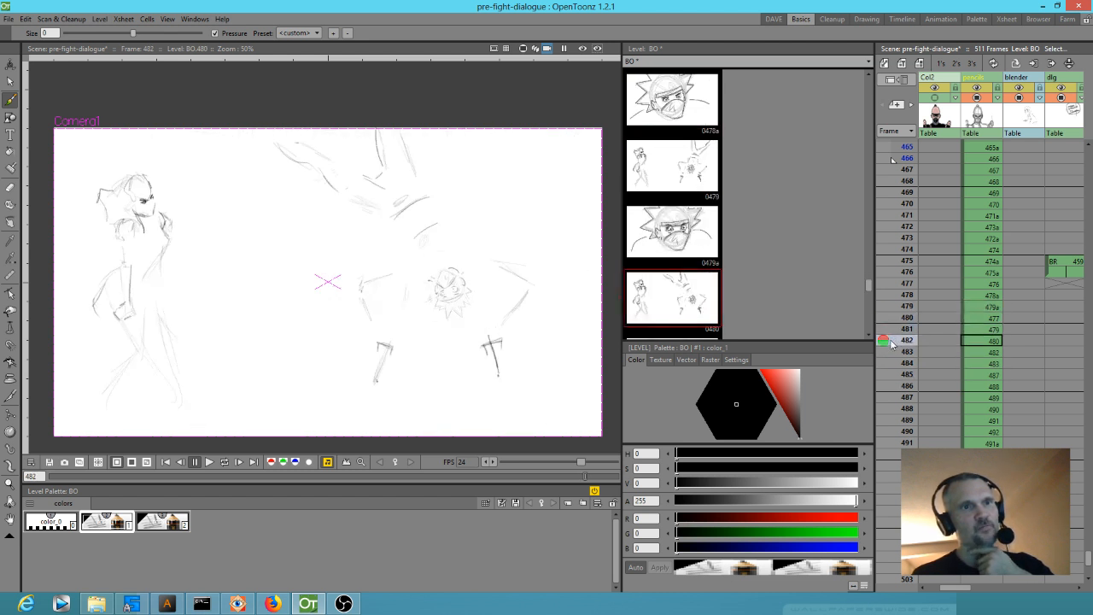
left_click(890, 352)
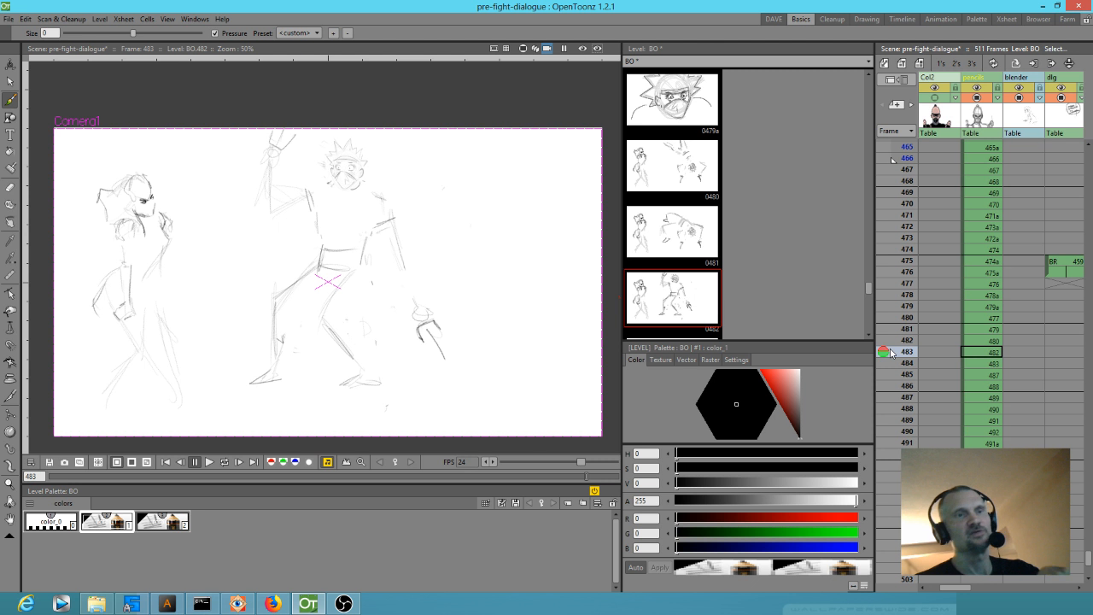
left_click(893, 340)
left_click(893, 352)
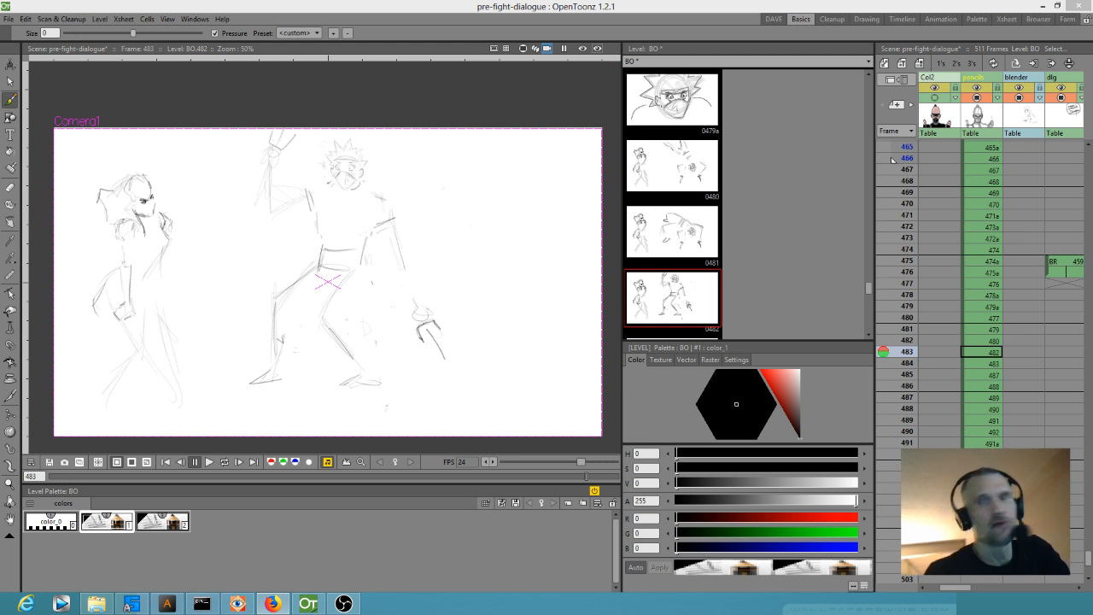
Step: On frame 479, extend the shoulder lines of the wide-eyed close-up down into both upper arms
left_click(989, 340)
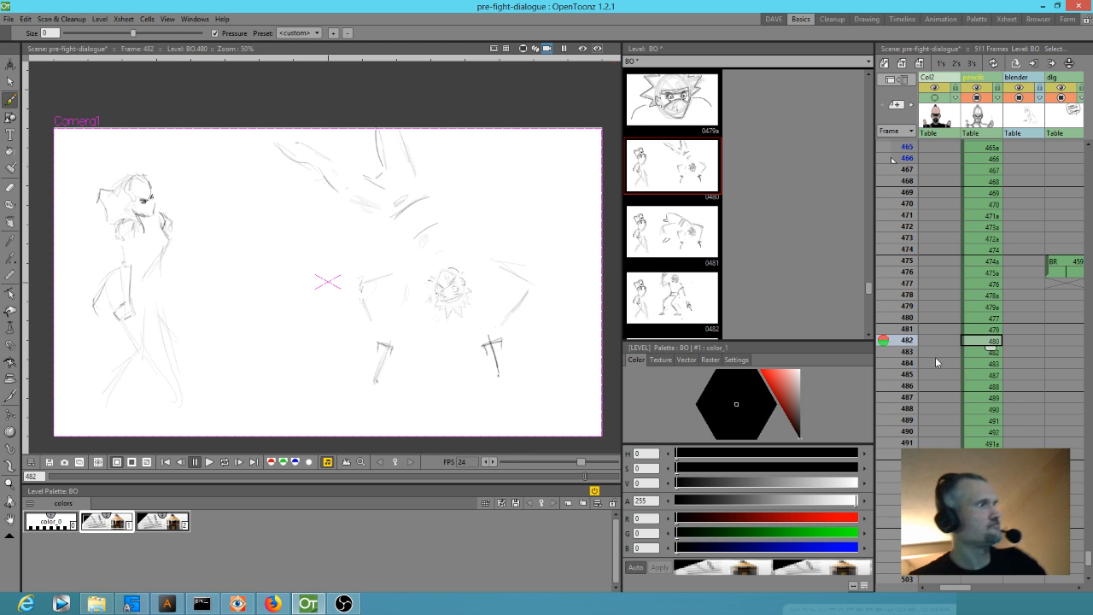
key("Up")
key("Up")
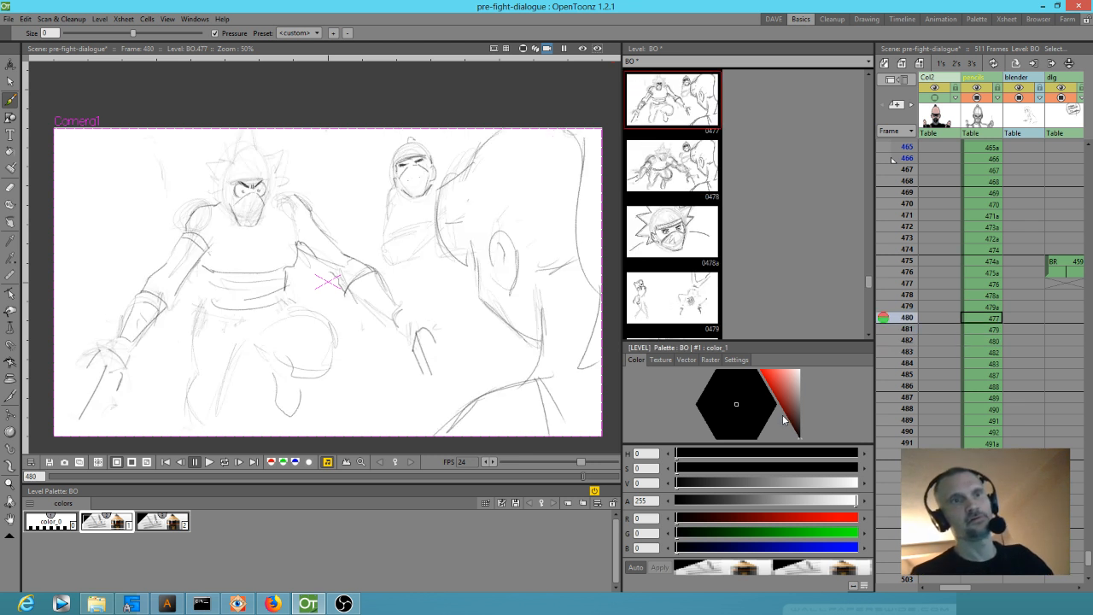
key("Up")
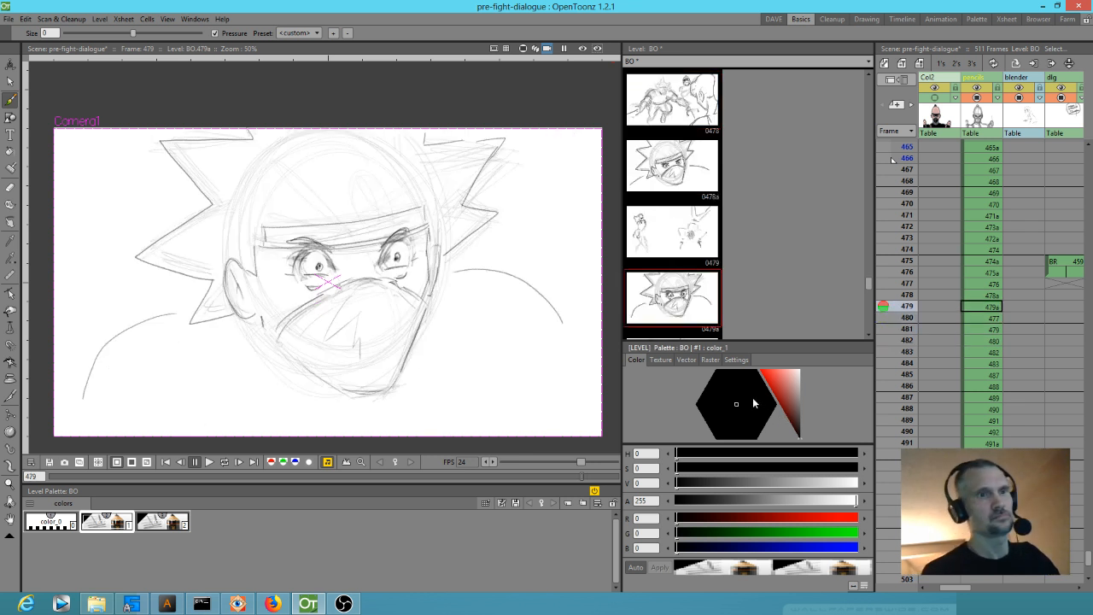
key("Up")
key("Down")
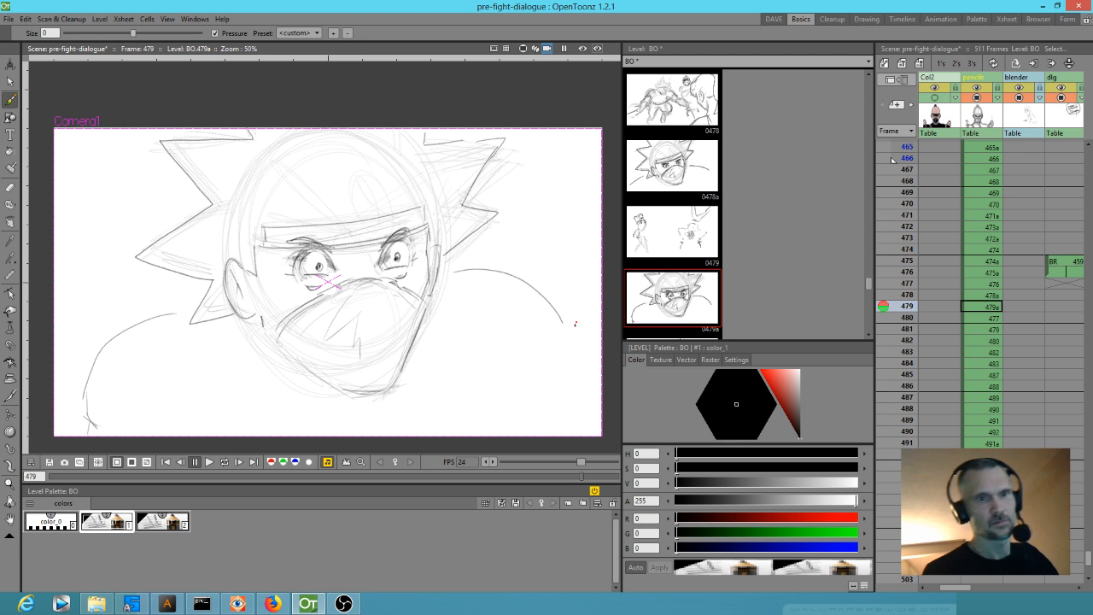
mouse_move(569, 365)
left_mouse_down()
mouse_move(561, 389)
mouse_move(576, 367)
mouse_move(572, 389)
mouse_move(588, 392)
left_mouse_up()
Step: On frame 478, extend the shoulder line of the masked close-up downward and compare it with the neighbouring frames
key("comma")
key("period")
key("comma")
left_click_drag(552, 307, 565, 333)
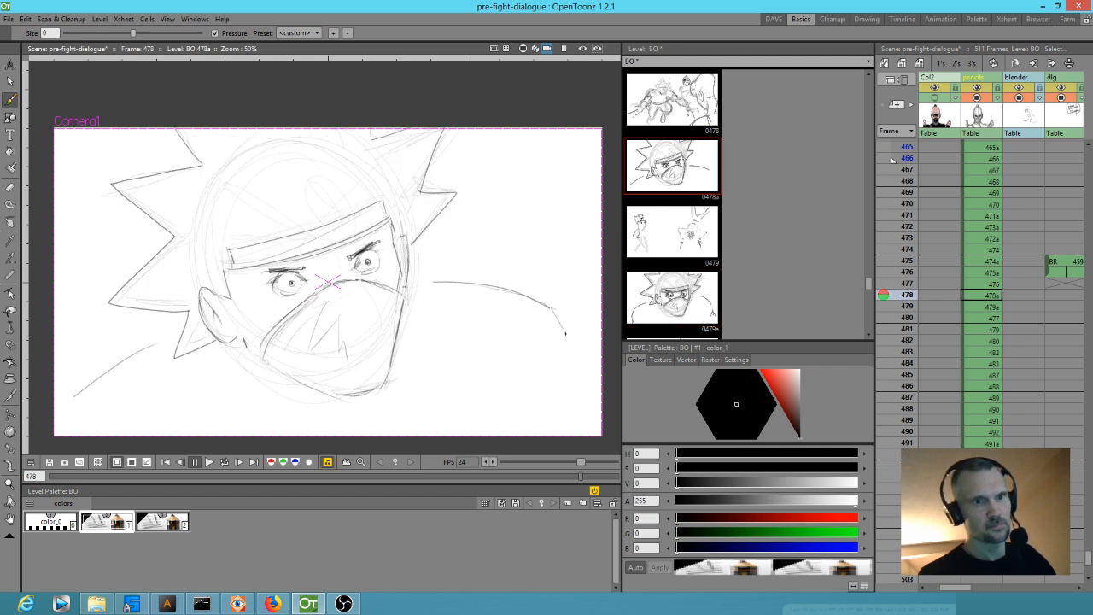
key("comma")
key("period")
key("period")
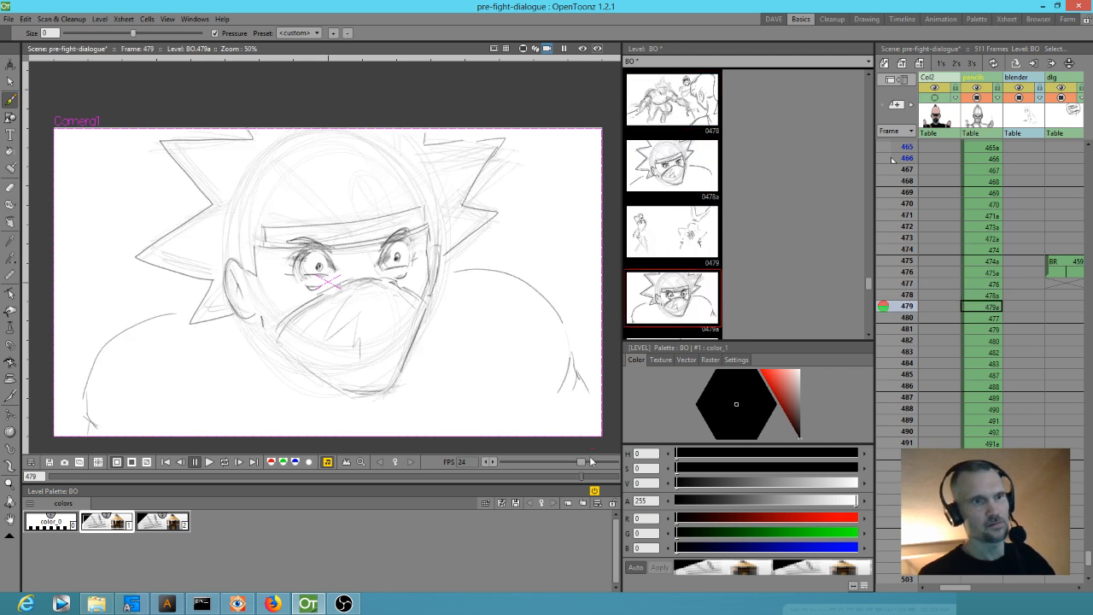
Step: On frame 477, draw the knee, shin and foot of the spiky-haired figure's leg nearest the figure with crossed arms
key("comma")
key("comma")
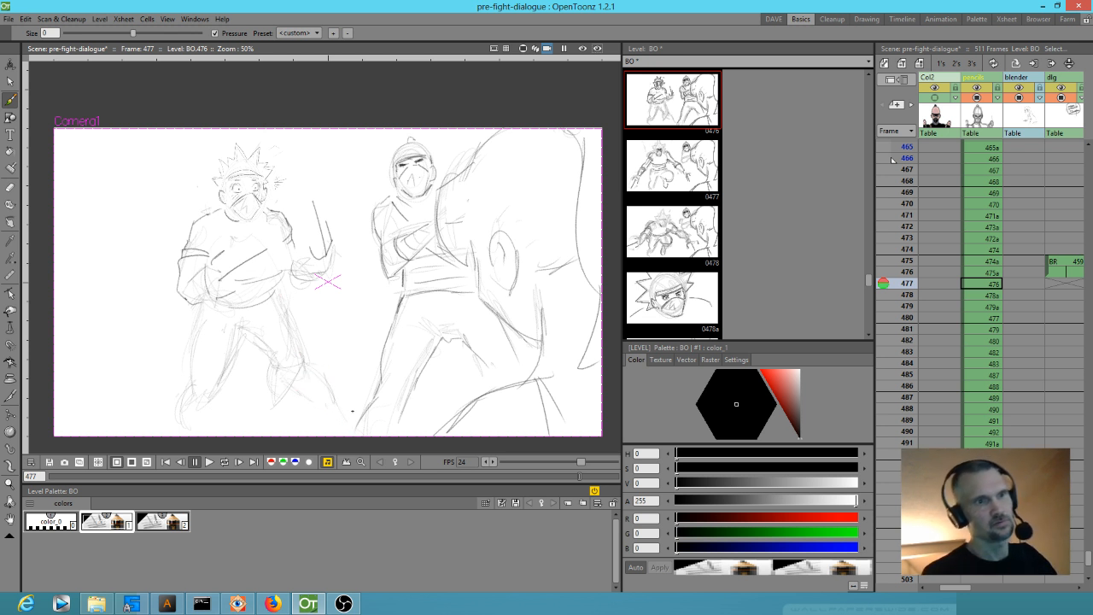
mouse_move(294, 321)
left_mouse_down()
mouse_move(328, 388)
mouse_move(328, 375)
mouse_move(302, 398)
mouse_move(322, 368)
mouse_move(297, 388)
mouse_move(286, 360)
mouse_move(251, 333)
left_mouse_up()
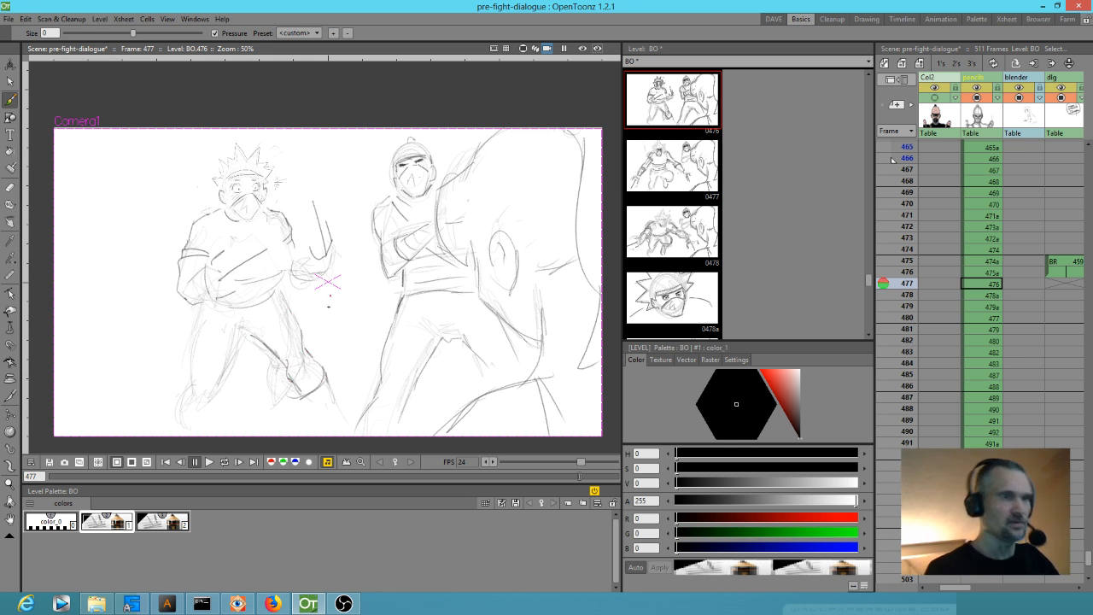
mouse_move(292, 380)
left_mouse_down()
mouse_move(323, 372)
mouse_move(312, 408)
mouse_move(330, 419)
left_mouse_up()
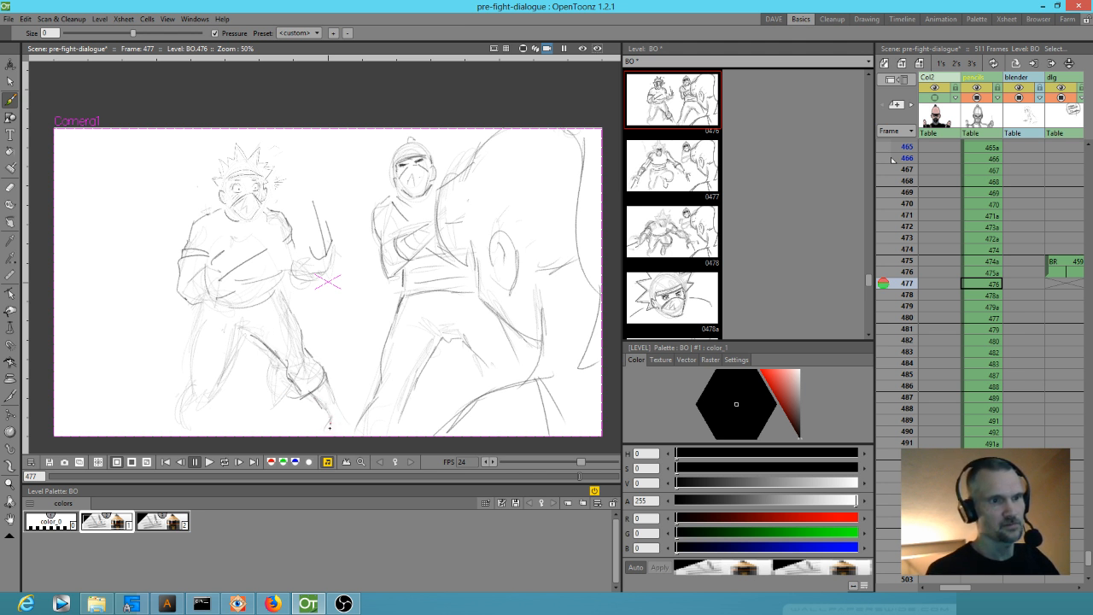
left_click_drag(337, 413, 355, 427)
left_click_drag(322, 389, 335, 400)
Step: Outline the spiky-haired figure's other leg on frame 477 and compare the drawing with frame 476
left_click_drag(196, 324, 193, 385)
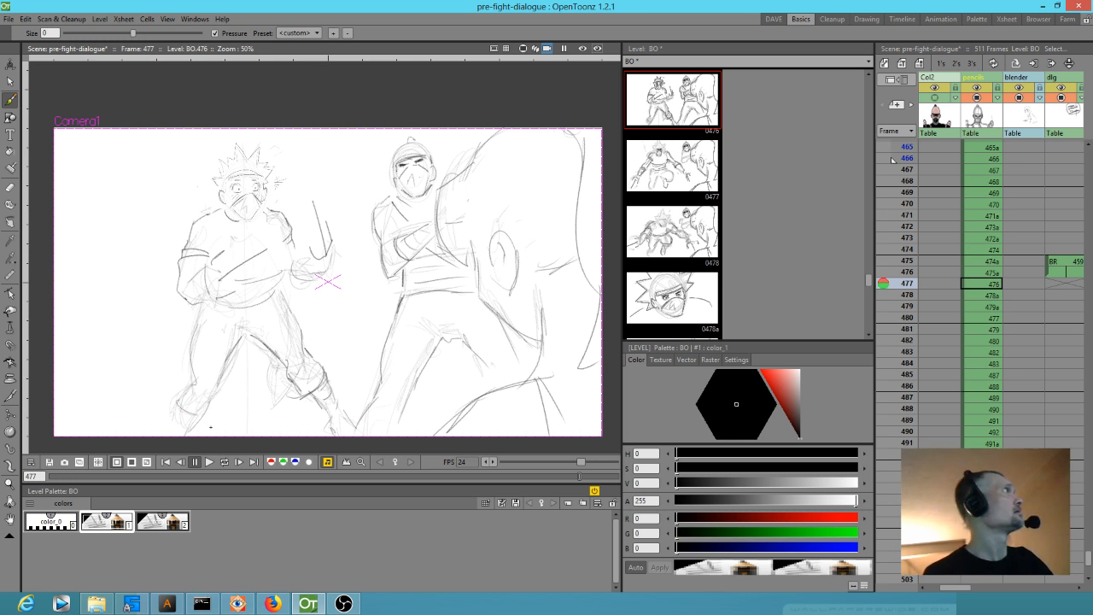
key("comma")
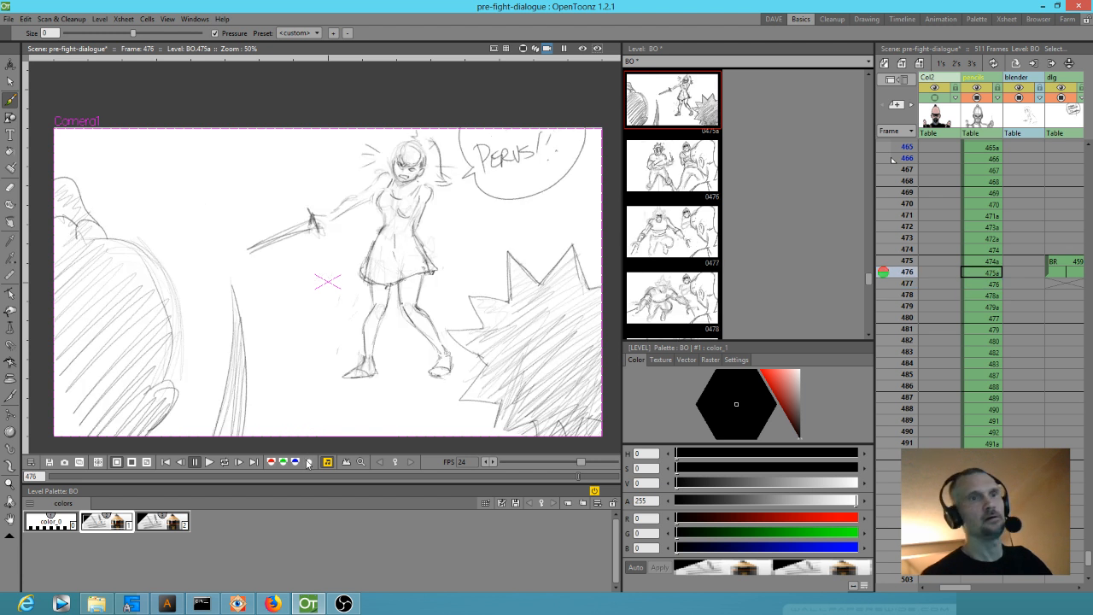
key("period")
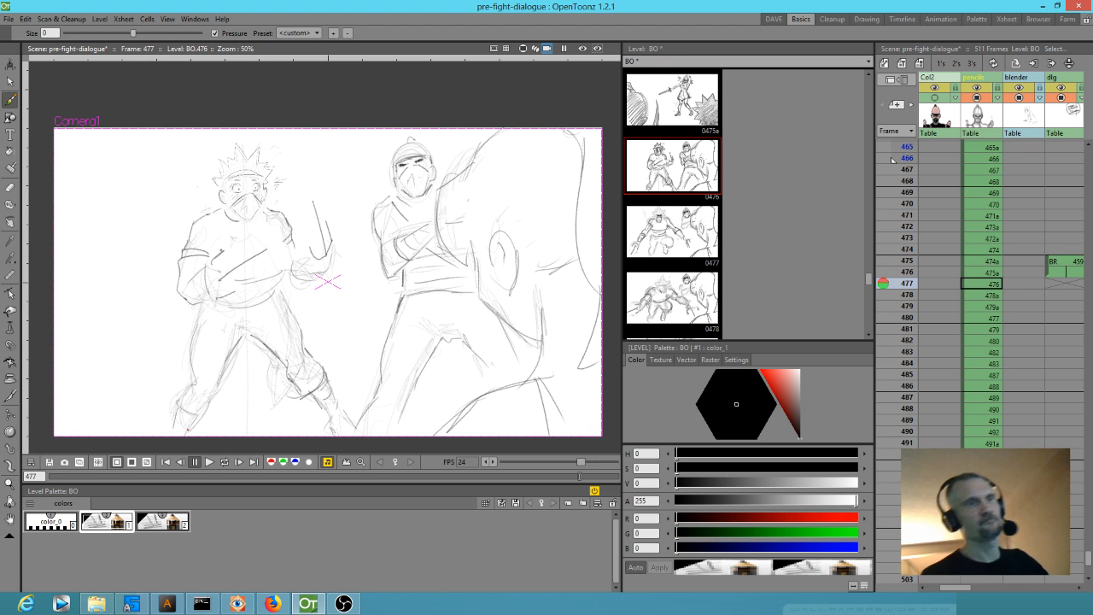
key("comma")
key("period")
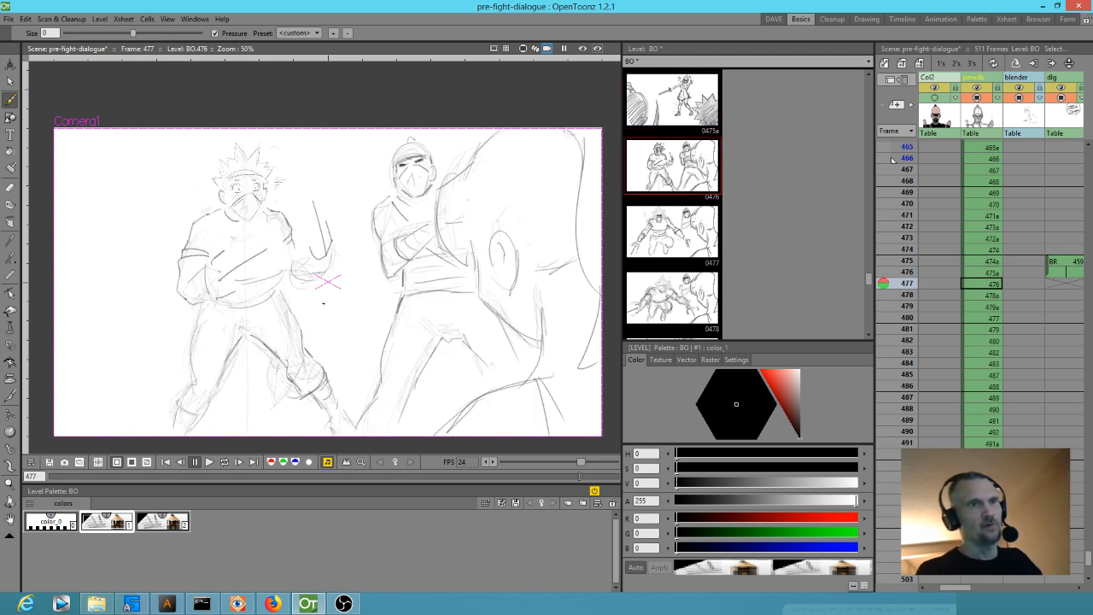
Step: Darken the elbow and forearm outline of the spiky-haired figure's bent arm on frame 477
scroll(323, 303, "up", 5)
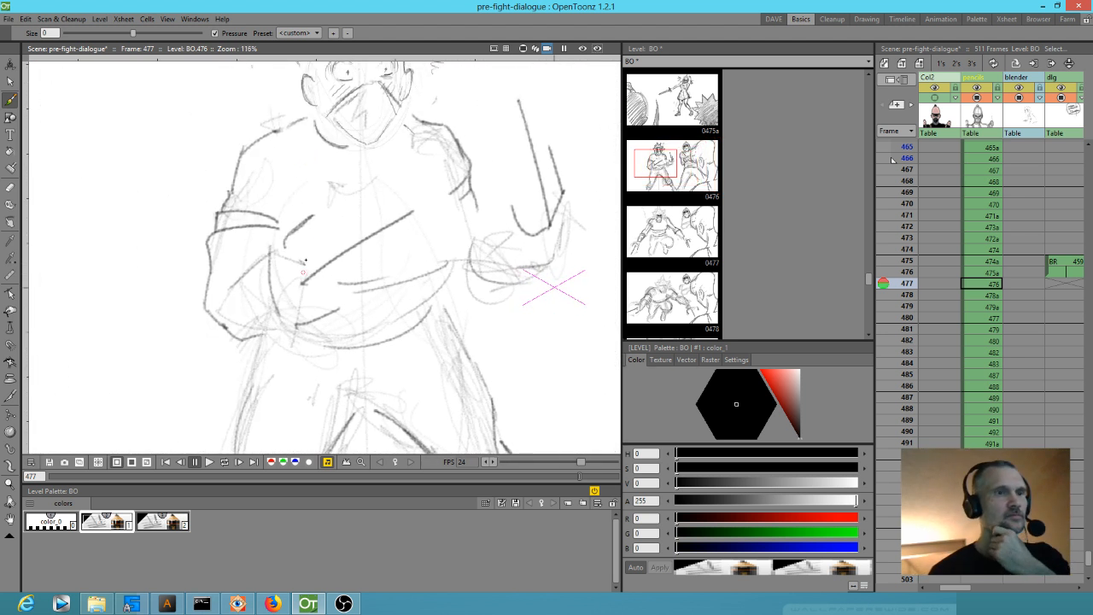
mouse_move(212, 240)
left_mouse_down()
mouse_move(211, 312)
mouse_move(265, 333)
left_mouse_up()
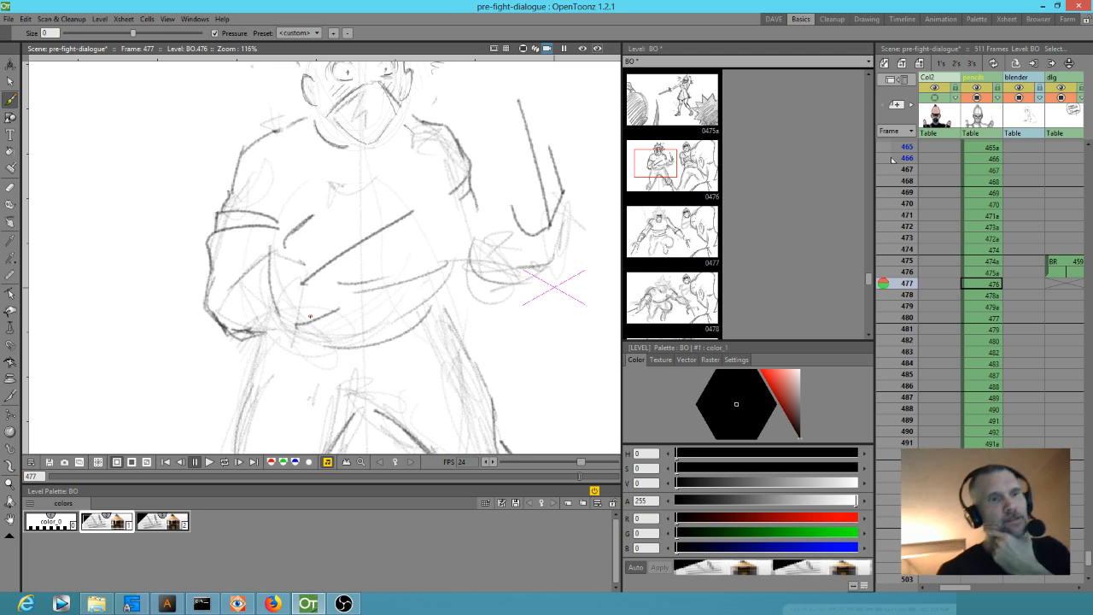
left_click_drag(362, 364, 399, 271)
mouse_move(299, 243)
left_mouse_down()
mouse_move(273, 352)
mouse_move(277, 417)
mouse_move(250, 311)
mouse_move(216, 356)
mouse_move(221, 341)
mouse_move(226, 370)
mouse_move(271, 383)
mouse_move(300, 352)
mouse_move(376, 196)
mouse_move(413, 204)
left_mouse_up()
mouse_move(447, 79)
left_mouse_down()
mouse_move(442, 214)
mouse_move(463, 300)
left_mouse_up()
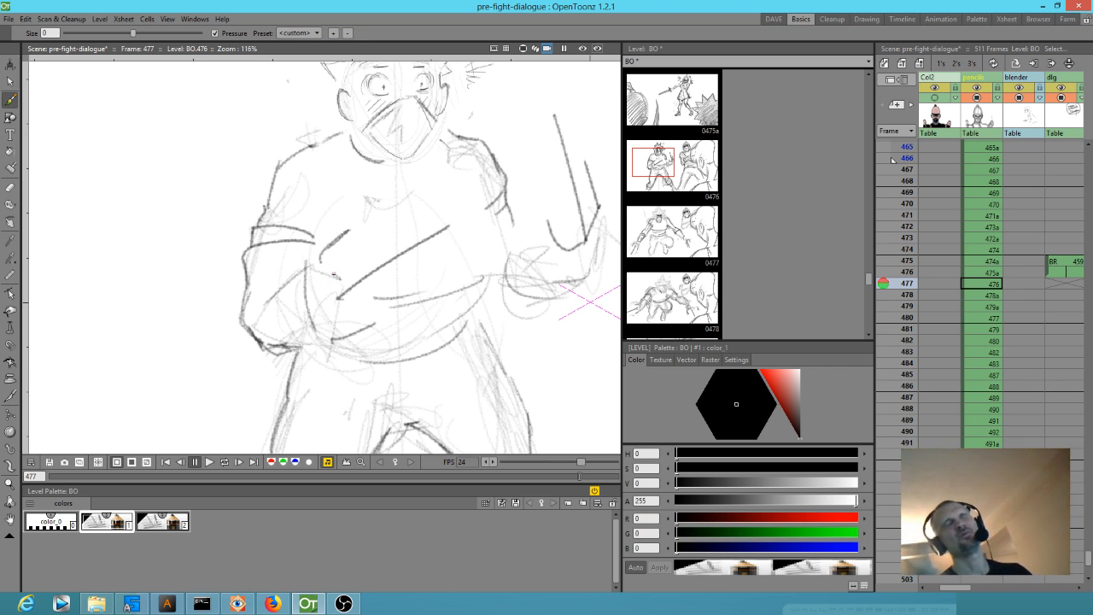
Step: Draw the spiky-haired figure's fist gripping the weapon in front of his waist and hatch the palm
mouse_move(311, 281)
left_mouse_down()
mouse_move(346, 270)
mouse_move(321, 262)
mouse_move(317, 272)
mouse_move(347, 281)
mouse_move(332, 297)
mouse_move(353, 293)
mouse_move(363, 309)
mouse_move(348, 310)
mouse_move(359, 316)
mouse_move(349, 339)
mouse_move(397, 314)
mouse_move(342, 333)
left_mouse_up()
mouse_move(318, 269)
left_mouse_down()
mouse_move(356, 228)
mouse_move(337, 245)
mouse_move(349, 281)
mouse_move(357, 277)
mouse_move(339, 266)
mouse_move(361, 290)
mouse_move(371, 280)
mouse_move(308, 289)
mouse_move(319, 329)
mouse_move(299, 309)
mouse_move(315, 331)
left_mouse_up()
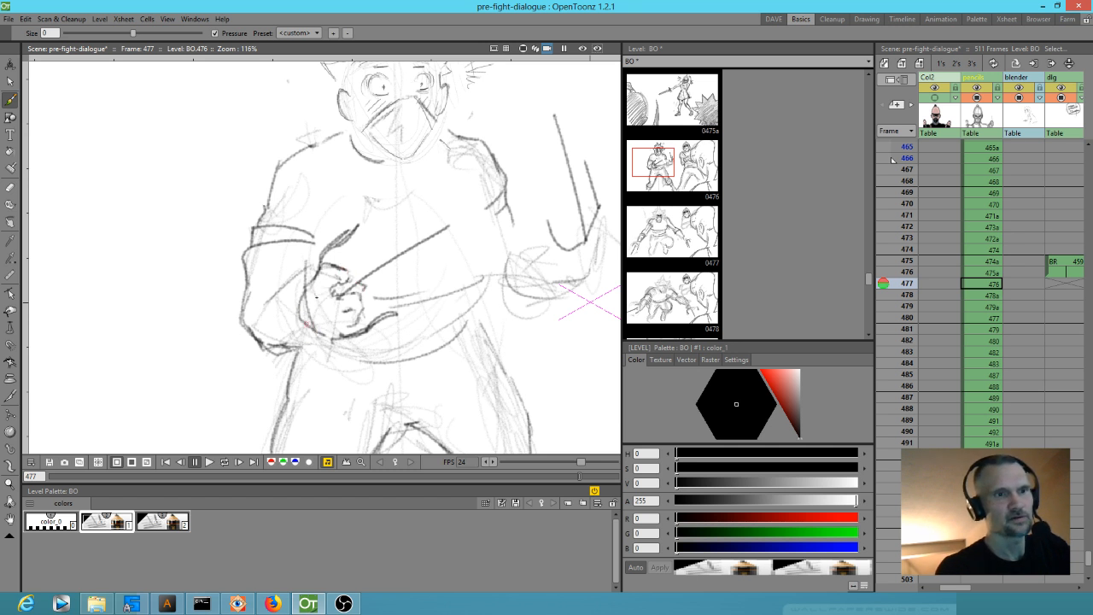
mouse_move(316, 273)
left_mouse_down()
mouse_move(343, 310)
mouse_move(302, 300)
mouse_move(331, 293)
mouse_move(302, 317)
mouse_move(334, 327)
left_mouse_up()
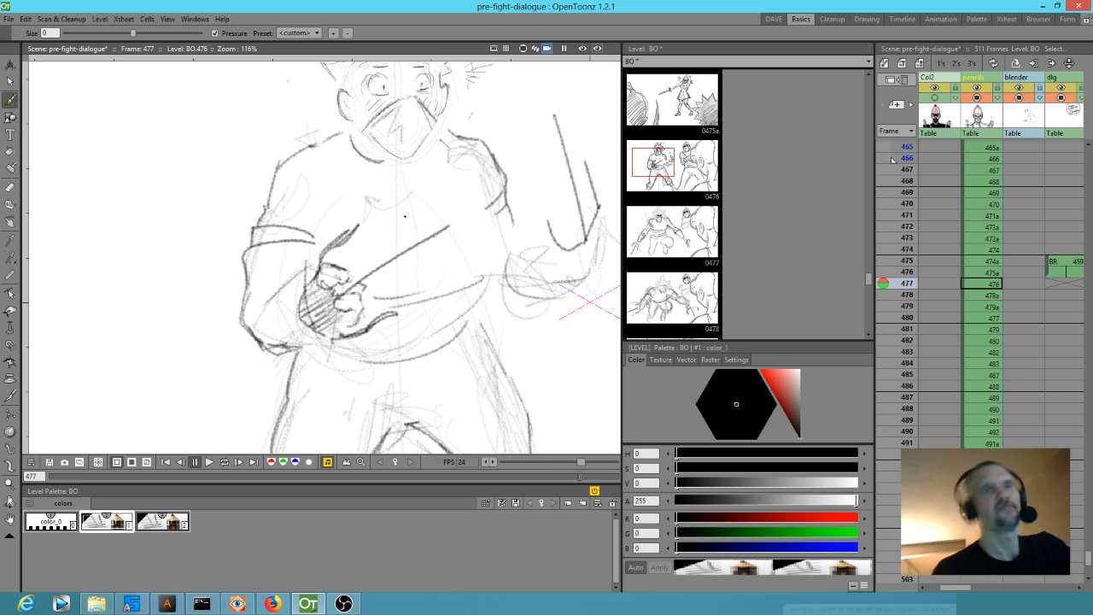
Step: Add rounded contour lines to the forearm behind the fist at the spiky-haired figure's waist
mouse_move(338, 283)
left_mouse_down()
mouse_move(275, 329)
mouse_move(287, 278)
mouse_move(315, 307)
mouse_move(253, 334)
mouse_move(321, 295)
mouse_move(308, 360)
mouse_move(248, 304)
mouse_move(298, 292)
mouse_move(323, 344)
mouse_move(249, 316)
mouse_move(322, 334)
left_mouse_up()
left_click_drag(299, 290, 319, 337)
mouse_move(296, 295)
left_mouse_down()
mouse_move(326, 324)
mouse_move(276, 339)
left_mouse_up()
left_click_drag(252, 299, 249, 321)
left_click_drag(279, 282, 260, 300)
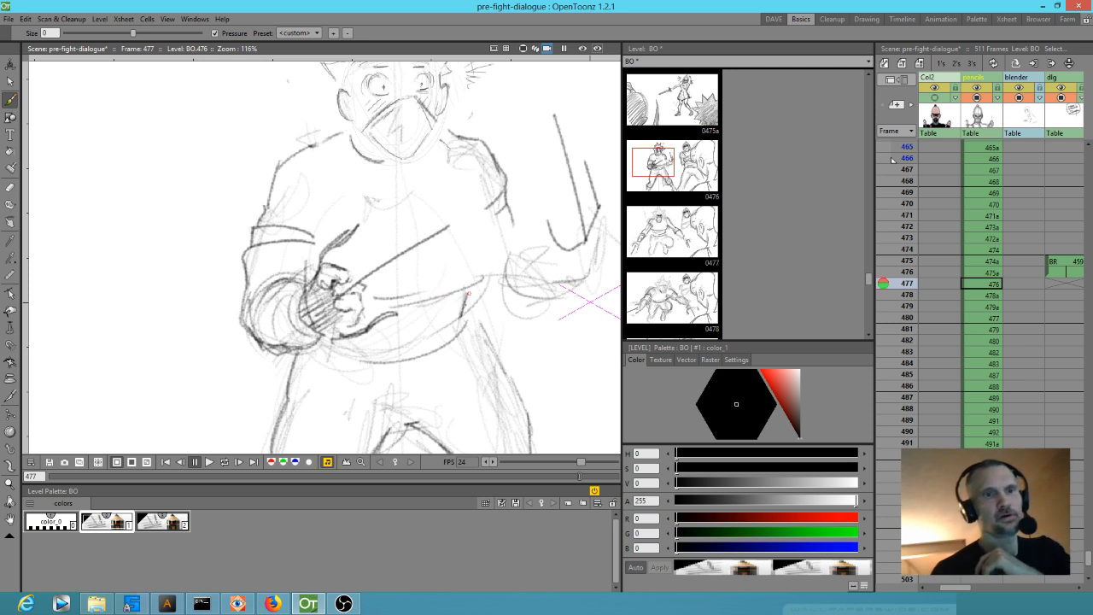
Step: Draw the spiky-haired figure's raised forearm and the fingers of the hand holding the second weapon
mouse_move(512, 281)
left_mouse_down()
mouse_move(478, 265)
mouse_move(386, 261)
mouse_move(401, 293)
mouse_move(417, 290)
mouse_move(395, 252)
mouse_move(431, 242)
left_mouse_up()
mouse_move(393, 275)
left_mouse_down()
mouse_move(434, 280)
mouse_move(466, 240)
mouse_move(458, 255)
mouse_move(464, 246)
mouse_move(431, 253)
left_mouse_up()
mouse_move(433, 257)
left_mouse_down()
mouse_move(476, 233)
mouse_move(424, 251)
mouse_move(444, 262)
mouse_move(425, 261)
left_mouse_up()
left_click_drag(424, 230, 415, 266)
mouse_move(385, 193)
left_mouse_down()
mouse_move(404, 223)
mouse_move(358, 245)
mouse_move(358, 230)
mouse_move(341, 268)
left_mouse_up()
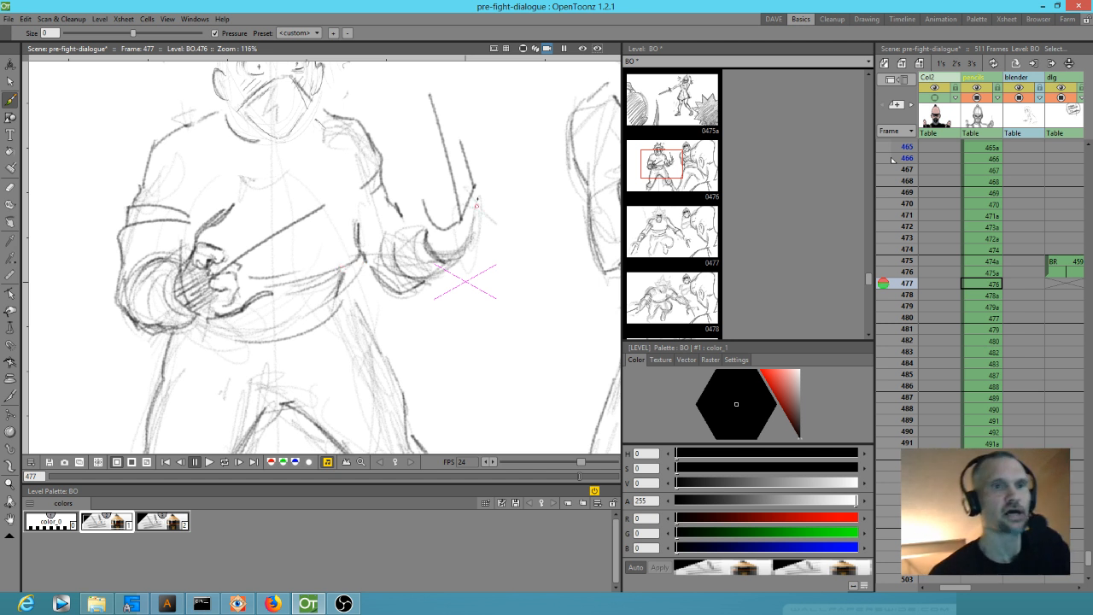
mouse_move(474, 210)
left_mouse_down()
mouse_move(433, 209)
mouse_move(443, 228)
mouse_move(427, 226)
mouse_move(448, 245)
mouse_move(450, 217)
mouse_move(454, 227)
mouse_move(479, 206)
left_mouse_up()
Step: Reduce the eraser size to 28 and erase the rough lines inside the spiky-haired figure's raised hand on frame 477
key("a")
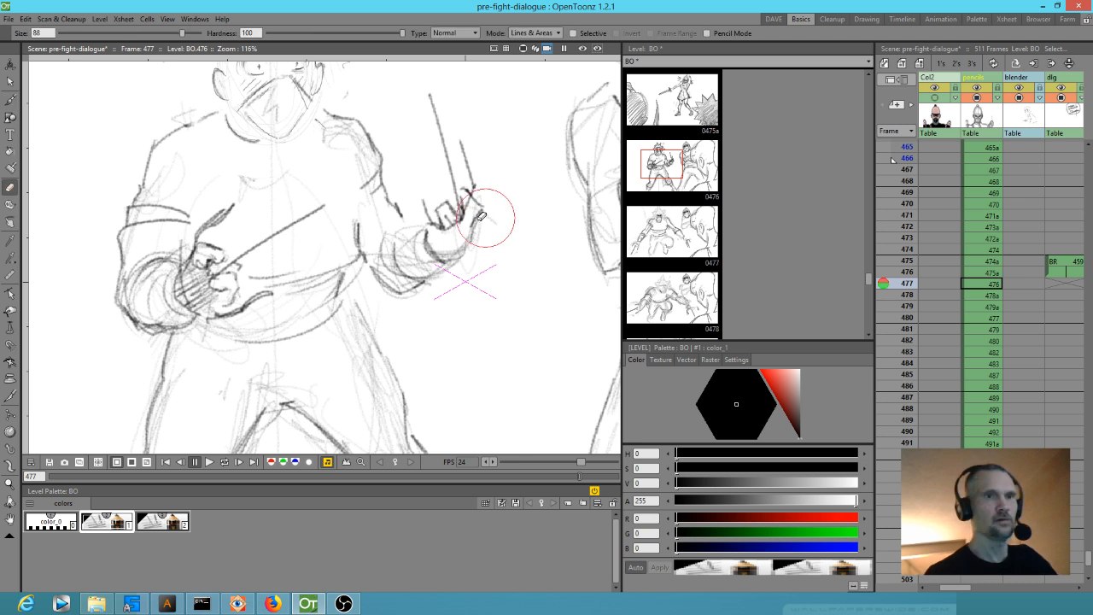
left_click_drag(183, 36, 98, 34)
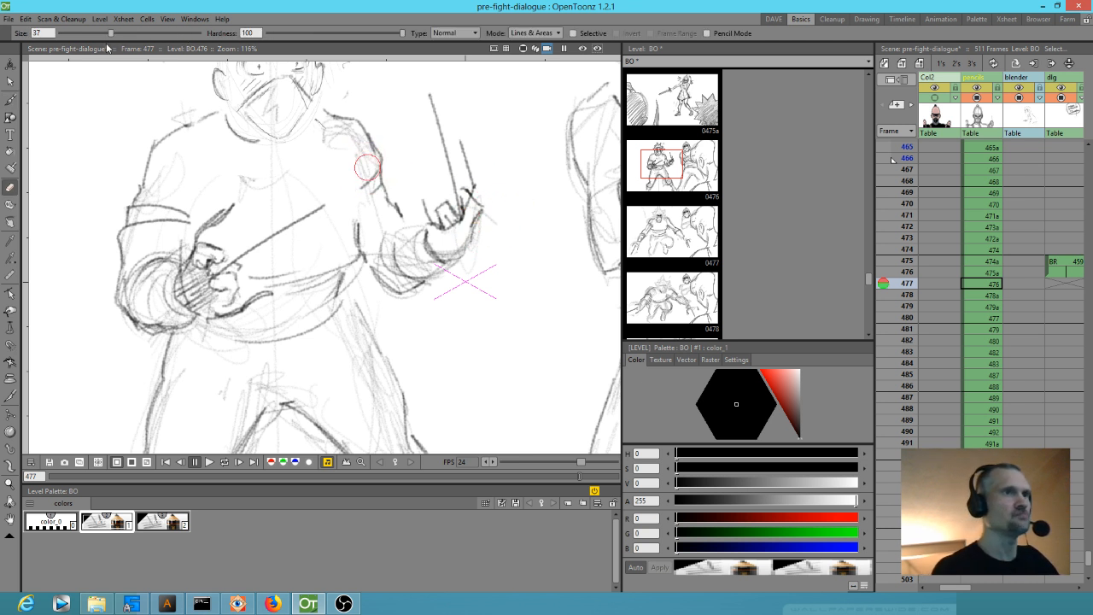
left_click_drag(469, 205, 453, 222)
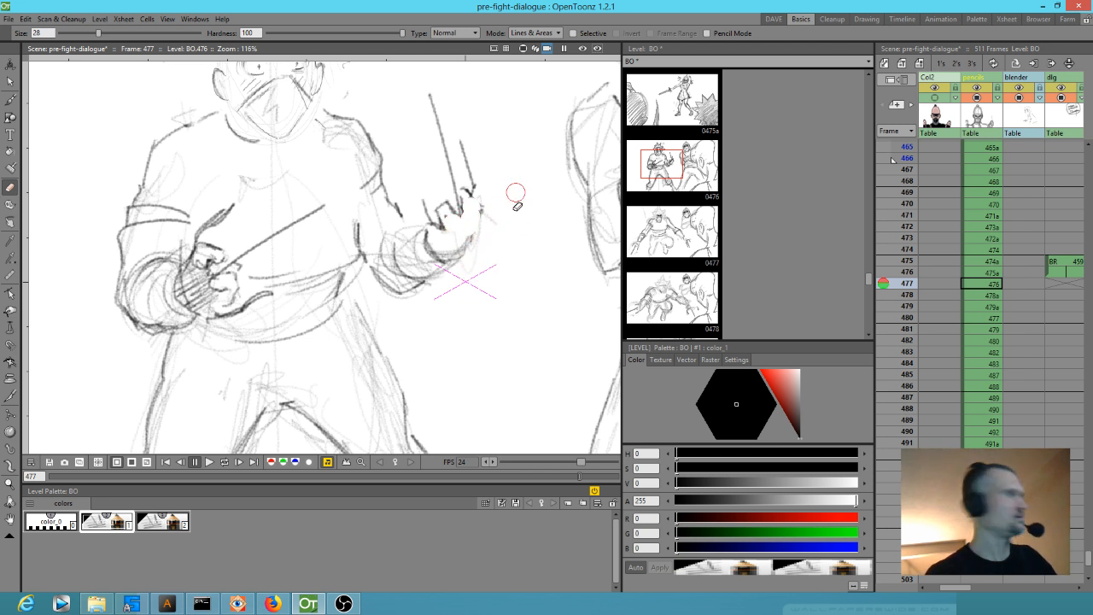
Step: Redraw the raised hand's fingers and the weapon's prongs, and thicken the blades of both weapons
key("b")
mouse_move(477, 209)
left_mouse_down()
mouse_move(472, 190)
mouse_move(436, 199)
left_mouse_up()
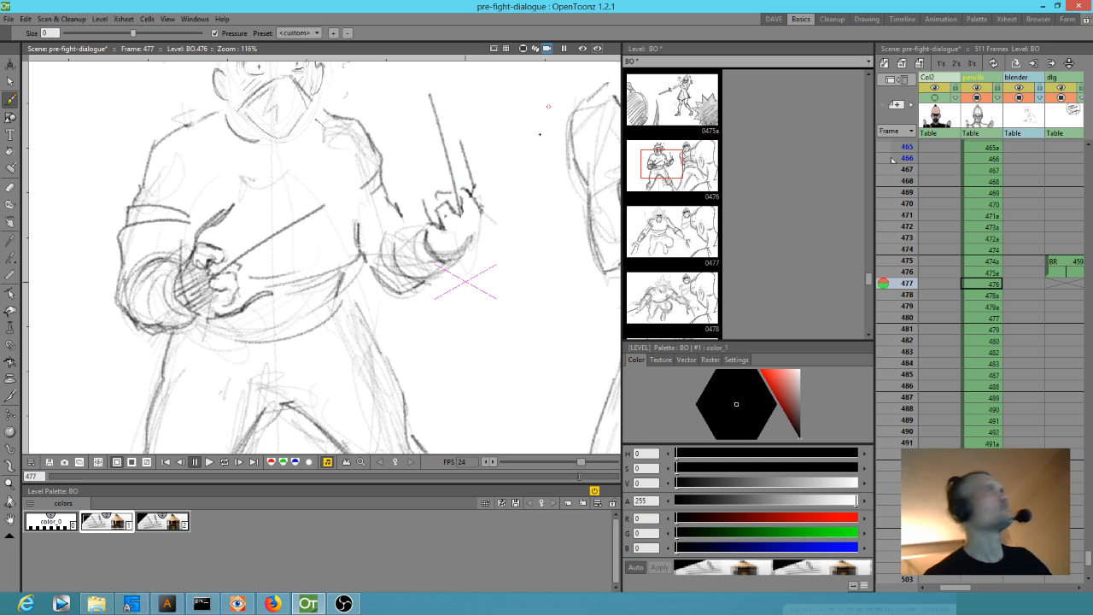
mouse_move(476, 190)
left_mouse_down()
mouse_move(470, 142)
mouse_move(473, 182)
left_mouse_up()
mouse_move(441, 224)
left_mouse_down()
mouse_move(427, 189)
mouse_move(430, 210)
mouse_move(430, 101)
mouse_move(453, 191)
left_mouse_up()
left_click_drag(429, 102, 459, 213)
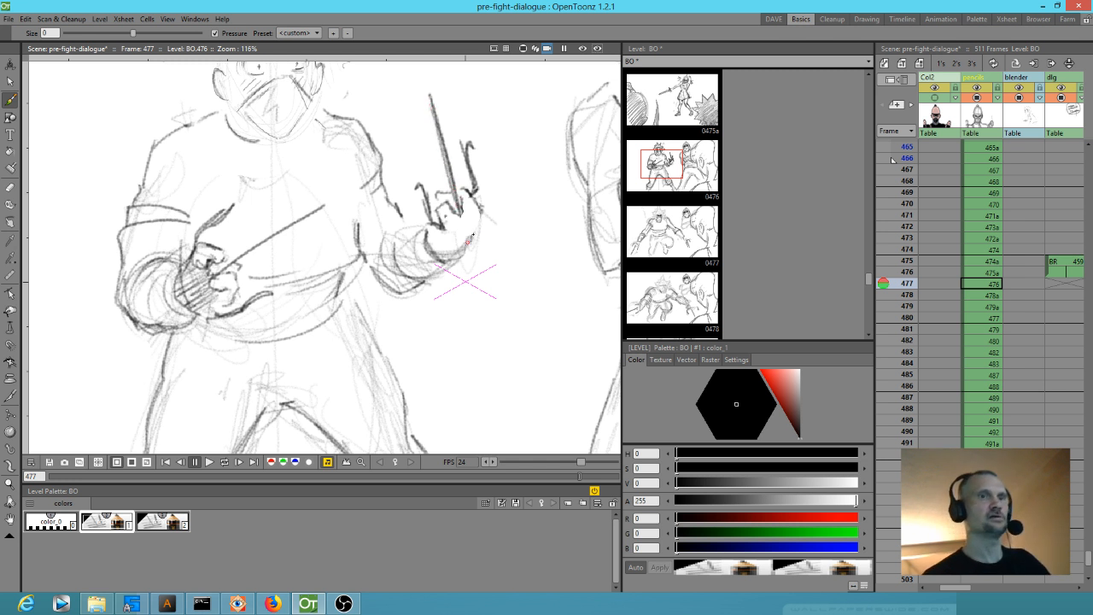
left_click_drag(438, 193, 437, 207)
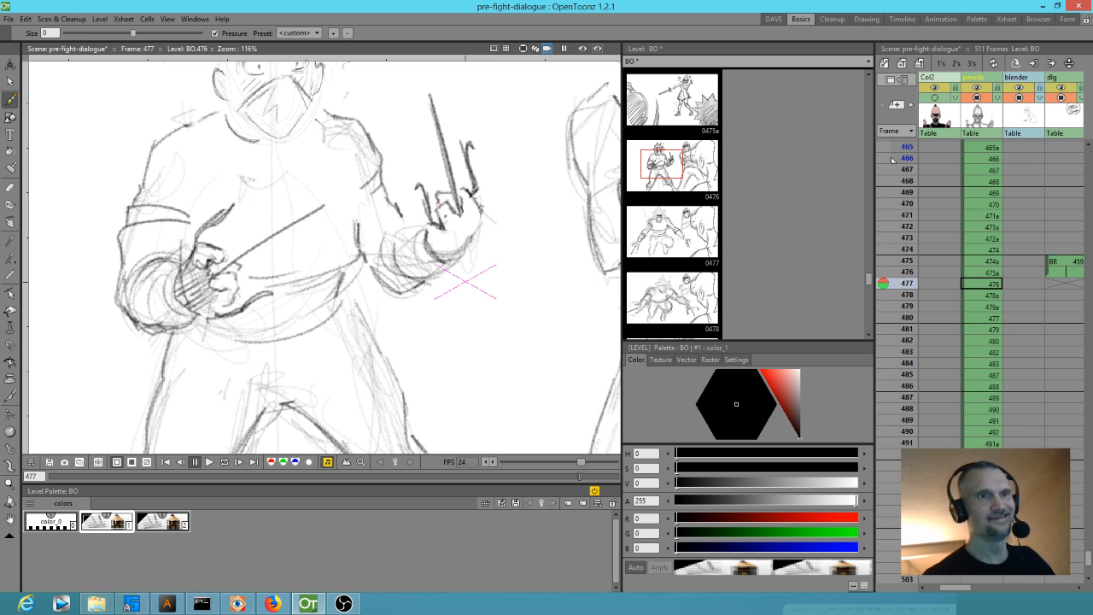
left_click_drag(359, 218, 353, 195)
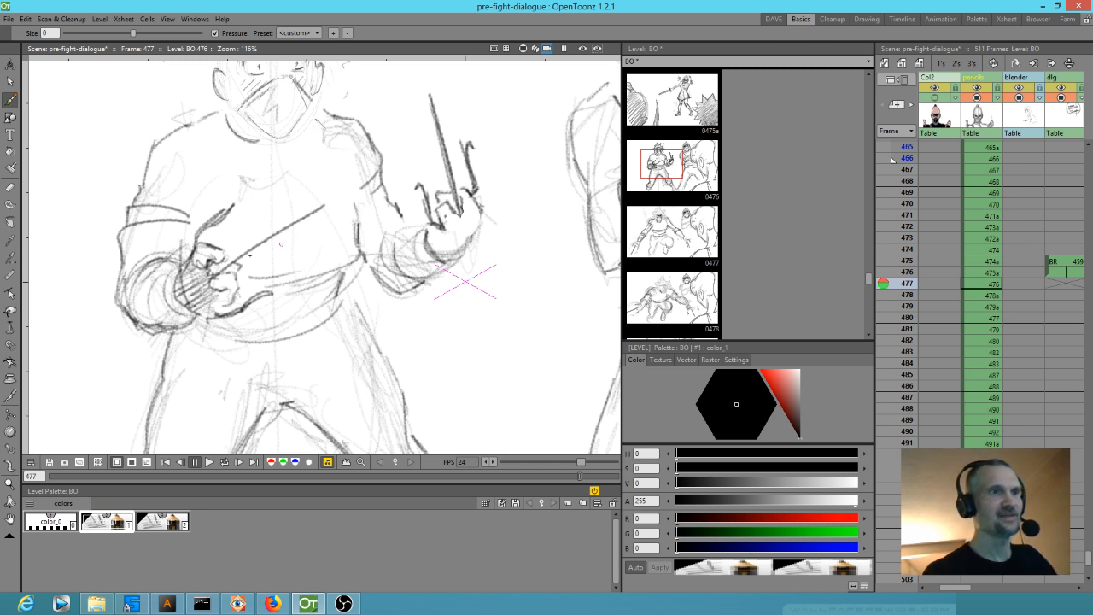
mouse_move(222, 260)
left_mouse_down()
mouse_move(324, 205)
mouse_move(221, 269)
mouse_move(213, 310)
mouse_move(201, 314)
left_mouse_up()
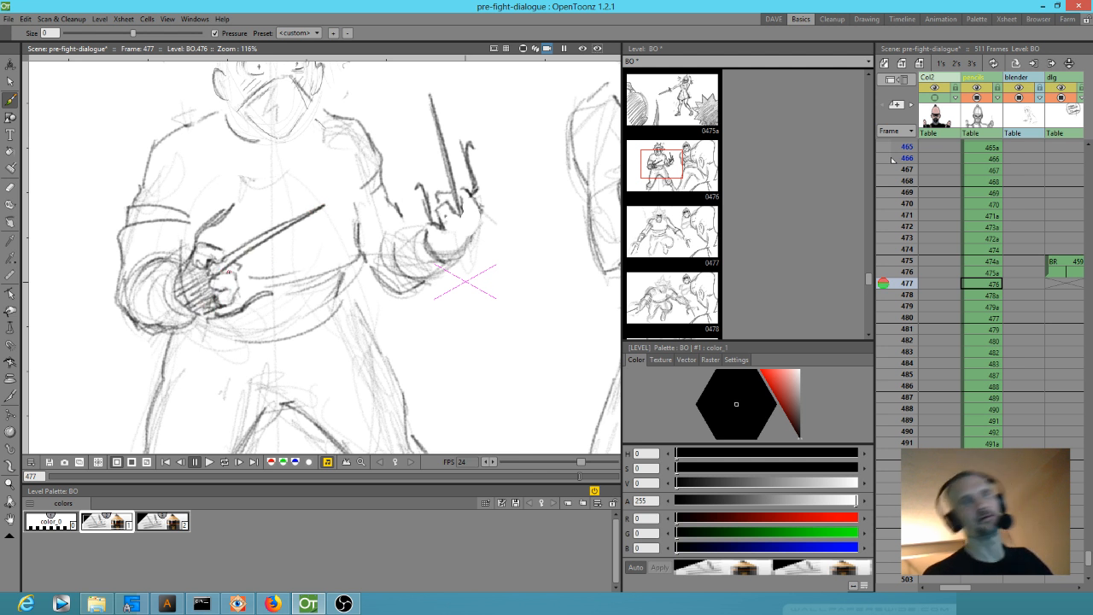
Step: Add wrap contours to the raised forearm, hatch its palm and darken the side of the spiky-haired figure's torso
mouse_move(425, 227)
left_mouse_down()
mouse_move(389, 256)
mouse_move(403, 278)
mouse_move(428, 282)
mouse_move(404, 238)
left_mouse_up()
left_click_drag(411, 269, 430, 273)
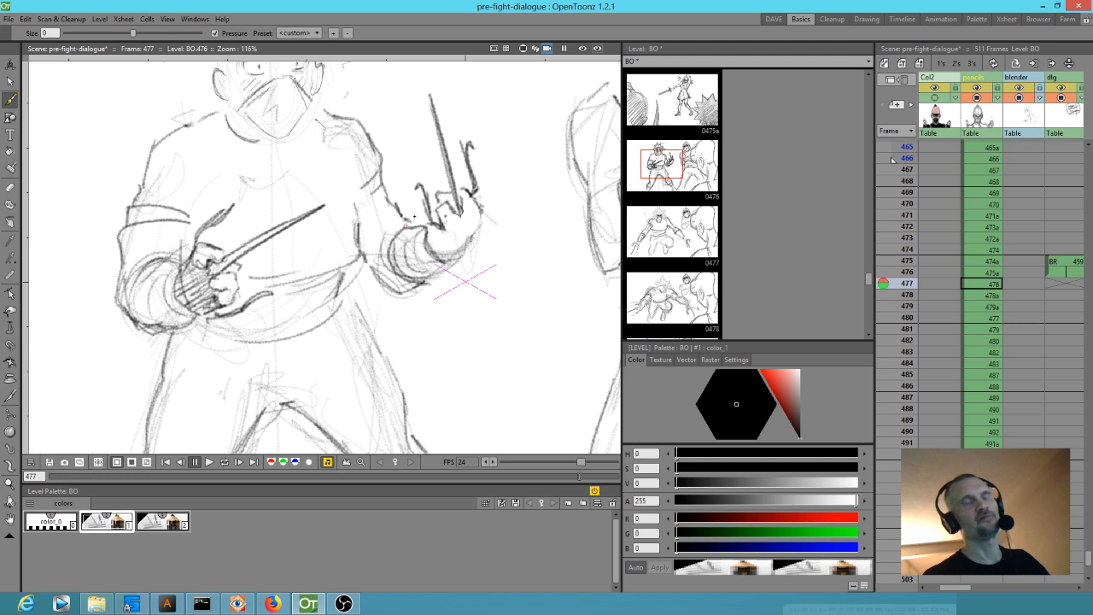
mouse_move(454, 221)
left_mouse_down()
mouse_move(436, 244)
mouse_move(478, 221)
mouse_move(471, 243)
mouse_move(488, 216)
mouse_move(421, 282)
left_mouse_up()
left_click_drag(367, 232, 356, 271)
mouse_move(355, 195)
left_mouse_down()
mouse_move(350, 243)
mouse_move(357, 201)
mouse_move(379, 188)
mouse_move(357, 208)
left_mouse_up()
Step: Darken the outlines of the spiky-haired figure's head on frame 477
mouse_move(205, 224)
left_mouse_down()
mouse_move(276, 235)
mouse_move(275, 217)
left_mouse_up()
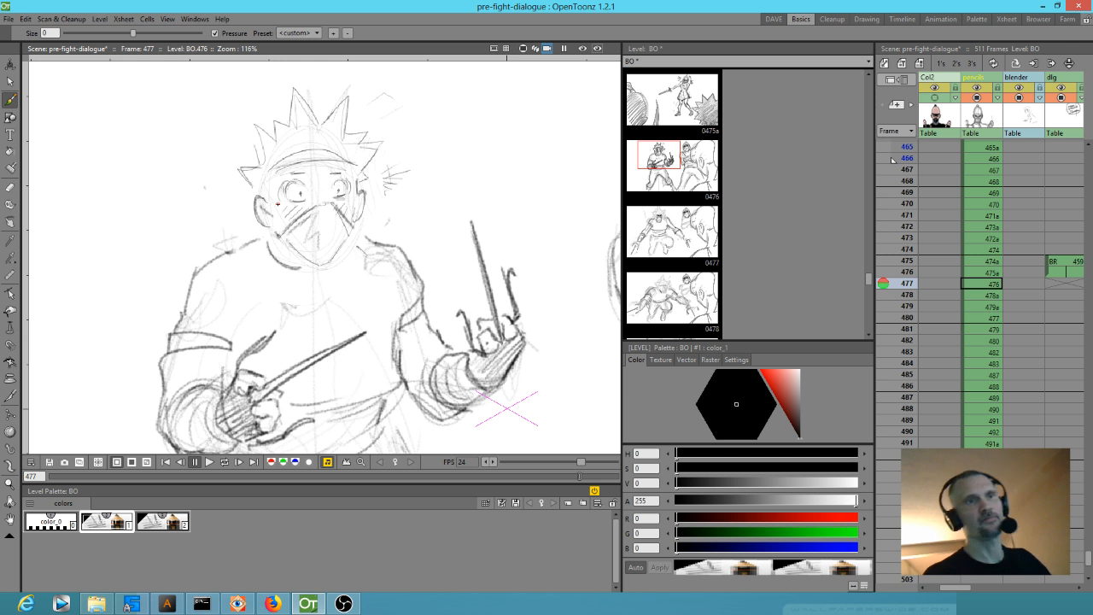
mouse_move(252, 181)
left_mouse_down()
mouse_move(239, 167)
mouse_move(257, 162)
mouse_move(254, 119)
mouse_move(272, 132)
mouse_move(345, 106)
mouse_move(351, 132)
mouse_move(379, 125)
mouse_move(362, 141)
mouse_move(379, 153)
mouse_move(366, 173)
left_mouse_up()
scroll(391, 147, "down", 5)
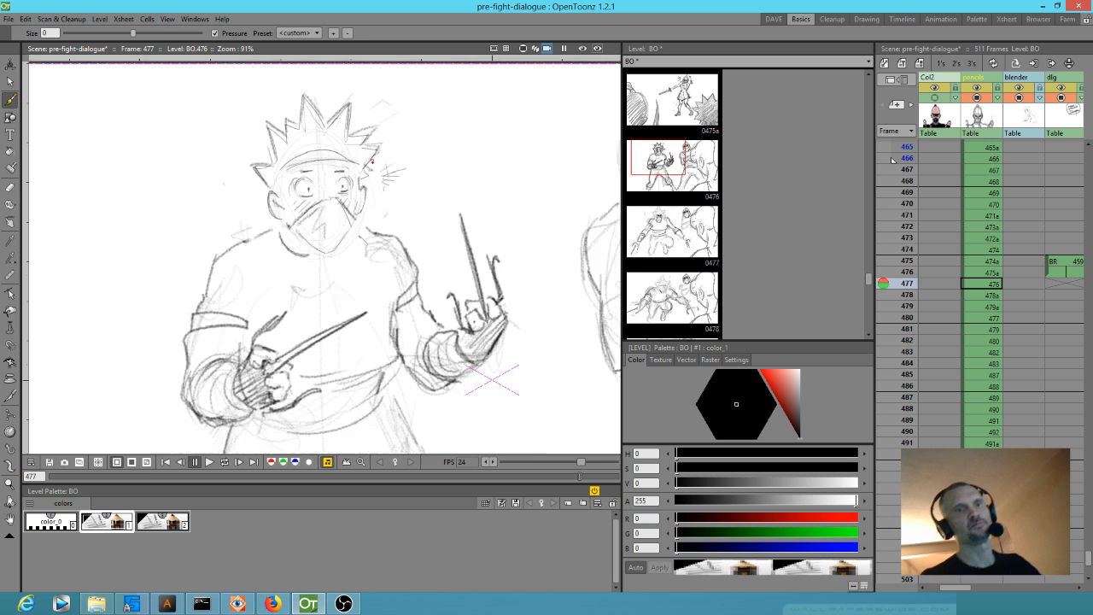
scroll(386, 166, "up", 2)
scroll(387, 169, "down", 1)
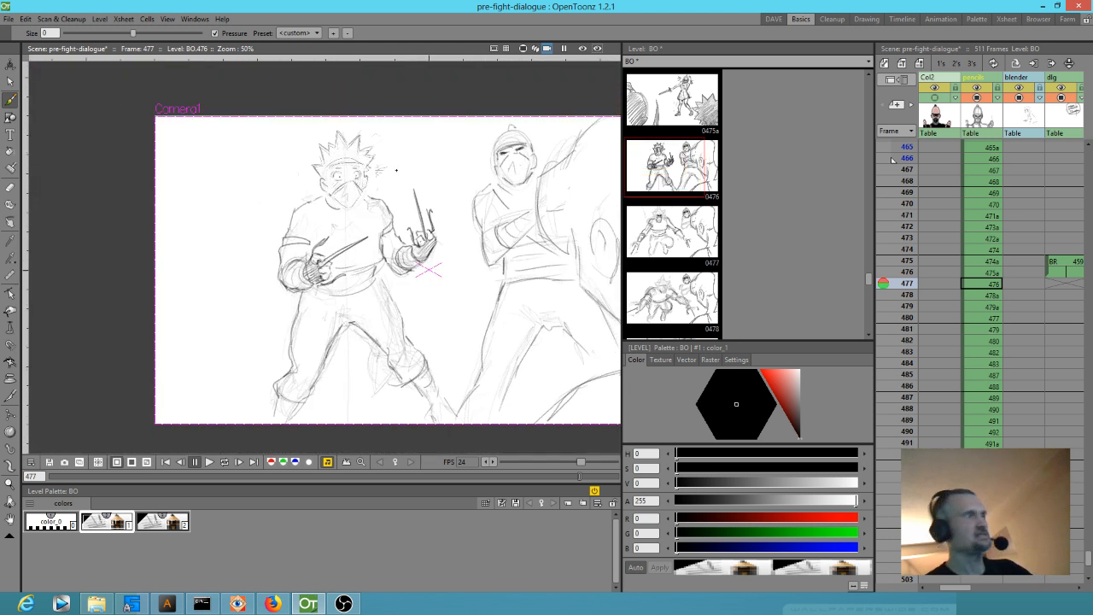
Step: Flip back and forth through frames 475 to 481 to check how the drawings read in sequence
key("comma")
key("period")
key("period")
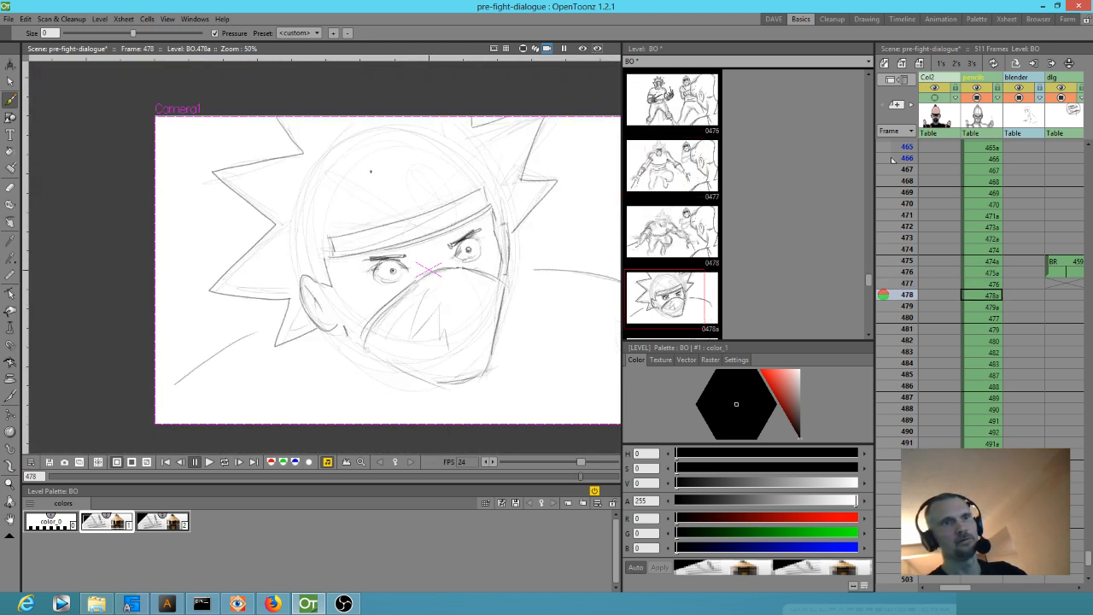
key("comma")
key("comma")
key("period")
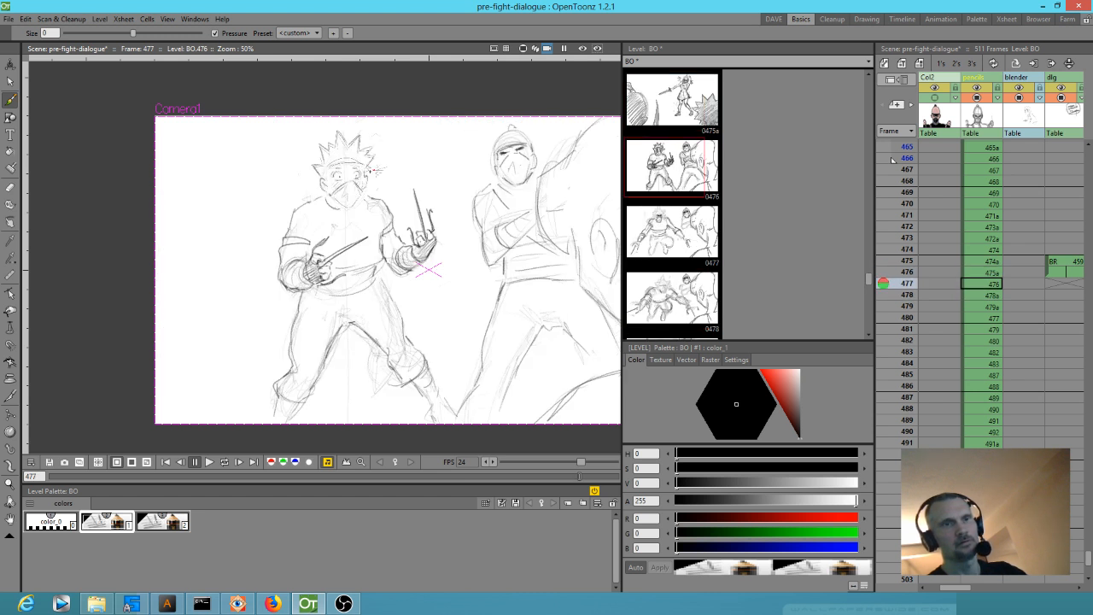
key("alt+0")
key("comma")
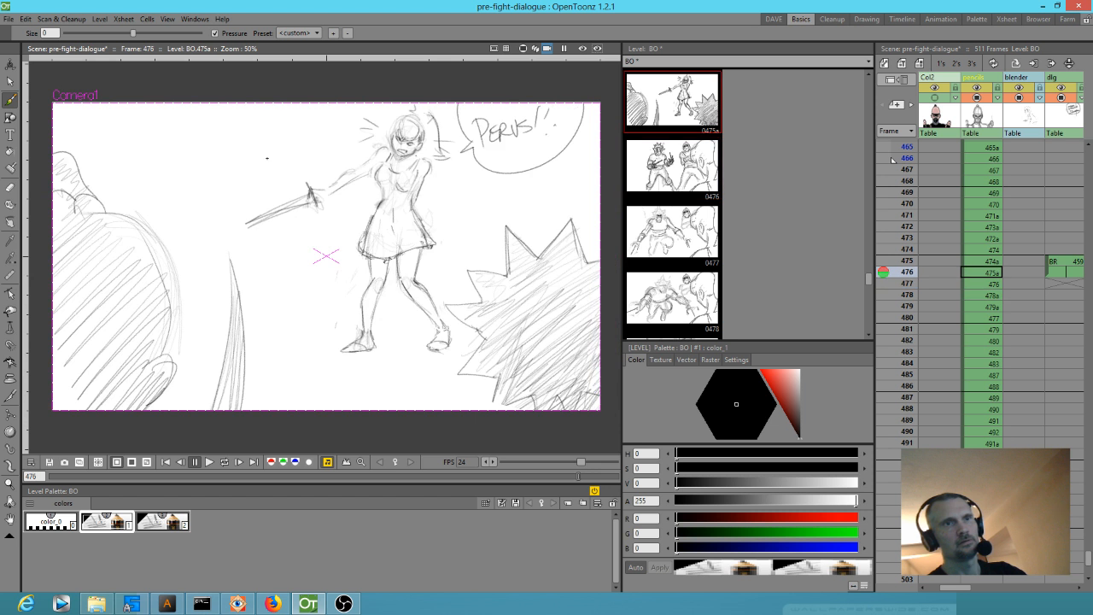
key("comma")
key("period")
key("period")
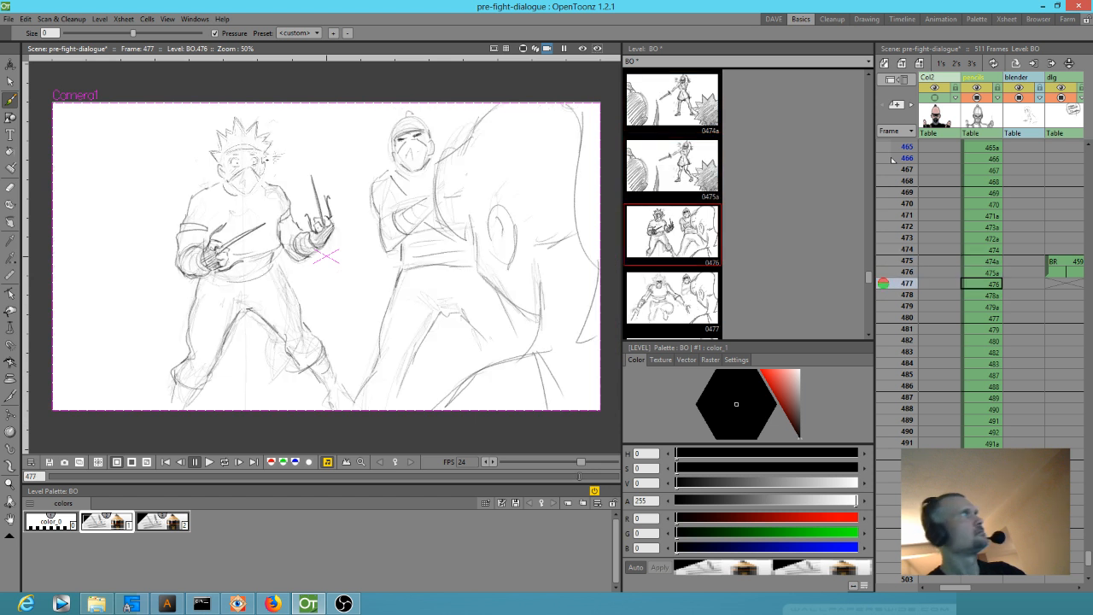
key("period")
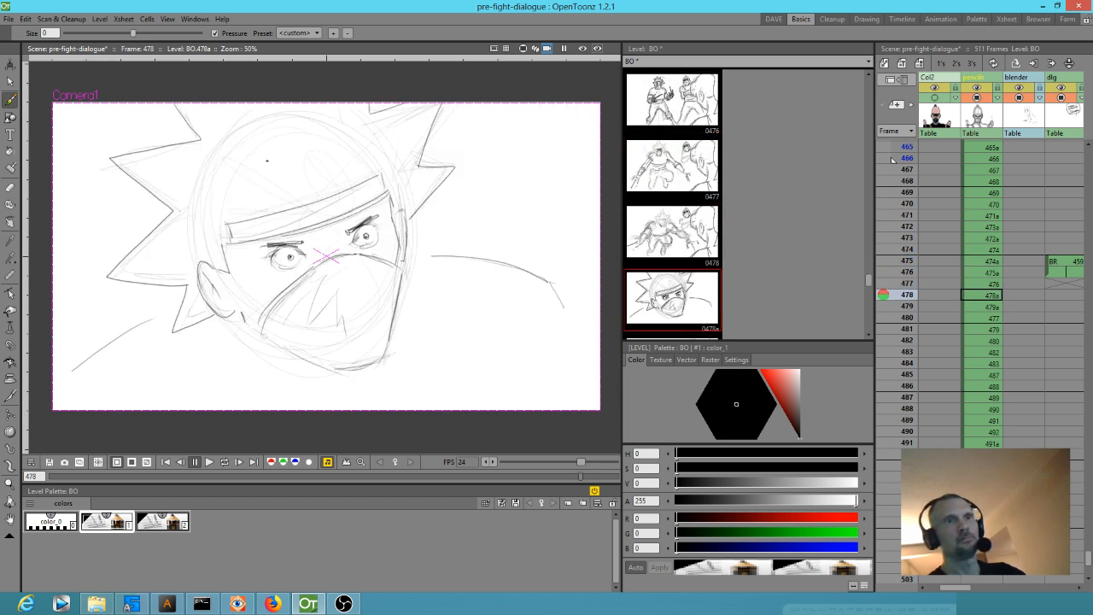
key("period")
key("comma")
key("period")
key("comma")
key("period")
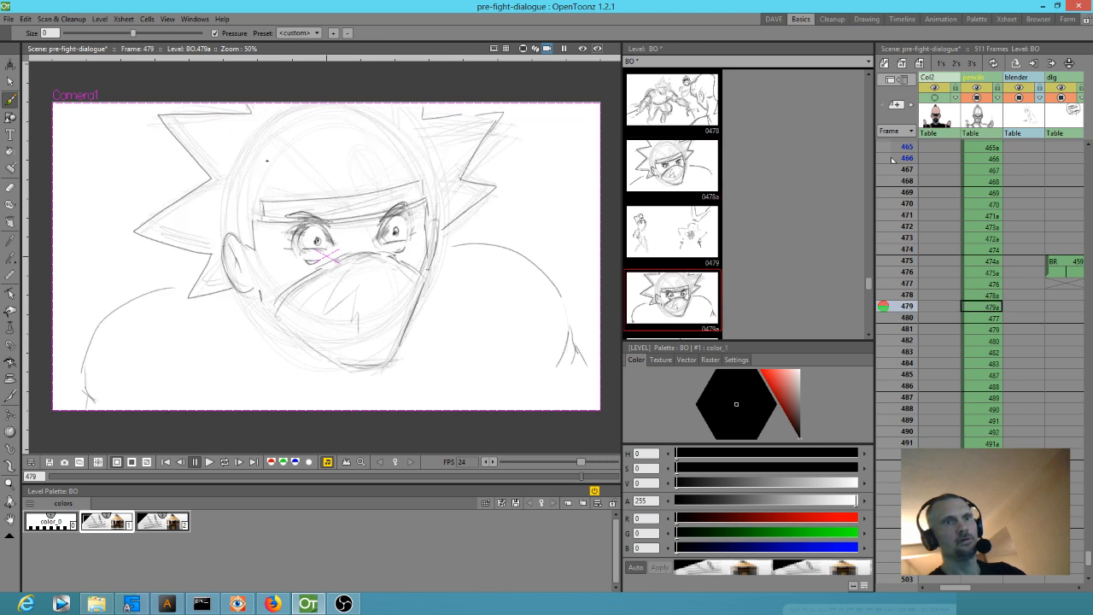
key("period")
key("period")
key("comma")
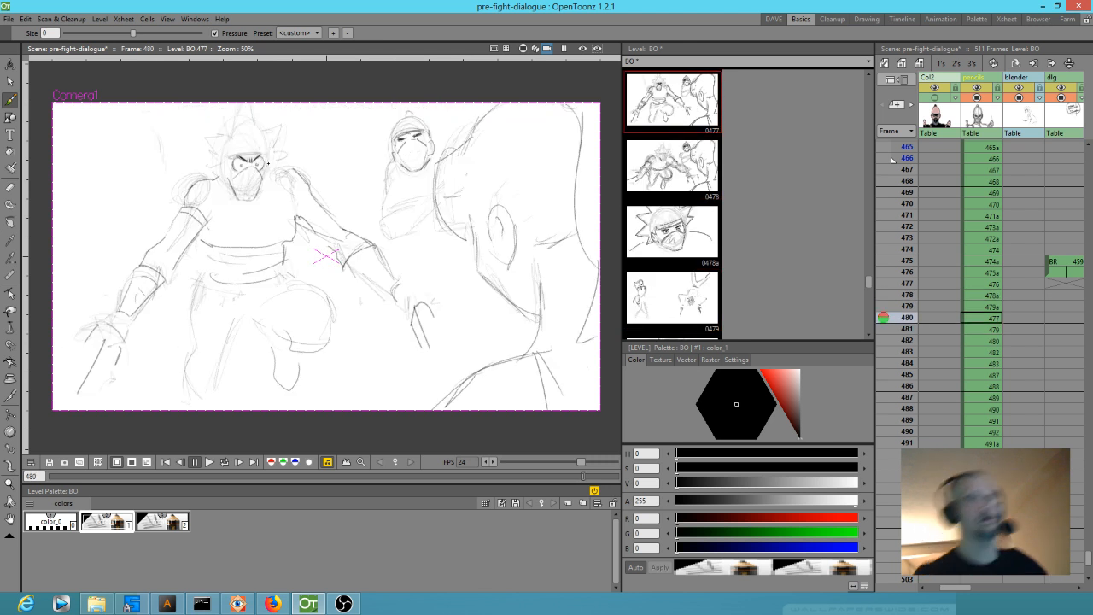
key("comma")
key("comma")
key("comma")
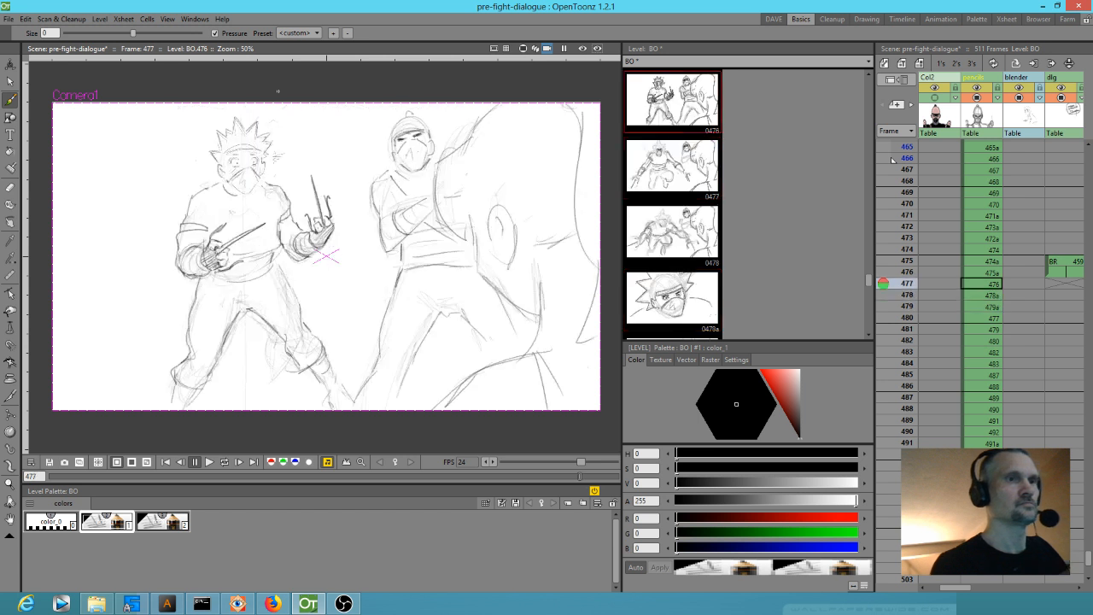
key("comma")
key("period")
key("period")
key("period")
key("period")
key("period")
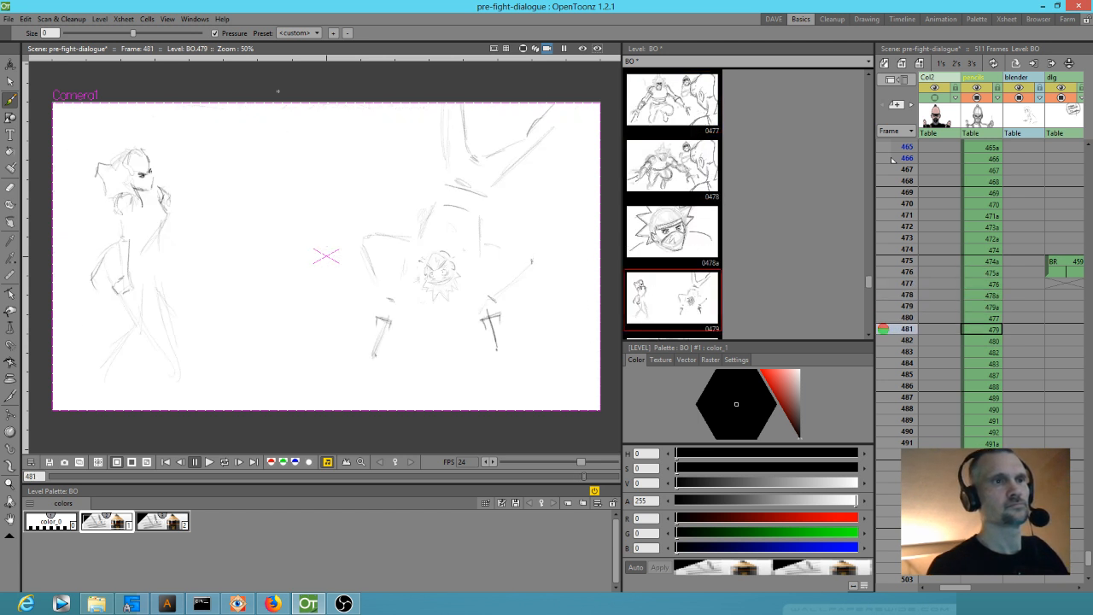
Step: On frame 480, darken the spiky-haired figure's hair spikes and draw frown lines between the eyebrows
key("comma")
left_click_drag(317, 173, 316, 234)
mouse_move(236, 188)
left_mouse_down()
mouse_move(243, 164)
mouse_move(265, 190)
mouse_move(201, 199)
left_mouse_up()
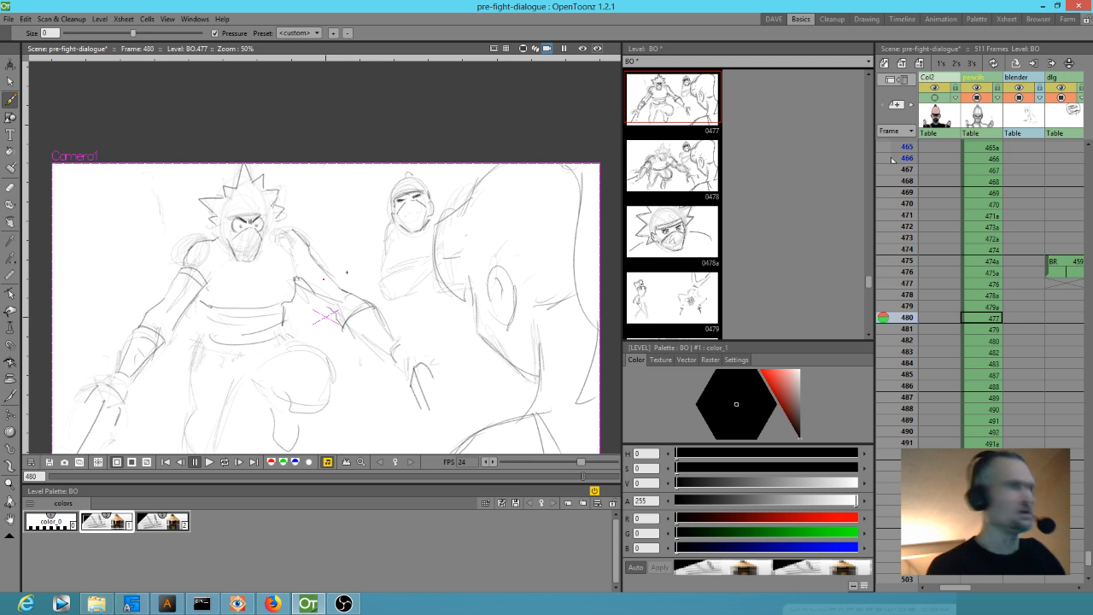
key("shift+space")
left_click_drag(241, 222, 398, 134)
mouse_move(373, 185)
left_mouse_down()
mouse_move(404, 283)
mouse_move(405, 262)
left_mouse_up()
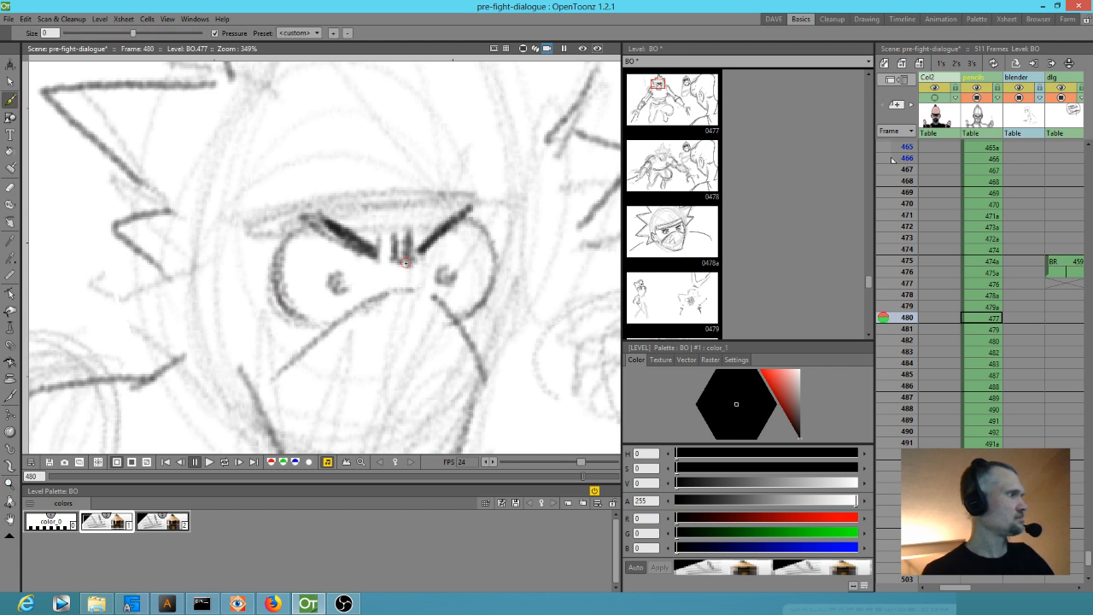
Step: Draw the spiky-haired figure's headband and ears and add crease lines to the mask on frame 480
scroll(406, 262, "down", 2)
mouse_move(316, 243)
left_mouse_down()
mouse_move(389, 226)
mouse_move(453, 231)
left_mouse_up()
mouse_move(458, 229)
left_mouse_down()
mouse_move(449, 203)
mouse_move(335, 205)
mouse_move(314, 223)
mouse_move(321, 242)
mouse_move(282, 286)
mouse_move(318, 308)
left_mouse_up()
mouse_move(476, 266)
left_mouse_down()
mouse_move(492, 274)
mouse_move(459, 319)
left_mouse_up()
mouse_move(389, 301)
left_mouse_down()
mouse_move(339, 337)
mouse_move(374, 380)
left_mouse_up()
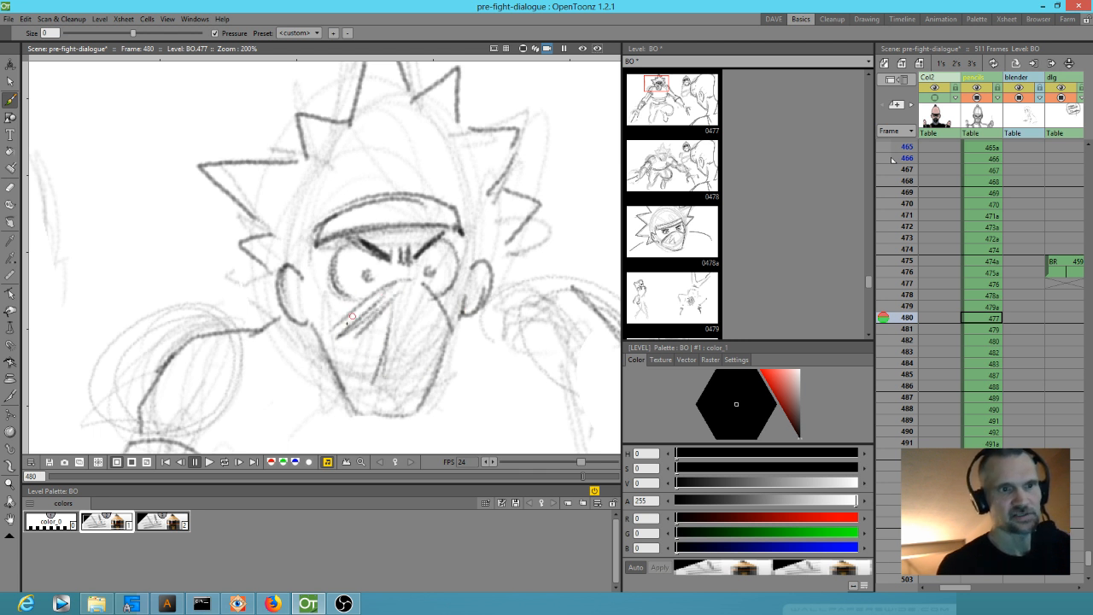
Step: Darken the spiky-haired figure's upper arm outlines and draw the side edges of the belt on frame 480
scroll(415, 271, "down", 4)
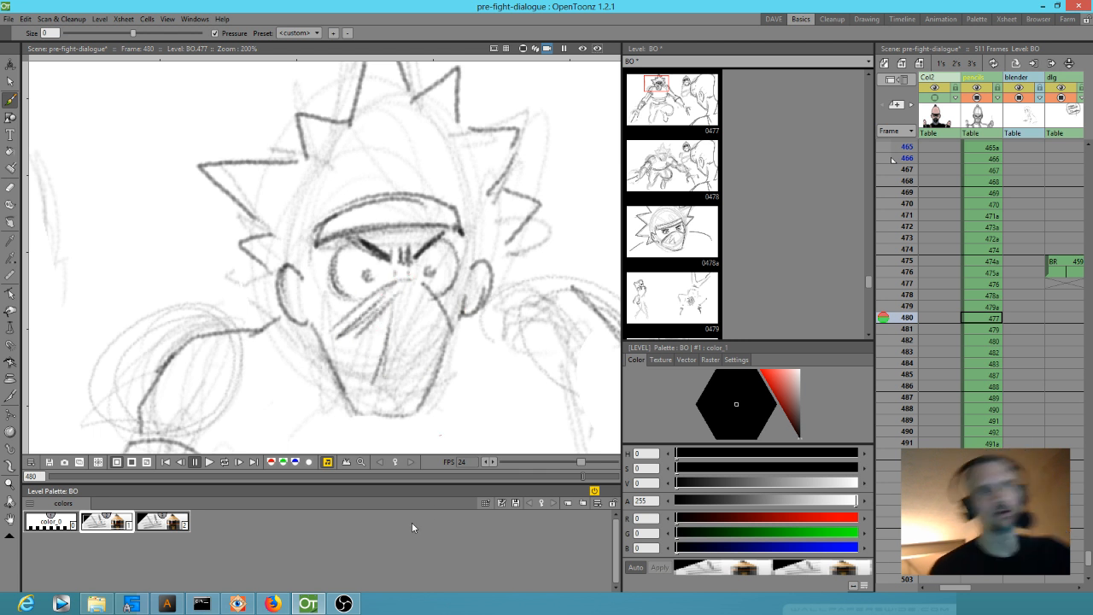
mouse_move(543, 339)
left_mouse_down()
mouse_move(435, 199)
mouse_move(421, 254)
mouse_move(444, 242)
left_mouse_up()
left_click_drag(256, 298, 263, 348)
left_click_drag(216, 248, 195, 285)
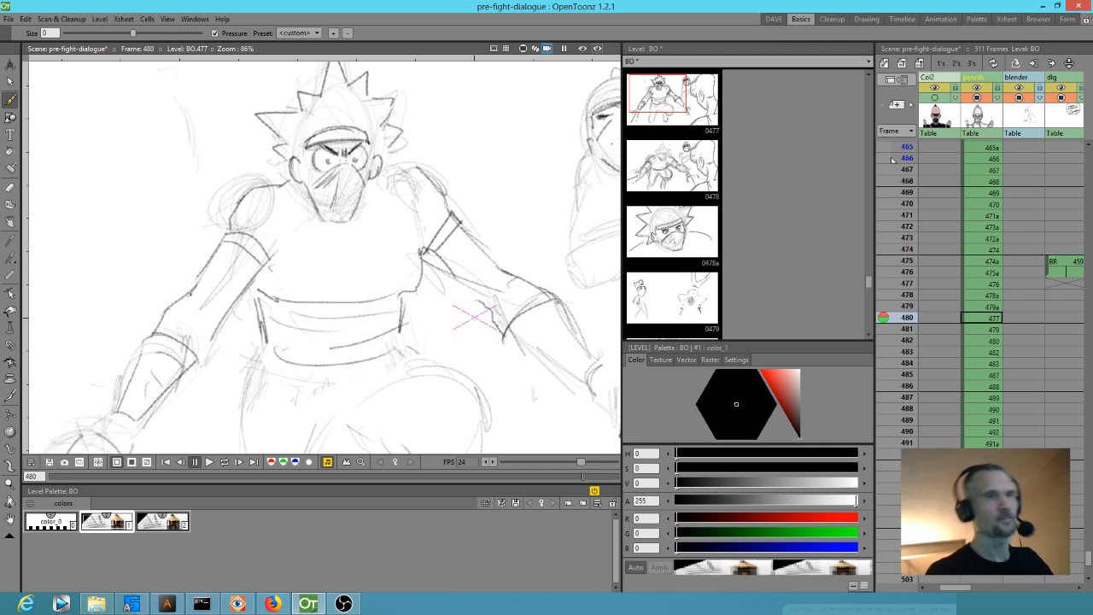
left_click_drag(402, 354, 416, 298)
scroll(440, 305, "down", 3)
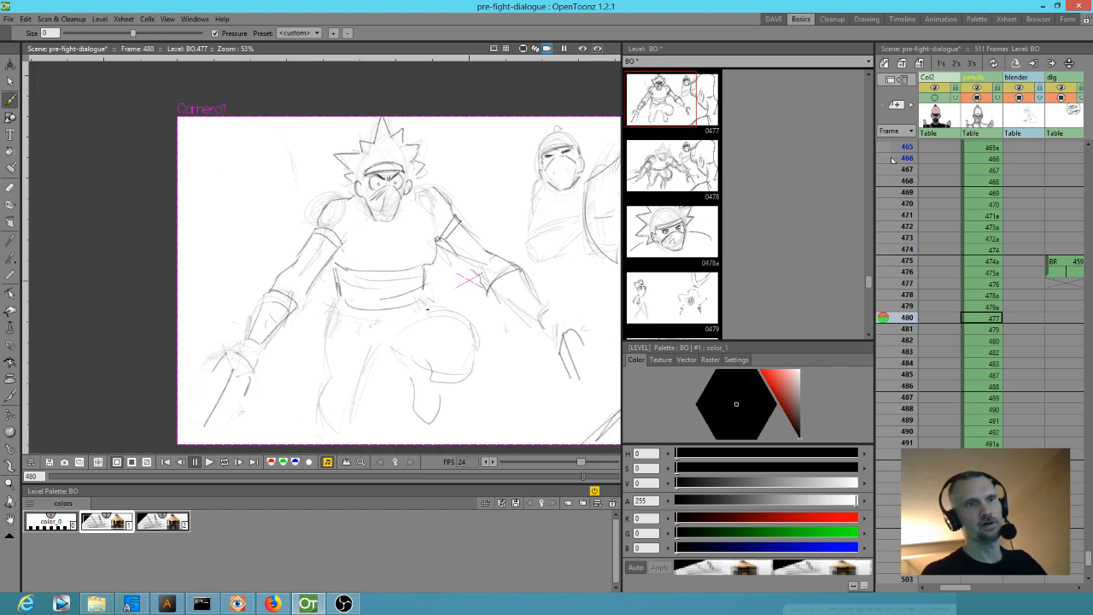
Step: Freehand-select each of the spiky-haired figure's lower arms on frame 480 and distort the selections to shorten the arms
key("s")
mouse_move(324, 303)
left_mouse_down()
mouse_move(328, 280)
mouse_move(261, 249)
mouse_move(224, 462)
mouse_move(333, 301)
left_mouse_up()
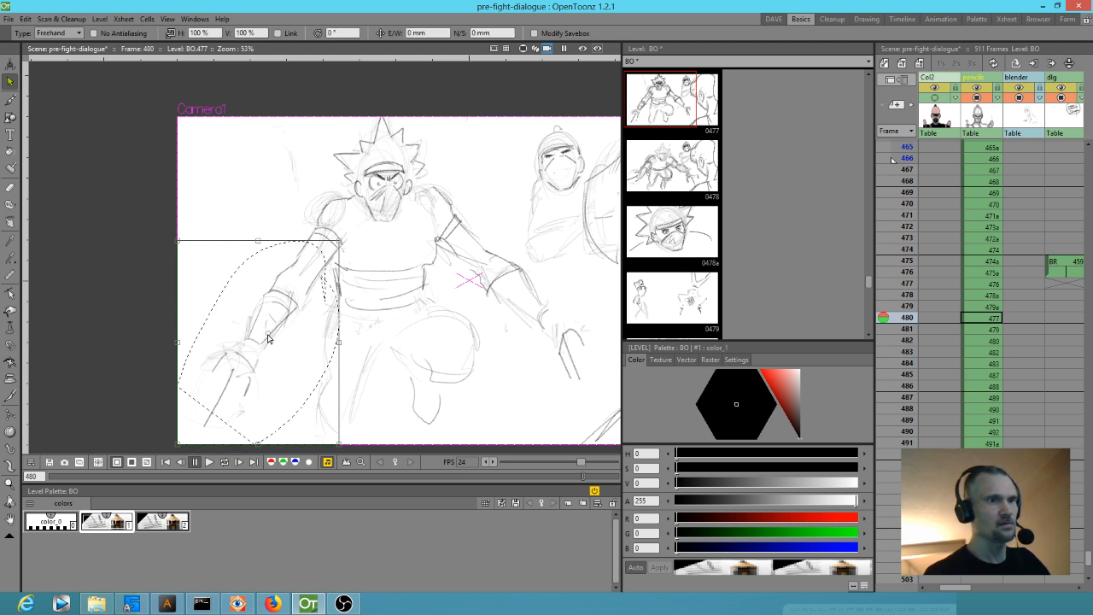
mouse_move(297, 228)
left_mouse_down()
mouse_move(272, 241)
mouse_move(201, 375)
mouse_move(225, 438)
mouse_move(309, 332)
mouse_move(335, 267)
mouse_move(287, 233)
mouse_move(294, 227)
left_mouse_up()
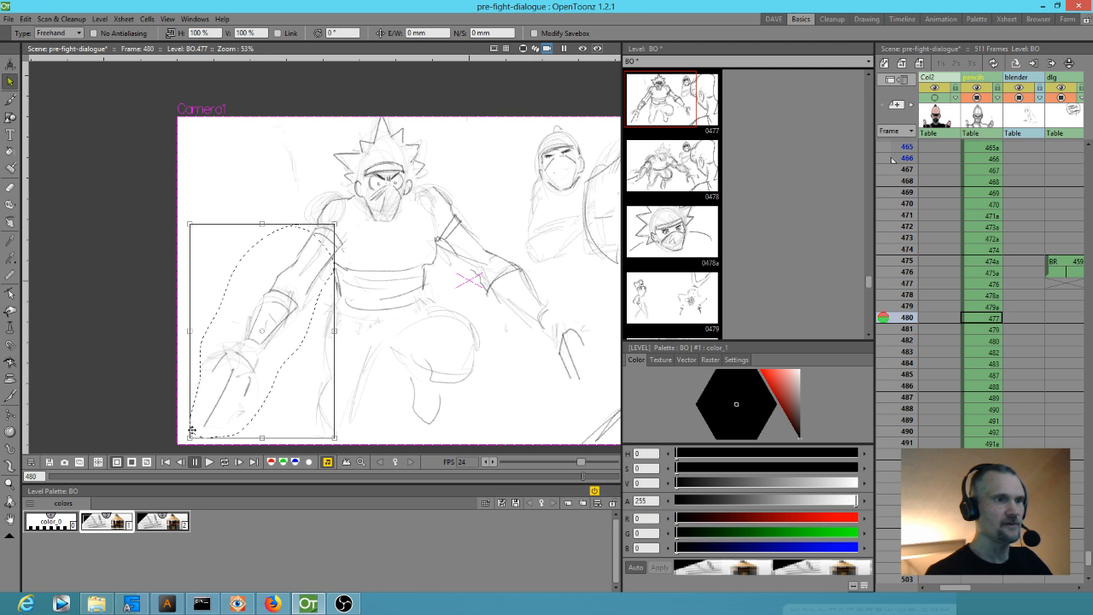
mouse_move(191, 439)
left_mouse_down()
mouse_move(196, 367)
mouse_move(196, 394)
left_mouse_up()
left_click_drag(335, 437, 344, 391)
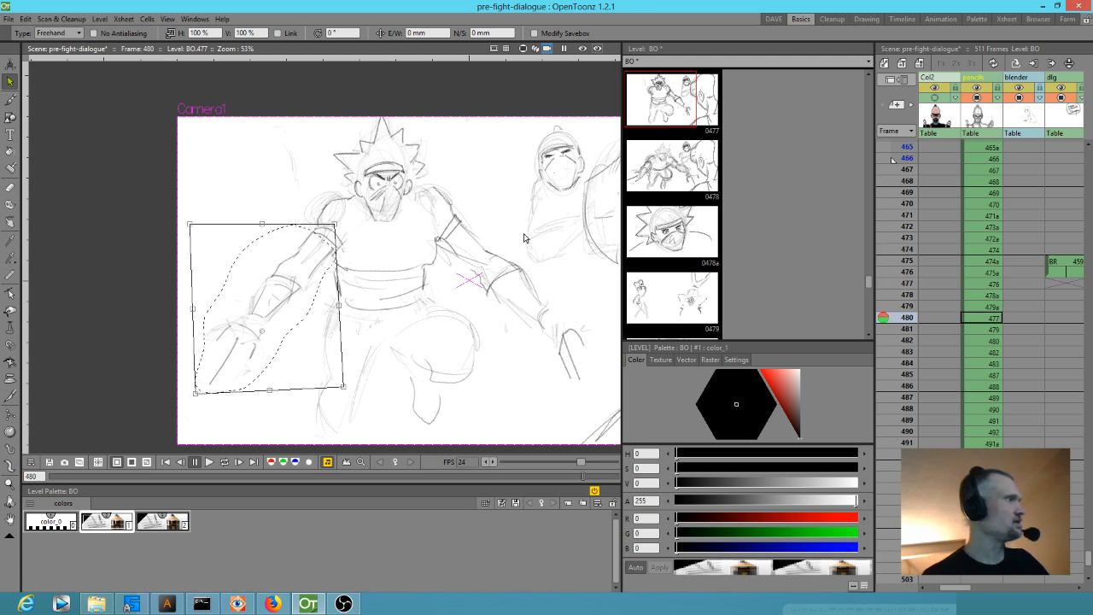
mouse_move(506, 231)
left_mouse_down()
mouse_move(464, 249)
mouse_move(458, 294)
mouse_move(535, 379)
mouse_move(576, 395)
mouse_move(593, 383)
mouse_move(578, 304)
mouse_move(519, 234)
left_mouse_up()
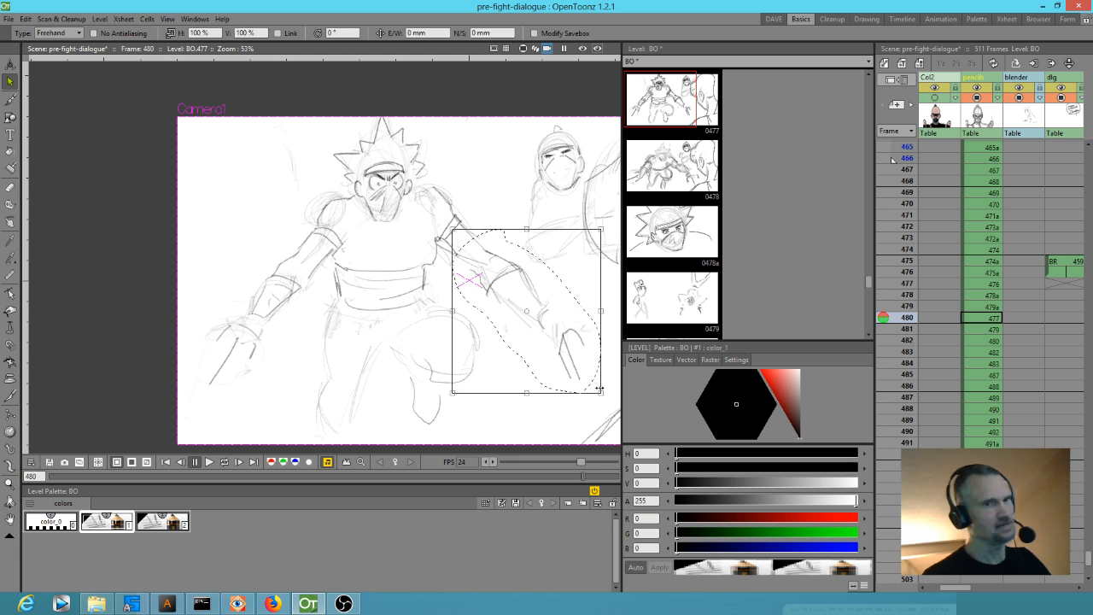
Step: Outline the spiky-haired figure's standing leg and raised bent knee on frame 480, and hatch the shin below the knee
key("b")
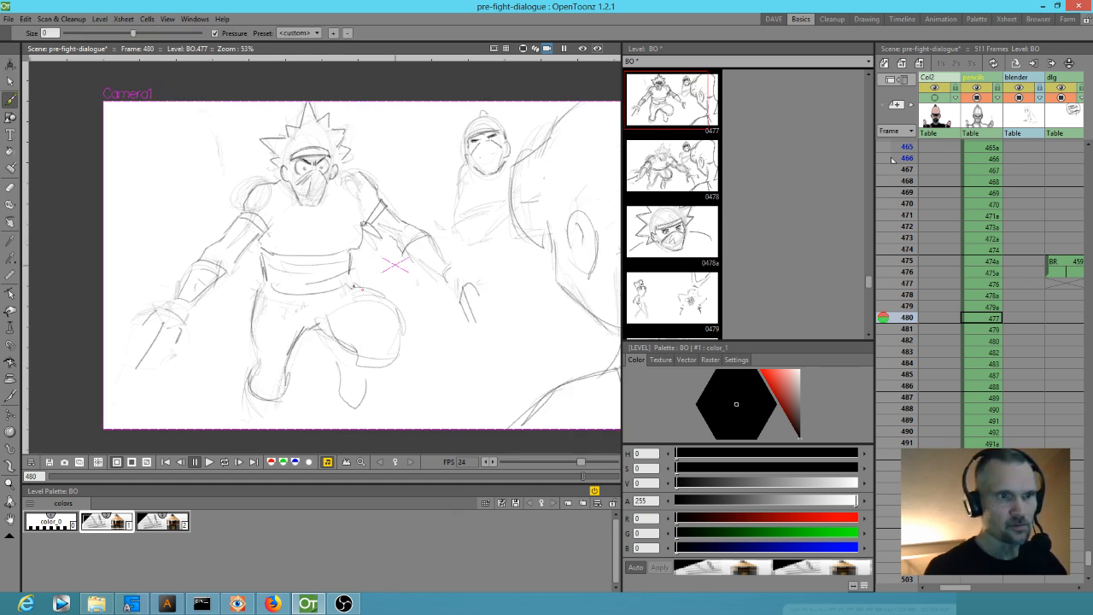
mouse_move(388, 295)
left_mouse_down()
mouse_move(398, 352)
mouse_move(354, 356)
mouse_move(376, 362)
mouse_move(400, 346)
mouse_move(339, 386)
mouse_move(354, 374)
mouse_move(367, 394)
left_mouse_up()
left_click_drag(362, 326, 400, 348)
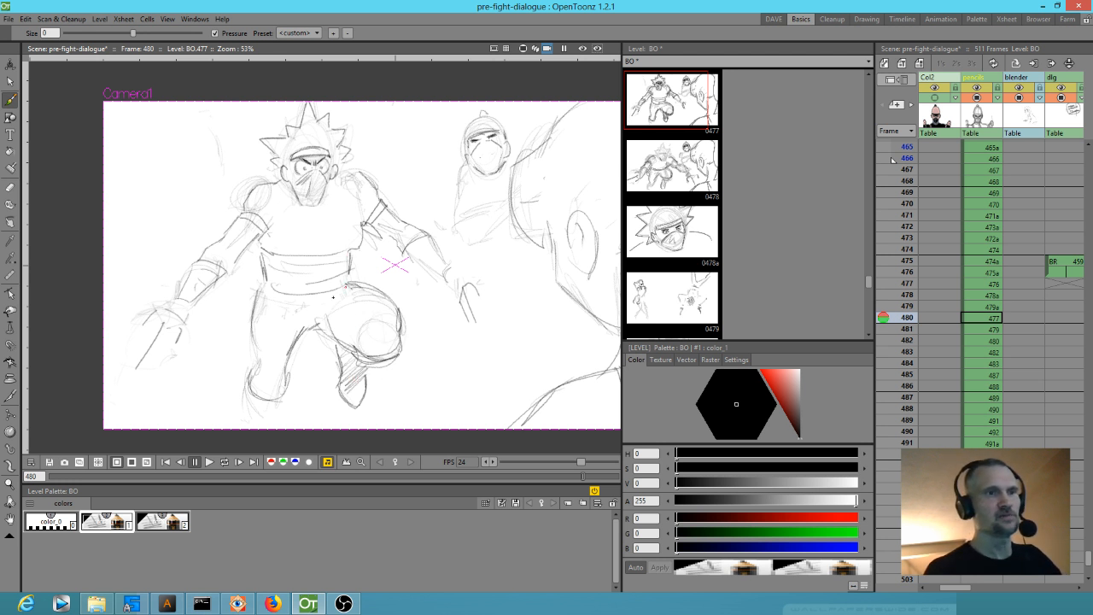
mouse_move(261, 306)
left_mouse_down()
mouse_move(251, 410)
mouse_move(284, 415)
left_mouse_up()
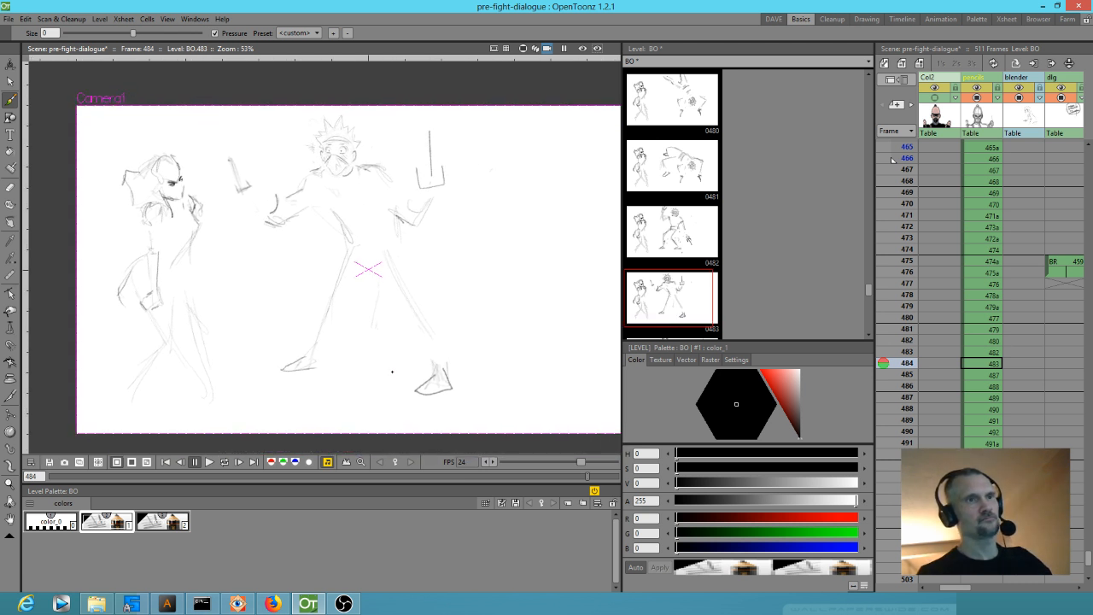
Step: Freehand-select the spiky-haired figure on frame 484 and move it by -34.54 mm E/W and -35.91 mm N/S
key("s")
mouse_move(526, 167)
left_mouse_down()
mouse_move(334, 85)
mouse_move(225, 281)
mouse_move(449, 424)
mouse_move(539, 174)
mouse_move(522, 160)
left_mouse_up()
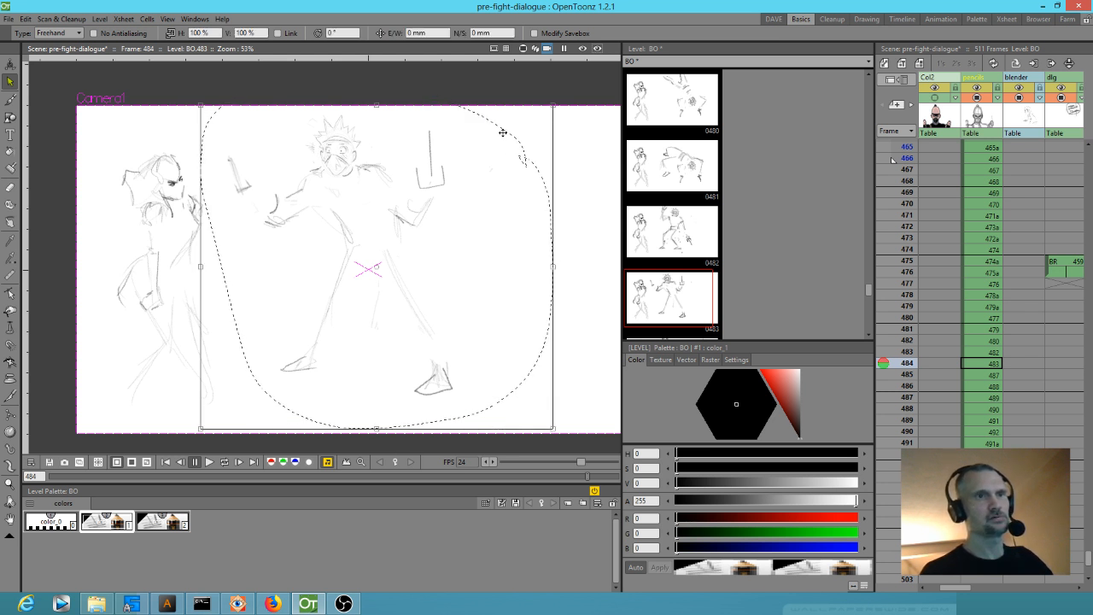
mouse_move(385, 241)
left_mouse_down()
mouse_move(373, 251)
mouse_move(383, 253)
mouse_move(351, 250)
mouse_move(366, 244)
left_mouse_up()
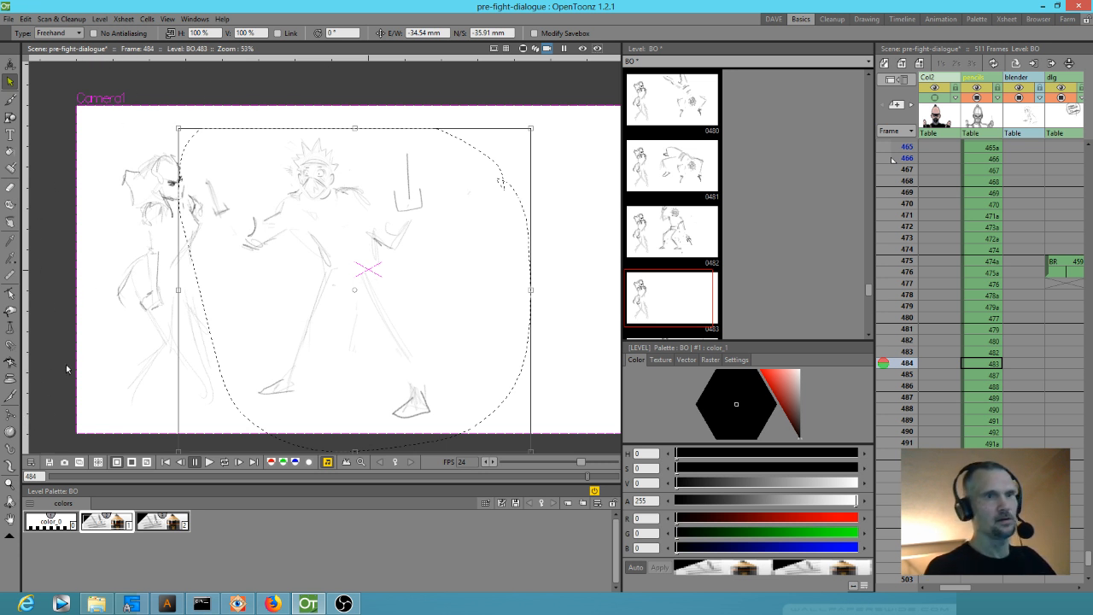
Step: Add a horizontal and a vertical guide, and move the spiky-haired figure on frame 483 by 3.06 mm E/W and -47.62 mm N/S onto the horizontal guide
left_click_drag(26, 440, 32, 417)
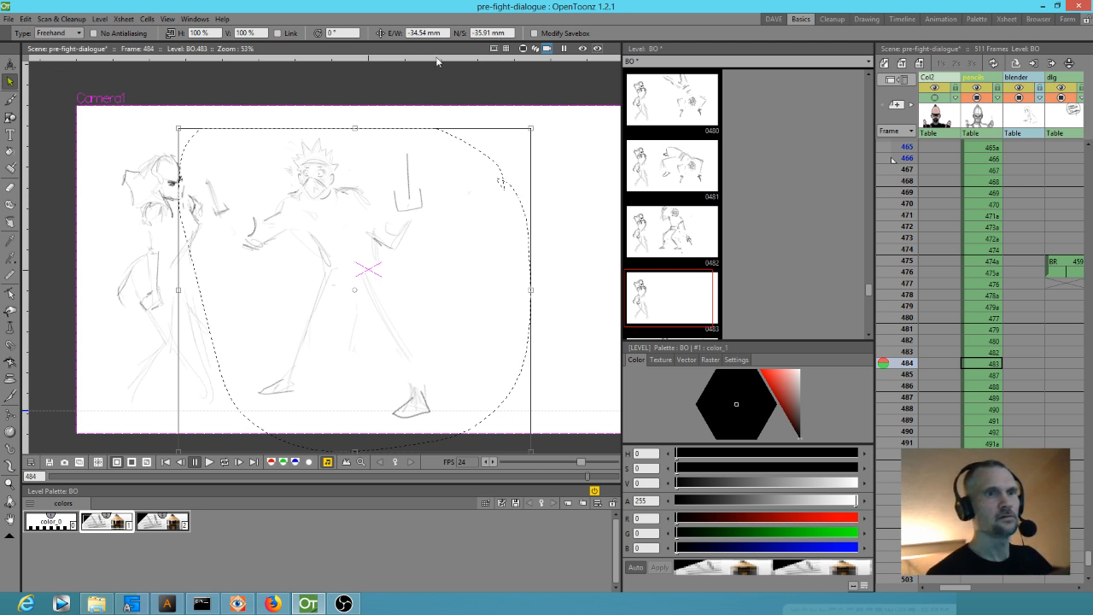
left_click_drag(374, 59, 392, 58)
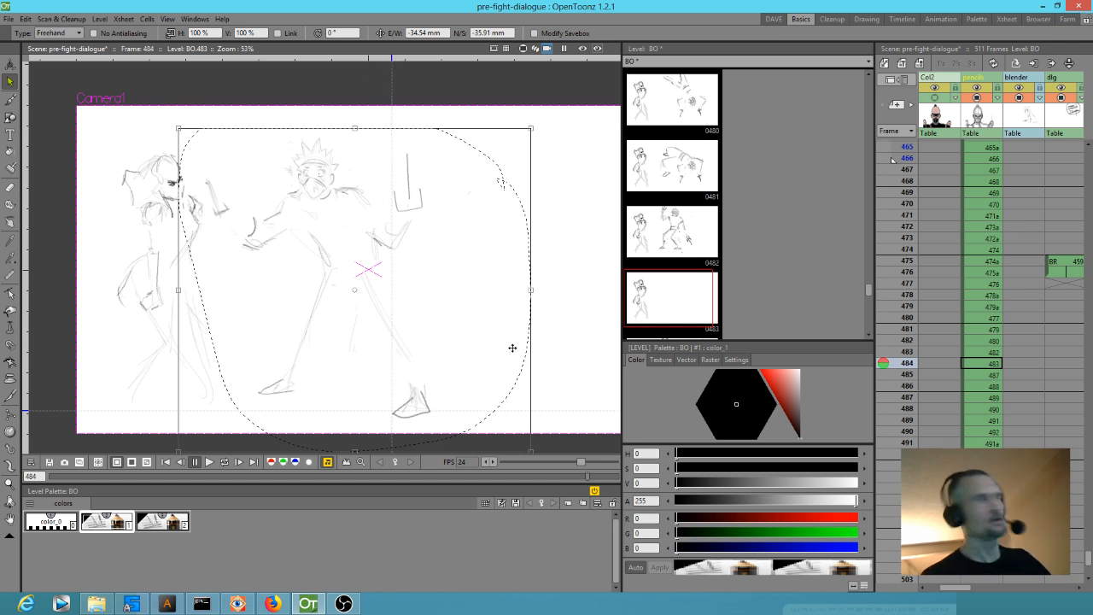
key("comma")
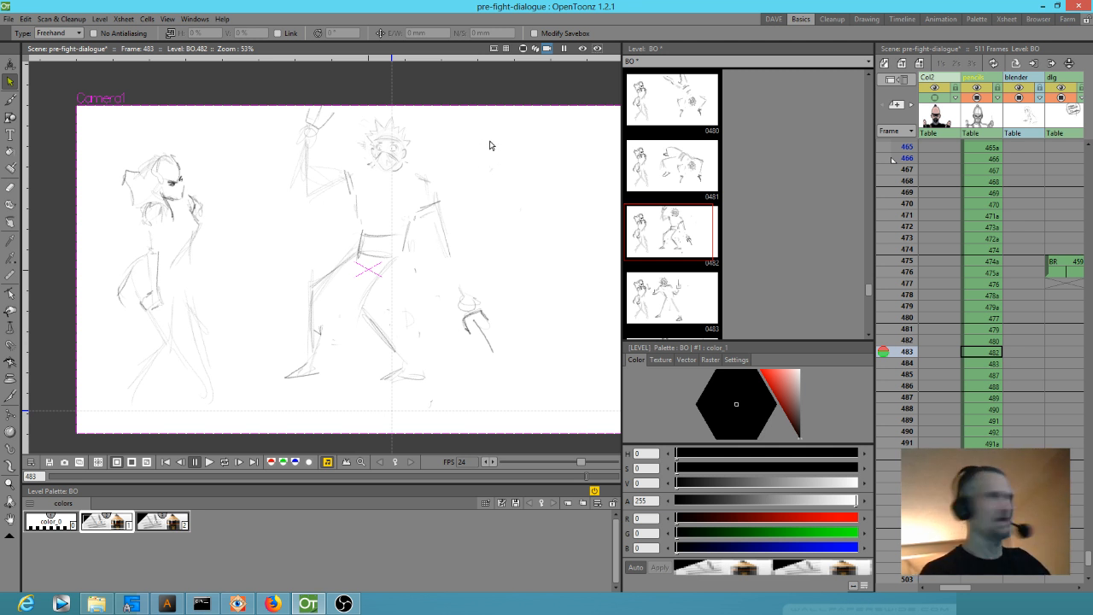
mouse_move(503, 170)
left_mouse_down()
mouse_move(277, 111)
mouse_move(319, 397)
mouse_move(521, 358)
mouse_move(500, 108)
mouse_move(267, 144)
mouse_move(326, 412)
mouse_move(345, 405)
left_mouse_up()
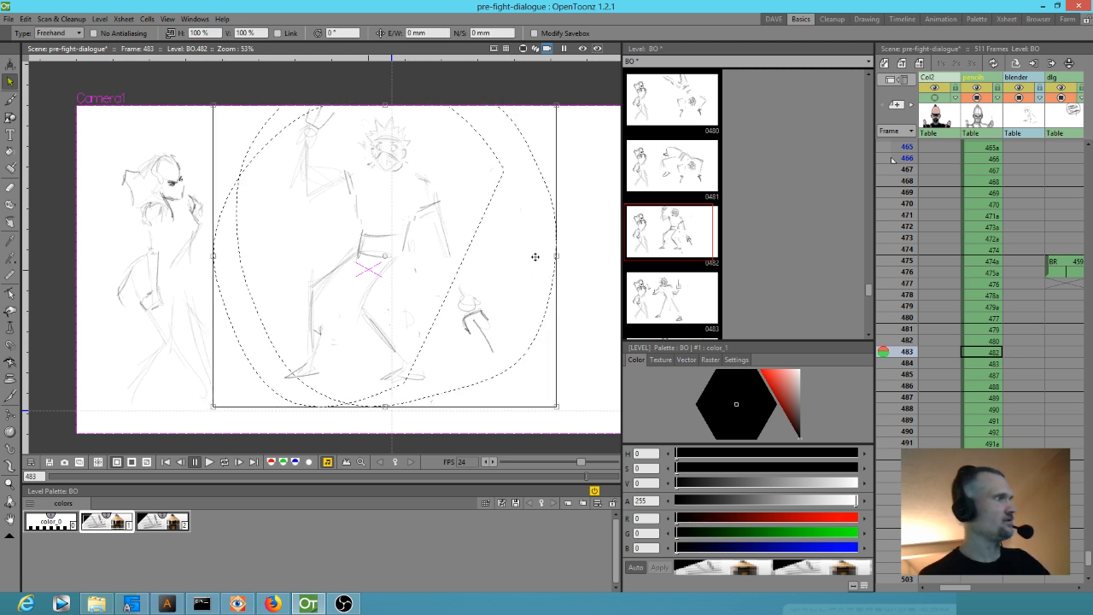
left_click(587, 244)
mouse_move(521, 144)
left_mouse_down()
mouse_move(492, 108)
mouse_move(419, 86)
mouse_move(311, 89)
mouse_move(227, 202)
mouse_move(231, 318)
mouse_move(304, 396)
mouse_move(441, 388)
mouse_move(531, 345)
mouse_move(572, 245)
mouse_move(486, 139)
left_mouse_up()
left_click_drag(475, 311, 476, 343)
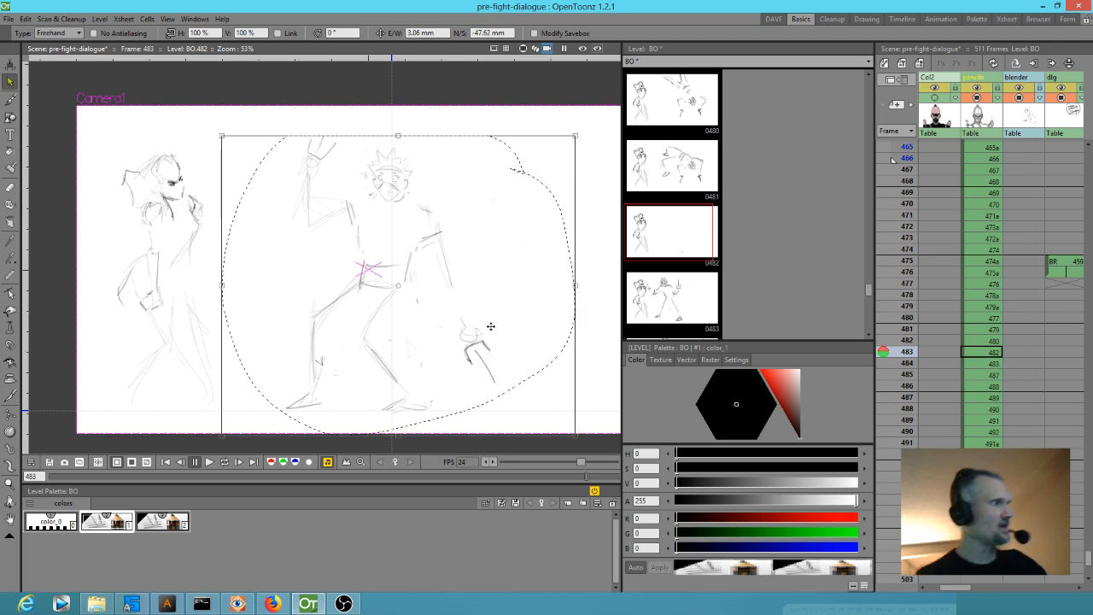
Step: Flip back and forth through frames 480 to 485 to compare the spiky-haired figure's position and size between drawings
key("comma")
key("period")
key("comma")
key("comma")
key("comma")
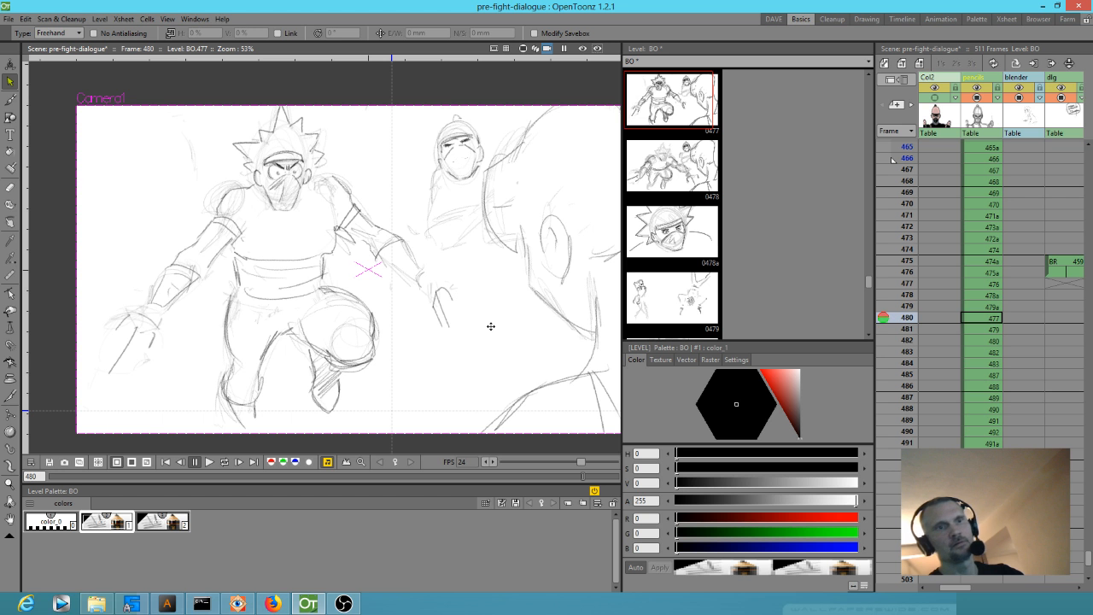
key("period")
key("period")
key("period")
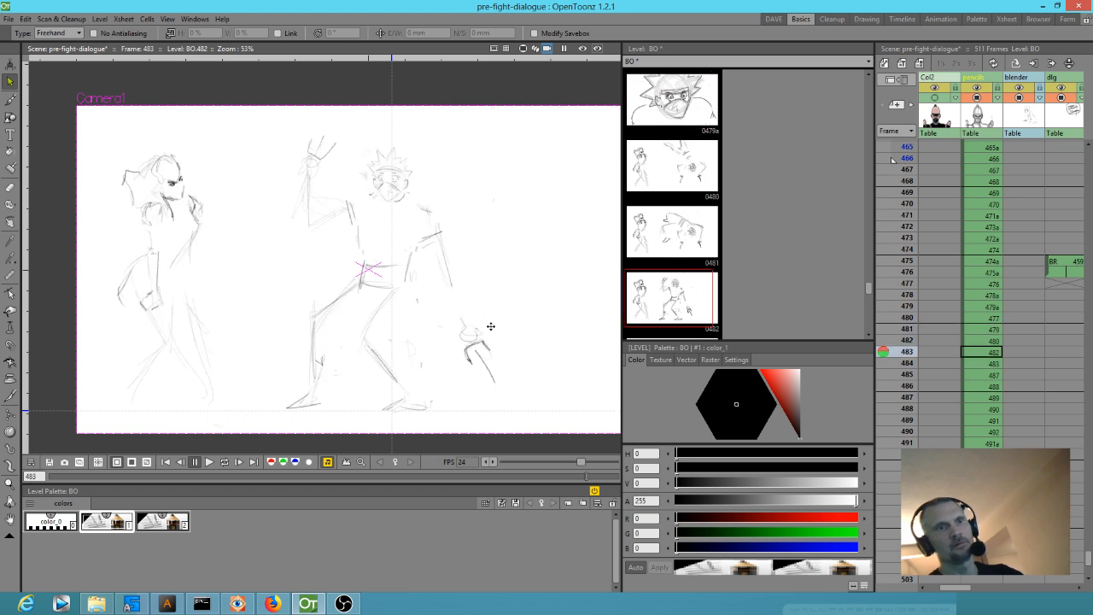
key("period")
key("comma")
key("period")
key("comma")
key("period")
key("period")
key("comma")
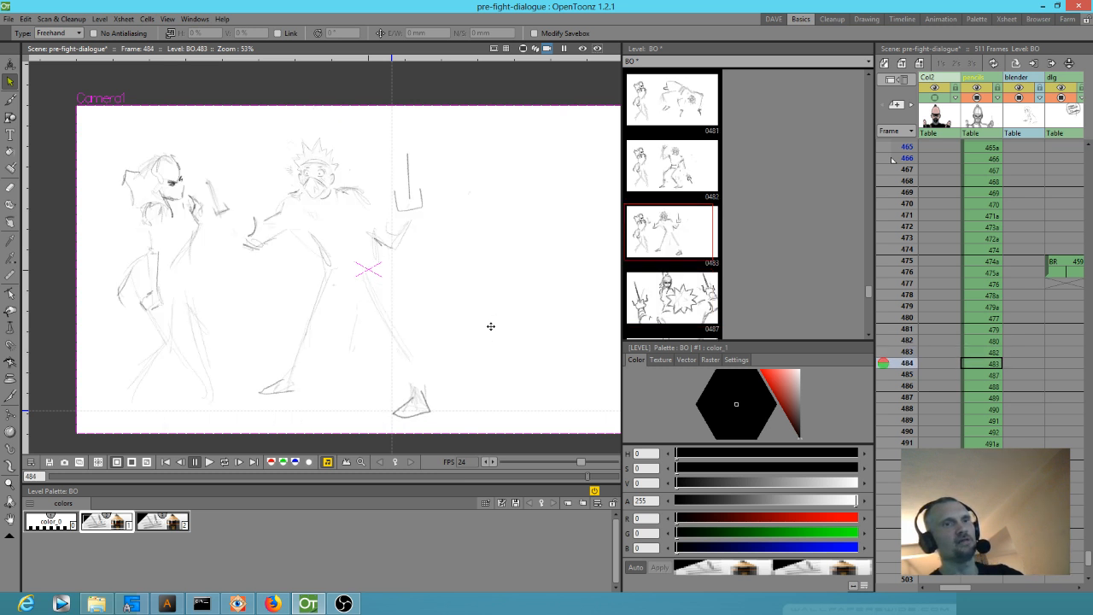
key("comma")
key("period")
key("period")
key("comma")
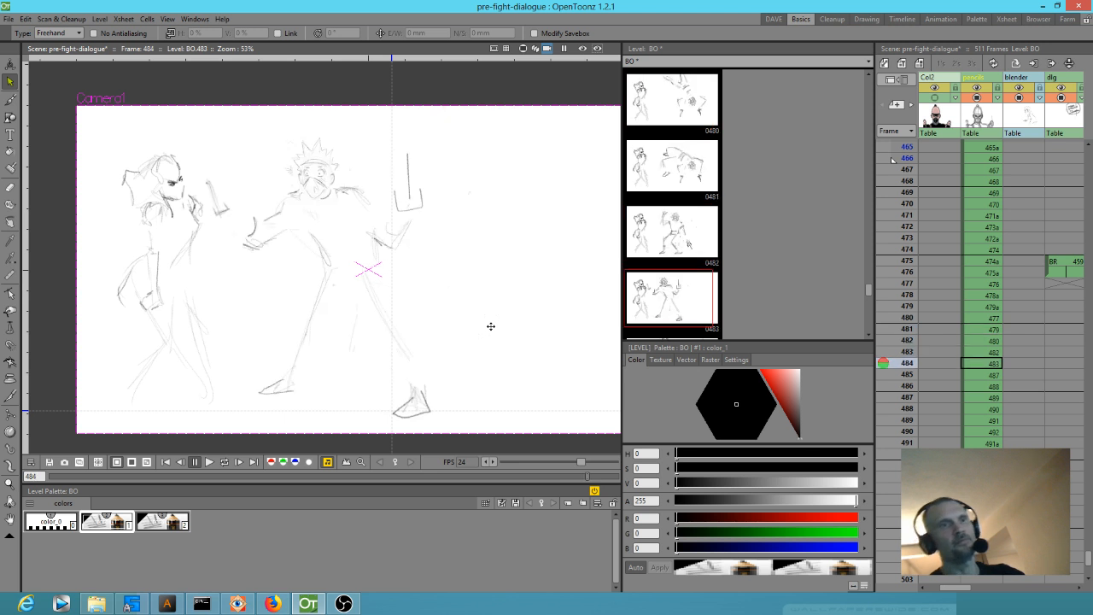
key("period")
key("comma")
key("comma")
key("period")
key("period")
key("period")
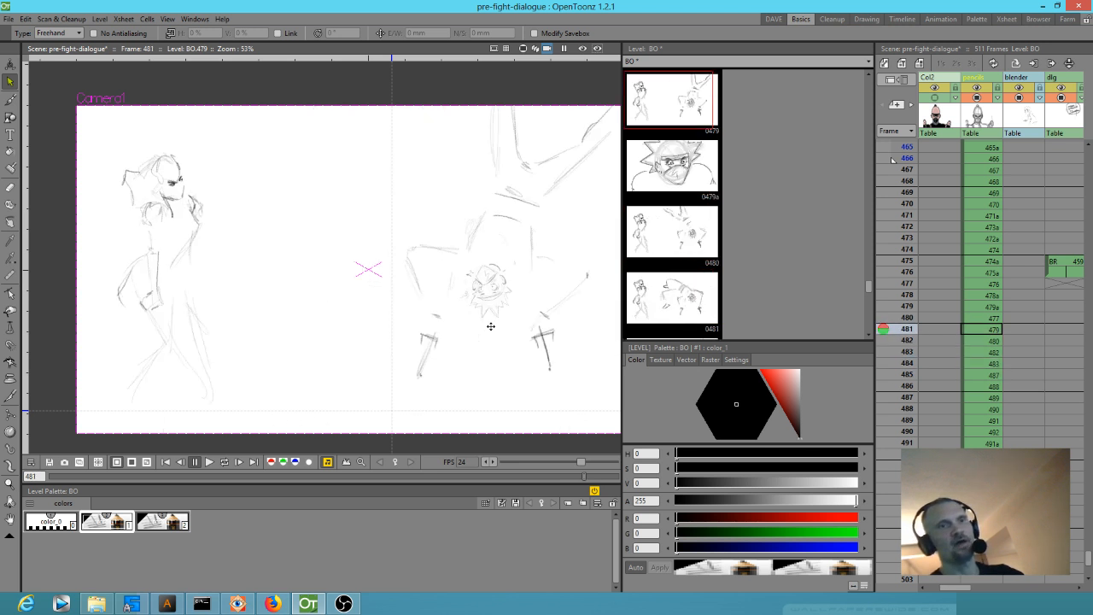
key("comma")
key("comma")
key("period")
key("comma")
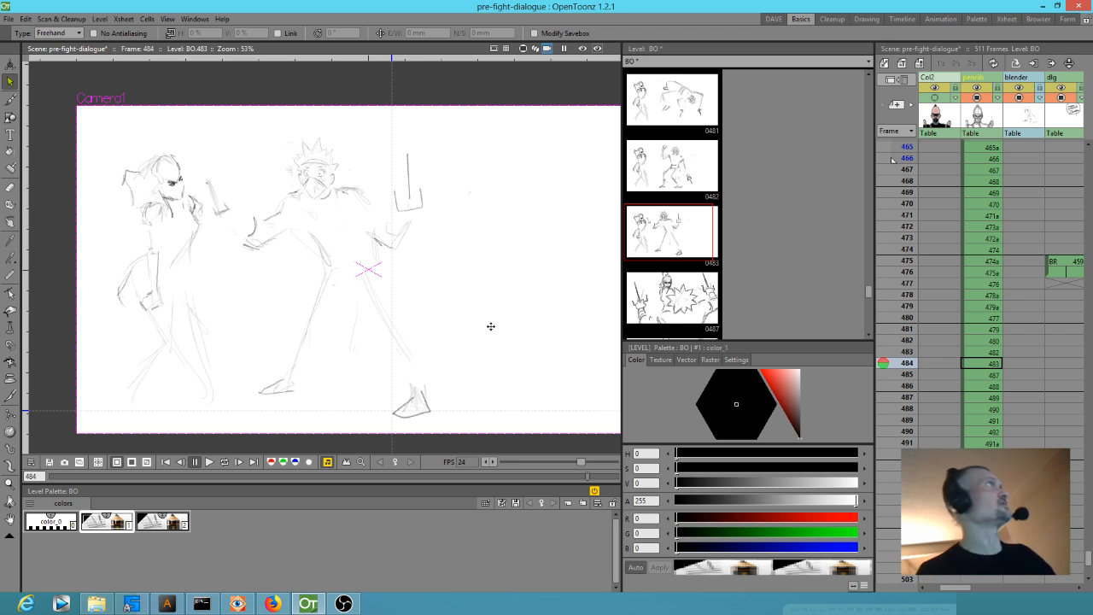
key("period")
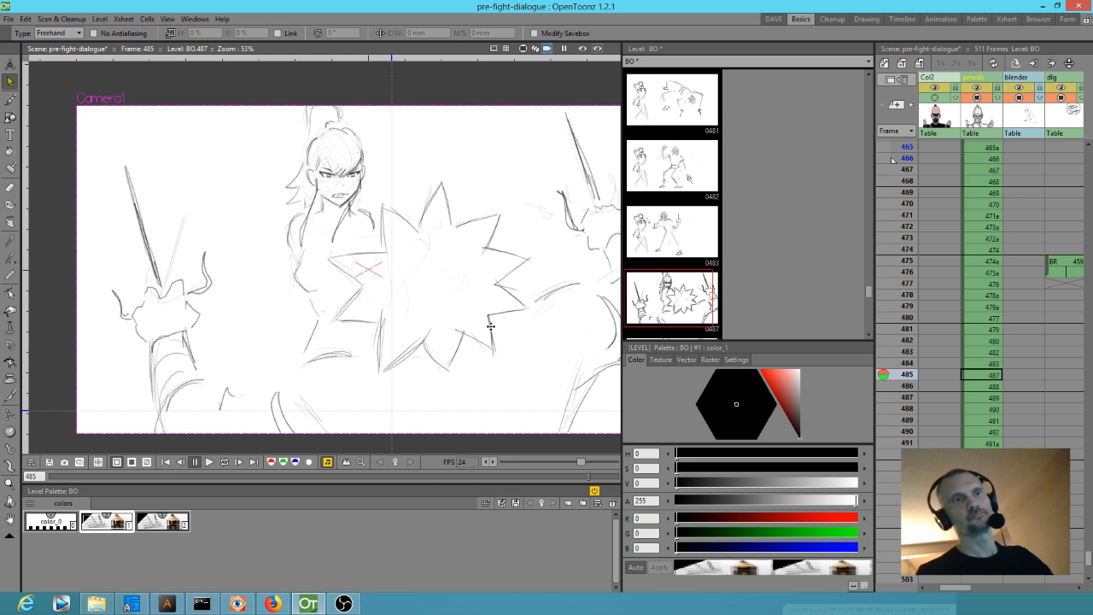
key("comma")
key("period")
key("comma")
key("comma")
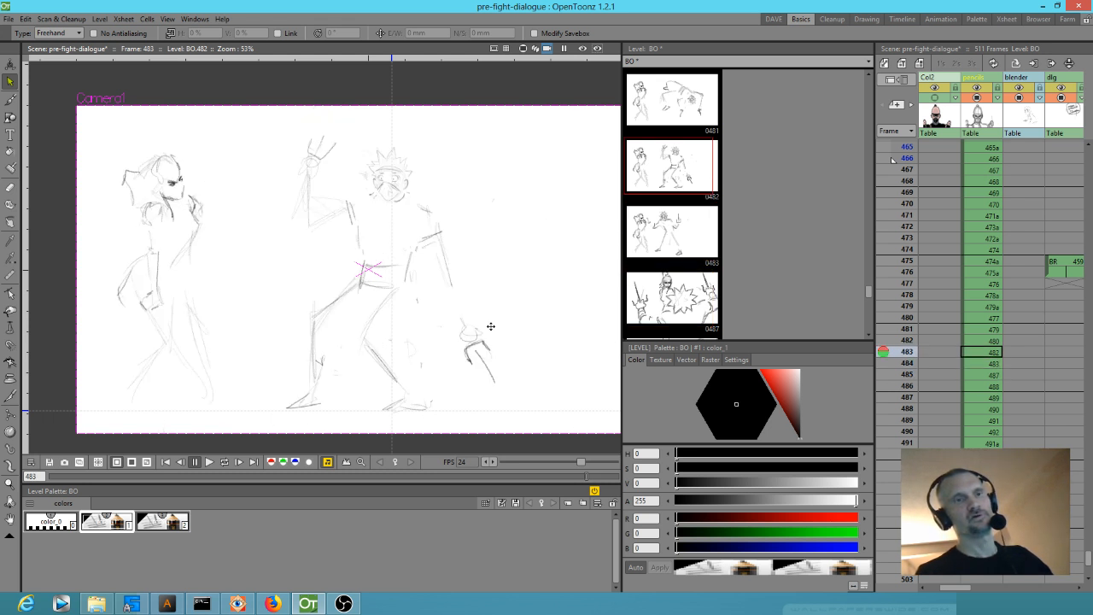
key("comma")
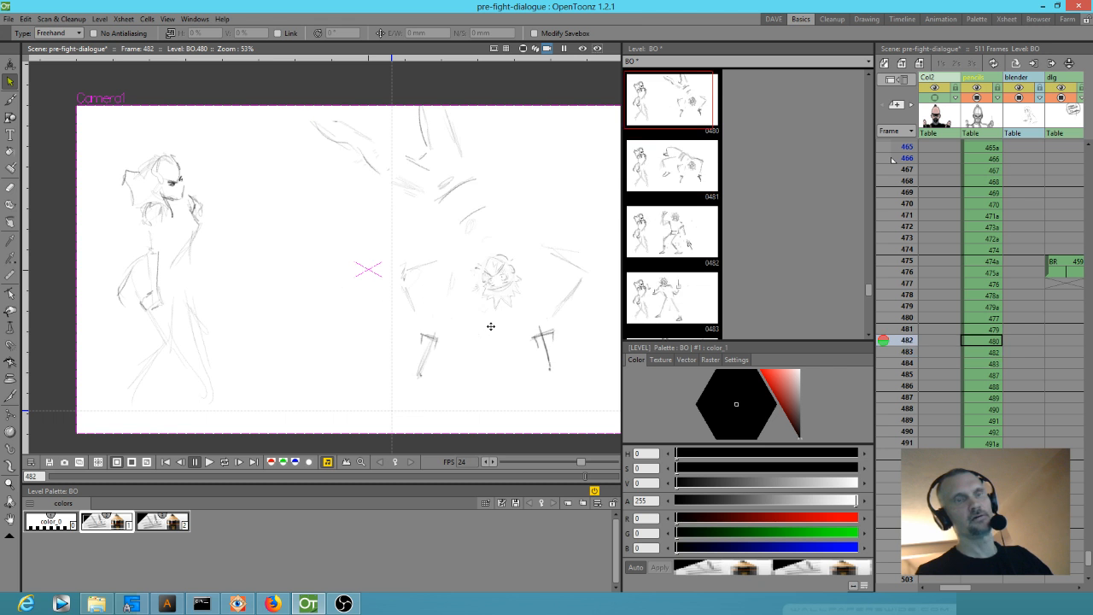
key("comma")
key("comma")
key("comma")
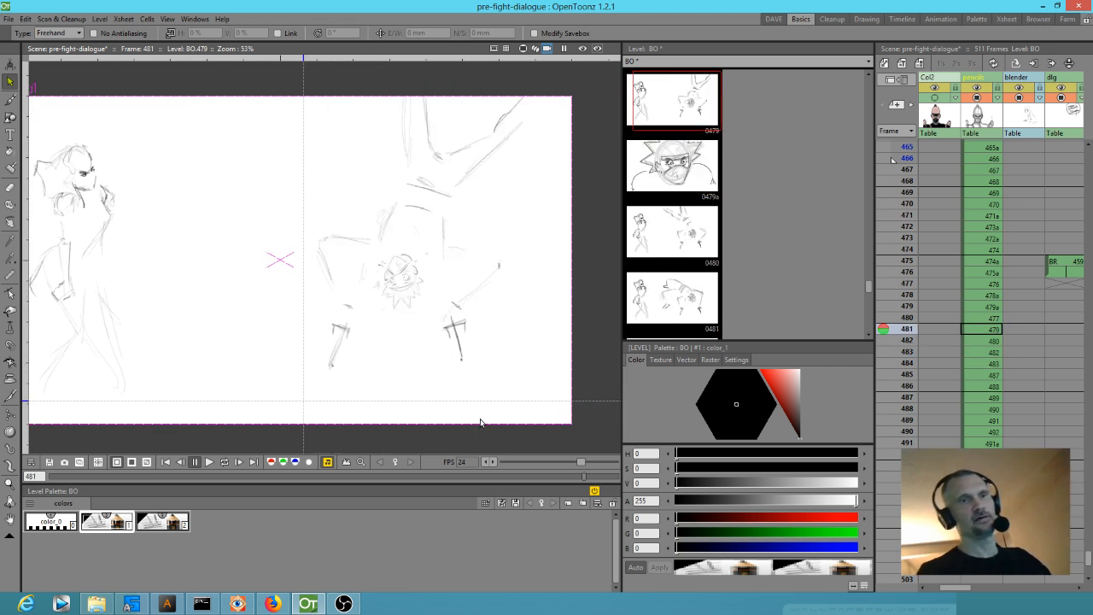
key("comma")
key("period")
key("period")
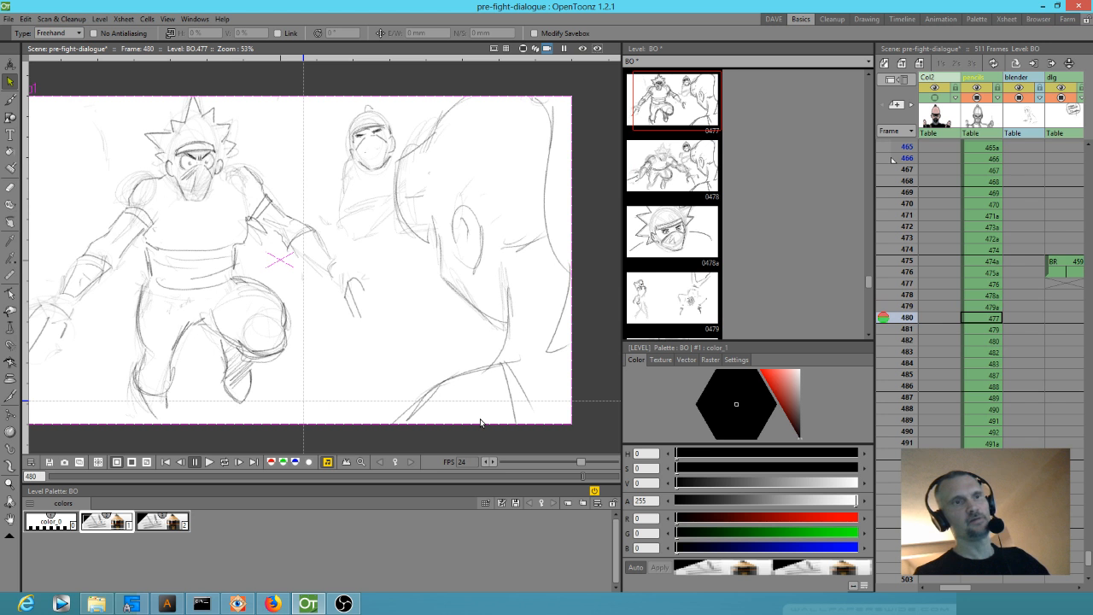
key("period")
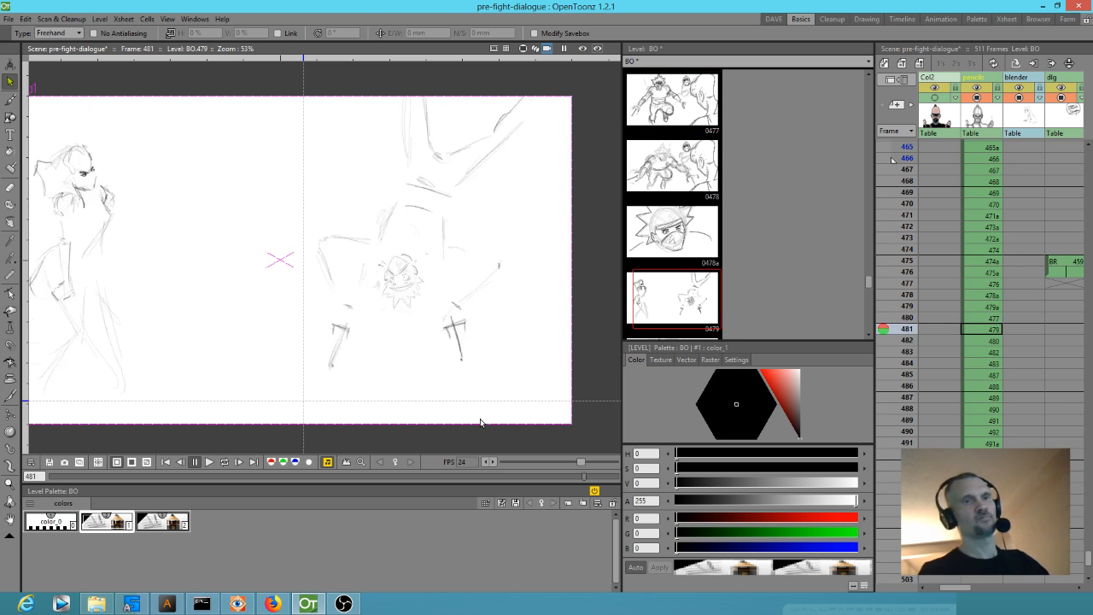
key("period")
key("period")
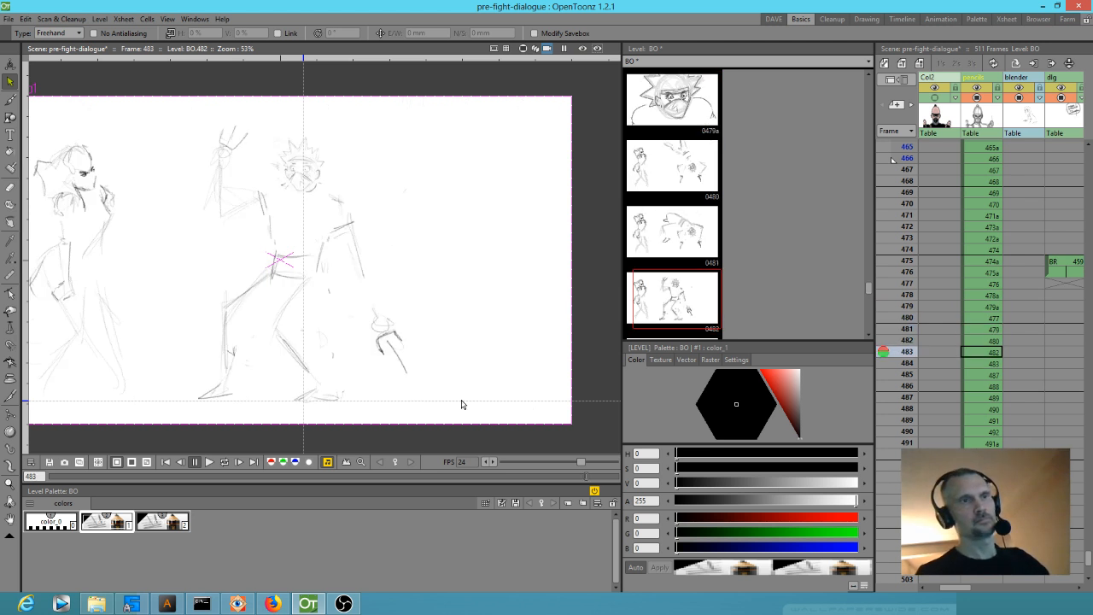
Step: Freehand-select the upside-down spiky-haired figure on frame 482, scale it to 92.32% and offset it by 20.48 mm E/W and 18.86 mm N/S
key("comma")
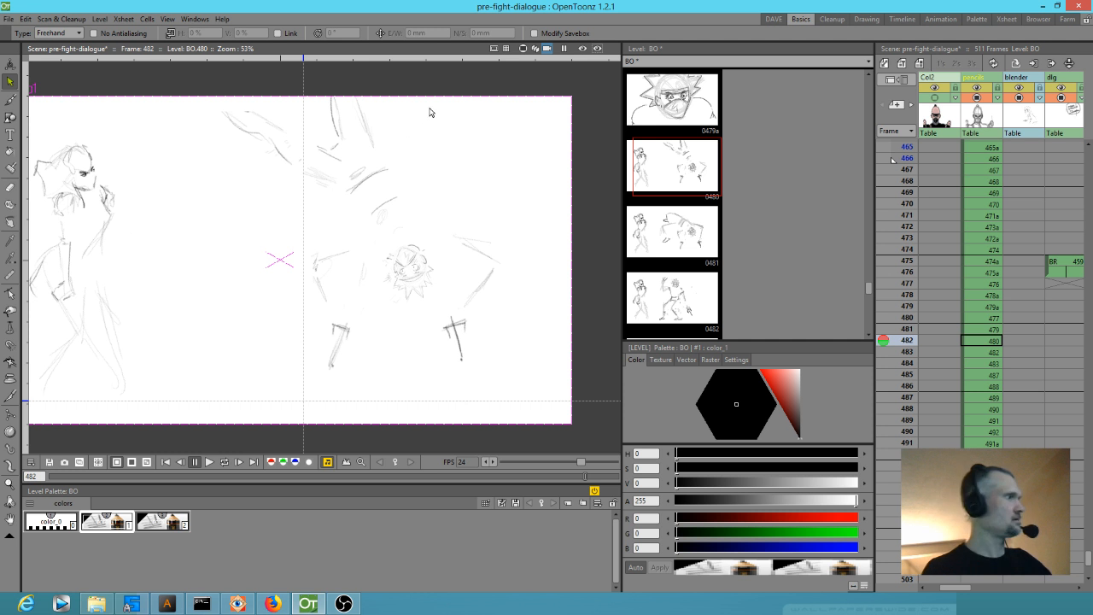
mouse_move(430, 124)
left_mouse_down()
mouse_move(342, 83)
mouse_move(197, 116)
mouse_move(208, 303)
left_mouse_up()
mouse_move(228, 339)
left_mouse_down()
mouse_move(346, 416)
mouse_move(494, 376)
mouse_move(535, 232)
mouse_move(434, 111)
left_mouse_up()
left_click_drag(537, 95, 511, 120)
left_click_drag(402, 283, 414, 271)
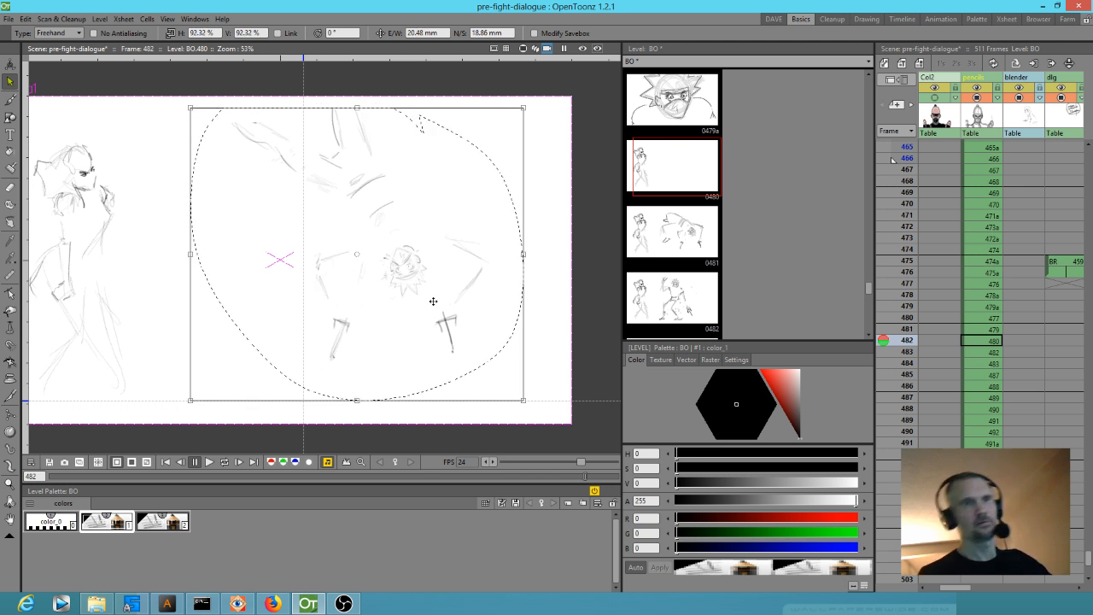
Step: Flip between frames 480 and 484 to compare the rescaled upside-down figure on frame 482 with its neighbouring drawings
key("Up")
key("Up")
key("Down")
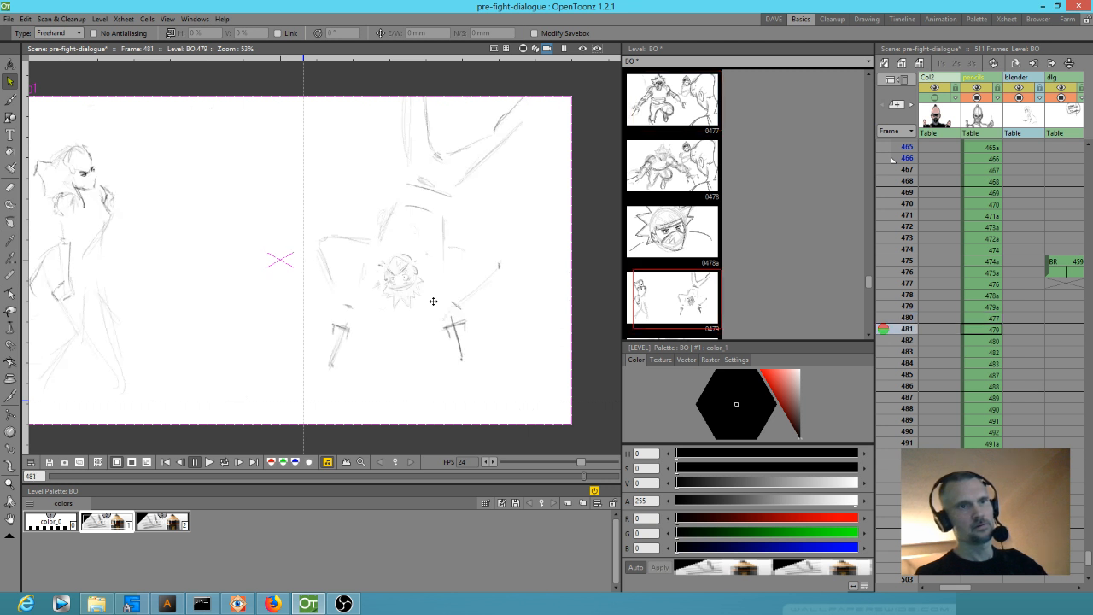
key("Down")
key("Down")
key("Up")
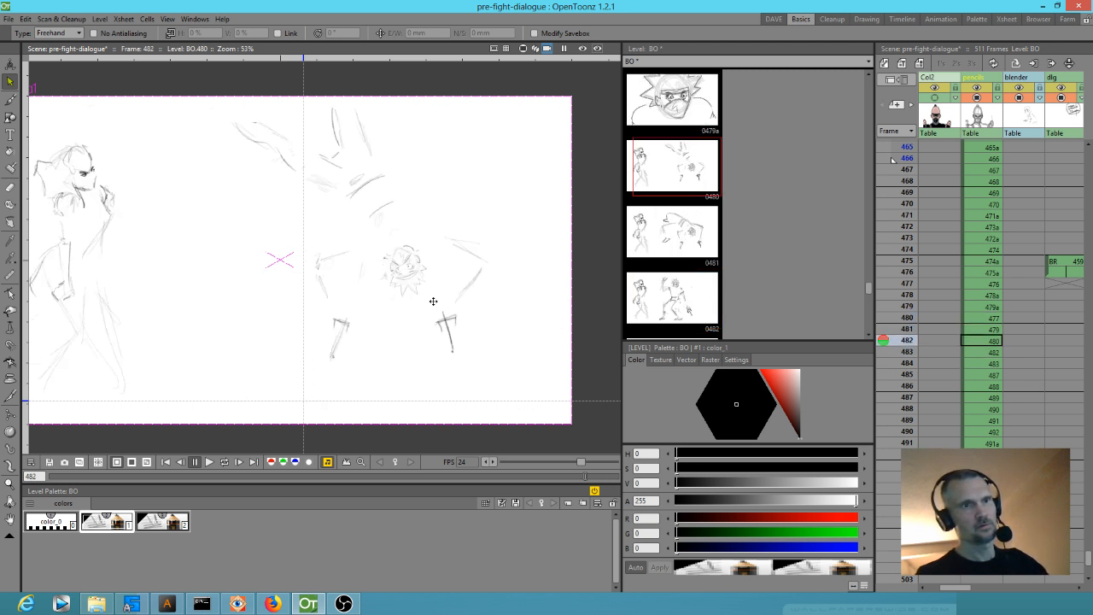
key("Up")
key("Down")
key("Up")
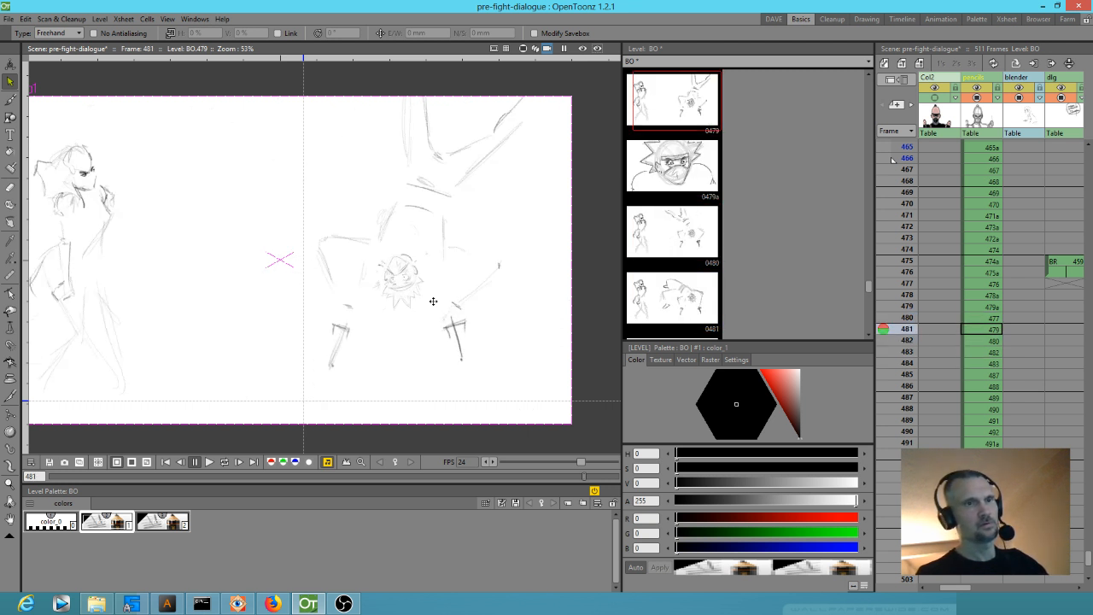
key("Up")
key("Down")
key("Down")
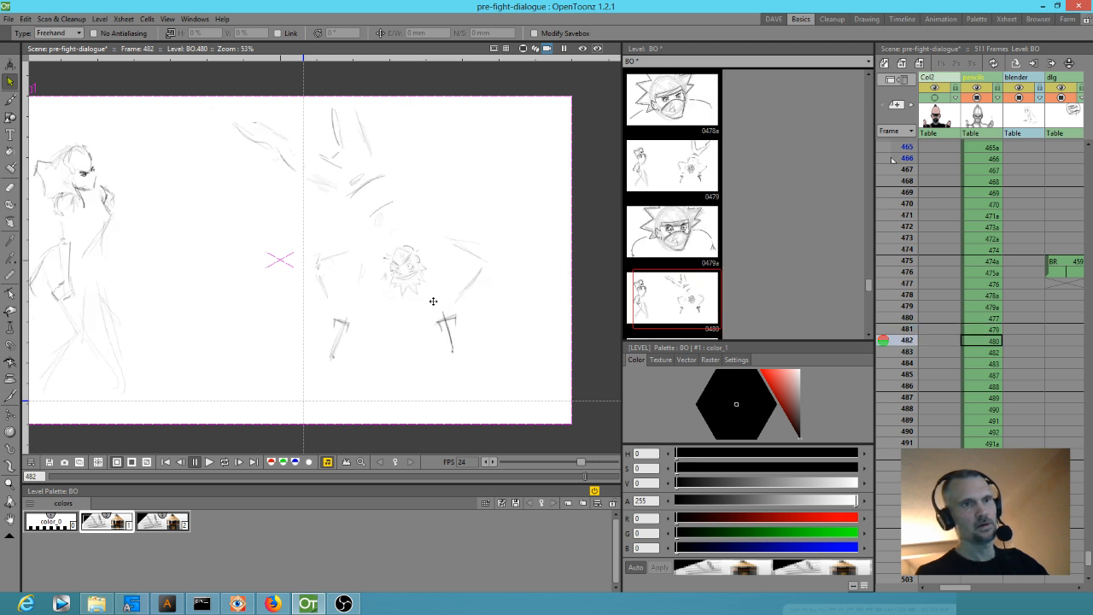
key("Down")
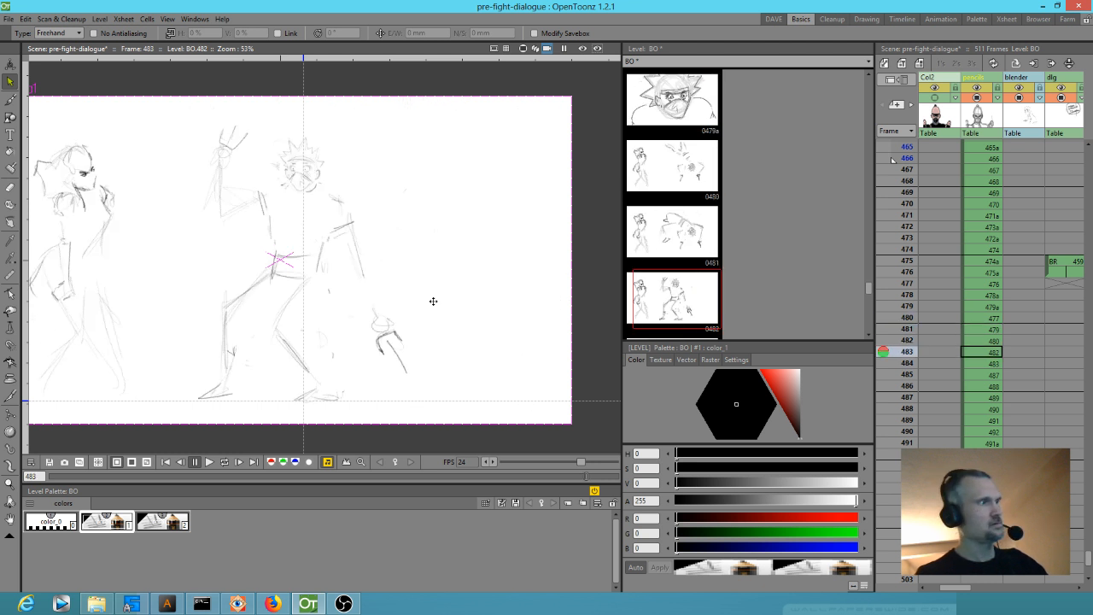
key("Down")
key("Up")
key("Up")
key("Up")
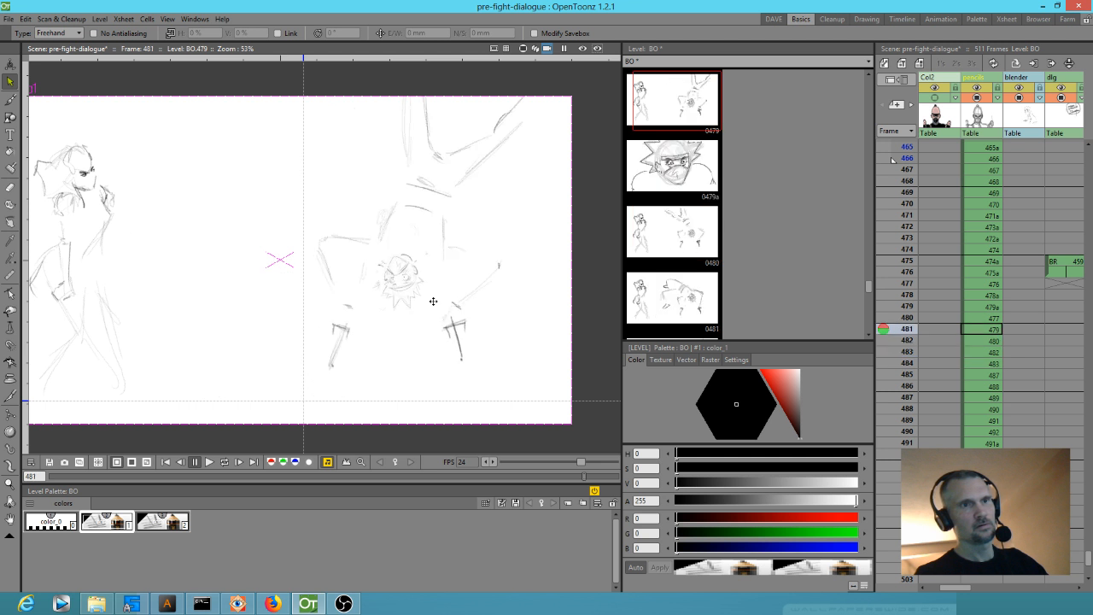
key("Down")
key("Up")
key("Down")
key("Up")
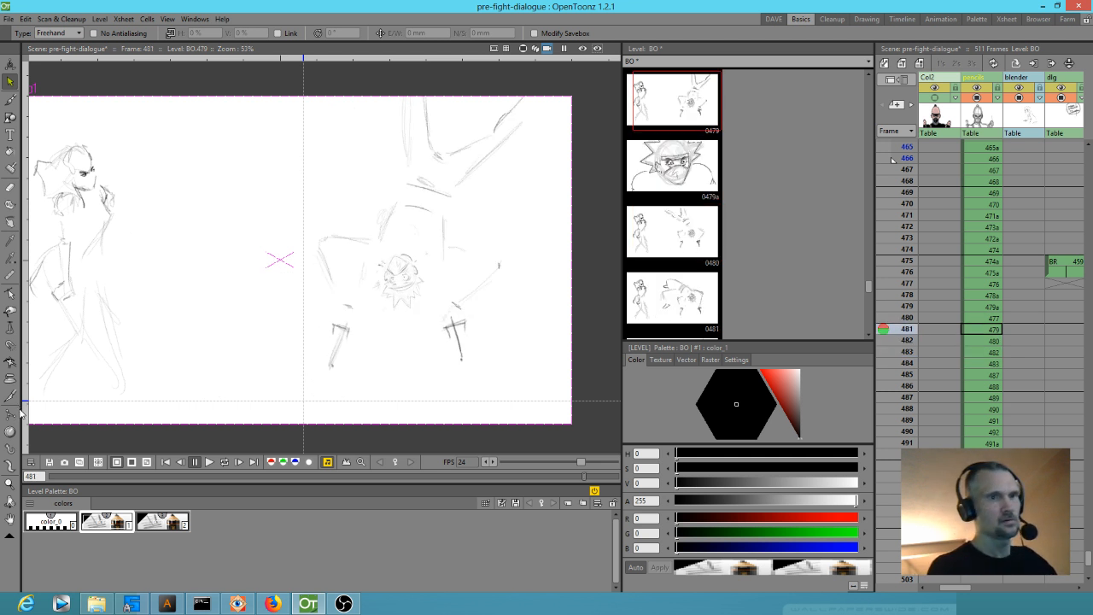
key("Down")
key("Up")
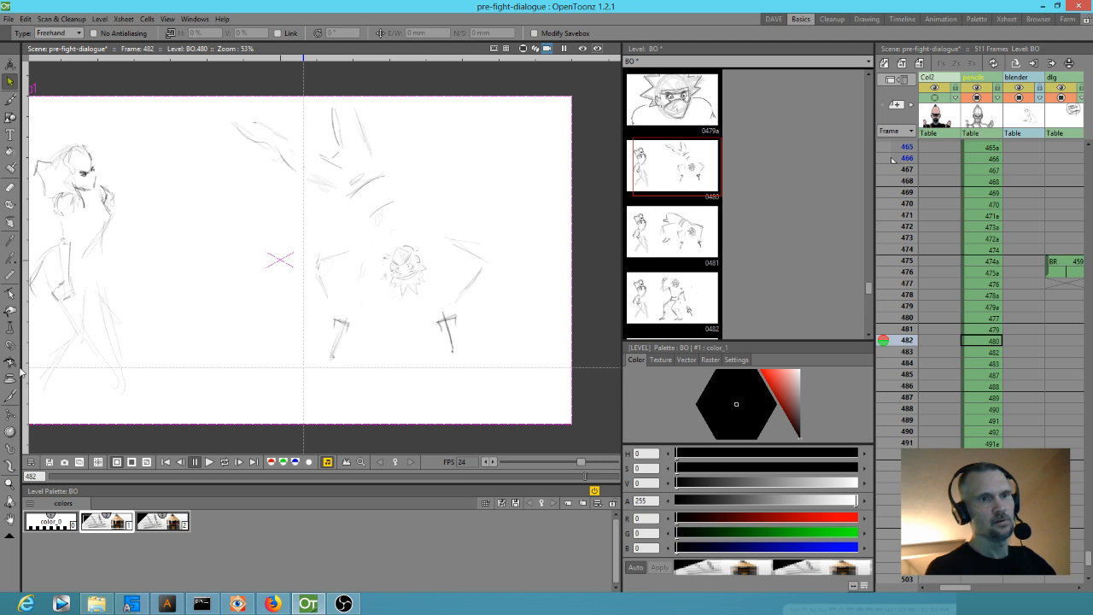
Step: Freehand-select the upside-down figure on frame 482, move it by -1.07 mm E/W and -22.38 mm N/S, and clear the selection
mouse_move(475, 136)
left_mouse_down()
mouse_move(239, 99)
mouse_move(317, 407)
mouse_move(527, 205)
mouse_move(523, 192)
left_mouse_up()
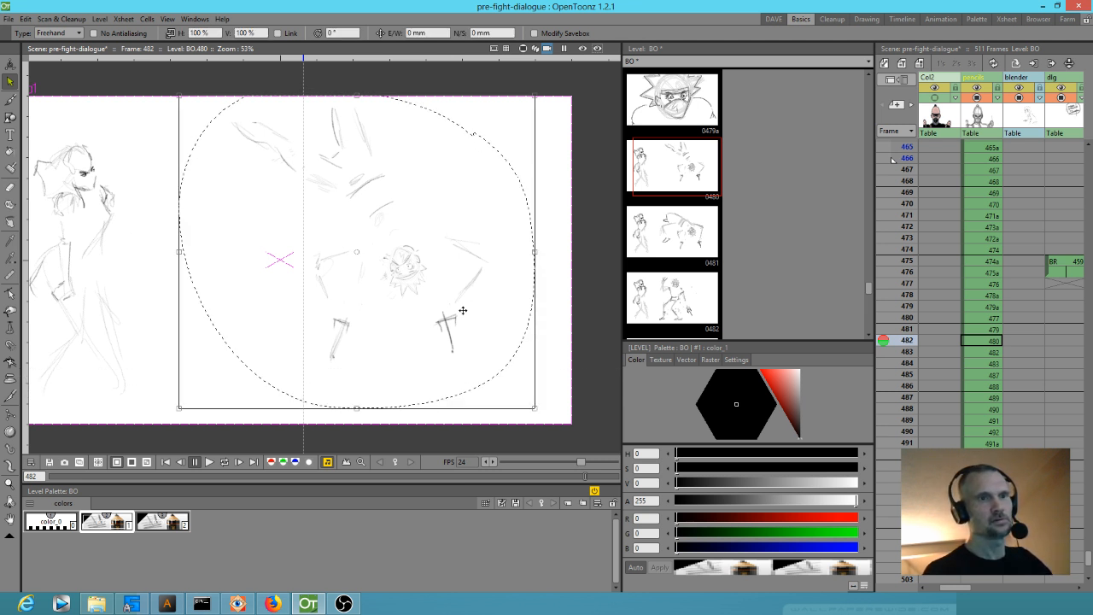
left_click_drag(451, 320, 449, 334)
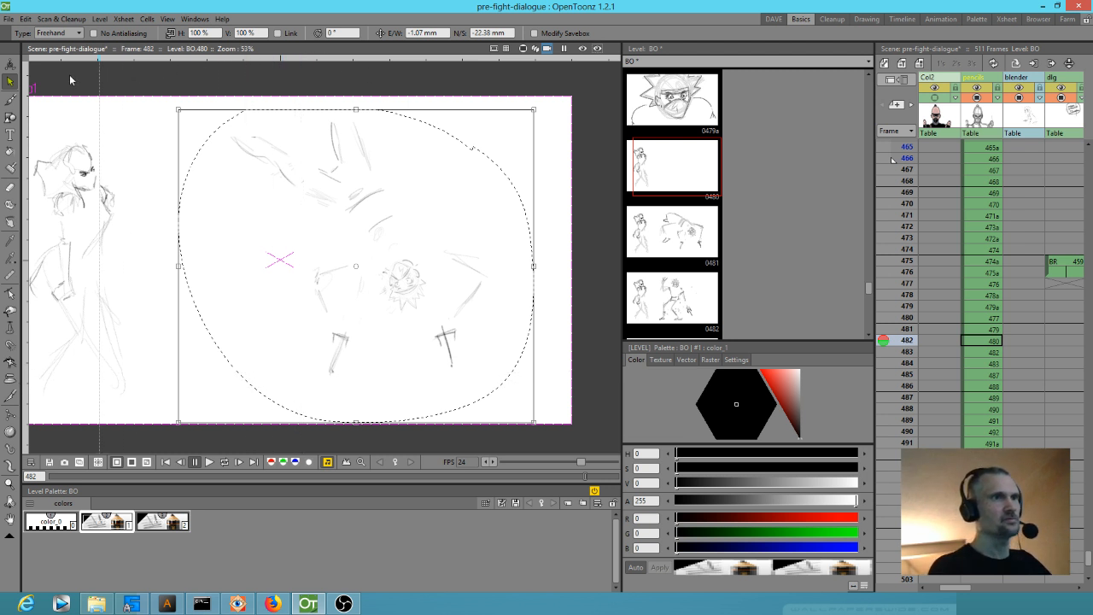
left_click(584, 396)
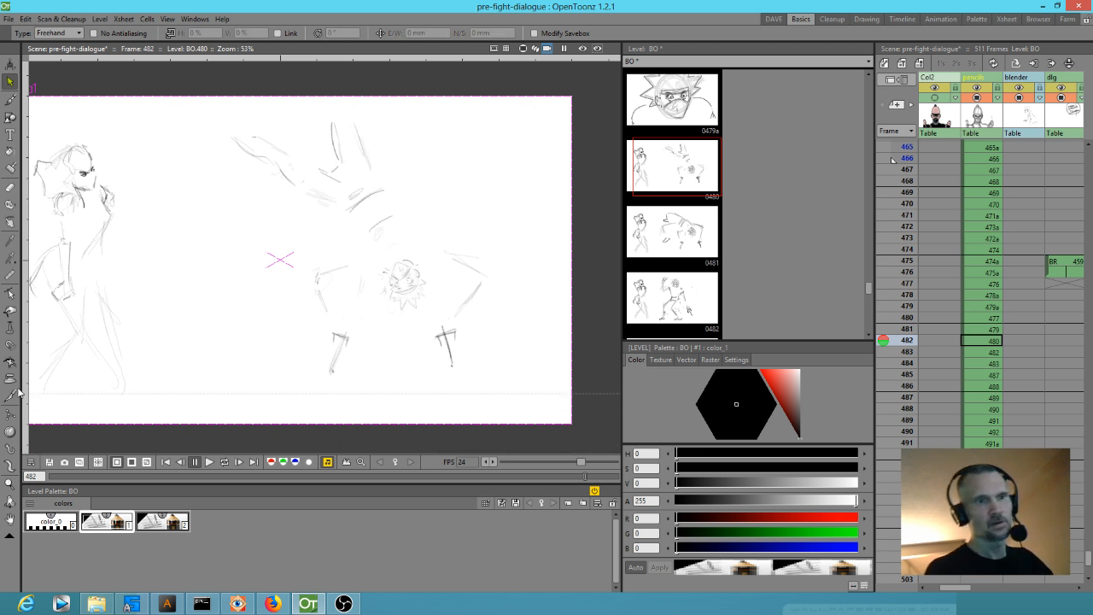
Step: Raise the horizontal guide to weapon-tip height and align frame 481's upside-down figure to it, moving it -14.82 mm E/W and -10.34 mm N/S and shrinking it slightly
left_click_drag(24, 423, 60, 378)
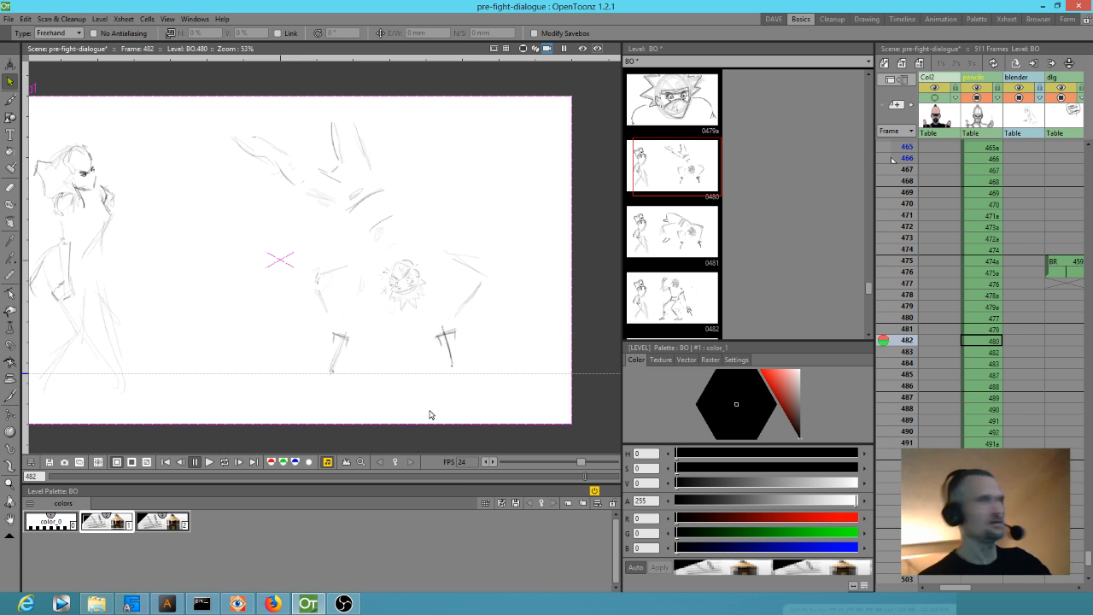
key("comma")
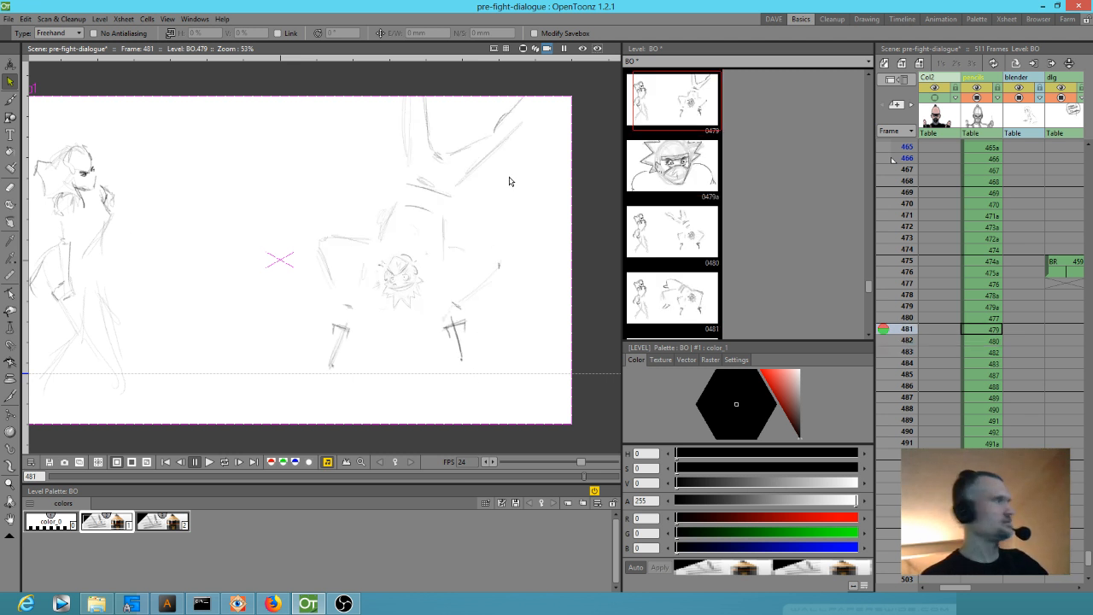
mouse_move(557, 89)
left_mouse_down()
mouse_move(474, 73)
mouse_move(279, 184)
mouse_move(274, 364)
mouse_move(564, 186)
left_mouse_up()
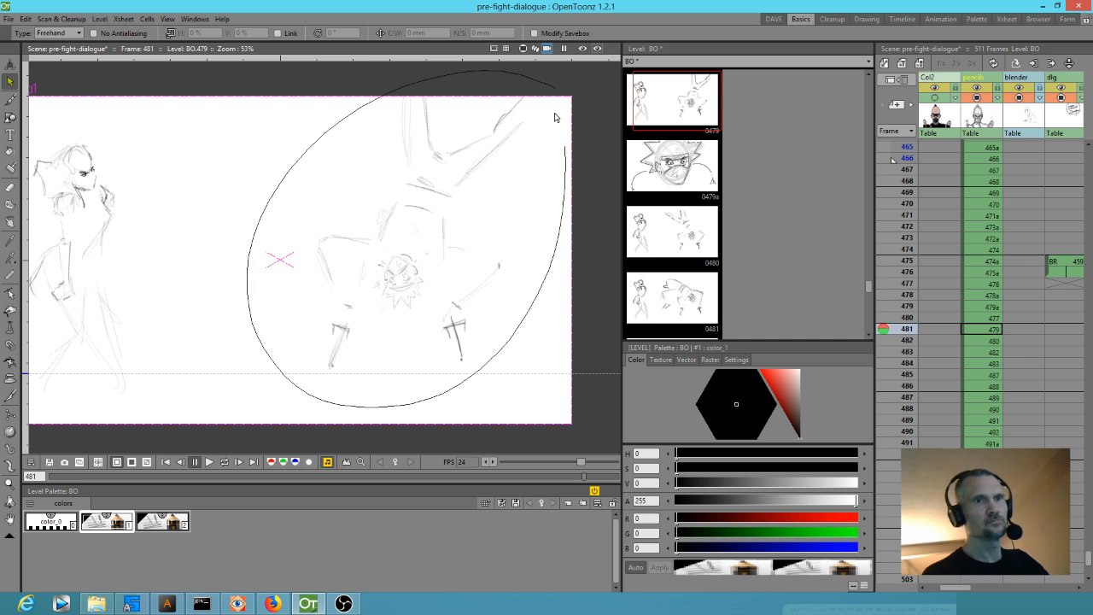
left_click_drag(564, 146, 508, 94)
left_click_drag(454, 328, 444, 337)
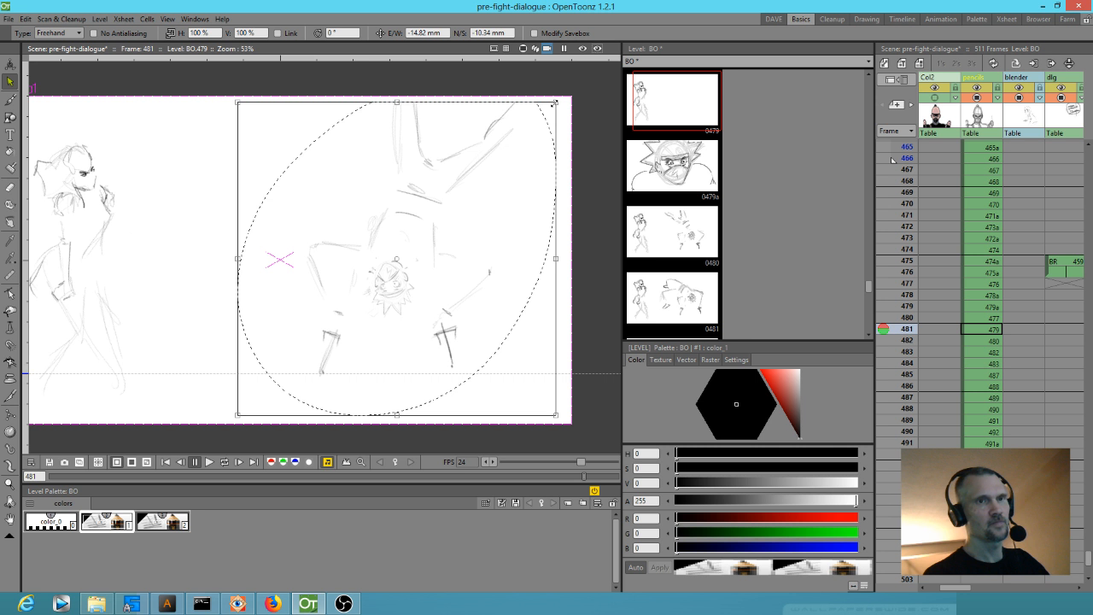
mouse_move(555, 102)
left_mouse_down()
mouse_move(519, 137)
mouse_move(535, 119)
left_mouse_up()
left_click(517, 193)
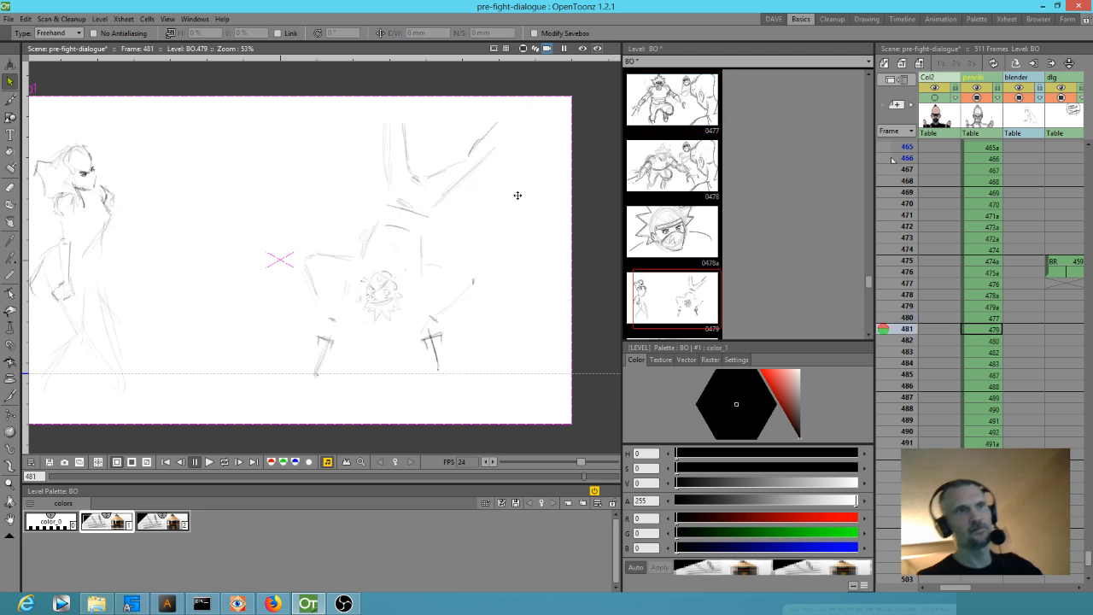
Step: Flip back and forth through frames 480 to 485 to compare the adjusted upside-down figure on frame 481 with its neighbouring drawings
key("Down")
key("Down")
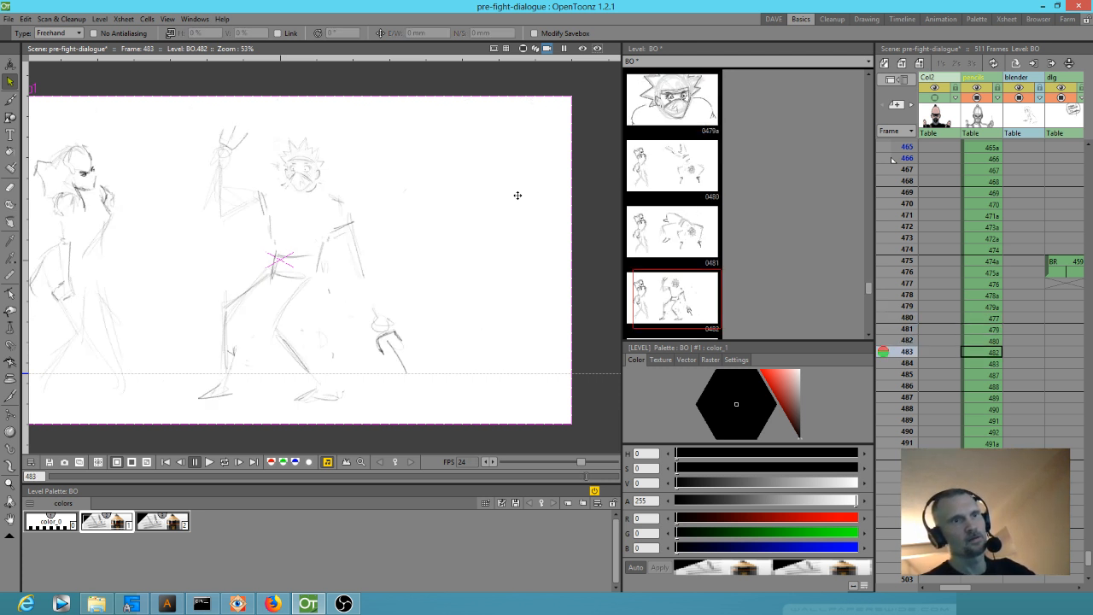
key("Up")
key("Up")
key("Up")
key("Down")
key("Down")
key("Down")
key("Down")
key("Up")
key("Up")
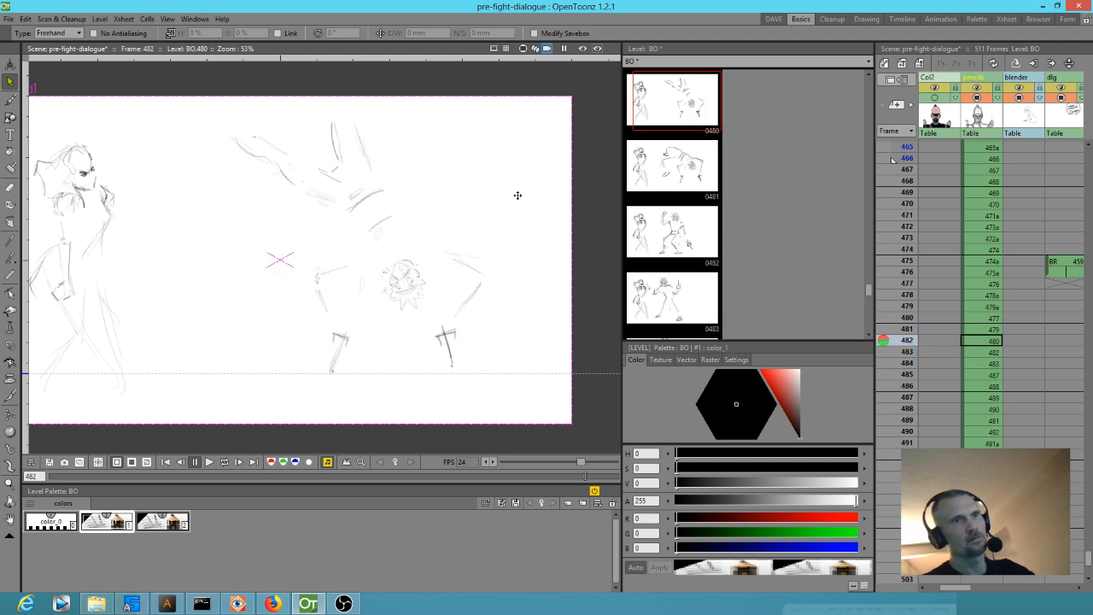
key("Up")
key("Down")
key("Down")
key("Down")
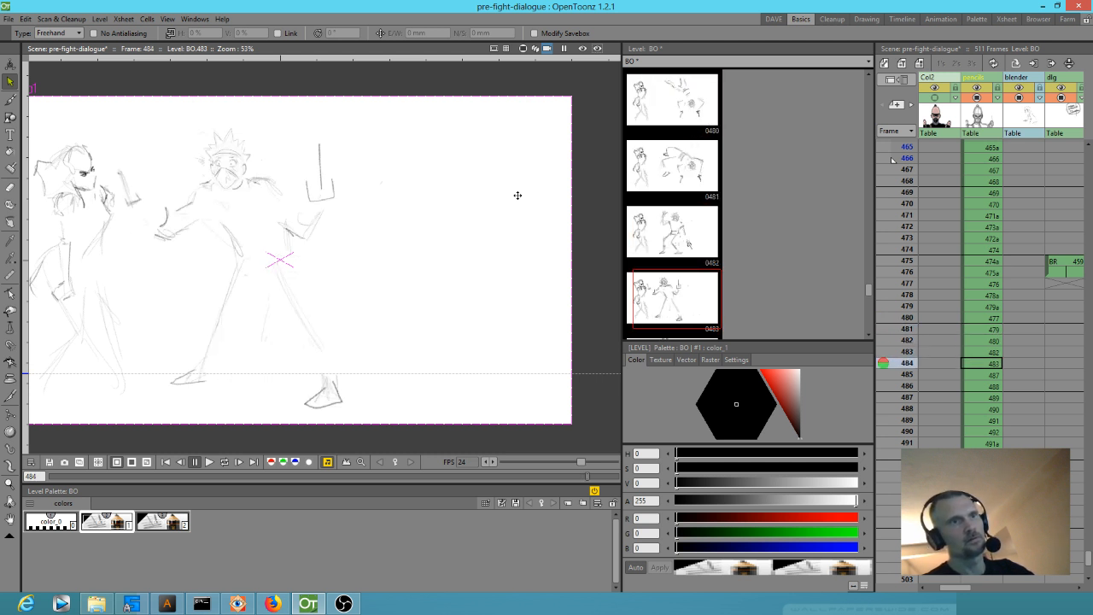
key("Down")
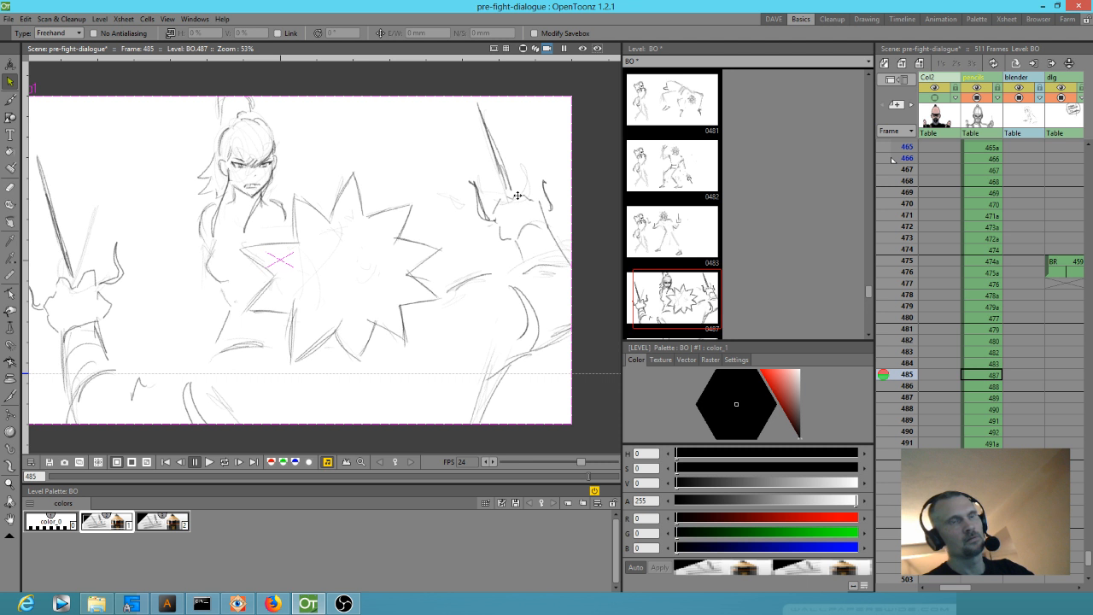
key("Up")
key("Up")
key("Up")
key("Up")
key("Up")
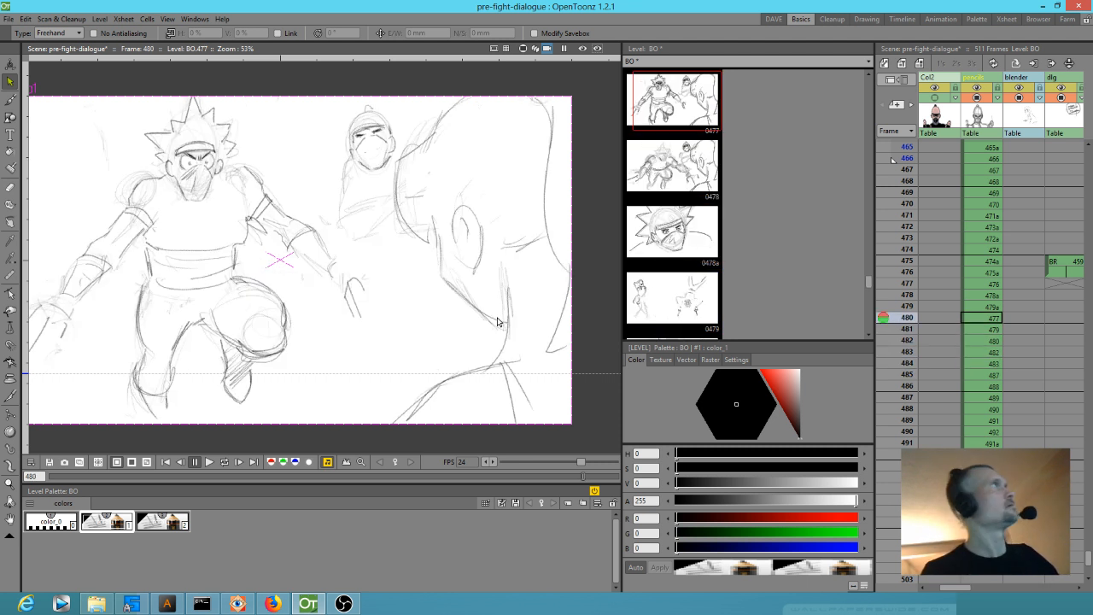
Step: Brush firmer pencil lines over the rough standing woman on frame 481, defining her shoulder, arms, dress and upper legs
key("Down")
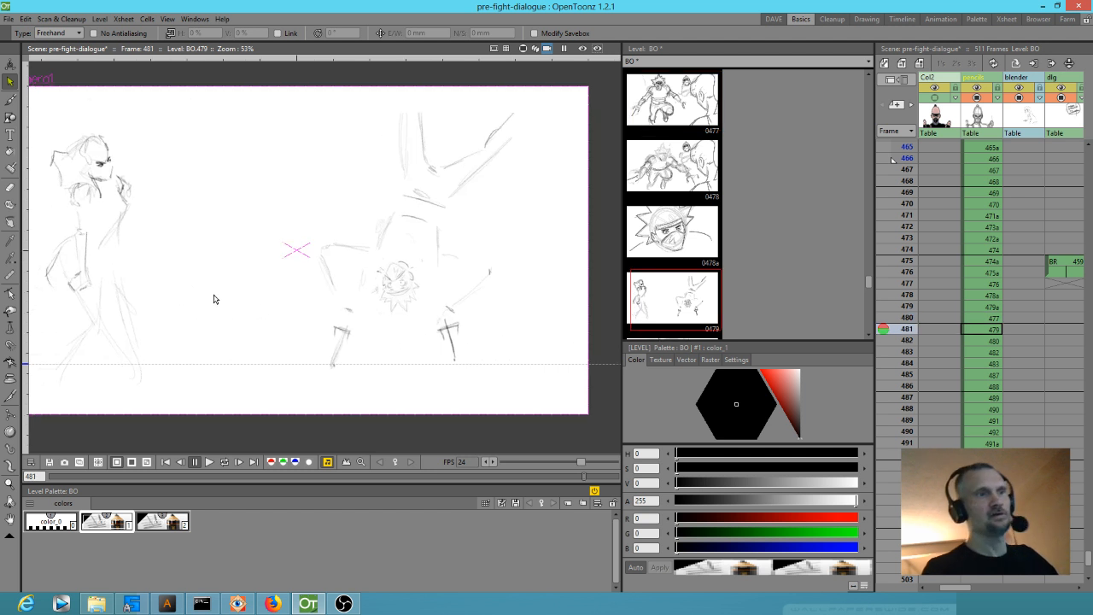
left_click_drag(212, 300, 371, 285)
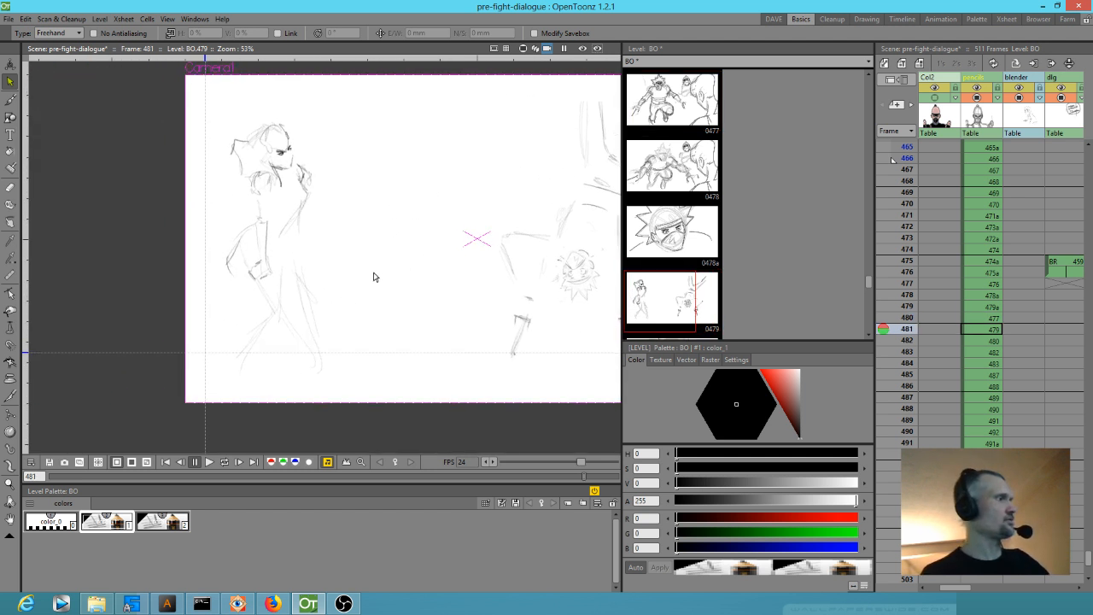
key("shift+space")
left_click_drag(331, 278, 422, 326)
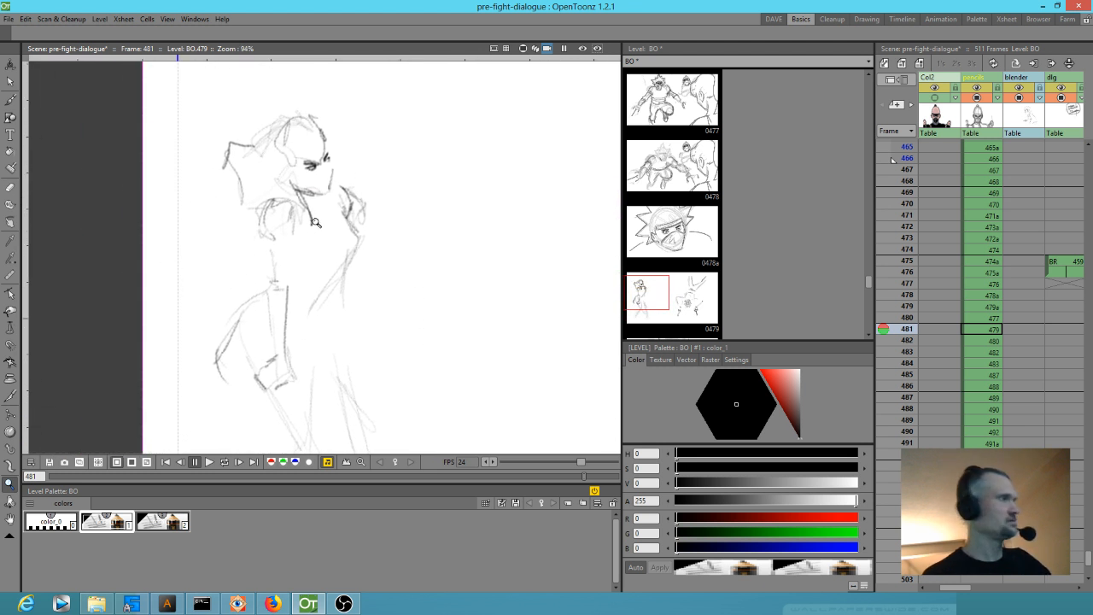
key("b")
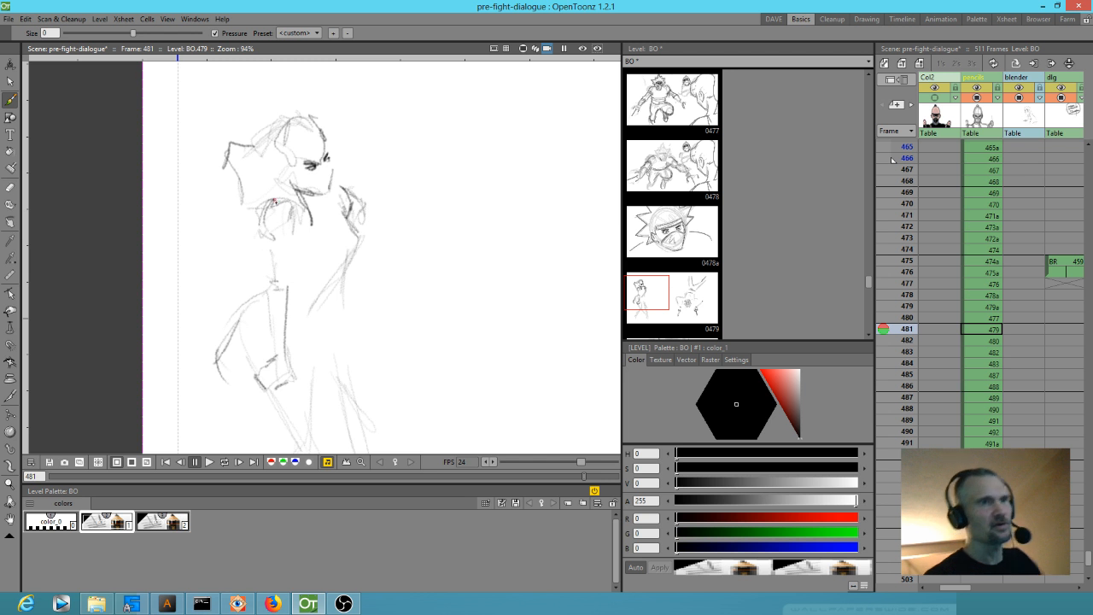
mouse_move(281, 200)
left_mouse_down()
mouse_move(264, 218)
mouse_move(269, 238)
mouse_move(285, 229)
left_mouse_up()
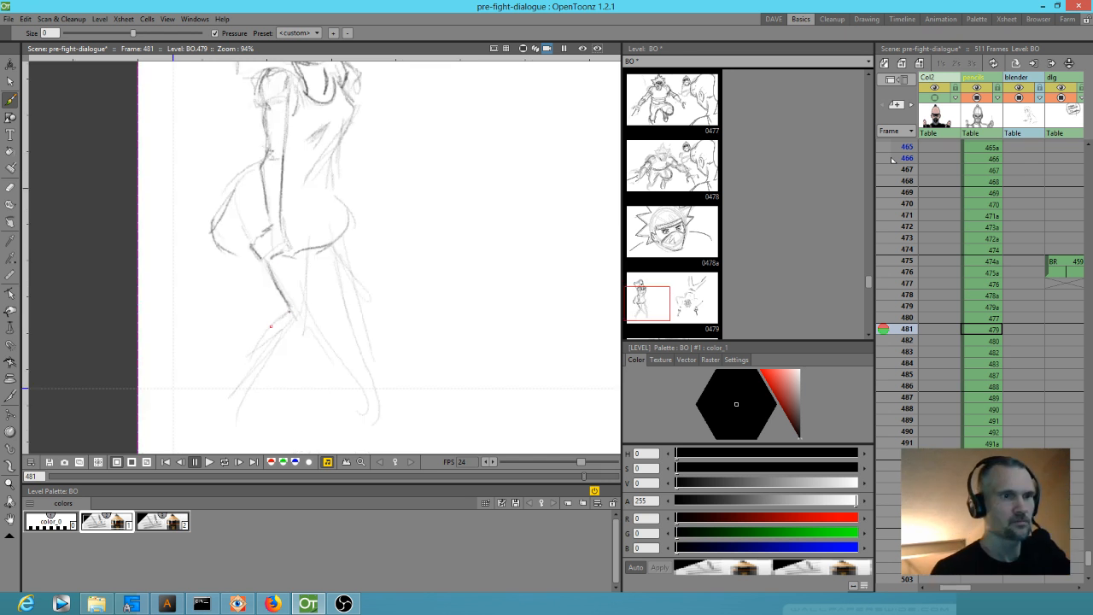
left_click_drag(290, 312, 246, 389)
mouse_move(345, 233)
left_mouse_down()
mouse_move(339, 293)
mouse_move(366, 351)
mouse_move(359, 321)
mouse_move(363, 365)
left_mouse_up()
Step: Flip through frames 474 to 481 to compare the woman's pose, dress and legs in the earlier drawings with frame 481
left_click_drag(430, 314, 372, 355)
scroll(393, 341, "down", 2)
left_click_drag(389, 314, 382, 254)
key("Up")
key("Up")
key("Up")
key("Up")
key("Up")
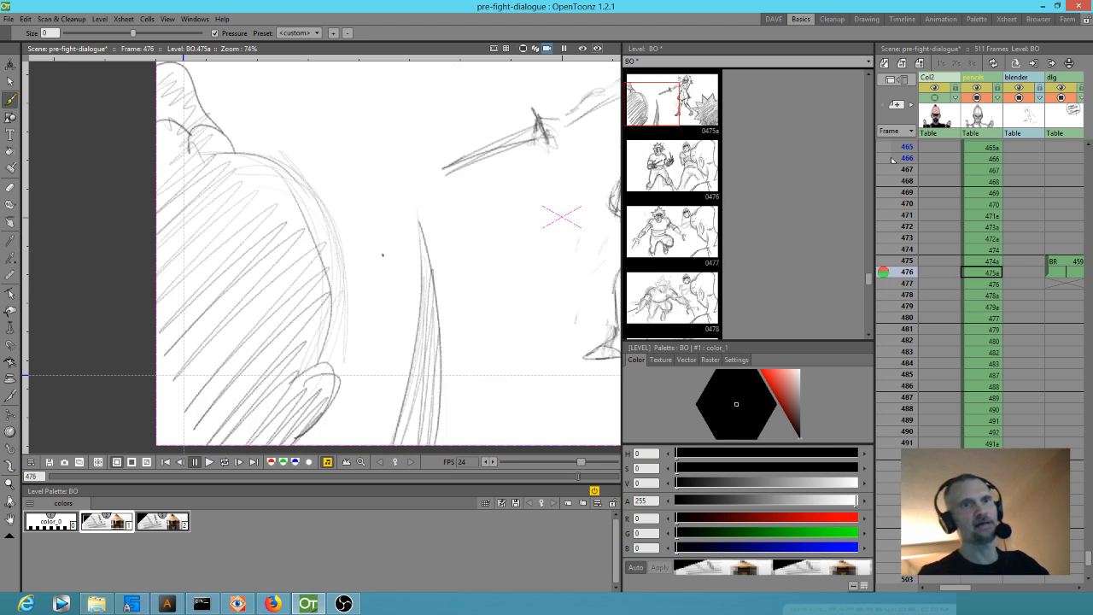
key("Up")
scroll(357, 241, "down", 3)
left_click_drag(374, 202, 270, 204)
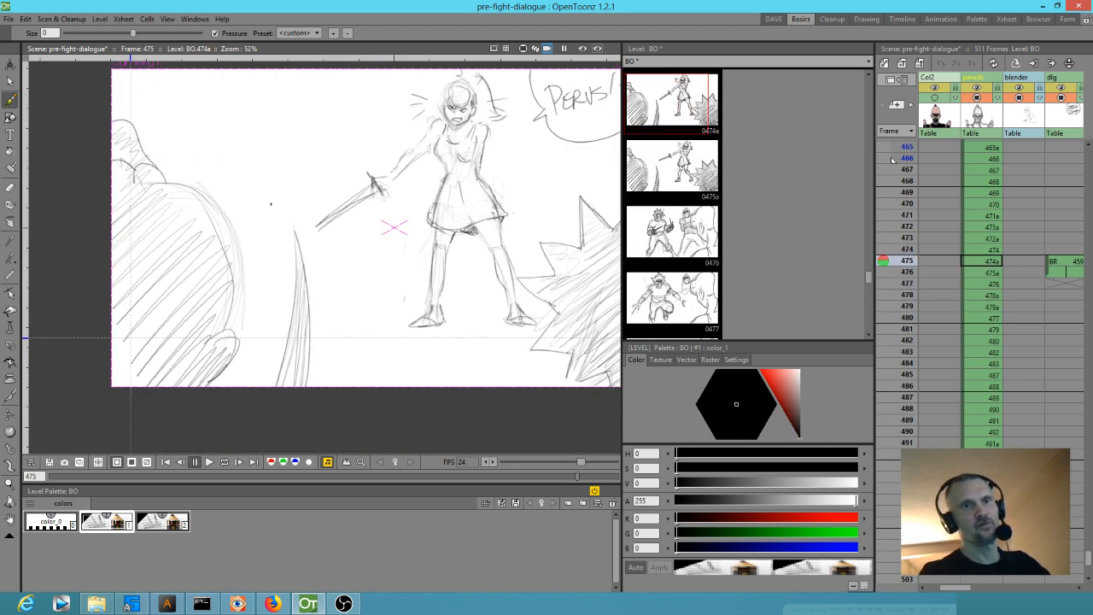
key("Up")
key("Down")
key("Up")
key("Up")
key("Down")
key("Down")
key("Down")
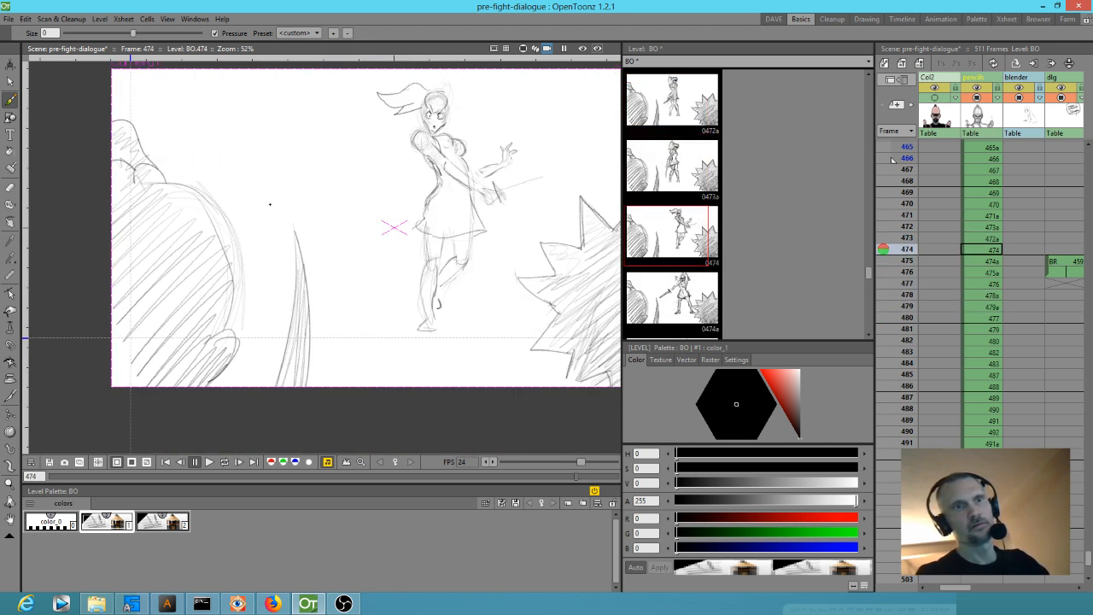
key("Up")
key("Down")
key("Down")
key("Down")
key("Down")
key("Down")
key("Down")
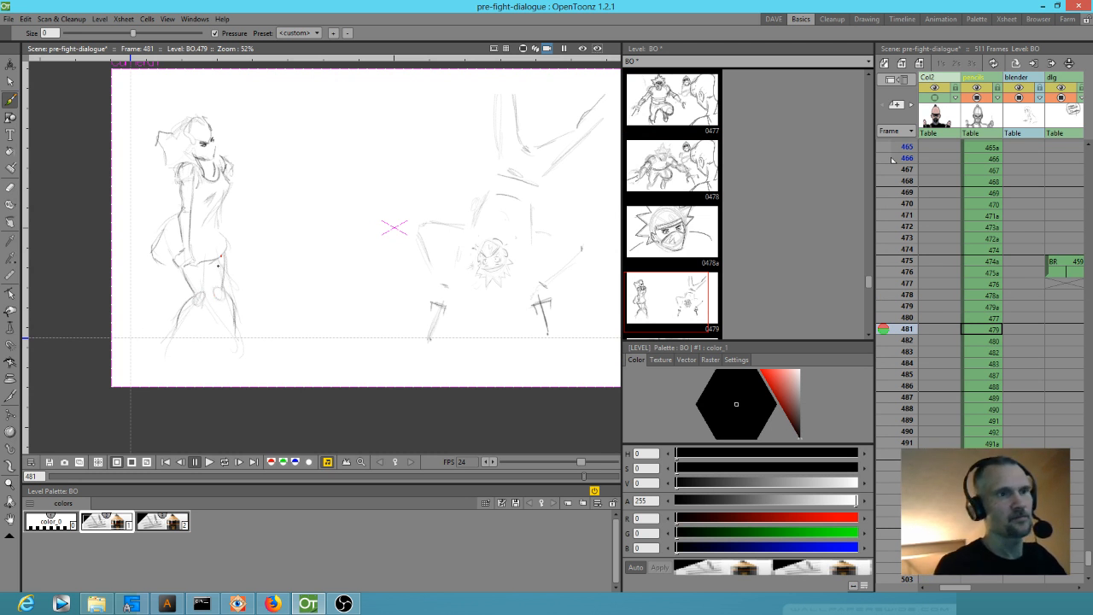
Step: Pencil in the standing woman's lower legs and both feet on frame 481, checking against the previous frame
left_click_drag(204, 261, 205, 295)
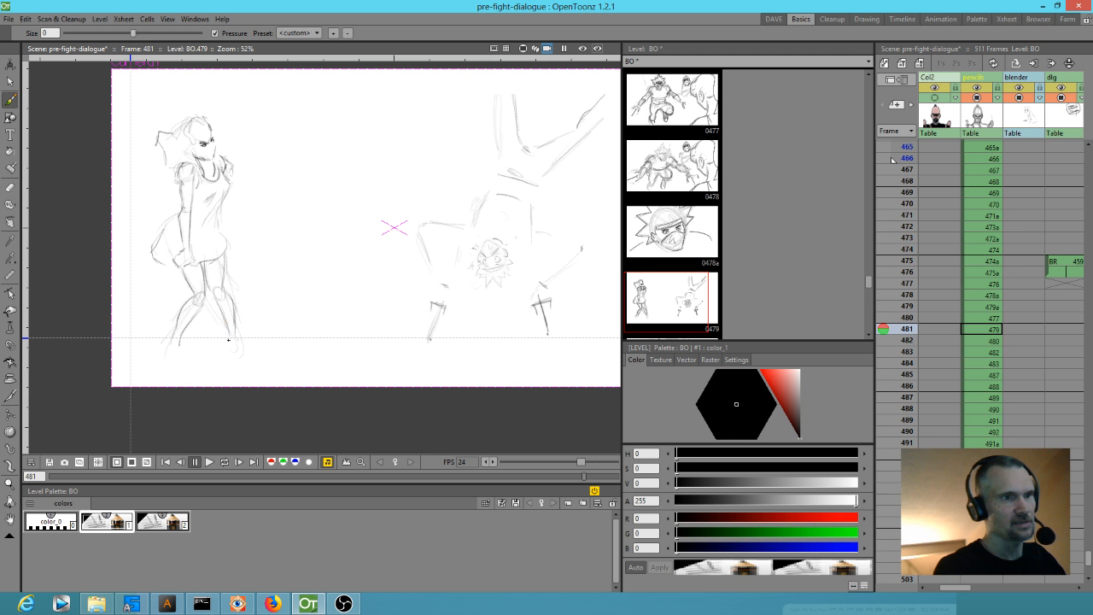
key("Up")
key("Down")
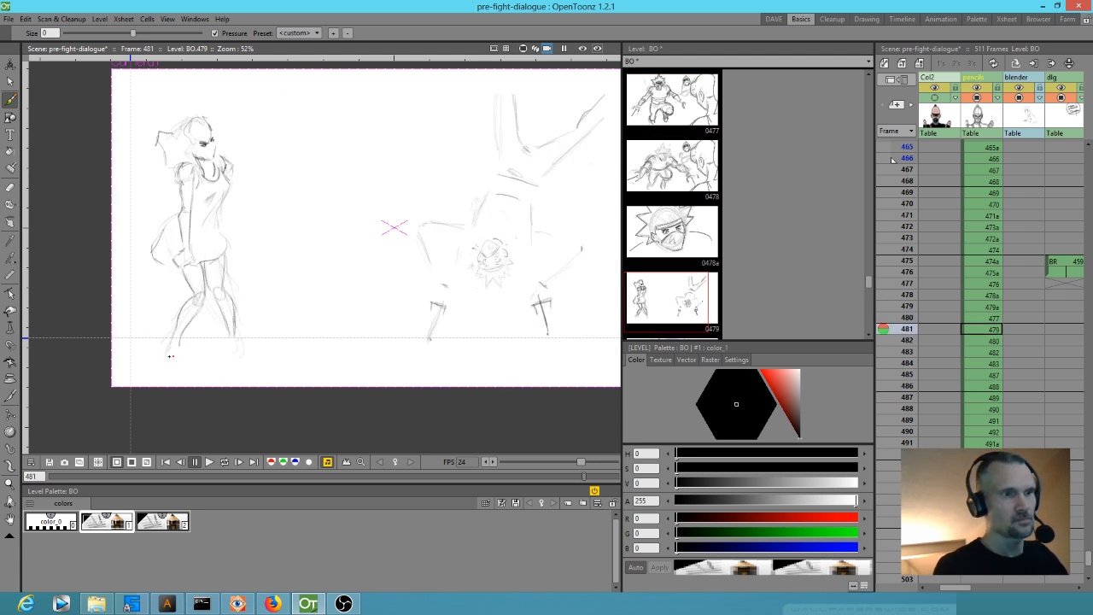
left_click_drag(169, 351, 192, 353)
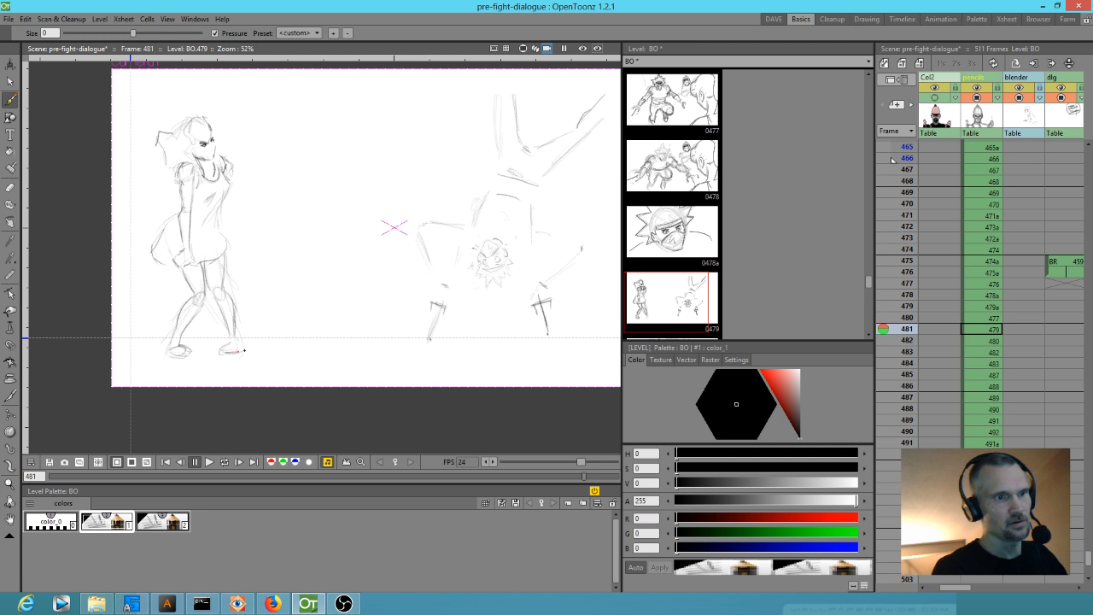
left_click_drag(238, 326, 235, 338)
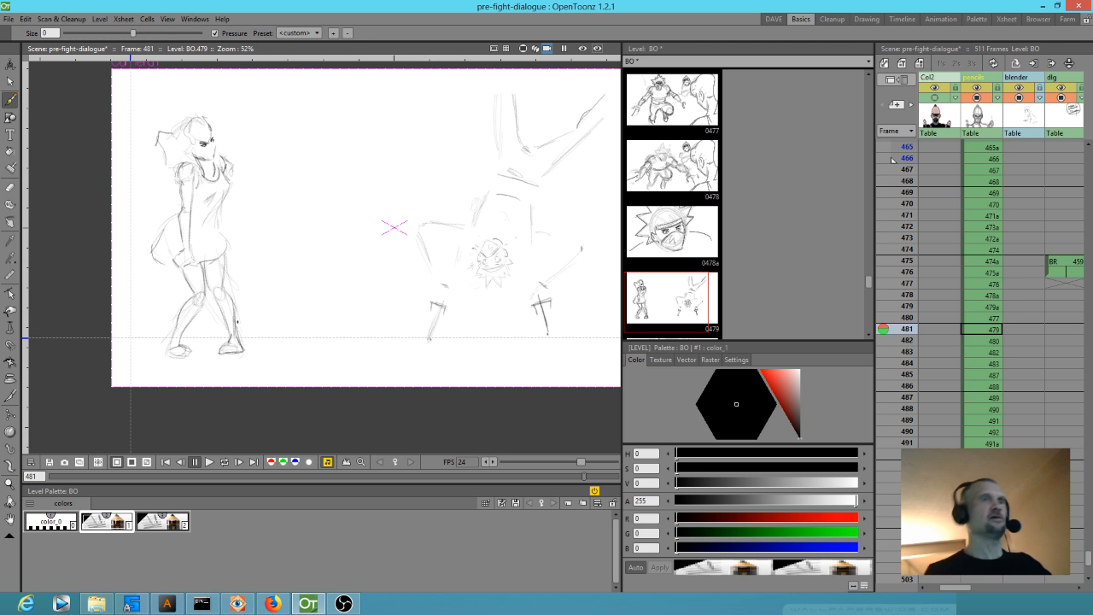
key("Up")
key("Down")
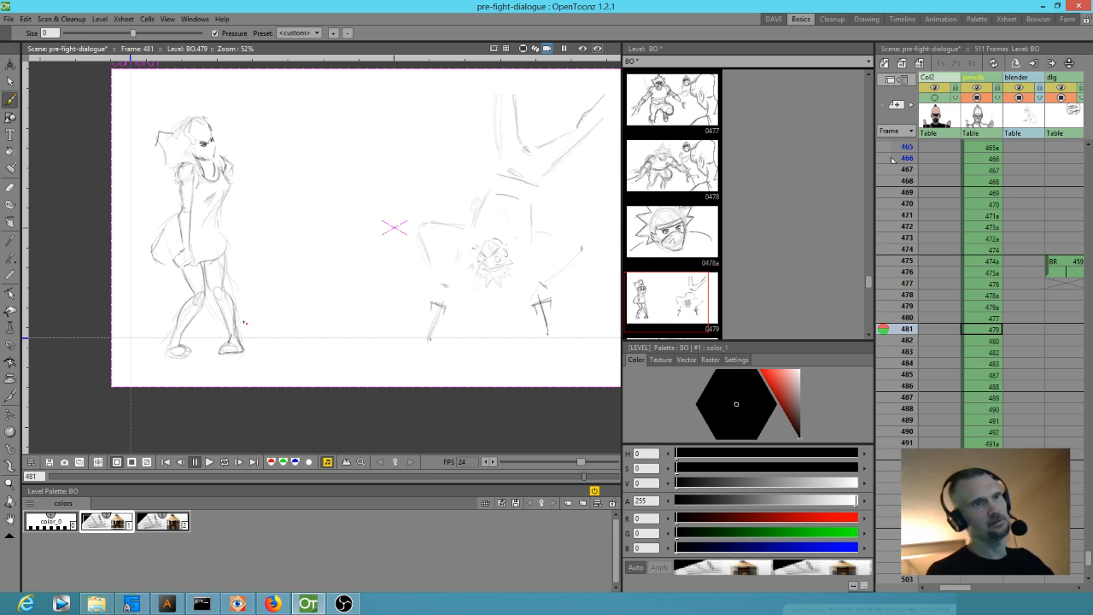
Step: Freehand-select the woman's legs on frame 481, scale them to 106.89% horizontally and 110.6% vertically, and offset them by -17.01 mm E/W and 3.49 mm N/S
key("s")
mouse_move(240, 258)
left_mouse_down()
mouse_move(203, 267)
mouse_move(152, 340)
mouse_move(243, 290)
mouse_move(242, 271)
left_mouse_up()
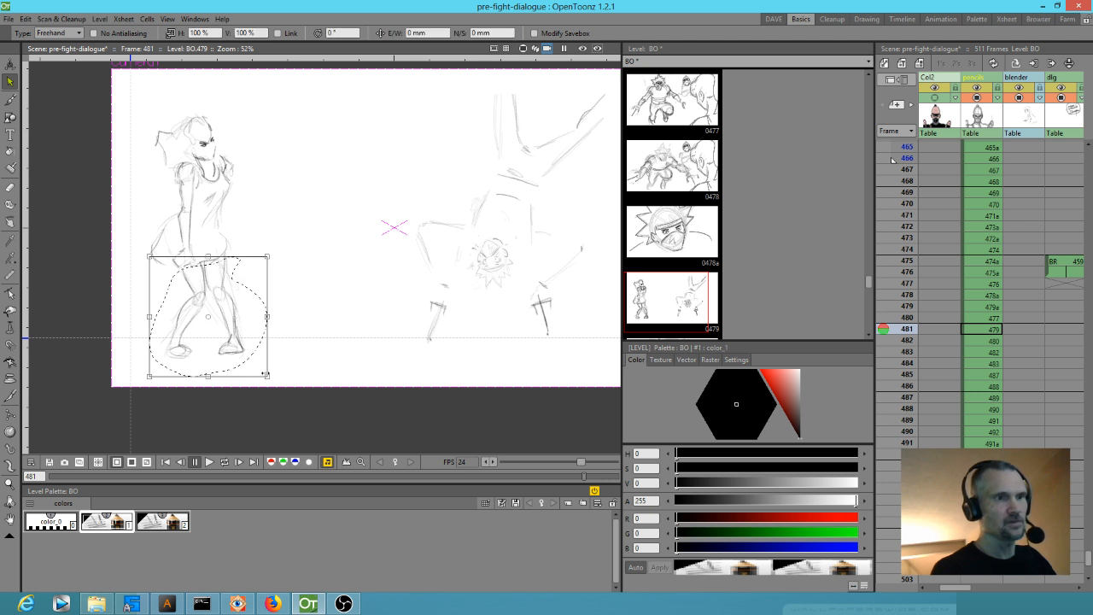
mouse_move(269, 377)
left_mouse_down()
mouse_move(273, 385)
mouse_move(241, 351)
left_mouse_up()
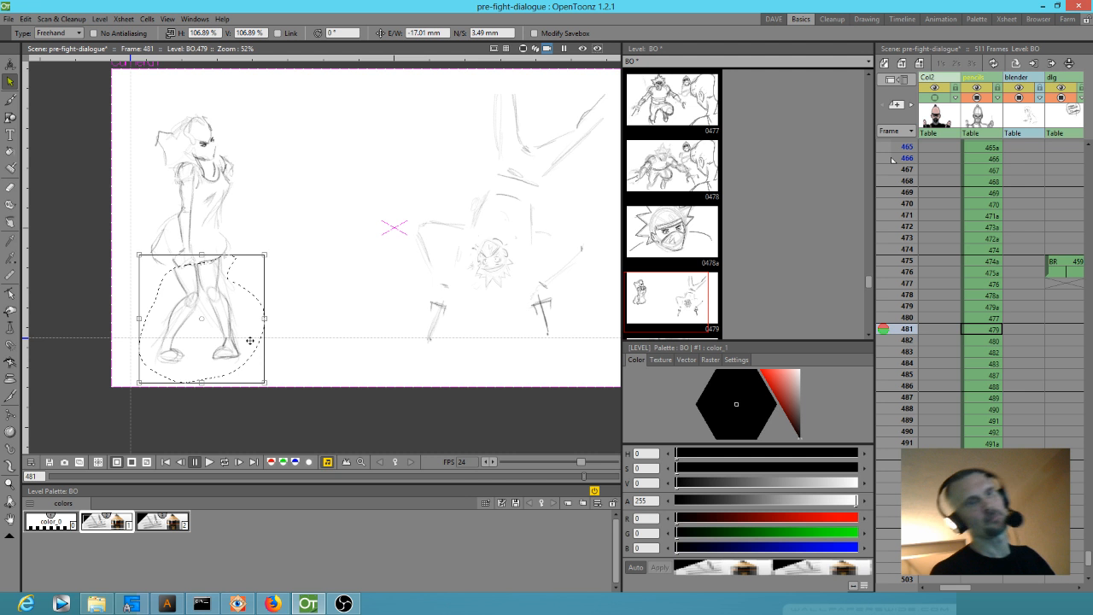
mouse_move(202, 383)
left_mouse_down()
mouse_move(202, 446)
mouse_move(201, 368)
mouse_move(201, 387)
left_mouse_up()
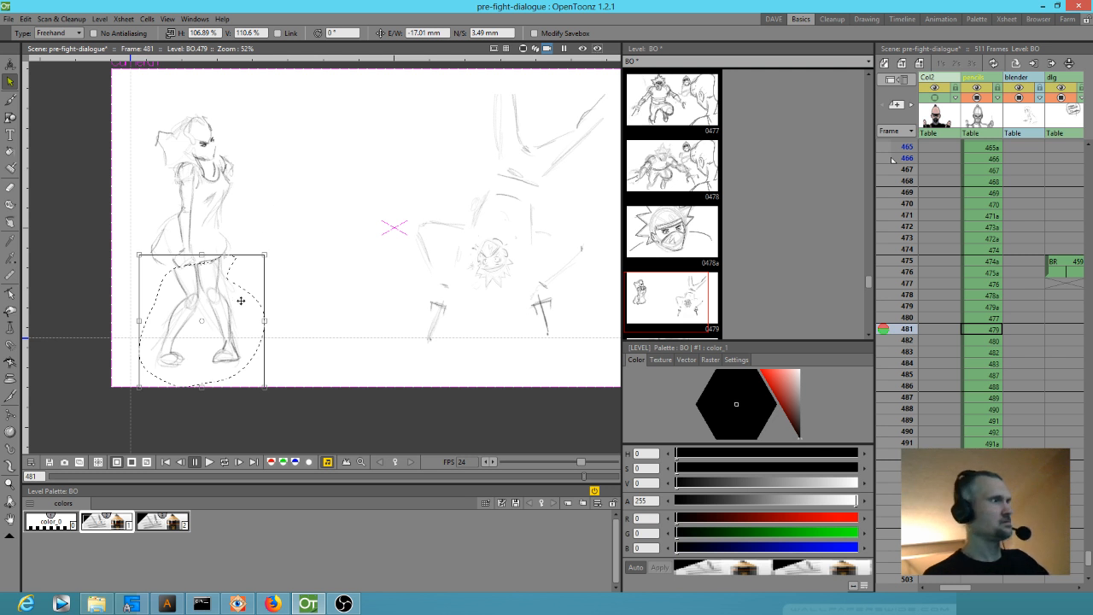
Step: Freehand-select the rough standing woman on frame 484 and delete her, keeping the spiky-haired figure and his weapons
key("period")
key("period")
key("period")
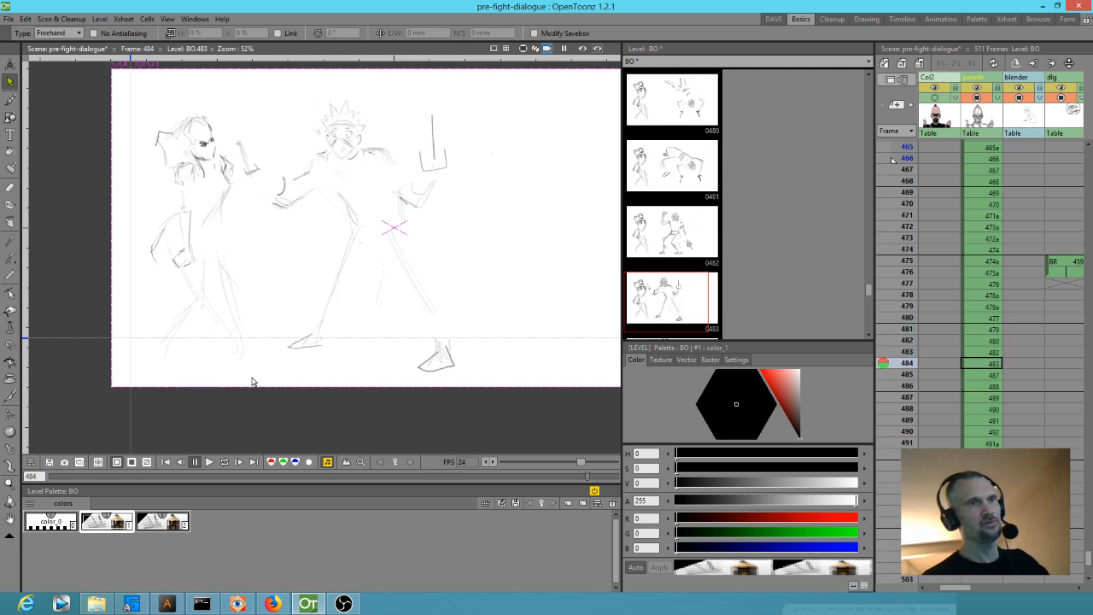
key("period")
key("comma")
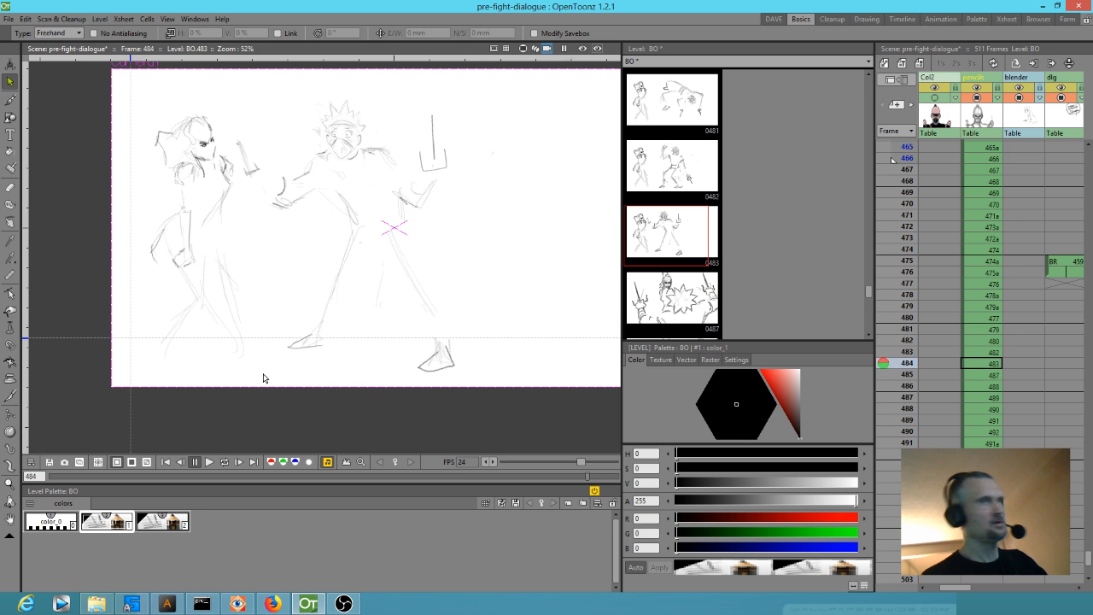
mouse_move(244, 238)
left_mouse_down()
mouse_move(229, 155)
mouse_move(115, 198)
left_mouse_up()
mouse_move(109, 235)
left_mouse_down()
mouse_move(254, 320)
mouse_move(233, 209)
left_mouse_up()
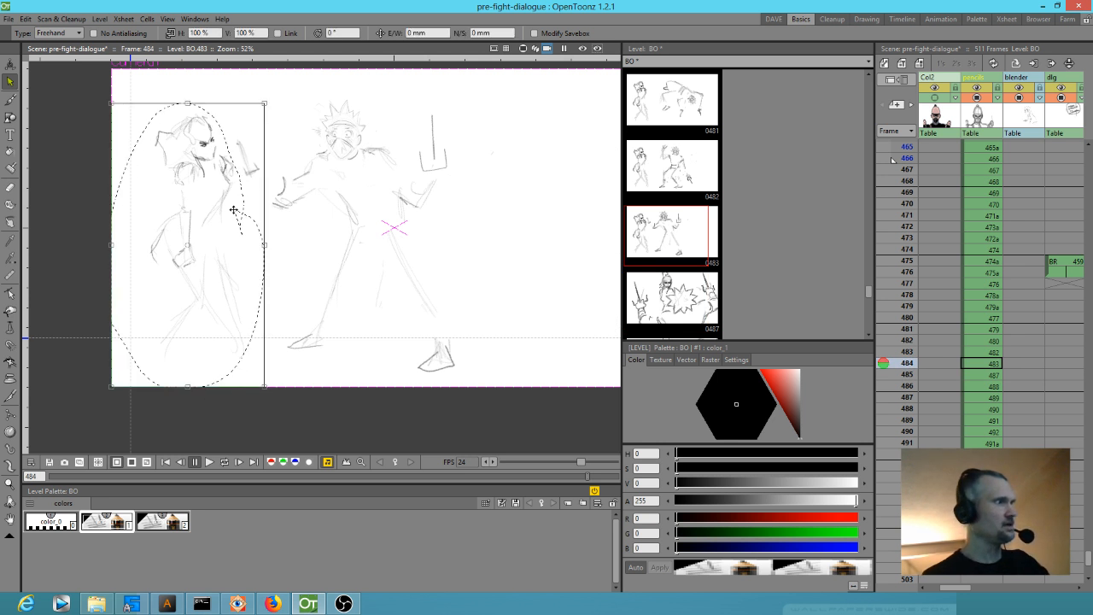
key("comma")
key("period")
key("period")
key("comma")
mouse_move(244, 232)
left_mouse_down()
mouse_move(236, 169)
mouse_move(201, 113)
mouse_move(141, 135)
mouse_move(130, 253)
mouse_move(146, 354)
mouse_move(230, 366)
mouse_move(266, 299)
mouse_move(229, 198)
left_mouse_up()
key("Delete")
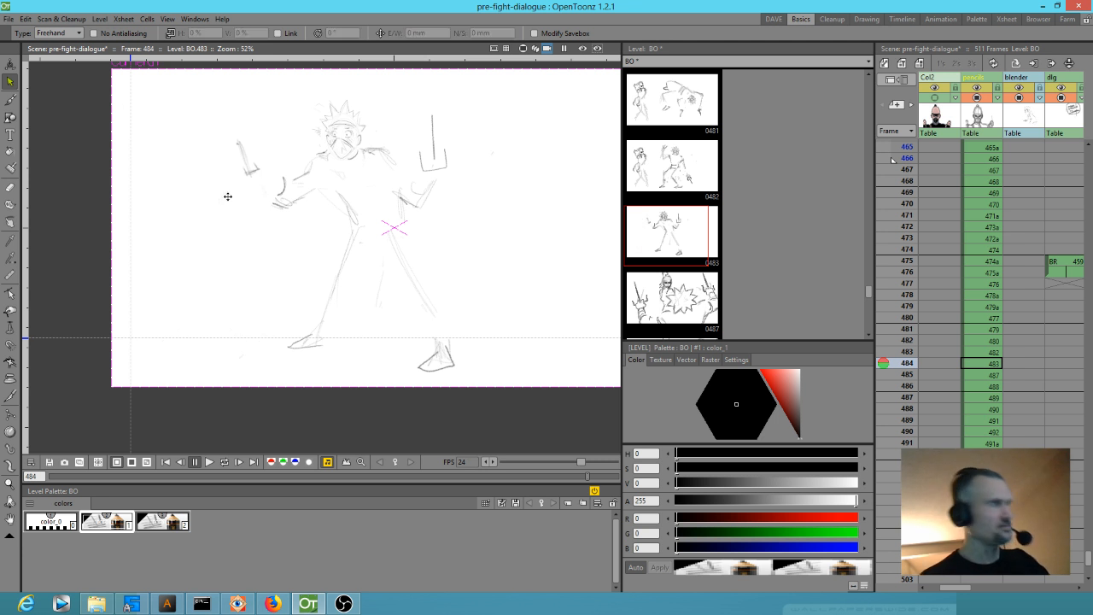
Step: Freehand-select and delete the rough standing woman from frames 483 and 482, keeping the spiky-haired figure
key("comma")
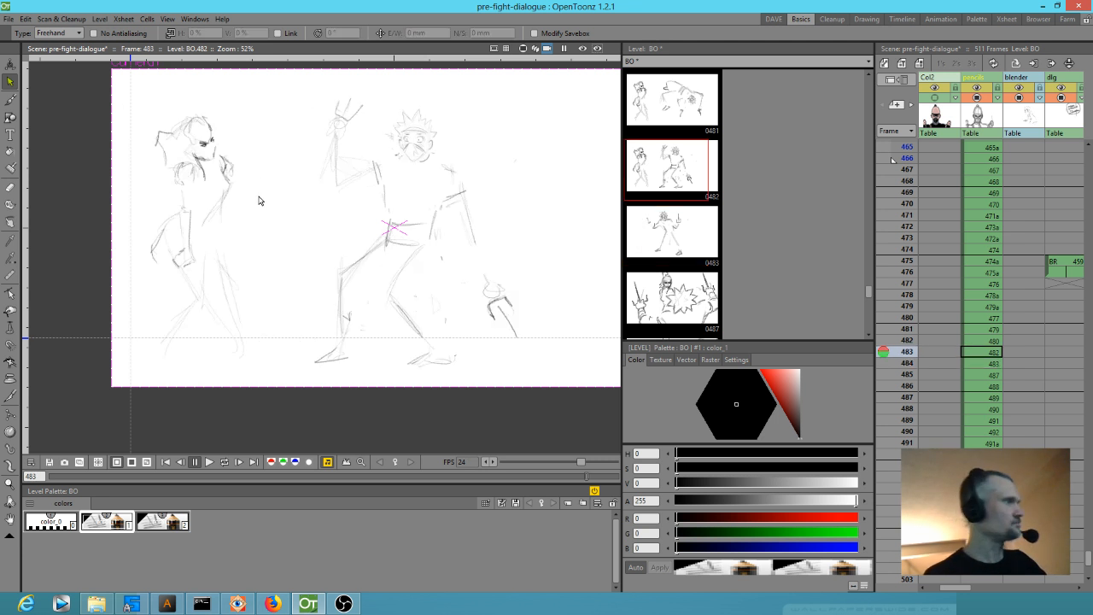
mouse_move(255, 142)
left_mouse_down()
mouse_move(174, 101)
mouse_move(102, 280)
mouse_move(246, 367)
mouse_move(246, 138)
left_mouse_up()
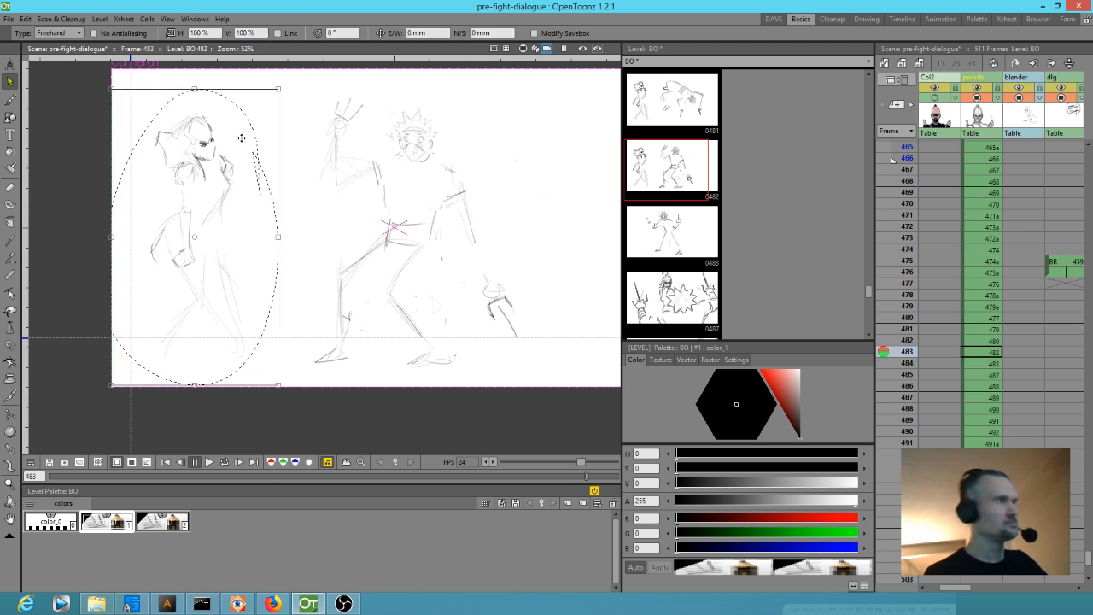
key("Delete")
key("comma")
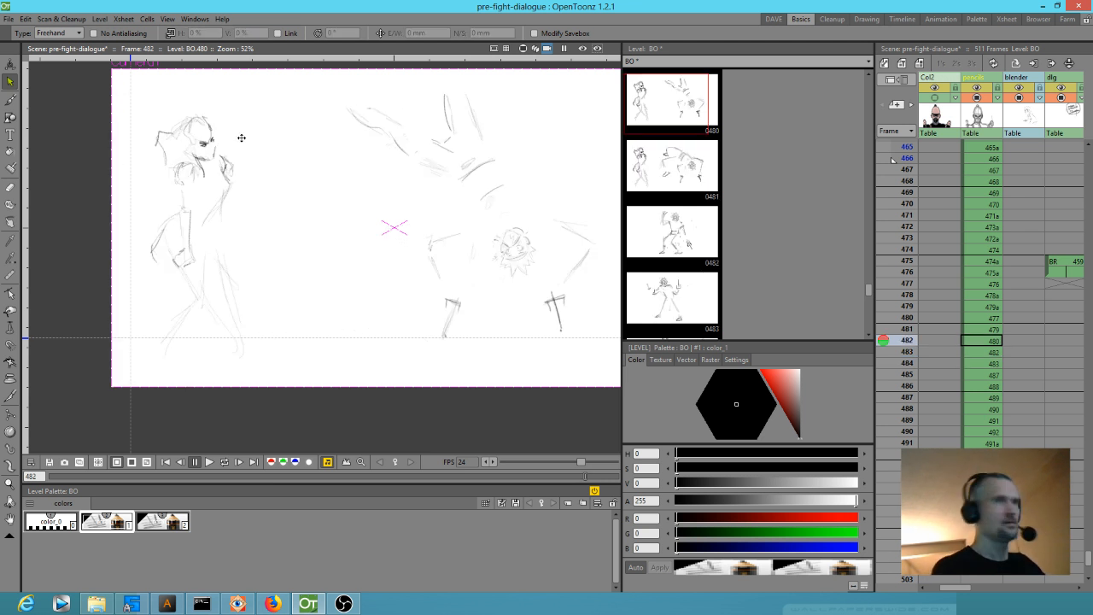
mouse_move(273, 224)
left_mouse_down()
mouse_move(274, 193)
mouse_move(107, 188)
mouse_move(271, 175)
mouse_move(255, 147)
left_mouse_up()
key("Delete")
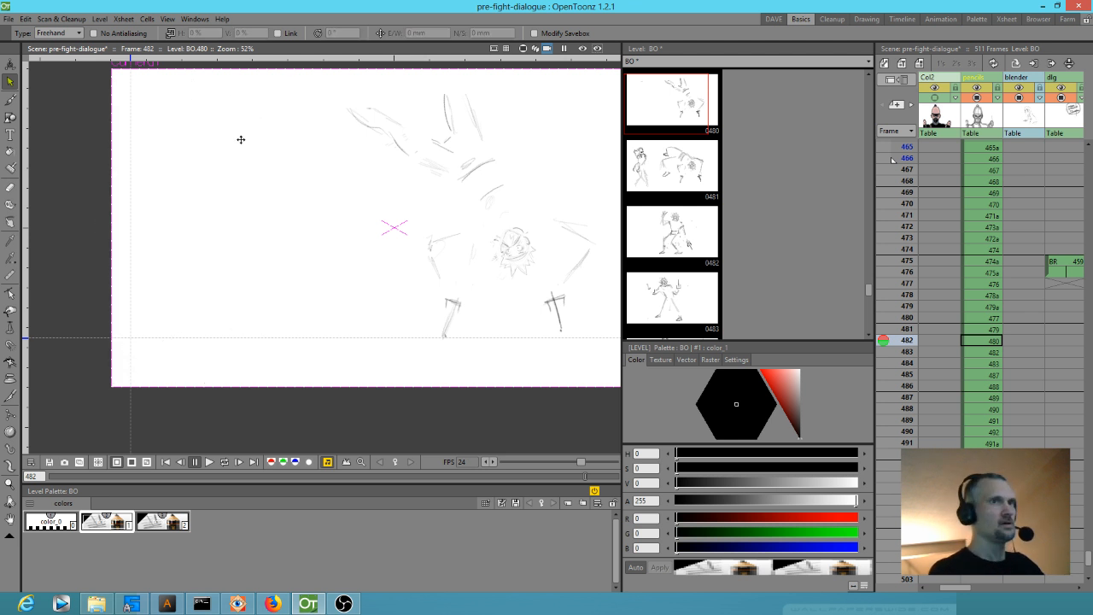
Step: Flip between frame 481 and its neighbouring frames to check the standing woman's pose and the shot continuity
key("comma")
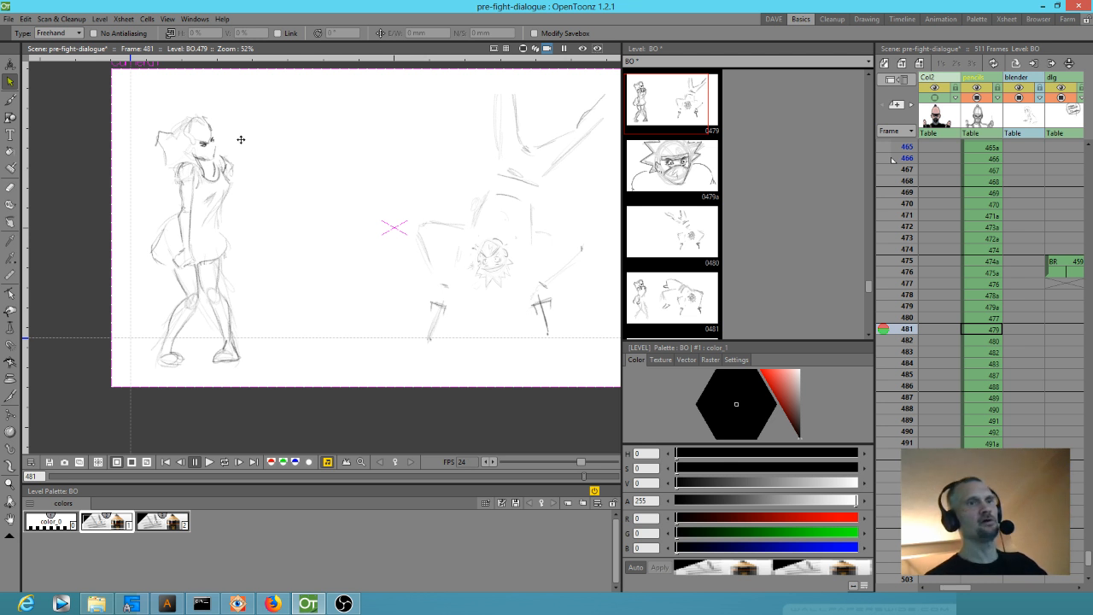
key("comma")
key("period")
key("comma")
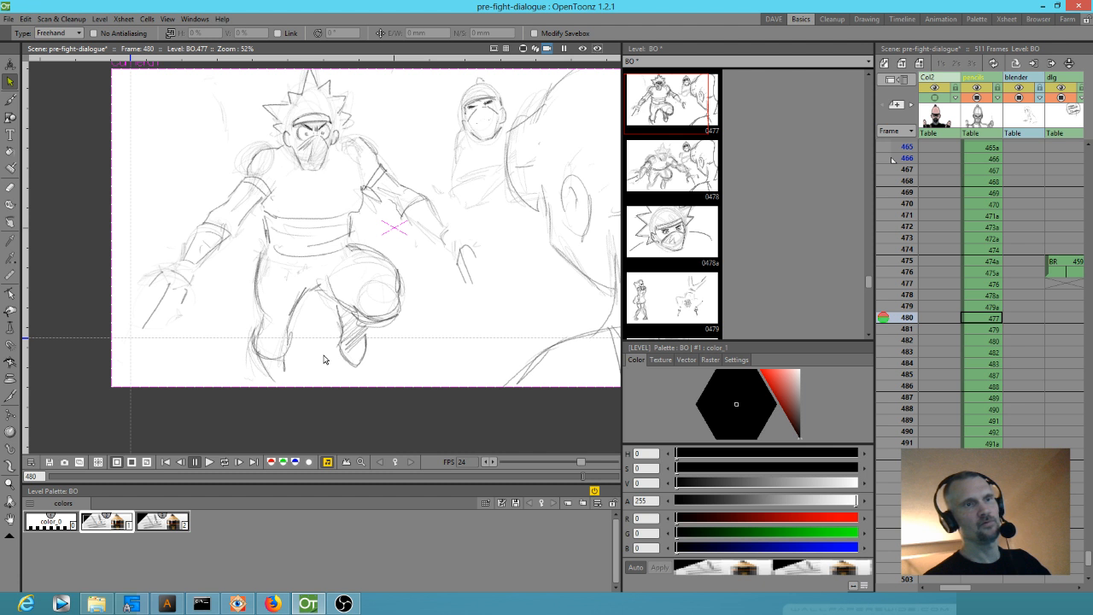
key("comma")
key("comma")
key("comma")
key("comma")
key("period")
key("period")
key("period")
key("period")
key("period")
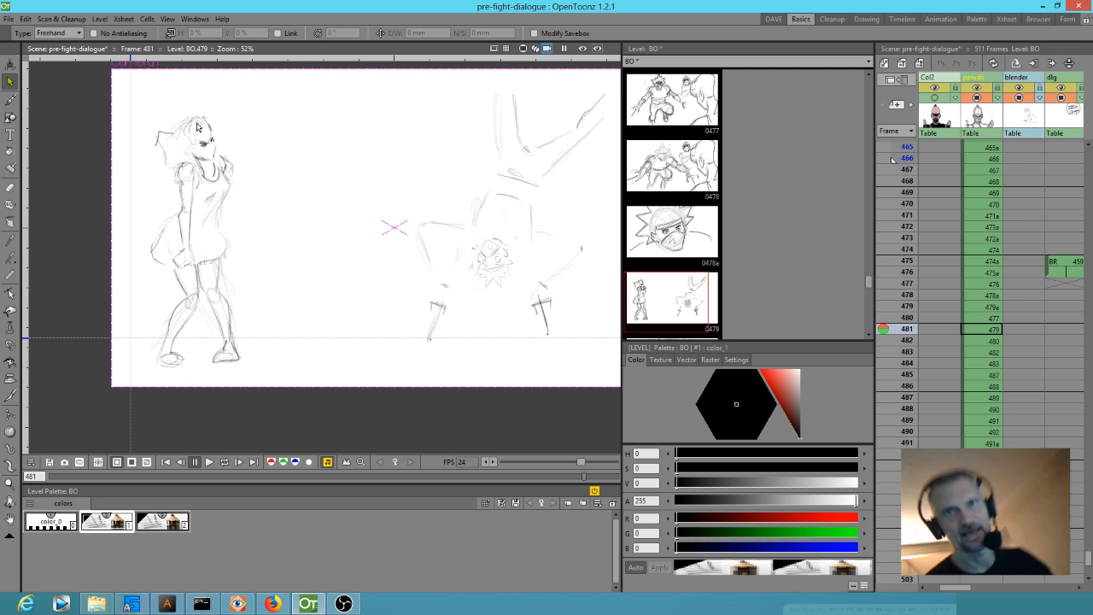
key("Up")
key("Down")
key("Up")
key("Down")
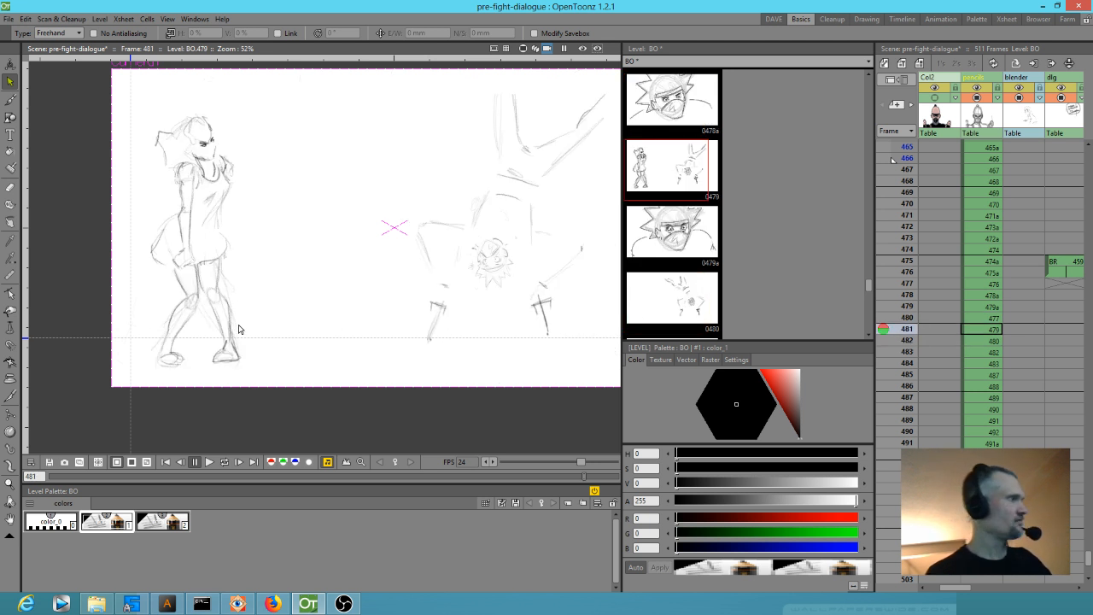
Step: Freehand-select the woman's front foot on frame 481, offset it 0.08 mm E/W and -6.7 mm N/S, and pencil in the adjoining lower-leg lines
mouse_move(241, 326)
left_mouse_down()
mouse_move(195, 327)
mouse_move(200, 363)
mouse_move(238, 326)
mouse_move(229, 358)
left_mouse_up()
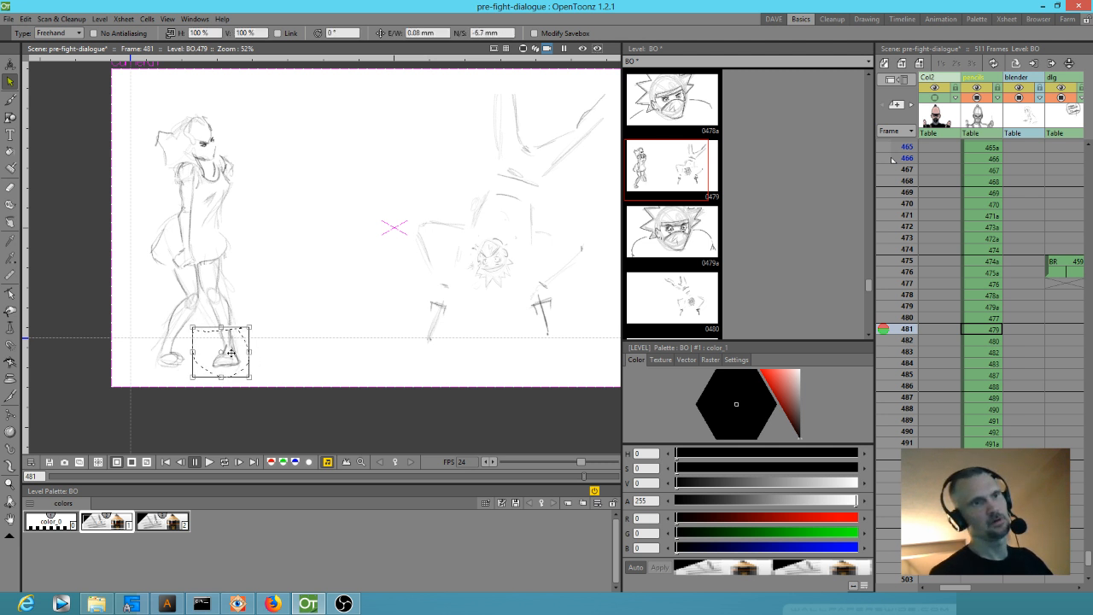
key("b")
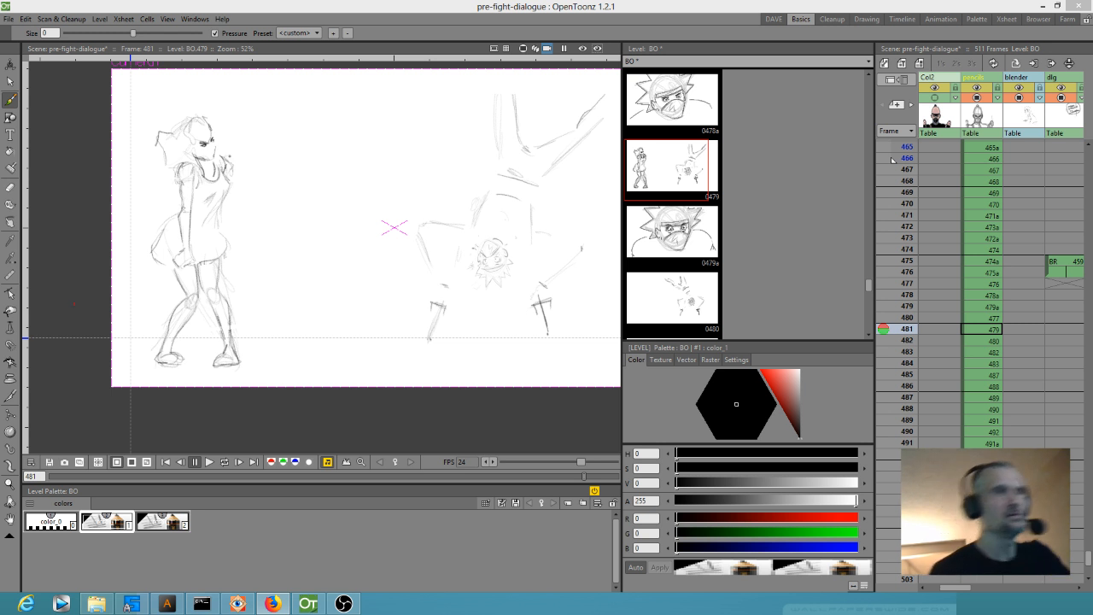
left_click(227, 178)
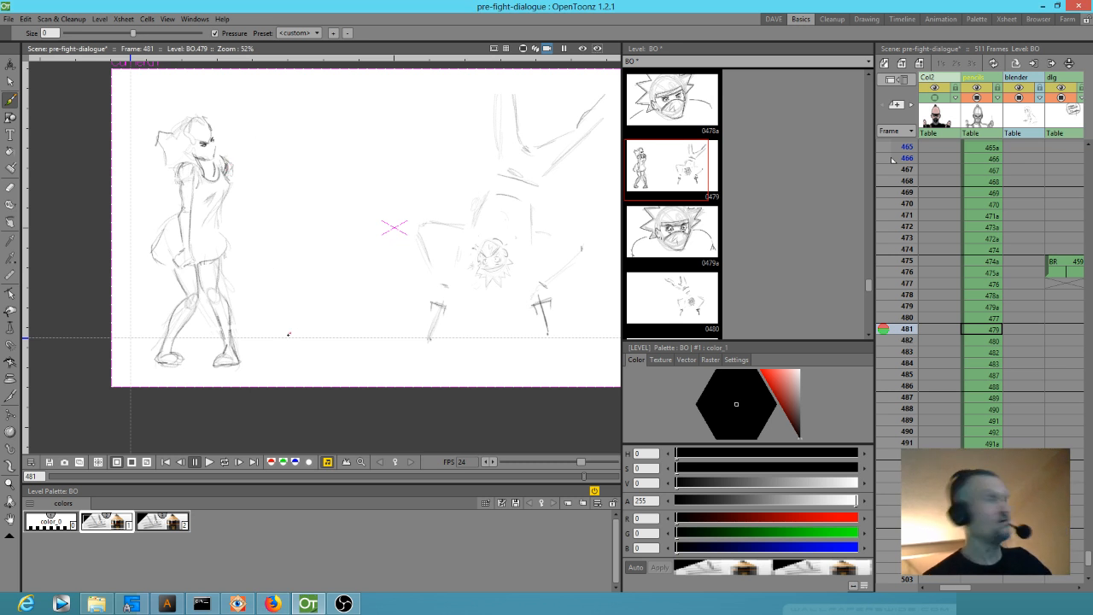
Step: Compare the reworked woman on frame 481 with the drawings on the preceding frames
key("comma")
key("period")
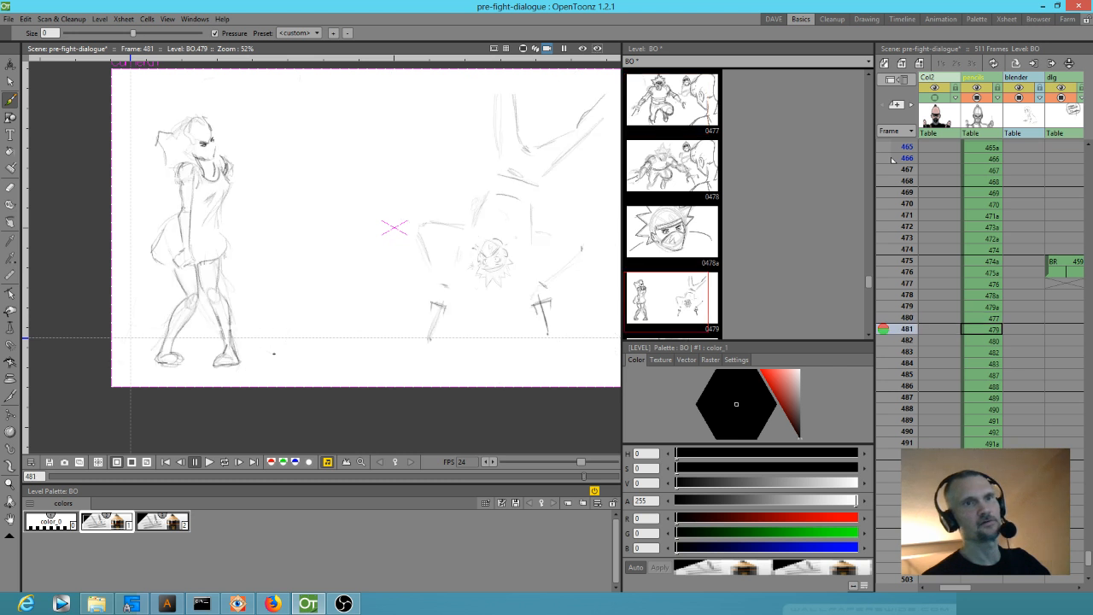
key("comma")
key("period")
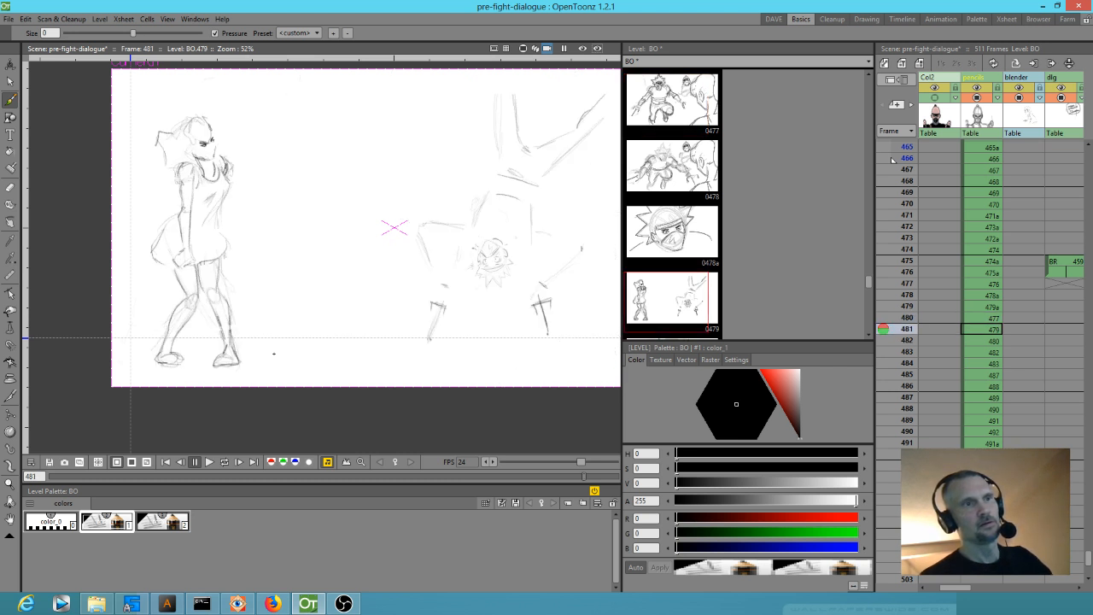
key("comma")
key("comma")
key("comma")
key("comma")
key("comma")
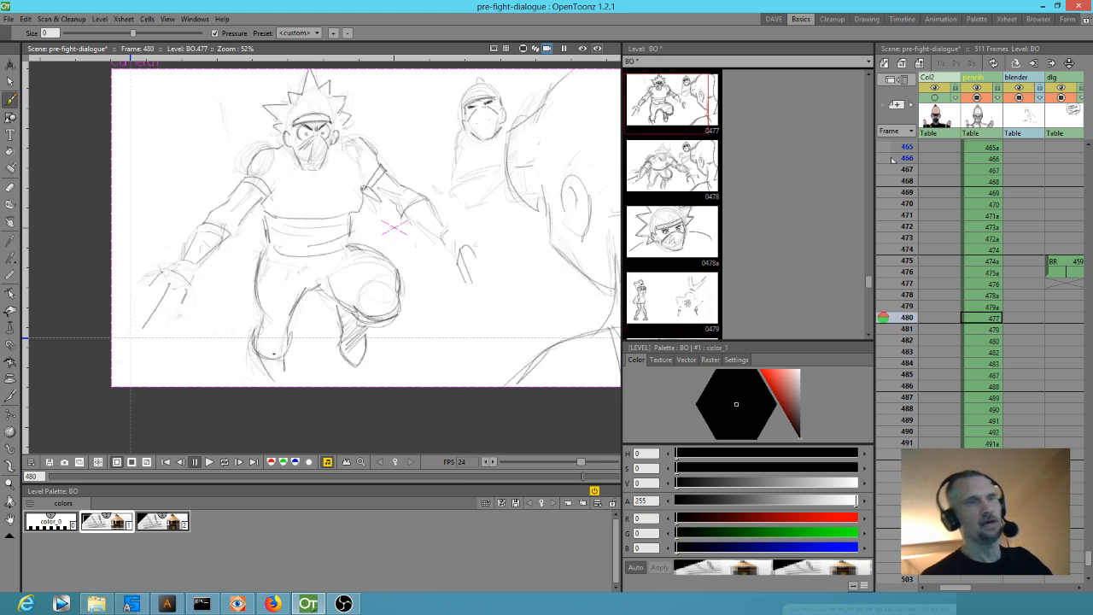
key("period")
key("comma")
key("period")
key("period")
key("period")
key("period")
key("period")
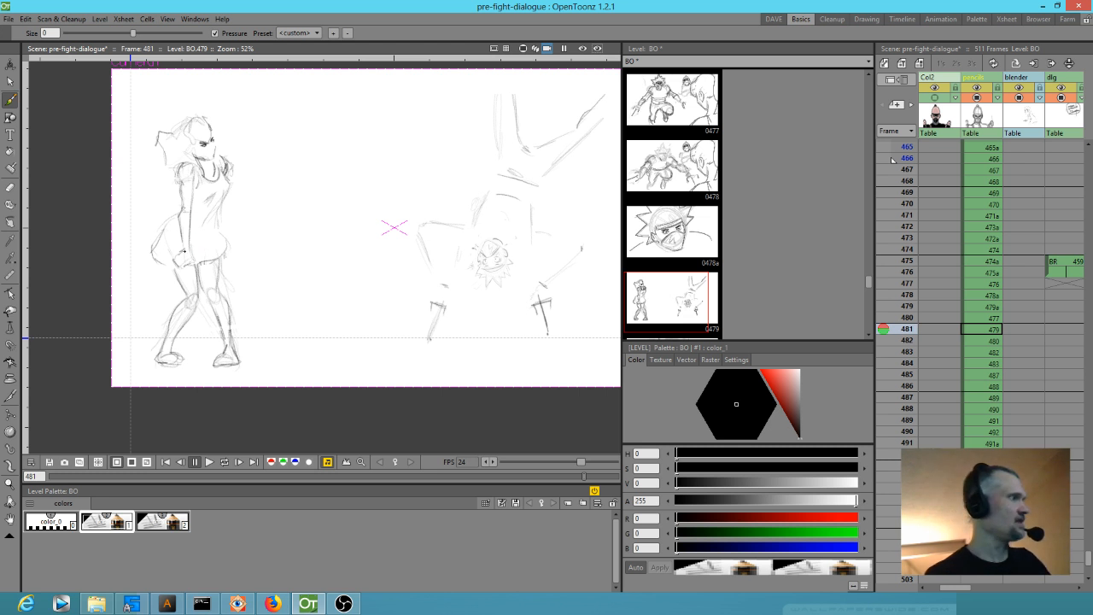
Step: Erase the woman's rough near hand on frame 481, redraw it, and pencil a sword blade extending behind her hip to the frame edge
key("a")
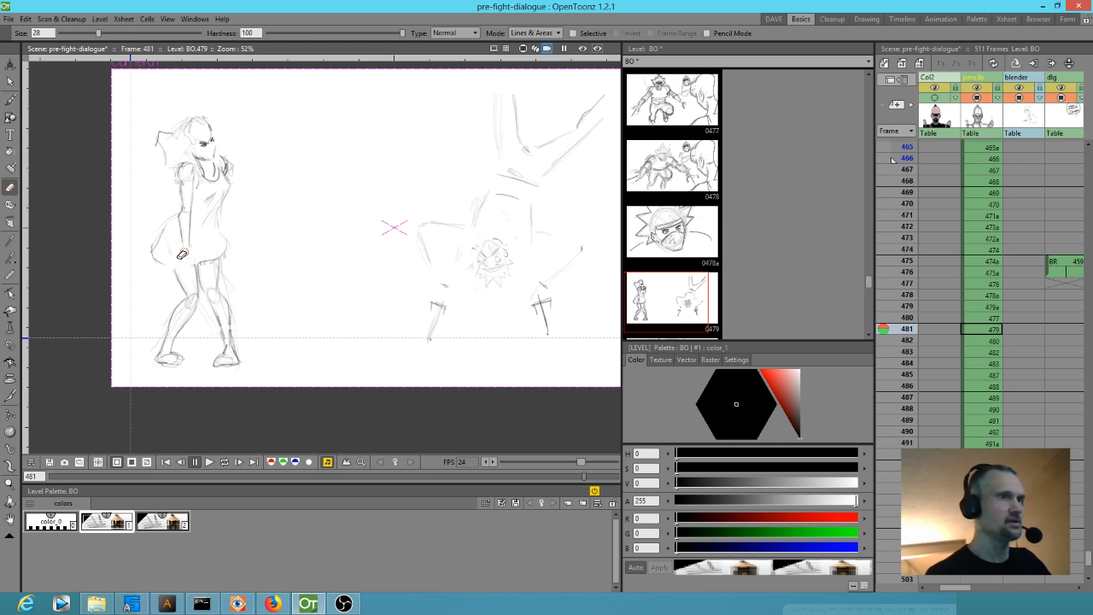
key("b")
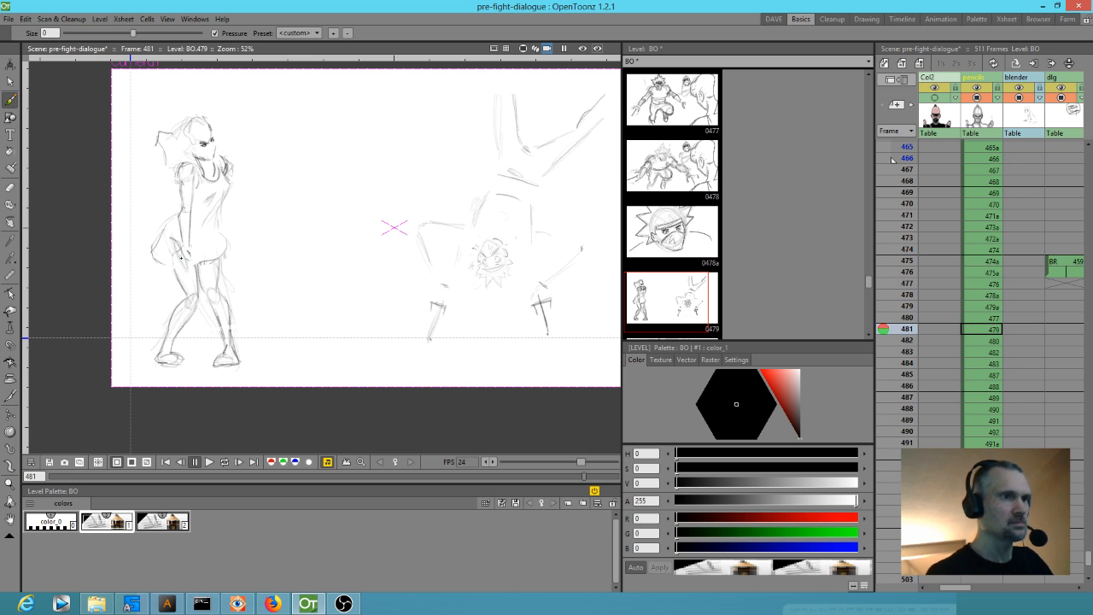
left_click_drag(116, 231, 171, 249)
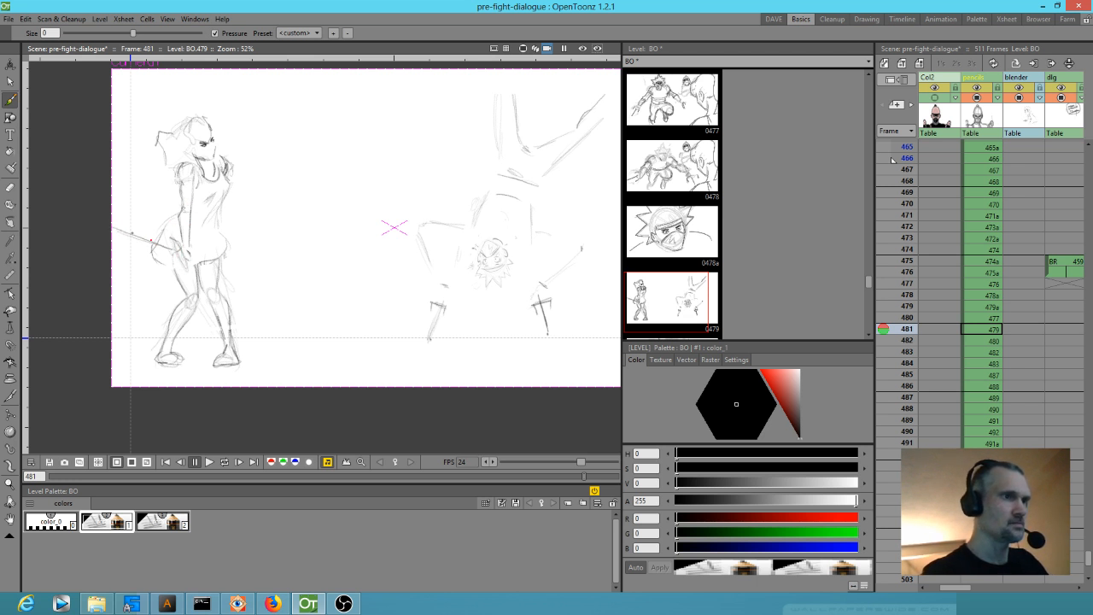
left_click_drag(113, 226, 172, 254)
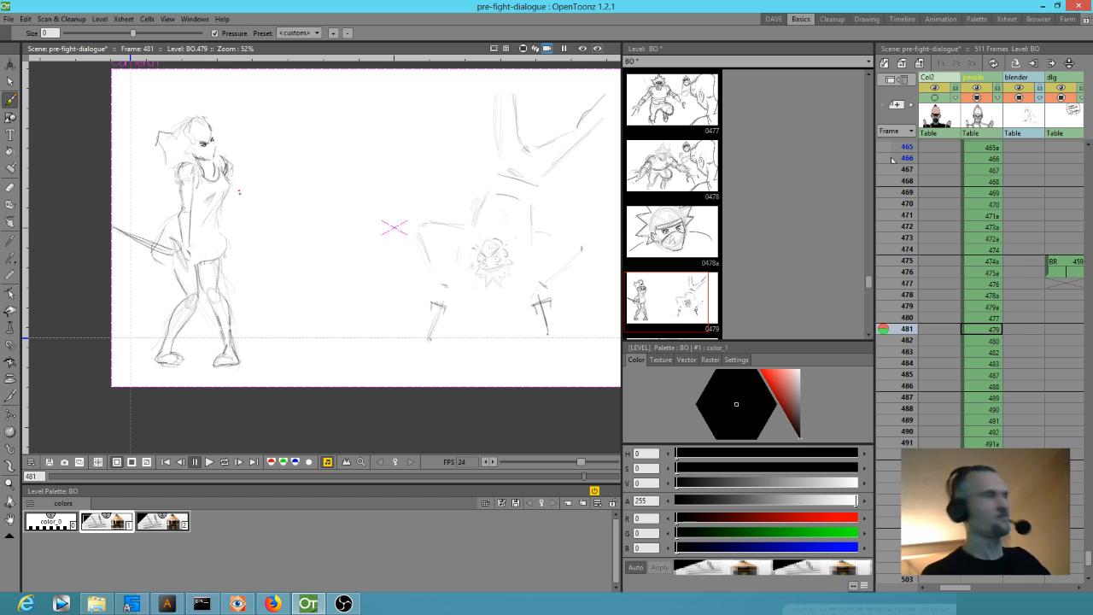
Step: Erase the lines at the woman's far shoulder on frame 481 and redraw its contour, checking against the preceding frames
key("Up")
key("Up")
key("Up")
key("Up")
key("Up")
key("Down")
key("Down")
key("Down")
key("Down")
key("Down")
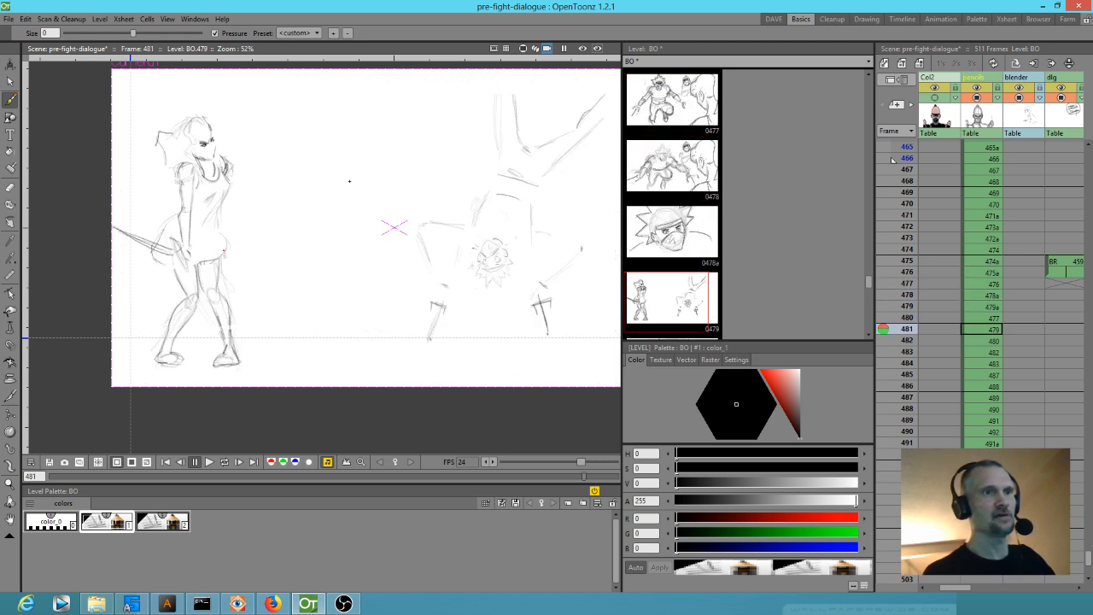
key("a")
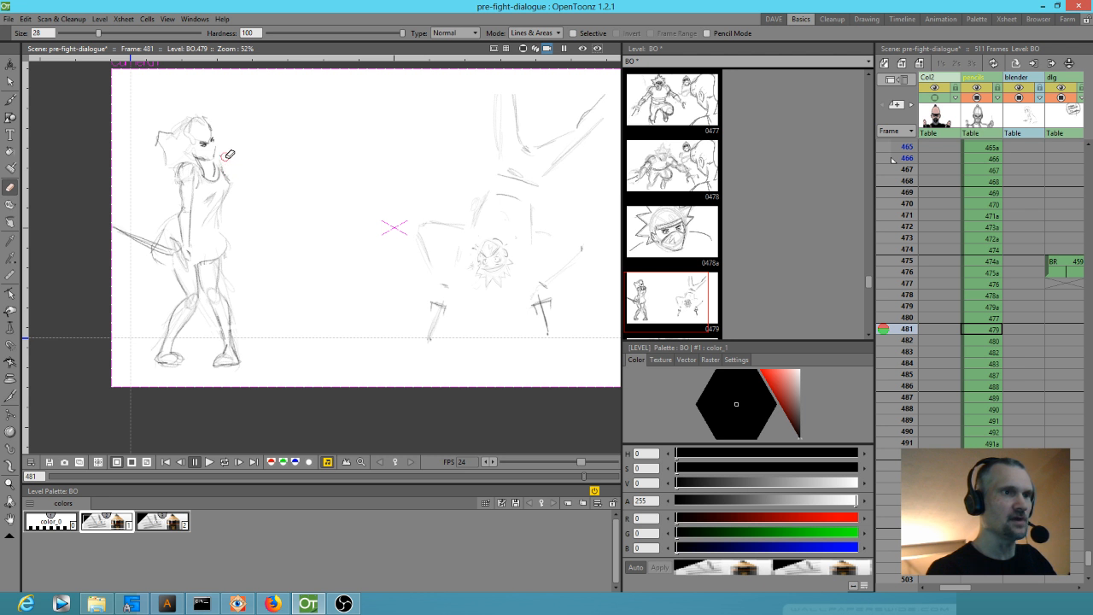
key("b")
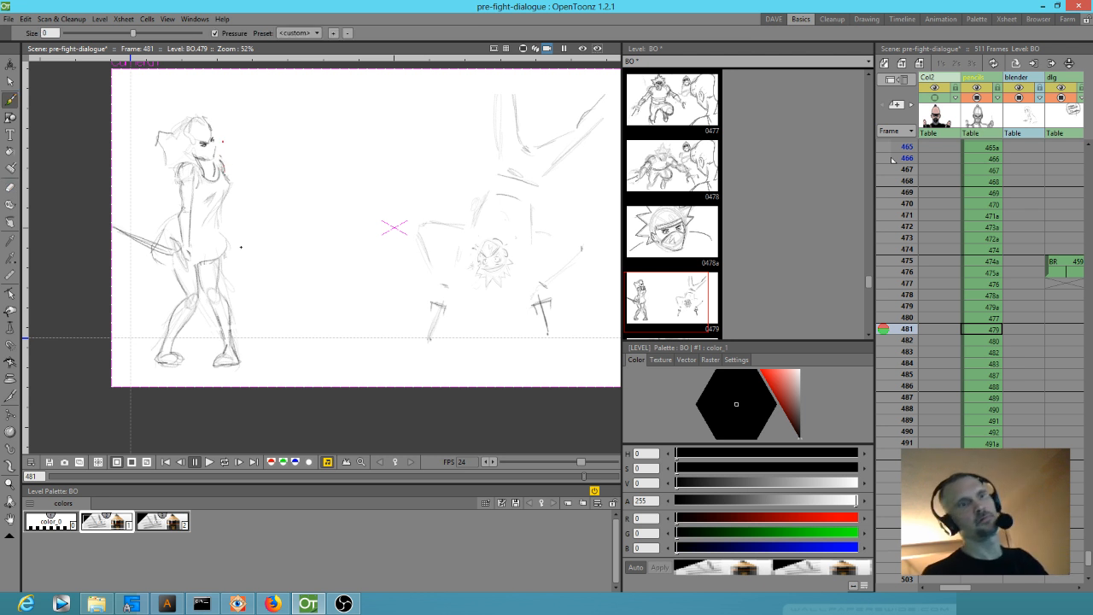
Step: Darken the outlines of both of the woman's shoes on frame 481 and shade them with hatching
scroll(229, 331, "up", 2)
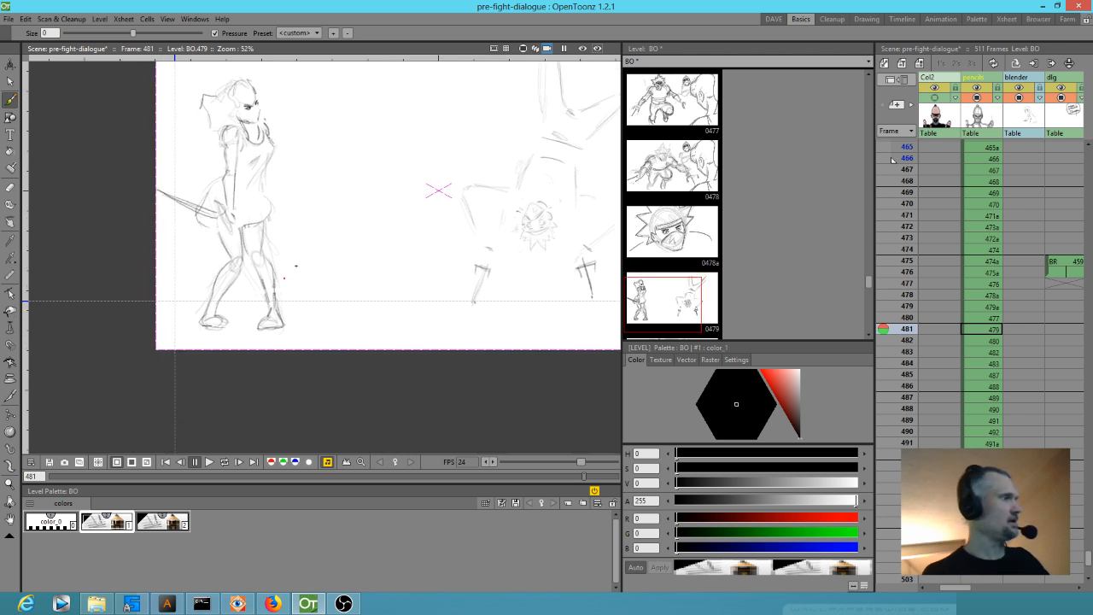
key("shift+space")
left_click_drag(228, 320, 403, 246)
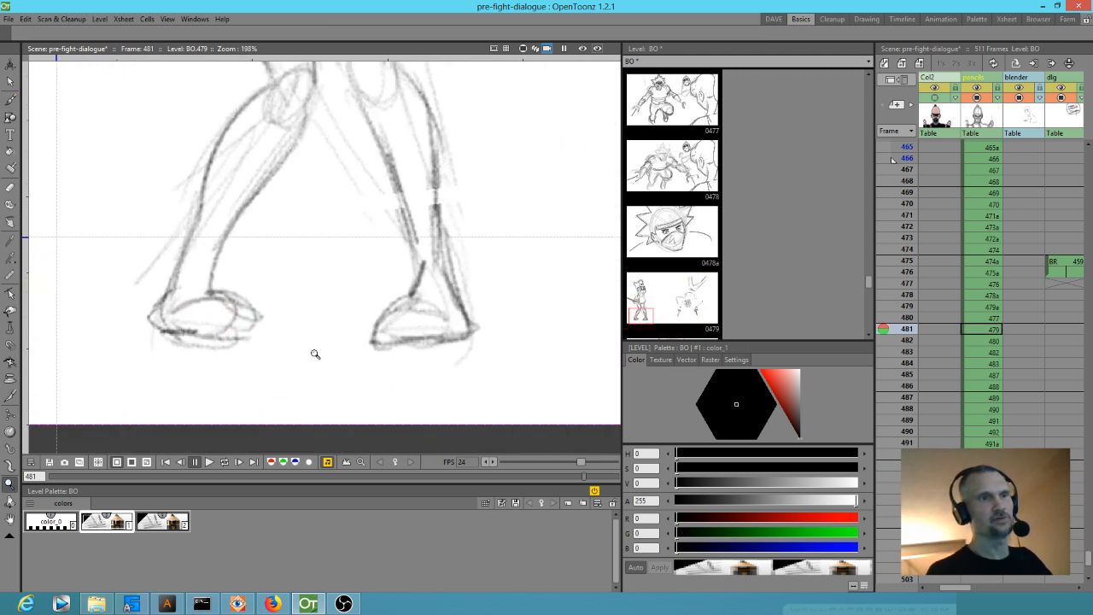
key("b")
left_click_drag(168, 290, 158, 311)
mouse_move(181, 266)
left_mouse_down()
mouse_move(150, 325)
mouse_move(177, 334)
mouse_move(163, 335)
mouse_move(251, 333)
left_mouse_up()
mouse_move(179, 339)
left_mouse_down()
mouse_move(267, 334)
mouse_move(270, 321)
mouse_move(218, 308)
mouse_move(169, 329)
mouse_move(226, 312)
mouse_move(193, 335)
left_mouse_up()
left_click_drag(235, 314, 214, 340)
left_click_drag(231, 300, 208, 309)
mouse_move(425, 282)
left_mouse_down()
mouse_move(368, 336)
mouse_move(465, 327)
mouse_move(471, 251)
mouse_move(448, 237)
mouse_move(400, 337)
mouse_move(382, 320)
mouse_move(426, 310)
mouse_move(378, 328)
left_mouse_up()
mouse_move(424, 313)
left_mouse_down()
mouse_move(382, 335)
mouse_move(394, 336)
left_mouse_up()
mouse_move(464, 319)
left_mouse_down()
mouse_move(413, 335)
mouse_move(444, 329)
left_mouse_up()
left_click_drag(466, 314, 453, 324)
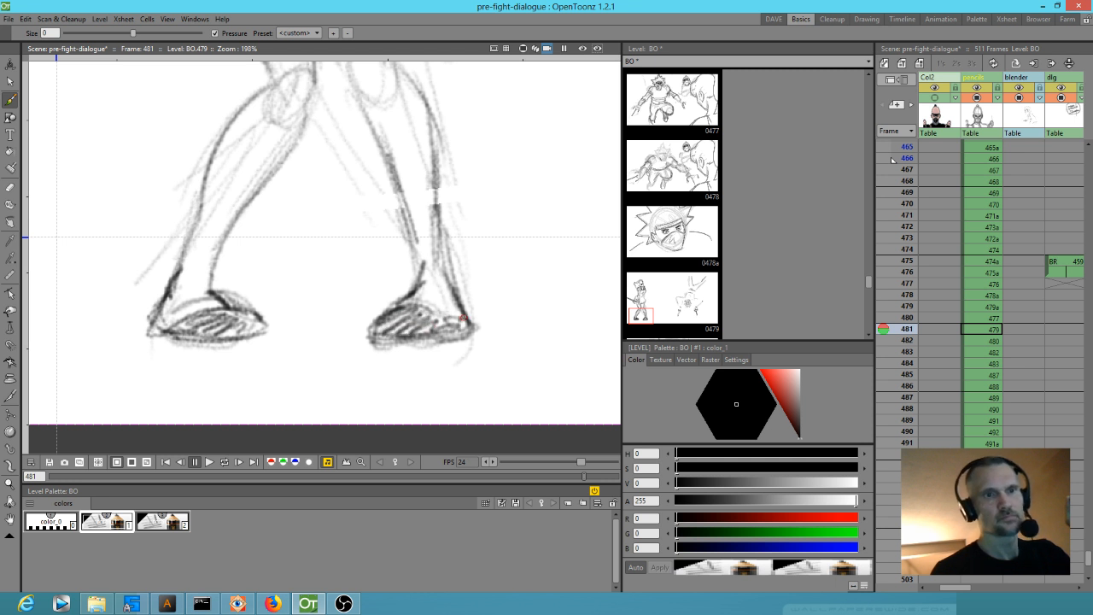
Step: Pencil in the woman's hands and the sword's hilt and guard beside her dress hem on frame 481
mouse_move(408, 195)
left_mouse_down()
mouse_move(418, 266)
mouse_move(384, 147)
mouse_move(351, 187)
mouse_move(349, 225)
left_mouse_up()
mouse_move(318, 168)
left_mouse_down()
mouse_move(365, 265)
mouse_move(345, 233)
left_mouse_up()
left_click_drag(372, 179, 425, 256)
left_click_drag(400, 221, 429, 299)
left_click_drag(419, 257, 424, 348)
left_click_drag(424, 304, 426, 330)
left_click_drag(391, 207, 374, 151)
left_click_drag(341, 103, 336, 187)
left_click_drag(376, 128, 373, 217)
left_click_drag(292, 153, 311, 242)
left_click_drag(303, 191, 425, 275)
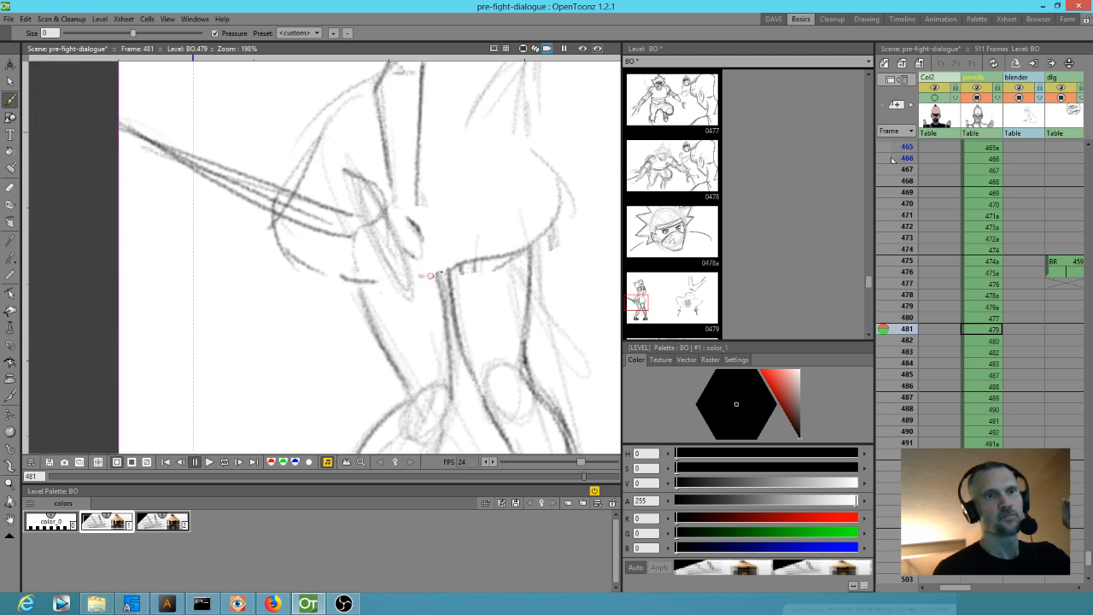
mouse_move(383, 202)
left_mouse_down()
mouse_move(359, 177)
mouse_move(370, 199)
left_mouse_up()
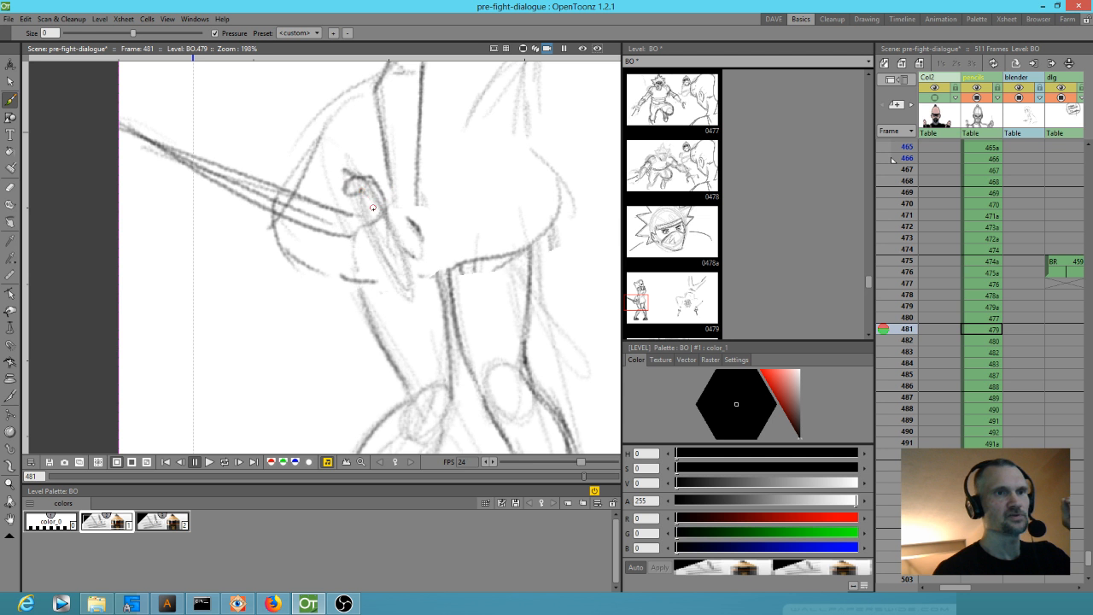
mouse_move(397, 261)
left_mouse_down()
mouse_move(373, 288)
mouse_move(399, 272)
mouse_move(376, 248)
mouse_move(393, 265)
mouse_move(384, 282)
mouse_move(402, 274)
left_mouse_up()
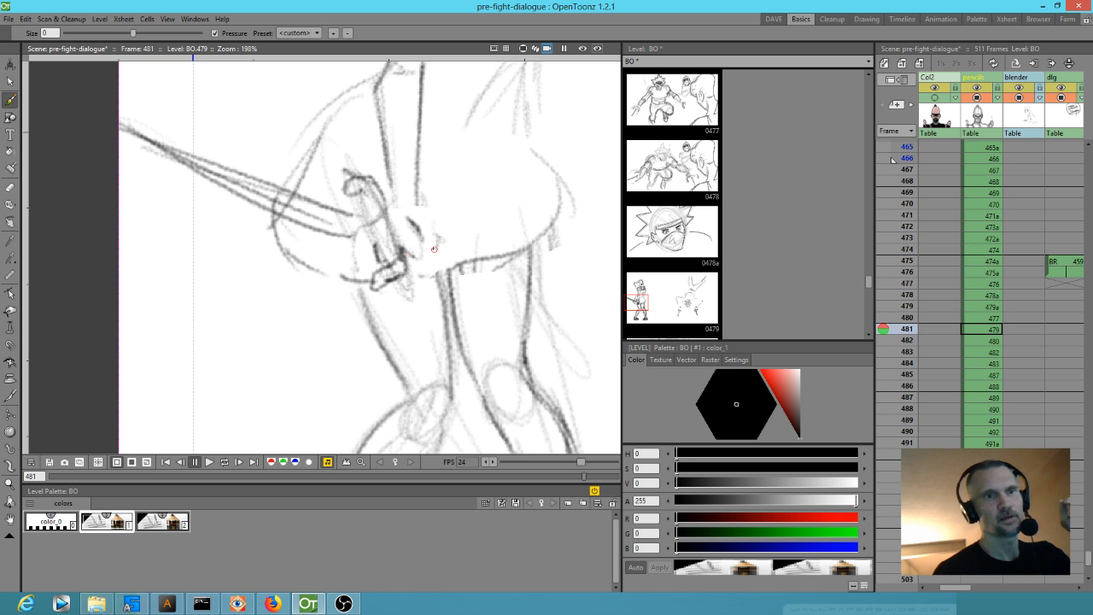
mouse_move(437, 243)
left_mouse_down()
mouse_move(442, 267)
mouse_move(427, 256)
mouse_move(439, 248)
left_mouse_up()
scroll(455, 253, "down", 4)
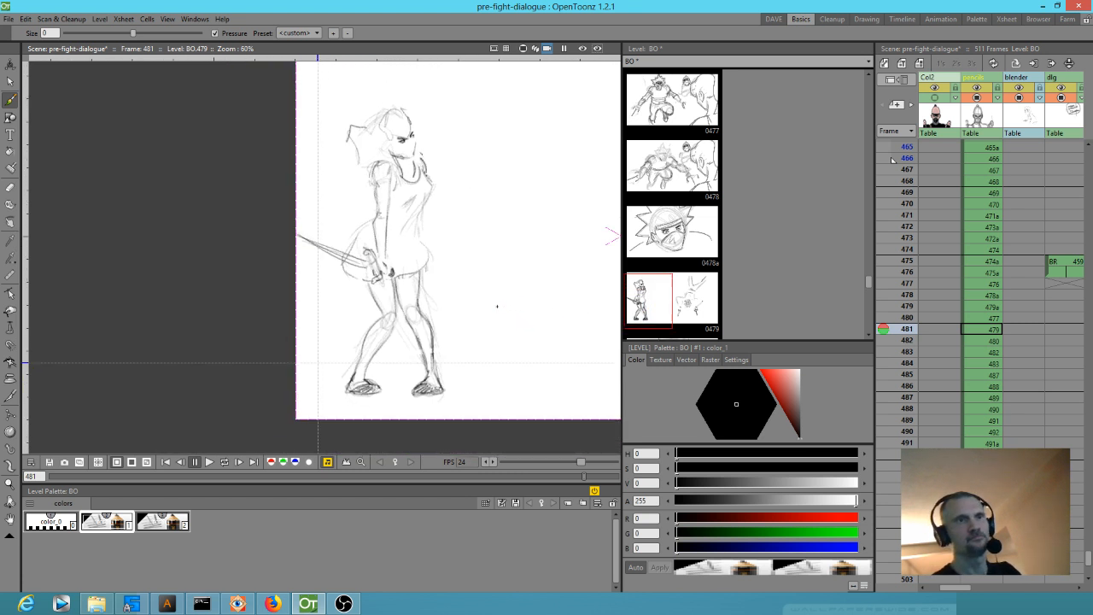
Step: Step back through the drawings from frame 481 to frame 468 to review the preceding shots
scroll(500, 305, "down", 2)
key("comma")
key("comma")
key("comma")
key("comma")
key("comma")
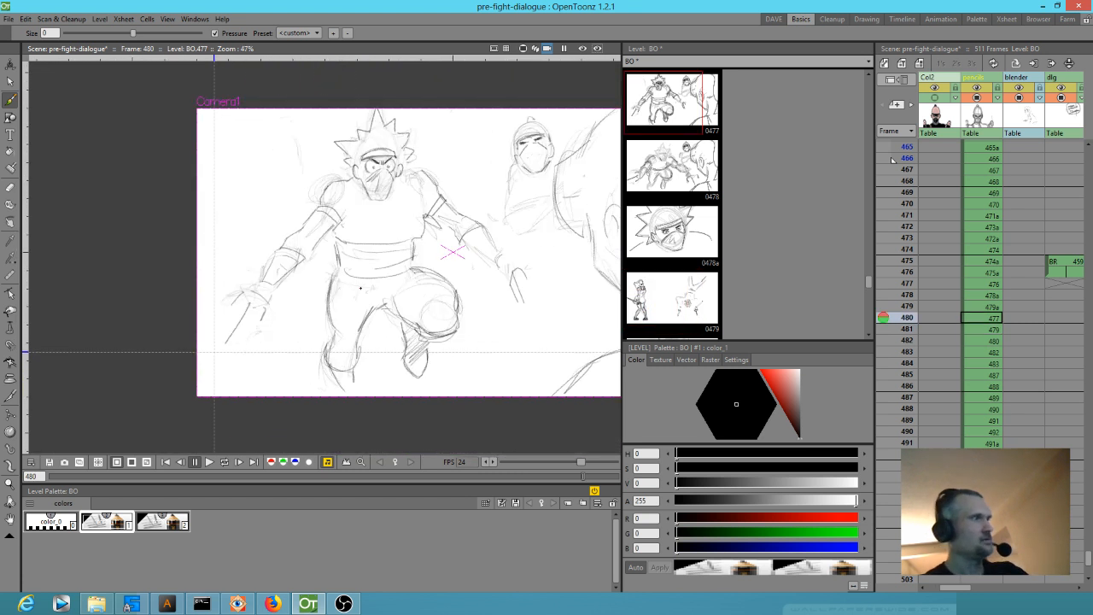
key("comma")
left_click_drag(503, 264, 358, 261)
key("comma")
key("comma")
key("comma")
key("comma")
key("comma")
key("comma")
key("comma")
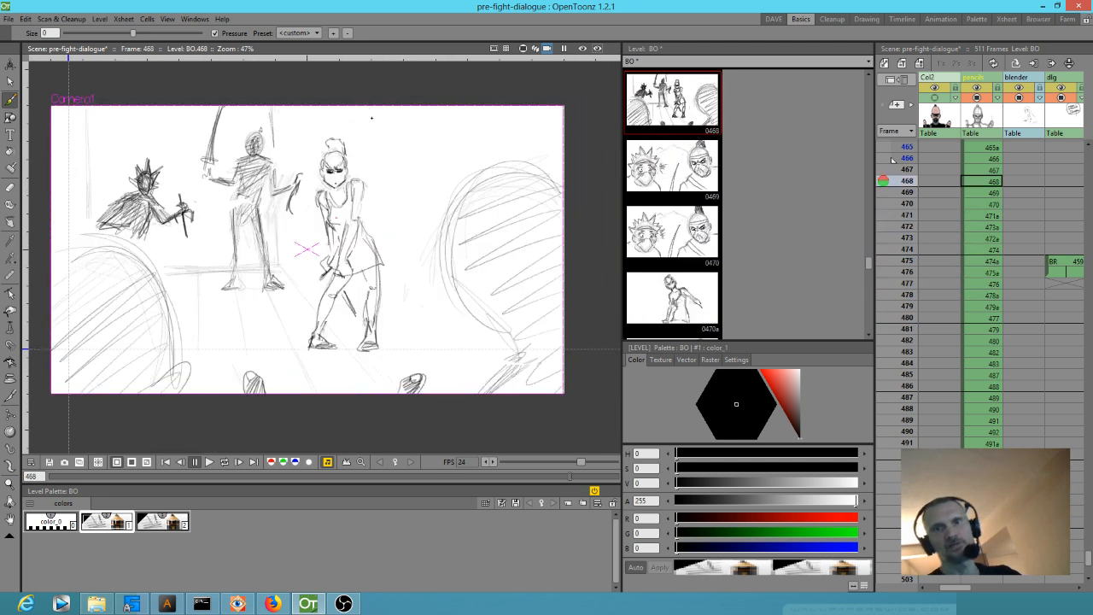
Step: Scrub the timeline from frame 461 to frame 483 to review how the sequence flows
scroll(932, 239, "up", 2)
left_click(908, 160)
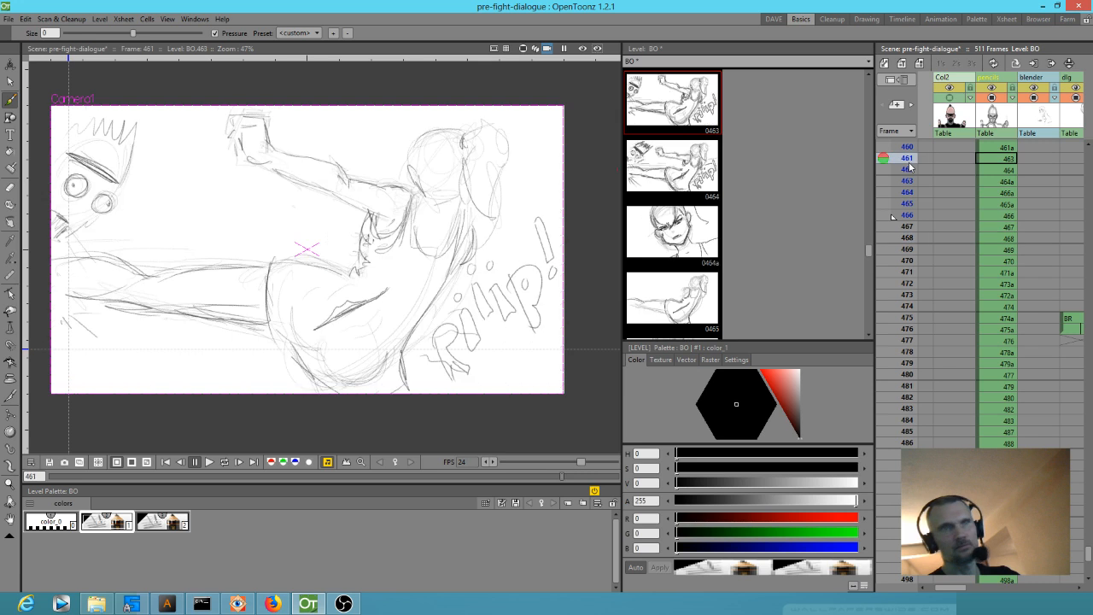
left_click_drag(910, 168, 809, 516)
scroll(925, 402, "down", 5)
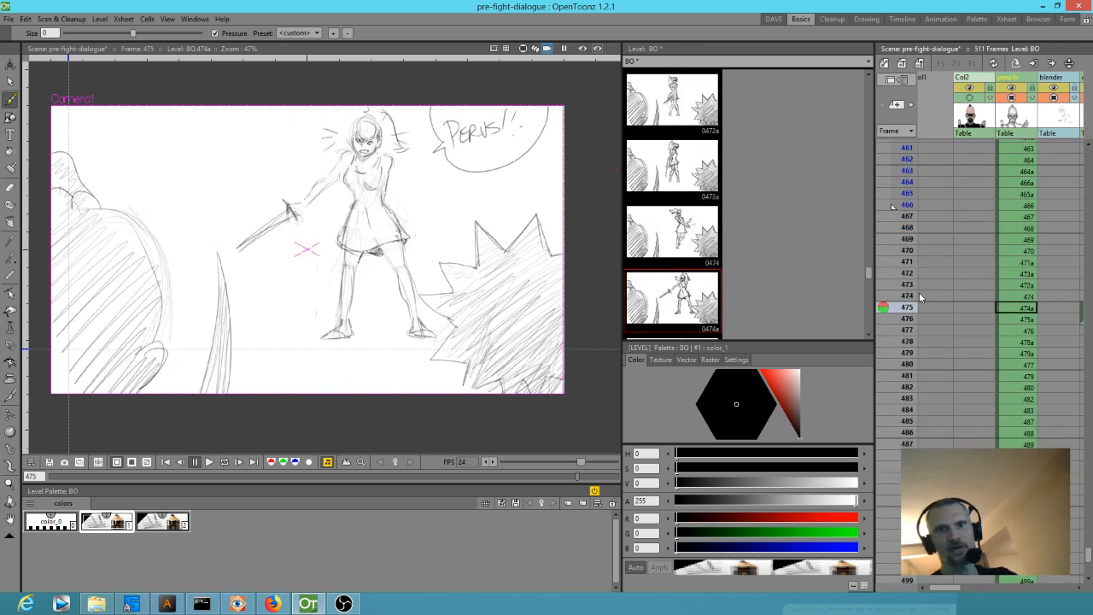
left_click(907, 296)
left_click_drag(907, 299, 905, 383)
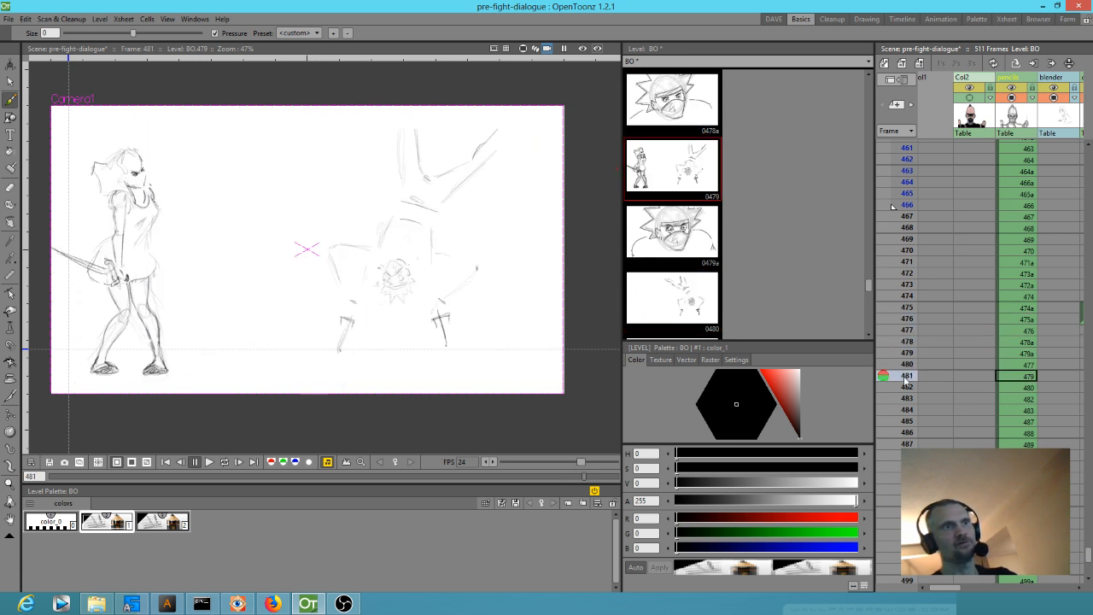
right_click(906, 383)
left_click(906, 377)
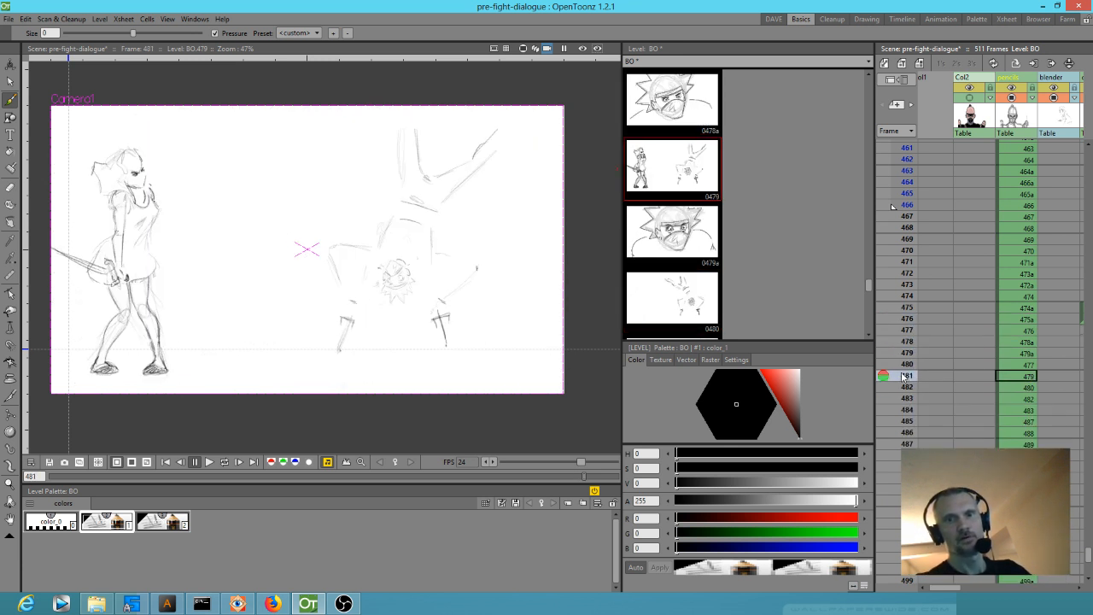
left_click(909, 397)
mouse_move(910, 401)
left_mouse_down()
mouse_move(914, 421)
mouse_move(918, 365)
mouse_move(911, 397)
left_mouse_up()
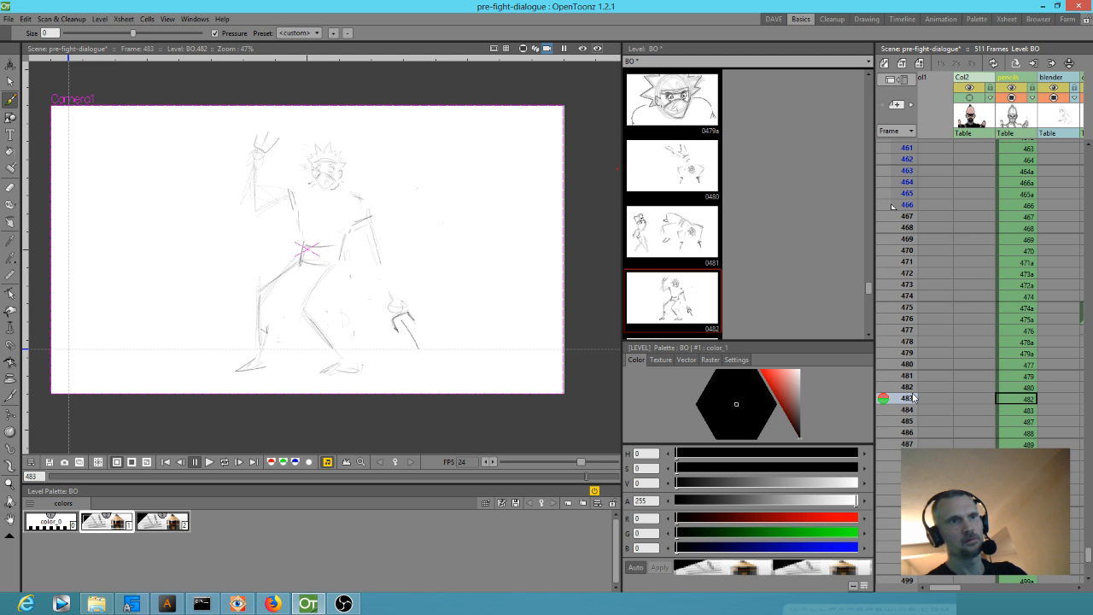
mouse_move(913, 398)
left_mouse_down()
mouse_move(911, 410)
mouse_move(914, 399)
left_mouse_up()
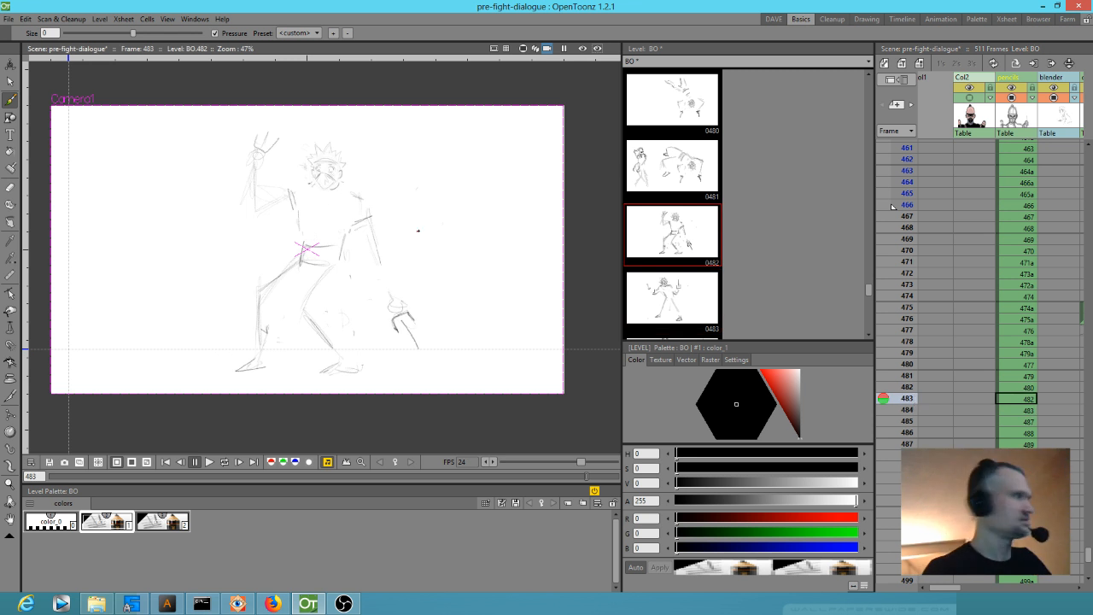
Step: Freehand-select the lowered hand and weapon on frame 483, offset them -6.35 mm E/W and 32 mm N/S, and compare with the adjacent frames
key("s")
mouse_move(405, 251)
left_mouse_down()
mouse_move(365, 276)
mouse_move(397, 372)
mouse_move(401, 256)
left_mouse_up()
left_click_drag(413, 323, 406, 304)
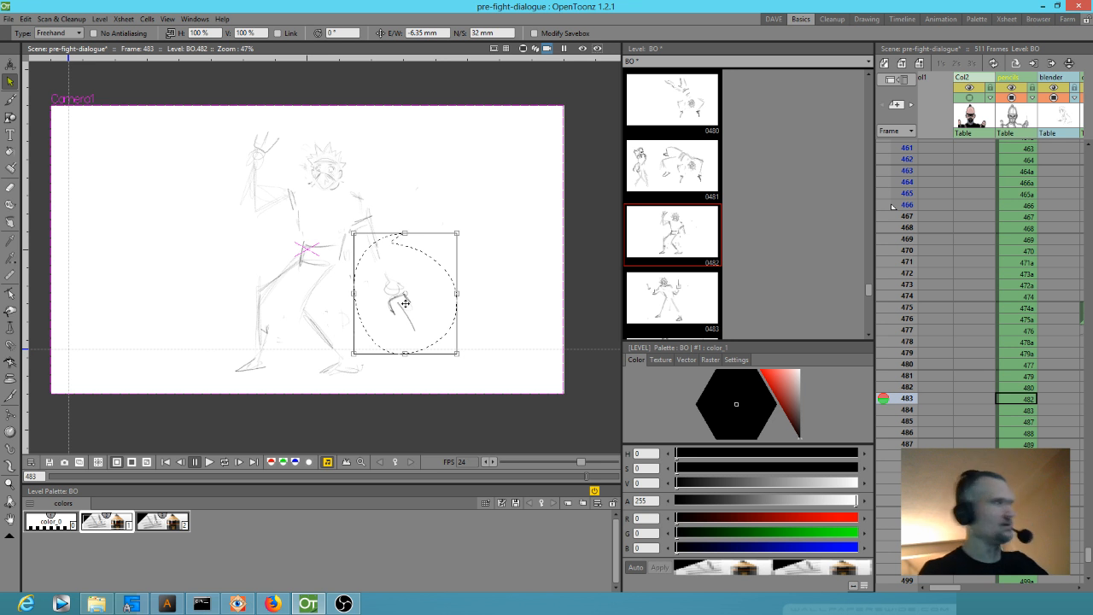
key("Up")
key("Up")
key("Down")
key("Down")
key("Down")
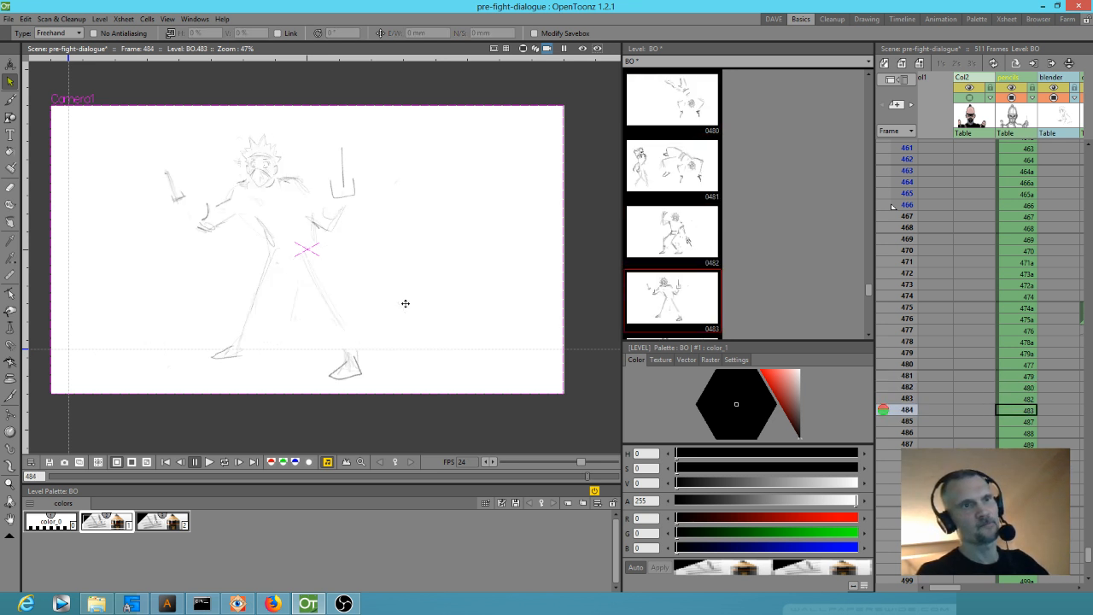
Step: Flip back and forth through frames 484 to 481 to compare the spiky-haired figure's poses
key("Up")
key("Up")
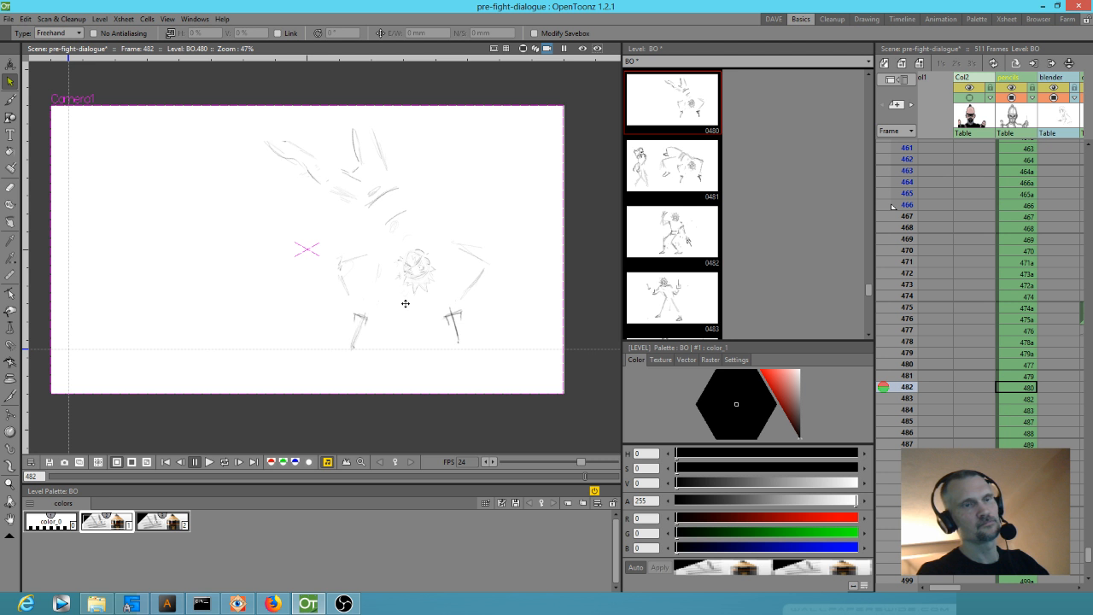
key("Up")
key("Down")
key("Down")
key("Up")
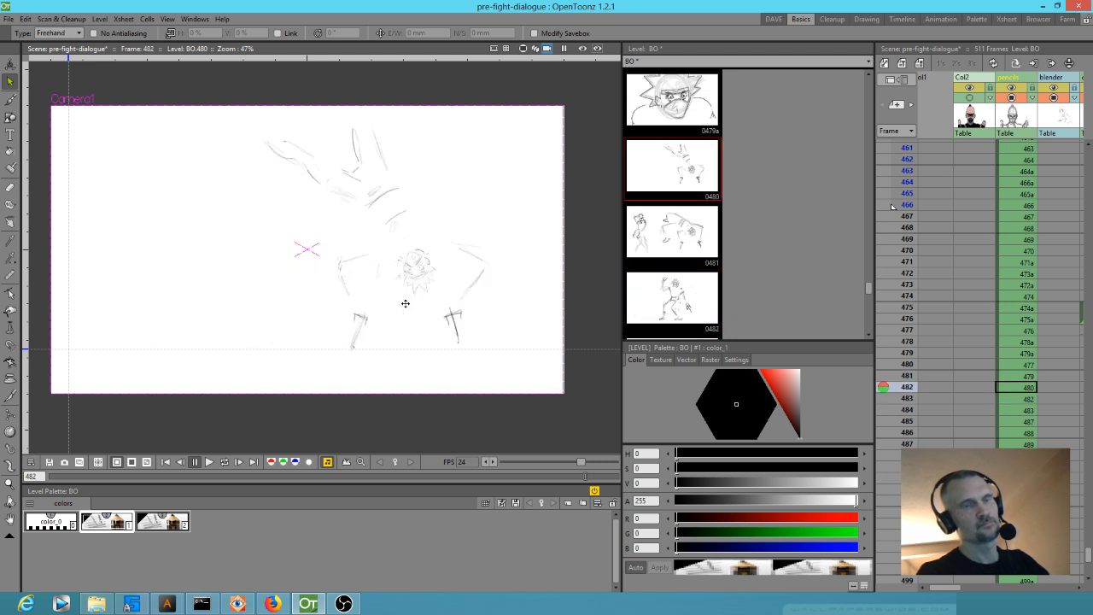
key("Up")
key("Down")
key("Down")
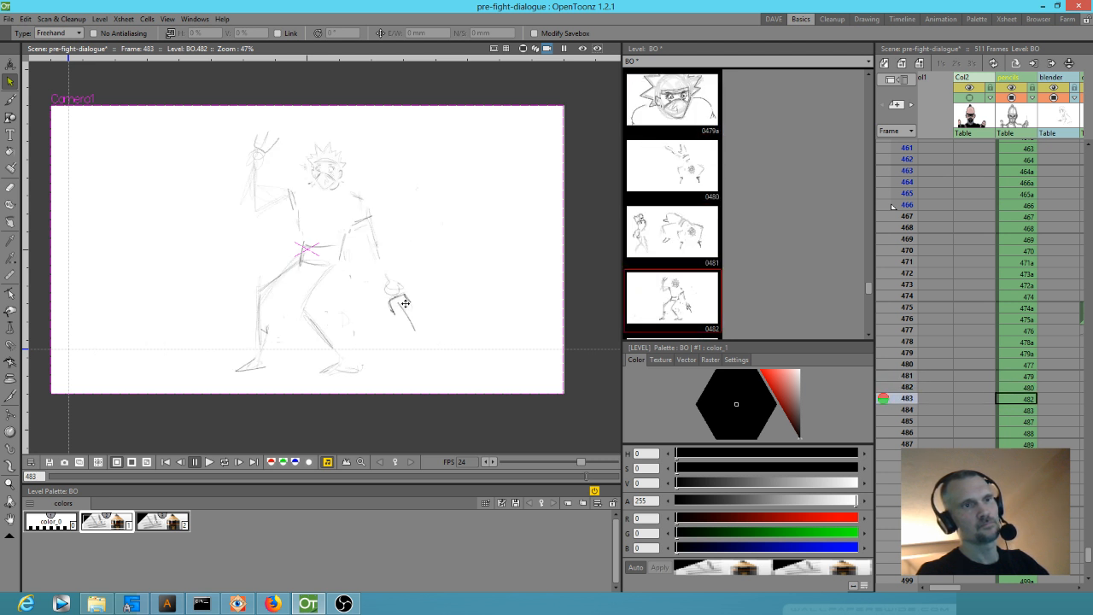
Step: Freehand-select the spiky-haired figure on frame 483, shift it slightly east, and compare it with the adjacent frame
mouse_move(427, 134)
left_mouse_down()
mouse_move(225, 148)
mouse_move(469, 200)
mouse_move(427, 135)
left_mouse_up()
left_click_drag(332, 295, 345, 293)
key("Up")
key("Down")
key("Up")
key("Down")
Step: Freehand-select the whole figure on frame 484, offset it 71.61 mm E/W and 0.67 mm N/S, and check it against the preceding frames
key("Down")
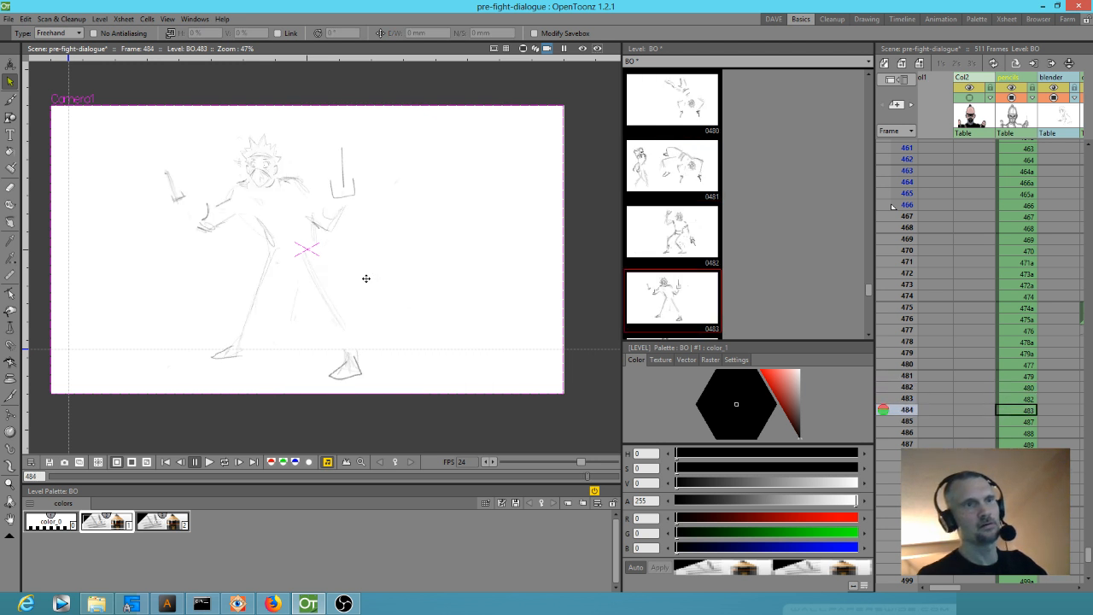
mouse_move(375, 134)
left_mouse_down()
mouse_move(264, 398)
mouse_move(397, 154)
left_mouse_up()
left_click_drag(319, 249, 351, 250)
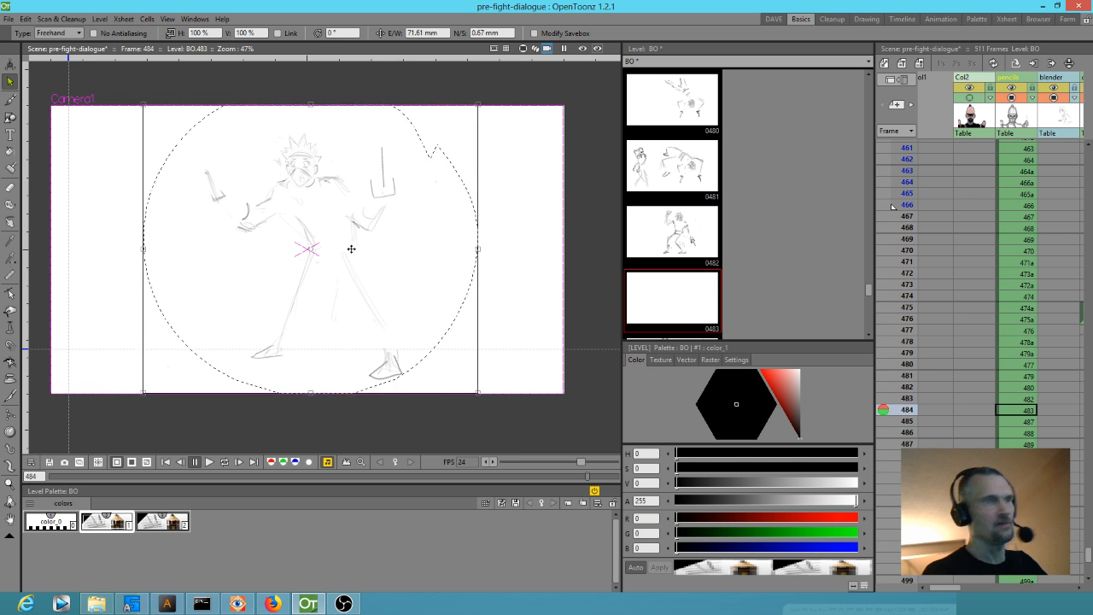
key("Escape")
key("Up")
key("Up")
key("Up")
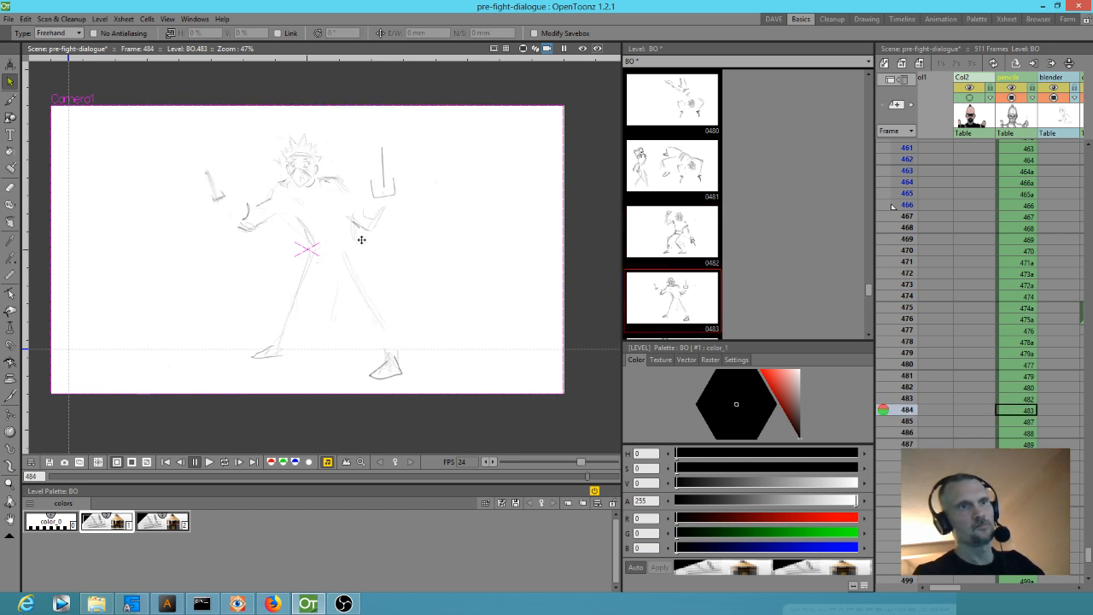
key("Up")
key("Down")
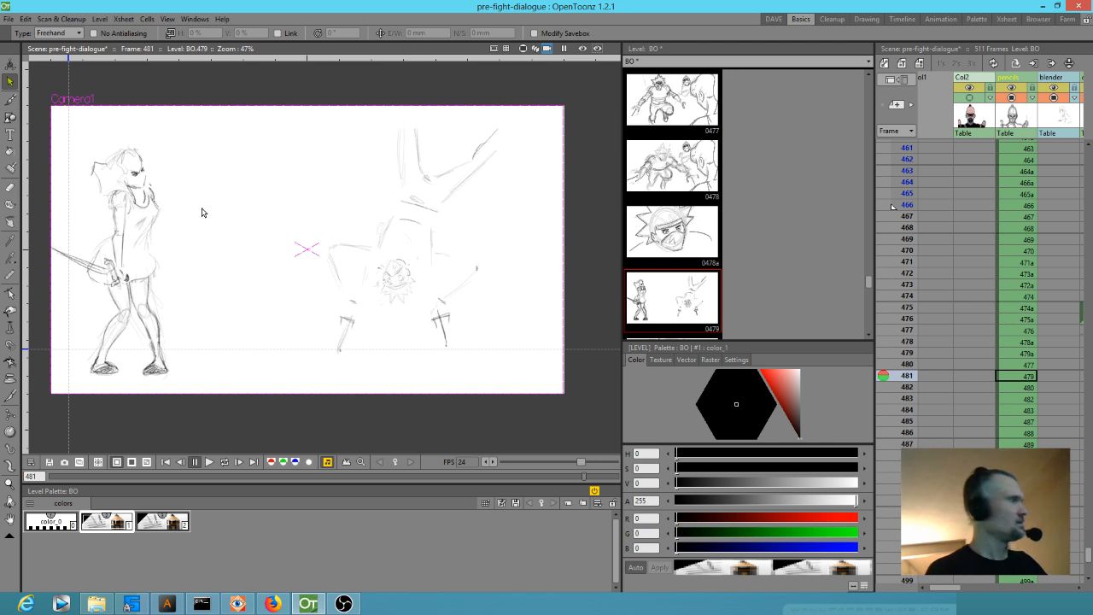
mouse_move(210, 188)
left_mouse_down()
mouse_move(137, 106)
mouse_move(23, 306)
mouse_move(227, 229)
mouse_move(207, 163)
left_mouse_up()
left_click_drag(148, 285, 162, 278)
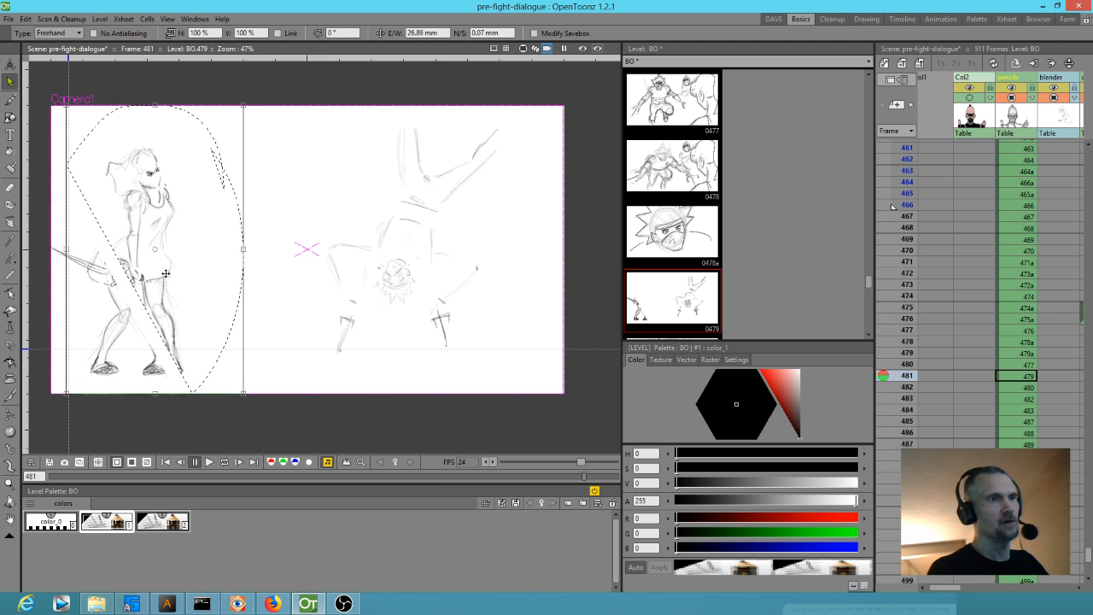
key("ctrl+z")
Step: Offset the entire woman on frame 481 by 47.07 mm E/W and 13.11 mm N/S, and paste copies of her onto frames 482 to 484
mouse_move(253, 191)
left_mouse_down()
mouse_move(222, 136)
mouse_move(126, 119)
mouse_move(71, 165)
mouse_move(34, 301)
mouse_move(100, 416)
mouse_move(219, 350)
mouse_move(214, 179)
left_mouse_up()
left_click_drag(163, 338, 187, 333)
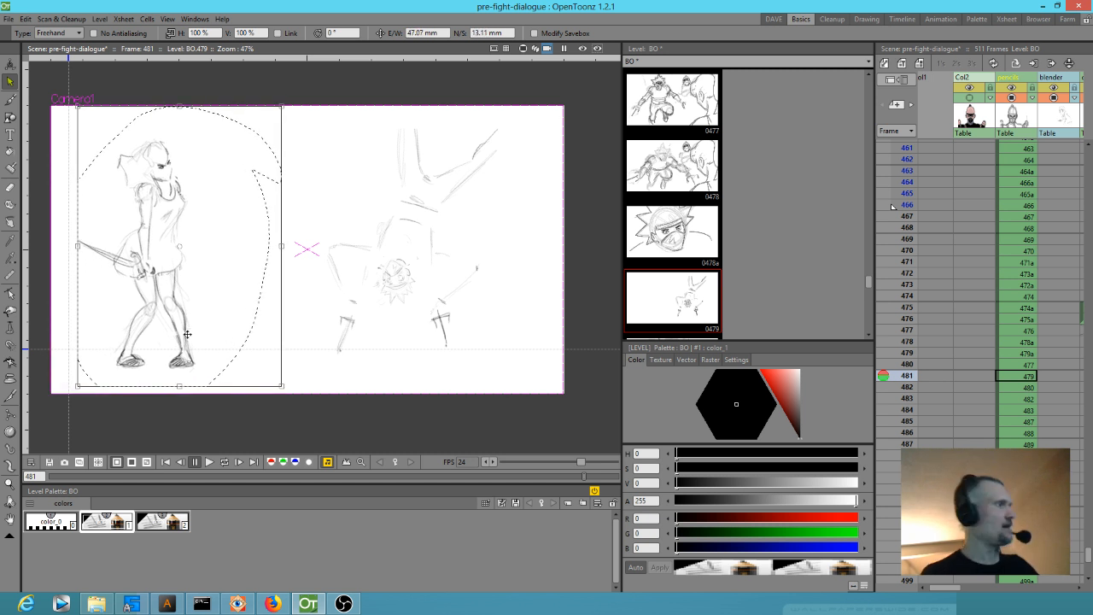
key("period")
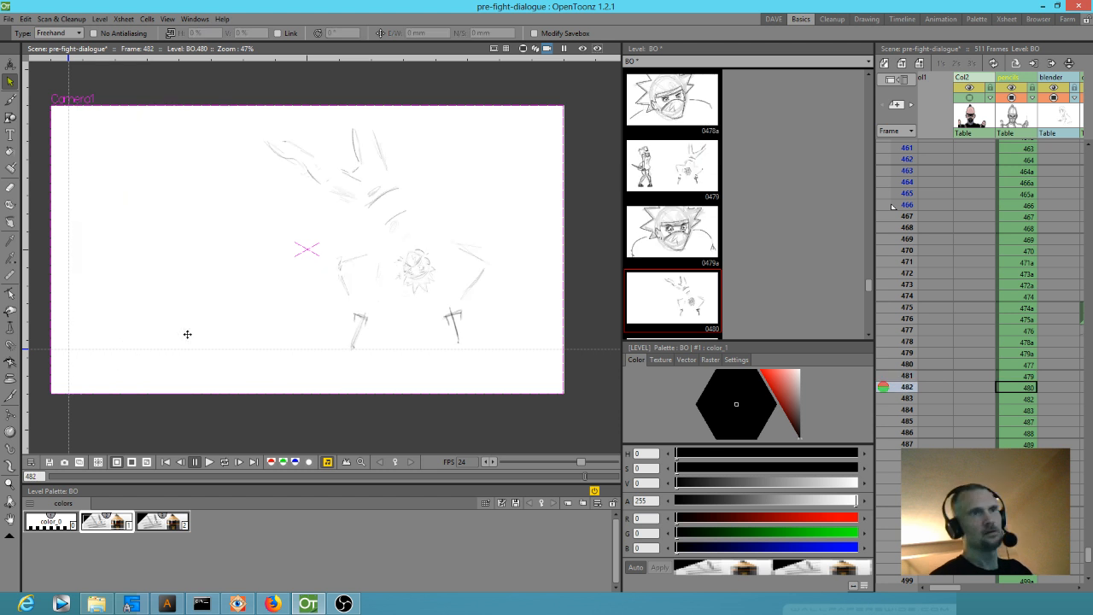
key("period")
key("period")
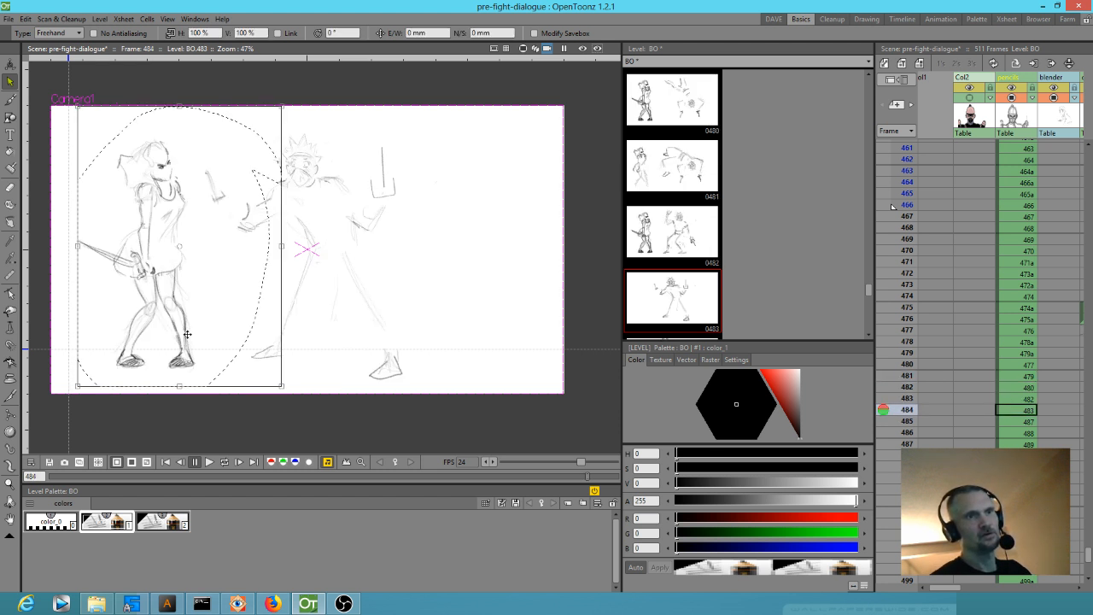
key("period")
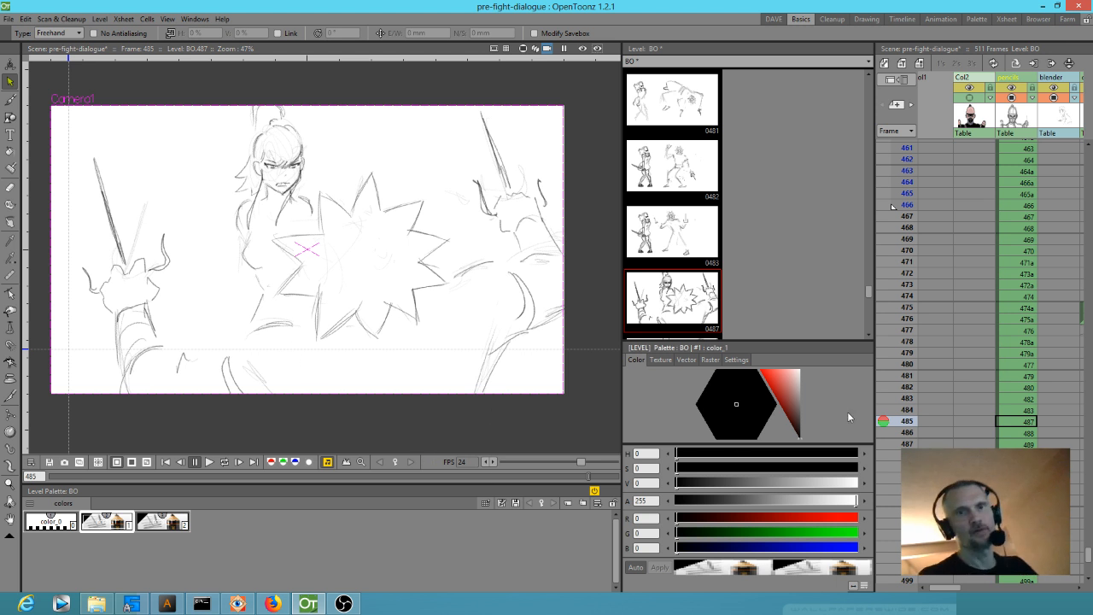
Step: Copy the masked bystander's body from frame 477 onto frame 480 and offset it -4.44 mm E/W and 7.78 mm N/S under his head
mouse_move(905, 415)
left_mouse_down()
mouse_move(906, 316)
mouse_move(895, 431)
mouse_move(891, 342)
mouse_move(884, 411)
mouse_move(889, 382)
mouse_move(885, 412)
mouse_move(888, 392)
left_mouse_up()
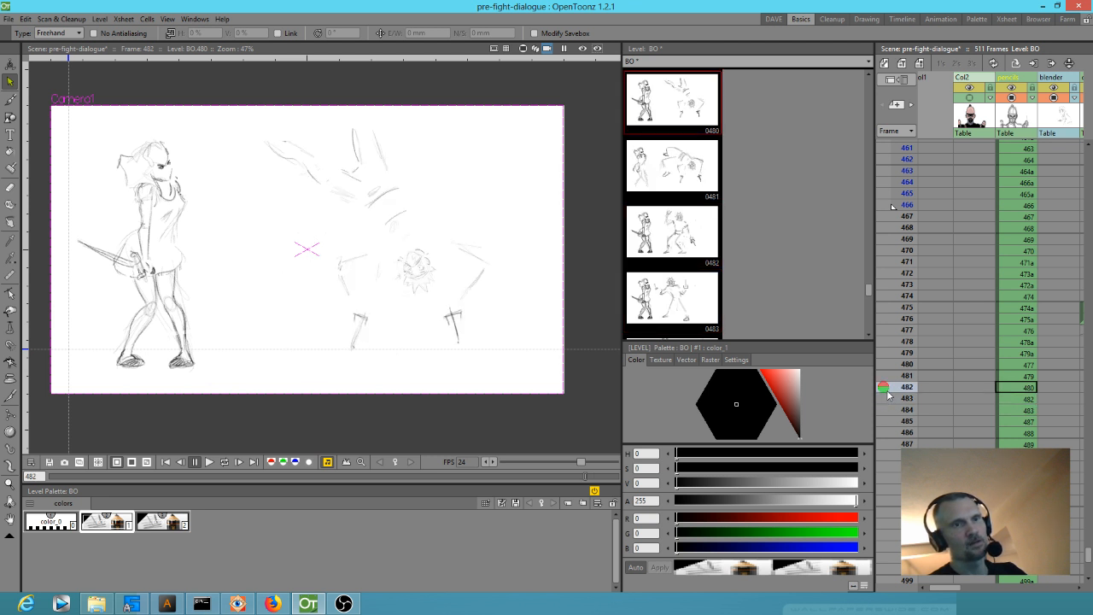
left_click_drag(890, 392, 901, 336)
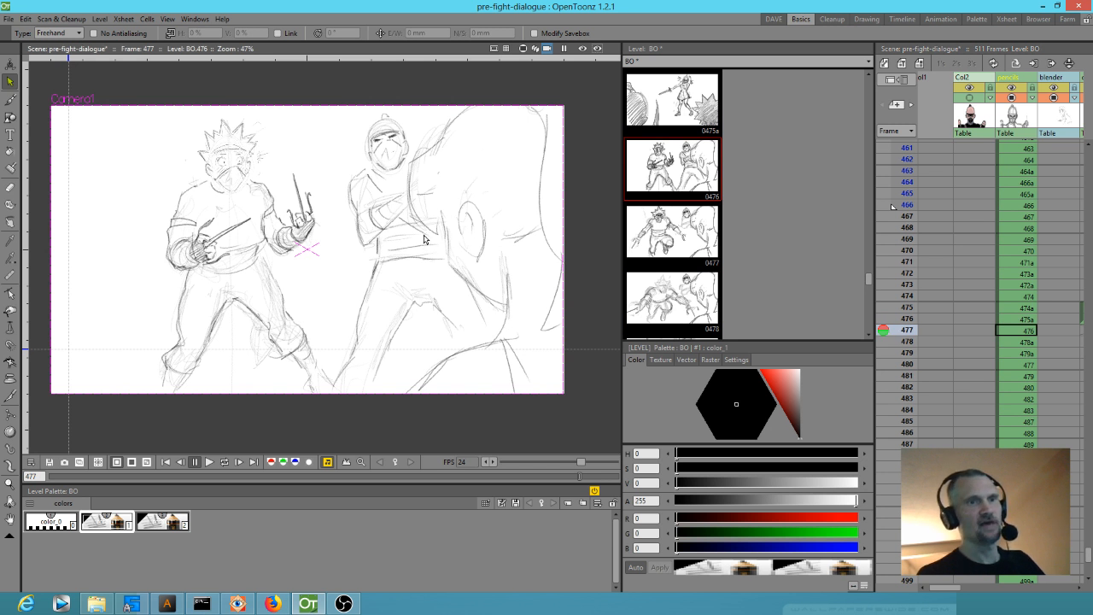
mouse_move(417, 229)
left_mouse_down()
mouse_move(395, 183)
mouse_move(365, 167)
mouse_move(343, 242)
mouse_move(340, 391)
mouse_move(376, 399)
mouse_move(417, 353)
mouse_move(491, 321)
mouse_move(442, 270)
mouse_move(405, 203)
left_mouse_up()
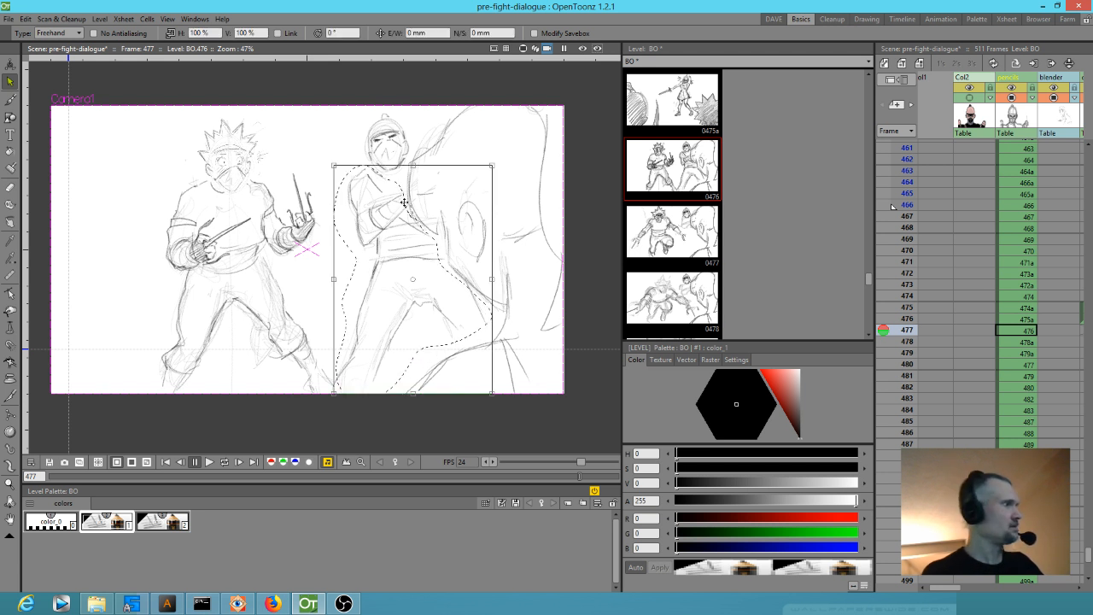
key("period")
key("period")
key("period")
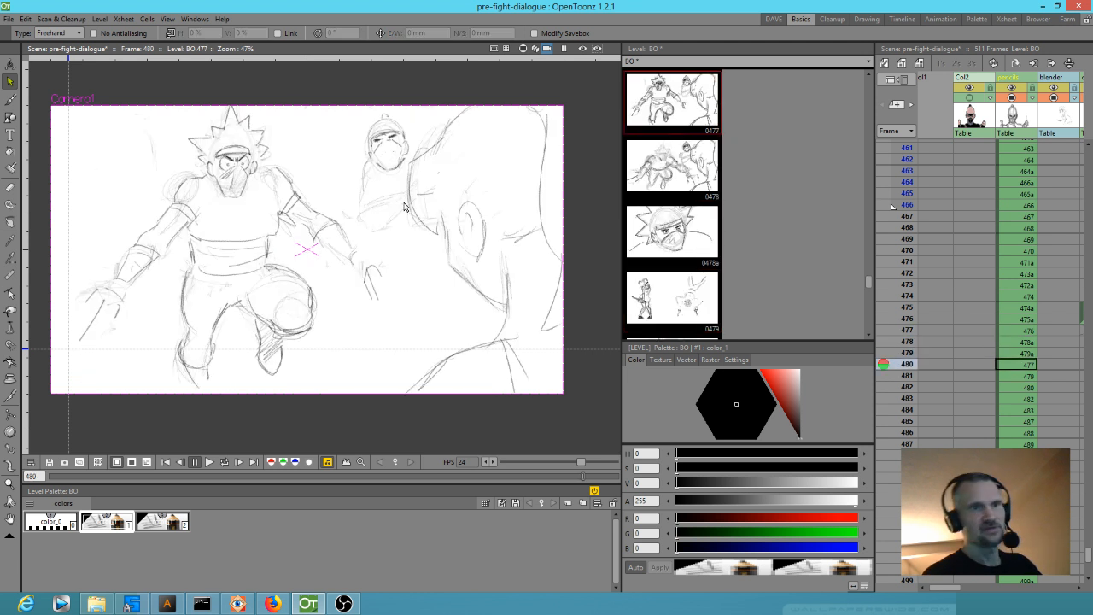
key("ctrl+v")
mouse_move(413, 275)
left_mouse_down()
mouse_move(401, 262)
mouse_move(412, 267)
left_mouse_up()
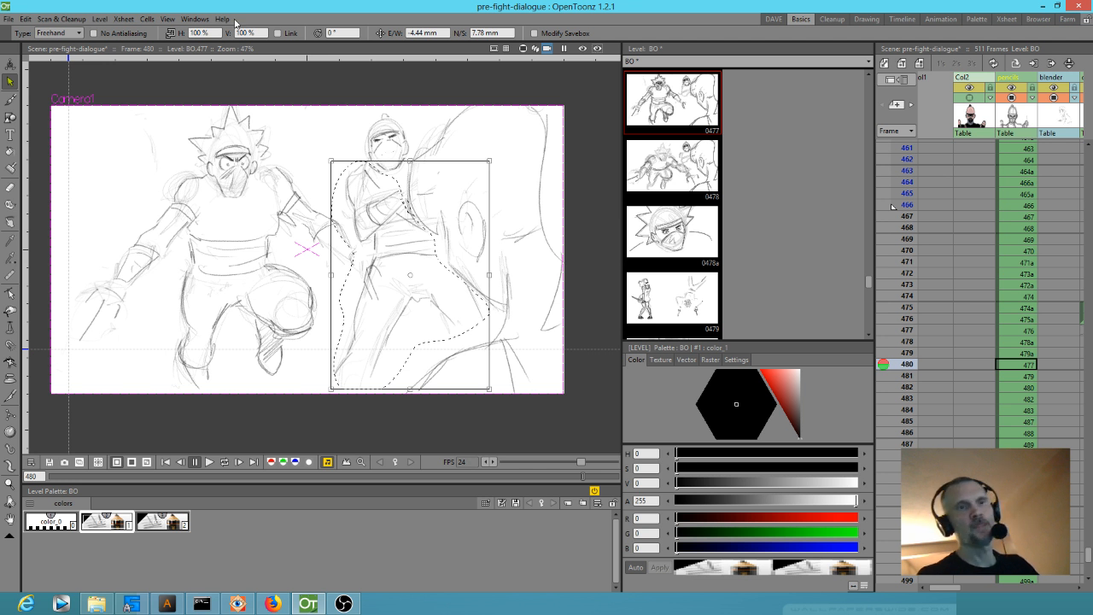
Step: Compare the drawings on frames 479, 480 and 481 to check the cut between the shots
left_click(1020, 376)
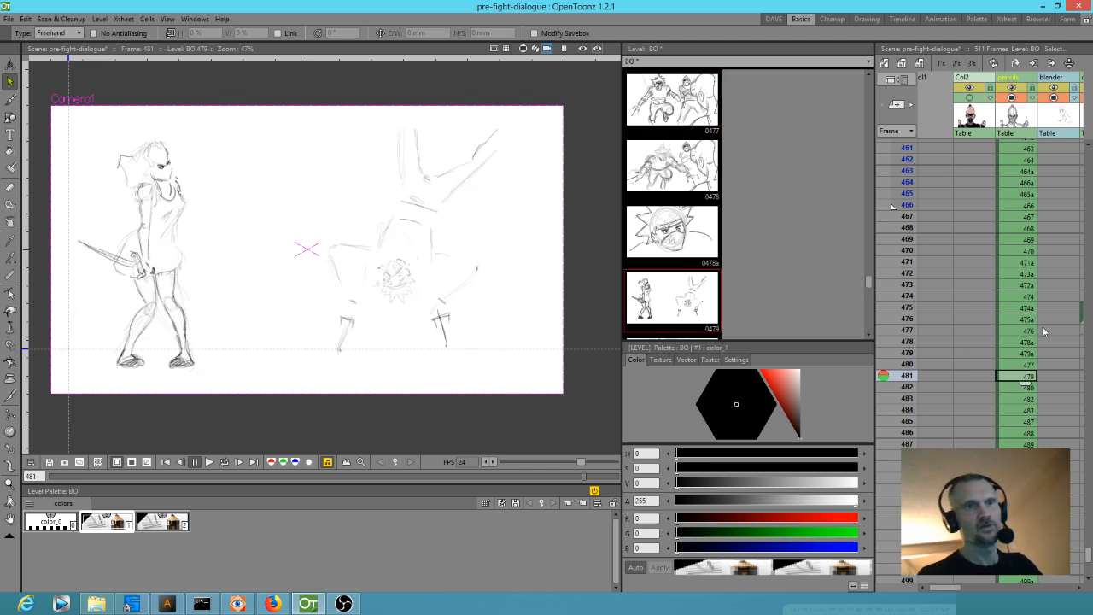
left_click(1028, 366)
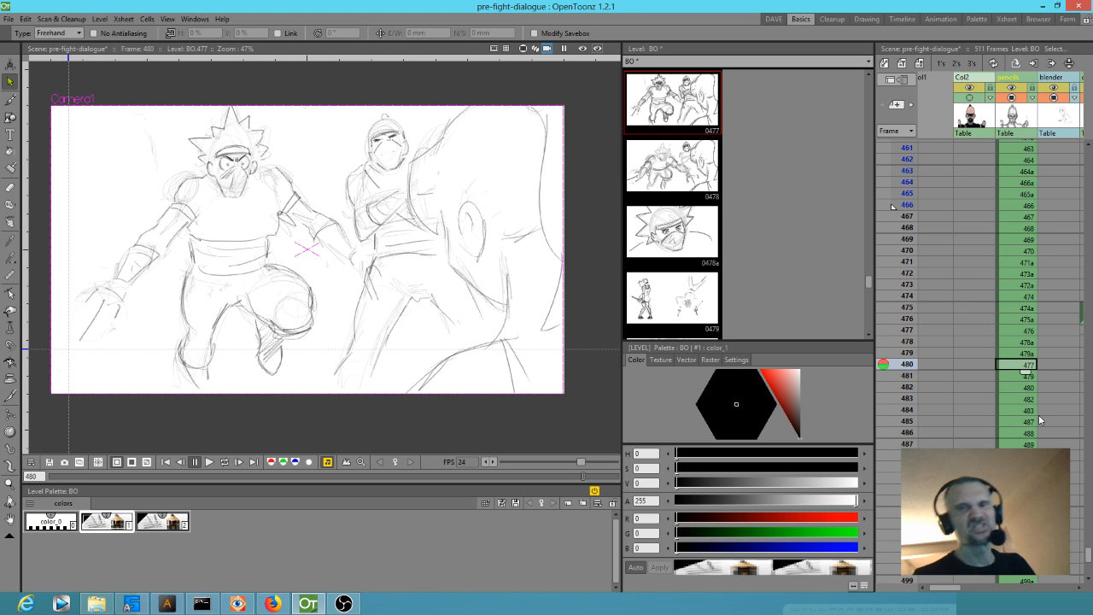
left_click(1014, 355)
left_click(1018, 365)
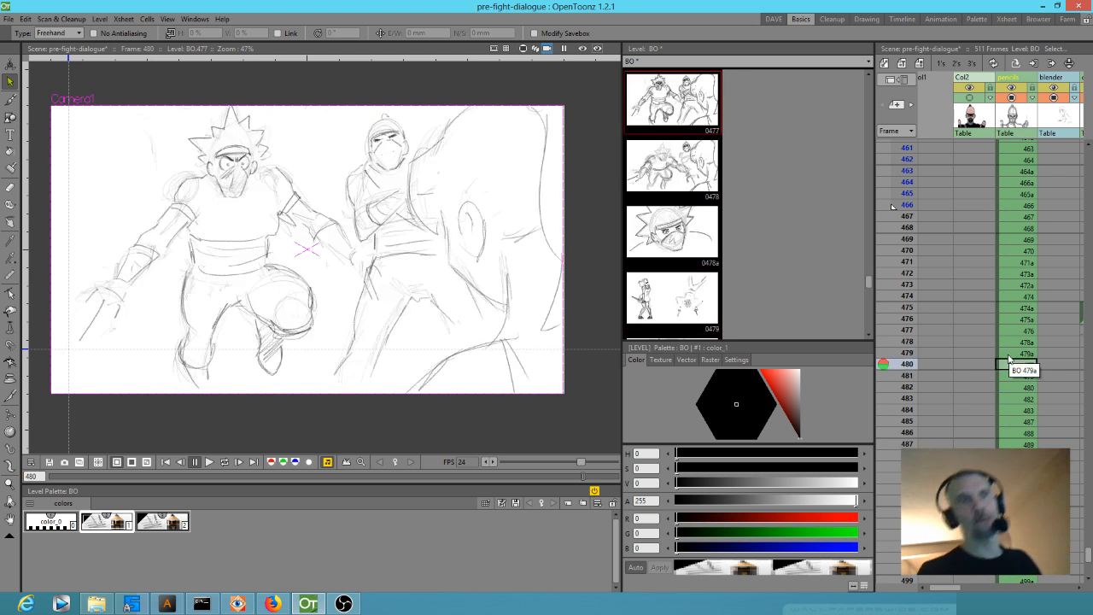
left_click(908, 375)
mouse_move(902, 377)
left_mouse_down()
mouse_move(903, 387)
mouse_move(904, 364)
mouse_move(905, 389)
mouse_move(906, 367)
mouse_move(907, 377)
left_mouse_up()
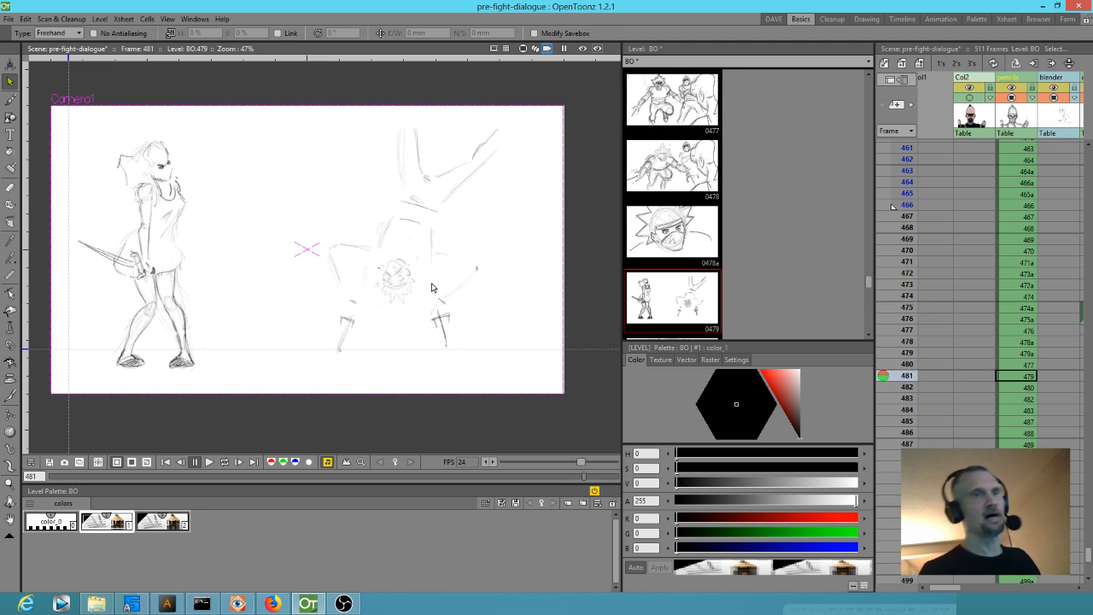
Step: Pencil in the upside-down figure's shoulders and arms on frame 481, and close the Firefox window playing Netflix
key("b")
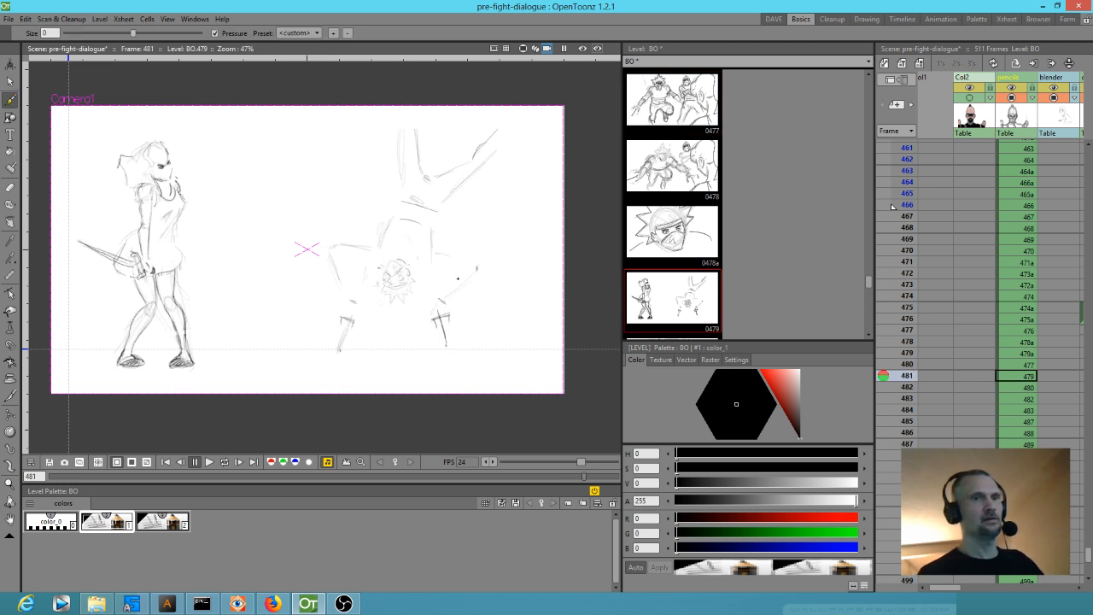
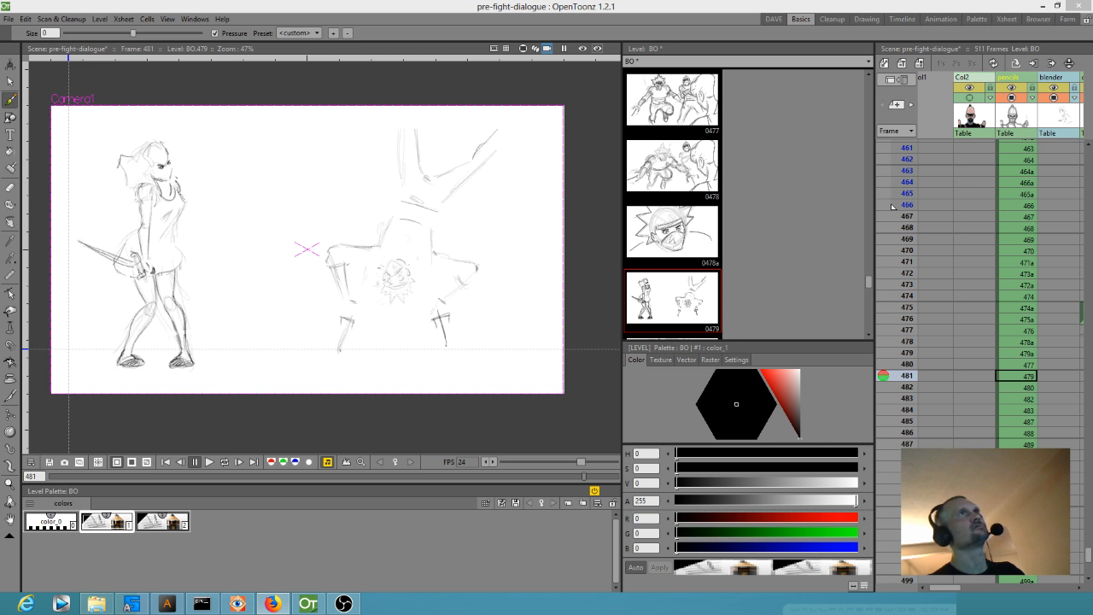
key("alt+Tab")
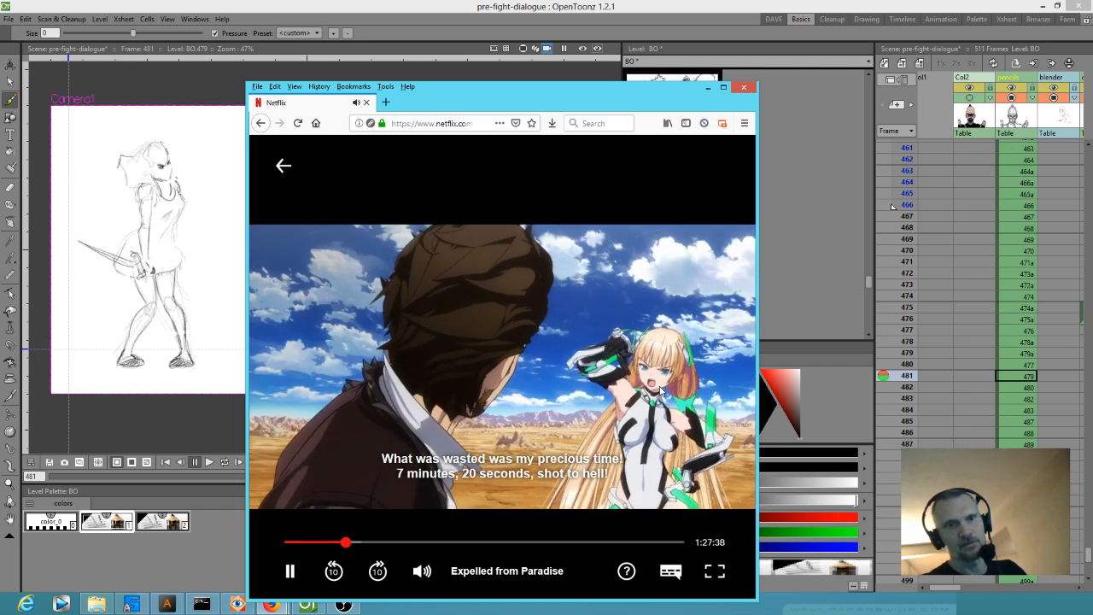
left_click(746, 88)
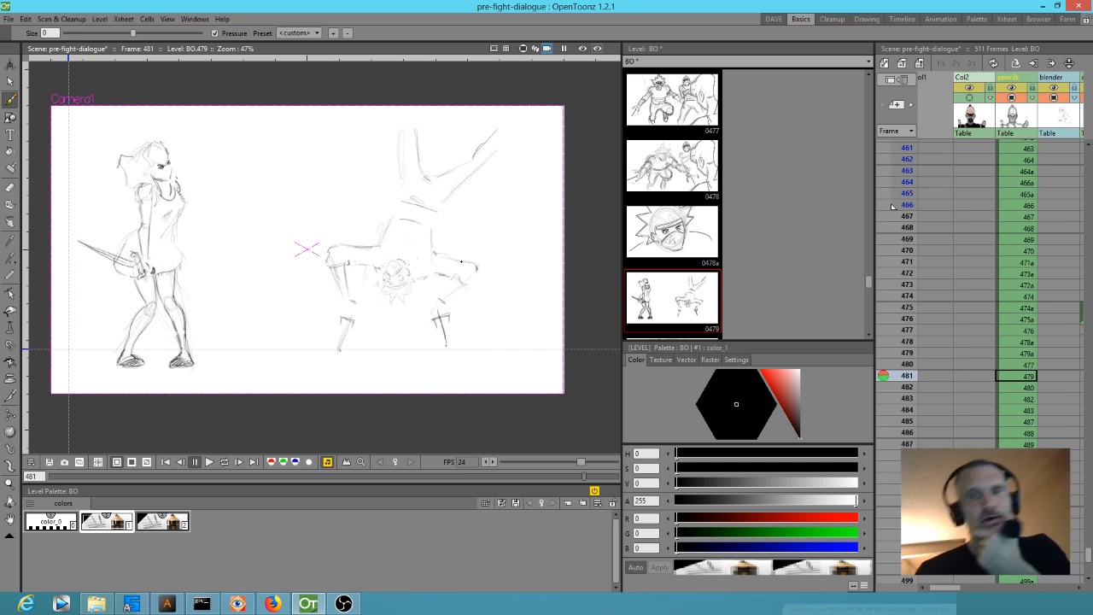
Step: Pencil the upside-down figure's torso sides and waistband on frame 481 after checking the neighbouring frame
key("Up")
key("Down")
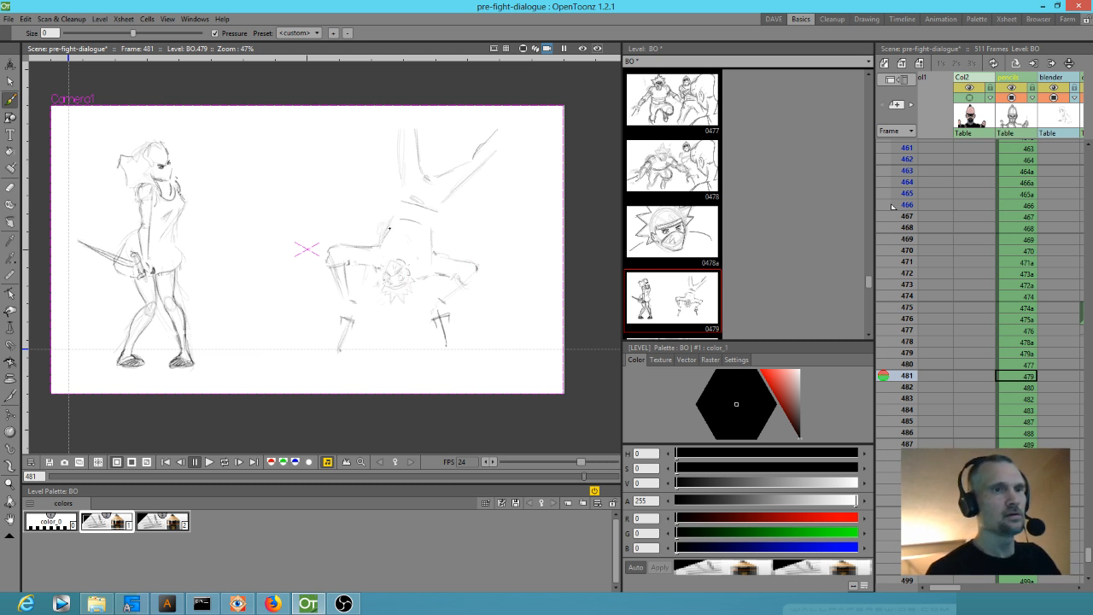
mouse_move(391, 222)
left_mouse_down()
mouse_move(404, 220)
mouse_move(432, 249)
mouse_move(432, 224)
mouse_move(394, 218)
left_mouse_up()
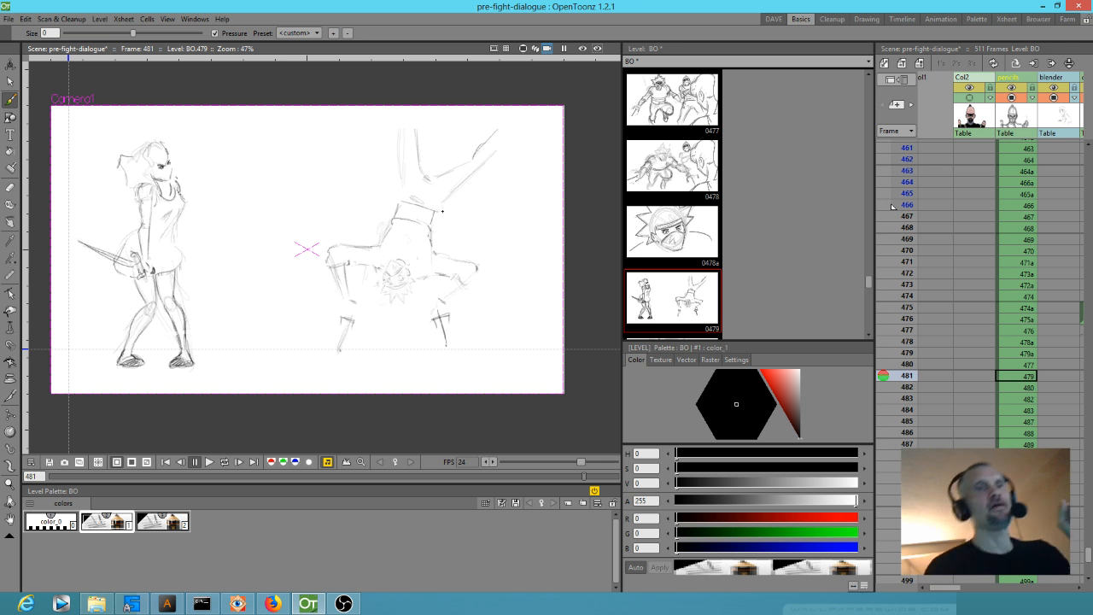
Step: Outline the upside-down figure's two raised legs from the waist to the camera frame's upper edge on frame 481
mouse_move(397, 153)
left_mouse_down()
mouse_move(396, 108)
mouse_move(413, 95)
mouse_move(427, 175)
left_mouse_up()
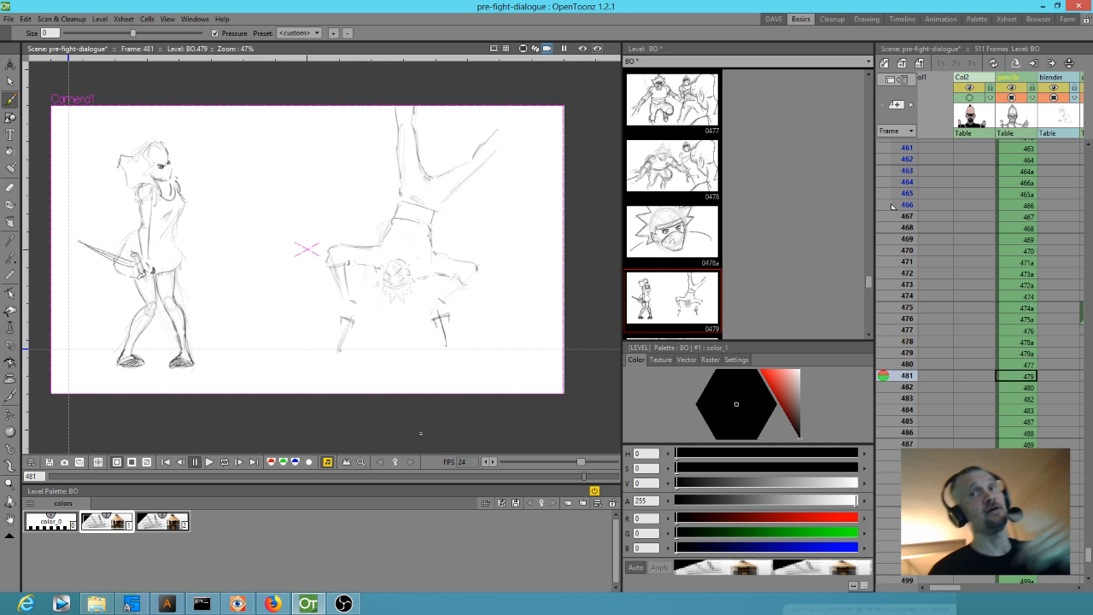
left_click_drag(465, 159, 456, 167)
left_click_drag(508, 115, 475, 152)
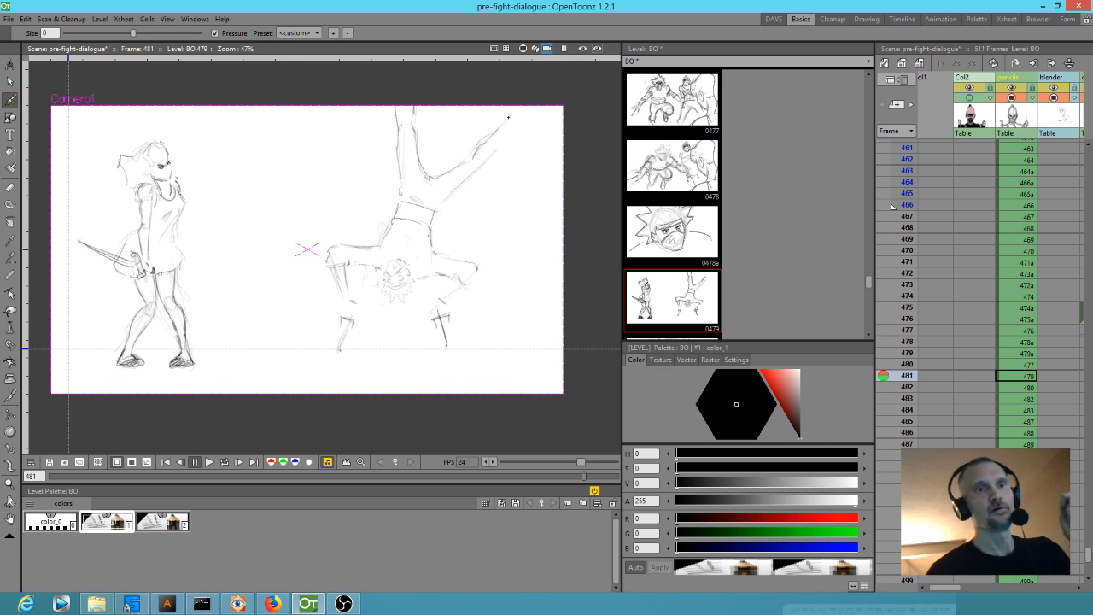
left_click_drag(507, 111, 513, 107)
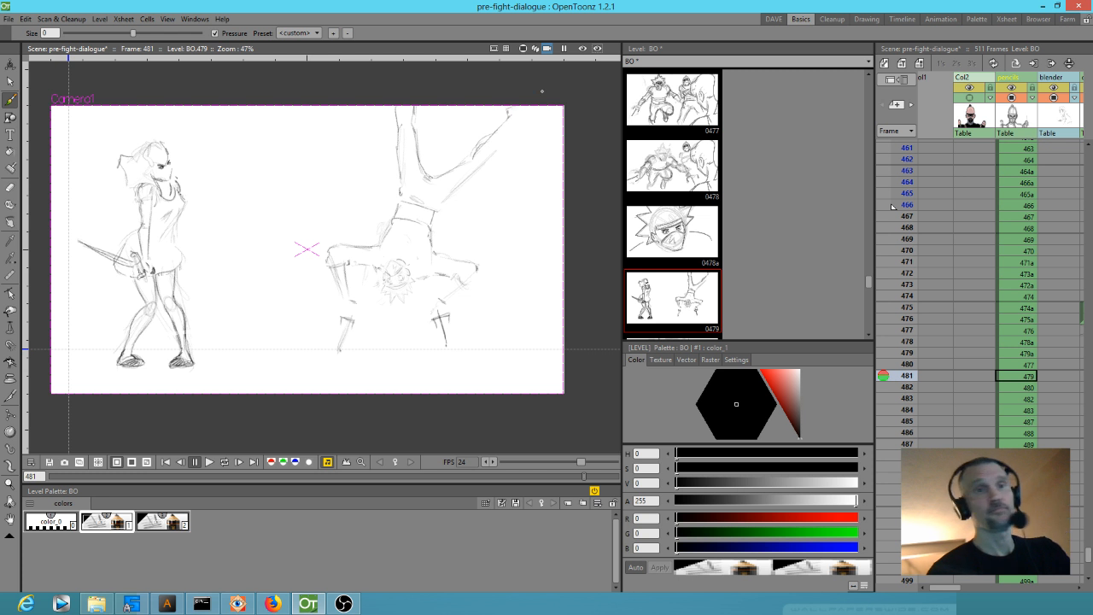
mouse_move(524, 114)
left_mouse_down()
mouse_move(543, 106)
mouse_move(444, 207)
left_mouse_up()
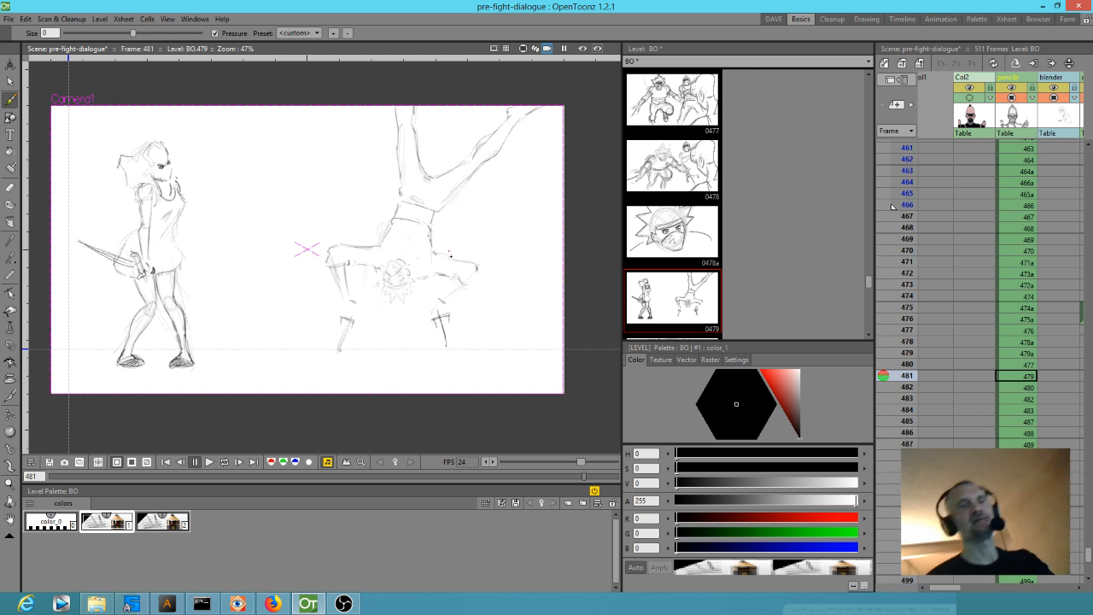
Step: Define the upside-down figure's bent arm and darken the raised legs, adding wrap lines at the shin on frame 481
mouse_move(440, 282)
left_mouse_down()
mouse_move(451, 296)
mouse_move(456, 276)
mouse_move(460, 290)
left_mouse_up()
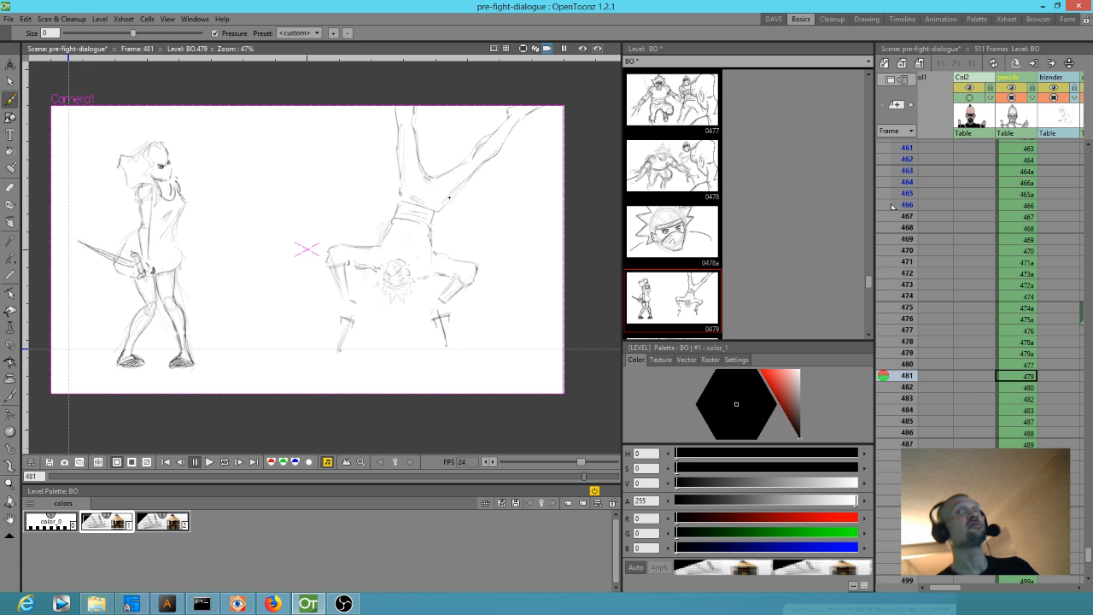
mouse_move(441, 208)
left_mouse_down()
mouse_move(503, 140)
mouse_move(504, 124)
left_mouse_up()
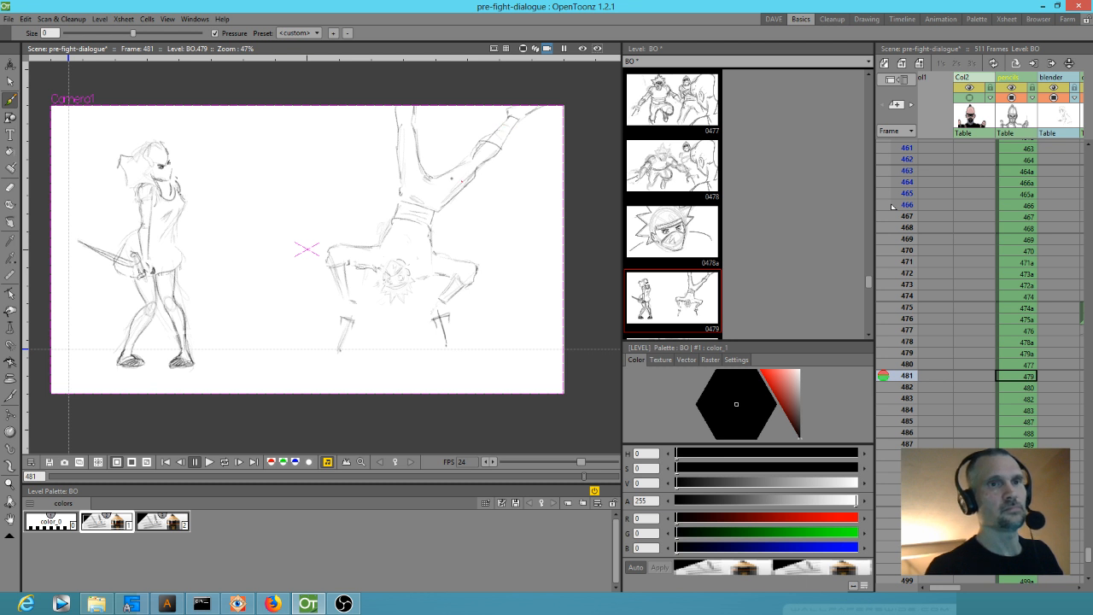
left_click_drag(455, 183, 461, 202)
left_click_drag(403, 144, 416, 131)
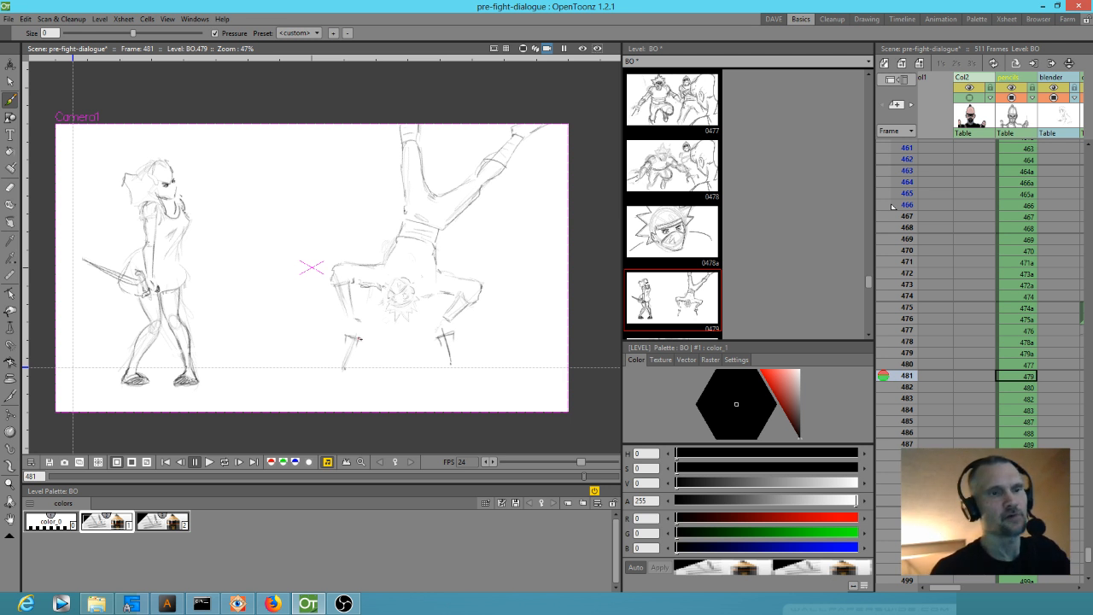
Step: Darken the two weapons planted beneath the upside-down figure's arms and reinforce the side of its torso on frame 481
mouse_move(358, 341)
left_mouse_down()
mouse_move(346, 338)
mouse_move(344, 367)
left_mouse_up()
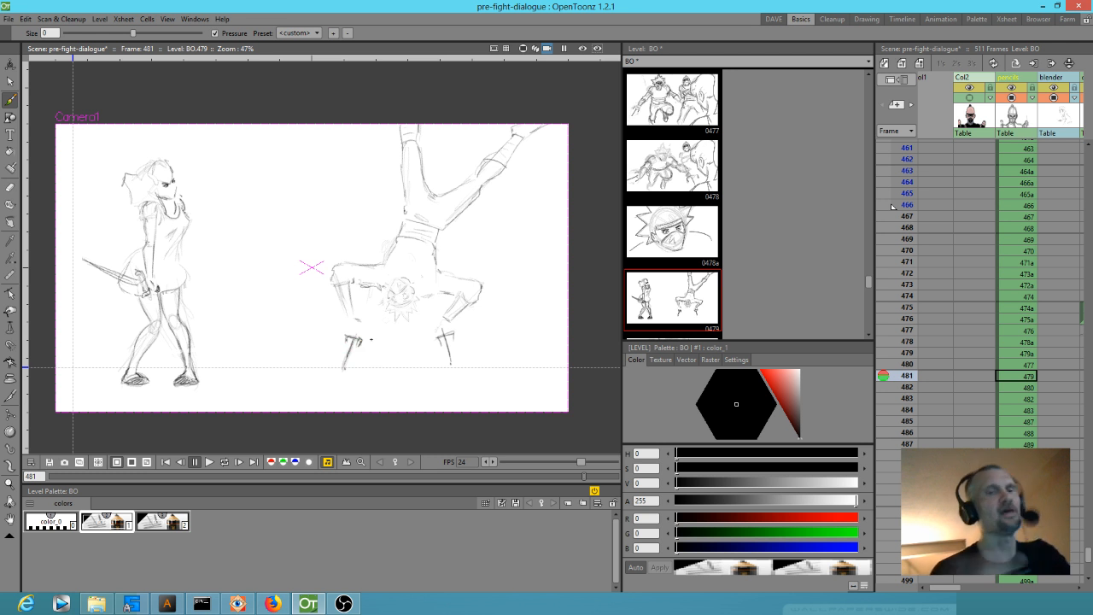
left_click_drag(444, 338, 451, 363)
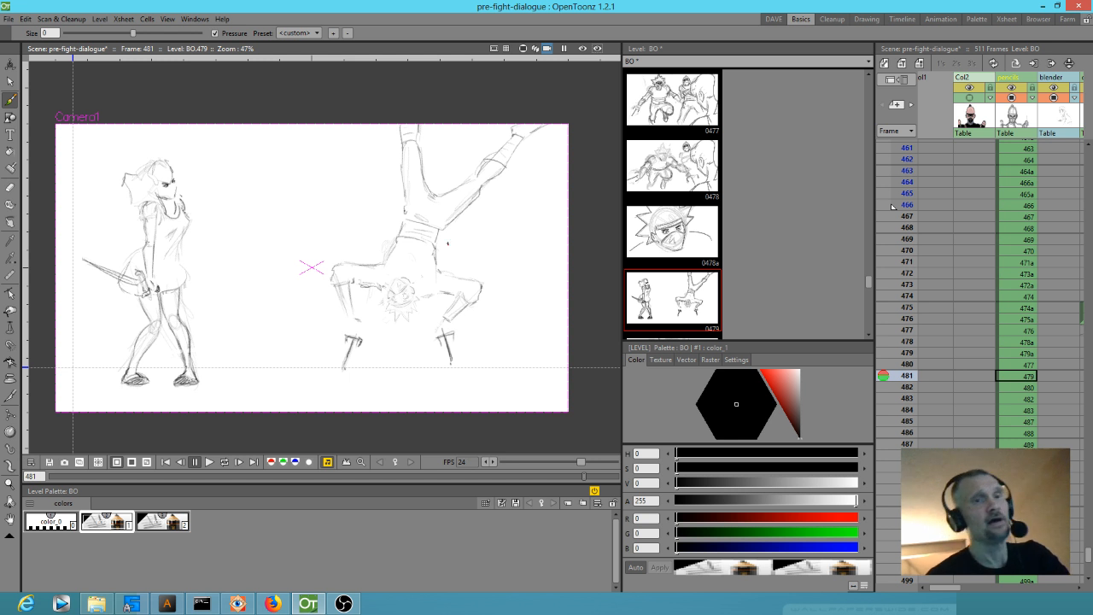
left_click_drag(440, 232, 435, 246)
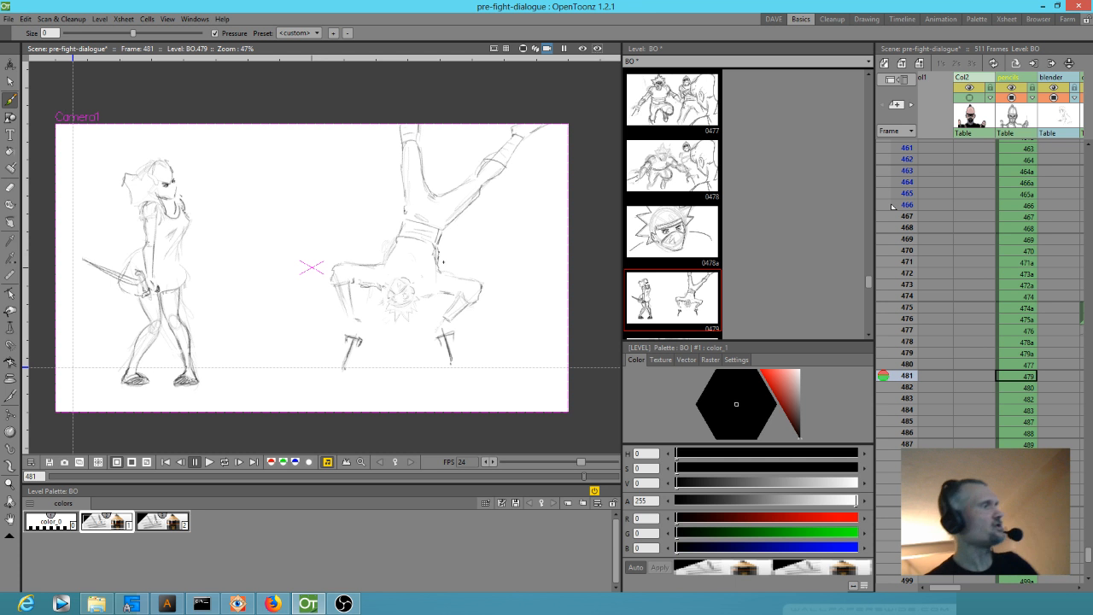
key("a")
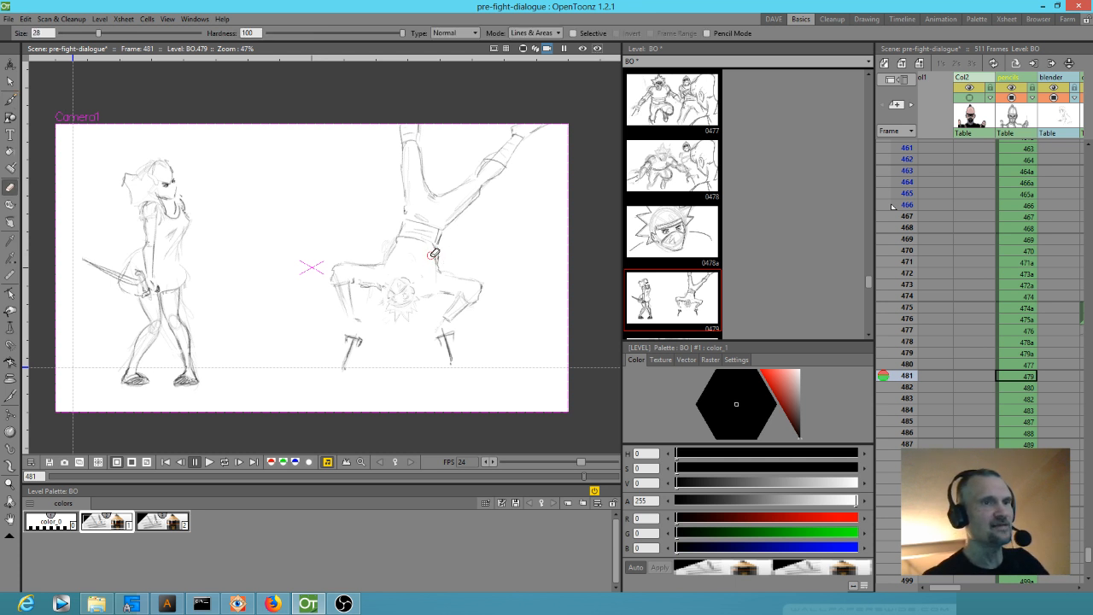
key("b")
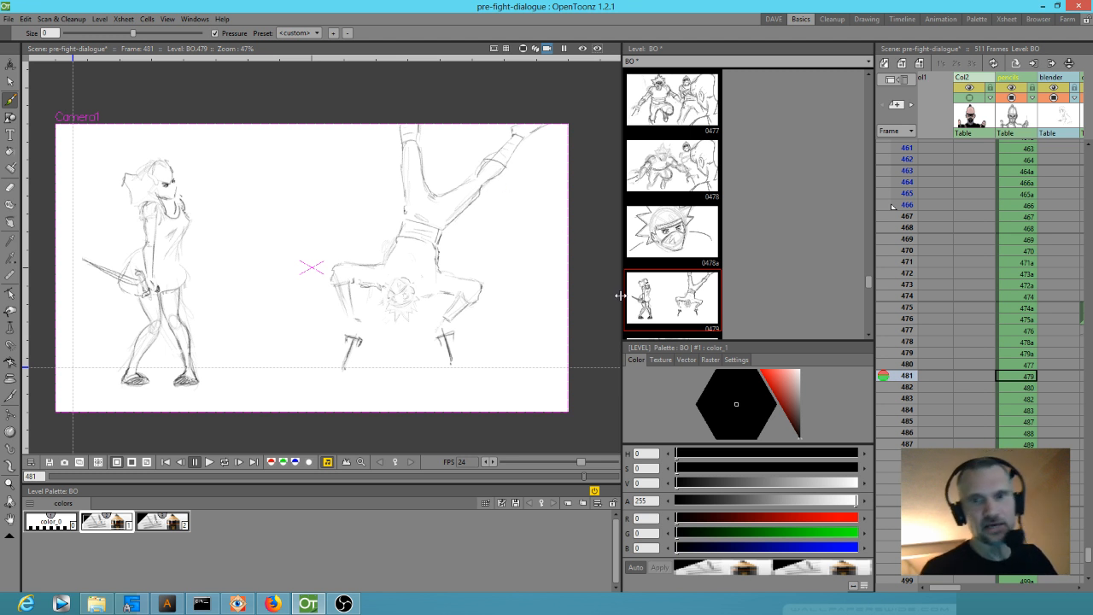
Step: Copy the upside-down figure's bent arm from frame 481 onto frame 482, rotated 15.1° and offset 22.88 mm E/W and -20.82 mm N/S
key("Down")
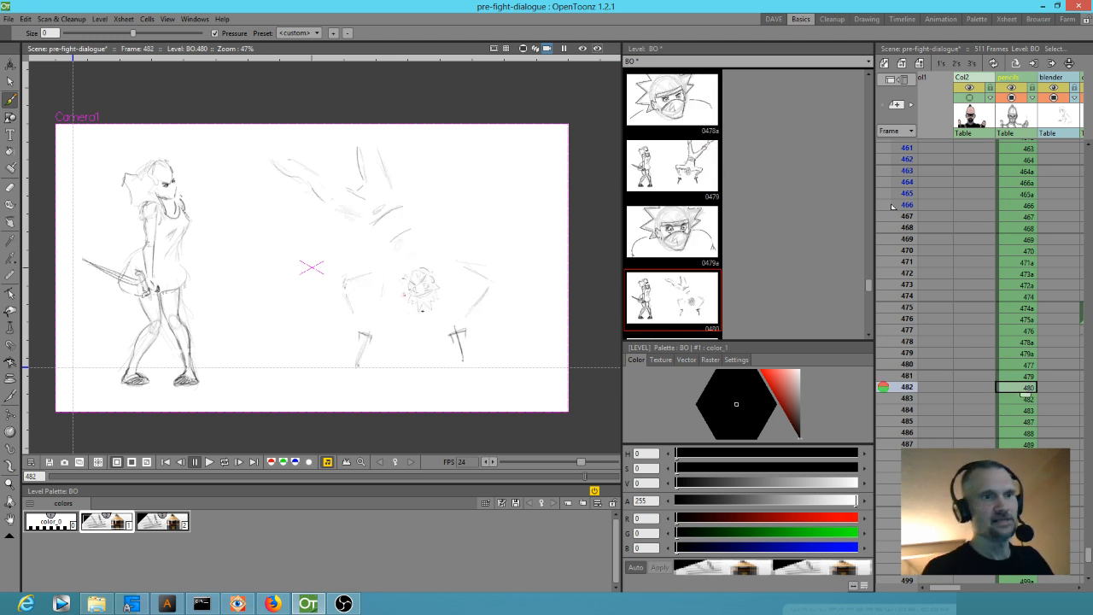
key("Up")
key("Down")
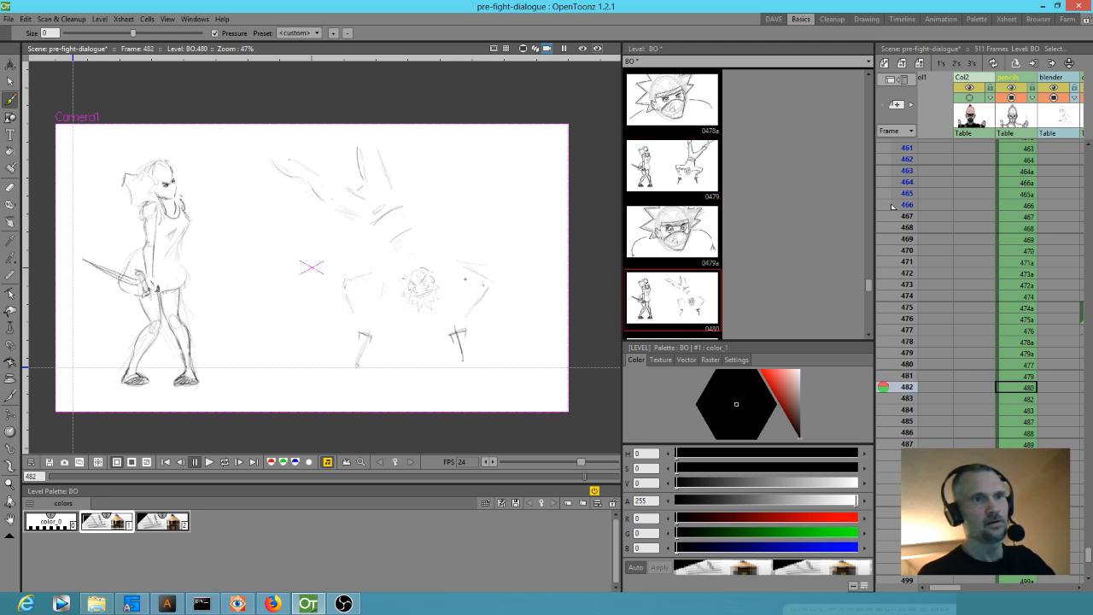
key("Up")
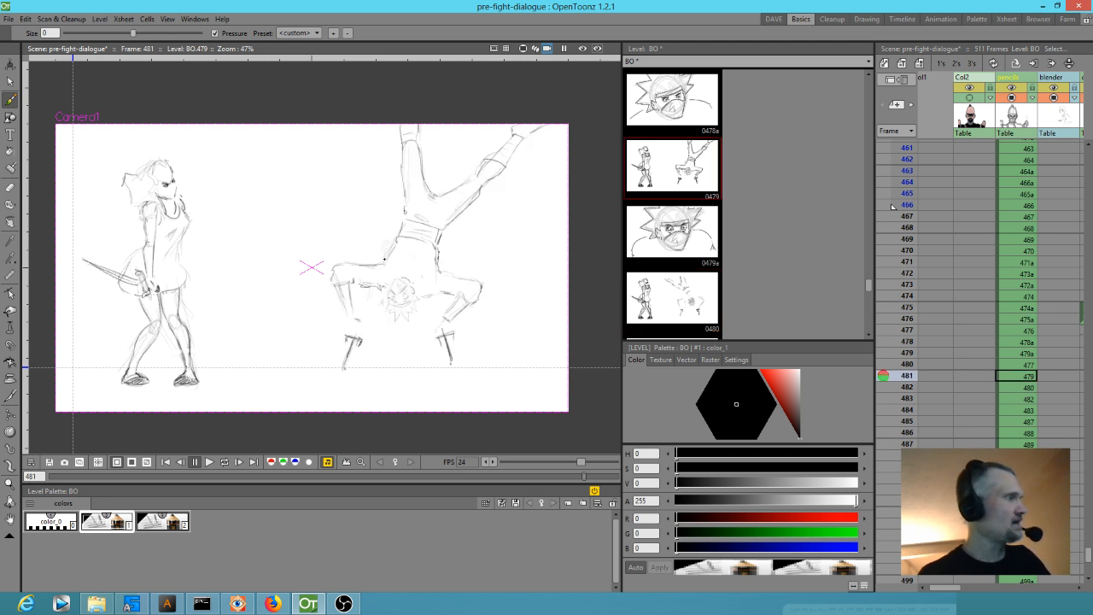
key("s")
mouse_move(373, 253)
left_mouse_down()
mouse_move(329, 262)
mouse_move(318, 294)
mouse_move(331, 319)
mouse_move(366, 317)
mouse_move(386, 283)
left_mouse_up()
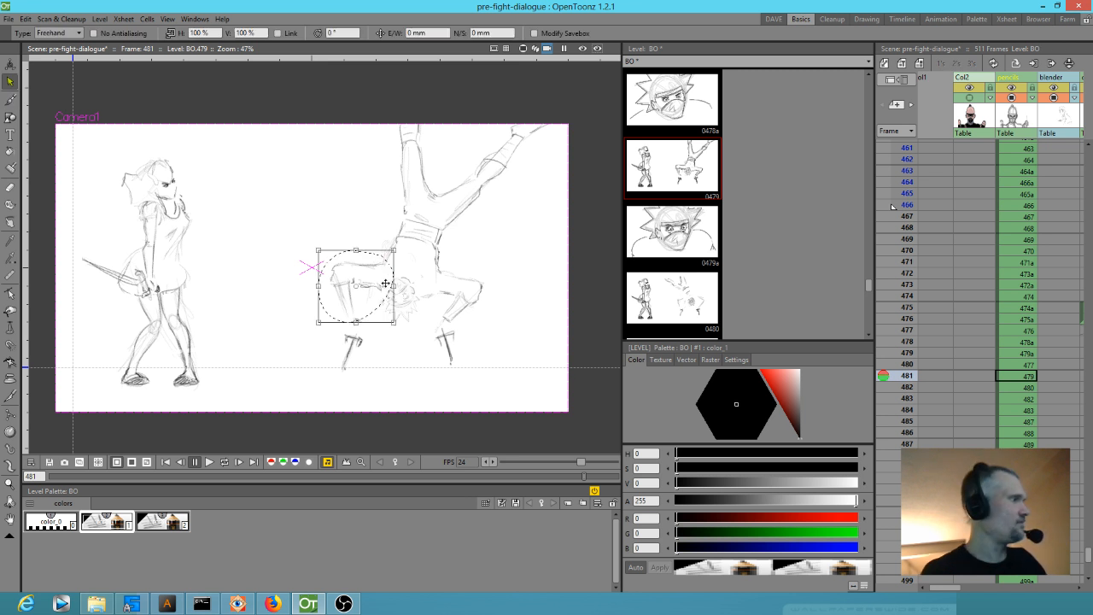
key("Down")
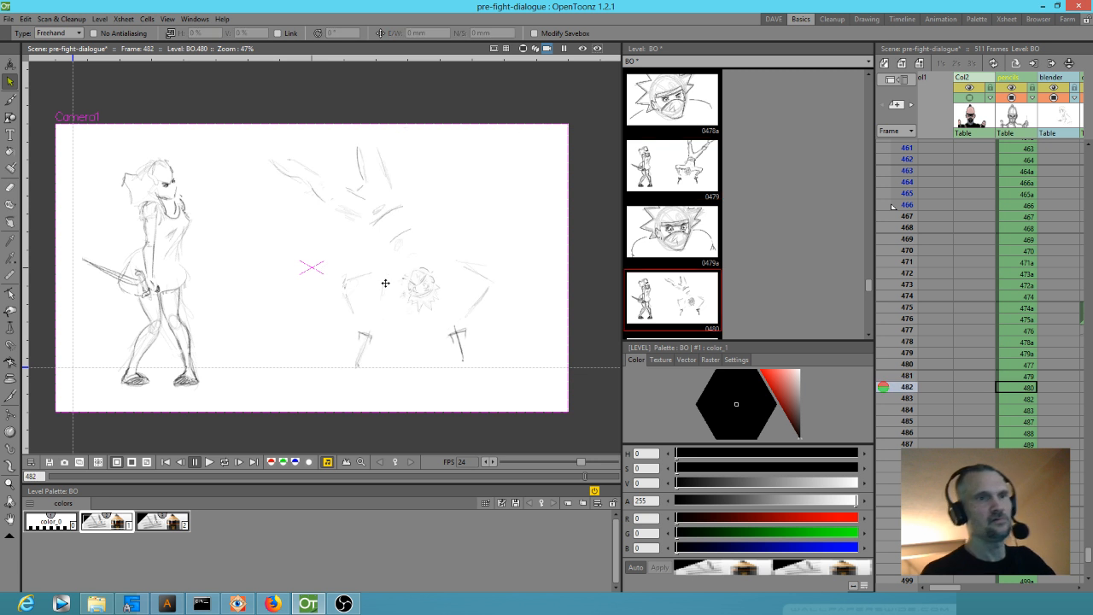
key("ctrl+v")
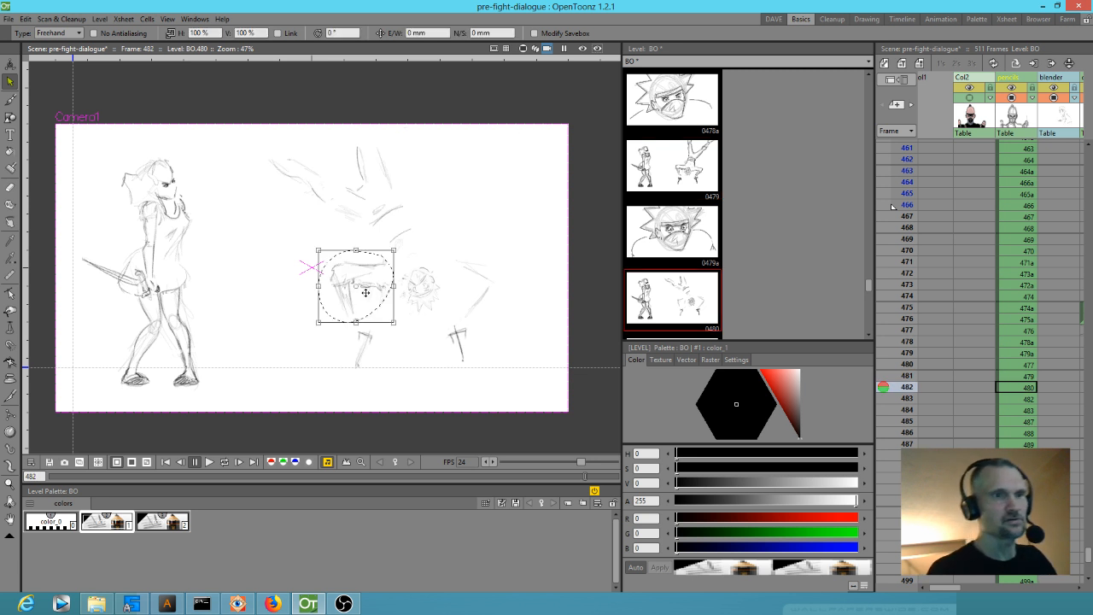
left_click_drag(398, 324, 374, 304)
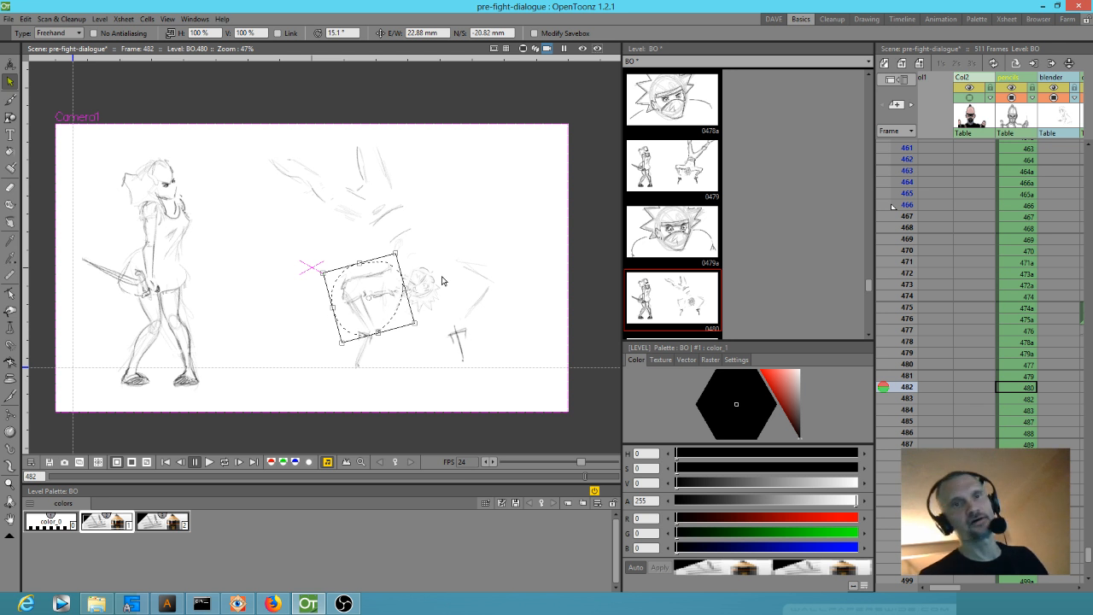
Step: Pencil the upside-down figure's other bent arm on frame 482 after checking the neighbouring frames
left_click(677, 98)
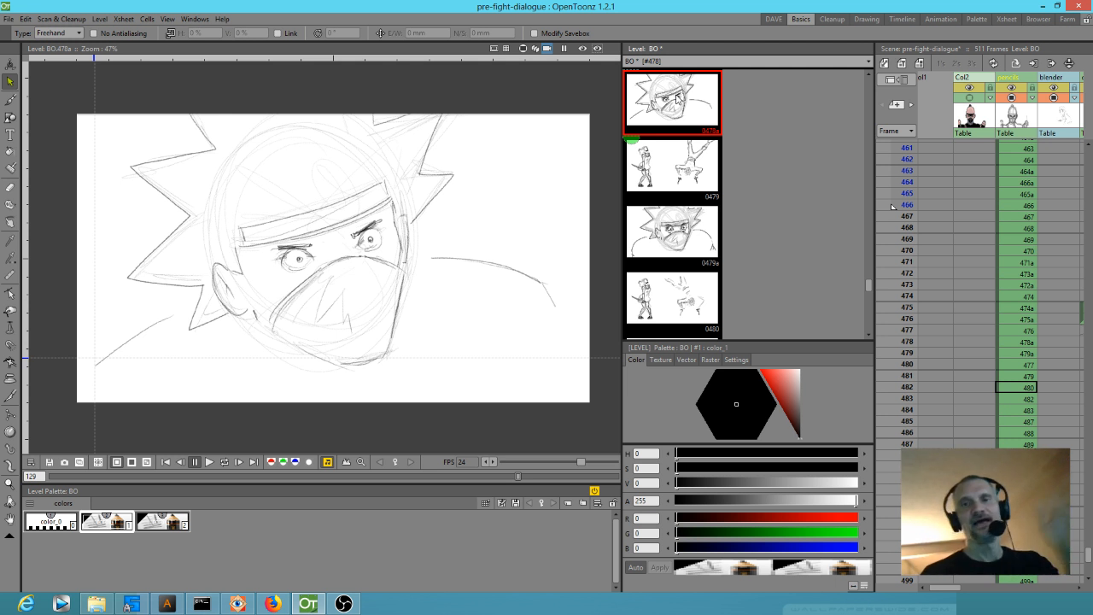
left_click(1022, 399)
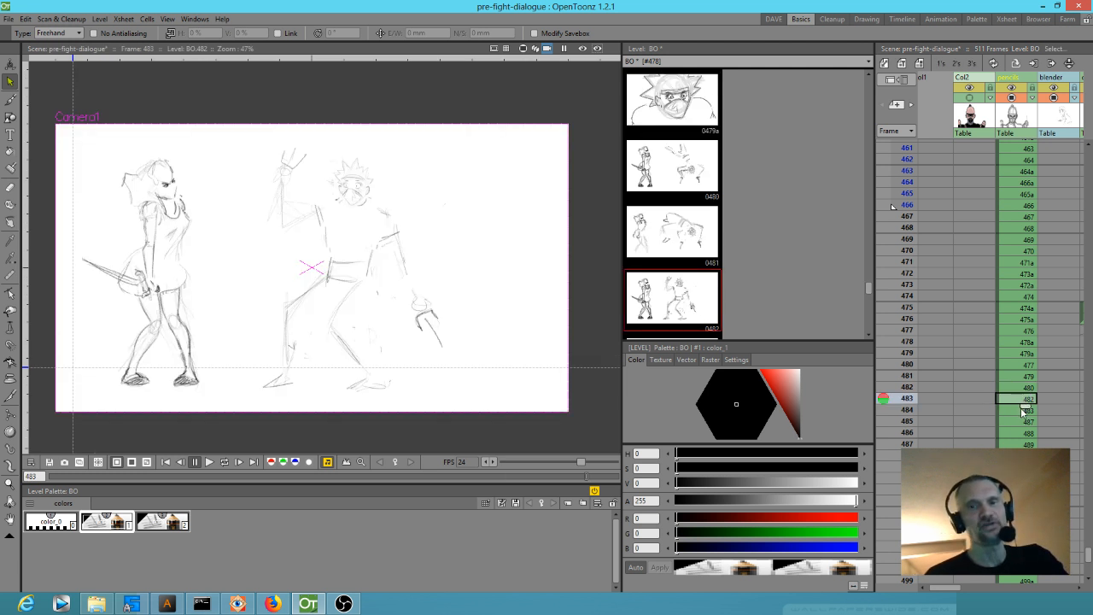
left_click(1024, 389)
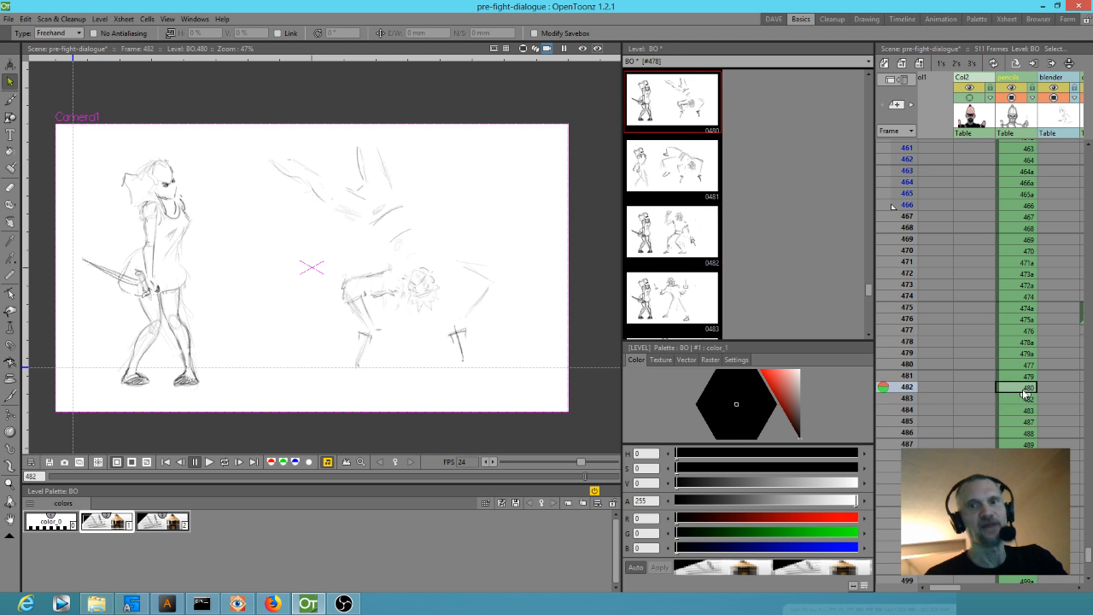
left_click(1027, 377)
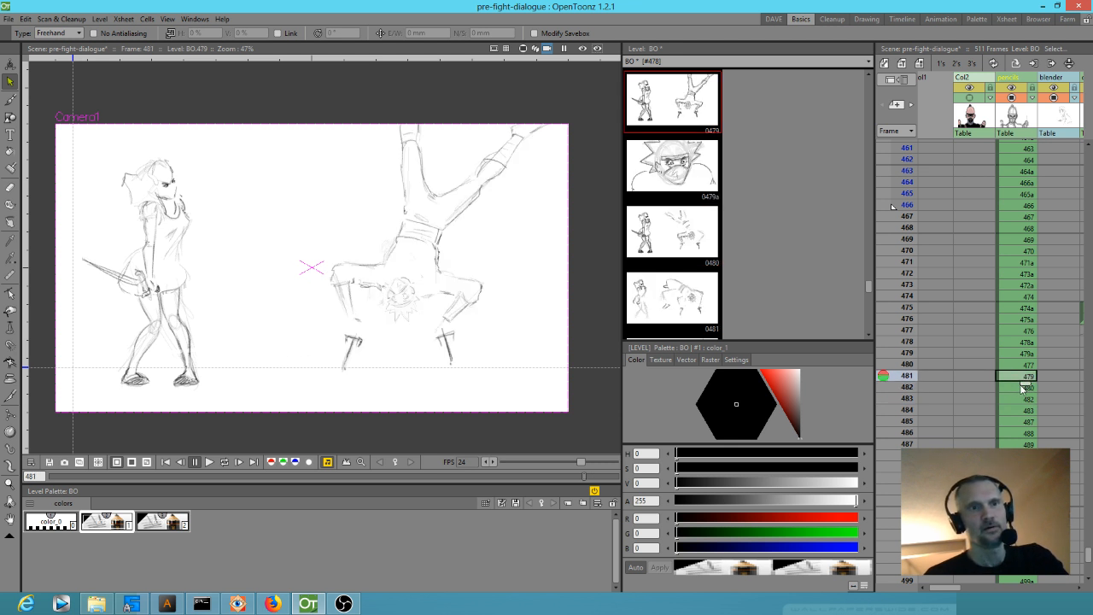
left_click(1023, 389)
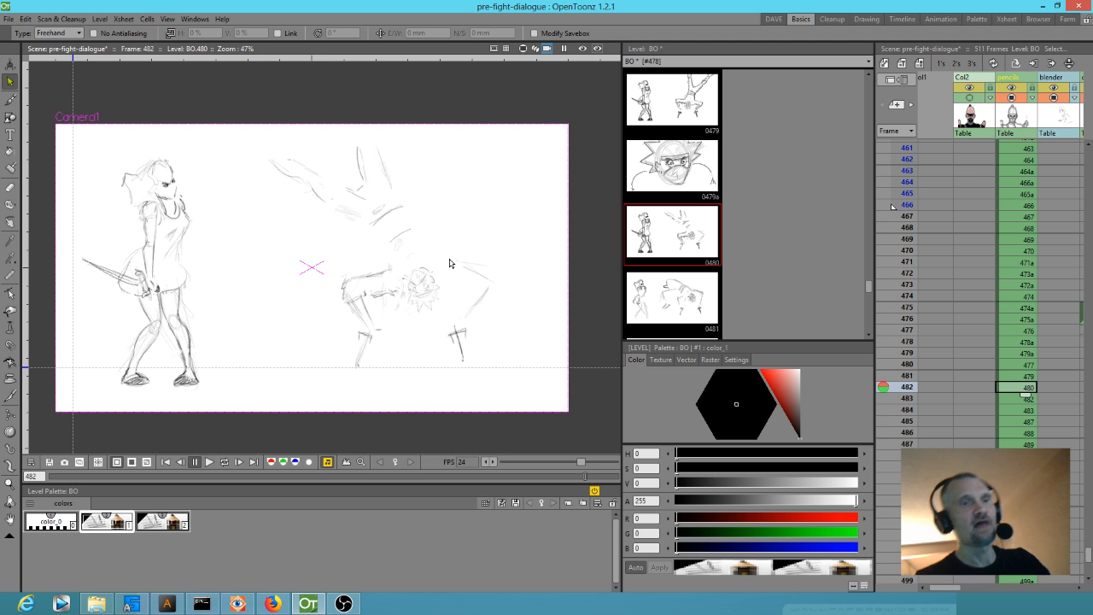
key("b")
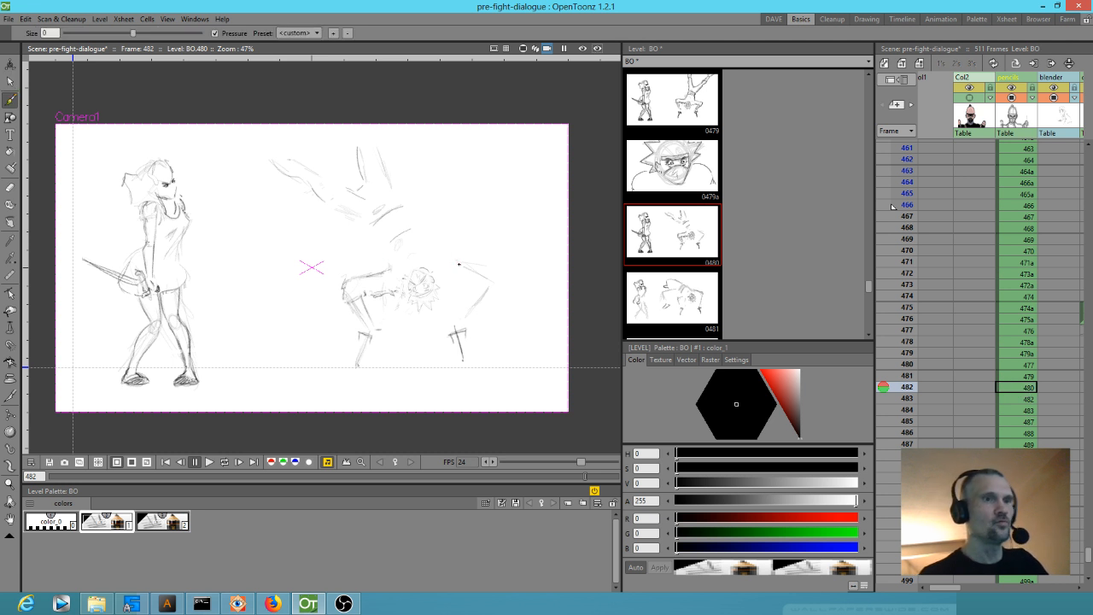
mouse_move(493, 283)
left_mouse_down()
mouse_move(488, 294)
mouse_move(472, 284)
left_mouse_up()
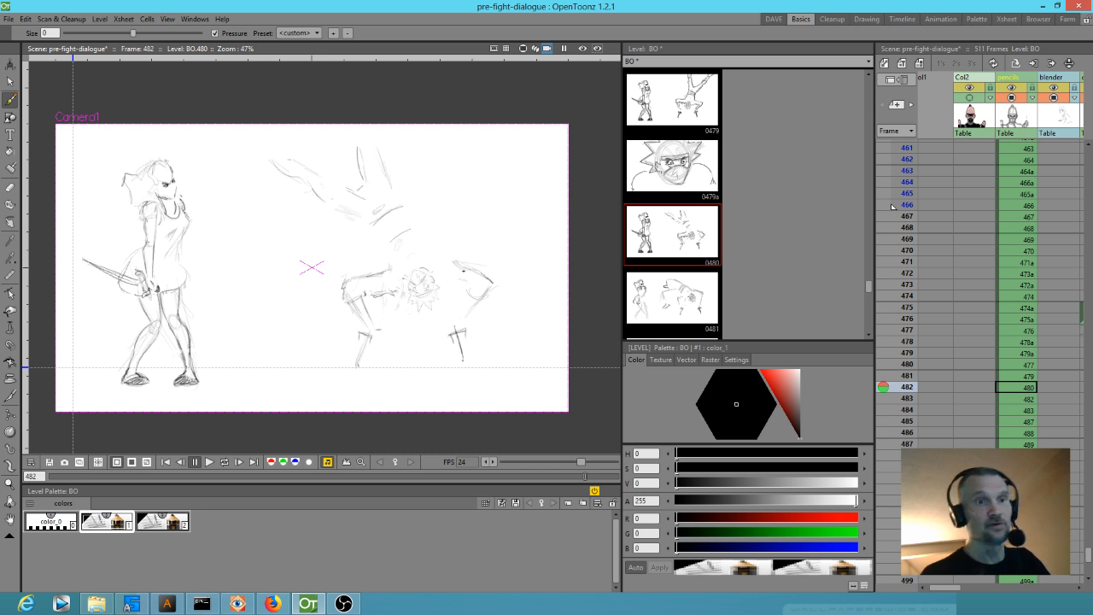
left_click_drag(446, 283, 482, 295)
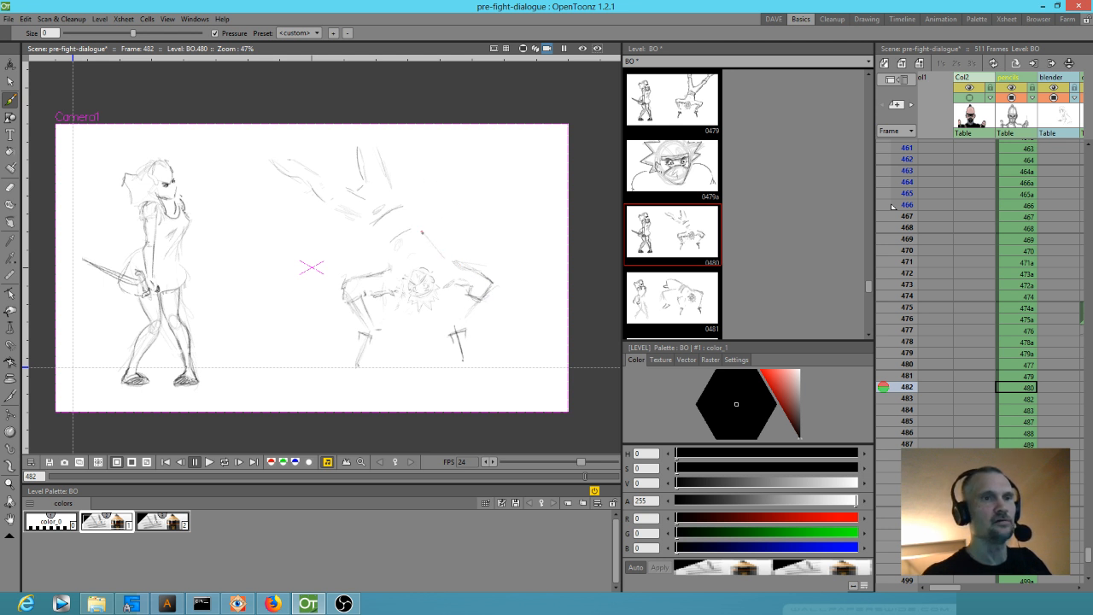
Step: Outline the upside-down figure's torso, waistband and raised legs on frame 482
left_click_drag(387, 245, 389, 263)
left_click_drag(421, 229, 427, 239)
left_click_drag(376, 132, 406, 202)
mouse_move(375, 212)
left_mouse_down()
mouse_move(415, 244)
mouse_move(376, 224)
left_mouse_up()
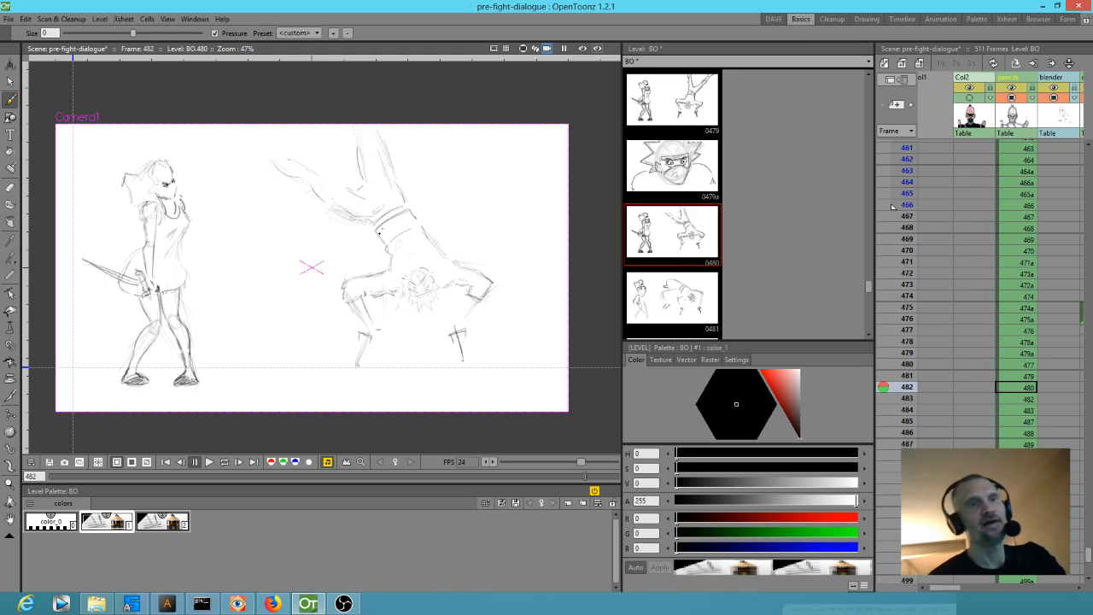
Step: Compare frames 481 and 482, and extend the forearm opposite the copied arm toward its weapon on frame 482
key("Up")
key("Up")
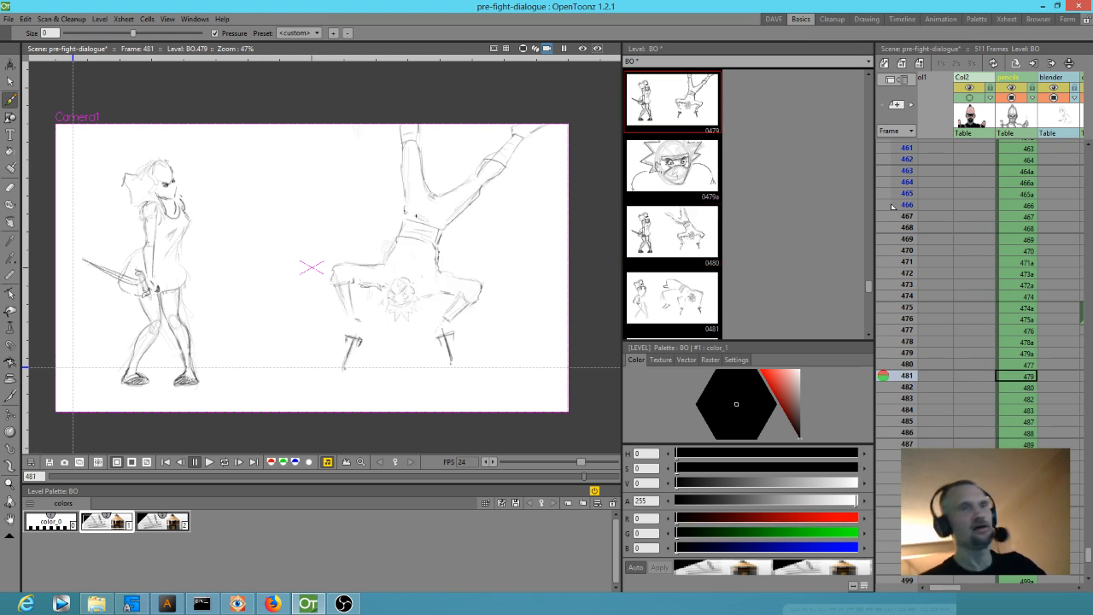
key("Down")
key("Down")
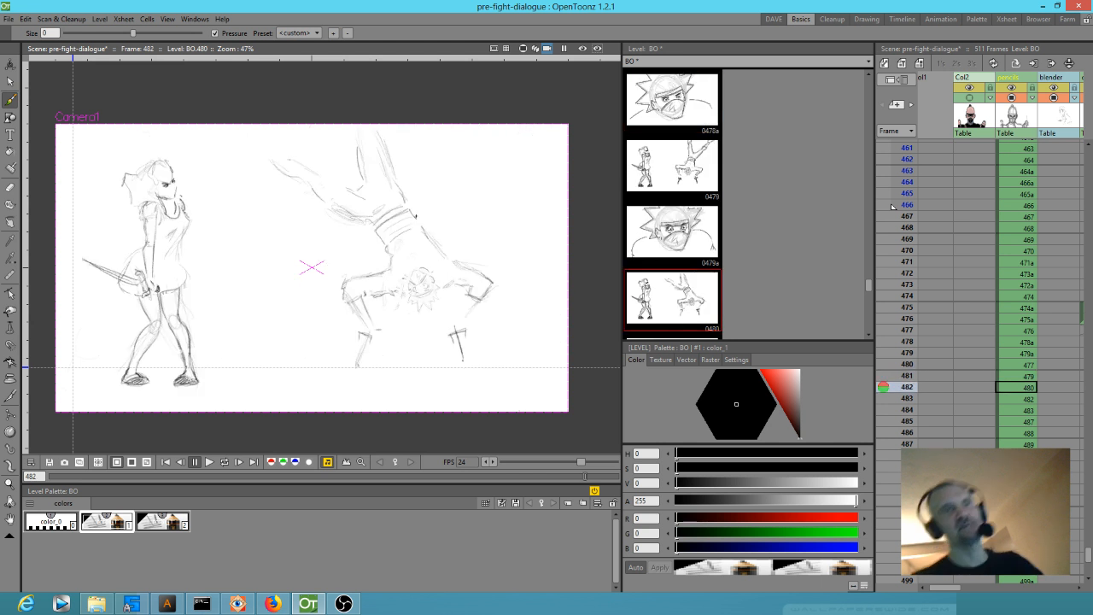
key("Up")
key("Down")
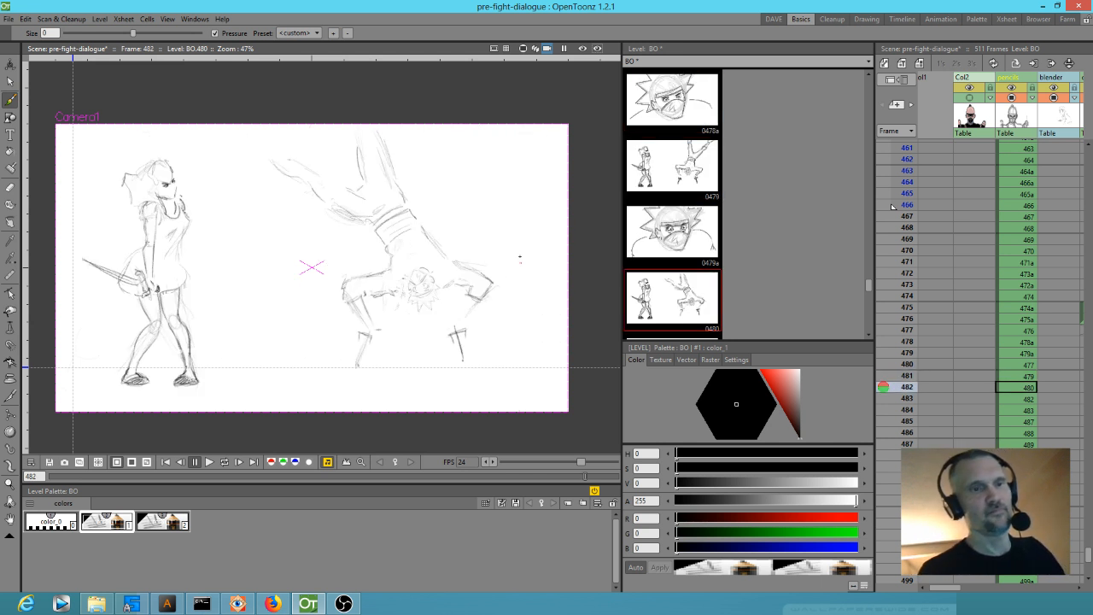
left_click_drag(465, 297, 463, 311)
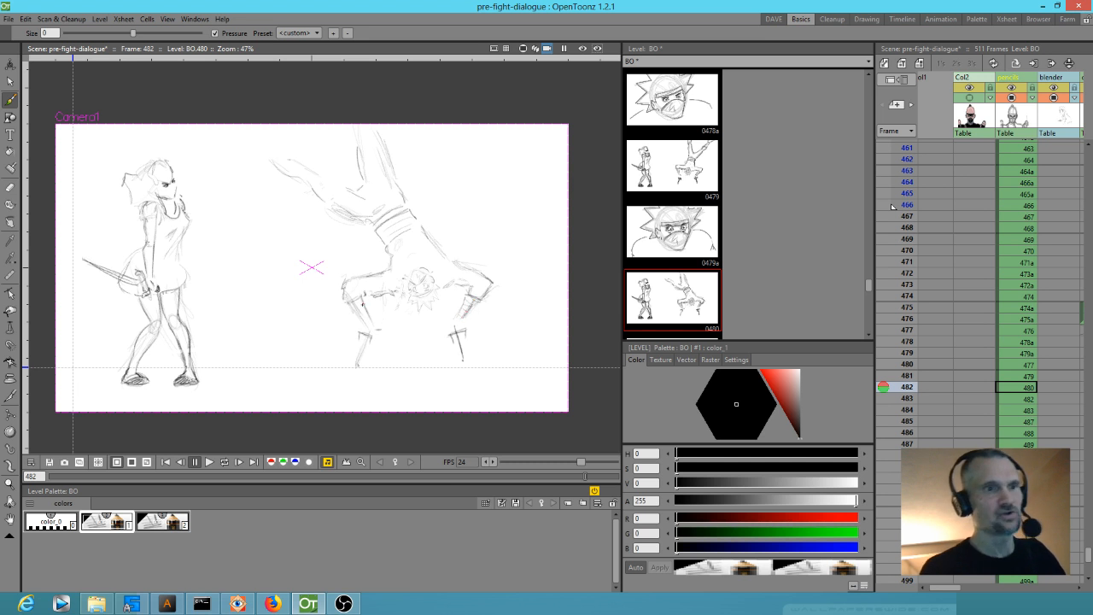
Step: Pencil the standing spiky-haired fighter's thighs and knees on frame 483
key("Up")
key("Down")
key("Down")
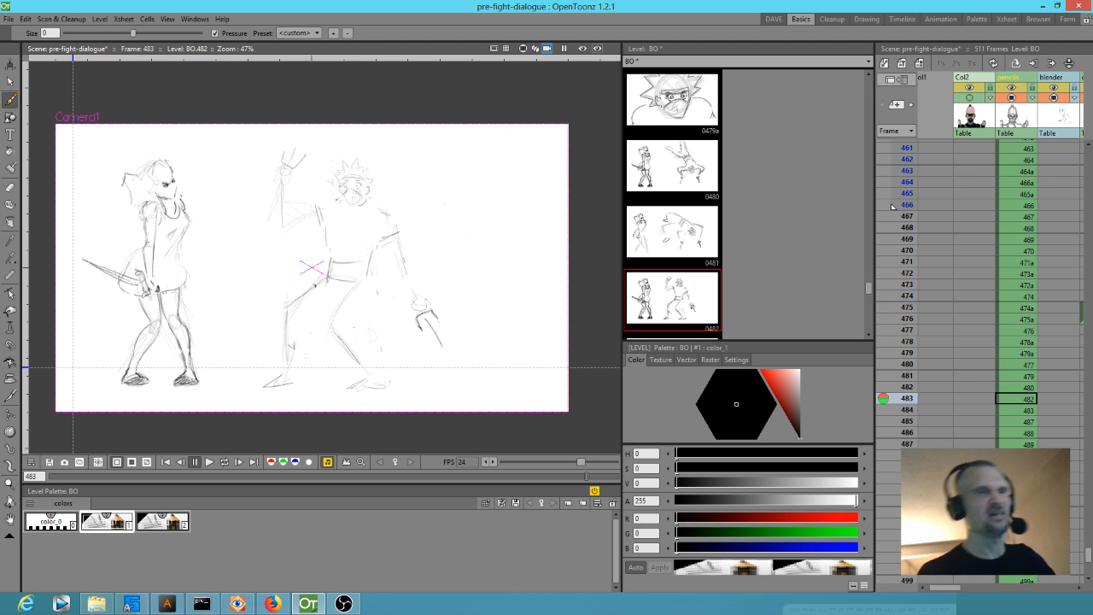
mouse_move(324, 278)
left_mouse_down()
mouse_move(292, 296)
mouse_move(302, 289)
mouse_move(276, 322)
mouse_move(302, 321)
left_mouse_up()
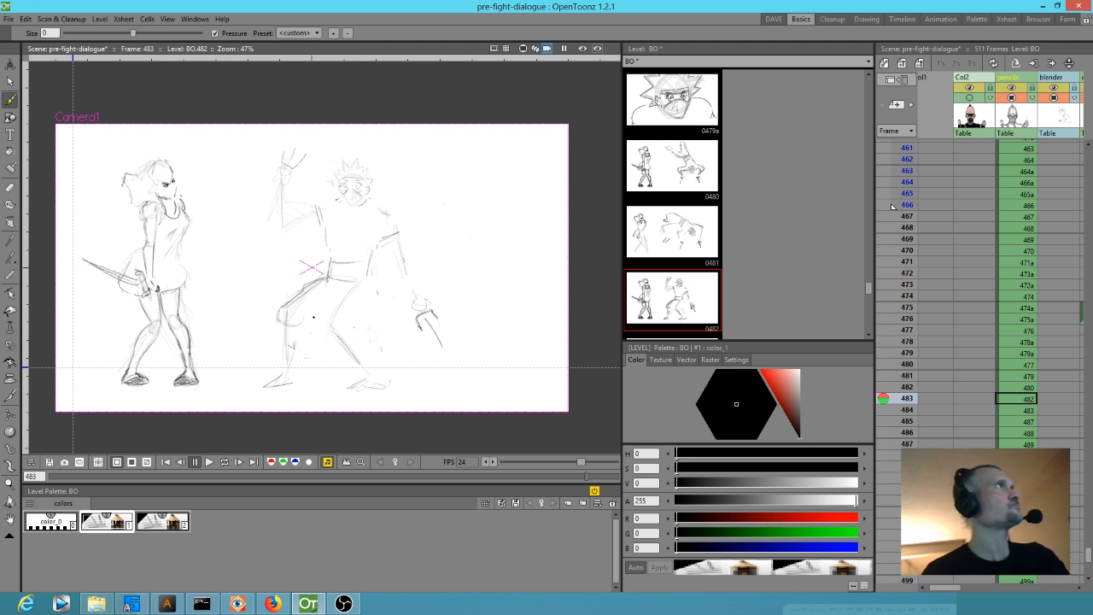
mouse_move(347, 287)
left_mouse_down()
mouse_move(326, 312)
mouse_move(328, 336)
mouse_move(338, 333)
left_mouse_up()
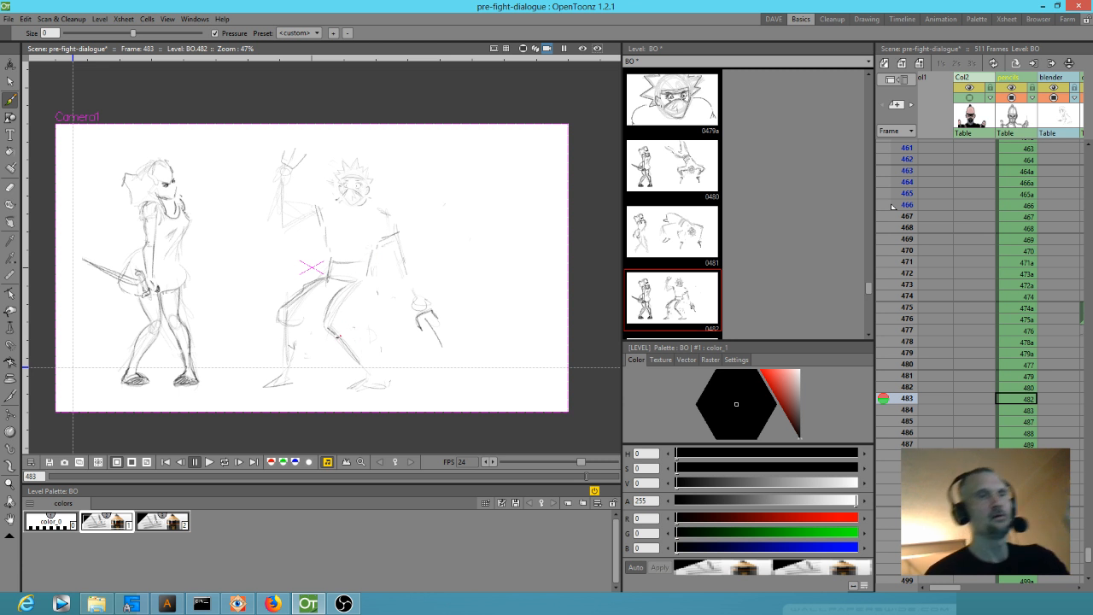
mouse_move(355, 328)
left_mouse_down()
mouse_move(338, 338)
mouse_move(366, 299)
mouse_move(355, 311)
left_mouse_up()
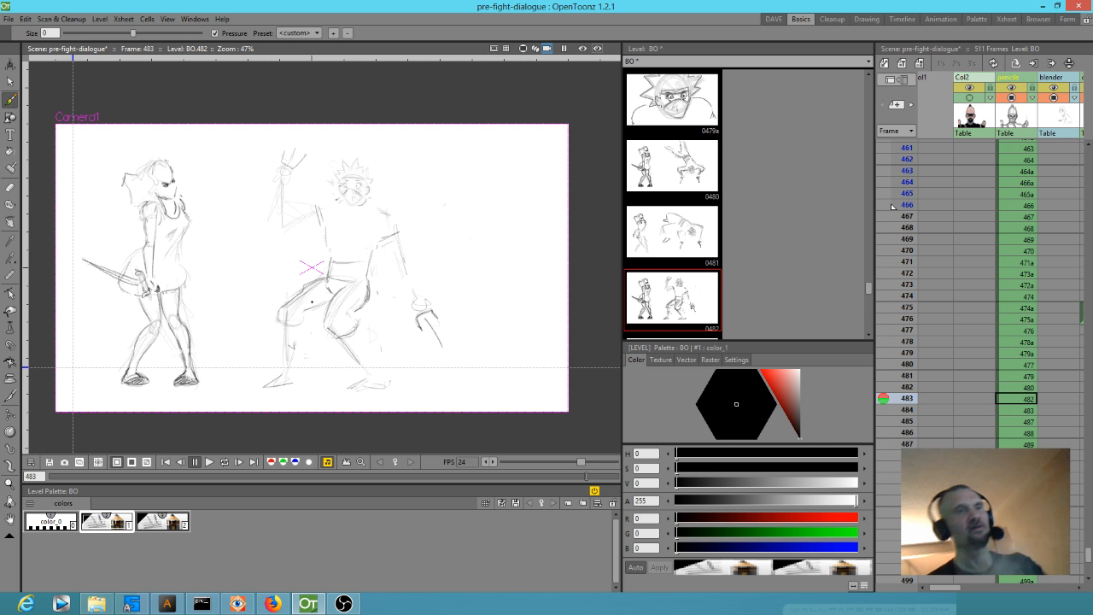
mouse_move(278, 312)
left_mouse_down()
mouse_move(282, 322)
mouse_move(301, 318)
left_mouse_up()
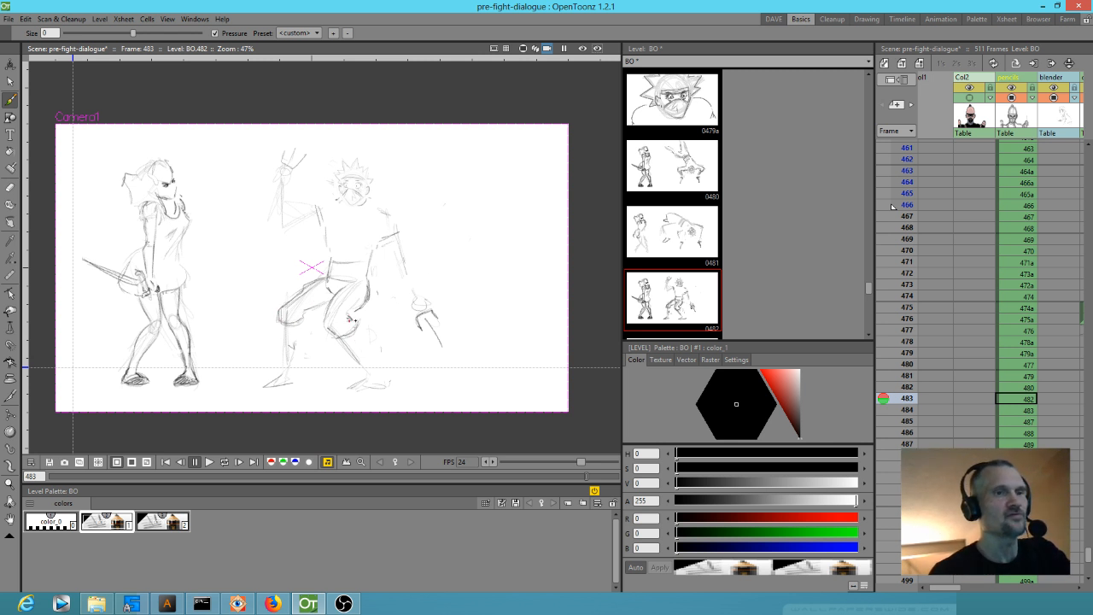
Step: Define the spiky-haired fighter's hips, torso side and lowered arm's sleeve on frame 483
left_click_drag(366, 295, 373, 258)
left_click_drag(315, 281, 279, 315)
left_click_drag(331, 259, 327, 275)
left_click_drag(324, 210, 328, 230)
mouse_move(368, 263)
left_mouse_down()
mouse_move(377, 238)
mouse_move(407, 281)
left_mouse_up()
mouse_move(398, 224)
left_mouse_down()
mouse_move(421, 268)
mouse_move(394, 239)
left_mouse_up()
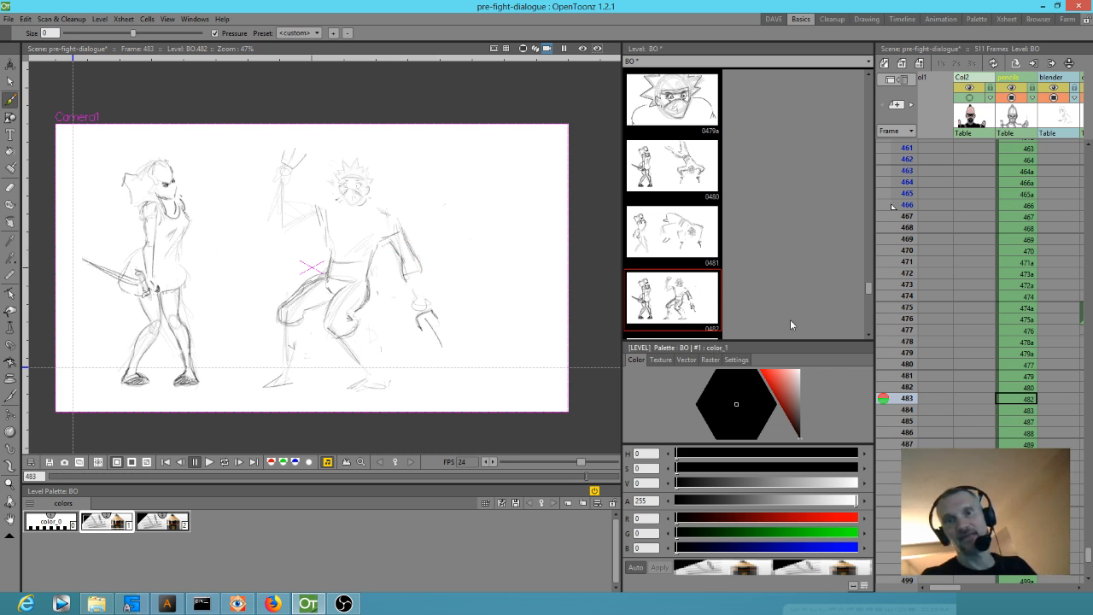
mouse_move(908, 263)
left_mouse_down()
mouse_move(885, 310)
mouse_move(881, 249)
mouse_move(863, 295)
mouse_move(863, 285)
mouse_move(880, 411)
mouse_move(850, 399)
left_mouse_up()
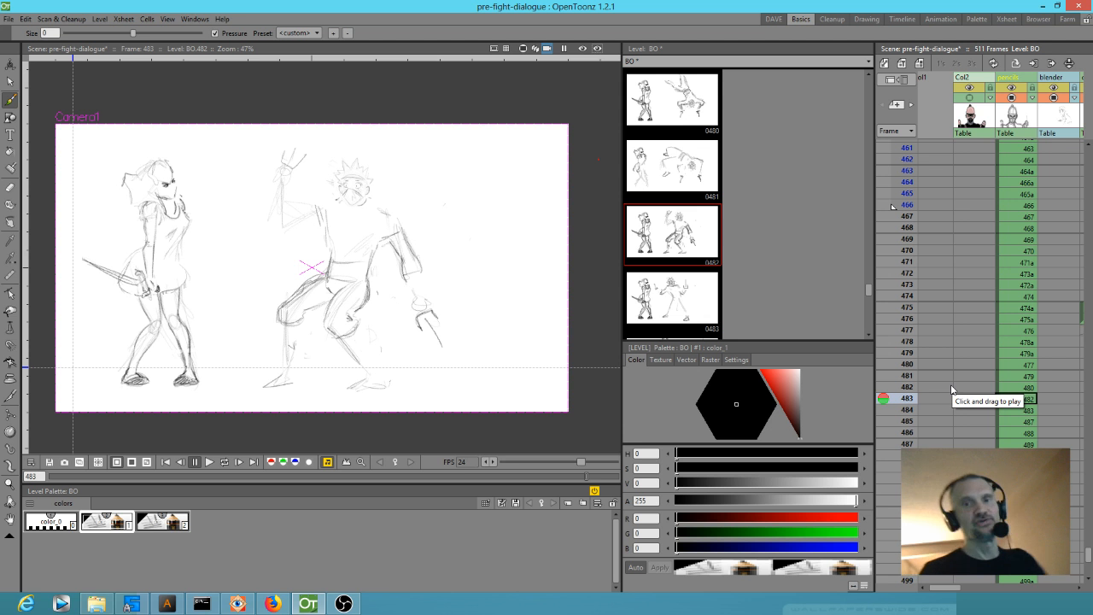
Step: Pencil the spiky-haired fighter's lower legs and feet on frame 483
left_click(1025, 389)
left_click(1024, 399)
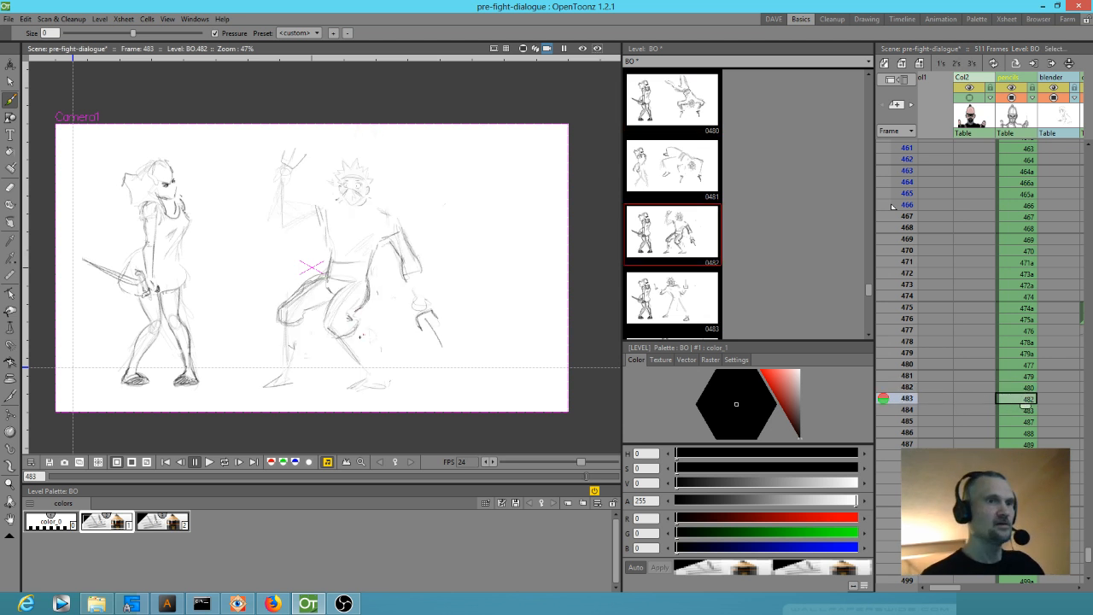
mouse_move(366, 370)
left_mouse_down()
mouse_move(376, 372)
mouse_move(344, 386)
mouse_move(390, 382)
mouse_move(381, 385)
left_mouse_up()
left_click_drag(356, 324, 377, 368)
mouse_move(278, 325)
left_mouse_down()
mouse_move(285, 365)
mouse_move(264, 381)
mouse_move(275, 384)
mouse_move(291, 379)
mouse_move(301, 322)
mouse_move(287, 384)
left_mouse_up()
Step: Darken the spiky-haired fighter's torso side and draw the lowered arm's sleeve cuff and forearm down to the weapon hand on frame 483
mouse_move(331, 222)
left_mouse_down()
mouse_move(333, 258)
mouse_move(328, 234)
mouse_move(332, 242)
left_mouse_up()
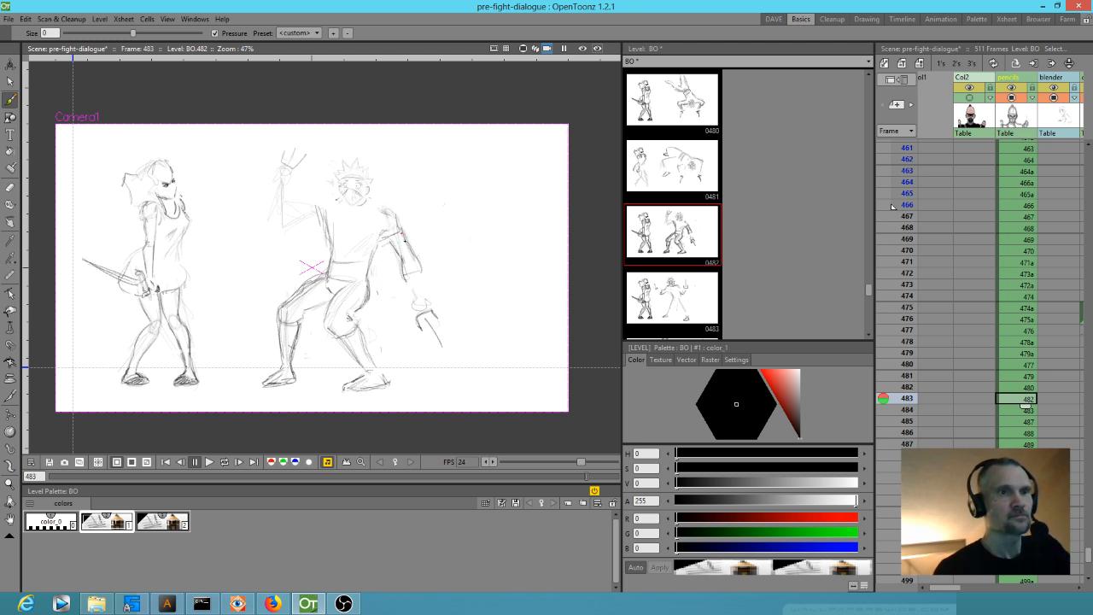
mouse_move(399, 226)
left_mouse_down()
mouse_move(391, 239)
mouse_move(415, 263)
mouse_move(405, 276)
mouse_move(418, 266)
mouse_move(422, 305)
mouse_move(420, 262)
left_mouse_up()
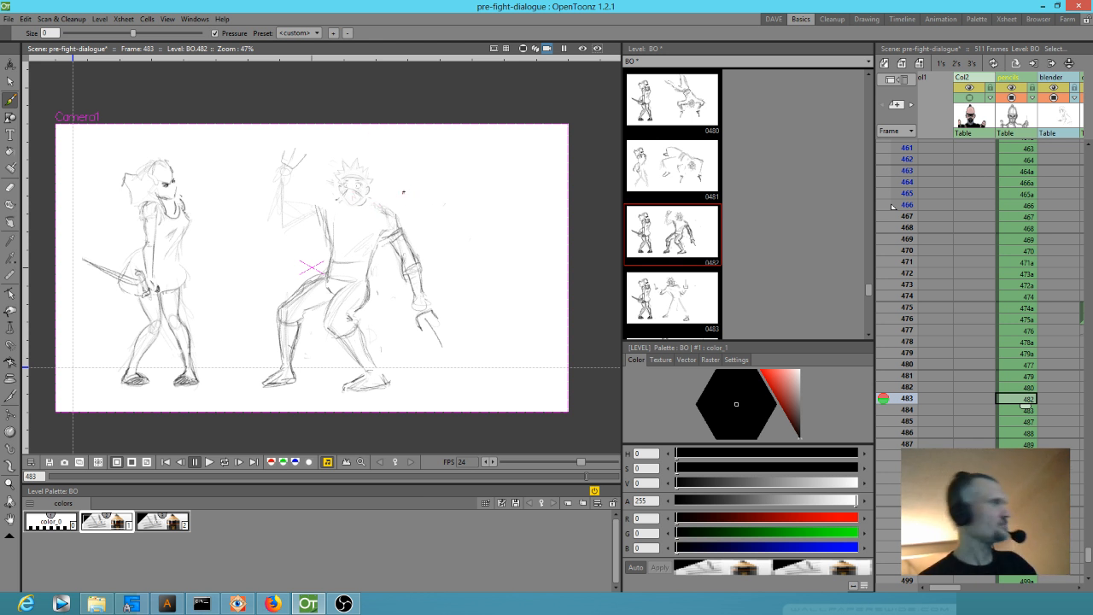
Step: Select the spiky-haired fighter's lowered arm and weapon on frame 483 and move them about 11 mm inward and 6 mm up
key("s")
mouse_move(403, 196)
left_mouse_down()
mouse_move(389, 198)
mouse_move(391, 291)
mouse_move(431, 239)
mouse_move(408, 202)
left_mouse_up()
left_click_drag(419, 246, 414, 236)
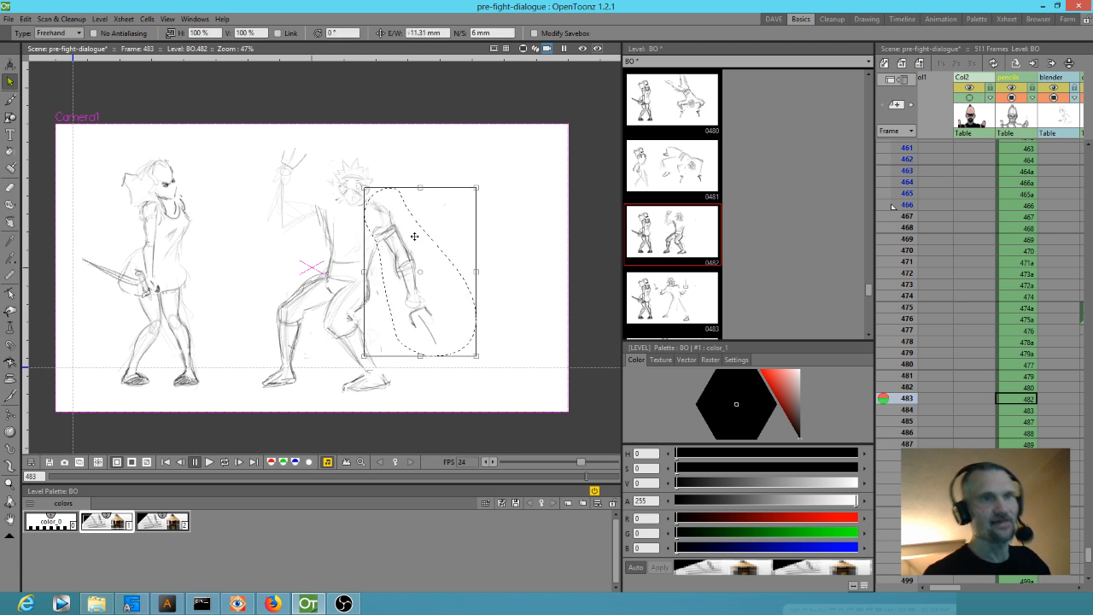
left_click(493, 224)
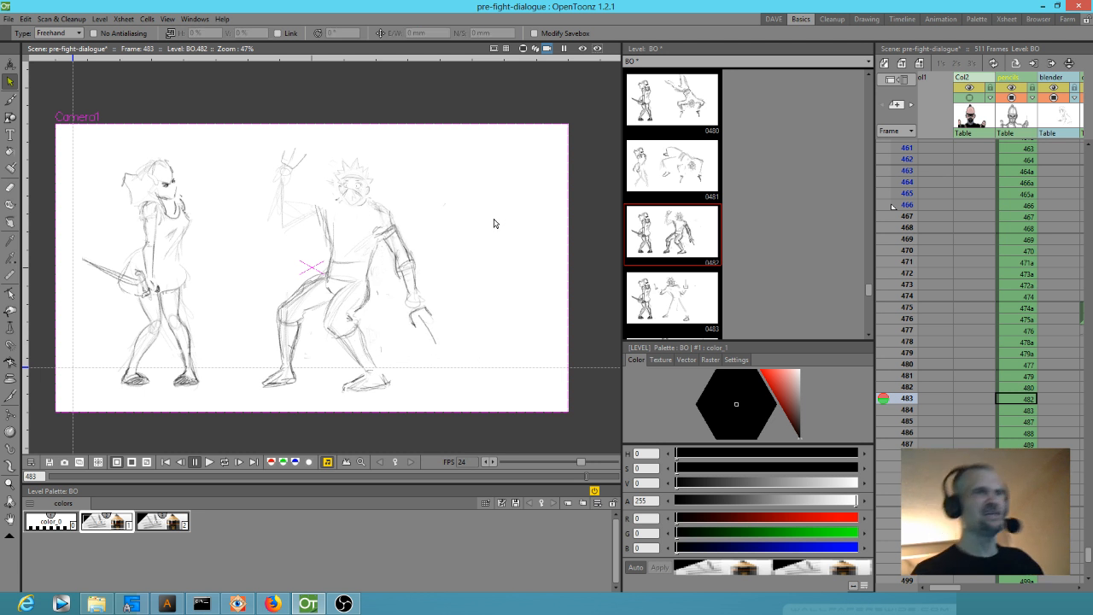
Step: Pencil the spiky-haired fighter's waistband and add faint marks on the ground beneath the feet on frame 483
key("b")
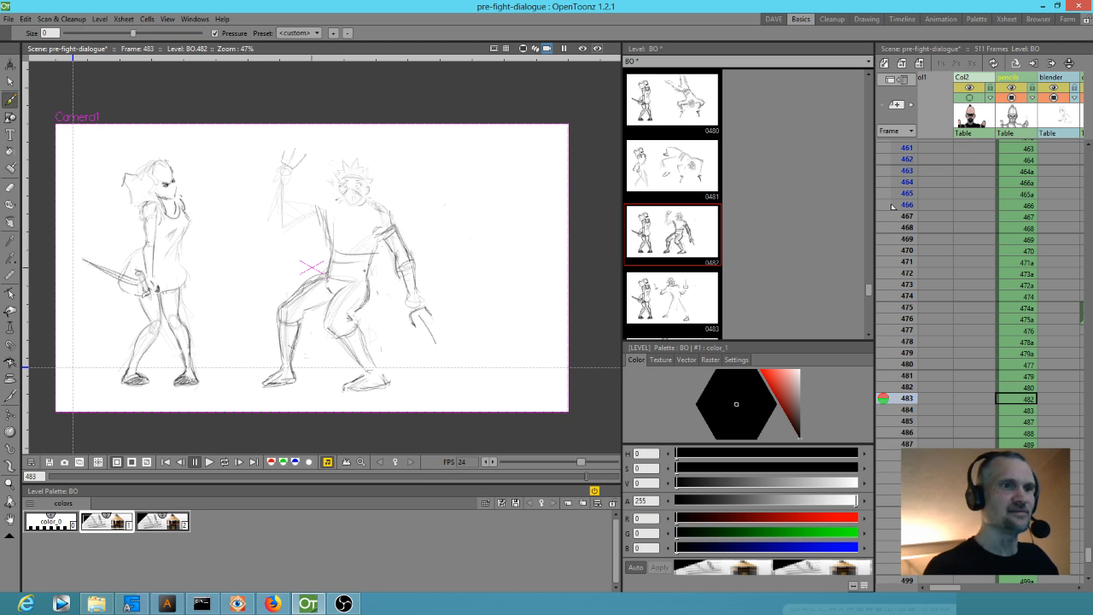
left_click_drag(336, 270, 362, 272)
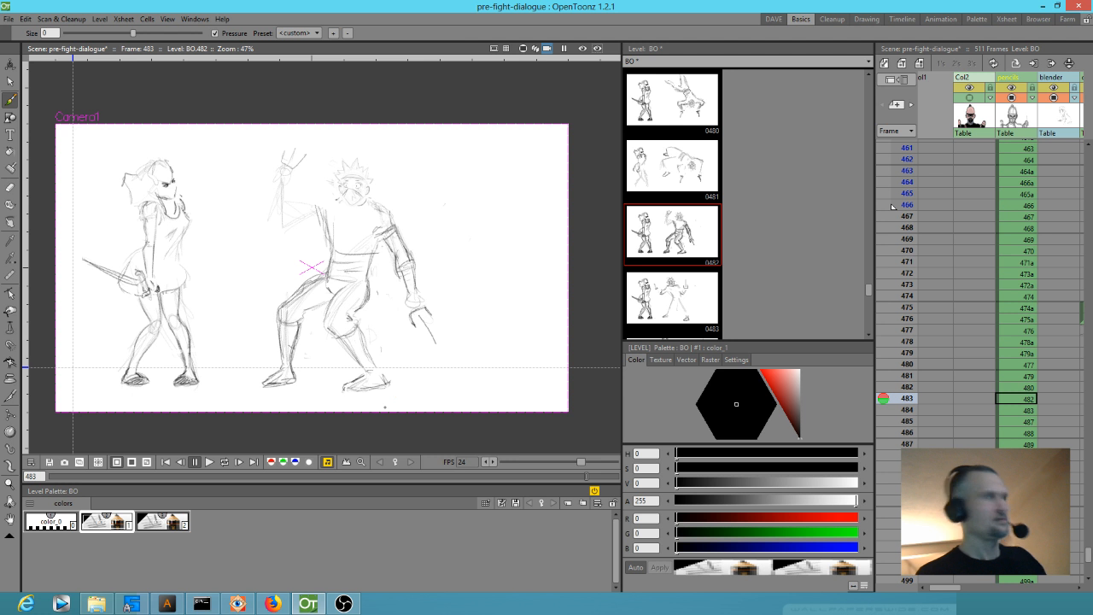
left_click_drag(370, 394, 400, 391)
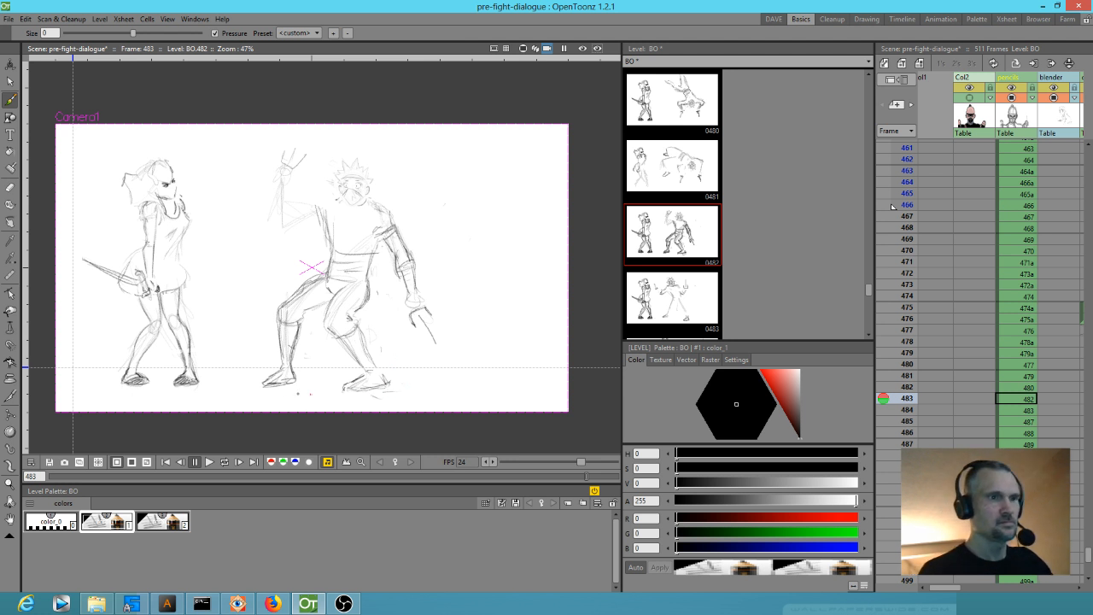
Step: Flip through the drawings between frames 479 and 484 to check how the fighter's poses flow from the masked close-up
key("comma")
key("period")
key("period")
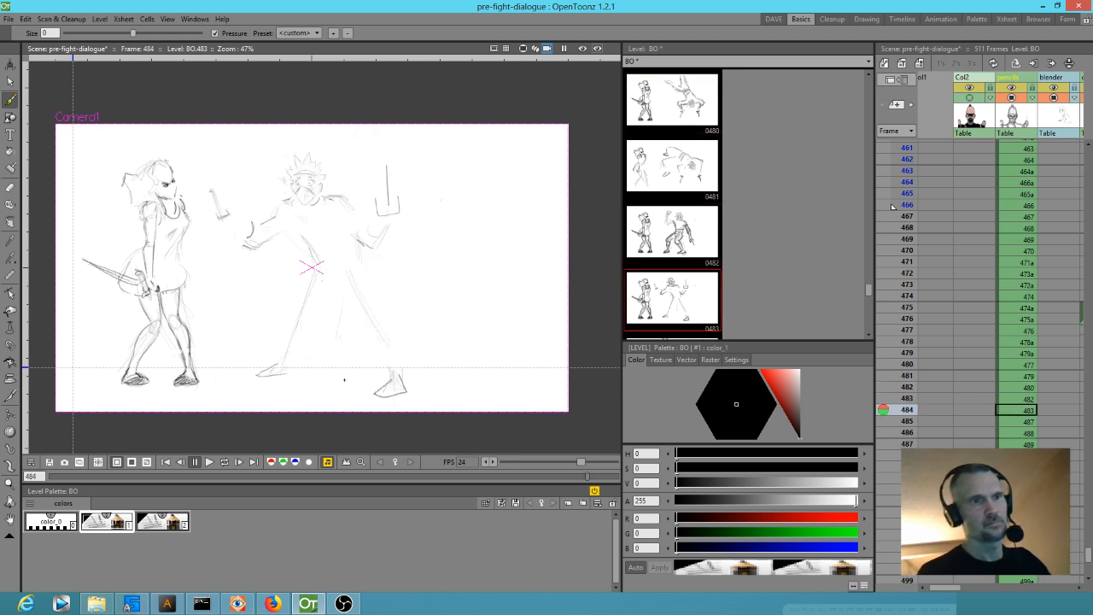
key("comma")
key("comma")
key("period")
key("period")
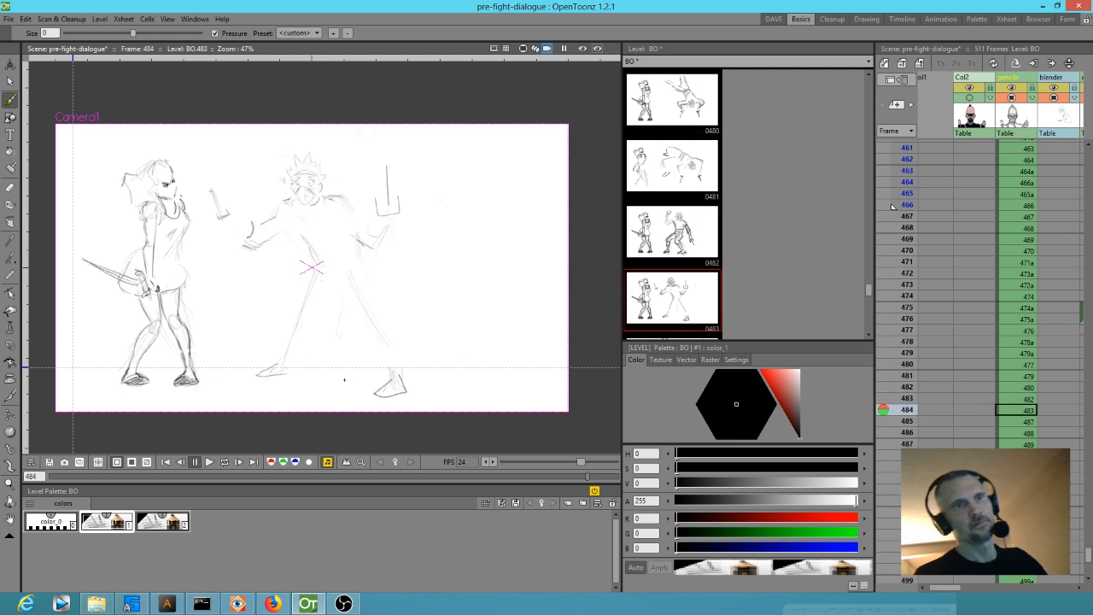
key("comma")
key("comma")
key("comma")
key("comma")
key("comma")
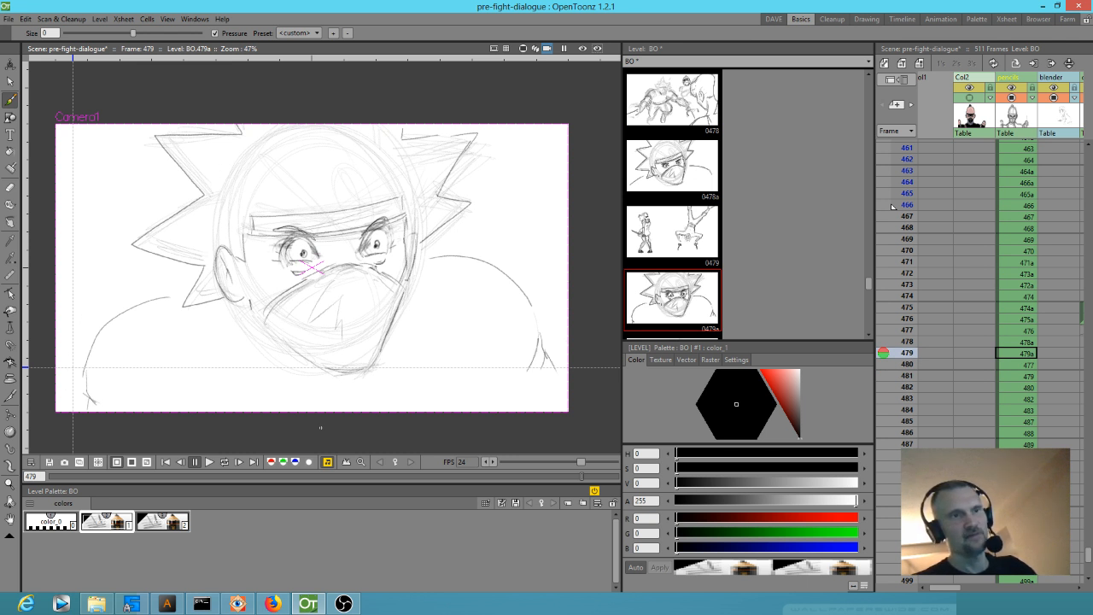
key("period")
key("period")
key("period")
key("period")
key("period")
key("period")
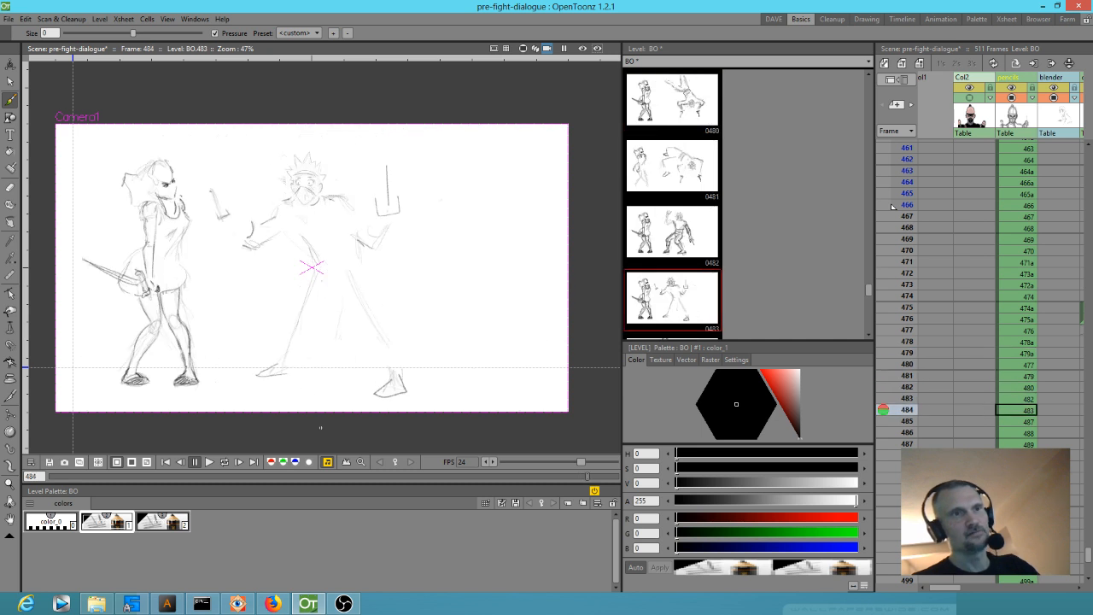
Step: Compare the fighter's landing poses on frames 482–484 with the clash drawing on frame 485
key("comma")
key("comma")
key("period")
key("period")
key("comma")
key("period")
key("period")
key("comma")
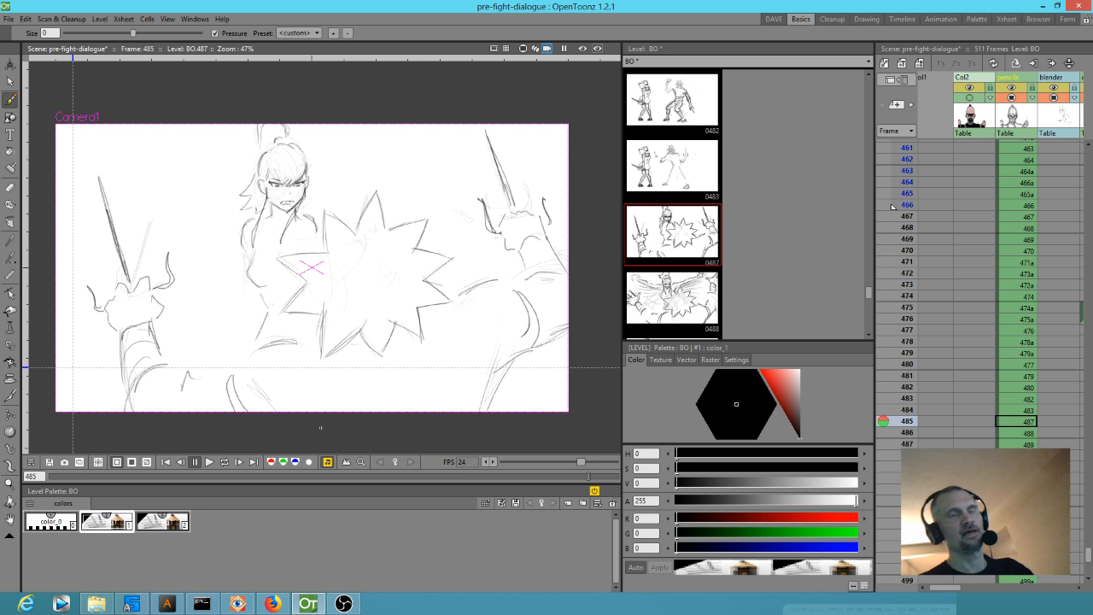
Step: Review the pencil drawings between frames 485 and 478, checking how the fight shots follow one another
key("comma")
key("comma")
key("comma")
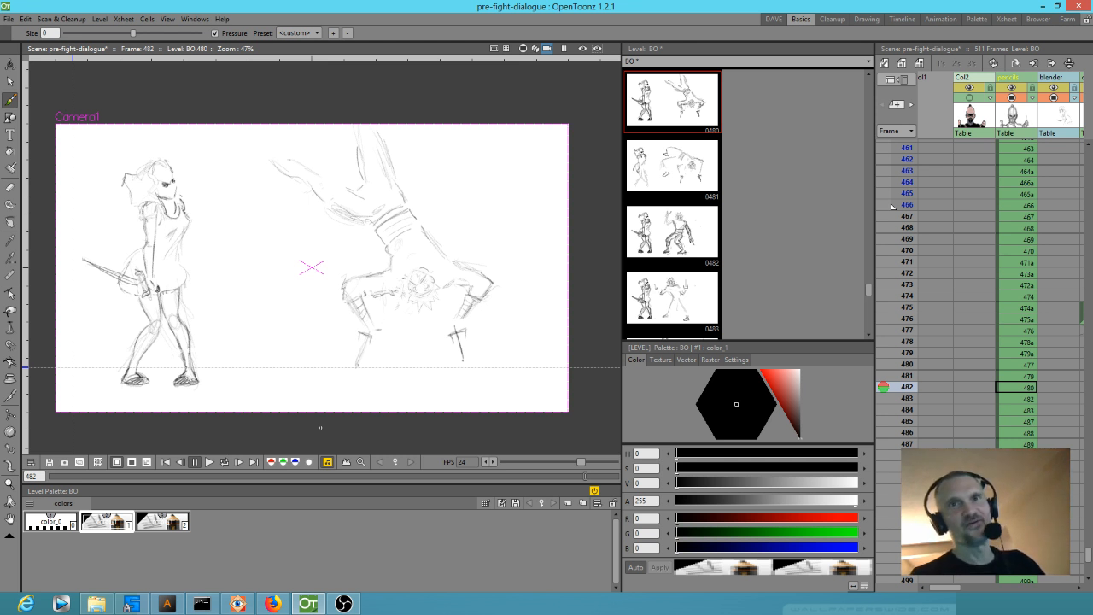
key("comma")
key("comma")
key("comma")
key("comma")
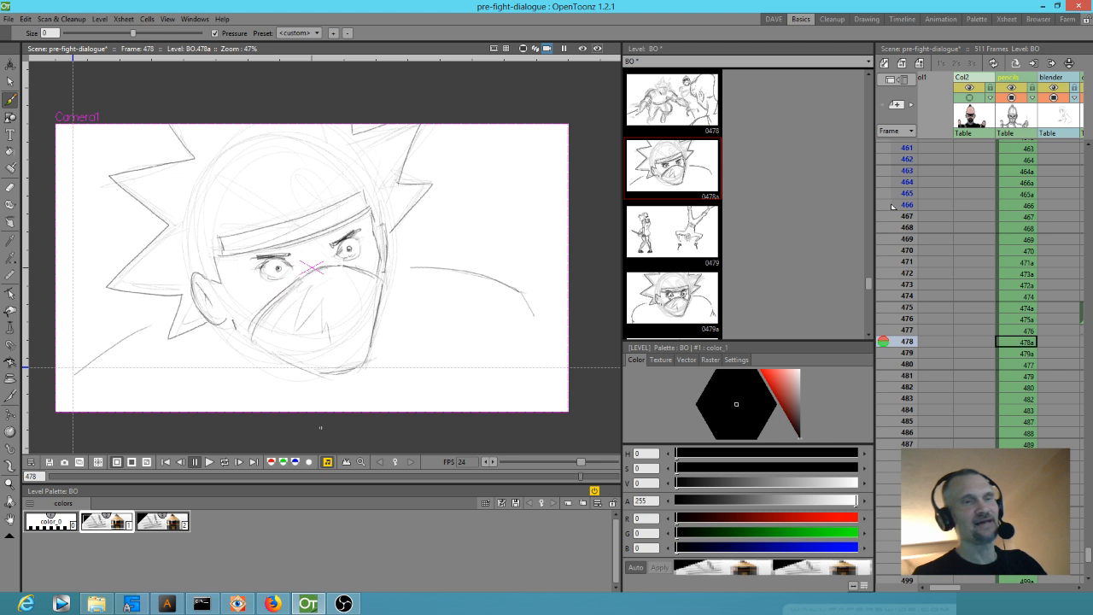
key("period")
key("period")
key("comma")
key("period")
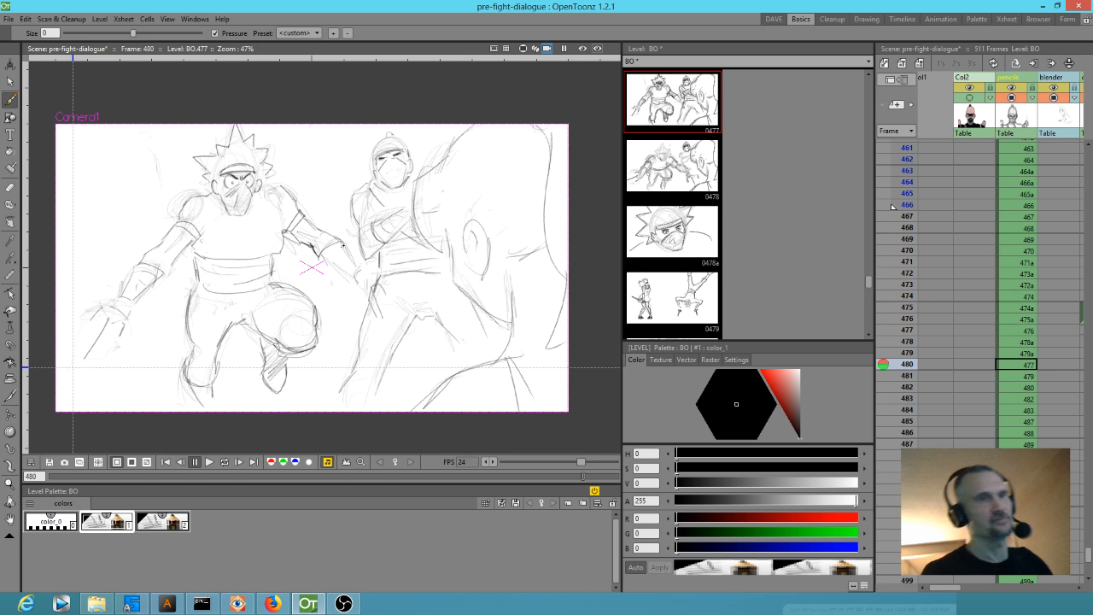
Step: Compare the handstand drawings on frames 481 and 482, and erase the upside-down ninja's legs on frame 482
key("Down")
key("Down")
key("Down")
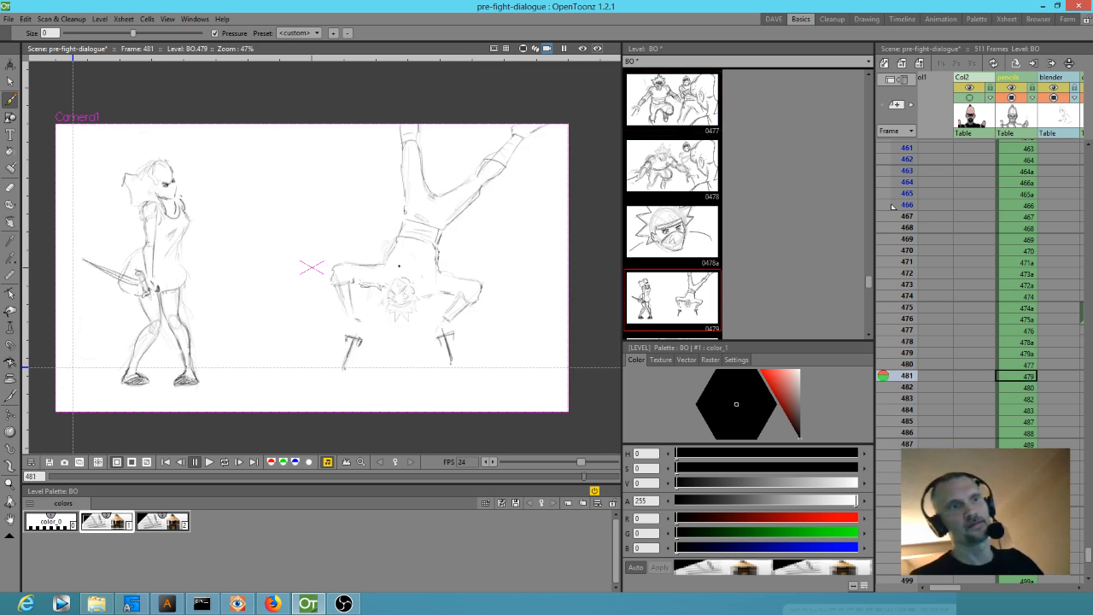
key("Up")
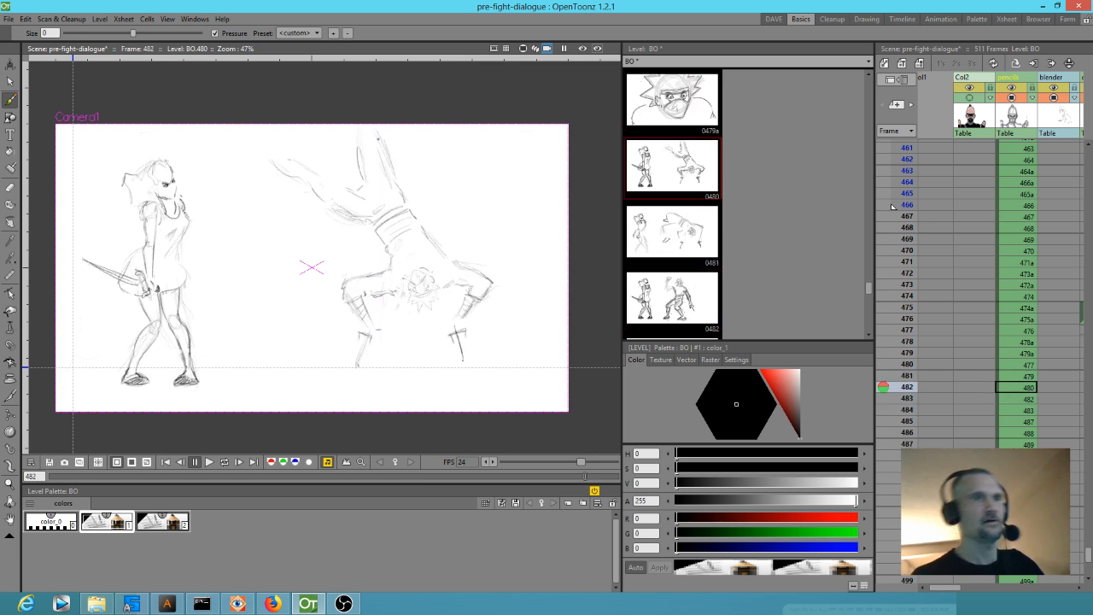
key("Down")
key("Up")
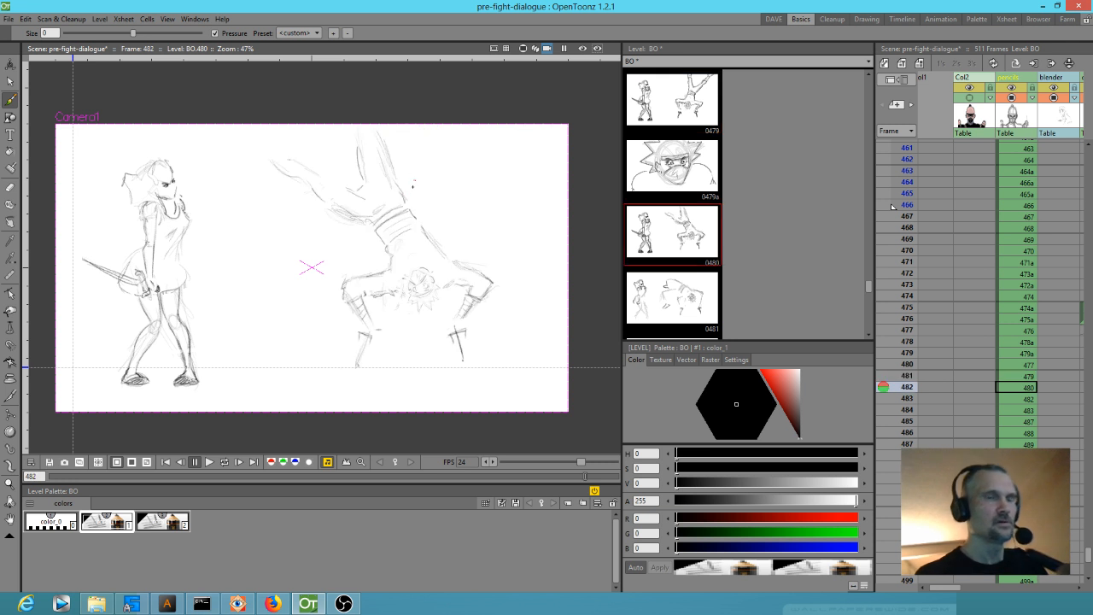
key("e")
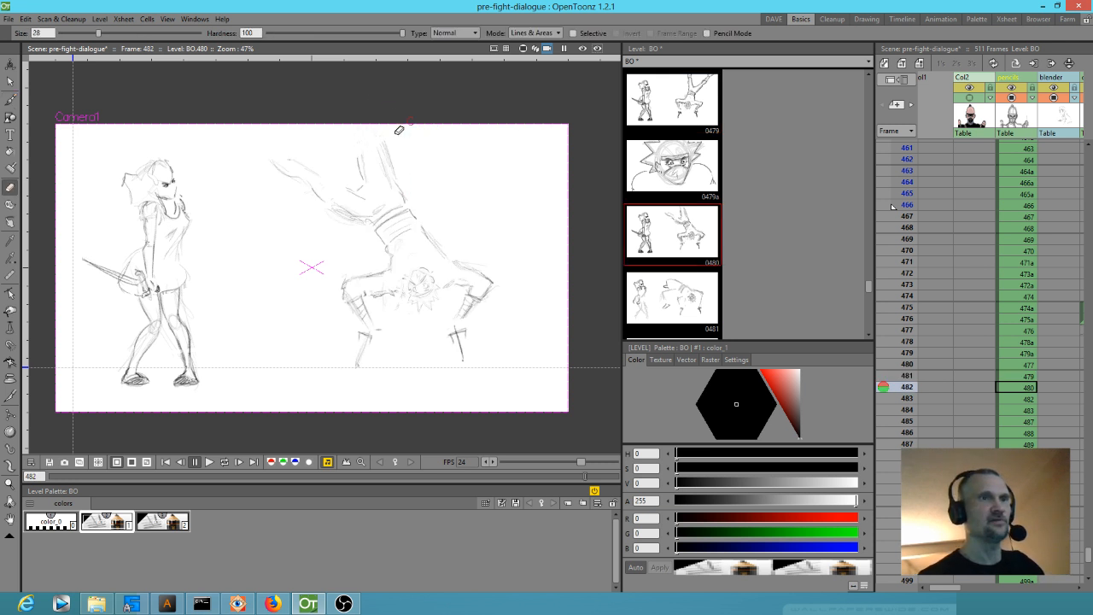
mouse_move(443, 168)
left_mouse_down()
mouse_move(342, 208)
mouse_move(313, 177)
mouse_move(285, 173)
mouse_move(314, 162)
left_mouse_up()
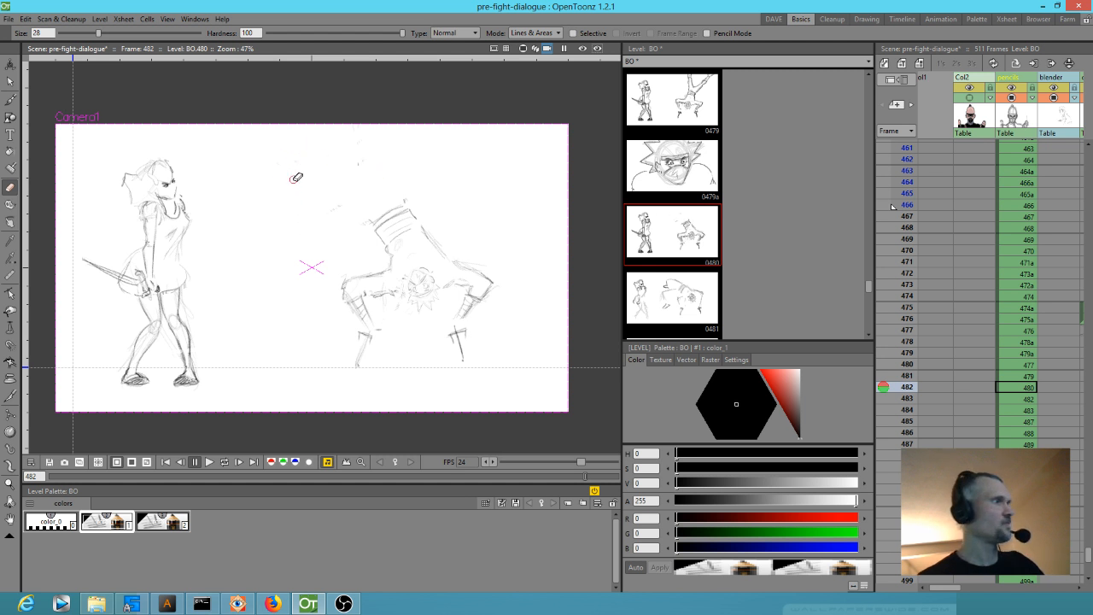
Step: Copy the ninja's legs from the frame 481 drawing with a freehand selection and paste them, reduced and tilted, onto the hips on frame 482
key("Up")
key("s")
mouse_move(559, 106)
left_mouse_down()
mouse_move(506, 100)
mouse_move(372, 117)
mouse_move(370, 190)
mouse_move(428, 222)
mouse_move(531, 213)
mouse_move(529, 98)
left_mouse_up()
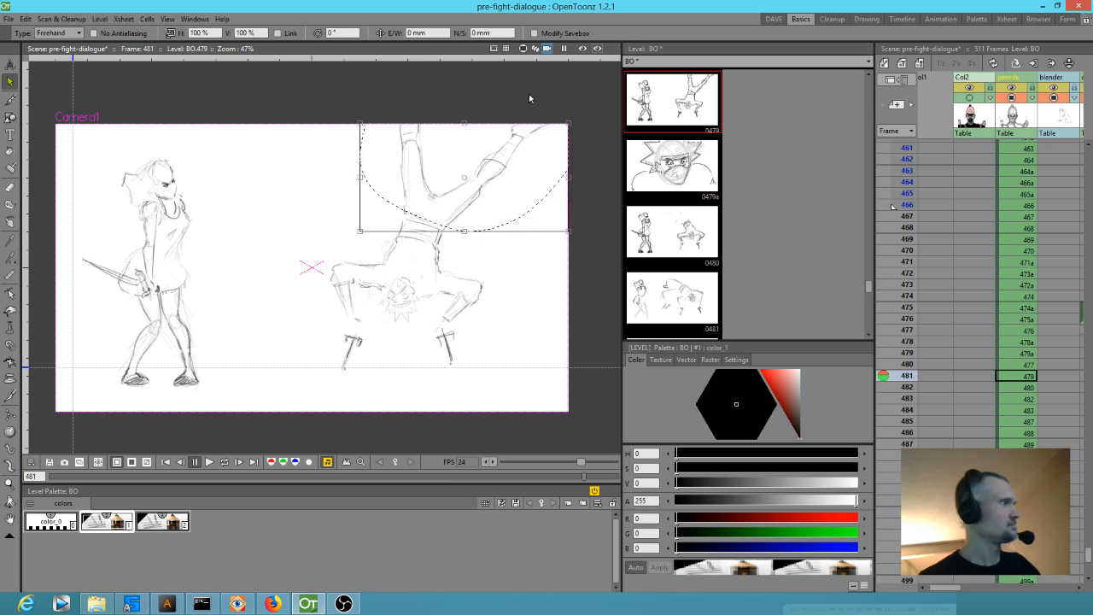
key("Down")
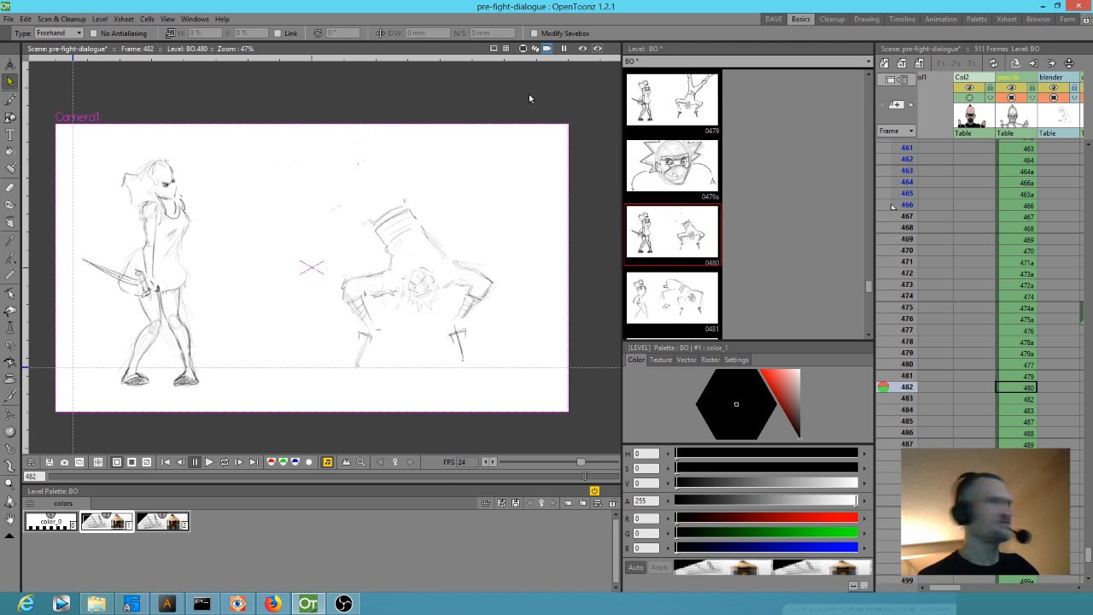
mouse_move(353, 237)
left_mouse_down()
mouse_move(381, 271)
mouse_move(436, 277)
mouse_move(459, 215)
mouse_move(439, 231)
mouse_move(383, 195)
mouse_move(399, 194)
left_mouse_up()
left_click(502, 235)
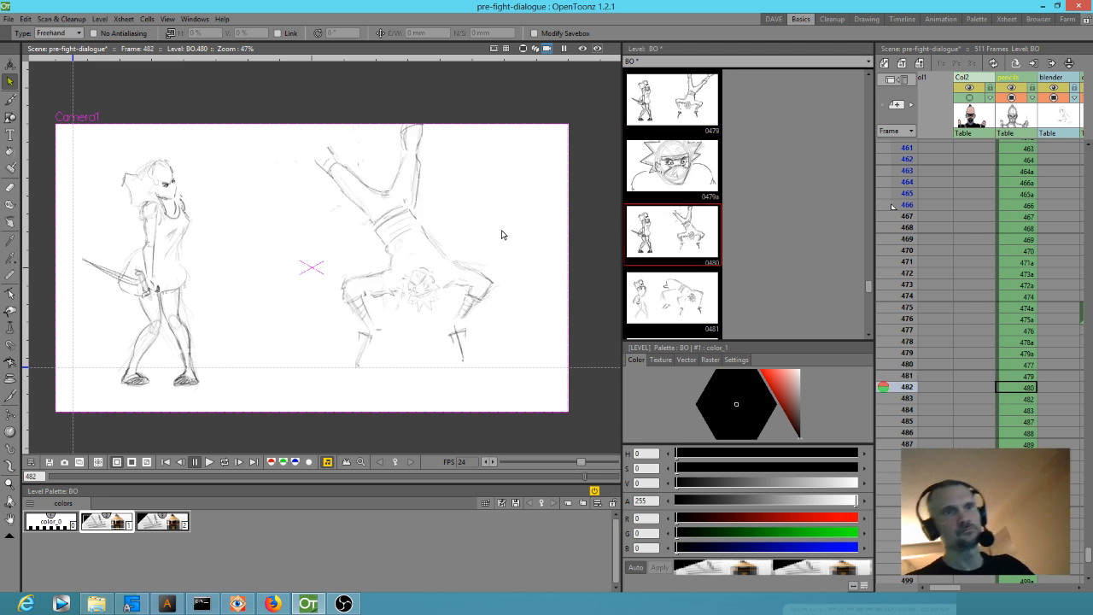
Step: Sketch the ninja's raised arm, shoulder and chest outline in the frame 483 drawing with the Brush tool
key("period")
key("comma")
key("period")
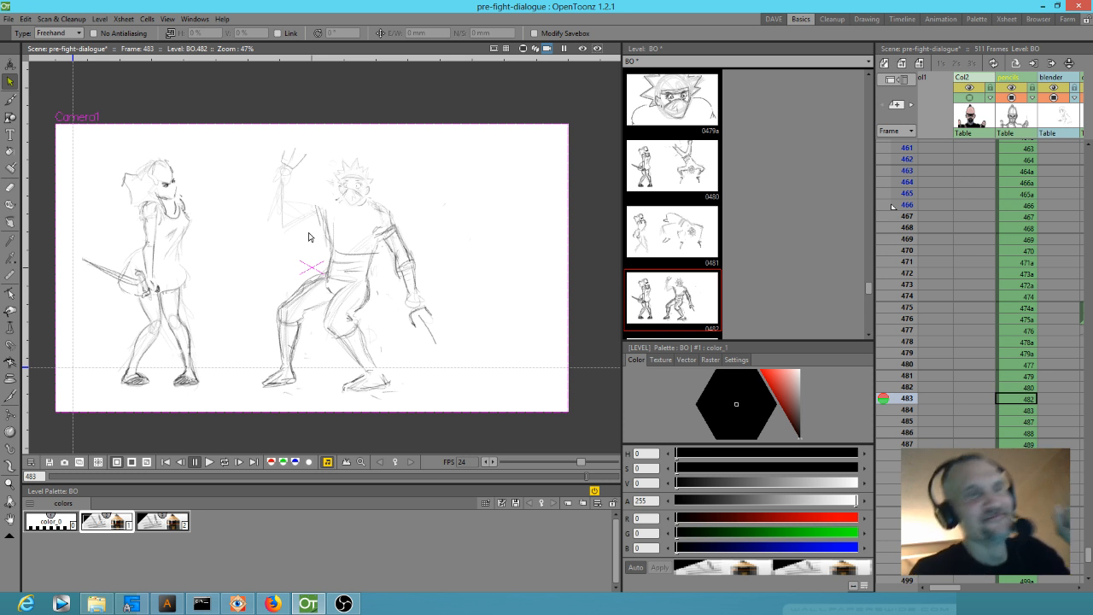
key("b")
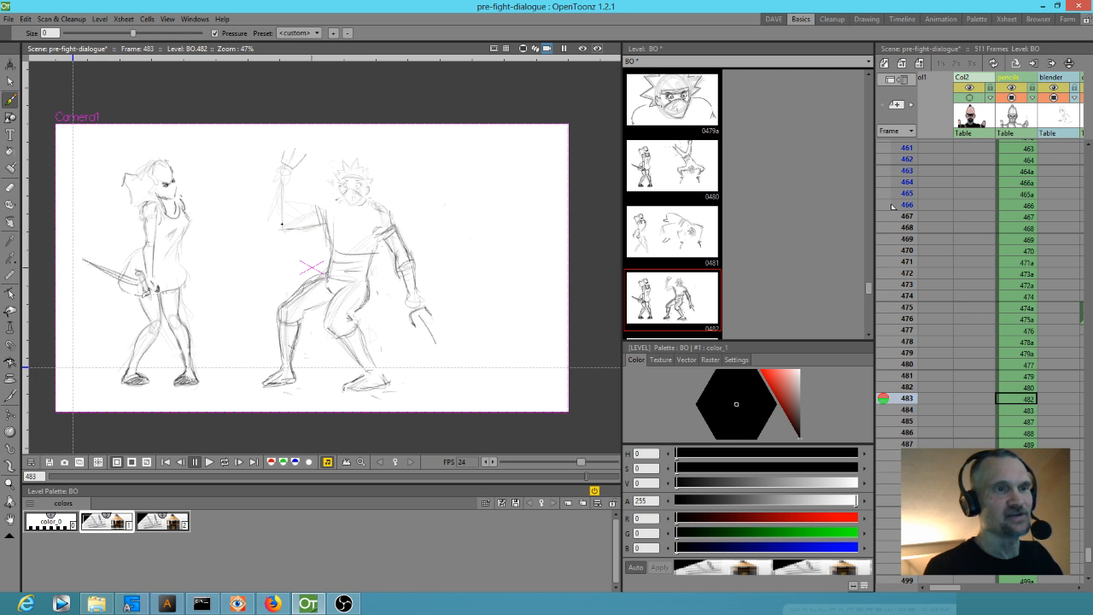
mouse_move(280, 219)
left_mouse_down()
mouse_move(301, 205)
mouse_move(296, 230)
mouse_move(302, 209)
mouse_move(320, 225)
mouse_move(312, 208)
mouse_move(332, 200)
mouse_move(392, 221)
mouse_move(373, 253)
mouse_move(333, 250)
left_mouse_up()
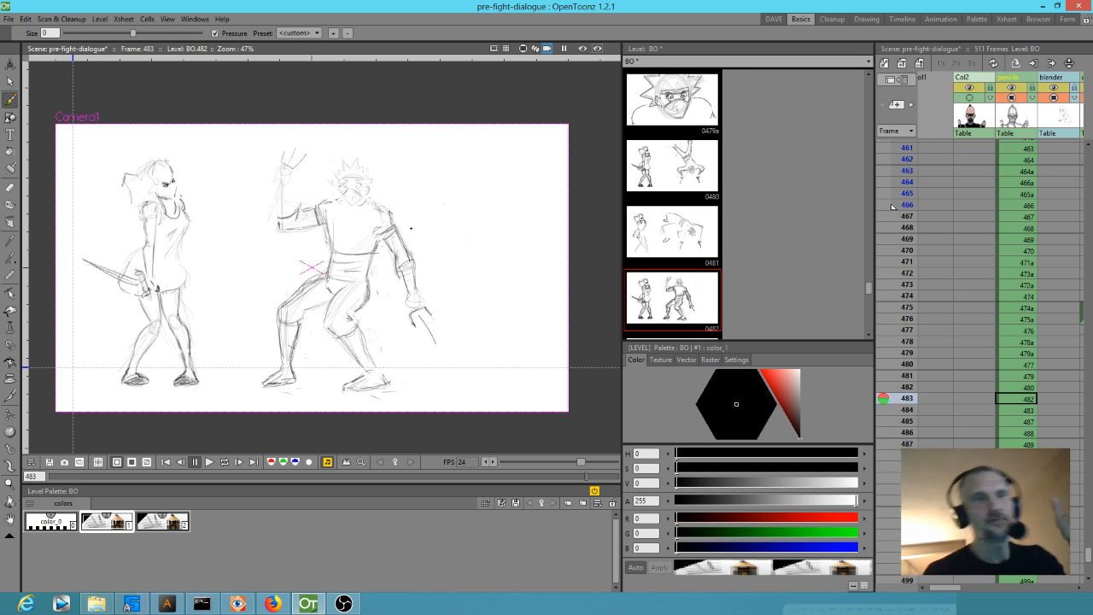
mouse_move(334, 237)
left_mouse_down()
mouse_move(330, 254)
mouse_move(325, 222)
left_mouse_up()
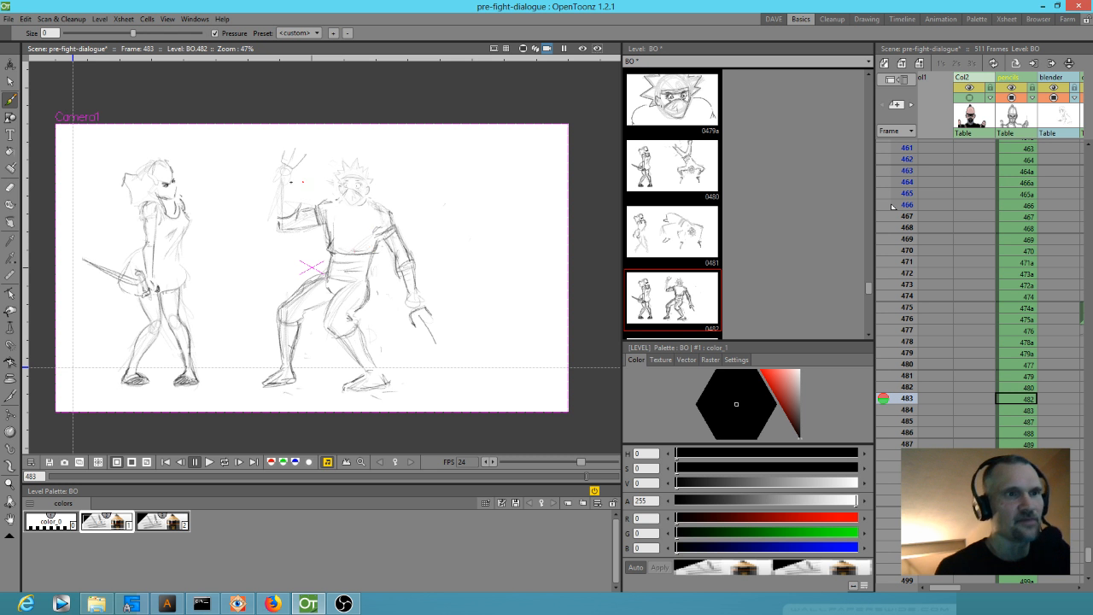
mouse_move(283, 186)
left_mouse_down()
mouse_move(296, 190)
mouse_move(296, 205)
mouse_move(280, 209)
left_mouse_up()
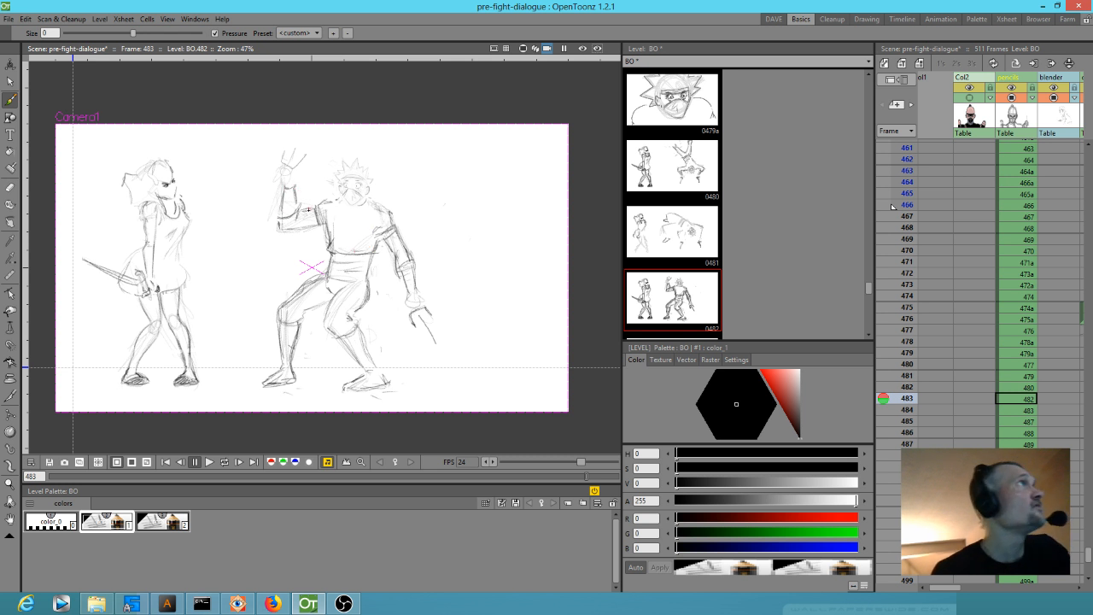
left_click_drag(294, 192, 283, 207)
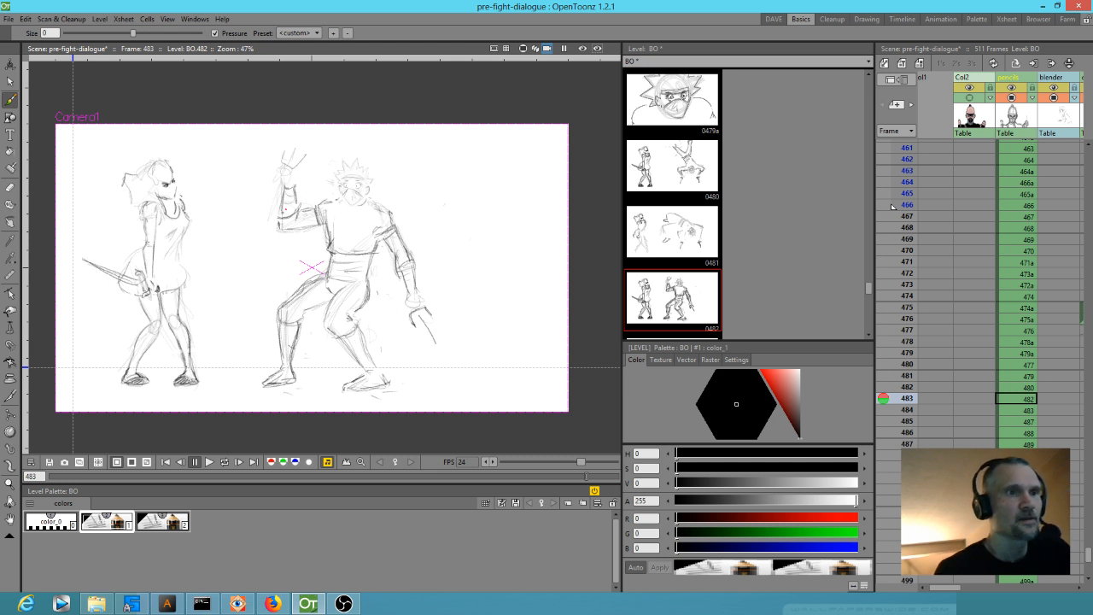
Step: Refine the ninja's forearm, torso and thigh lines on frame 483, and extend the blade in his raised hand
mouse_move(402, 282)
left_mouse_down()
mouse_move(406, 292)
mouse_move(416, 282)
mouse_move(394, 255)
left_mouse_up()
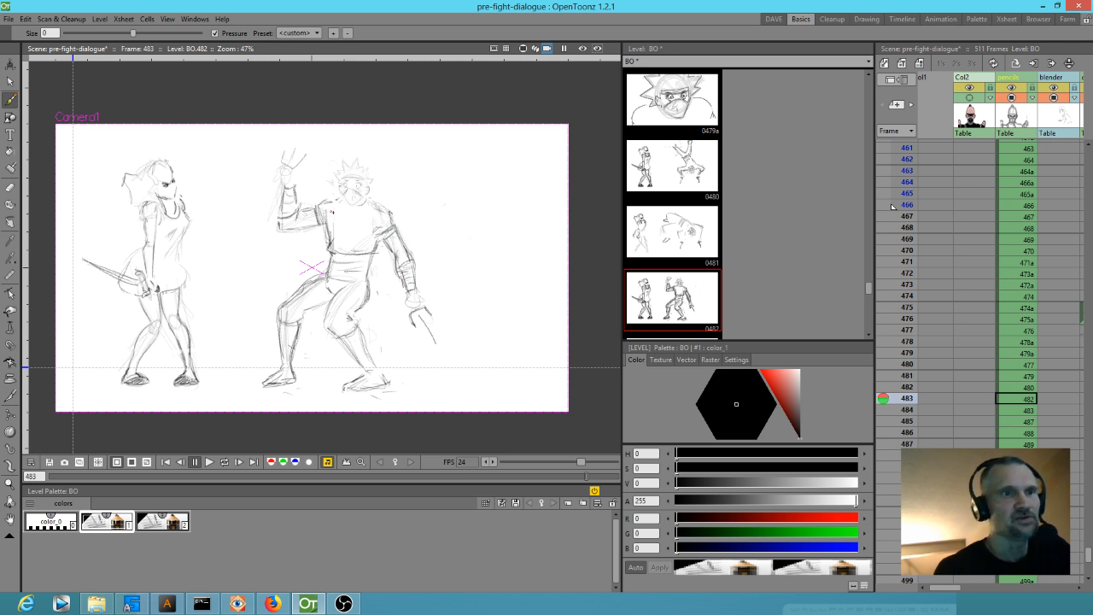
left_click_drag(328, 220, 334, 232)
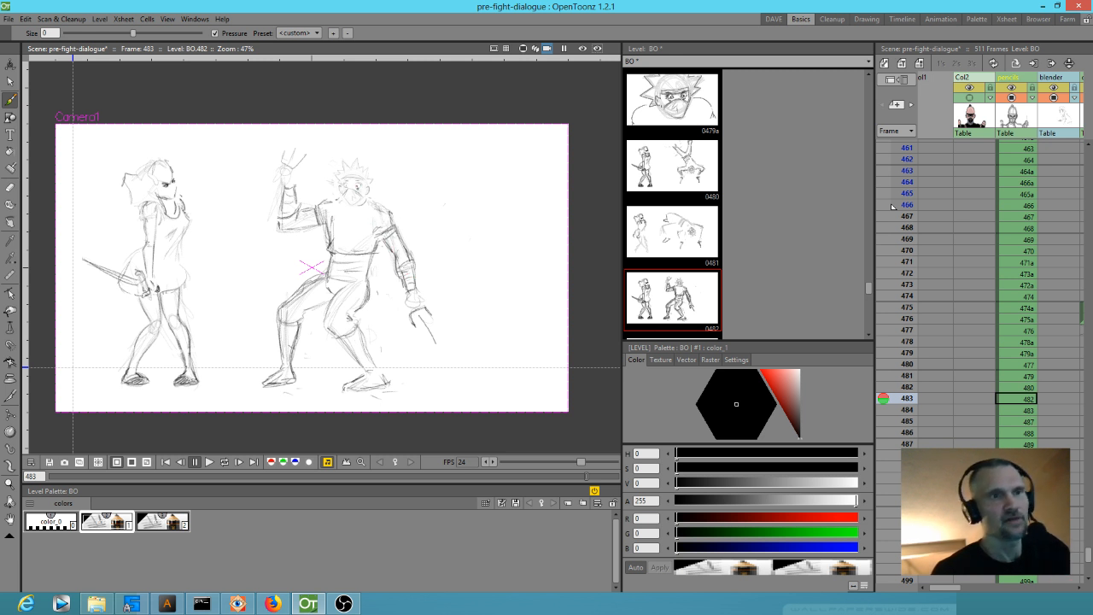
mouse_move(350, 316)
left_mouse_down()
mouse_move(399, 318)
mouse_move(412, 295)
left_mouse_up()
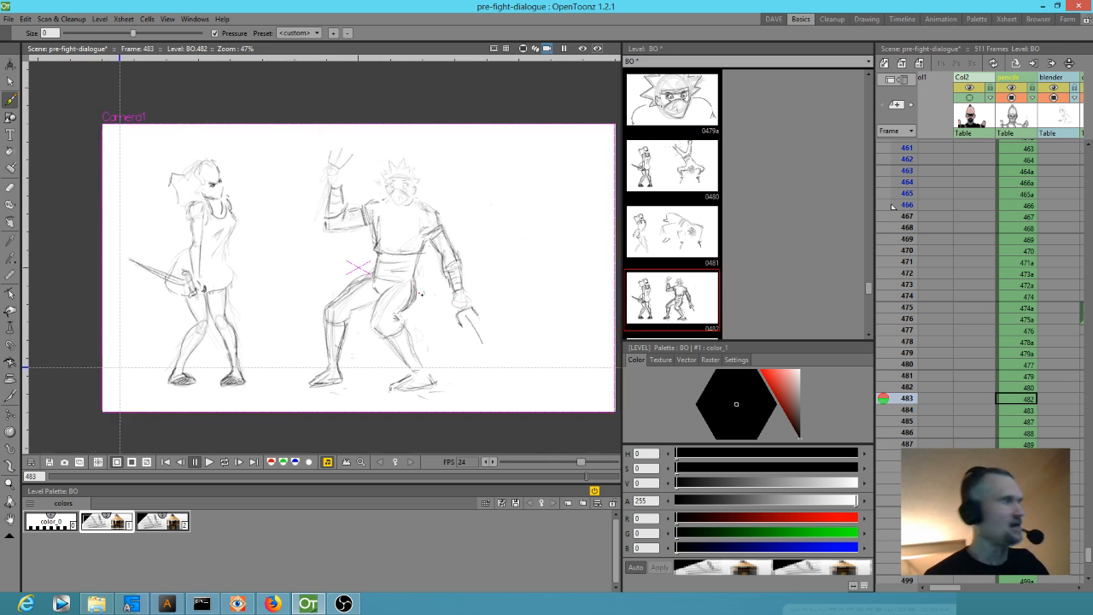
key("a")
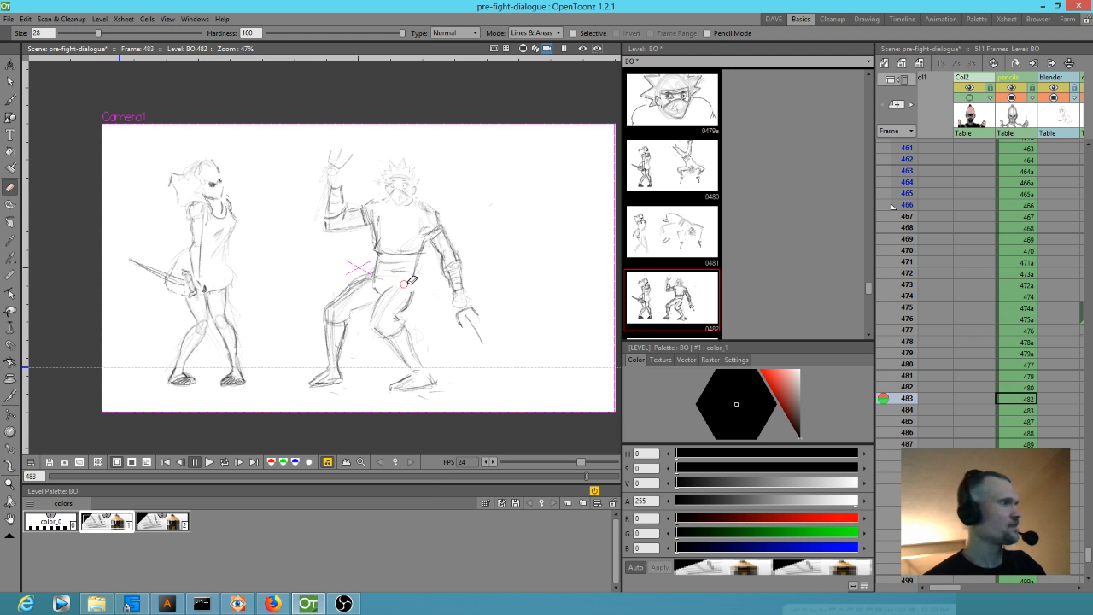
key("b")
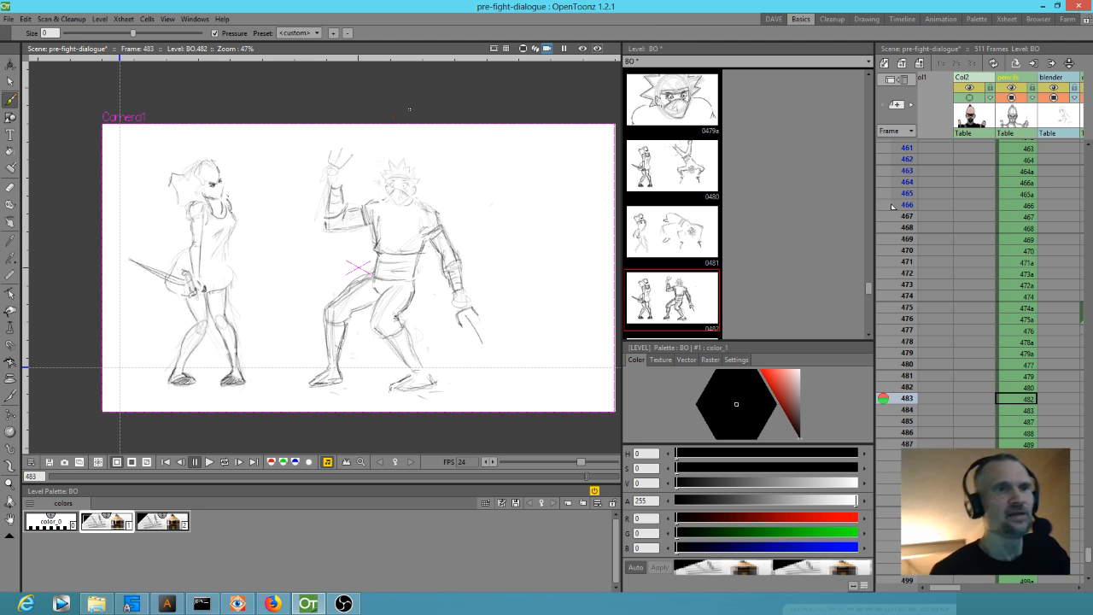
left_click_drag(350, 134, 338, 164)
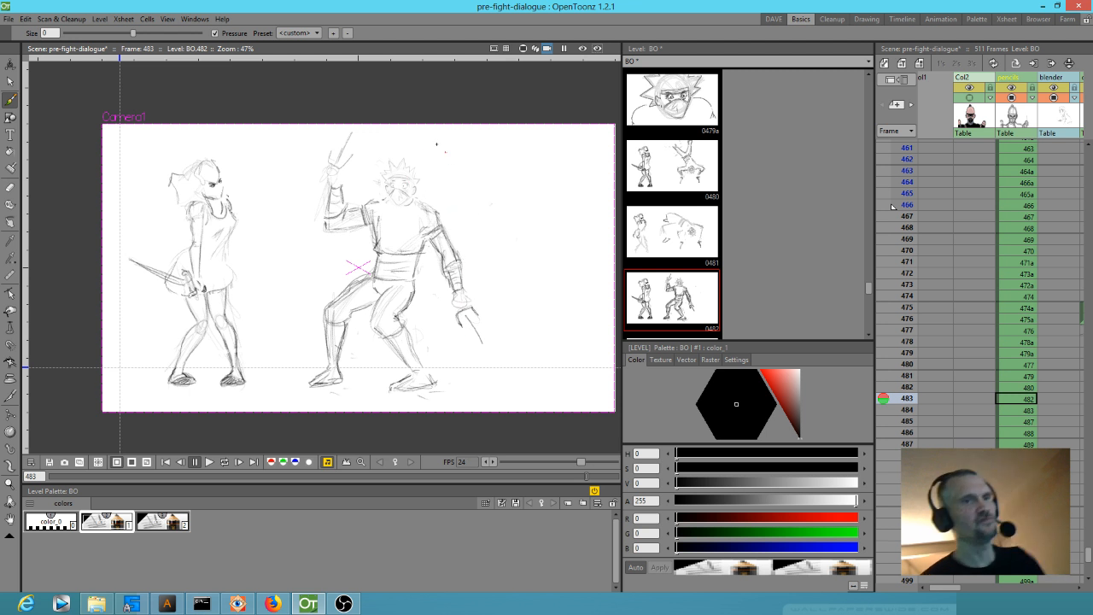
Step: Compare the ninja's pose with frame 481, and erase his head from the frame 483 drawing
key("Up")
key("Up")
key("Up")
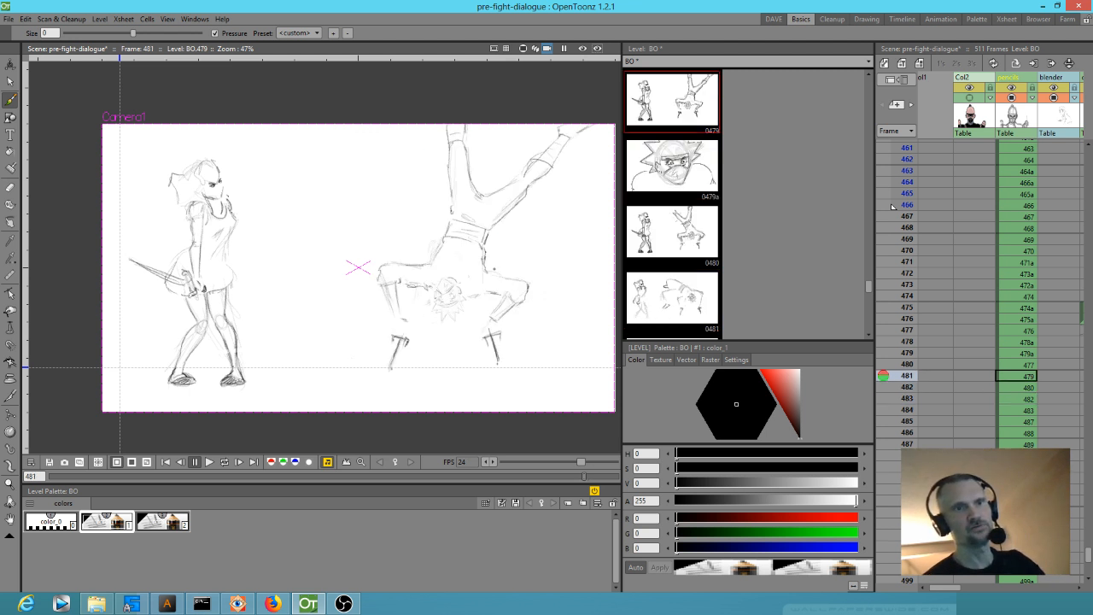
key("Down")
key("Down")
key("Down")
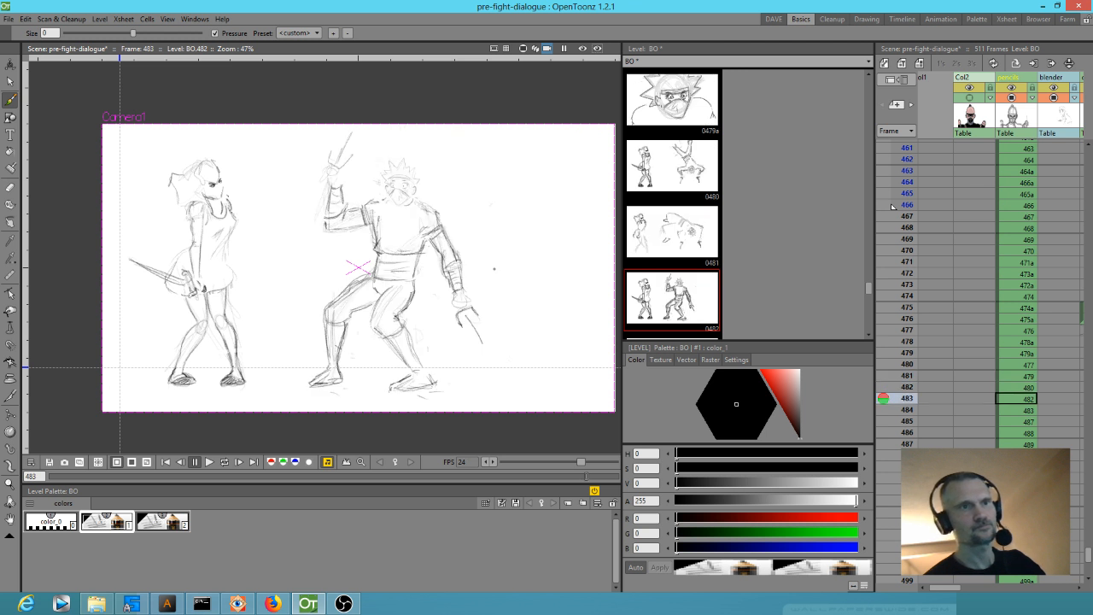
key("a")
mouse_move(417, 158)
left_mouse_down()
mouse_move(402, 164)
mouse_move(394, 200)
mouse_move(407, 180)
left_mouse_up()
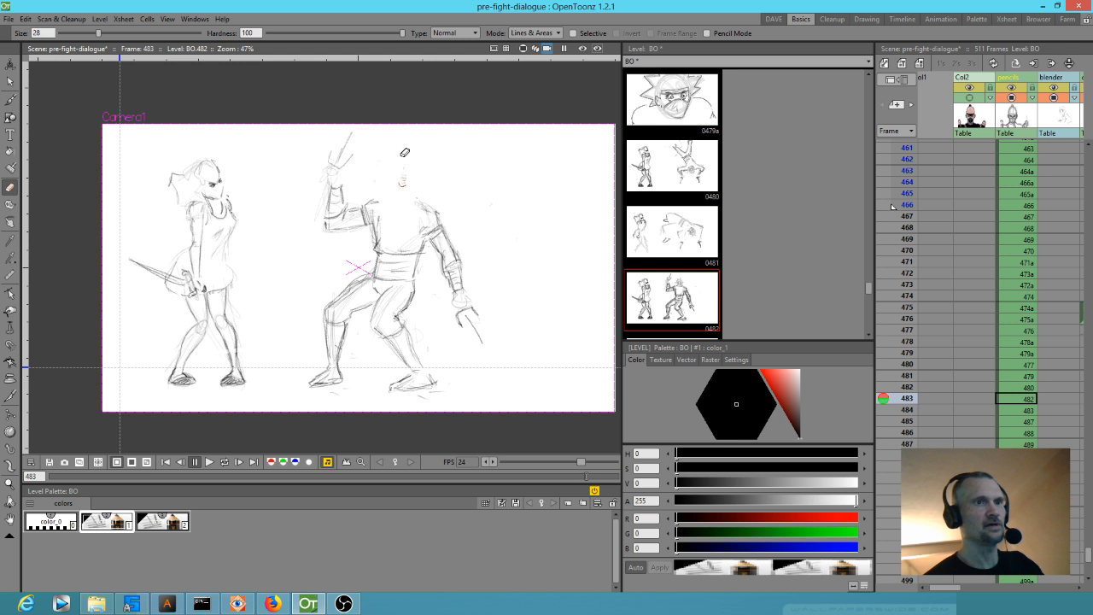
Step: Select the close-up masked head in the frame 479 drawing with a freehand selection and copy it
key("Up")
key("Up")
key("Up")
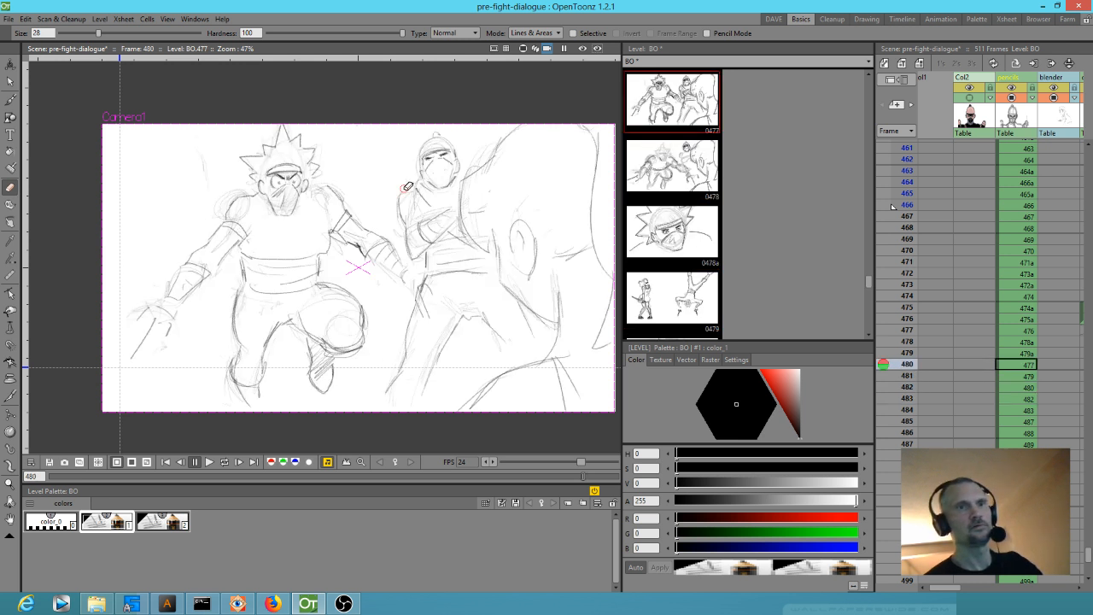
key("Up")
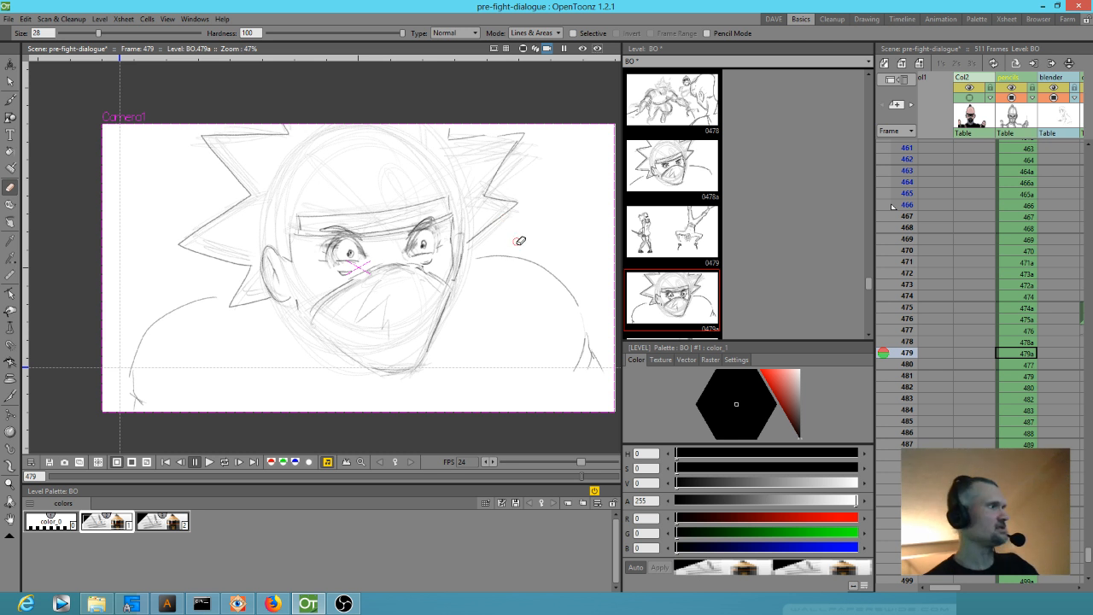
key("s")
mouse_move(533, 244)
left_mouse_down()
mouse_move(552, 164)
mouse_move(271, 89)
mouse_move(217, 342)
mouse_move(549, 268)
mouse_move(538, 241)
left_mouse_up()
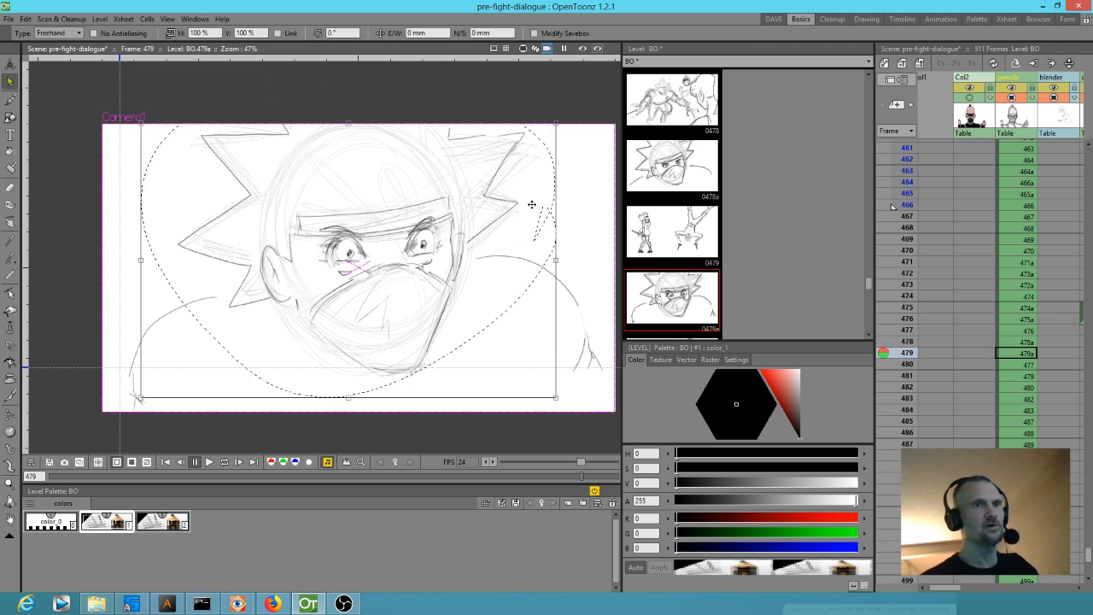
Step: Paste the copied masked head into the frame 483 drawing, mirror and shrink it, and rotate it about 7.68° to fit on the ninja's shoulders
key("period")
key("period")
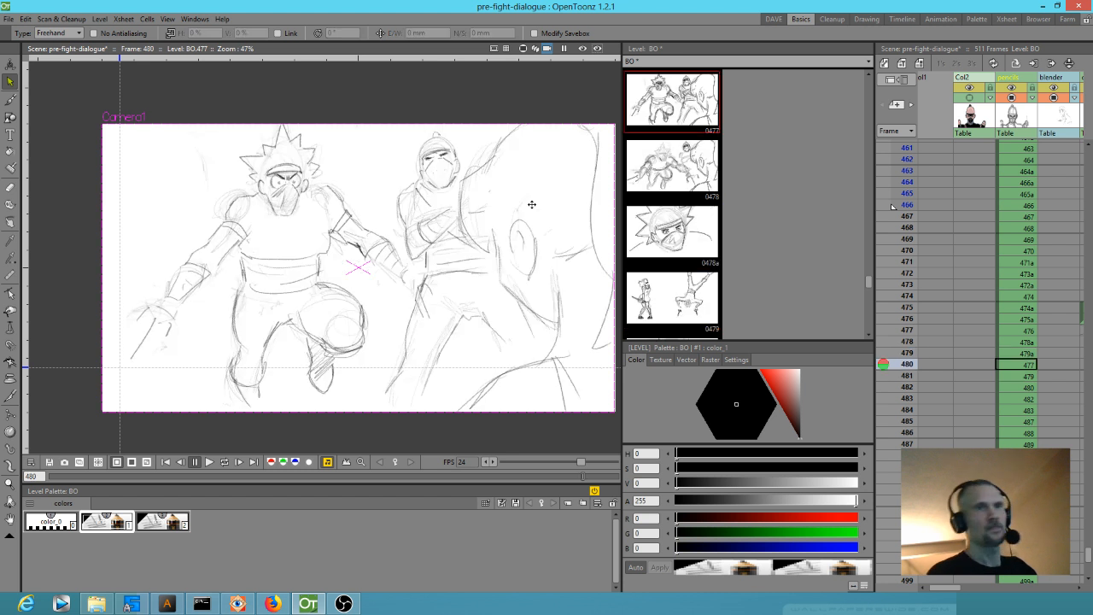
key("period")
key("period")
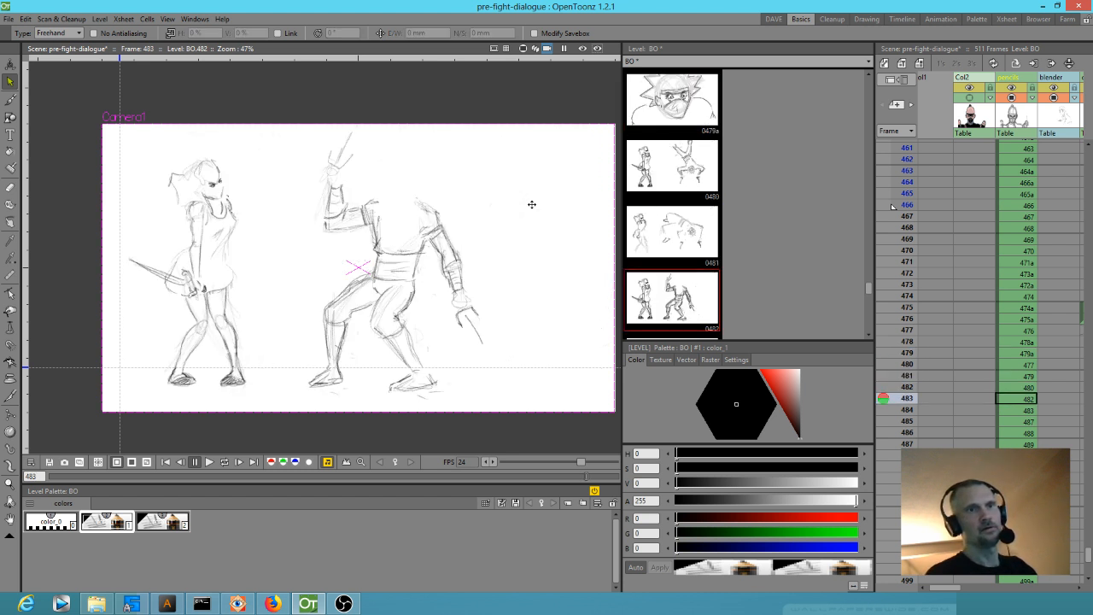
key("ctrl+v")
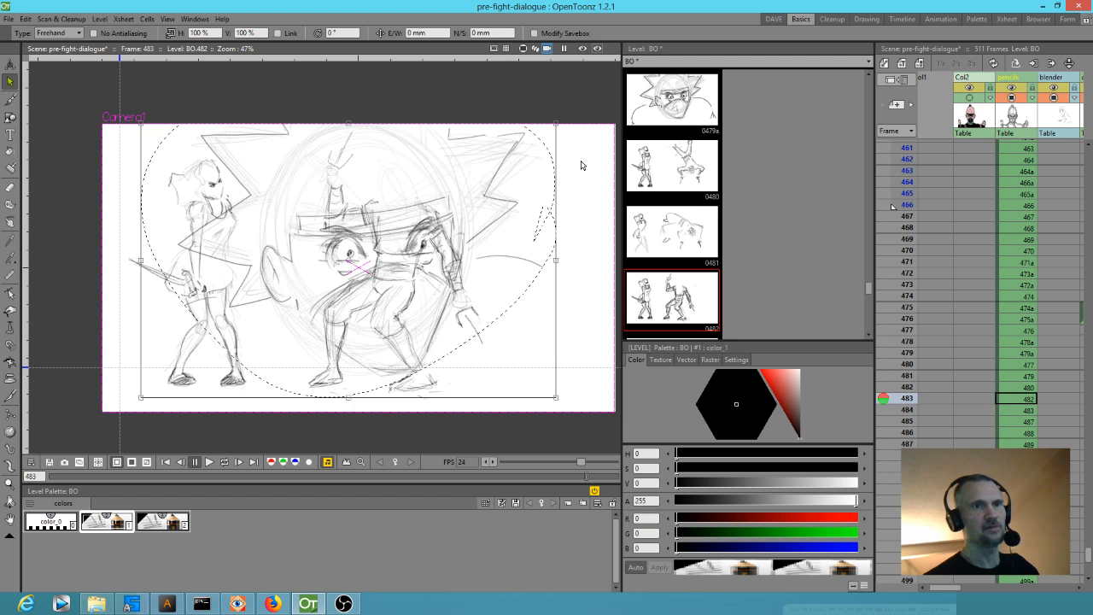
mouse_move(557, 122)
left_mouse_down()
mouse_move(449, 194)
mouse_move(327, 316)
mouse_move(256, 368)
mouse_move(228, 358)
mouse_move(558, 176)
left_mouse_up()
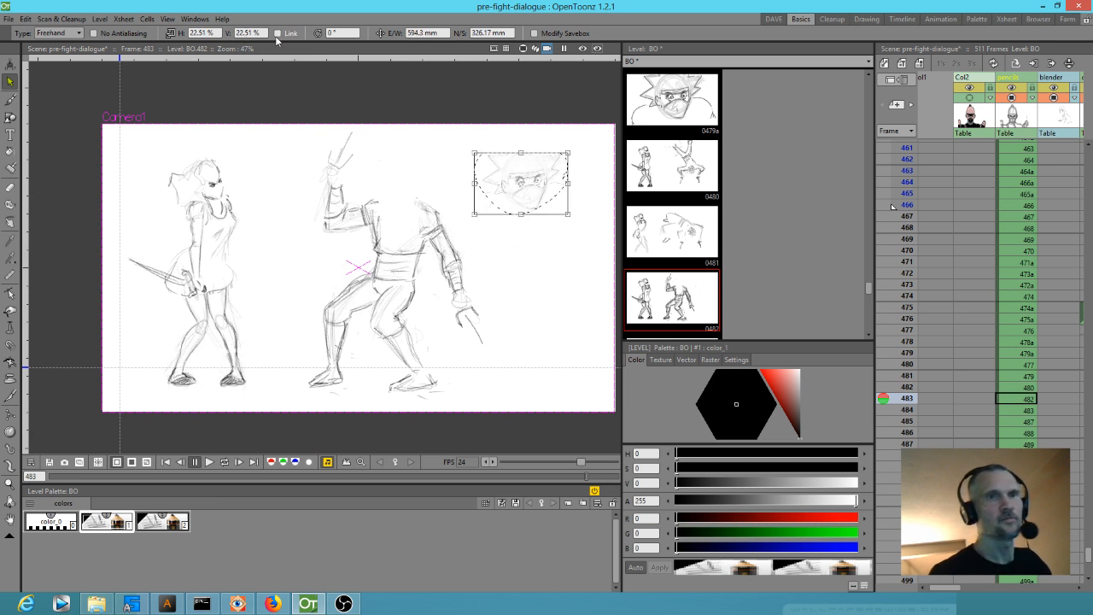
mouse_move(568, 183)
left_mouse_down()
mouse_move(402, 189)
mouse_move(396, 199)
mouse_move(384, 187)
mouse_move(414, 187)
left_mouse_up()
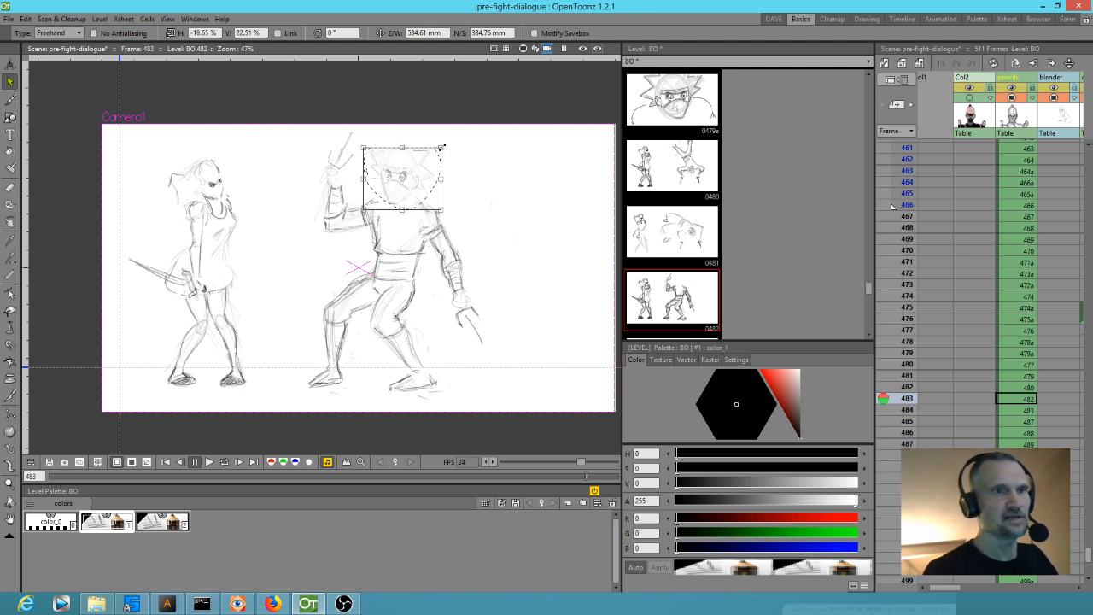
mouse_move(436, 150)
left_mouse_down()
mouse_move(416, 187)
mouse_move(398, 194)
mouse_move(422, 188)
mouse_move(440, 150)
mouse_move(433, 181)
left_mouse_up()
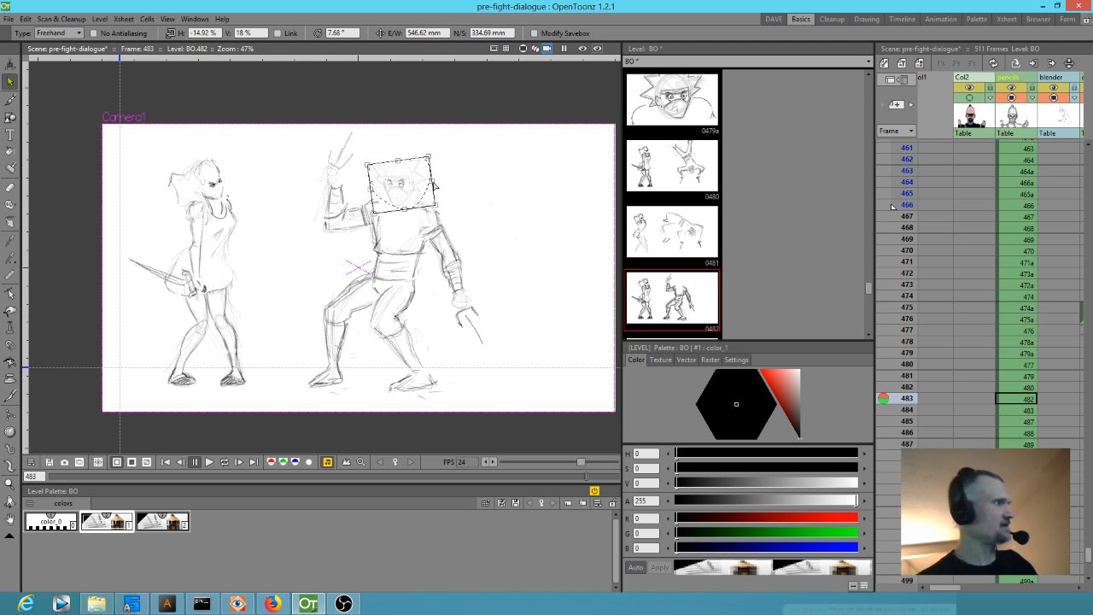
Step: Sketch the ninja's raised forearm, waist sash and bent thighs in the frame 484 drawing with the Brush tool
key("period")
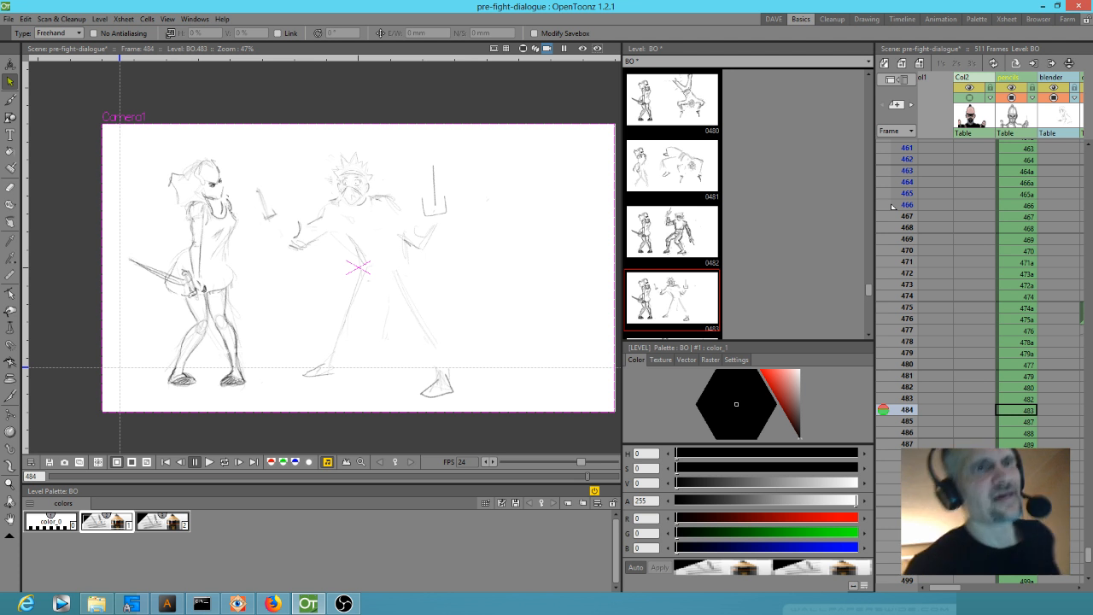
left_click_drag(453, 242, 481, 270)
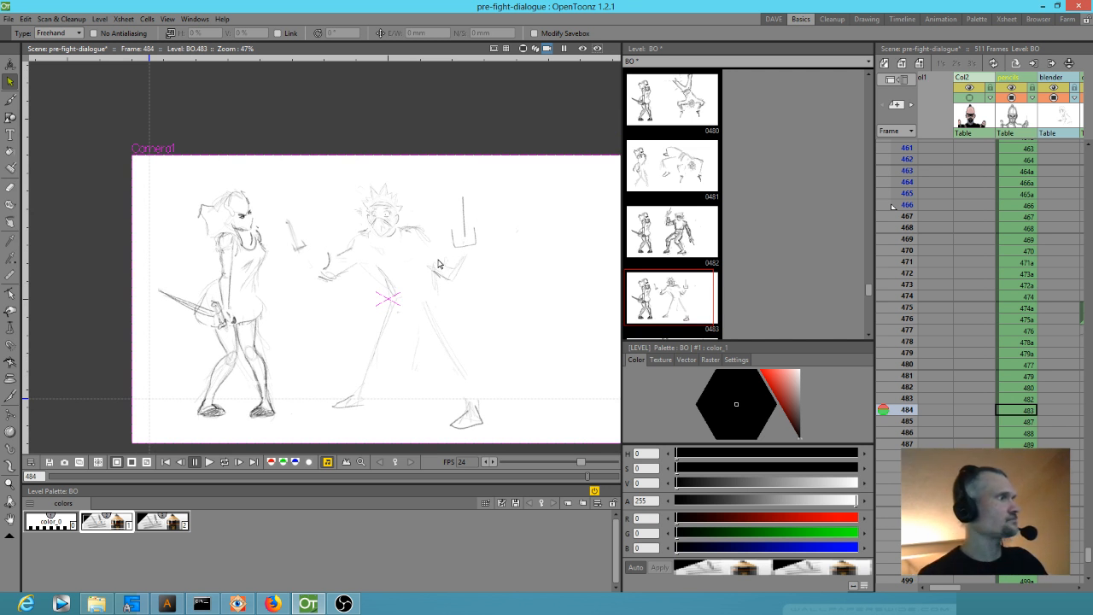
key("b")
mouse_move(465, 256)
left_mouse_down()
mouse_move(439, 263)
mouse_move(466, 257)
left_mouse_up()
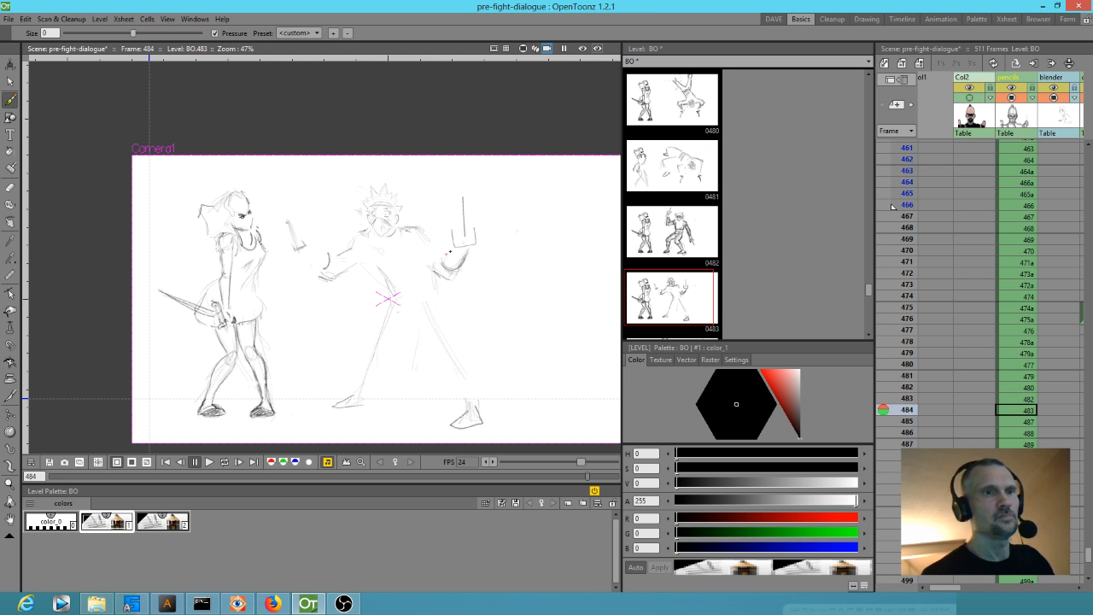
mouse_move(449, 278)
left_mouse_down()
mouse_move(458, 271)
mouse_move(432, 272)
mouse_move(392, 299)
left_mouse_up()
left_click_drag(372, 338, 380, 351)
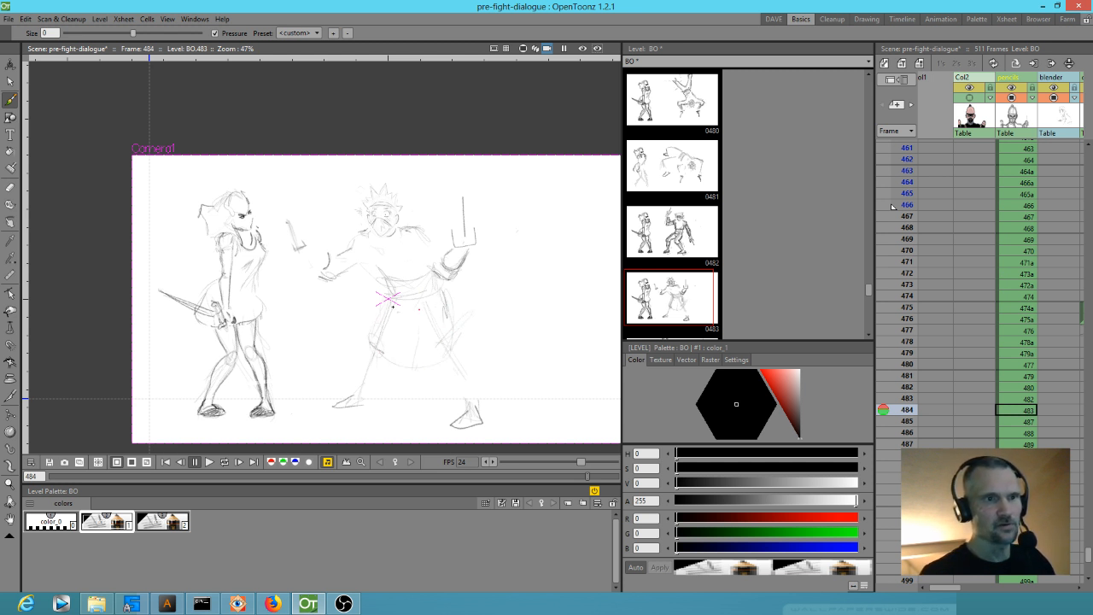
mouse_move(439, 355)
left_mouse_down()
mouse_move(452, 374)
mouse_move(464, 354)
mouse_move(447, 312)
mouse_move(453, 340)
left_mouse_up()
left_click_drag(390, 300, 382, 314)
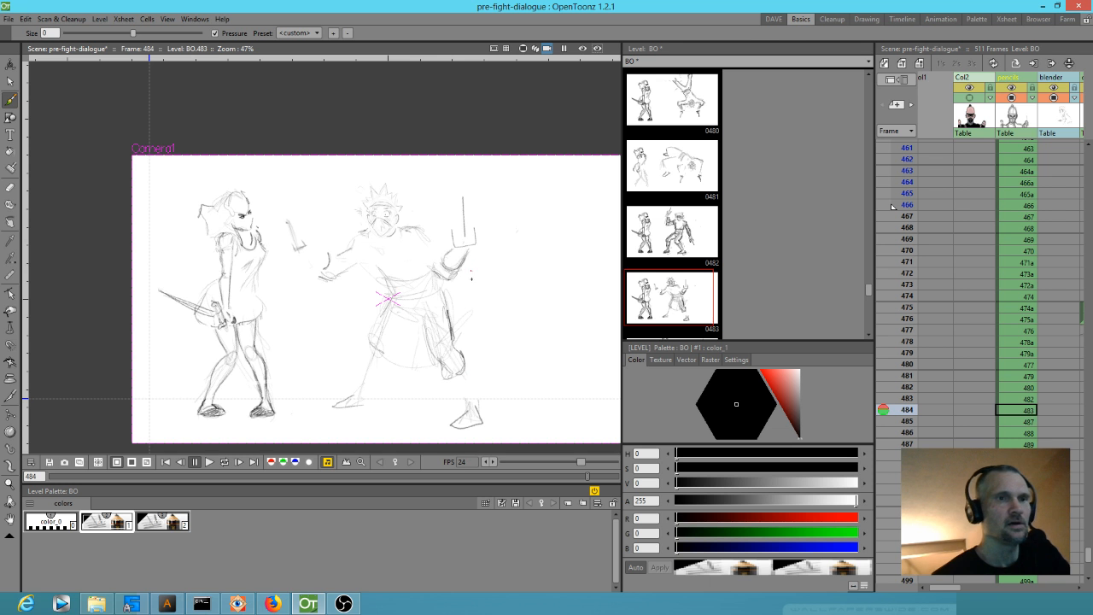
Step: Handwrite a contact e-mail address beside the ninja on frame 484, and erase the note
mouse_move(471, 279)
left_mouse_down()
mouse_move(537, 248)
mouse_move(568, 233)
left_mouse_up()
left_click_drag(516, 291, 522, 297)
mouse_move(485, 331)
left_mouse_down()
mouse_move(485, 344)
mouse_move(494, 327)
mouse_move(566, 295)
left_mouse_up()
left_click_drag(497, 359, 554, 328)
left_click_drag(513, 369, 570, 335)
left_click_drag(570, 345, 634, 296)
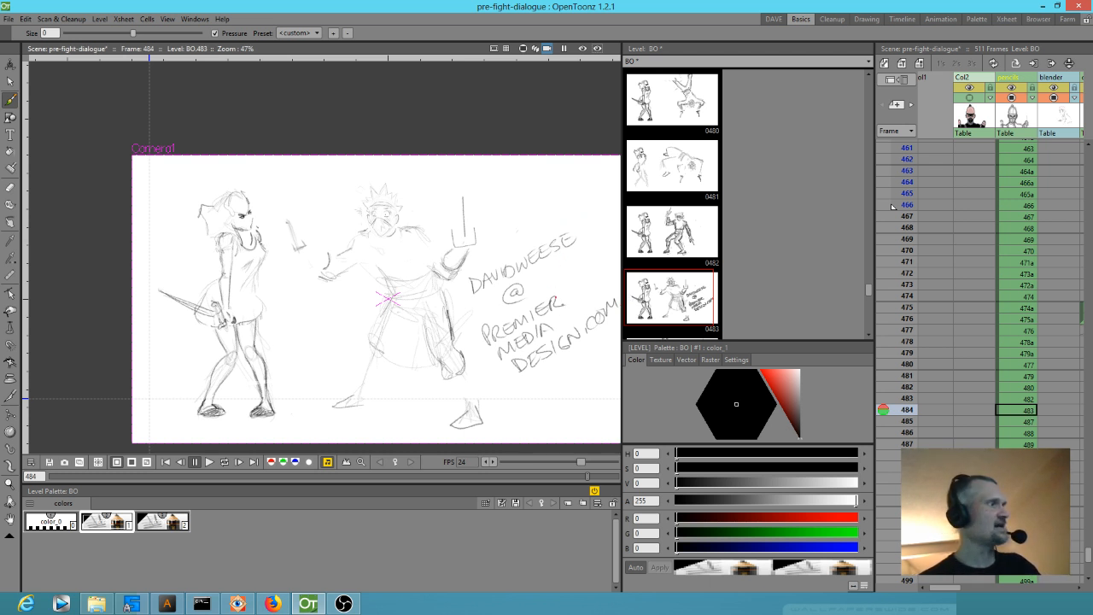
key("a")
mouse_move(591, 321)
left_mouse_down()
mouse_move(624, 287)
mouse_move(624, 299)
mouse_move(532, 363)
mouse_move(511, 368)
mouse_move(558, 285)
mouse_move(493, 320)
mouse_move(485, 338)
mouse_move(511, 366)
mouse_move(514, 322)
mouse_move(583, 233)
mouse_move(473, 274)
mouse_move(543, 261)
mouse_move(500, 364)
mouse_move(535, 309)
left_mouse_up()
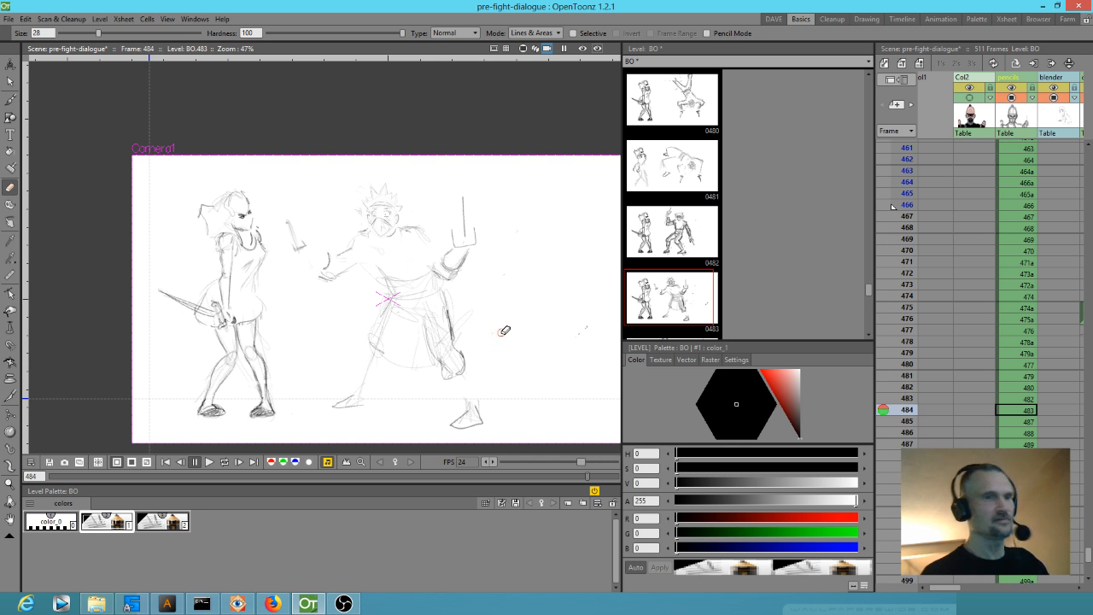
Step: Brush in the ninja's thighs, knees and lower legs down to the feet on frame 484
key("b")
mouse_move(386, 304)
left_mouse_down()
mouse_move(366, 359)
mouse_move(394, 353)
mouse_move(409, 321)
mouse_move(392, 333)
mouse_move(423, 313)
left_mouse_up()
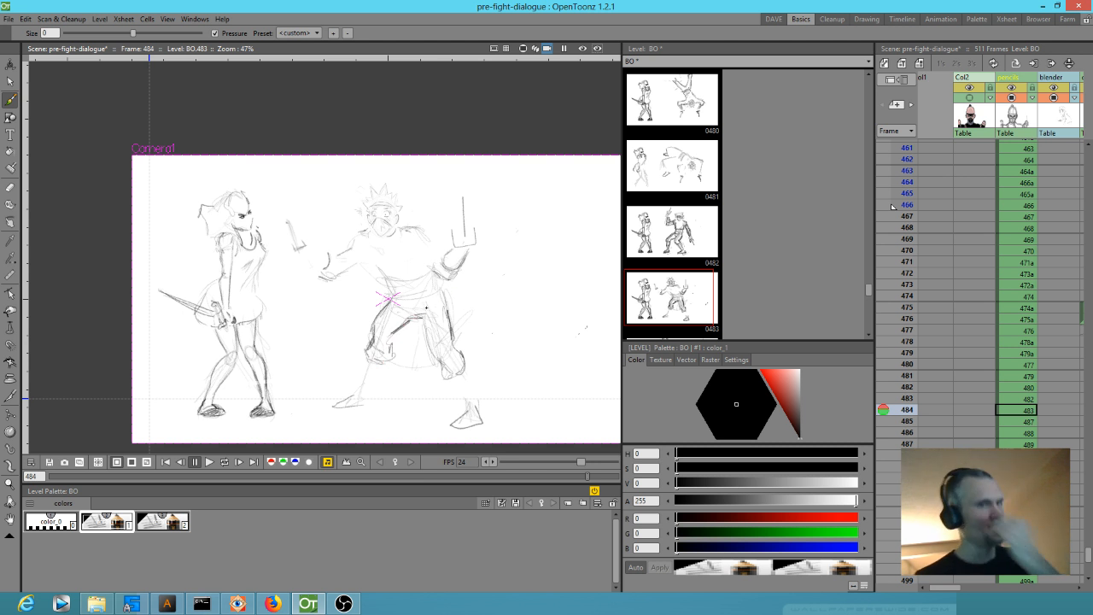
mouse_move(452, 379)
left_mouse_down()
mouse_move(465, 405)
mouse_move(470, 393)
left_mouse_up()
mouse_move(365, 352)
left_mouse_down()
mouse_move(354, 395)
mouse_move(334, 407)
mouse_move(370, 403)
mouse_move(383, 364)
left_mouse_up()
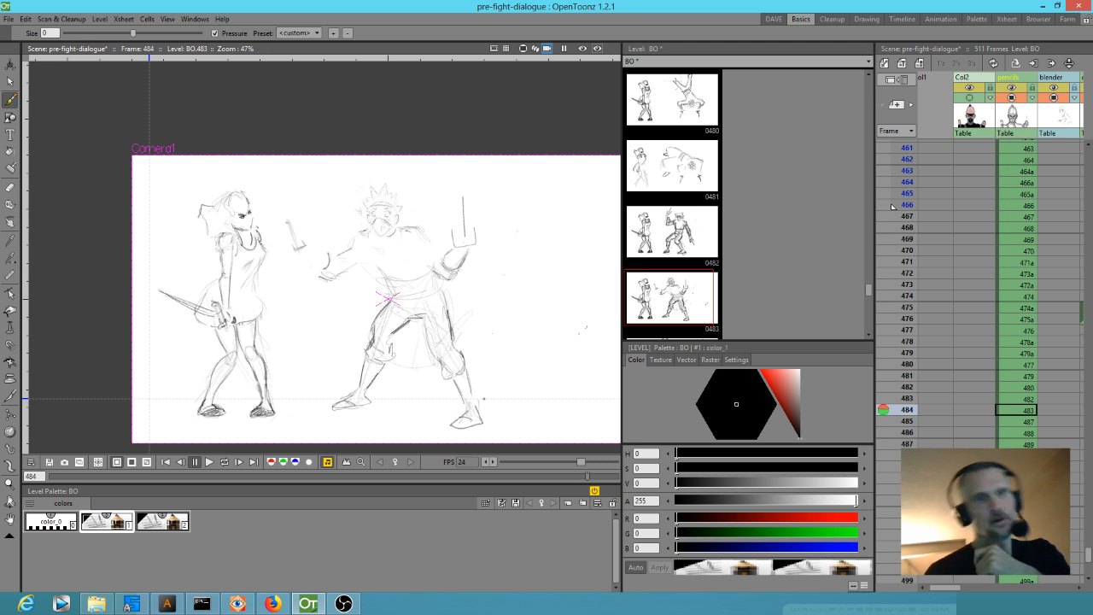
Step: Draw the ninja's torso outline, shoulder, outstretched forearm and belt on frame 484
left_click_drag(375, 268, 363, 243)
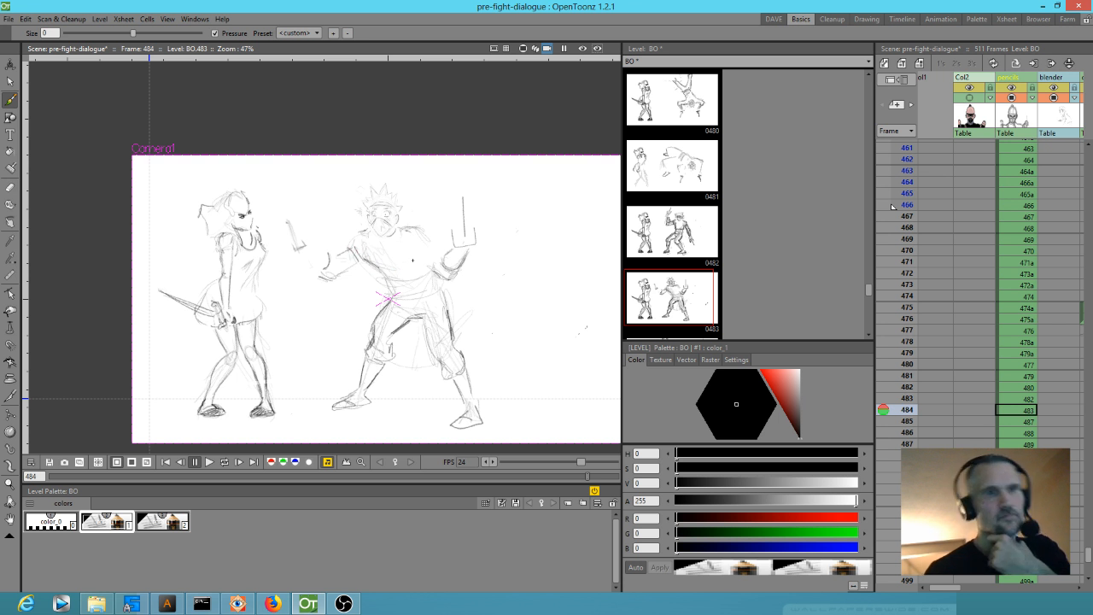
mouse_move(314, 260)
left_mouse_down()
mouse_move(301, 273)
mouse_move(312, 275)
left_mouse_up()
mouse_move(420, 229)
left_mouse_down()
mouse_move(419, 268)
mouse_move(419, 249)
mouse_move(401, 264)
mouse_move(375, 254)
mouse_move(388, 299)
mouse_move(443, 287)
left_mouse_up()
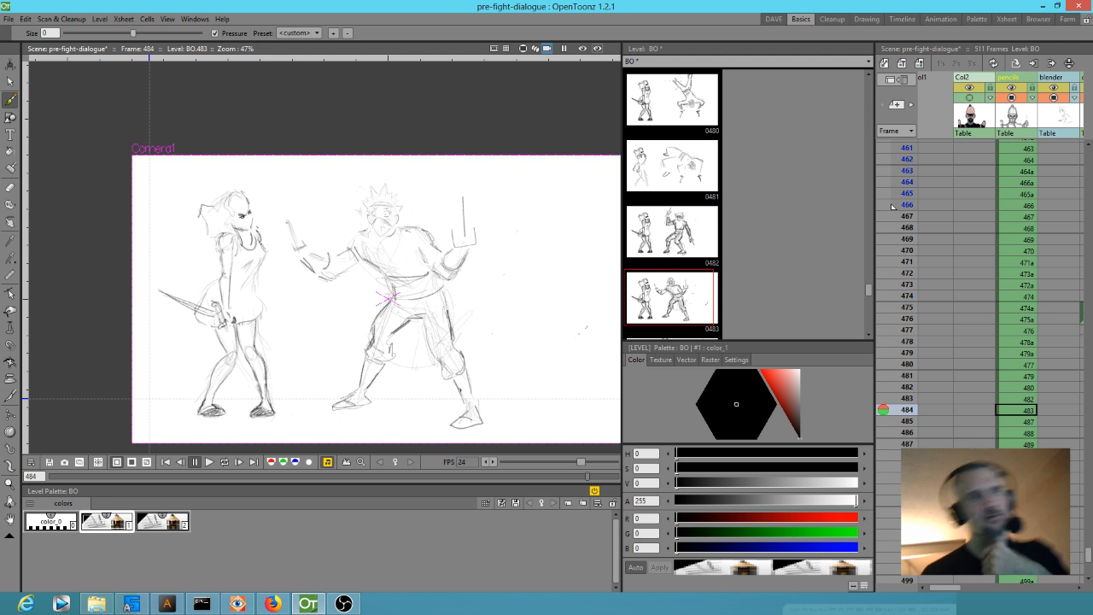
left_click_drag(430, 277, 395, 286)
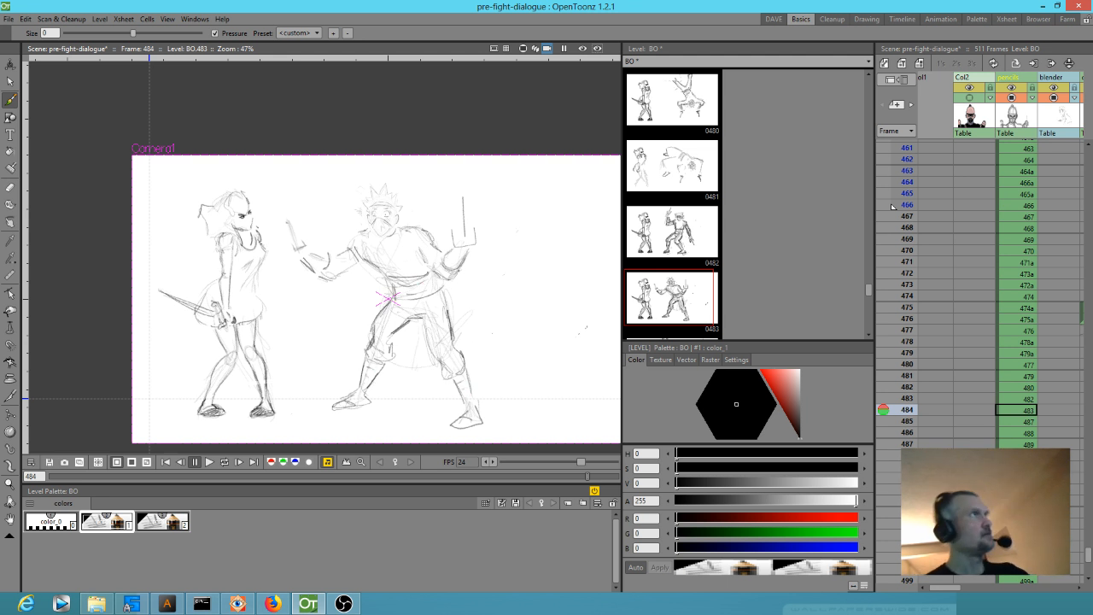
Step: Compare the ninja's pose on frame 484 with the drawings on the neighbouring frames
key("period")
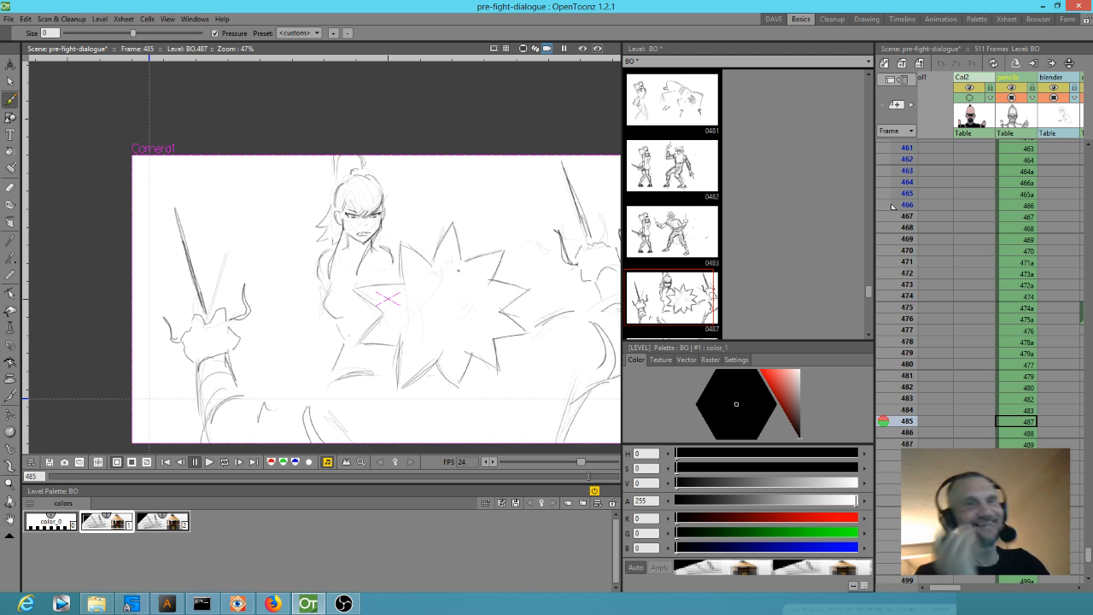
key("Up")
key("Up")
key("Down")
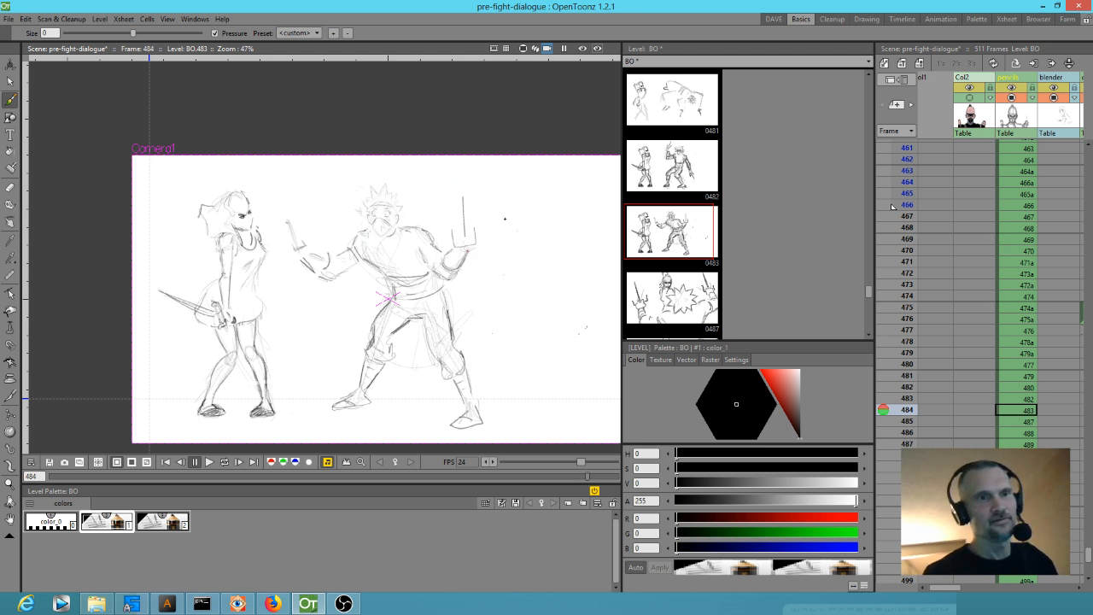
key("Up")
key("Down")
key("Up")
key("Up")
key("Down")
key("Down")
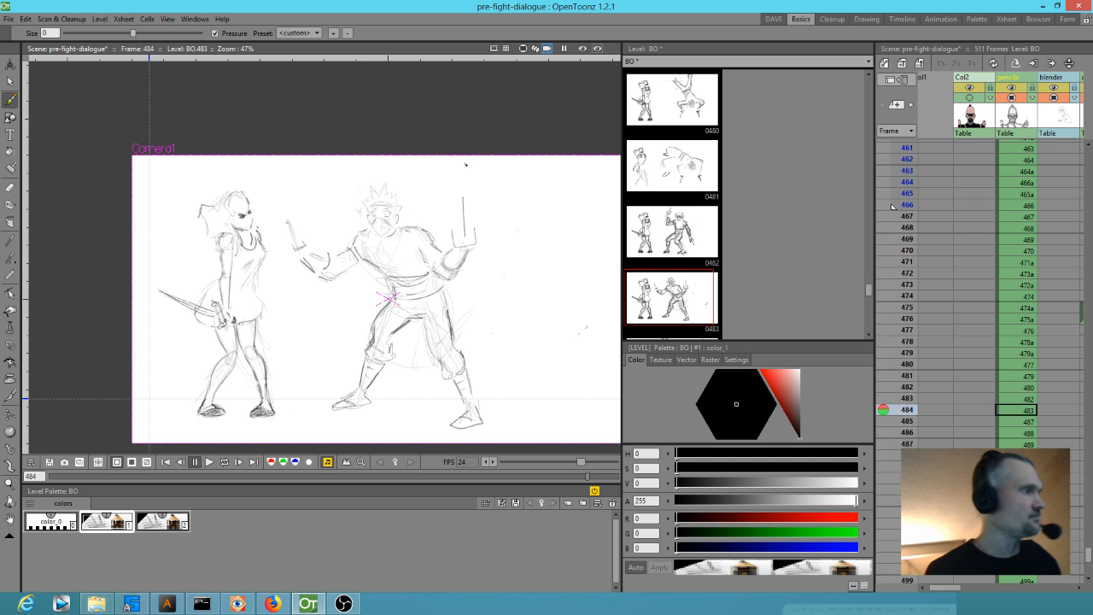
Step: Shift the sai above the ninja's raised hand with a freehand selection, and delete the sai at his outstretched hand on frame 484
mouse_move(468, 186)
left_mouse_down()
mouse_move(444, 218)
mouse_move(446, 243)
mouse_move(464, 254)
mouse_move(486, 196)
left_mouse_up()
key("ctrl+z")
key("s")
mouse_move(472, 194)
left_mouse_down()
mouse_move(446, 194)
mouse_move(447, 245)
mouse_move(486, 243)
mouse_move(470, 176)
mouse_move(484, 212)
left_mouse_up()
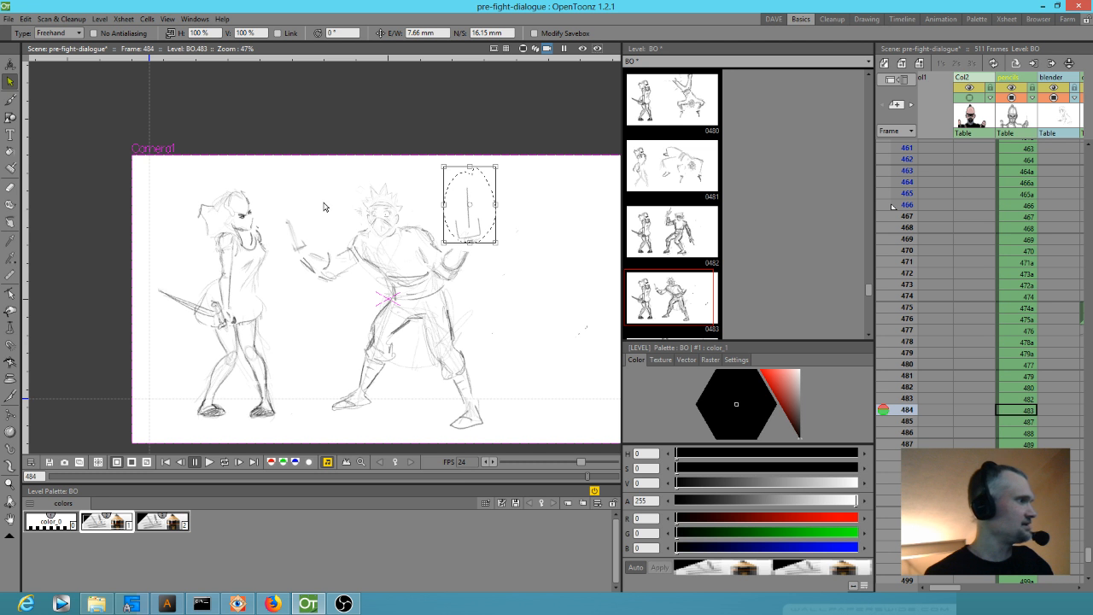
mouse_move(300, 203)
left_mouse_down()
mouse_move(325, 222)
mouse_move(313, 198)
left_mouse_up()
key("Delete")
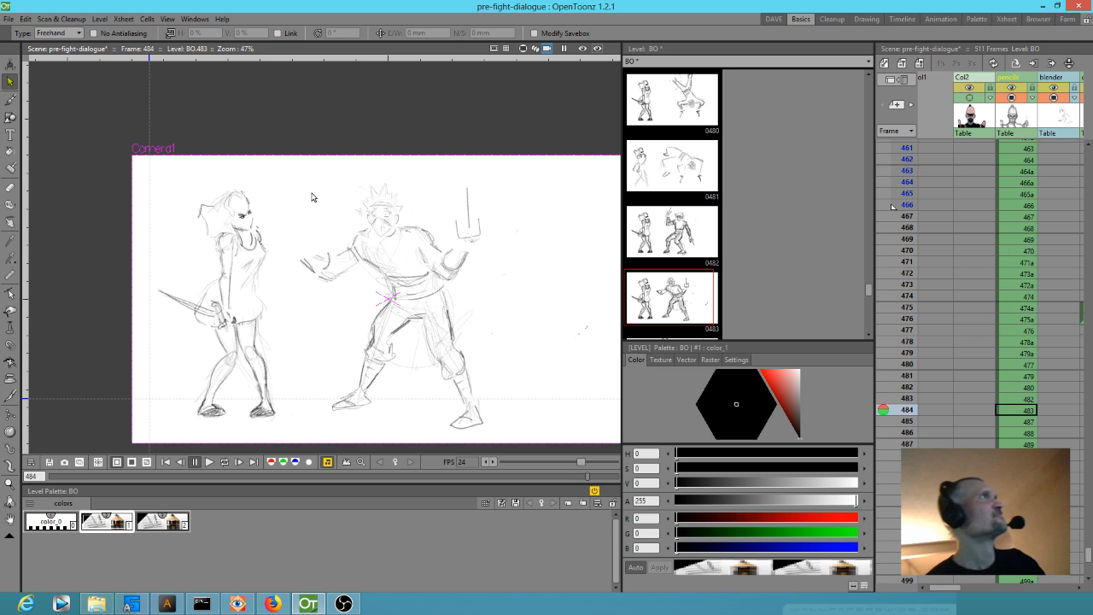
Step: Check frame 484 against frame 483, and brush in the end of the ninja's outstretched forearm on frame 484
key("comma")
key("period")
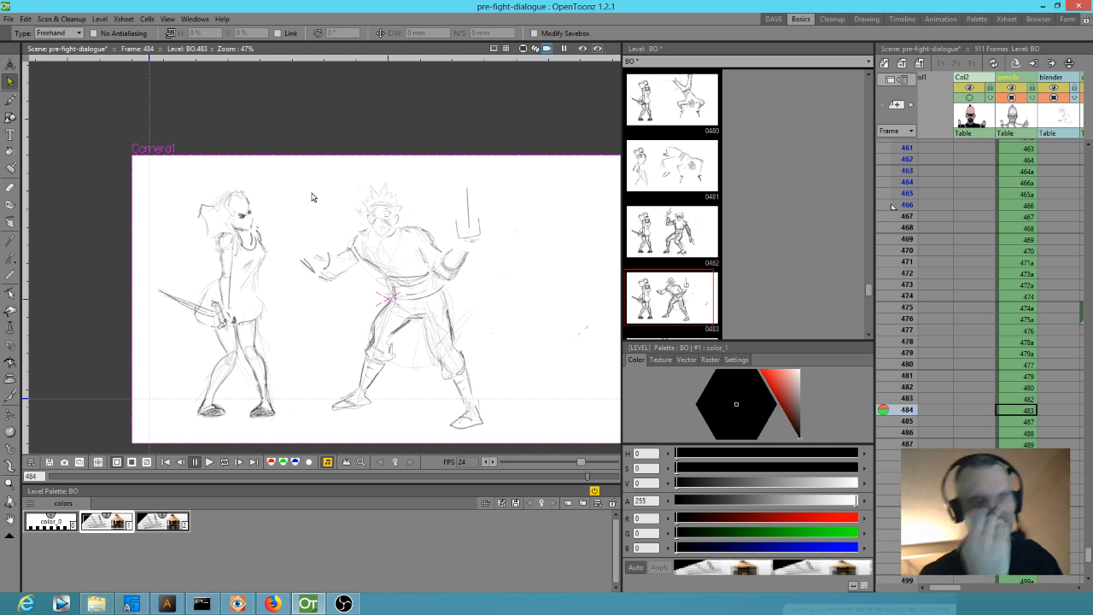
key("b")
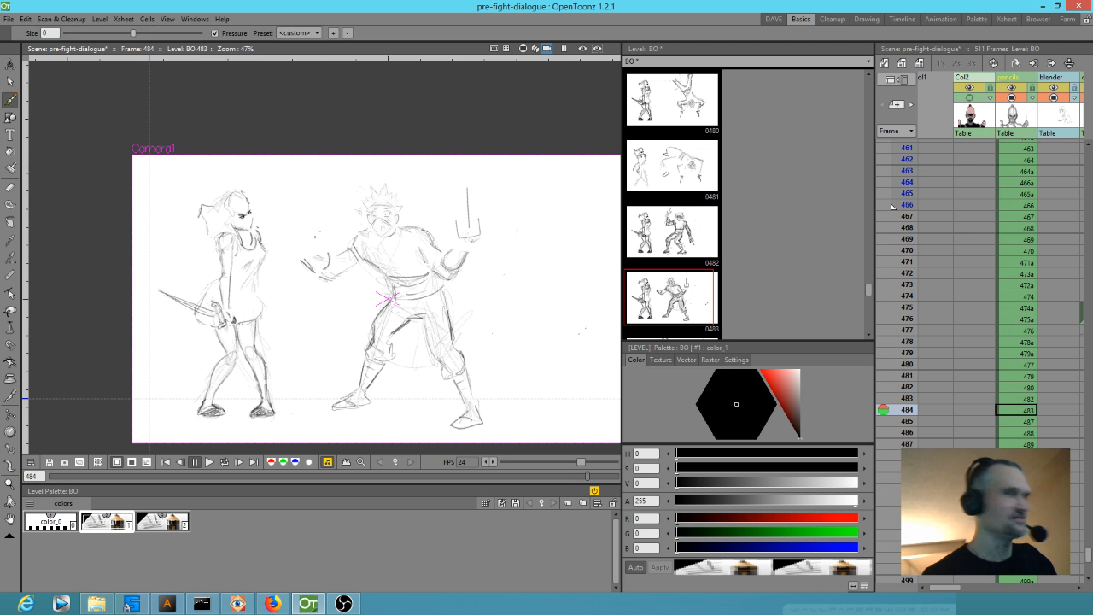
mouse_move(305, 243)
left_mouse_down()
mouse_move(293, 249)
mouse_move(305, 261)
left_mouse_up()
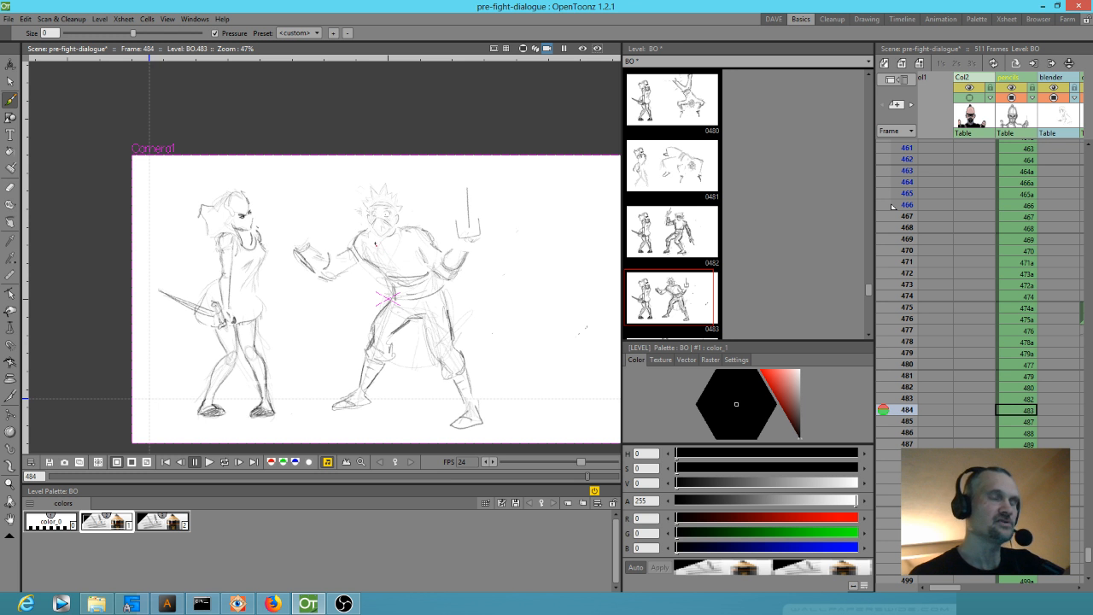
Step: Draw a diagonal sash across the ninja's chest on frame 484, and erase it
left_click_drag(390, 258, 422, 287)
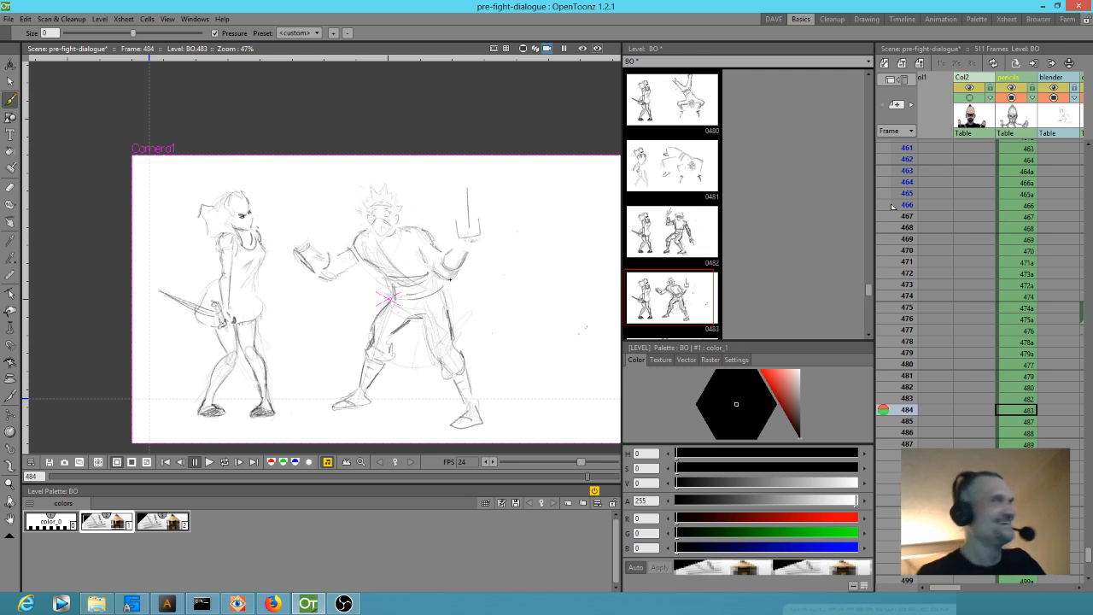
mouse_move(374, 242)
left_mouse_down()
mouse_move(403, 274)
mouse_move(389, 255)
left_mouse_up()
left_click_drag(391, 256, 406, 273)
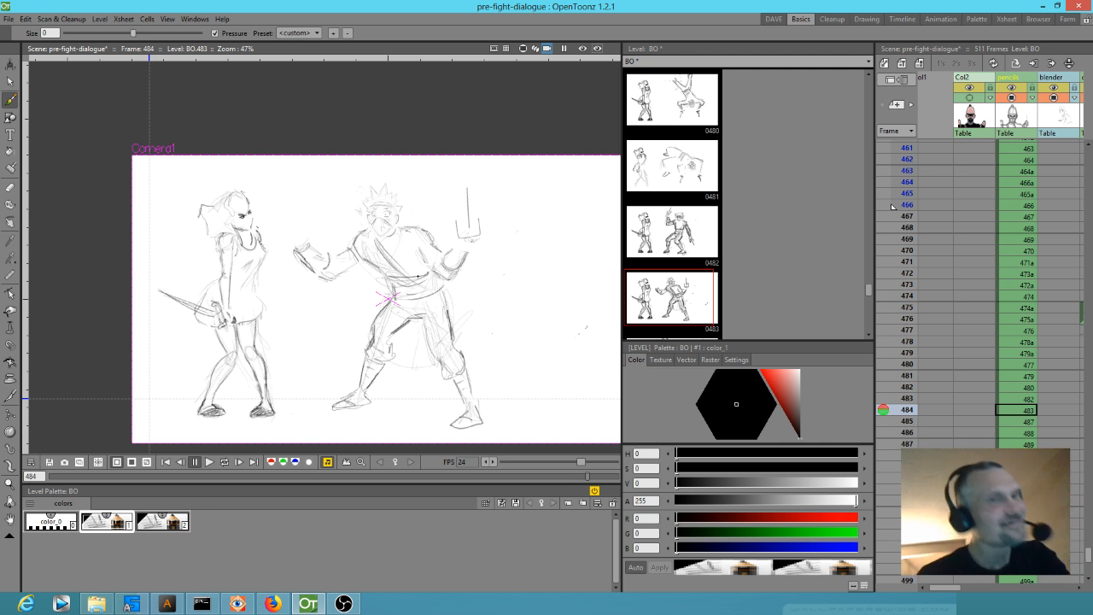
key("a")
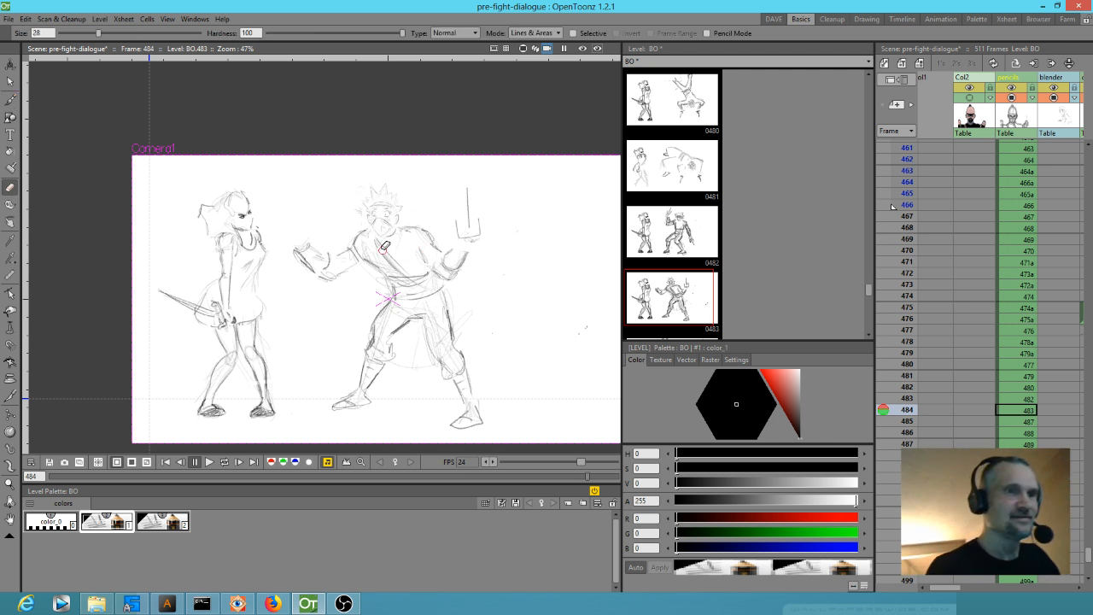
mouse_move(384, 246)
left_mouse_down()
mouse_move(410, 267)
mouse_move(418, 255)
left_mouse_up()
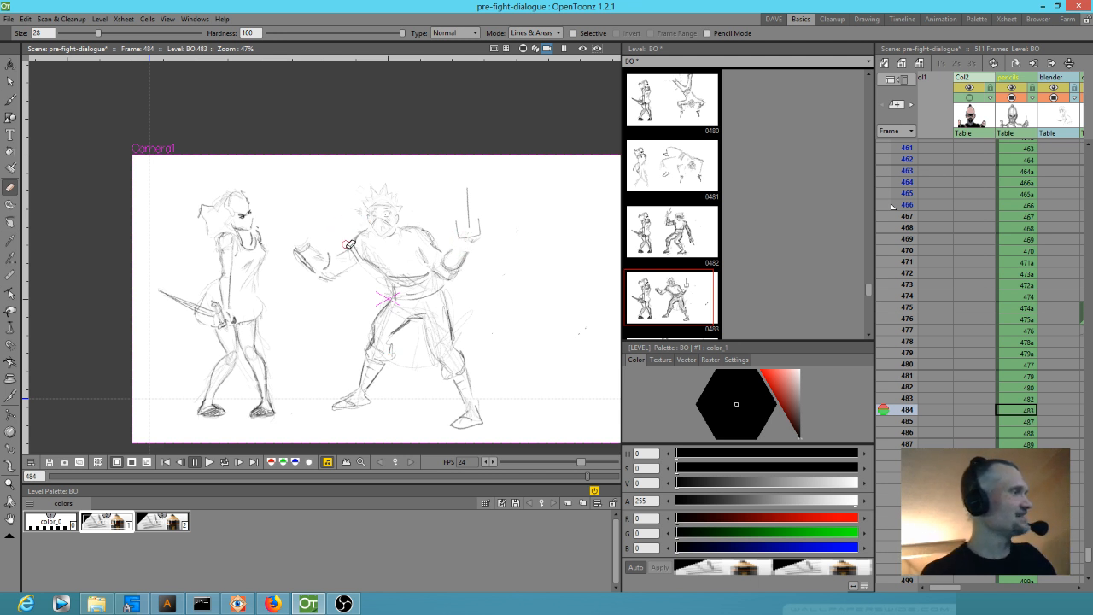
Step: Select the ninja's outstretched arm on frame 484 with a freehand selection and scale it to 85.74%
key("s")
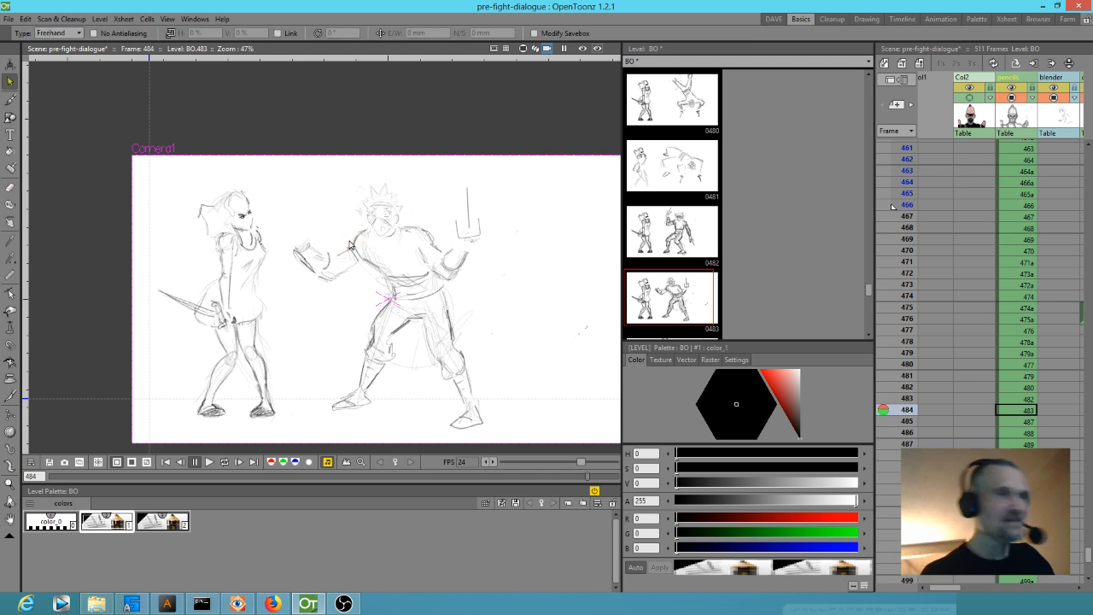
mouse_move(367, 243)
left_mouse_down()
mouse_move(299, 234)
mouse_move(310, 308)
mouse_move(367, 256)
left_mouse_up()
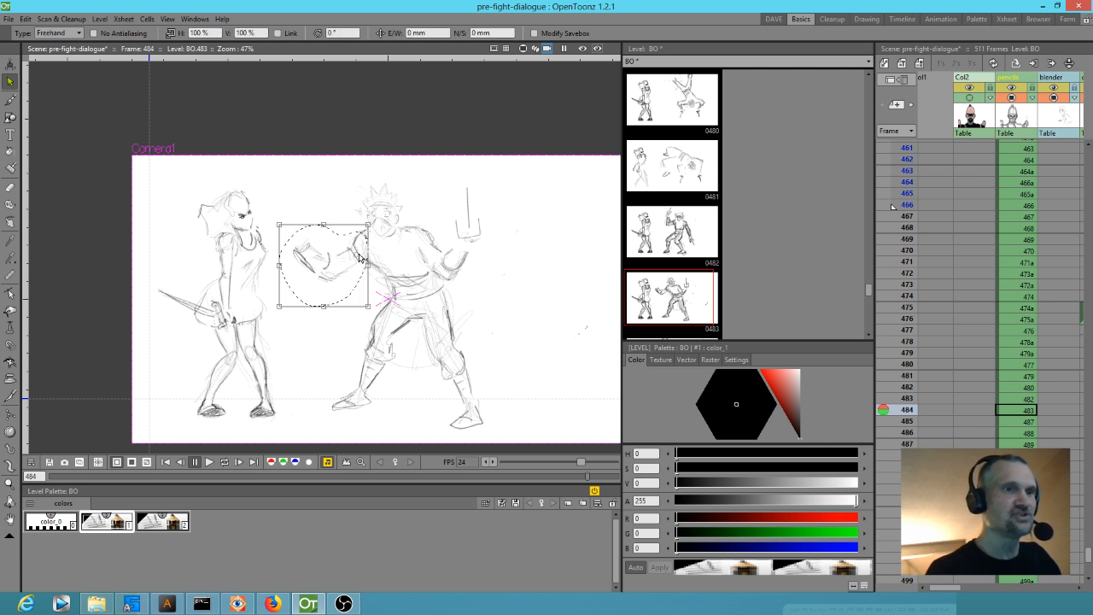
left_click_drag(279, 305, 292, 294)
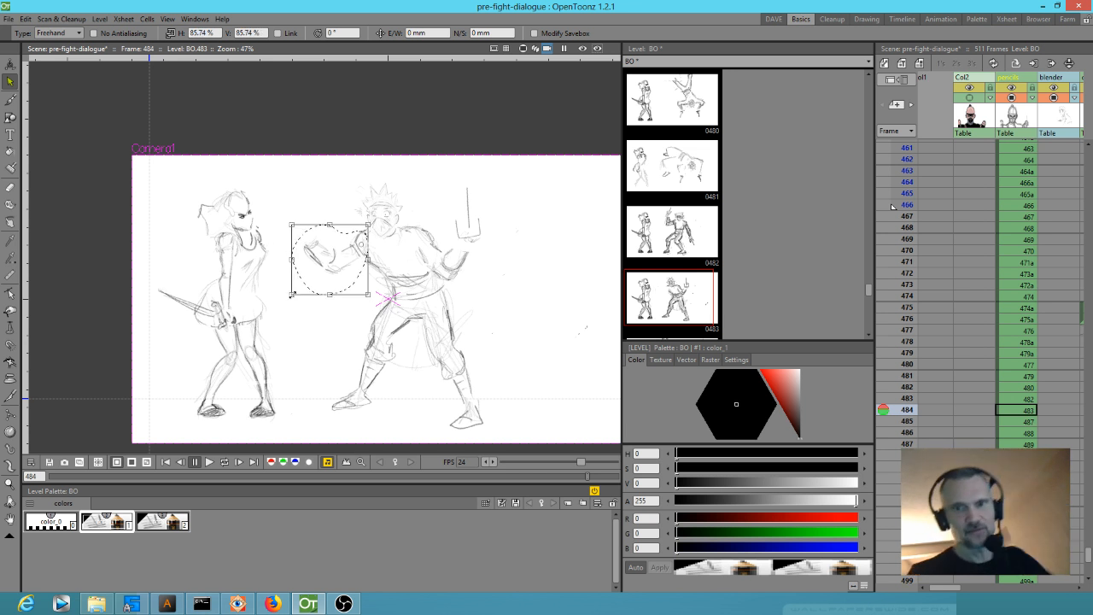
Step: Go through the drawings up to frame 487, and strengthen the ninja's torso, waist and thigh lines there with the brush
left_click(1013, 421)
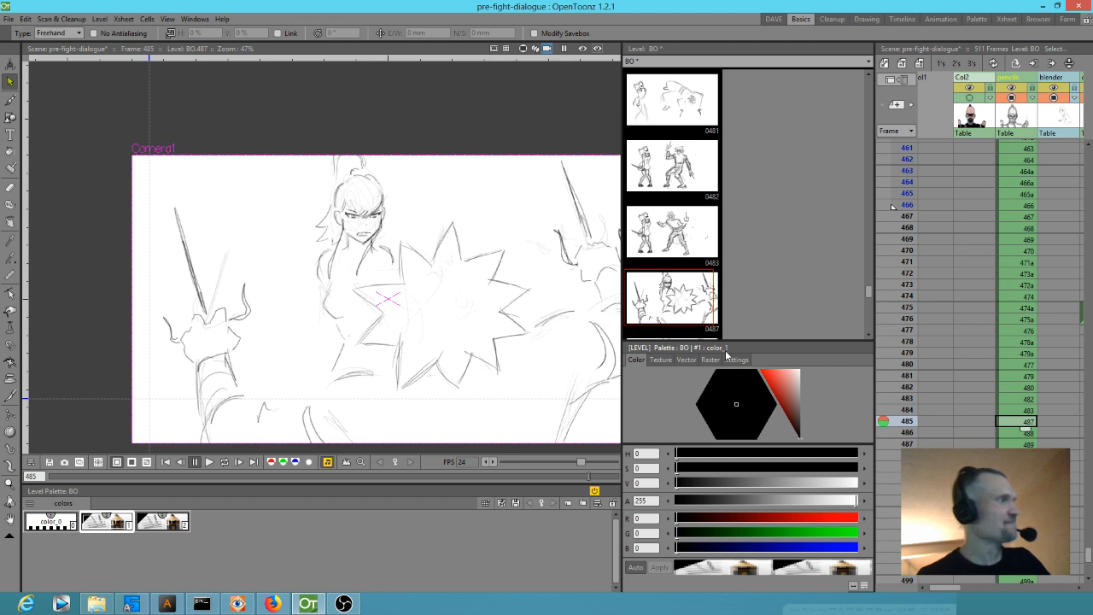
left_click_drag(905, 410, 905, 341)
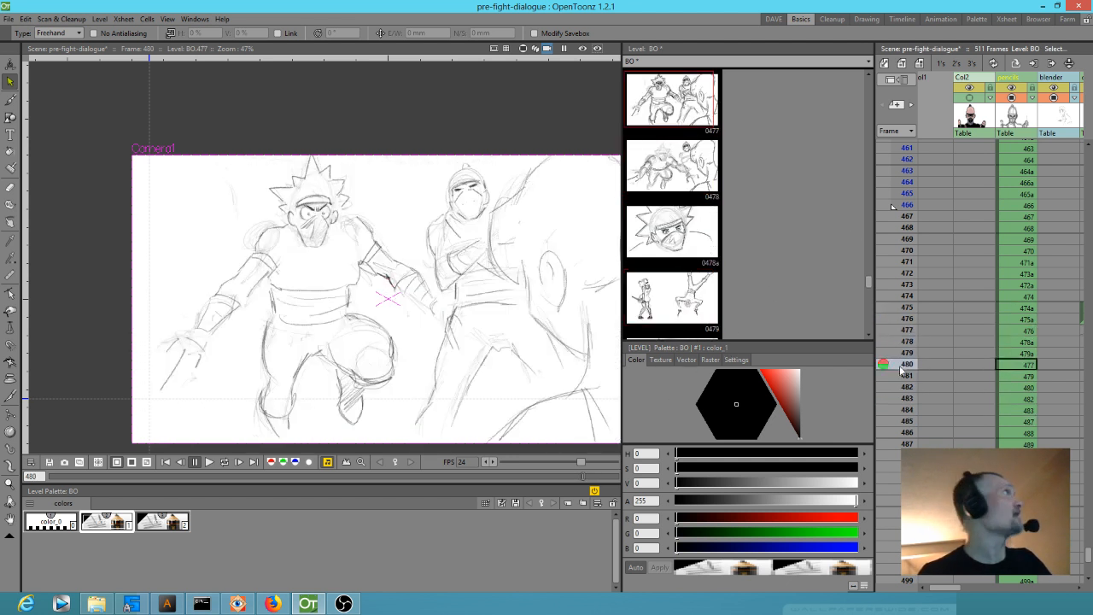
mouse_move(892, 444)
left_mouse_down()
mouse_move(907, 399)
mouse_move(907, 444)
left_mouse_up()
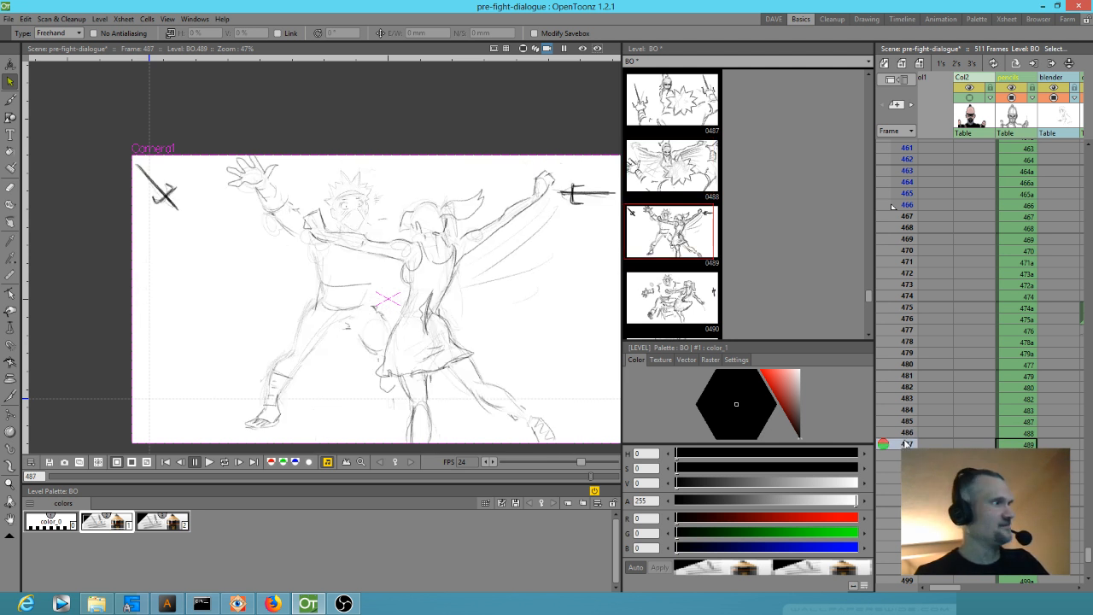
key("b")
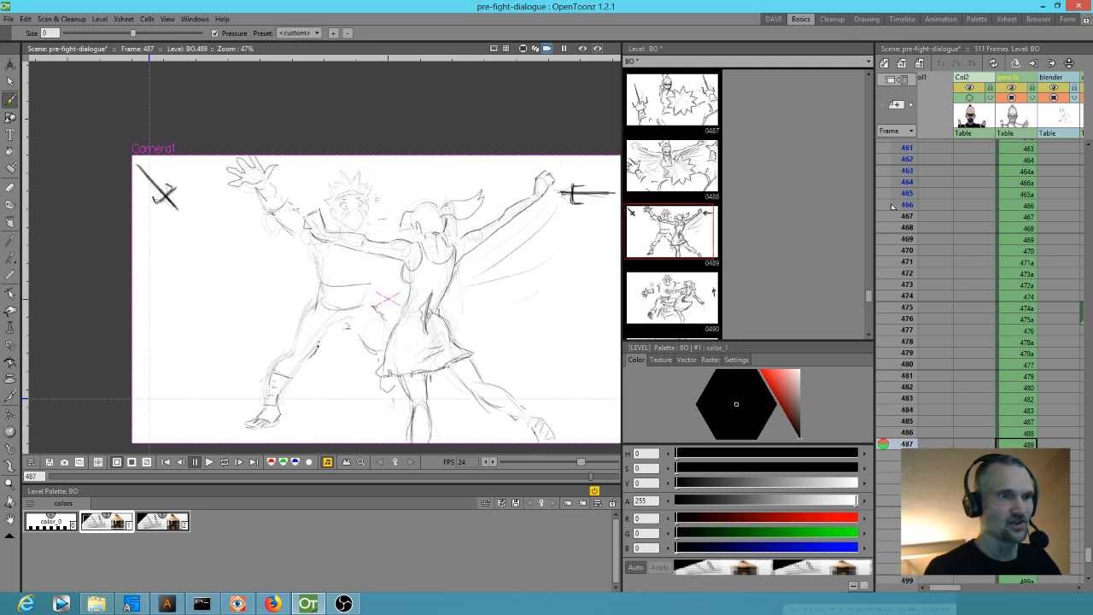
mouse_move(306, 359)
left_mouse_down()
mouse_move(298, 372)
mouse_move(280, 355)
mouse_move(292, 344)
left_mouse_up()
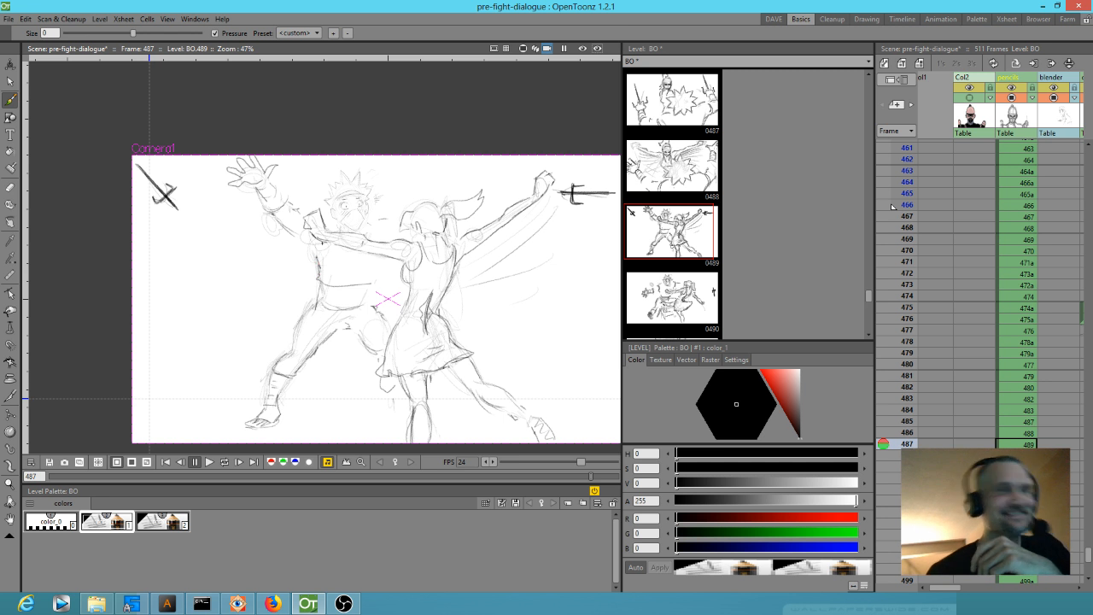
left_click_drag(376, 276, 380, 261)
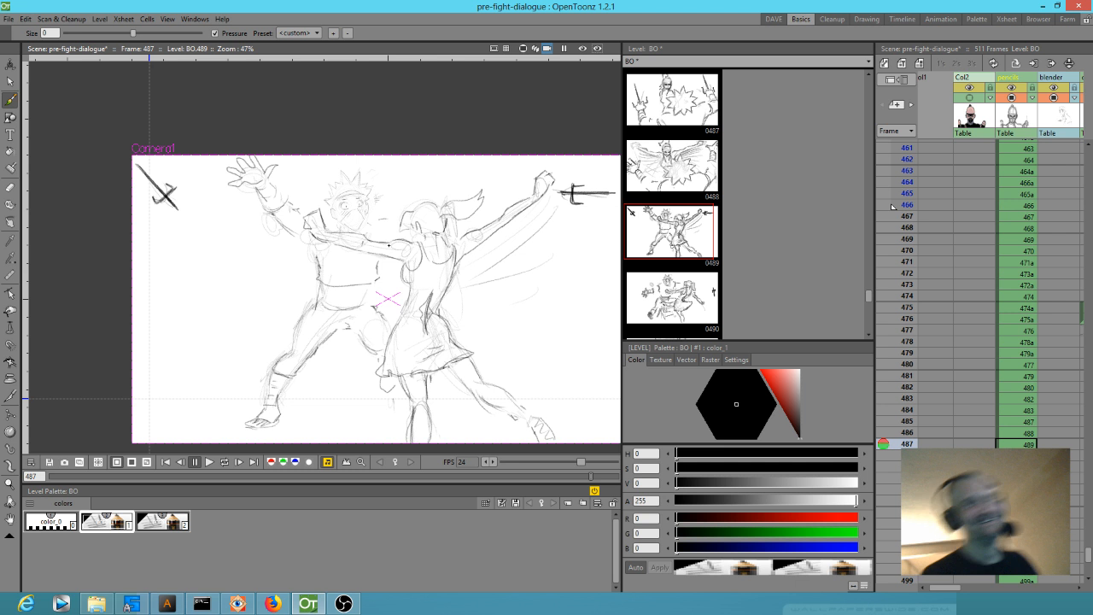
left_click_drag(321, 294, 352, 304)
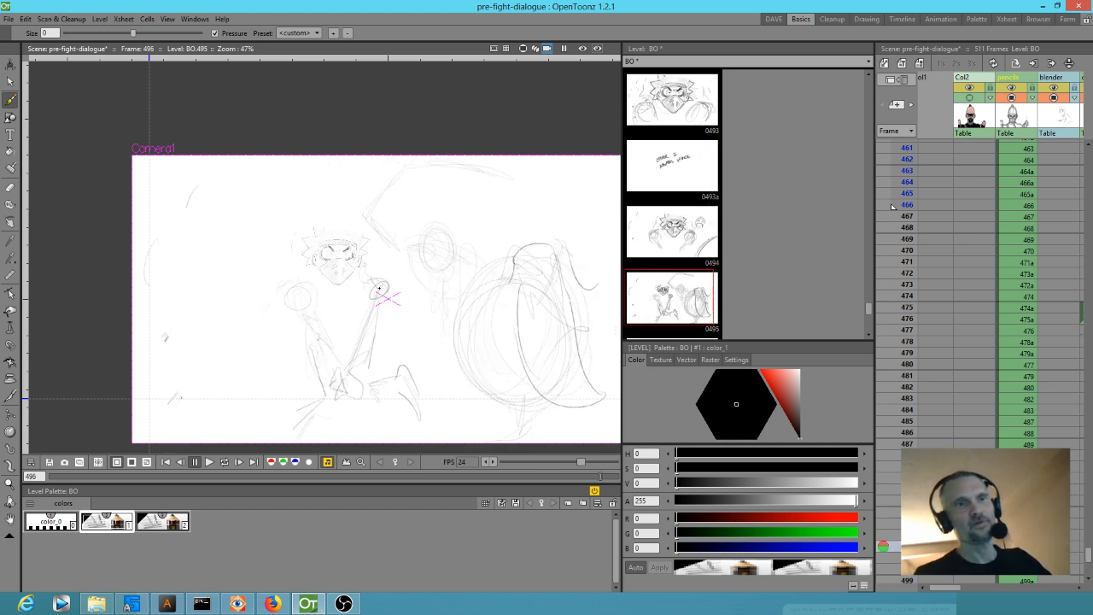
Step: Brush a small oval onto the big round shape and darken the rear character's head outline on frame 496
mouse_move(540, 323)
left_mouse_down()
mouse_move(461, 314)
mouse_move(461, 330)
left_mouse_up()
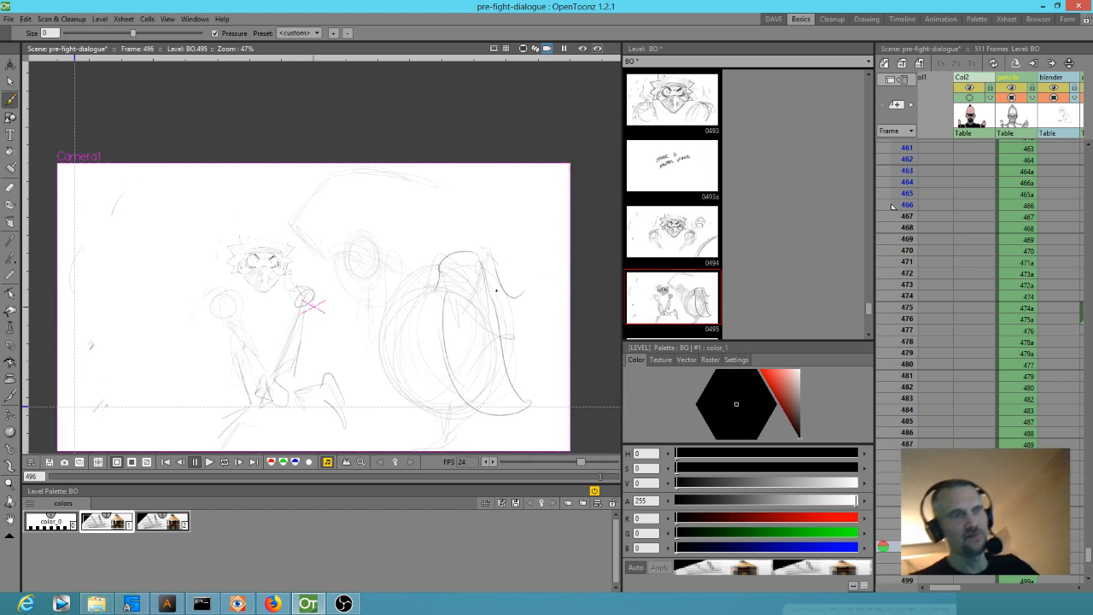
key("comma")
key("period")
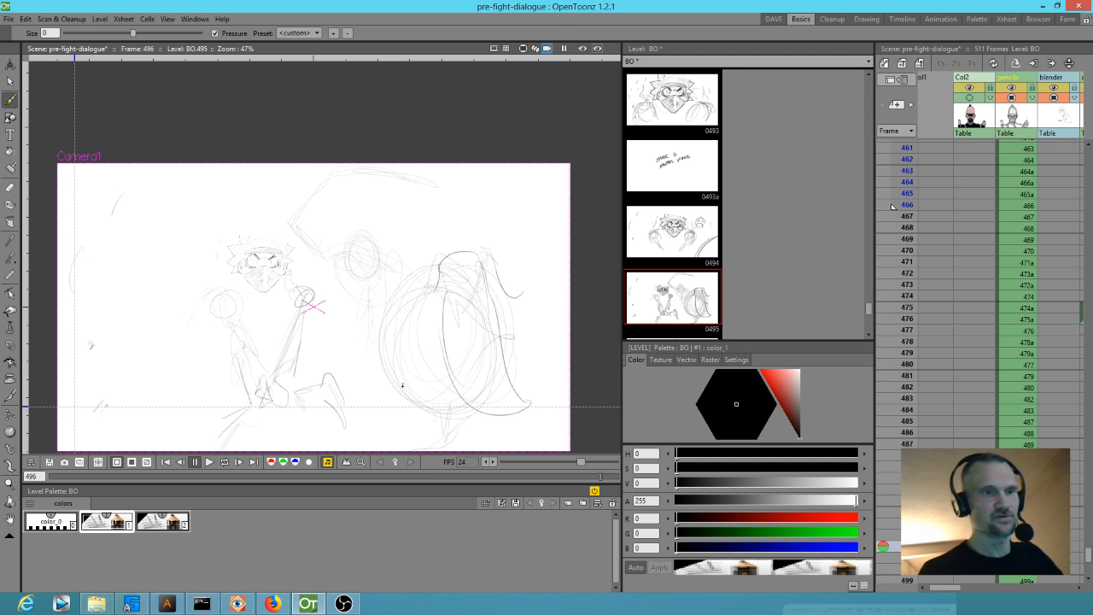
key("comma")
key("period")
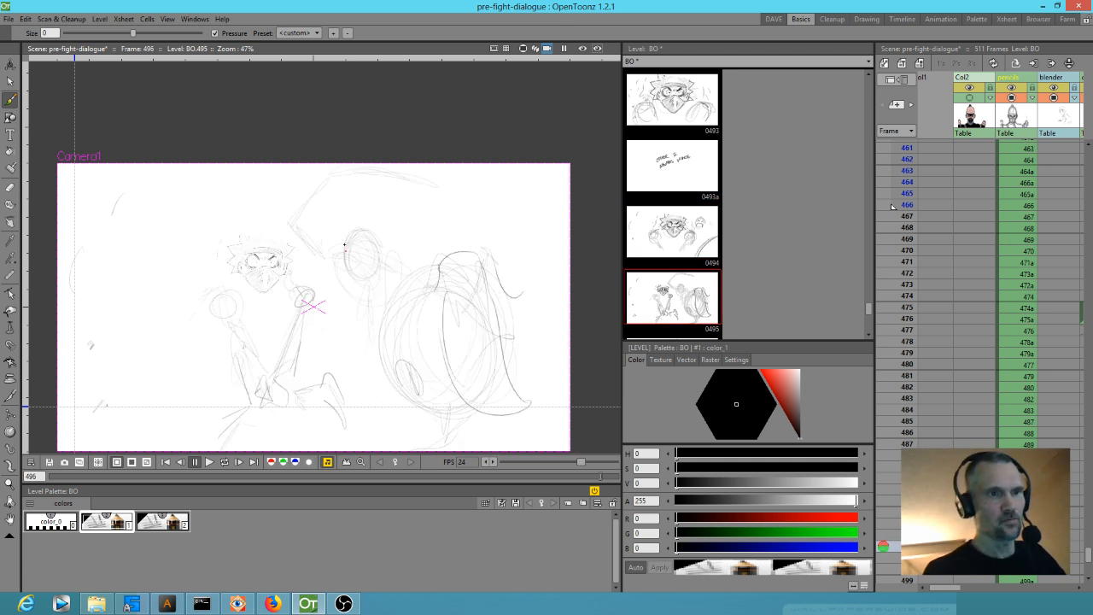
mouse_move(374, 280)
left_mouse_down()
mouse_move(377, 236)
mouse_move(381, 255)
mouse_move(347, 248)
mouse_move(377, 273)
left_mouse_up()
Step: Compare the neighbouring frames up to 497, and brush the rear character's mask, jaw and ears on frame 495
key("comma")
key("comma")
key("comma")
key("period")
key("period")
key("period")
key("period")
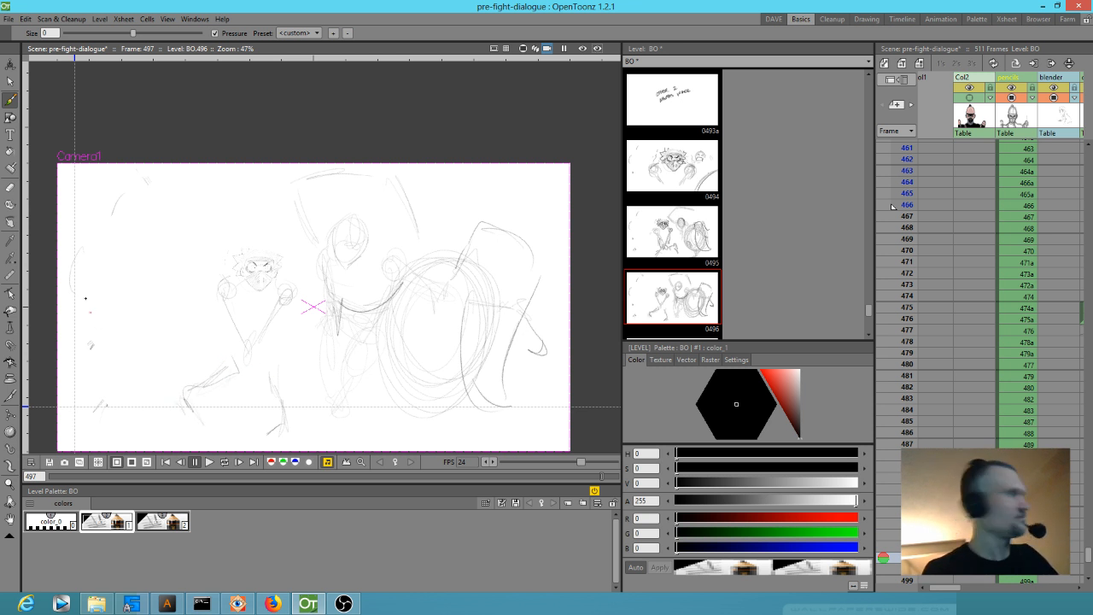
key("a")
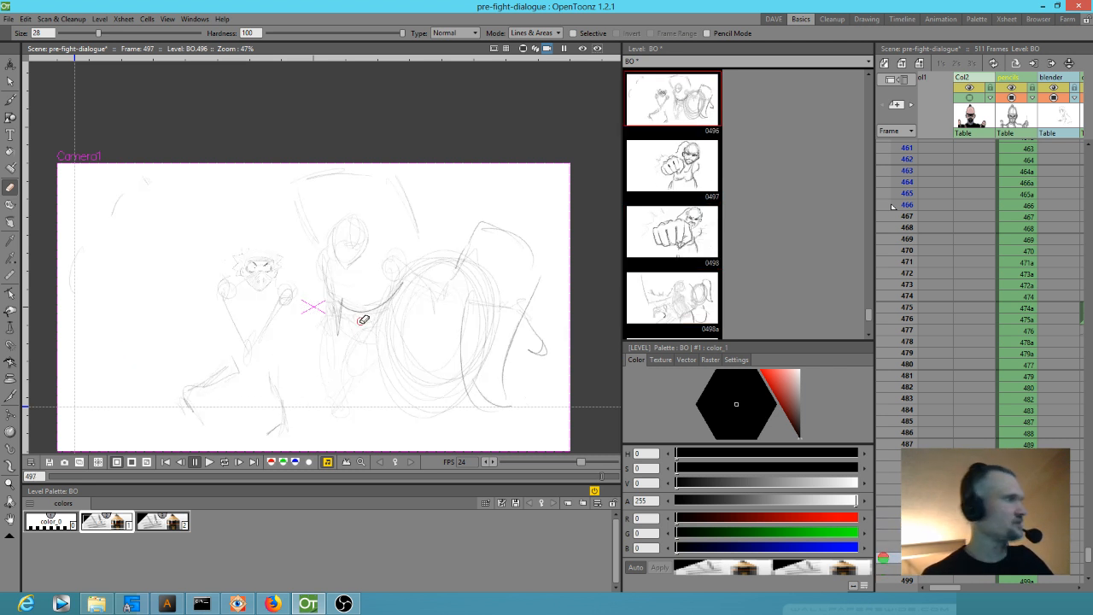
key("b")
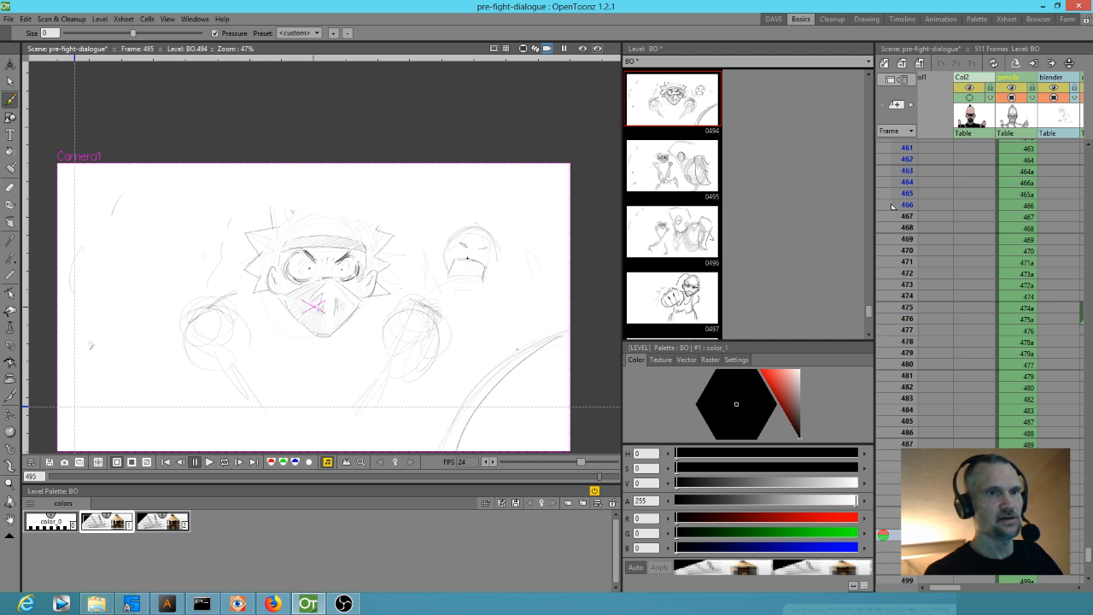
mouse_move(462, 255)
left_mouse_down()
mouse_move(481, 263)
mouse_move(469, 255)
mouse_move(451, 287)
mouse_move(458, 293)
mouse_move(488, 276)
mouse_move(494, 255)
mouse_move(440, 257)
mouse_move(444, 273)
mouse_move(493, 272)
left_mouse_up()
Step: Draw the ears, chin and a curling topknot on the rear character's head on frame 496
key("period")
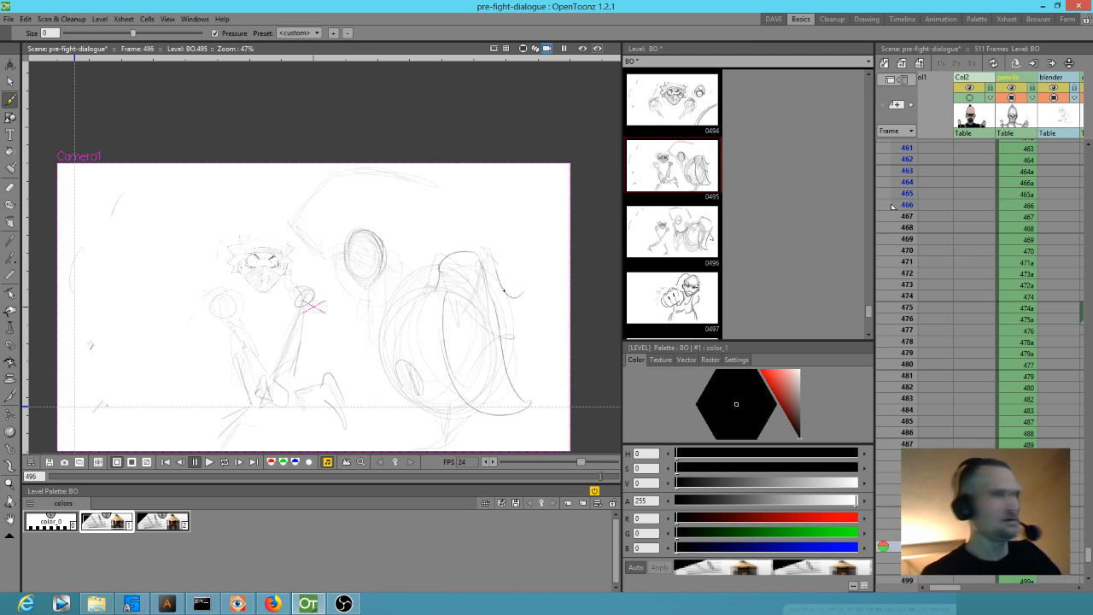
left_click_drag(384, 250, 389, 266)
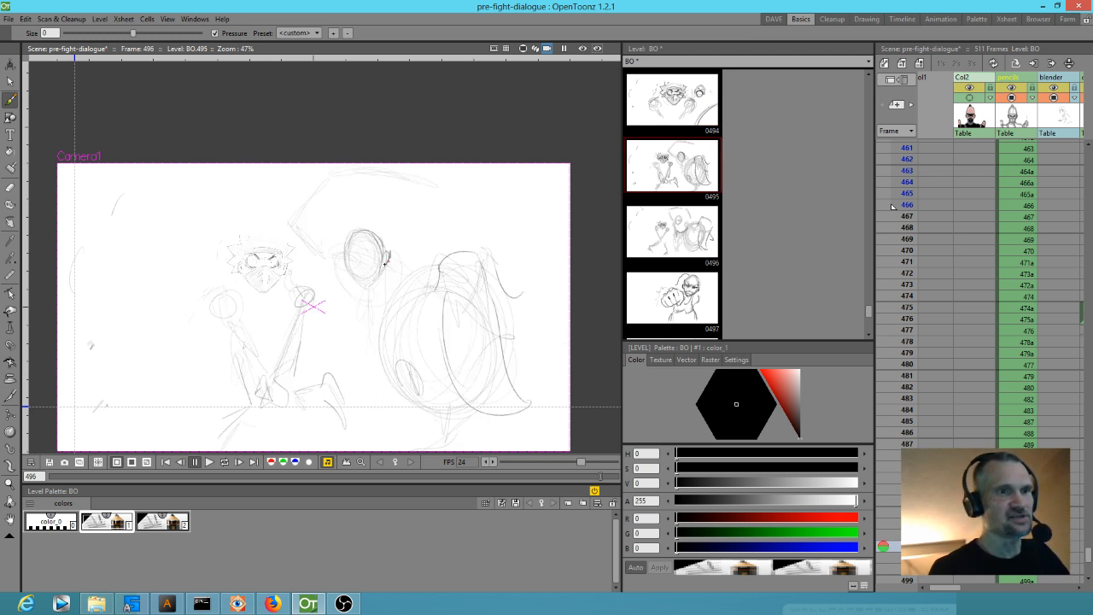
mouse_move(366, 225)
left_mouse_down()
mouse_move(393, 191)
mouse_move(393, 209)
mouse_move(367, 226)
left_mouse_up()
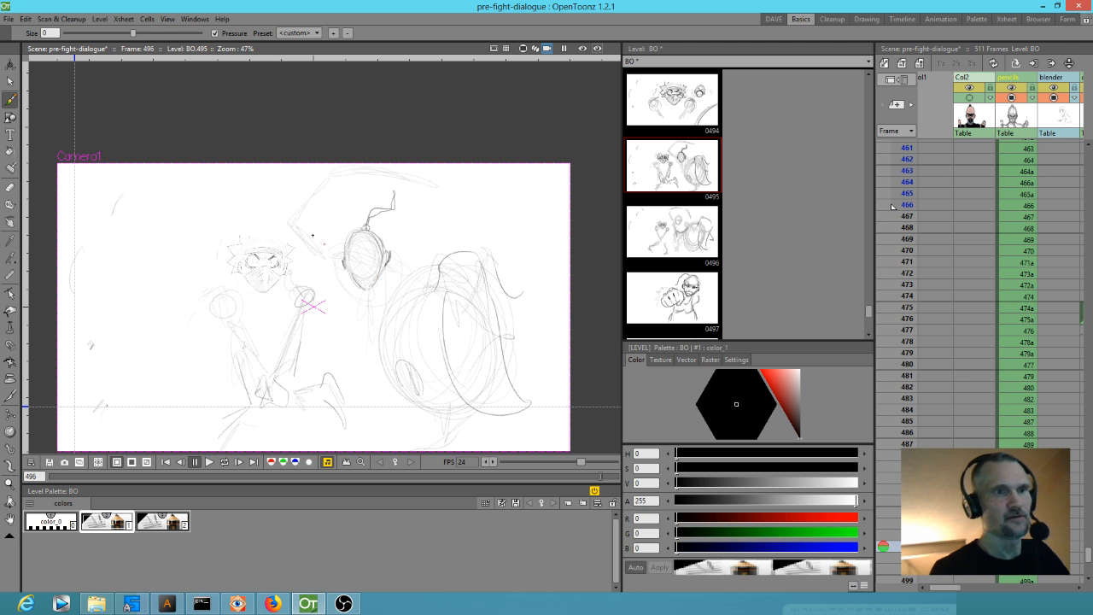
Step: Brush in the rear character's raised arm, shoulder and the side of the torso on frame 496
mouse_move(334, 268)
left_mouse_down()
mouse_move(294, 228)
mouse_move(315, 253)
mouse_move(287, 216)
mouse_move(312, 196)
left_mouse_up()
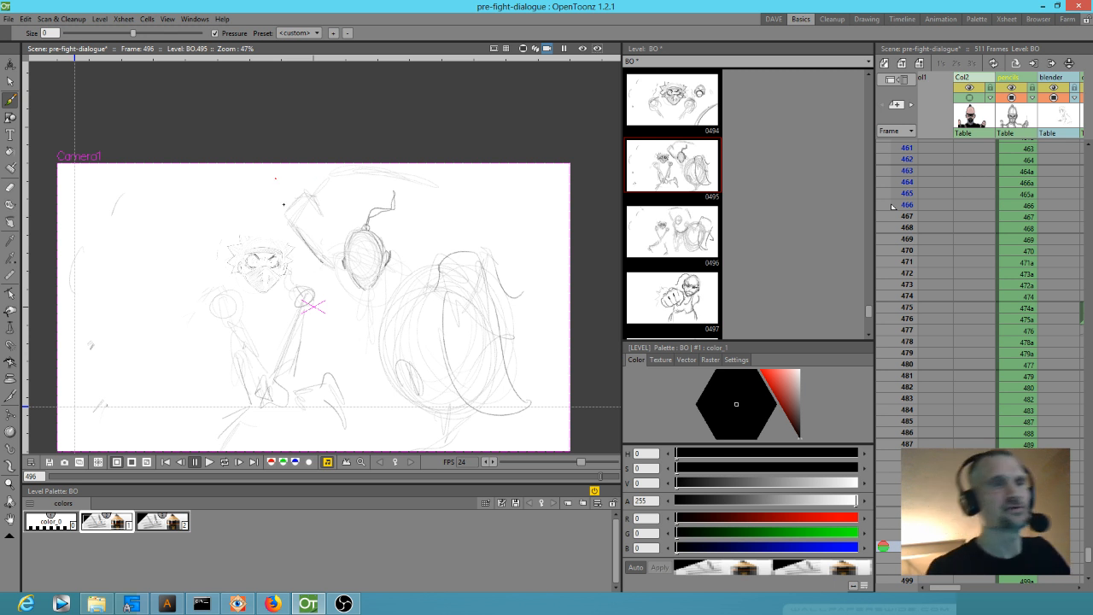
mouse_move(309, 217)
left_mouse_down()
mouse_move(323, 216)
mouse_move(294, 209)
mouse_move(290, 224)
mouse_move(318, 258)
left_mouse_up()
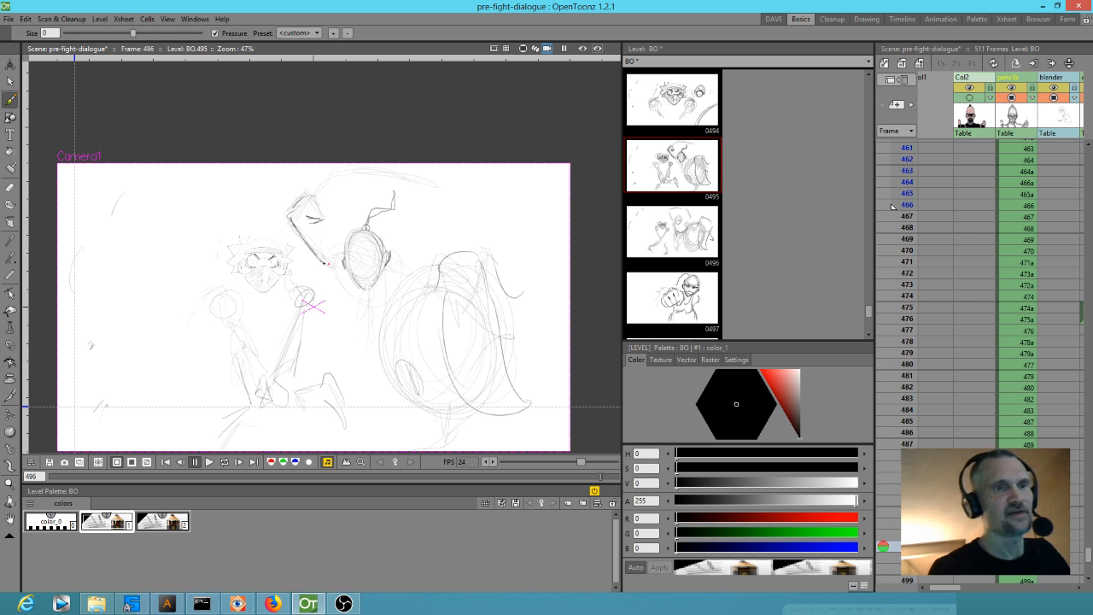
left_click_drag(341, 295, 362, 320)
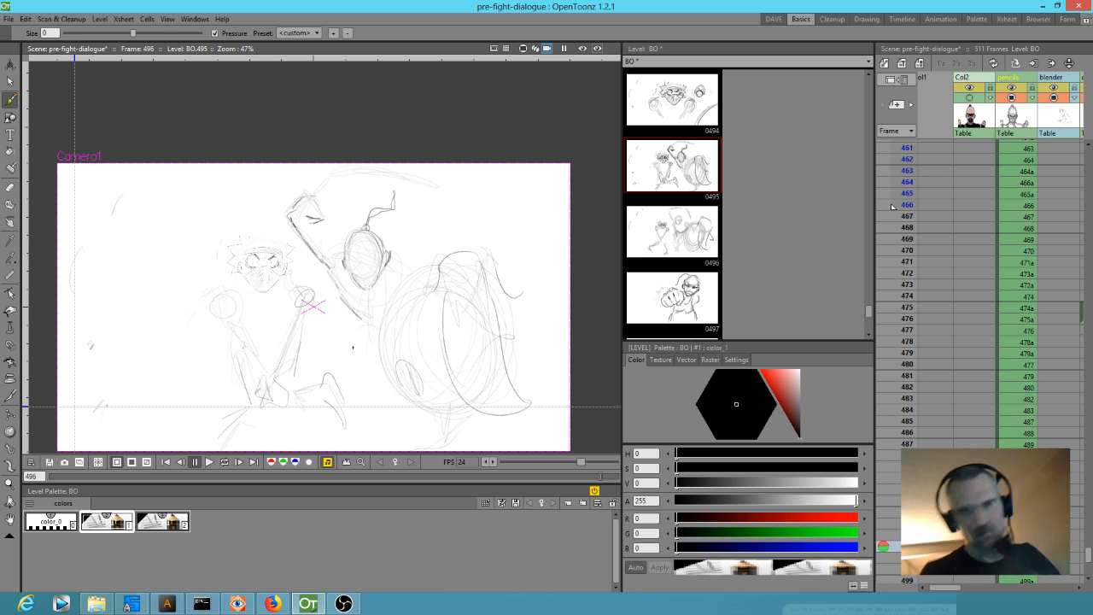
left_click_drag(403, 258, 424, 265)
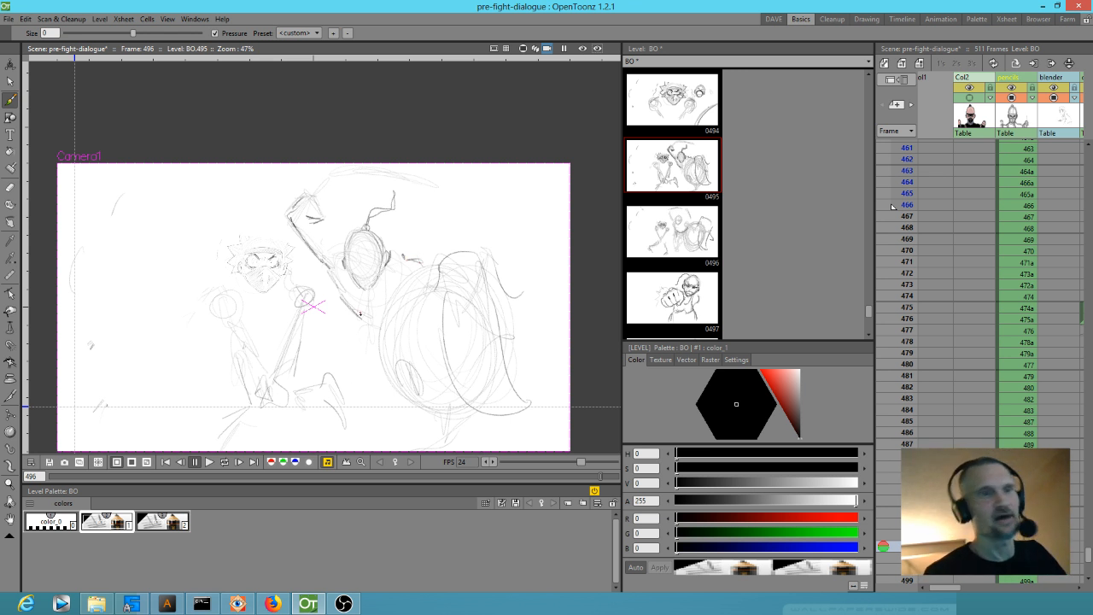
left_click_drag(359, 317, 373, 338)
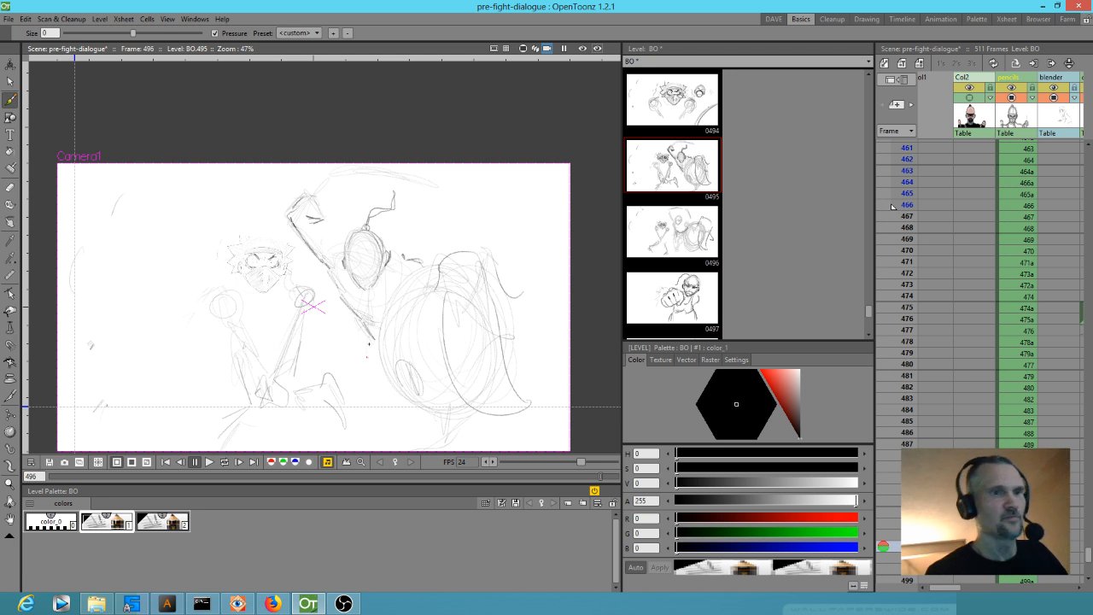
Step: Add angry eyes, a headband and mask shading to the rear character's face on frame 495
key("comma")
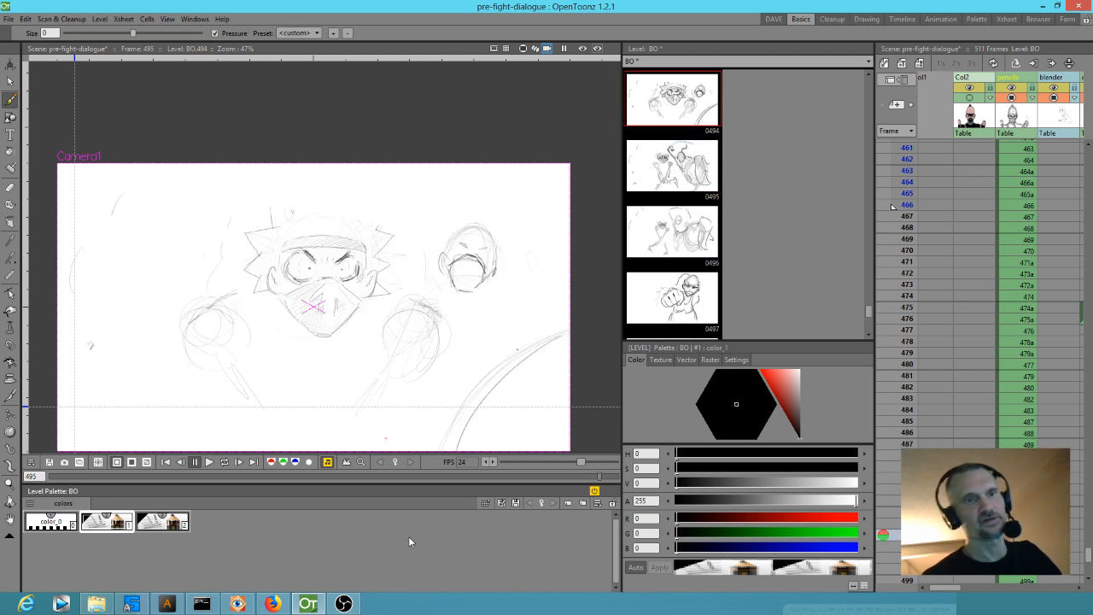
left_click_drag(456, 242, 462, 247)
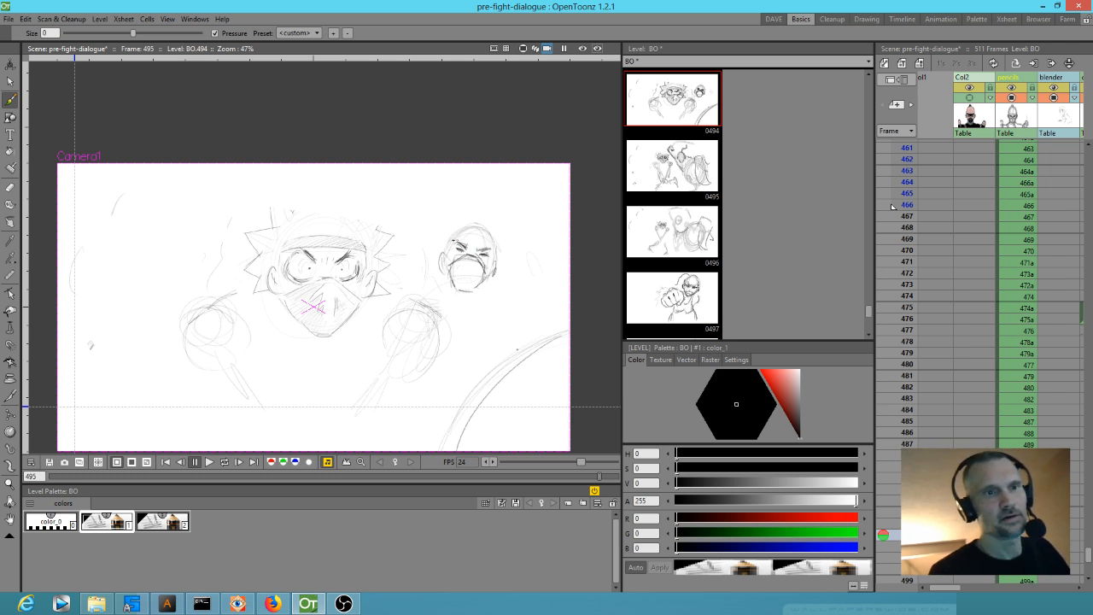
left_click_drag(472, 246, 488, 237)
mouse_move(464, 234)
left_mouse_down()
mouse_move(486, 240)
mouse_move(489, 226)
left_mouse_up()
mouse_move(448, 274)
left_mouse_down()
mouse_move(463, 265)
mouse_move(472, 286)
left_mouse_up()
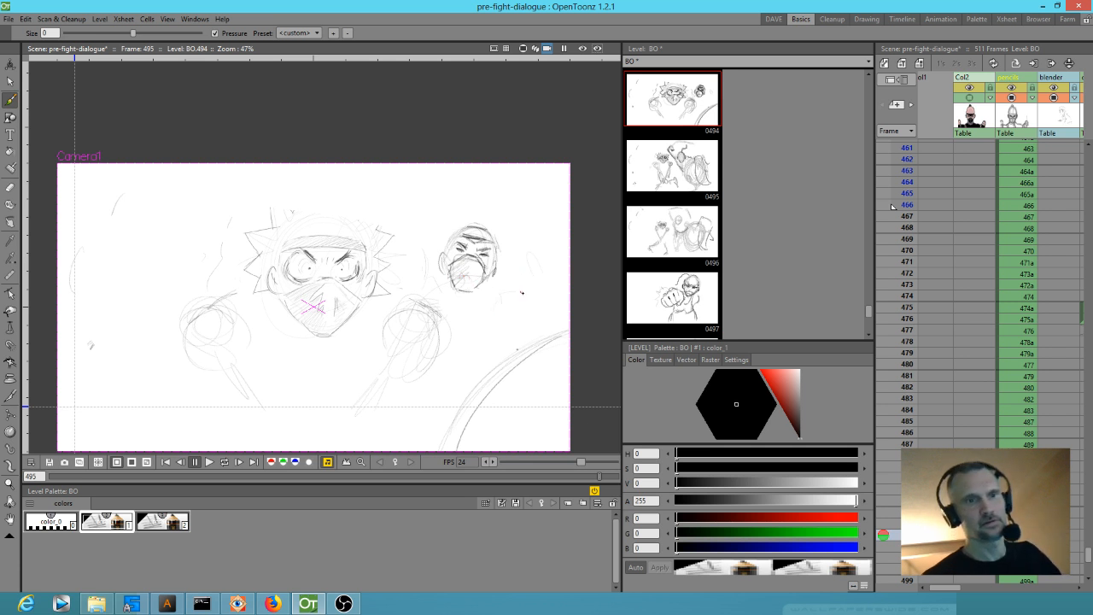
Step: Draw the rear character's shoulder and upper arm with an armband on frame 495
left_click_drag(498, 290, 534, 312)
mouse_move(496, 292)
left_mouse_down()
mouse_move(531, 298)
mouse_move(538, 318)
left_mouse_up()
mouse_move(535, 316)
left_mouse_down()
mouse_move(547, 327)
mouse_move(535, 331)
left_mouse_up()
mouse_move(524, 316)
left_mouse_down()
mouse_move(538, 328)
mouse_move(509, 345)
left_mouse_up()
Step: Add the mask line to the rear character's face and short body strokes below the raised arm on frame 496
key("comma")
key("period")
key("period")
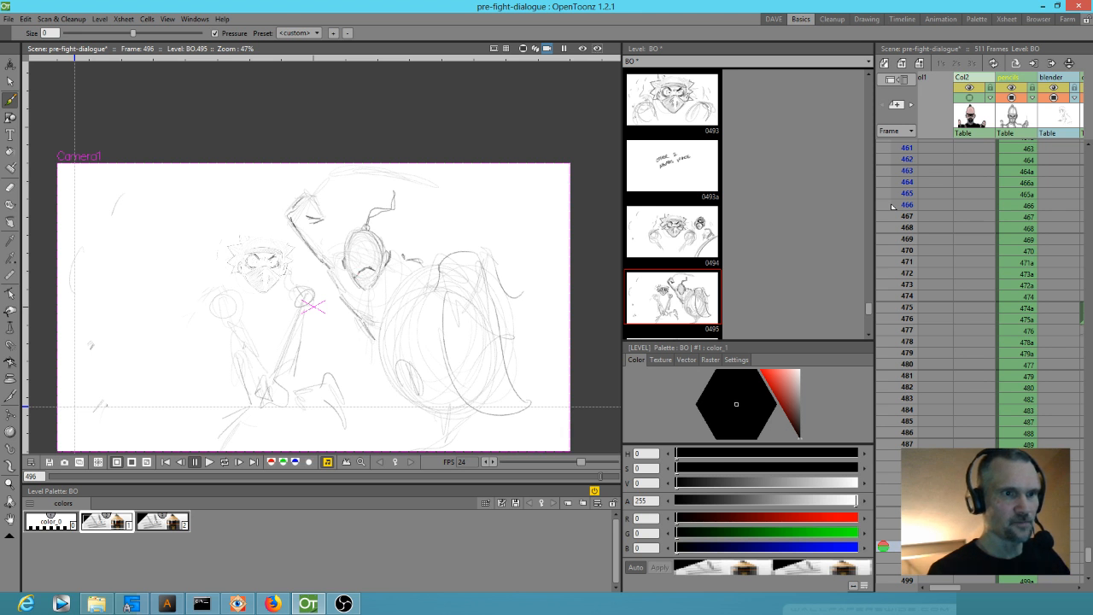
key("period")
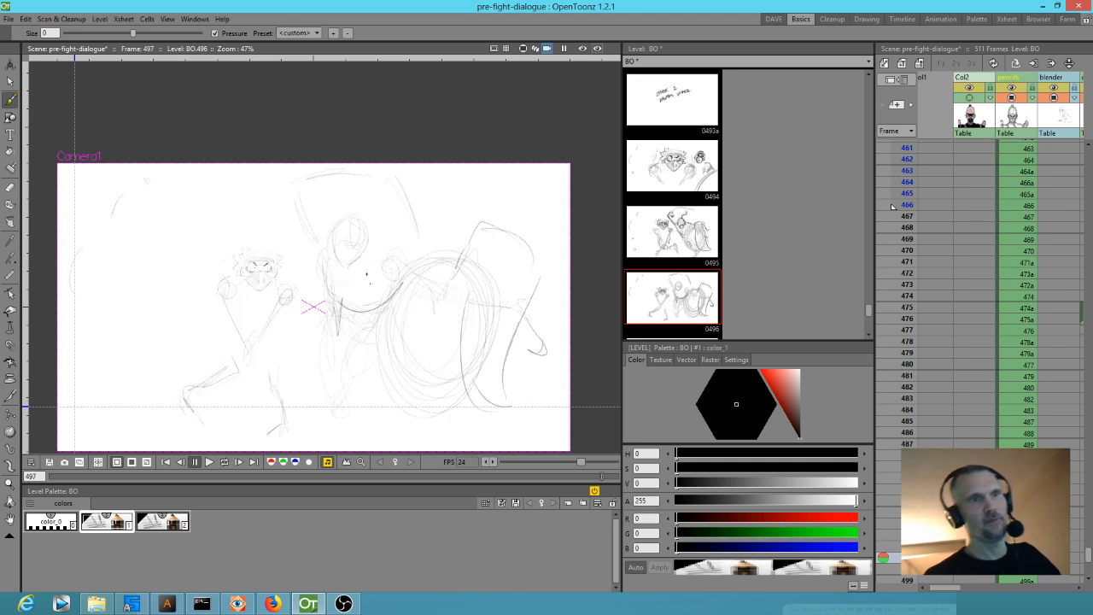
key("comma")
left_click_drag(318, 287, 315, 268)
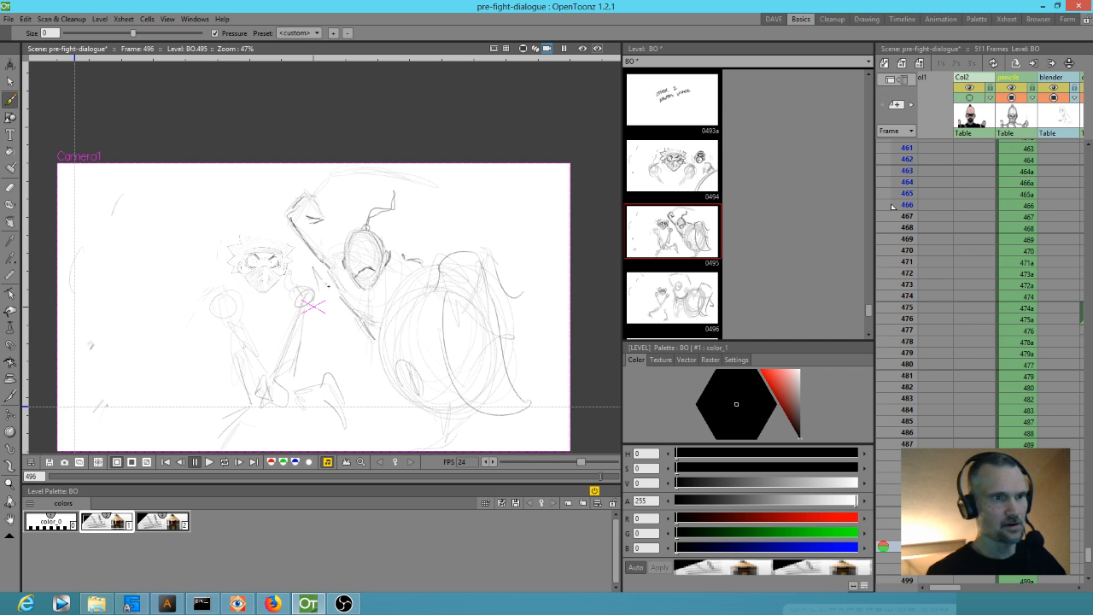
left_click_drag(326, 338, 331, 318)
Step: Return to frame 495 and brush the spiky-haired ninja's left-hand shoulder, sleeve edge and forearm
key("period")
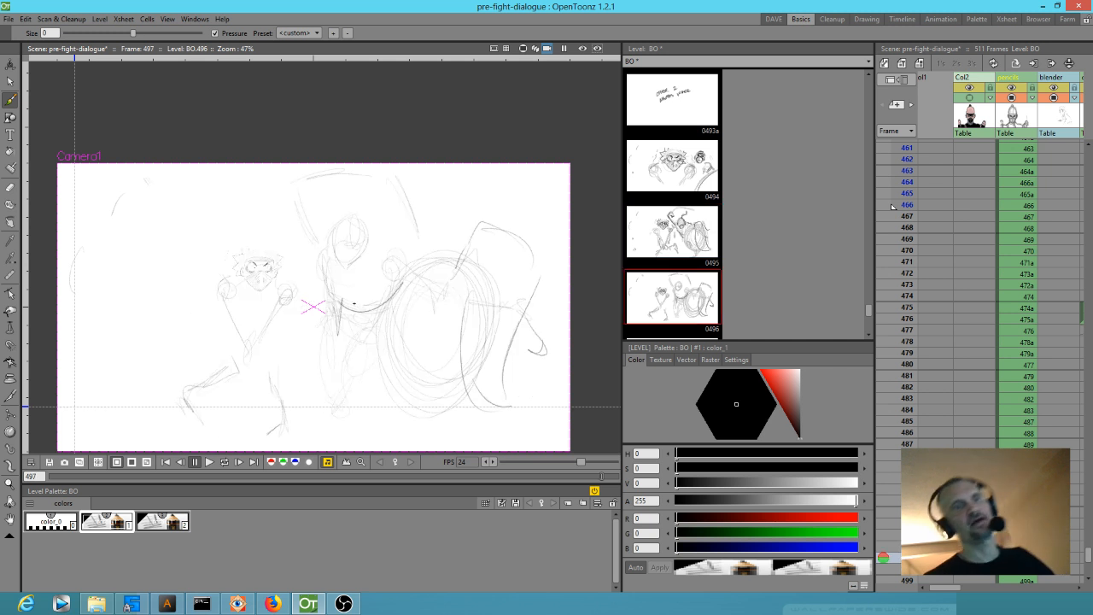
key("comma")
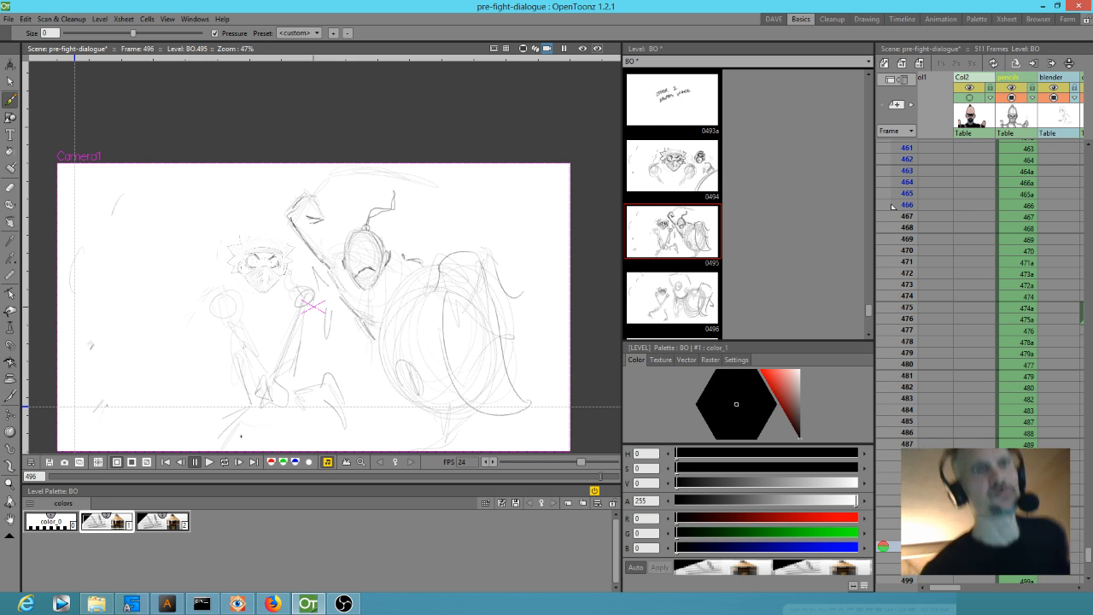
key("Down")
key("Up")
key("Up")
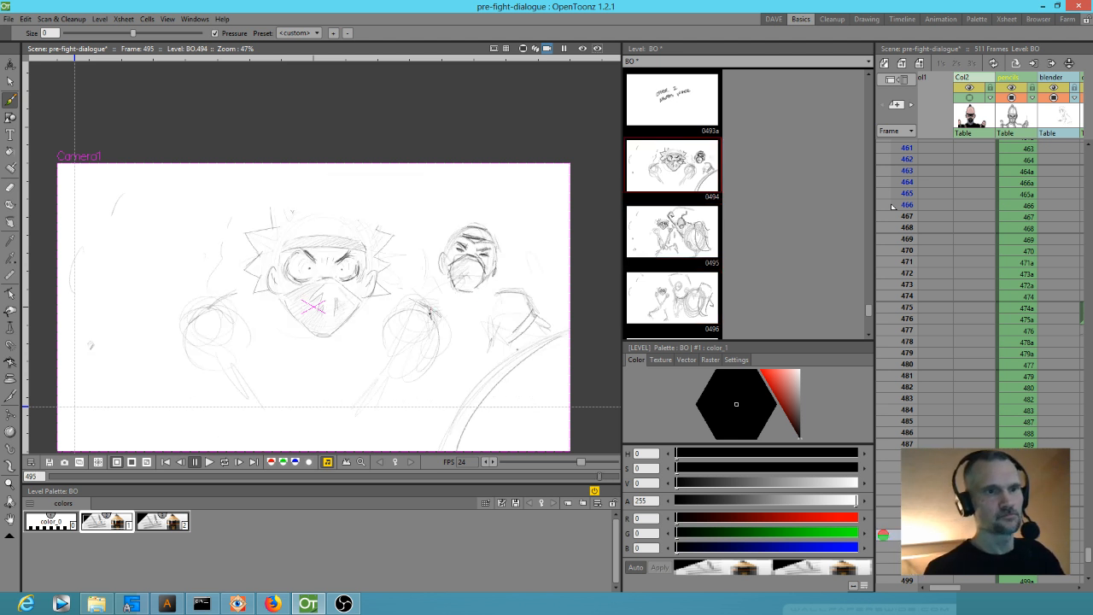
mouse_move(188, 315)
left_mouse_down()
mouse_move(206, 340)
mouse_move(213, 384)
left_mouse_up()
mouse_move(265, 350)
left_mouse_down()
mouse_move(224, 389)
mouse_move(217, 384)
mouse_move(261, 428)
left_mouse_up()
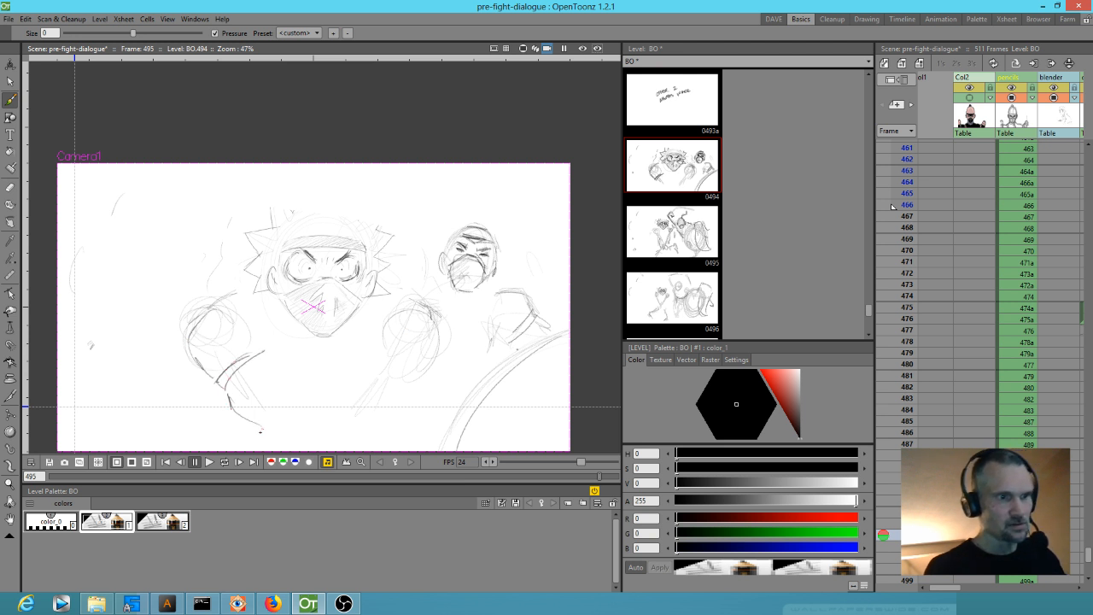
Step: Draw the spiky-haired ninja's right-hand upper arm with a double sleeve band on frame 495
mouse_move(434, 314)
left_mouse_down()
mouse_move(437, 370)
mouse_move(426, 373)
left_mouse_up()
left_click_drag(389, 342, 421, 369)
left_click_drag(421, 369, 425, 384)
left_click_drag(396, 351, 425, 384)
left_click_drag(425, 381, 415, 408)
mouse_move(393, 333)
left_mouse_down()
mouse_move(390, 362)
mouse_move(381, 355)
left_mouse_up()
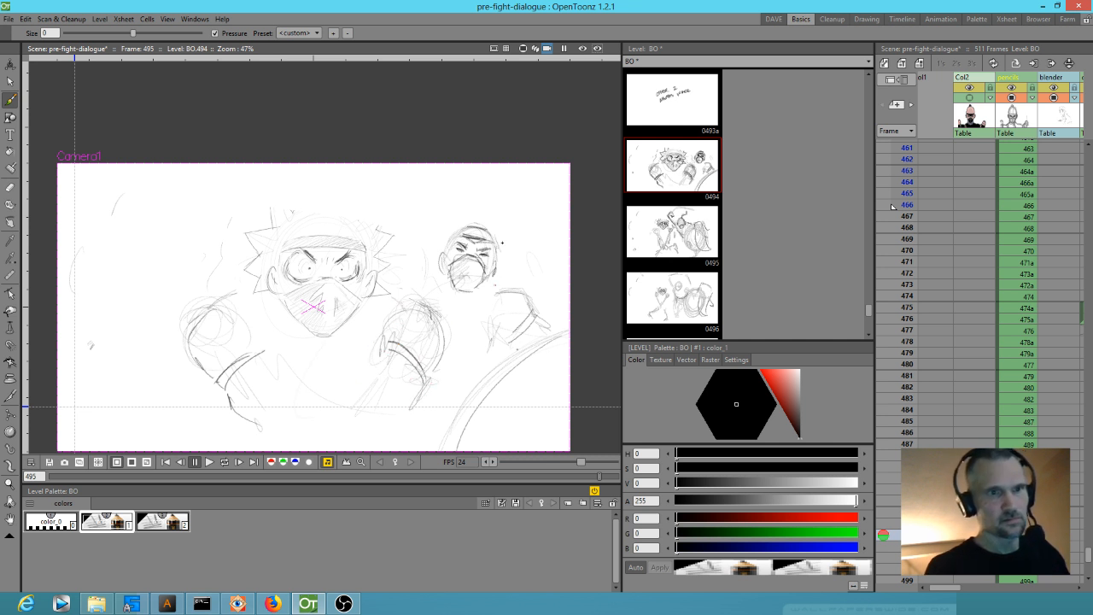
Step: On frame 495, draw the raised arm contour above the rear character and a long line near the frame's right-hand edge
key("Up")
key("Down")
key("Down")
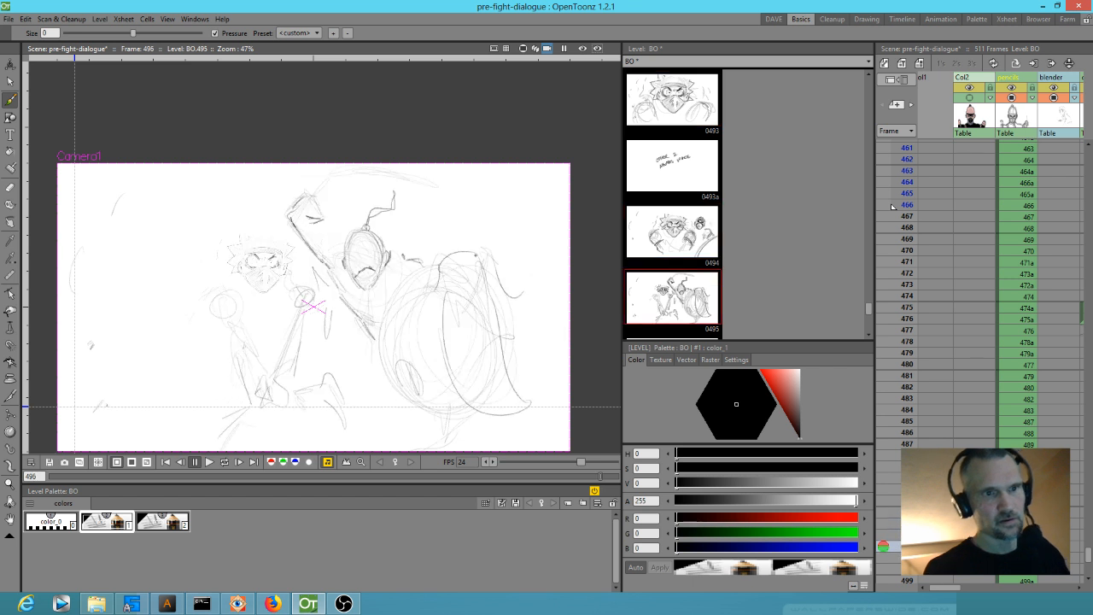
key("Up")
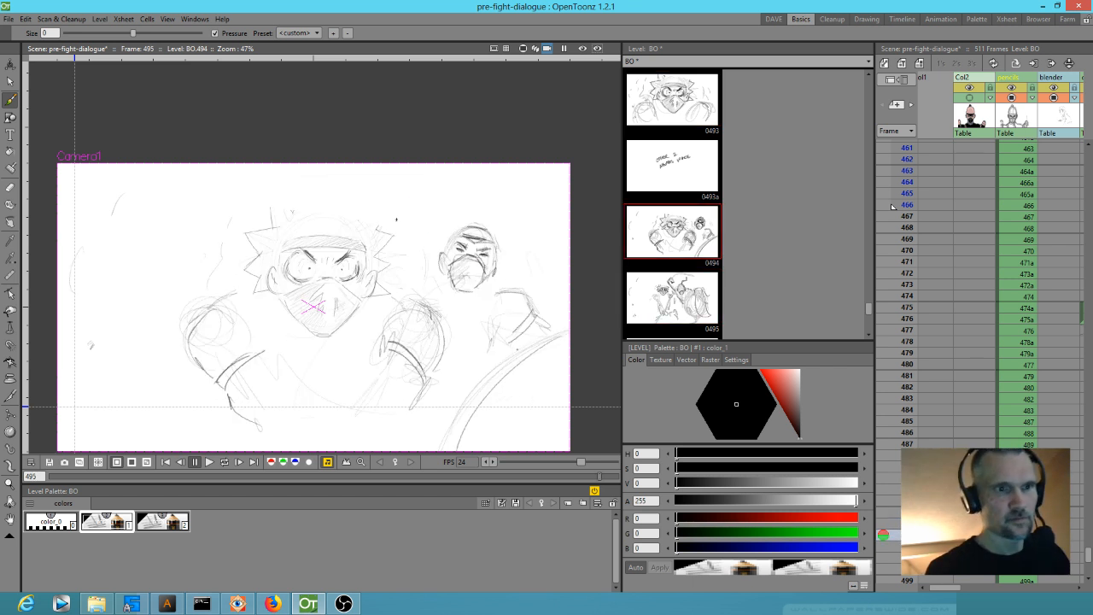
key("Up")
key("Down")
mouse_move(390, 219)
left_mouse_down()
mouse_move(389, 190)
mouse_move(408, 176)
mouse_move(439, 176)
mouse_move(446, 192)
mouse_move(426, 206)
left_mouse_up()
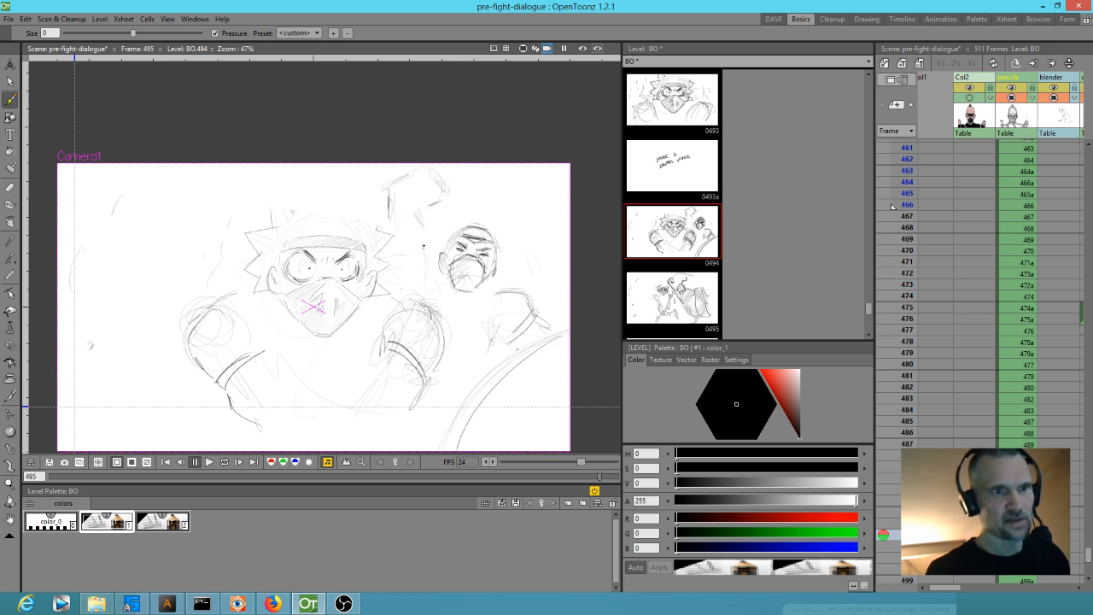
key("Up")
key("Down")
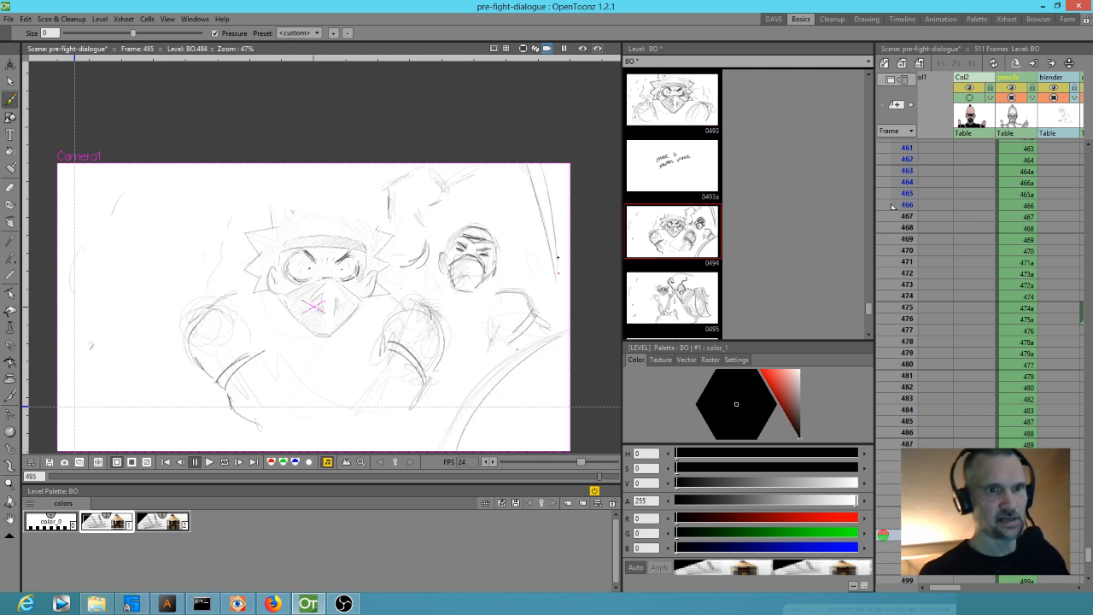
Step: Extend the sweeping arc above the rear character down its right-hand side on frame 496
key("Up")
key("Down")
key("Down")
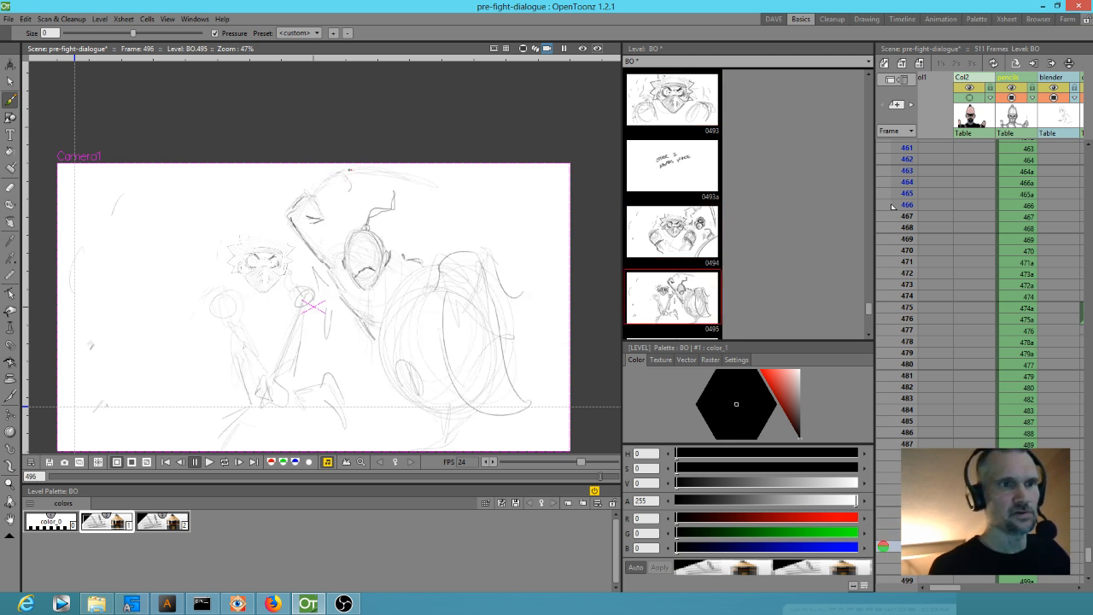
left_click_drag(411, 165, 464, 223)
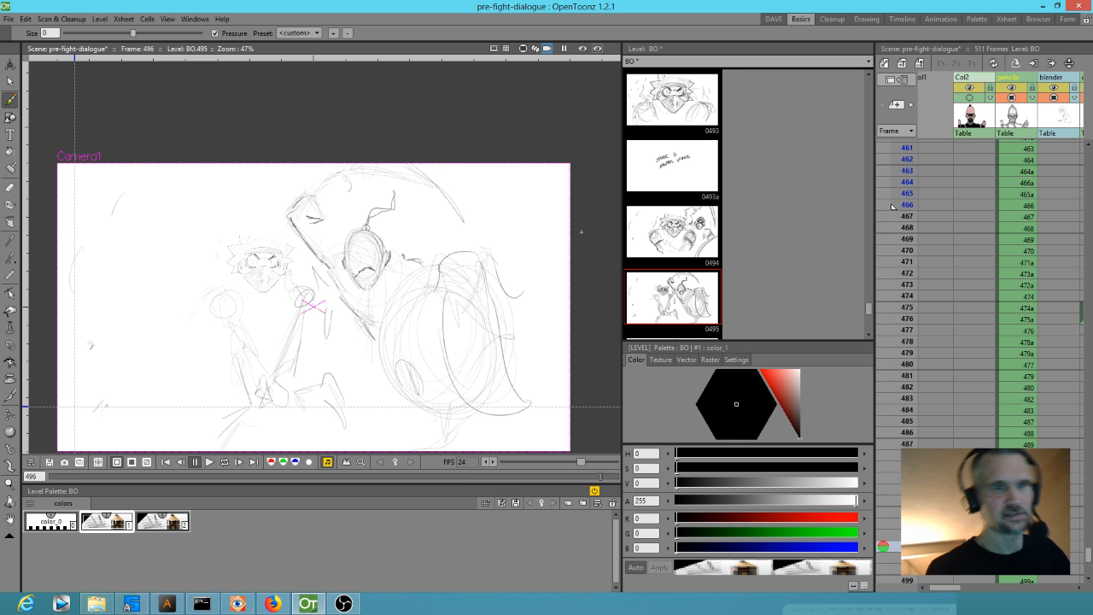
Step: On frame 497, brush a firmer outline around the rear character's head and pointed chin
key("Down")
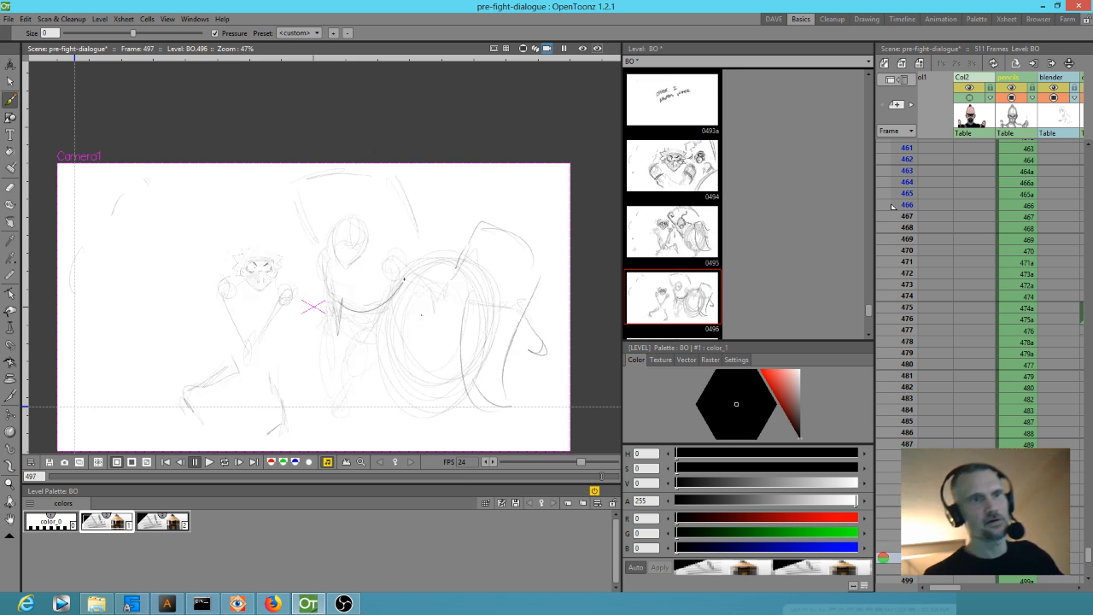
mouse_move(341, 220)
left_mouse_down()
mouse_move(338, 274)
mouse_move(330, 253)
mouse_move(354, 266)
left_mouse_up()
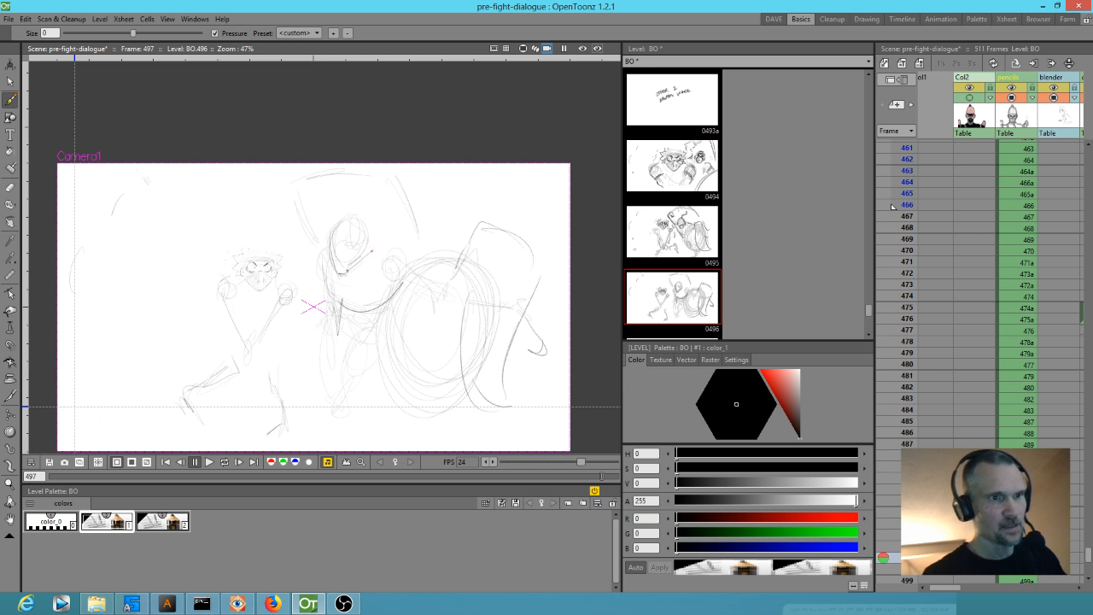
left_click_drag(369, 229, 335, 244)
key("Up")
key("Down")
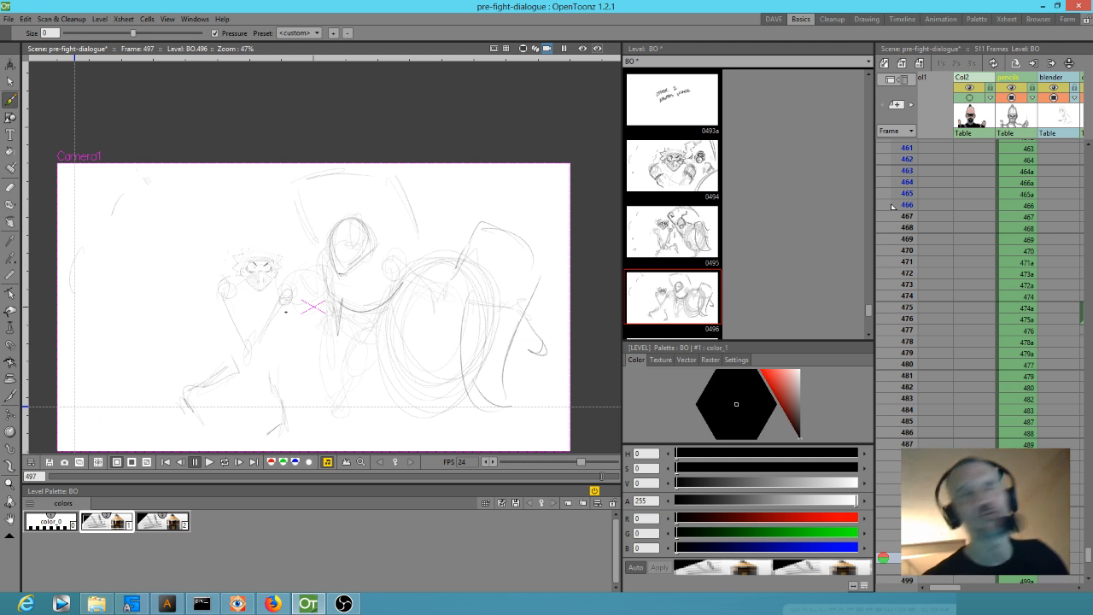
Step: Add the mask line to the rear character's face and a curved hair strand above the head on frame 497
key("Up")
key("Down")
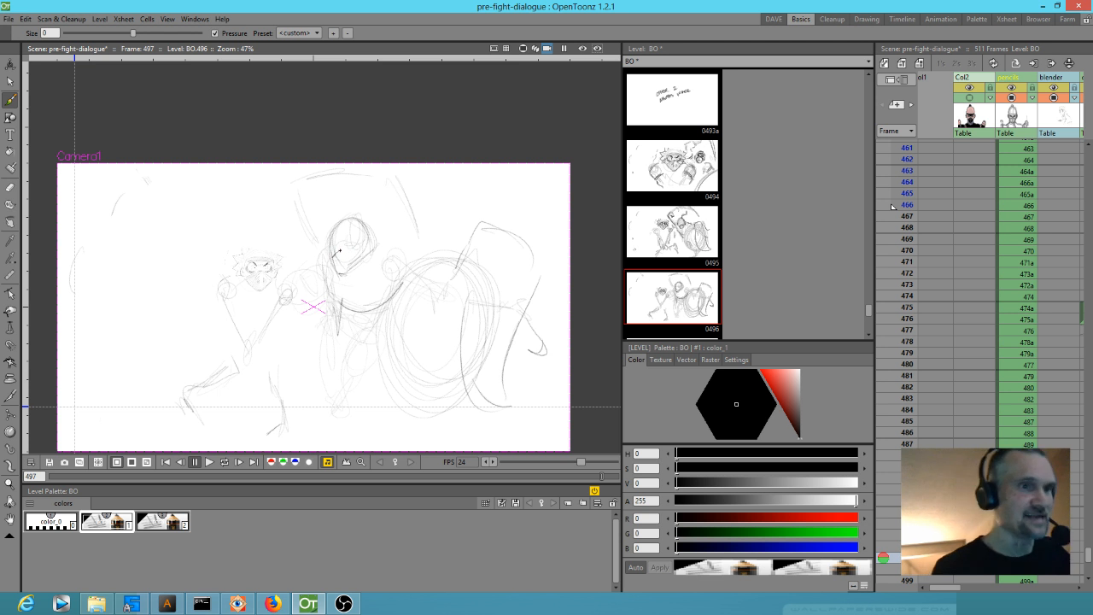
mouse_move(342, 252)
left_mouse_down()
mouse_move(370, 253)
mouse_move(361, 260)
left_mouse_up()
key("Up")
key("Down")
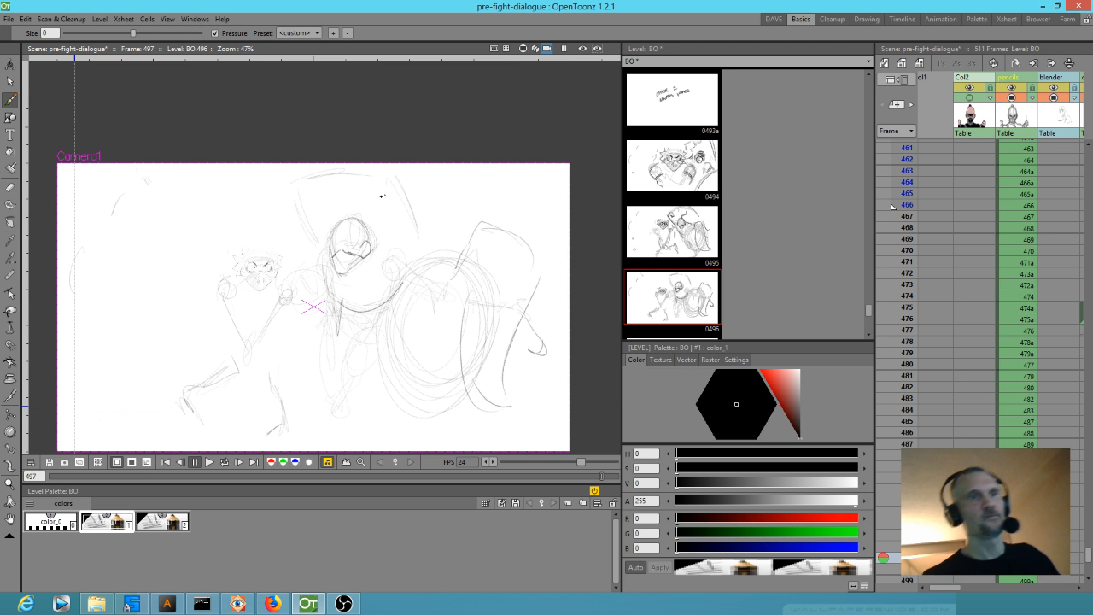
mouse_move(363, 207)
left_mouse_down()
mouse_move(350, 191)
mouse_move(314, 203)
mouse_move(359, 215)
left_mouse_up()
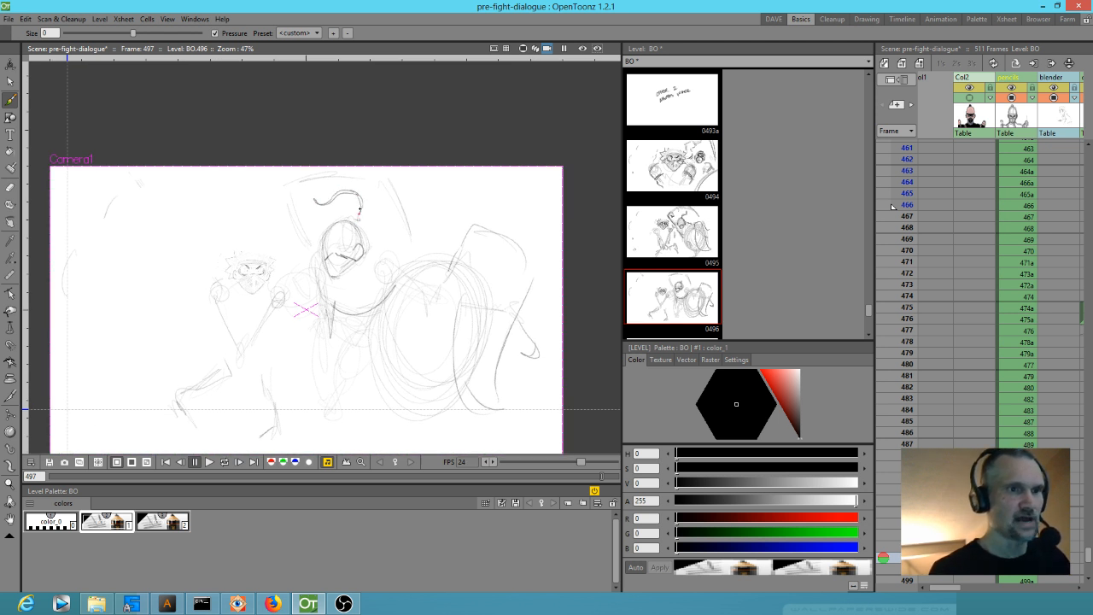
Step: On frame 498, draw the large character's jaw, mask edge and eye, plus the curved hair strand rising from the head
key("Down")
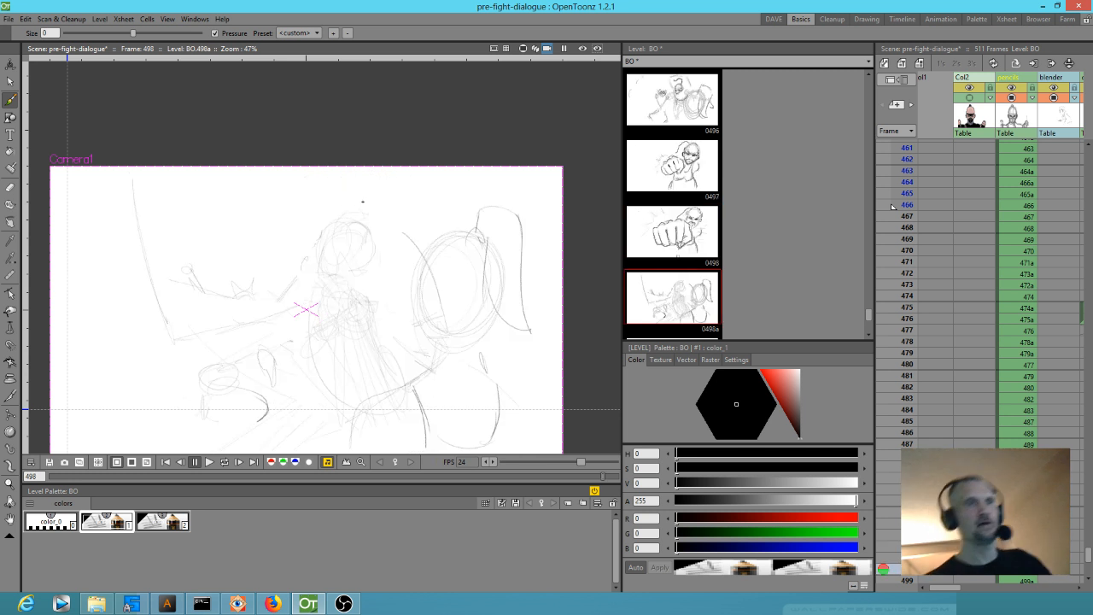
mouse_move(322, 245)
left_mouse_down()
mouse_move(343, 272)
mouse_move(366, 259)
mouse_move(330, 240)
mouse_move(364, 259)
left_mouse_up()
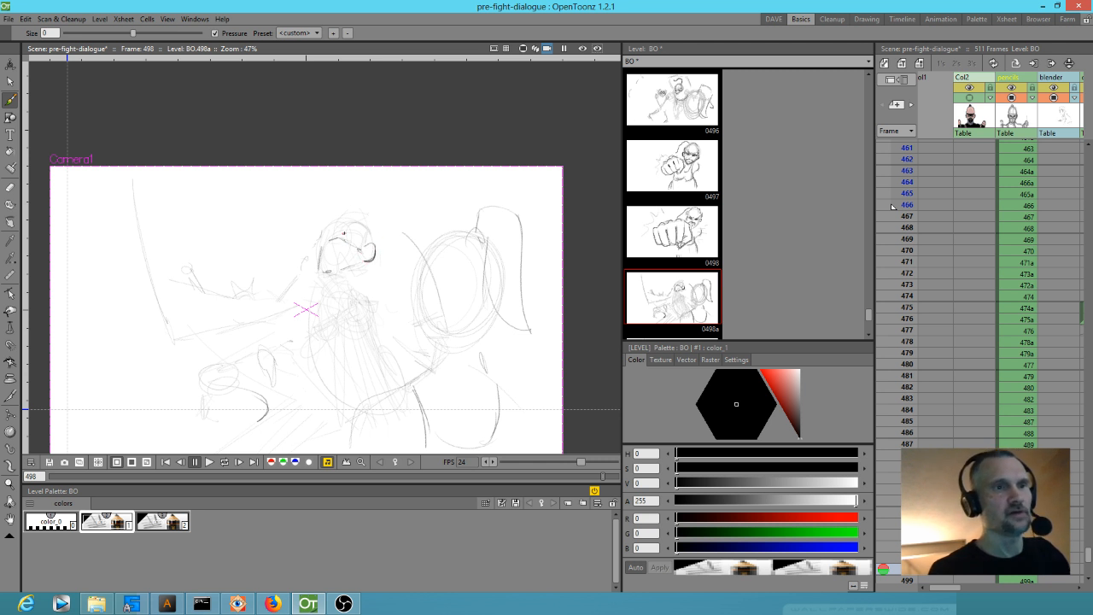
mouse_move(347, 232)
left_mouse_down()
mouse_move(356, 233)
mouse_move(341, 193)
mouse_move(374, 218)
left_mouse_up()
key("Up")
key("Down")
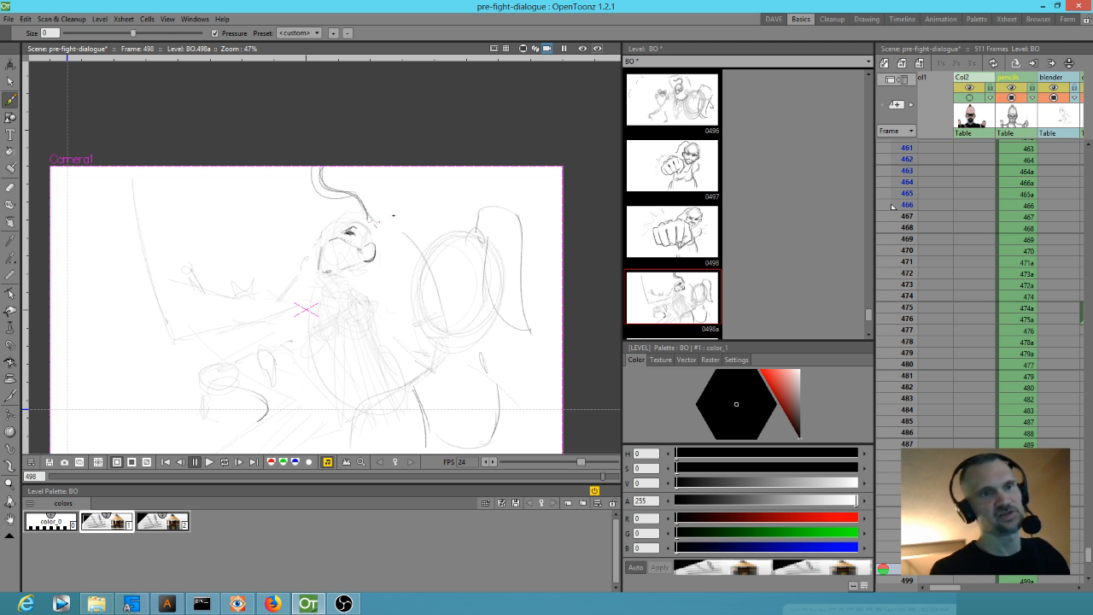
Step: Draw the large character's shoulder curve and the outstretched hand with its cuff at the lower left of frame 498
key("Up")
key("Down")
mouse_move(324, 307)
left_mouse_down()
mouse_move(351, 293)
mouse_move(323, 314)
left_mouse_up()
mouse_move(238, 354)
left_mouse_down()
mouse_move(194, 376)
mouse_move(200, 397)
mouse_move(214, 385)
mouse_move(224, 400)
mouse_move(234, 372)
mouse_move(230, 384)
mouse_move(244, 373)
mouse_move(233, 360)
mouse_move(198, 384)
mouse_move(233, 387)
mouse_move(232, 342)
mouse_move(236, 422)
left_mouse_up()
left_click_drag(235, 385, 277, 427)
left_click_drag(202, 363, 186, 365)
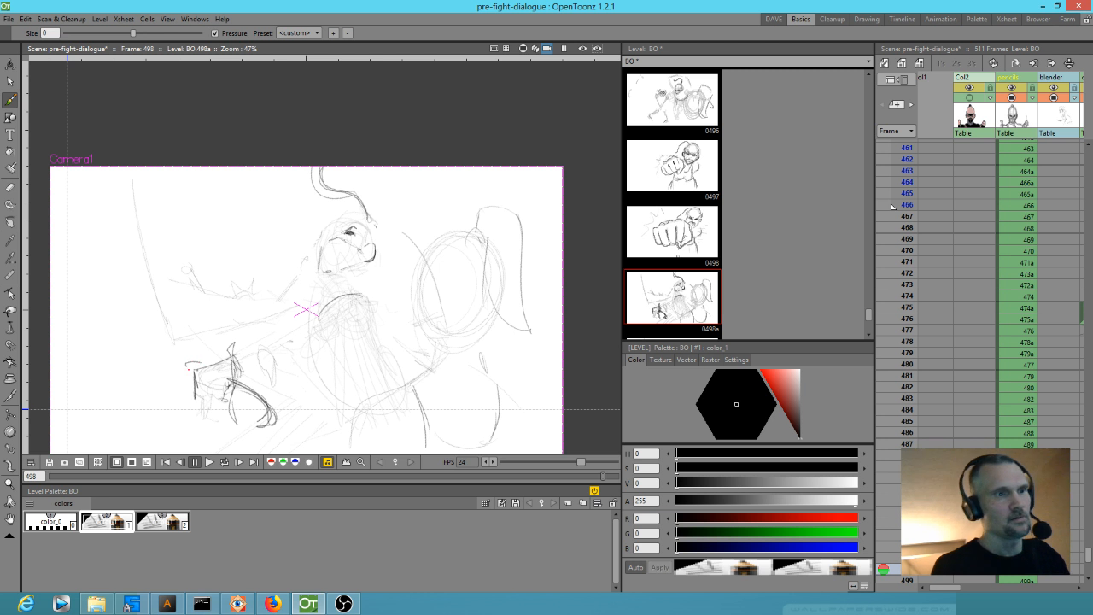
Step: Return to frame 497 and darken the hooked shape at the far right of the drawing
key("Up")
key("Down")
key("Up")
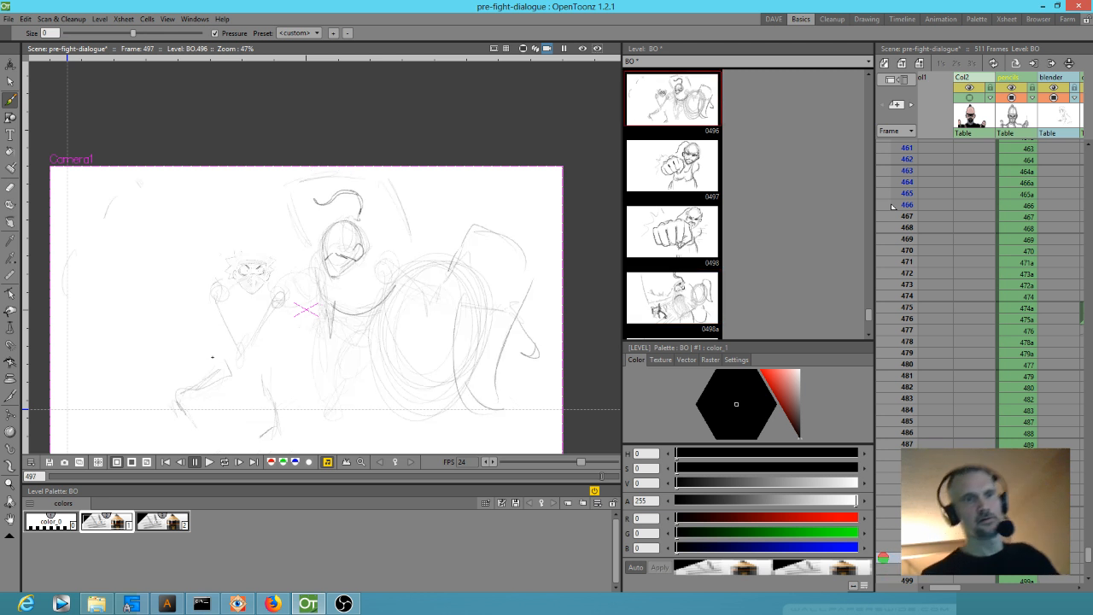
mouse_move(527, 325)
left_mouse_down()
mouse_move(543, 358)
mouse_move(525, 321)
left_mouse_up()
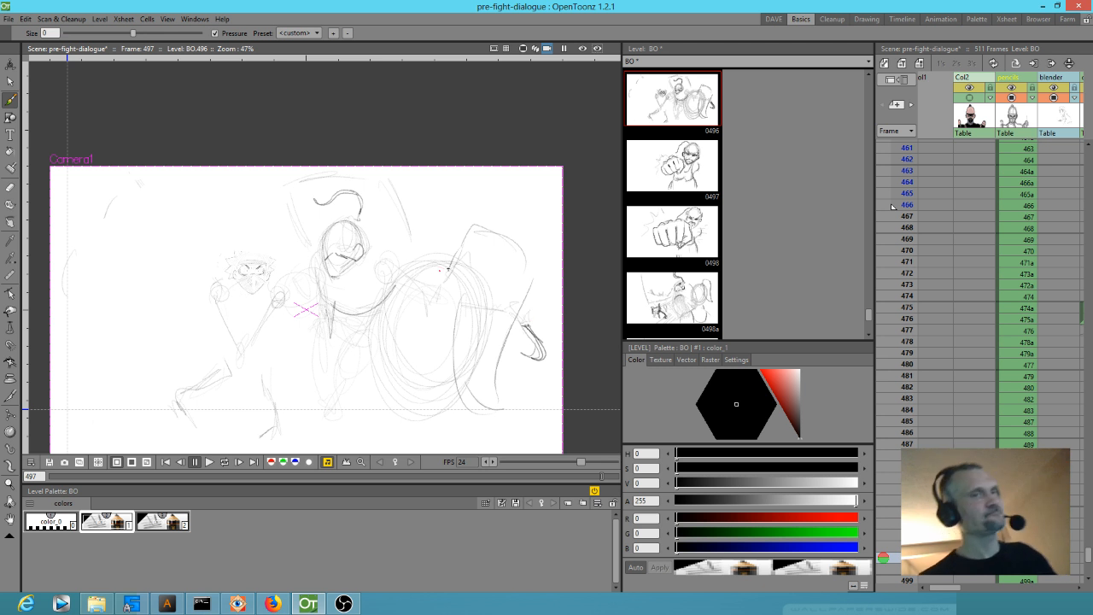
Step: Darken the large round shape's upper contour on frame 497 and its upper-left contour on frame 496
key("Up")
key("Down")
key("Up")
key("Down")
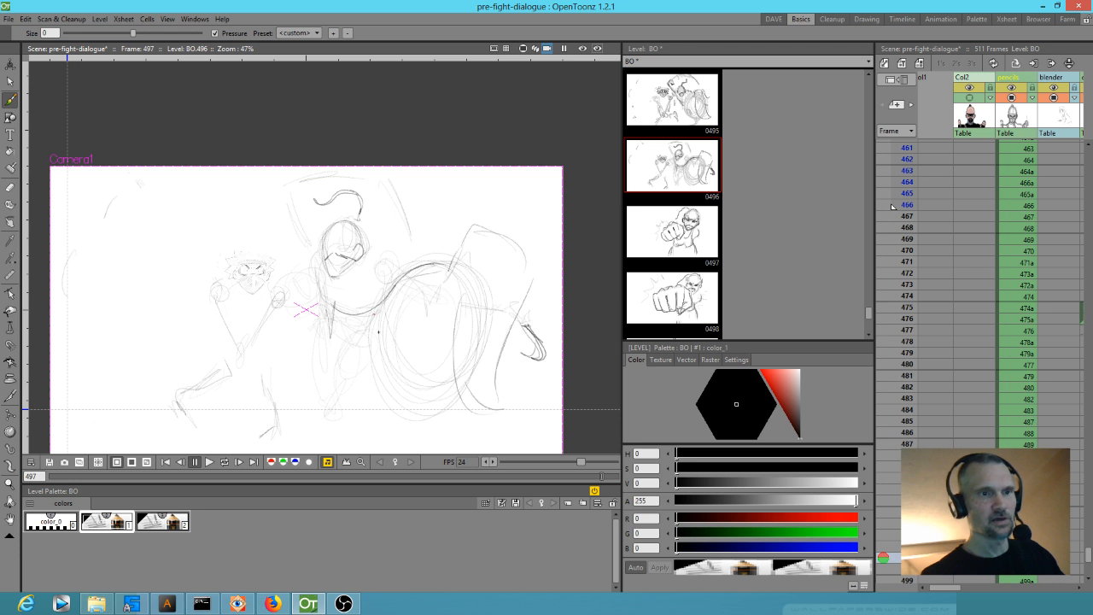
key("Up")
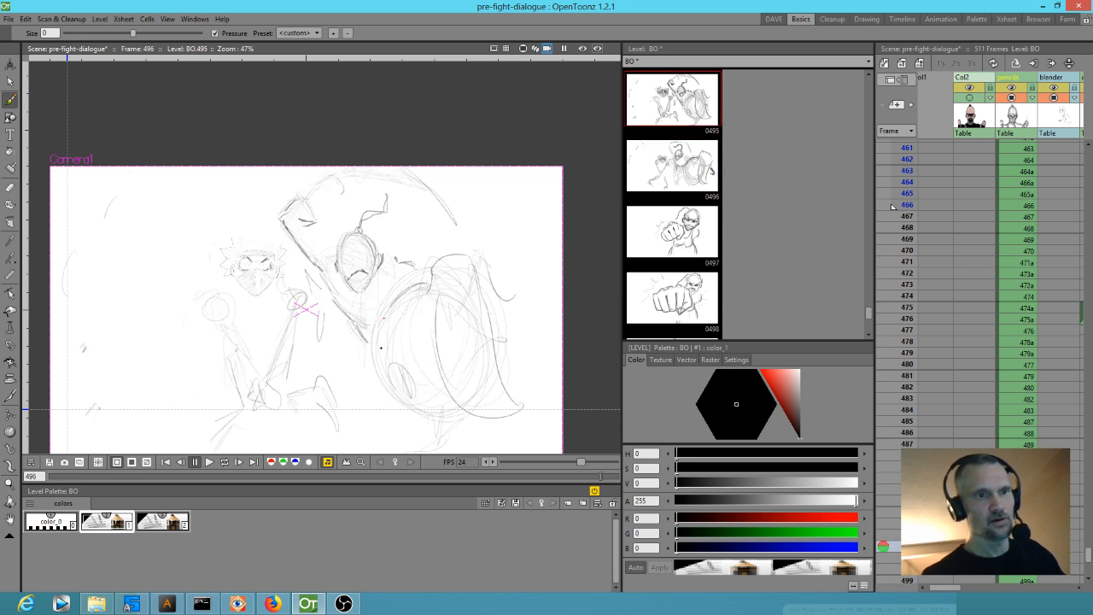
mouse_move(424, 282)
left_mouse_down()
mouse_move(377, 296)
mouse_move(358, 337)
mouse_move(368, 377)
left_mouse_up()
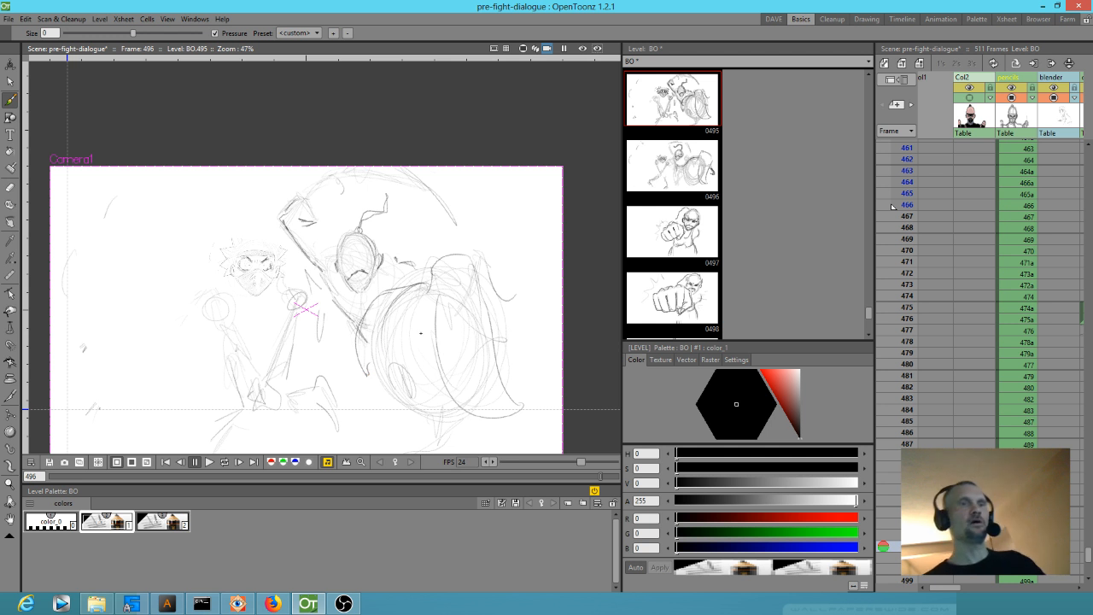
Step: On frame 498, add the second eye and head outline, the sleeve band below the shoulder, and the forearm contours
key("Down")
key("Down")
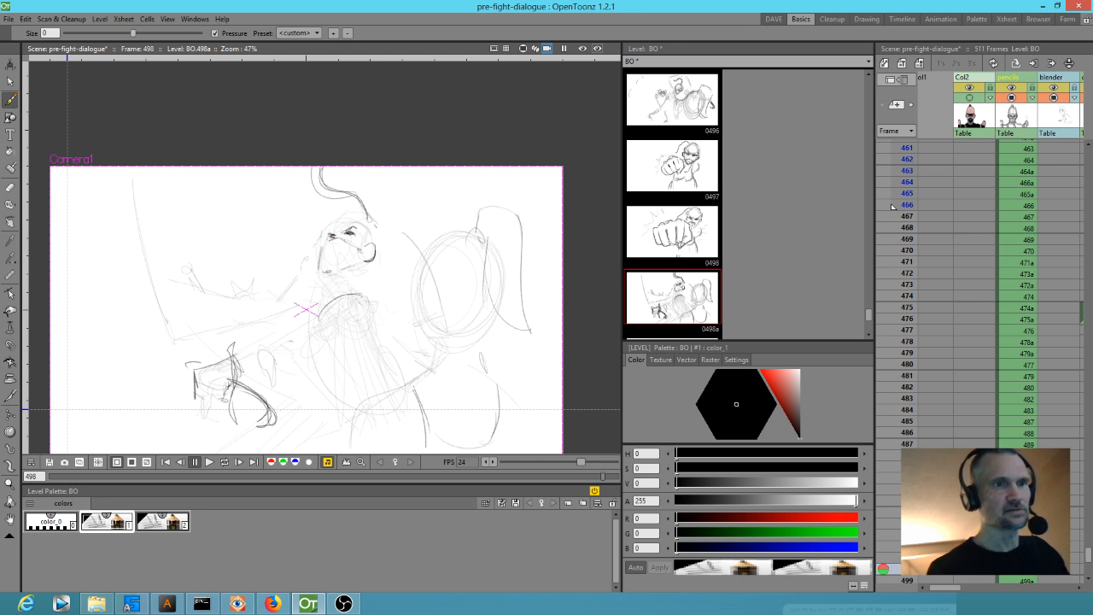
left_click_drag(371, 227, 376, 245)
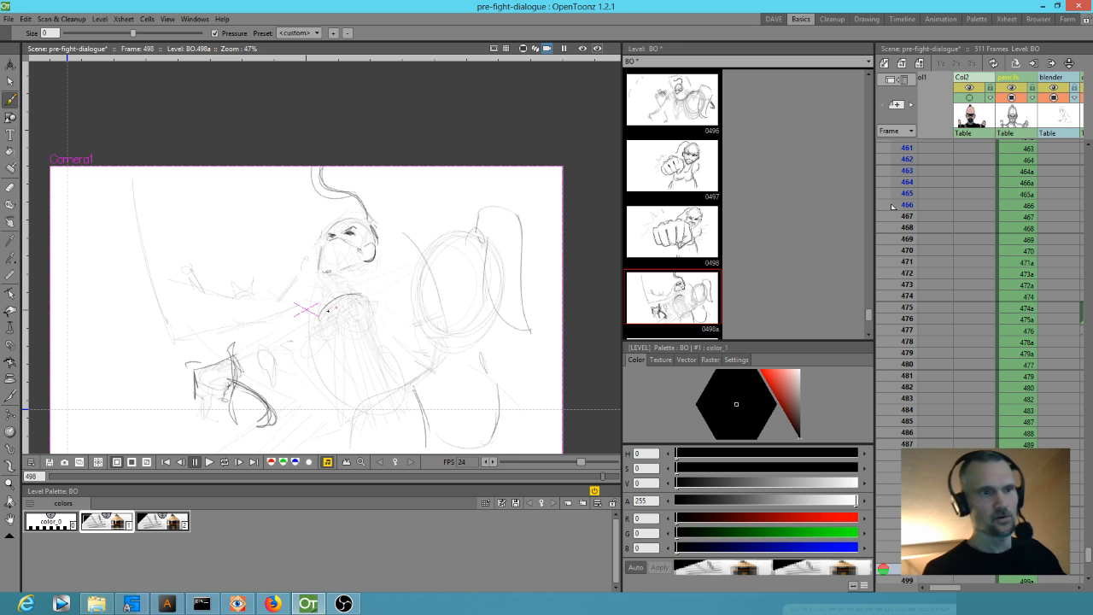
left_click_drag(321, 297, 345, 340)
mouse_move(261, 336)
left_mouse_down()
mouse_move(290, 349)
mouse_move(289, 363)
mouse_move(254, 376)
mouse_move(280, 372)
left_mouse_up()
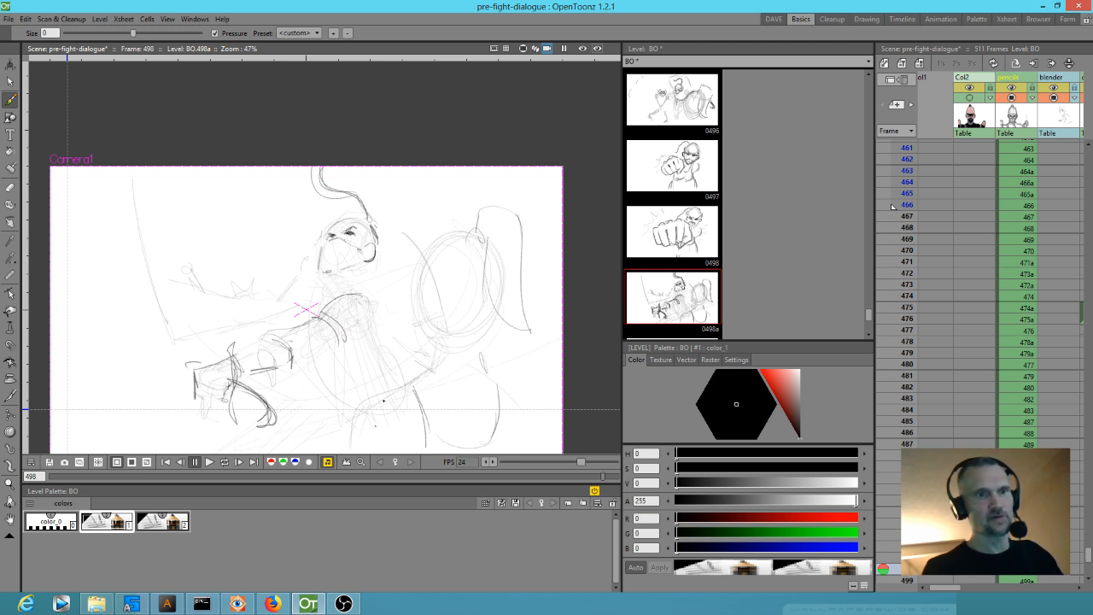
Step: Go back to frame 497 and draw the large round shape's lower-left inner edge
key("period")
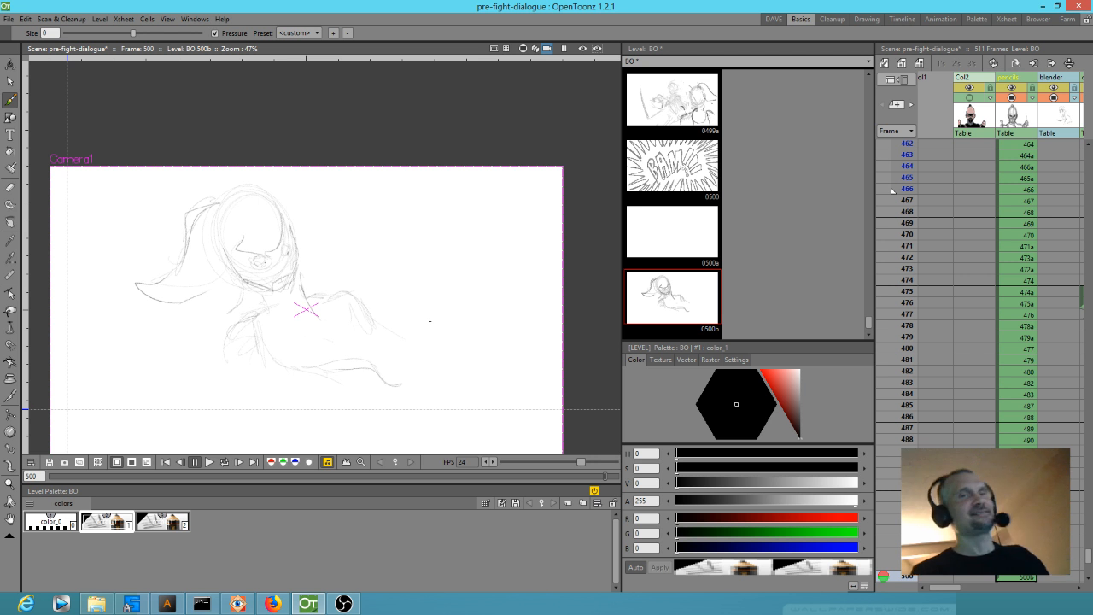
scroll(892, 190, "down", 3)
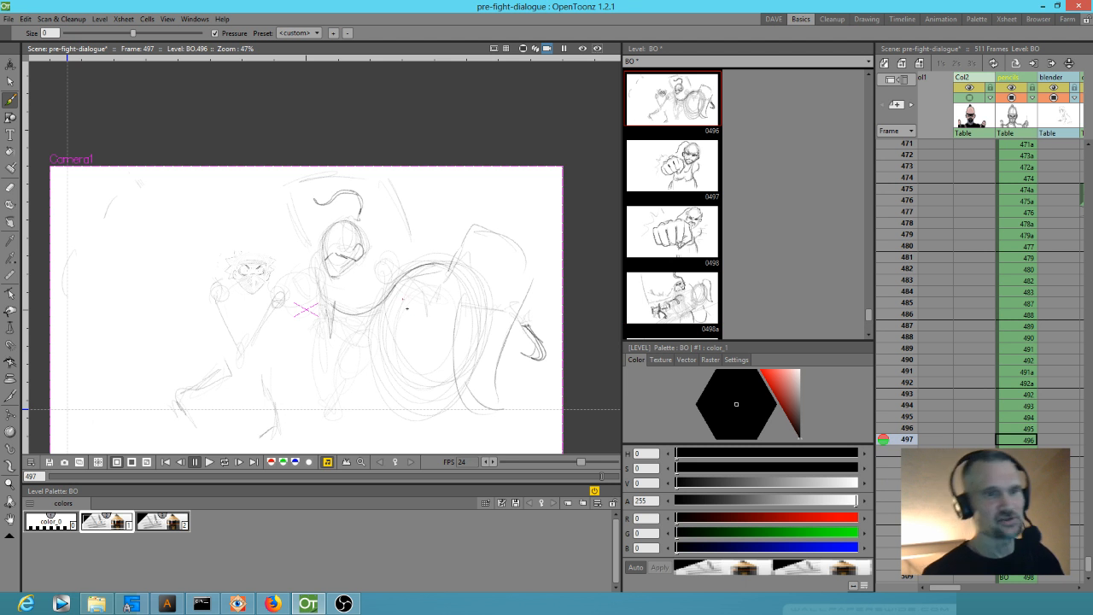
key("period")
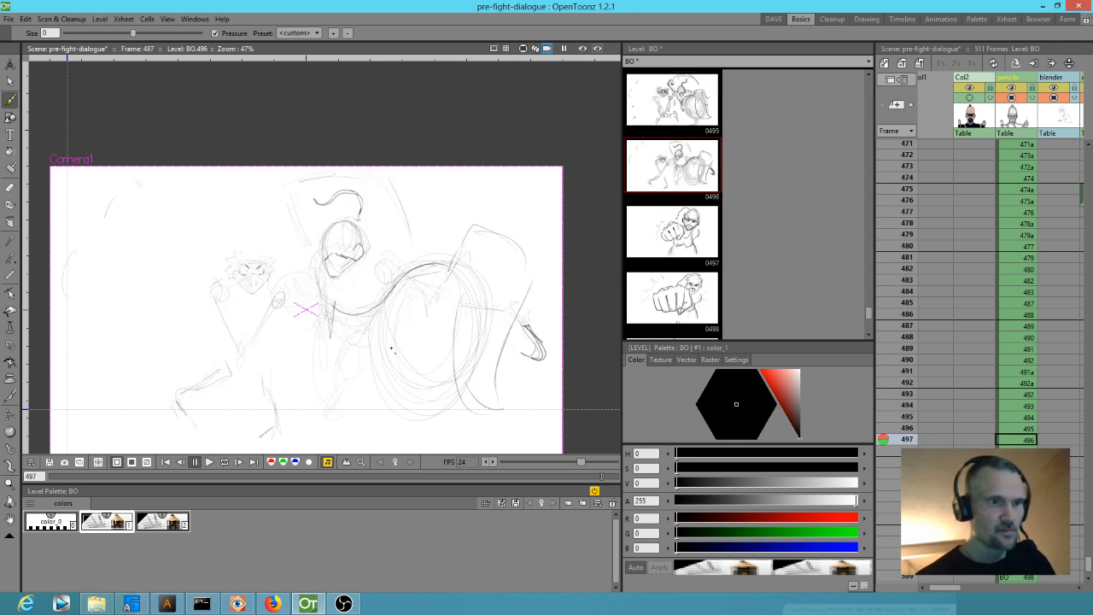
mouse_move(380, 349)
left_mouse_down()
mouse_move(421, 391)
mouse_move(442, 390)
left_mouse_up()
key("comma")
key("period")
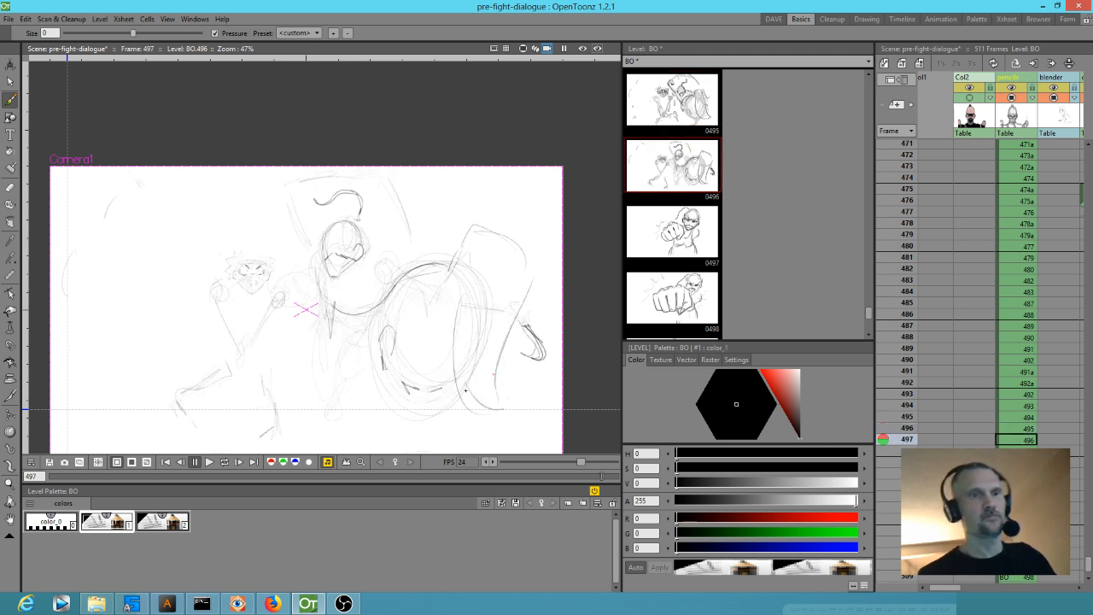
Step: Sketch the leg and foot strokes beneath the large round shape on frame 497, checking them against the neighbouring frames
key("comma")
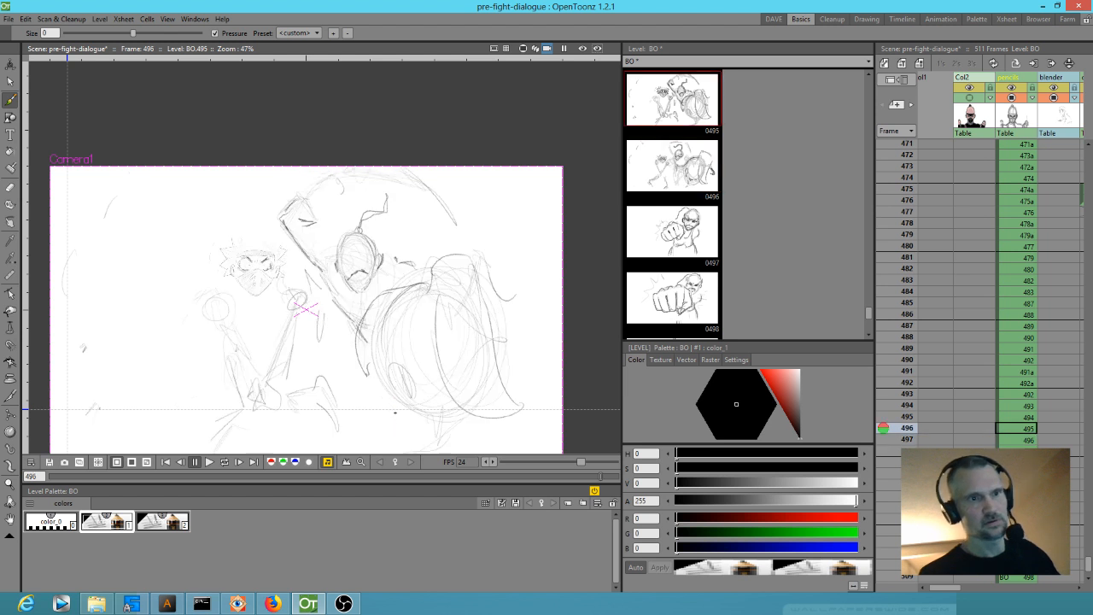
key("comma")
key("period")
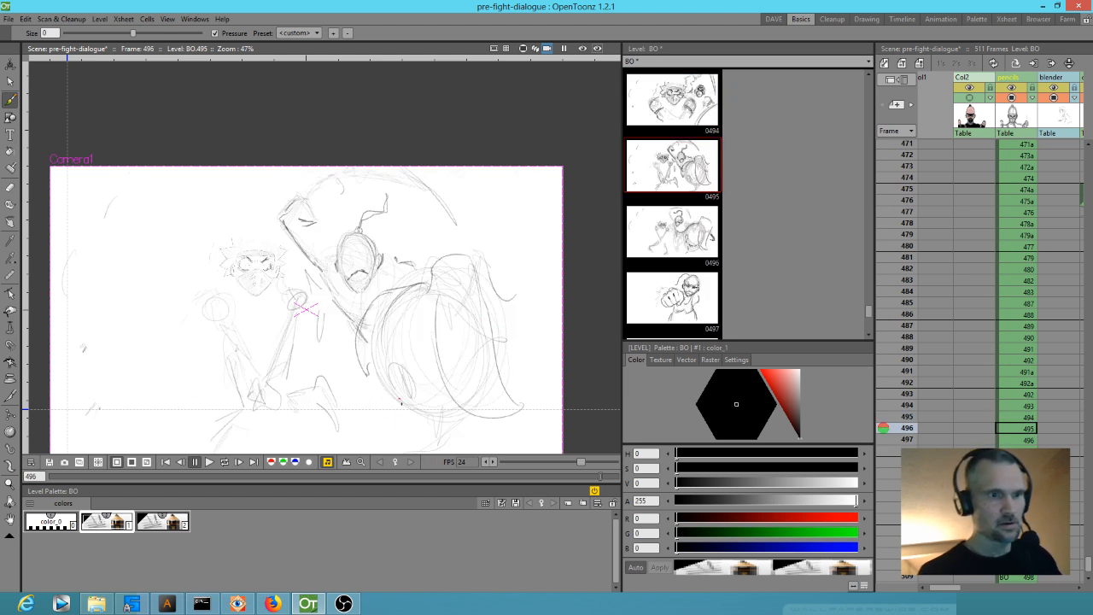
mouse_move(416, 422)
left_mouse_down()
mouse_move(455, 438)
mouse_move(399, 448)
mouse_move(542, 378)
mouse_move(452, 441)
mouse_move(524, 418)
mouse_move(381, 429)
mouse_move(395, 422)
mouse_move(343, 440)
left_mouse_up()
key("comma")
key("period")
key("period")
key("period")
left_click_drag(414, 281, 422, 314)
Step: Flip back and forth through the neighbouring frames around 497 and 498 to examine how the fight poses follow one another
key("comma")
key("comma")
key("period")
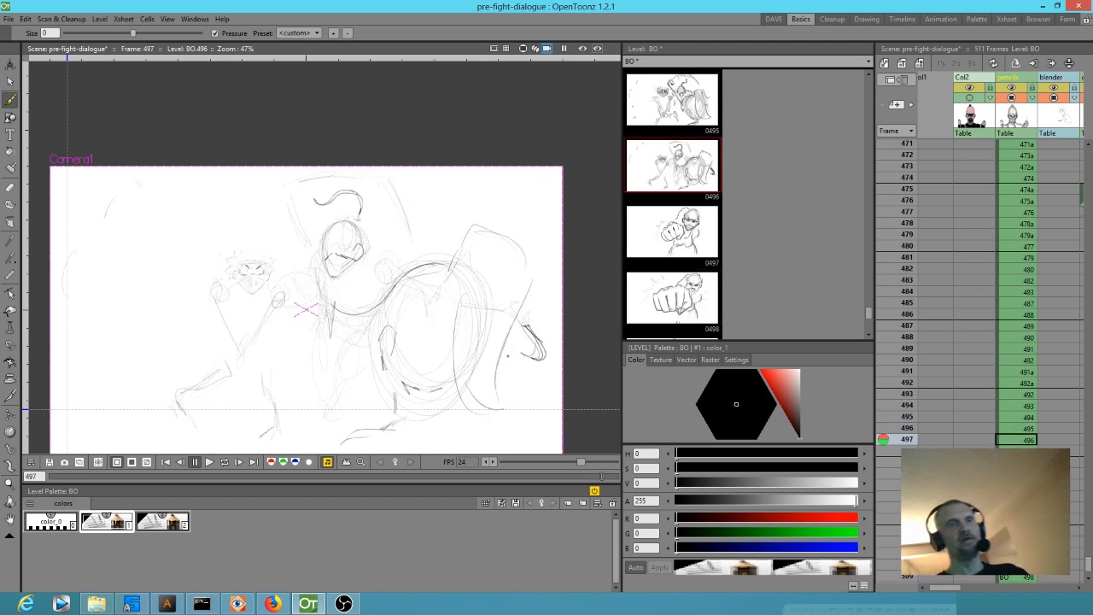
key("comma")
key("comma")
key("period")
key("period")
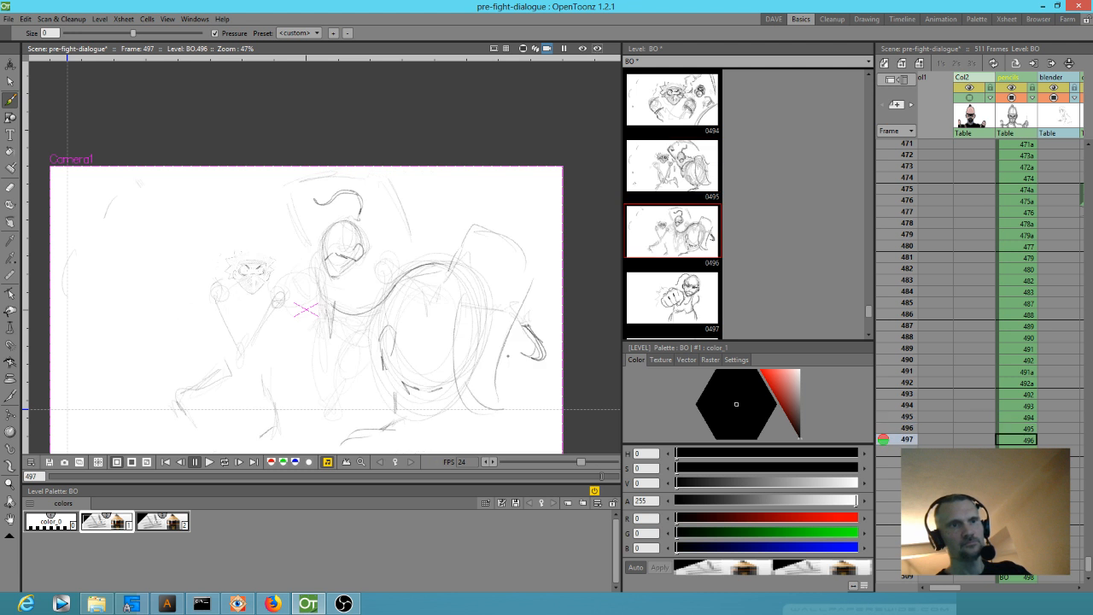
key("period")
key("comma")
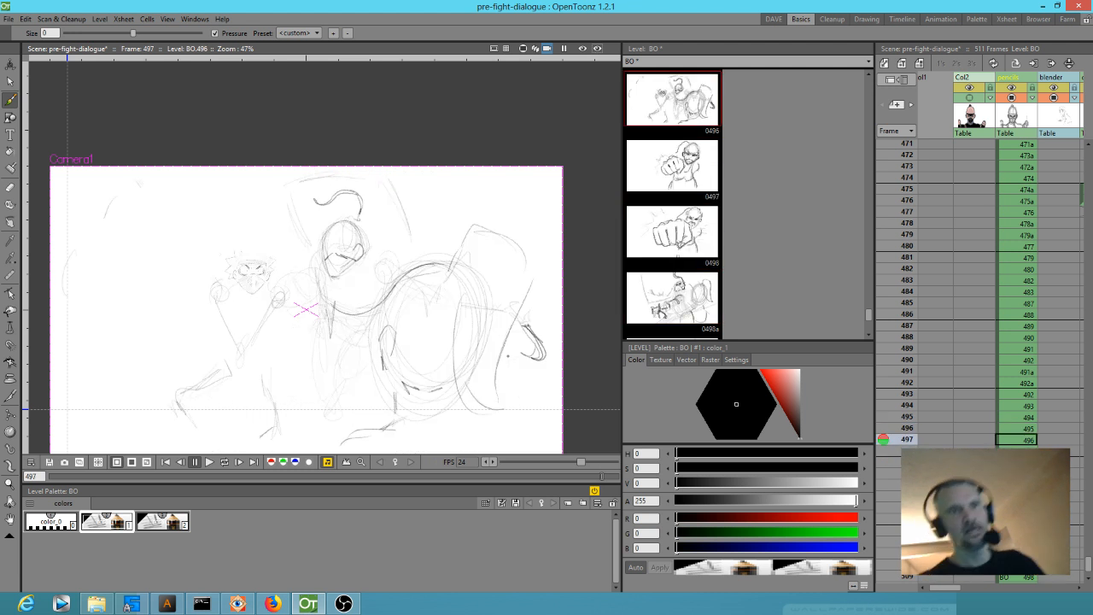
key("comma")
key("period")
key("period")
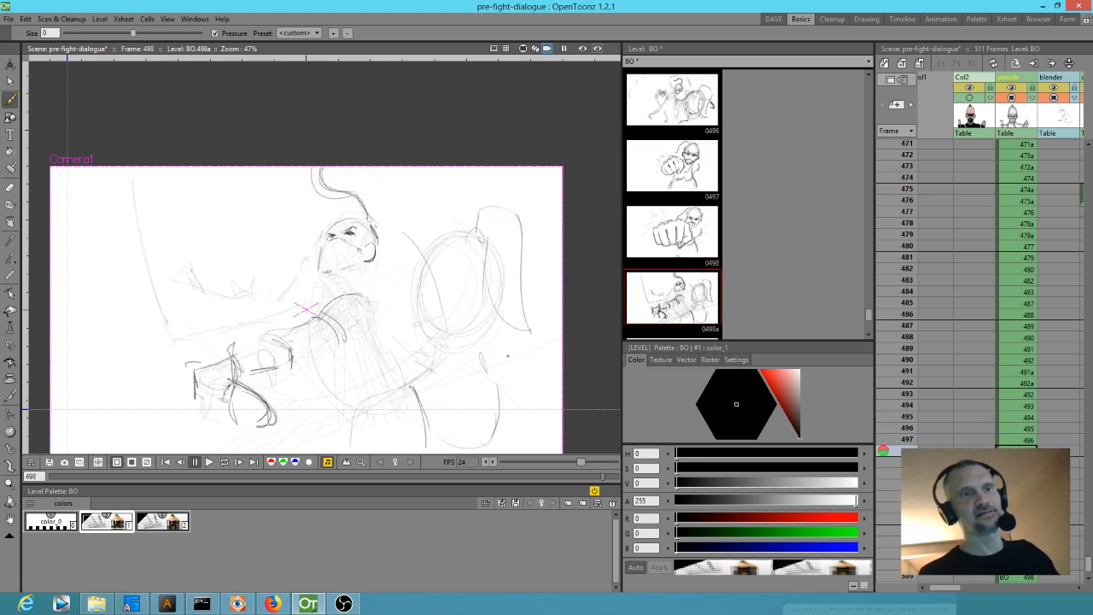
key("period")
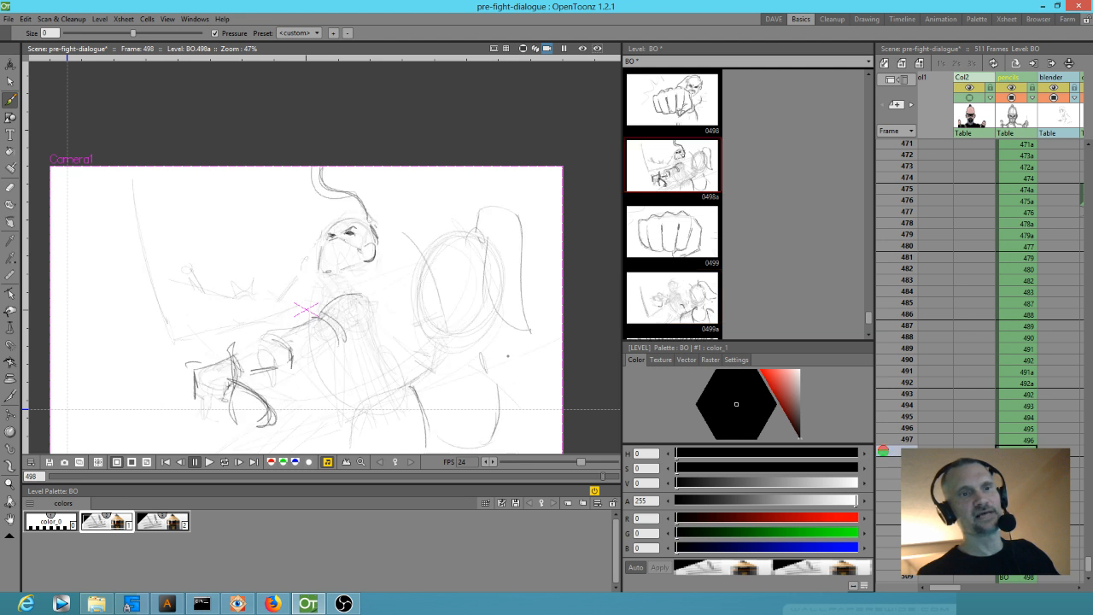
Step: Compare frame 498 with frame 497, then darken the lower mask and jaw contours of the masked character's head on frame 498
key("comma")
key("comma")
key("period")
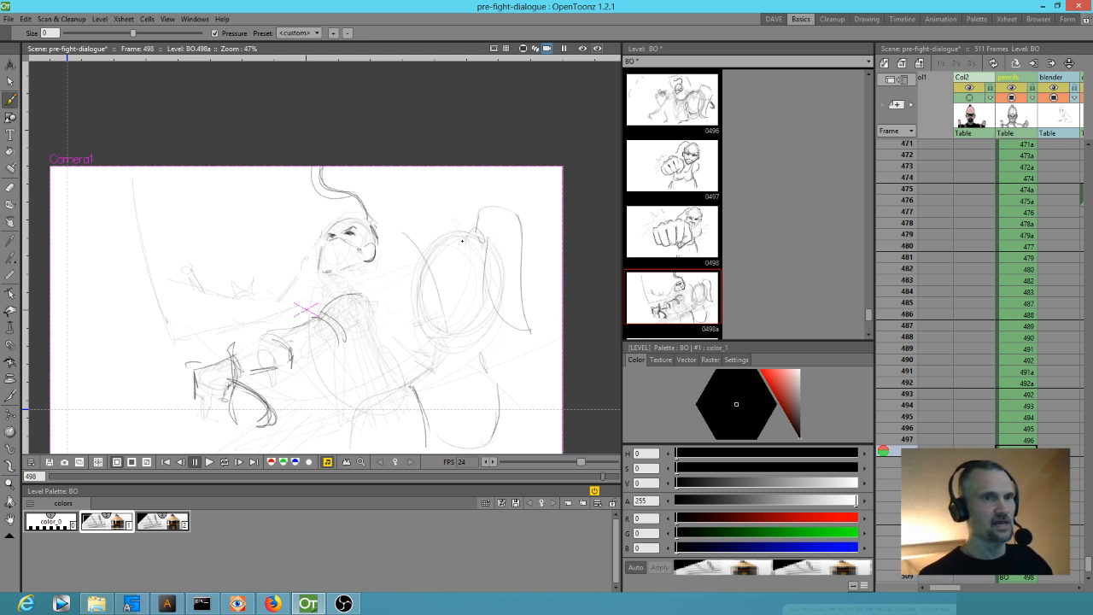
key("comma")
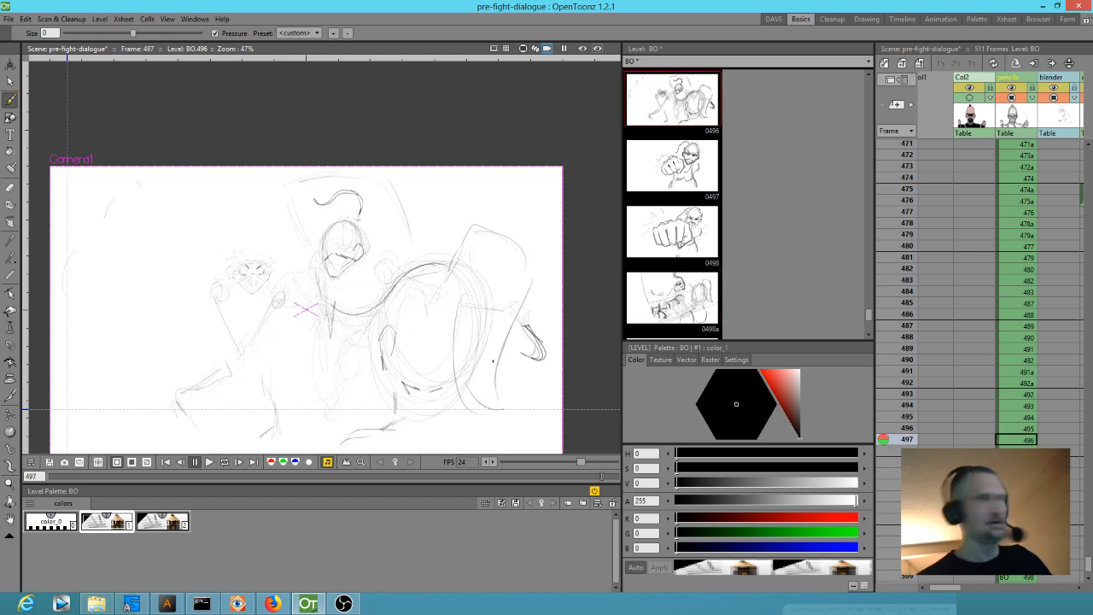
key("period")
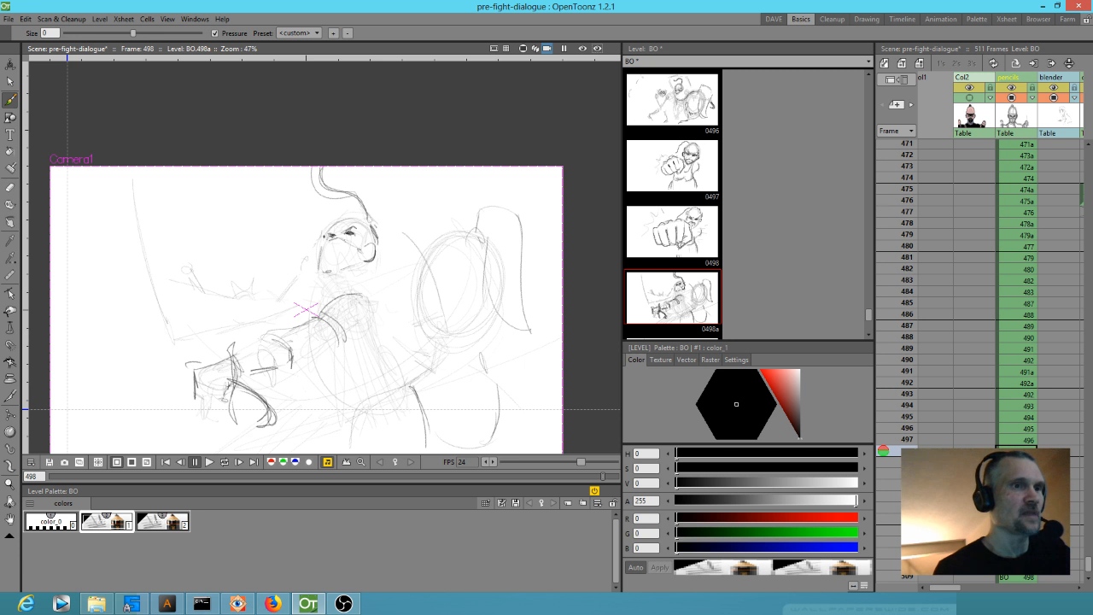
mouse_move(329, 230)
left_mouse_down()
mouse_move(358, 220)
mouse_move(362, 259)
mouse_move(339, 240)
mouse_move(321, 251)
mouse_move(365, 260)
mouse_move(344, 273)
mouse_move(362, 263)
left_mouse_up()
mouse_move(331, 275)
left_mouse_down()
mouse_move(364, 262)
mouse_move(334, 262)
left_mouse_up()
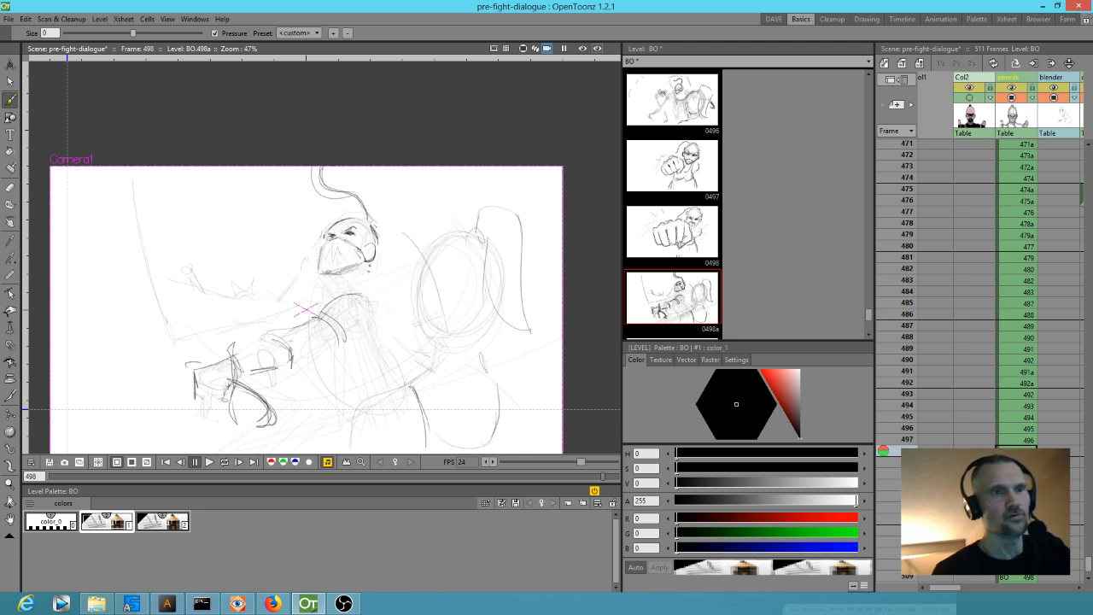
Step: Draw the masked character's back contour, the chest lines beside the outstretched arm, and the neck strokes on frame 498
left_click_drag(374, 292, 403, 347)
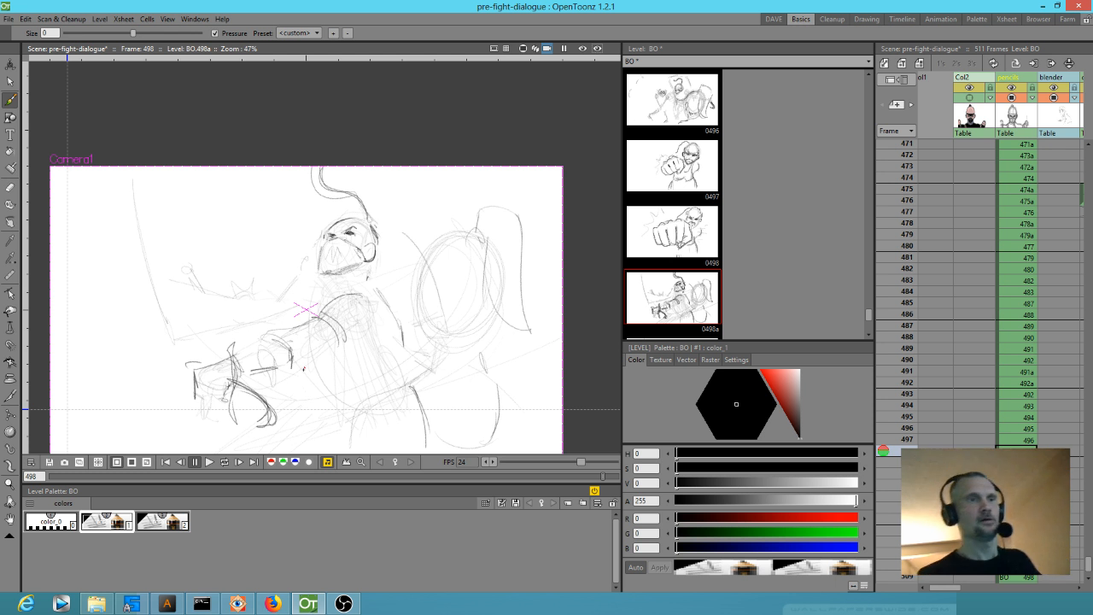
mouse_move(298, 361)
left_mouse_down()
mouse_move(370, 331)
mouse_move(375, 346)
left_mouse_up()
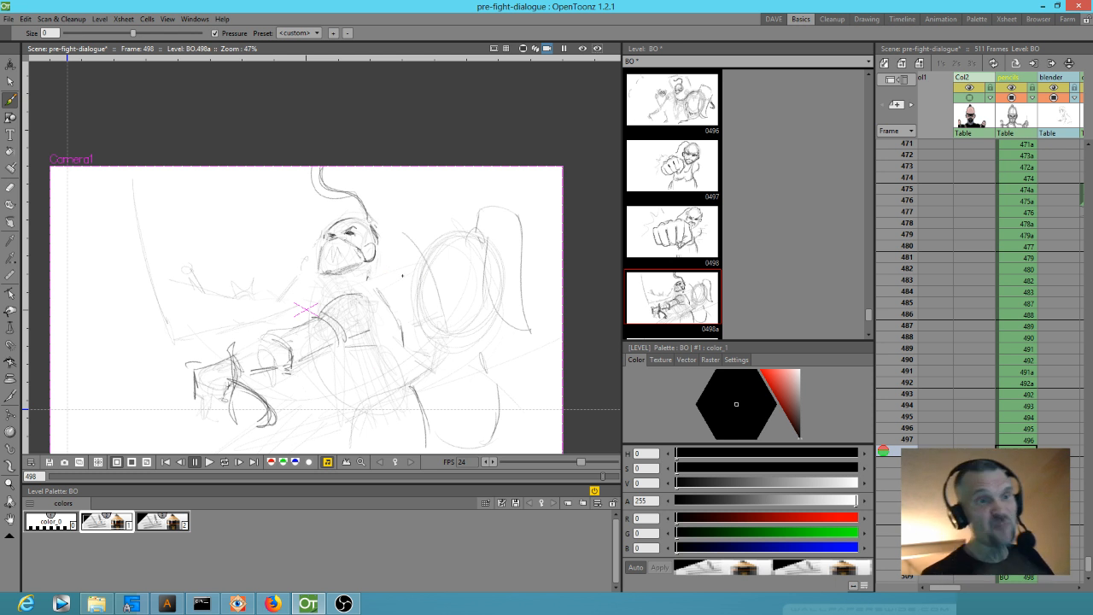
mouse_move(344, 275)
left_mouse_down()
mouse_move(378, 262)
mouse_move(340, 285)
left_mouse_up()
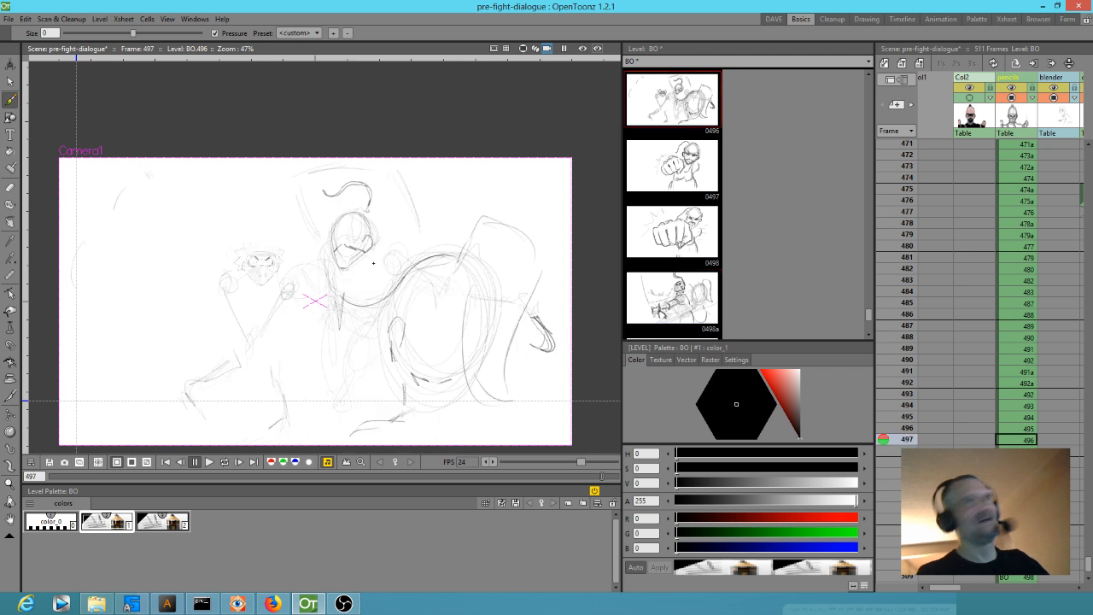
Step: Return to frame 497 and rough in a raised hand and forearm extending sideways above the masked character's head
key(".")
key(".")
key(".")
key(".")
key(".")
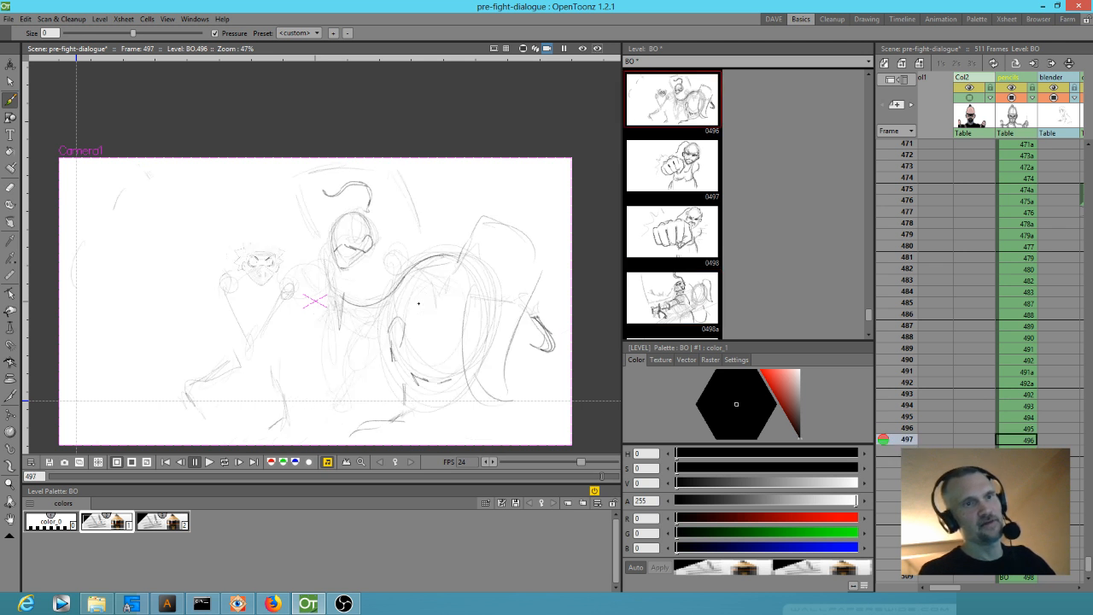
key(".")
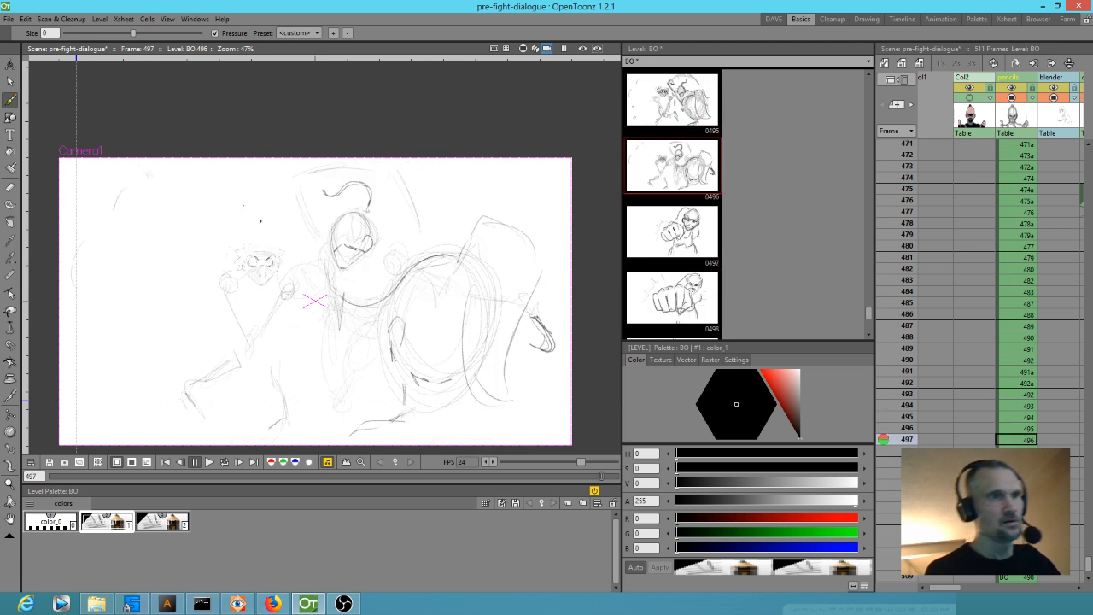
left_click_drag(259, 206, 262, 205)
key(".")
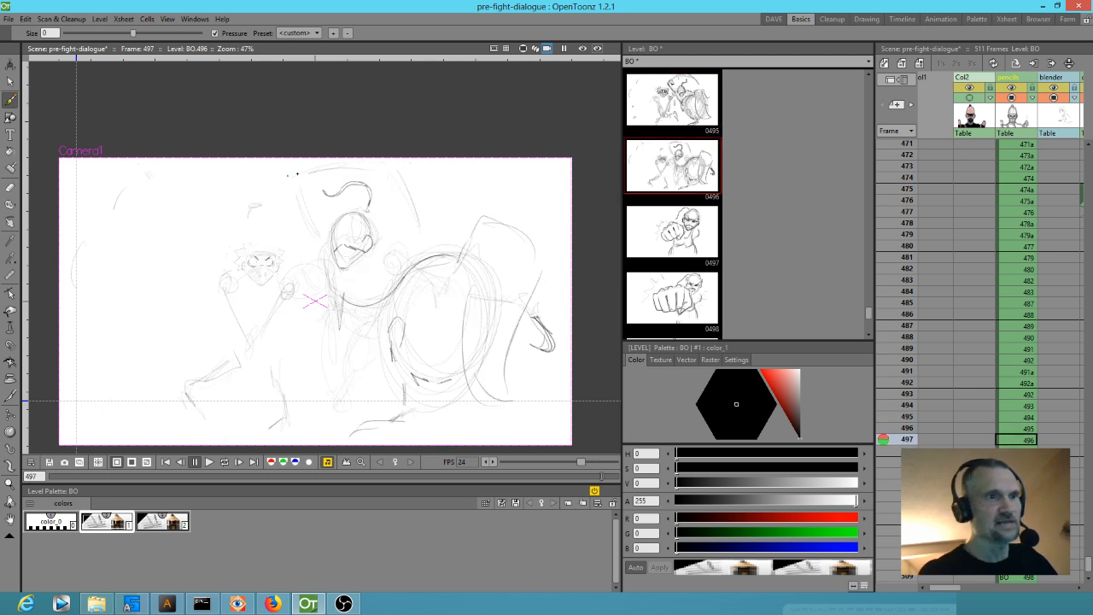
key(".")
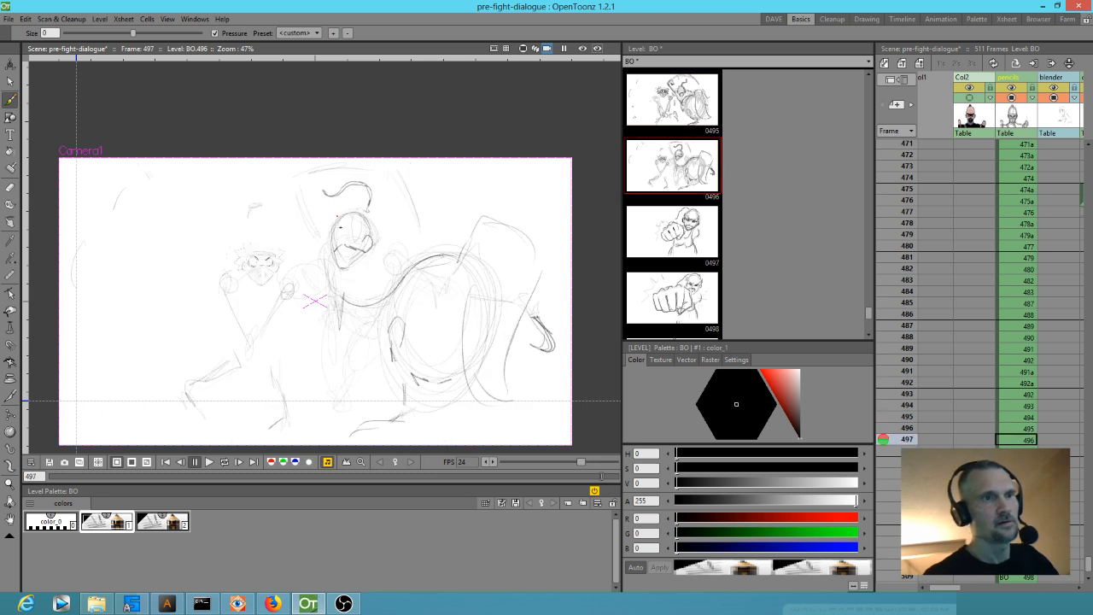
mouse_move(284, 215)
left_mouse_down()
mouse_move(285, 204)
mouse_move(260, 202)
mouse_move(240, 219)
mouse_move(280, 202)
mouse_move(365, 207)
mouse_move(301, 202)
mouse_move(350, 203)
left_mouse_up()
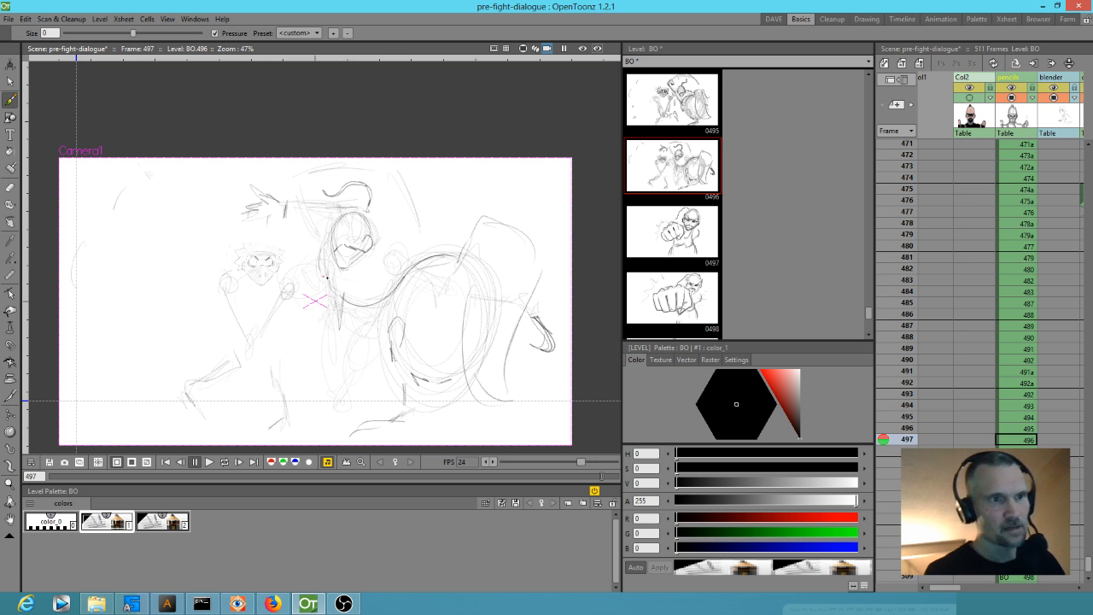
Step: Check frame 496, then outline the raised forearm with its cuff edge and the upper arm beside the head on frame 497
key("Up")
key("Down")
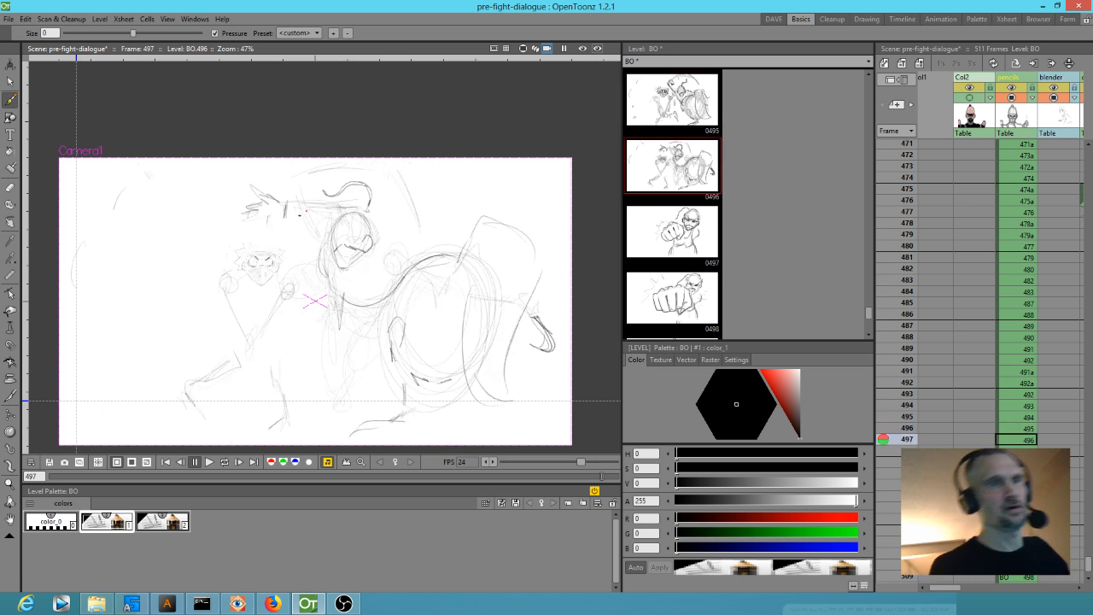
mouse_move(309, 220)
left_mouse_down()
mouse_move(337, 201)
mouse_move(333, 222)
mouse_move(359, 202)
mouse_move(318, 258)
mouse_move(325, 265)
left_mouse_up()
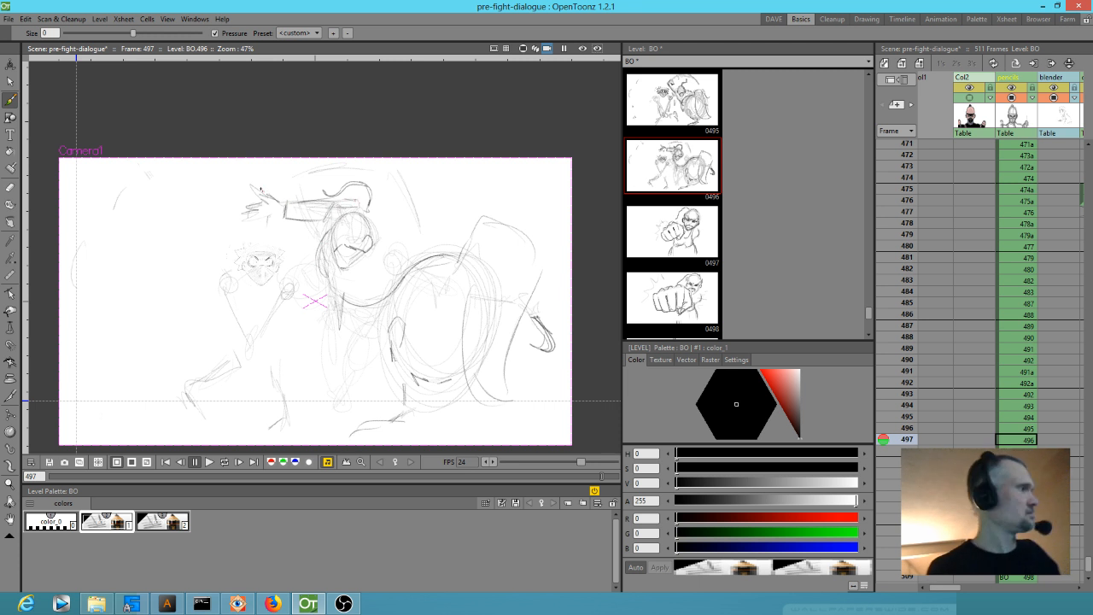
Step: Erase the rough hand beyond the forearm's cuff on frame 497 and compare the pose with frame 496
key("a")
mouse_move(260, 196)
left_mouse_down()
mouse_move(284, 181)
mouse_move(259, 213)
mouse_move(284, 188)
mouse_move(242, 213)
left_mouse_up()
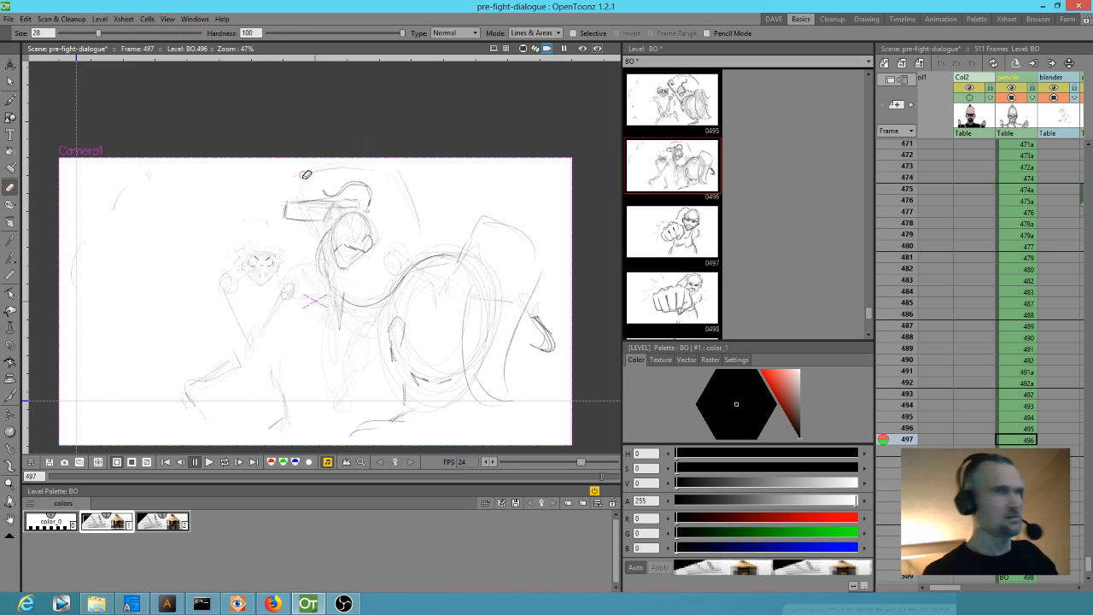
key("Up")
key("Down")
key("Up")
key("Down")
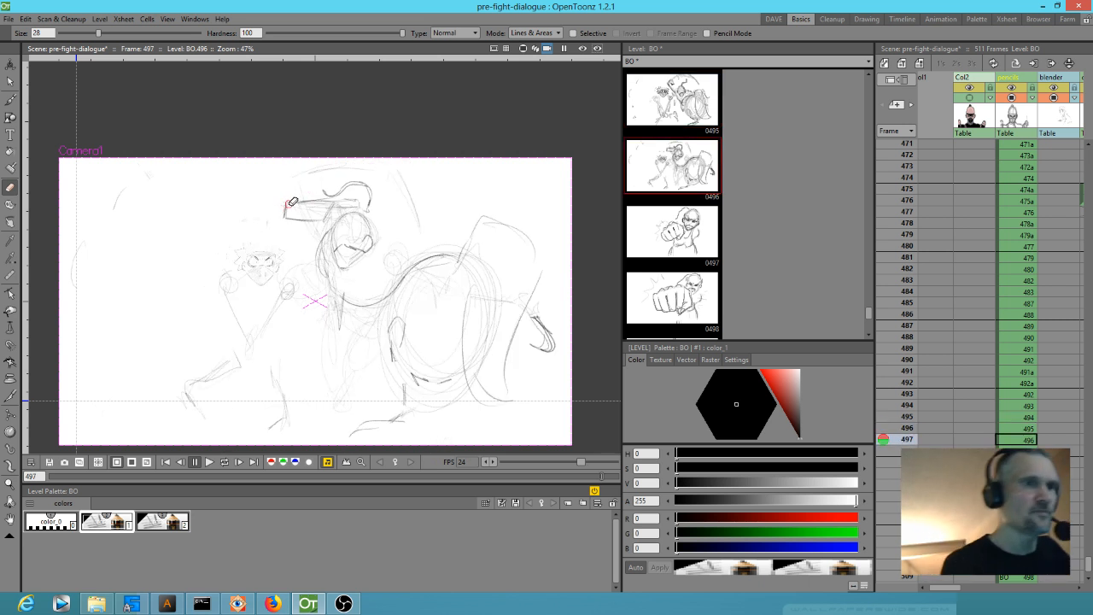
Step: Redraw the raised hand with spread fingers beyond the cuff on frame 497, checking it against frame 496
key("b")
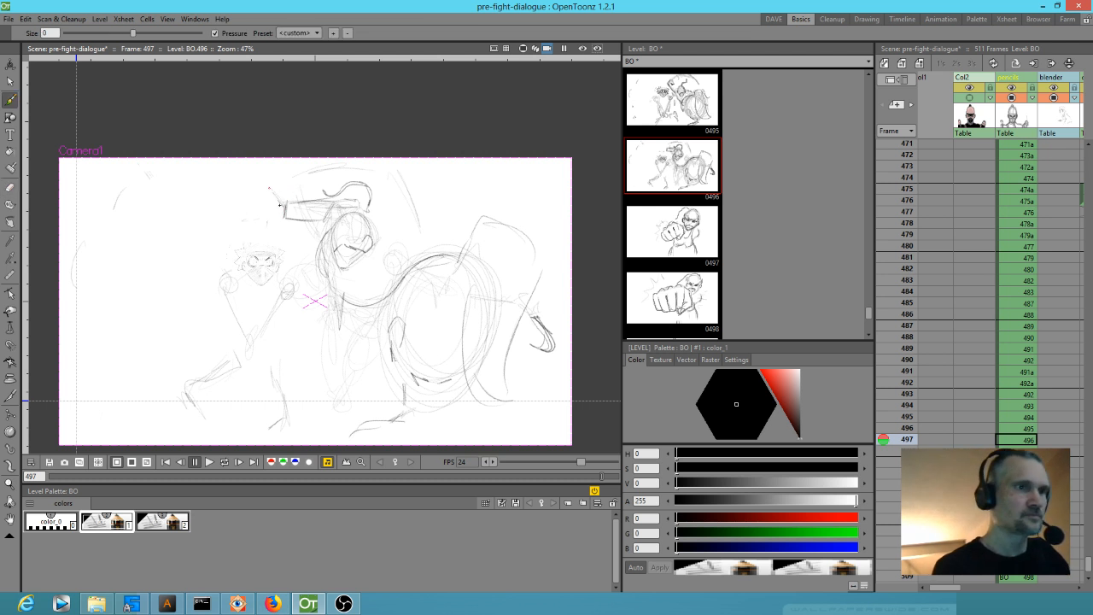
mouse_move(263, 213)
left_mouse_down()
mouse_move(255, 235)
mouse_move(265, 223)
mouse_move(246, 178)
mouse_move(262, 175)
left_mouse_up()
key("Up")
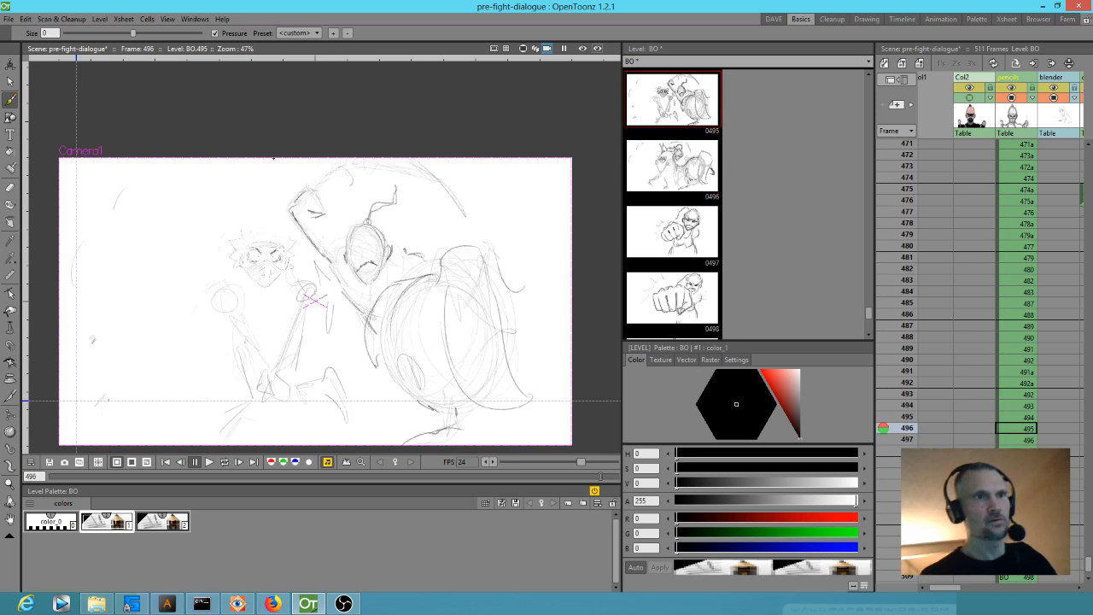
key("Down")
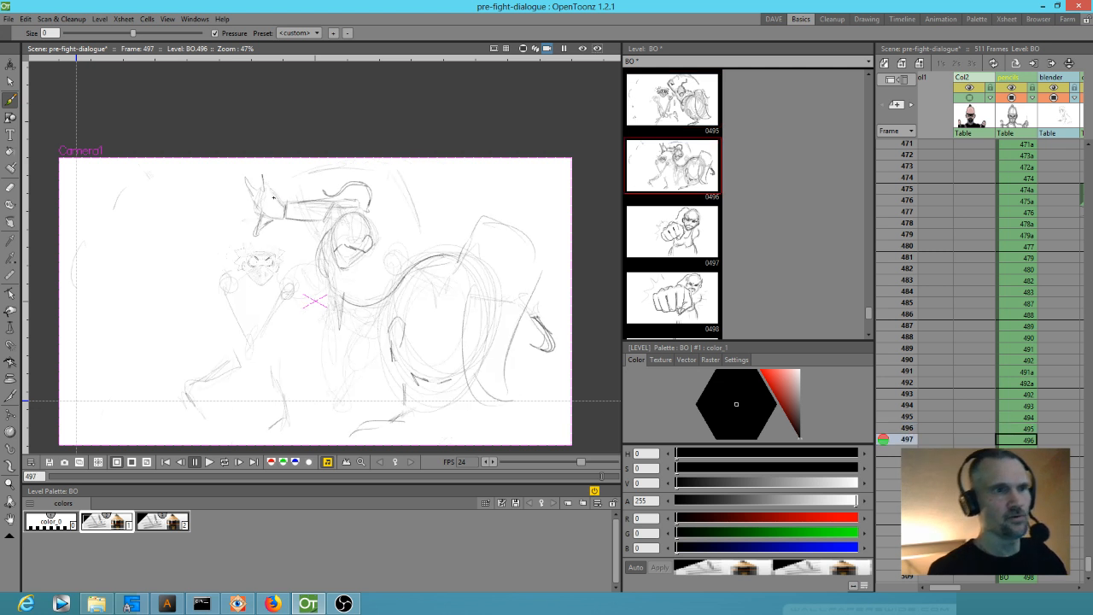
key("Up")
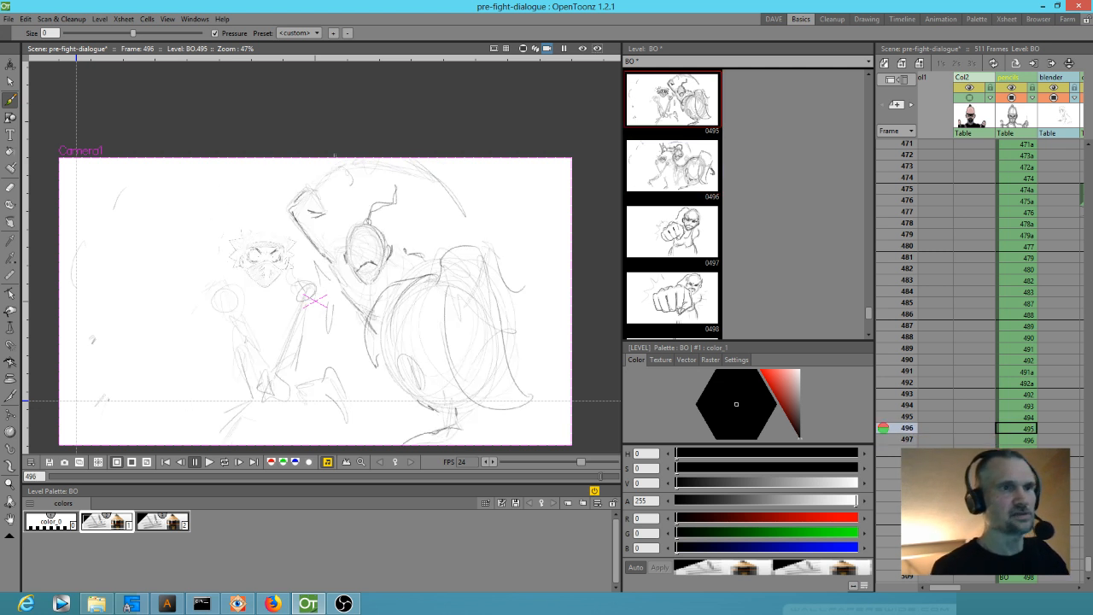
key("Down")
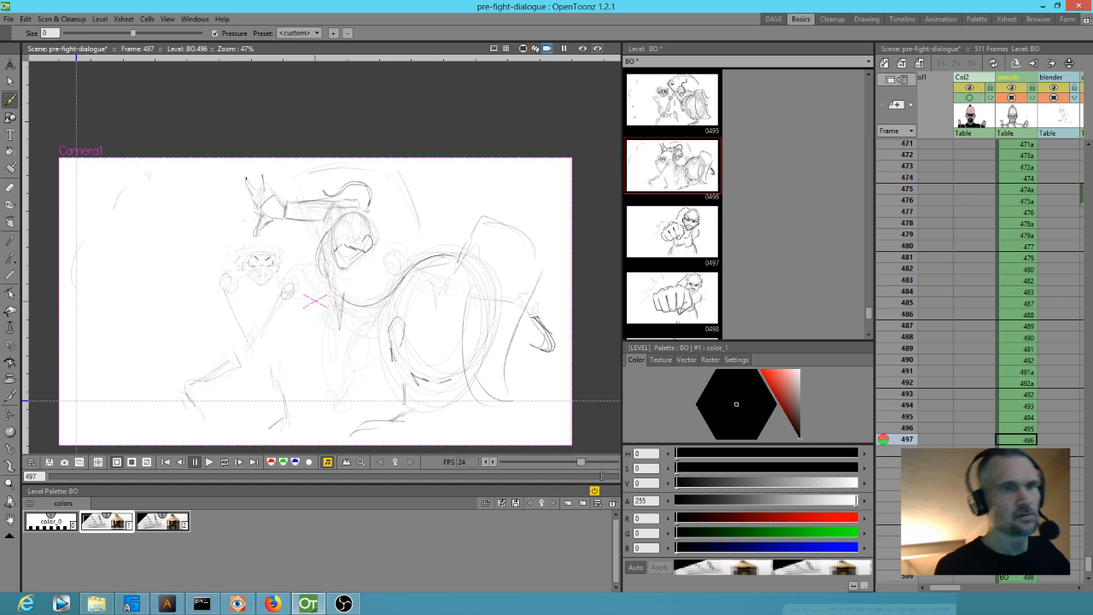
key("Up")
key("Down")
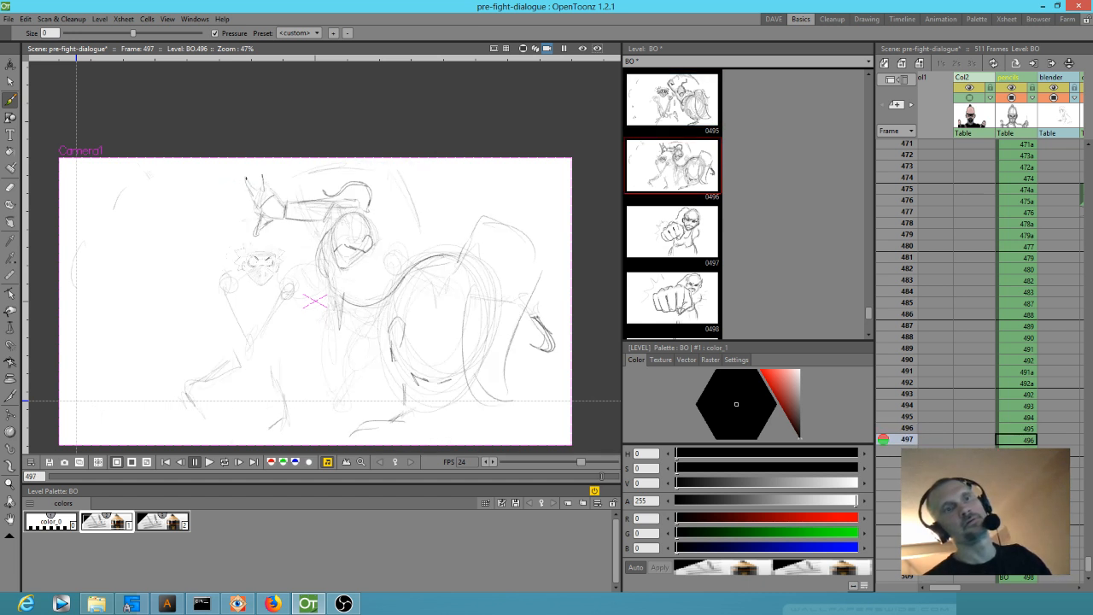
Step: Draw long, nearly horizontal tapering strokes above the masked character's head on frame 497 and compare them with frame 496
mouse_move(325, 165)
left_mouse_down()
mouse_move(308, 176)
mouse_move(331, 162)
mouse_move(353, 169)
mouse_move(341, 156)
mouse_move(480, 174)
left_mouse_up()
left_click_drag(386, 171, 478, 176)
left_click_drag(353, 167, 500, 188)
key("Up")
key("Down")
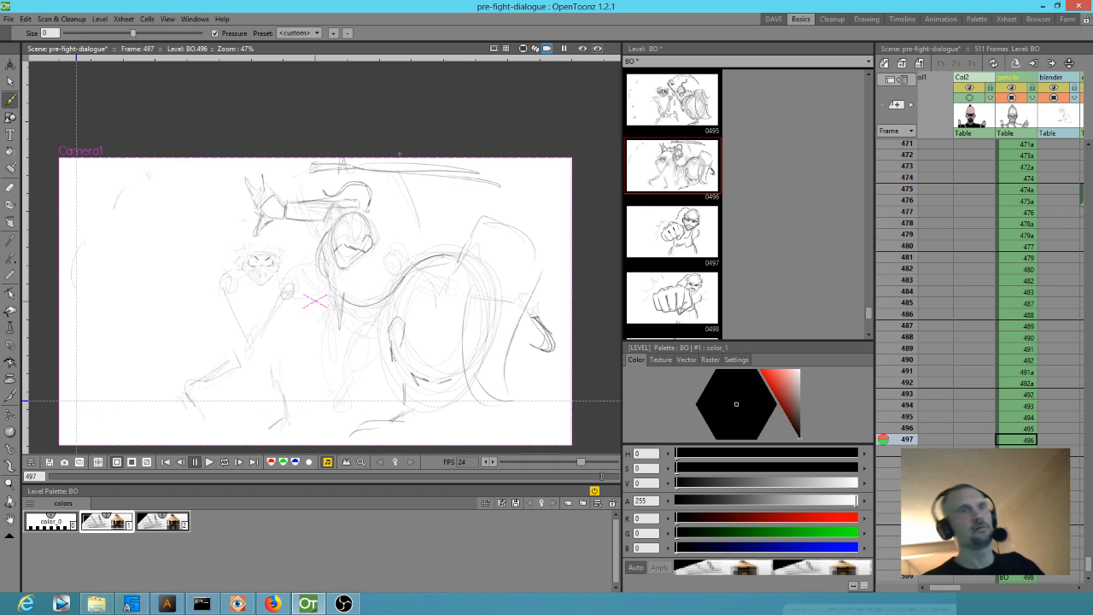
Step: Review frames 496 to 498, then draw the waist curve and rear shoulder line on frame 498 and erase the old back contour
key("Down")
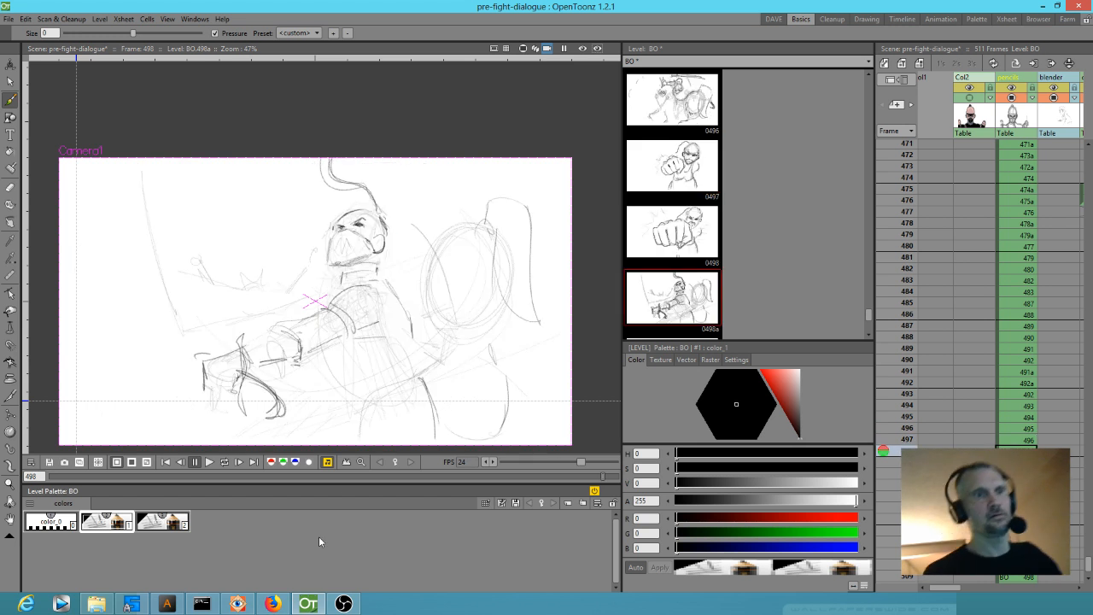
key("Down")
key("Up")
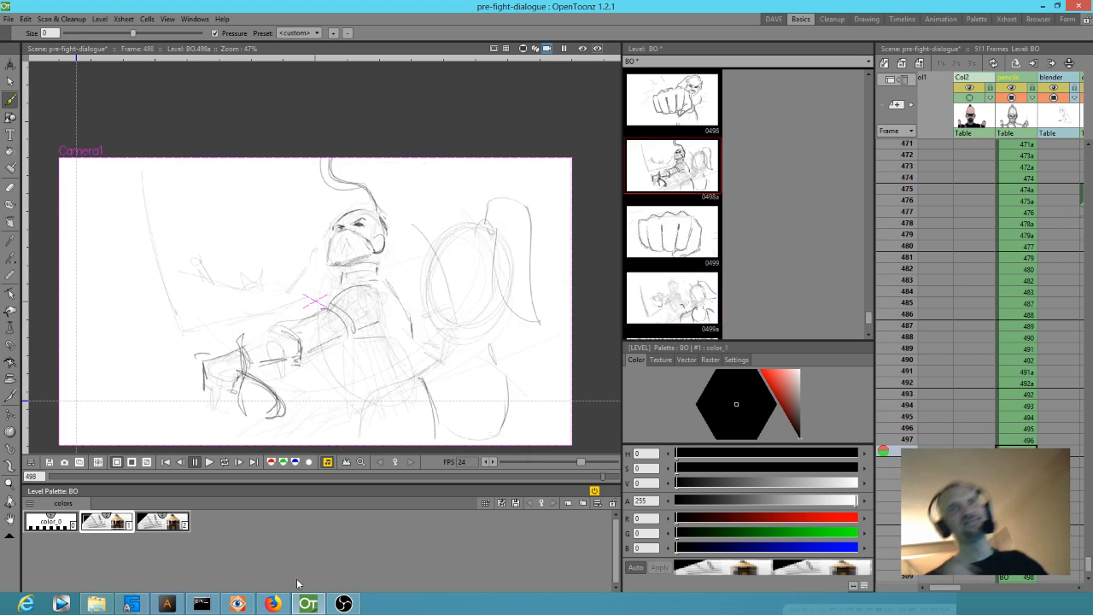
key("Up")
key("Up")
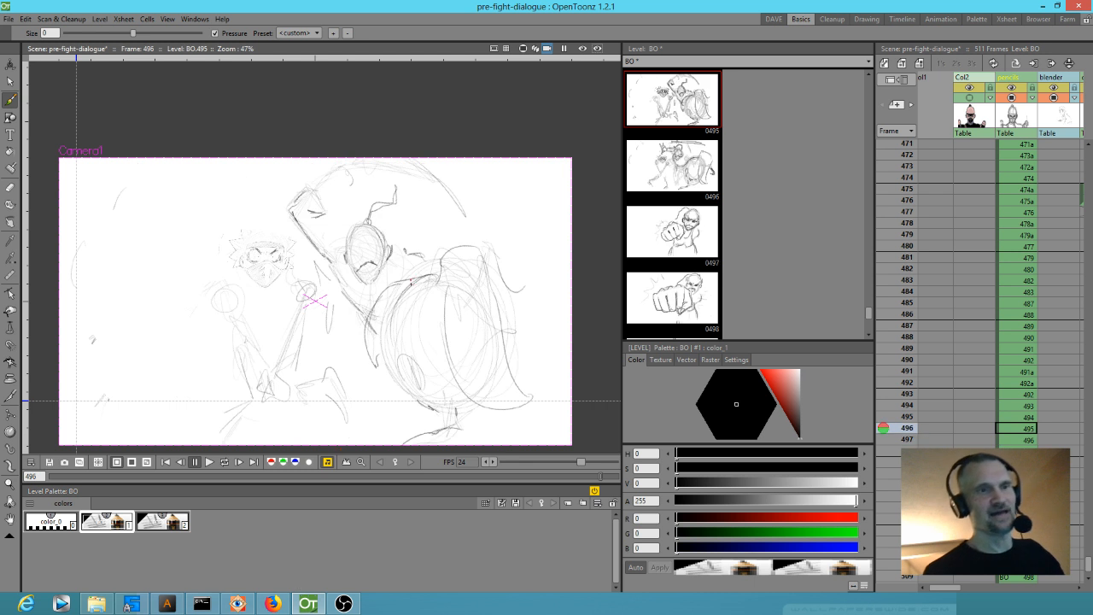
key("Down")
key("Down")
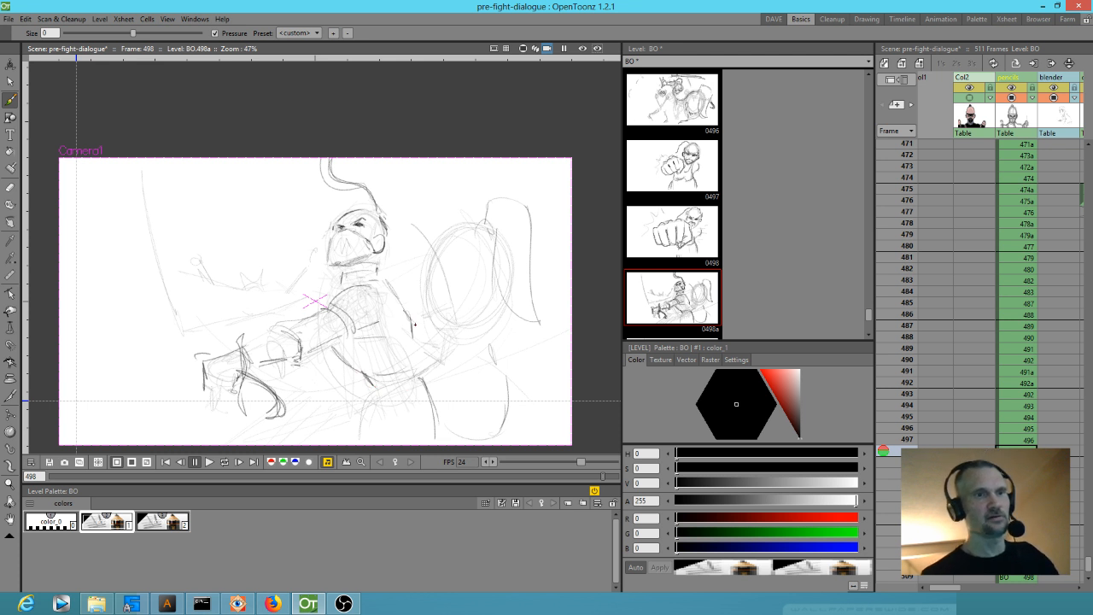
left_click_drag(408, 297, 426, 318)
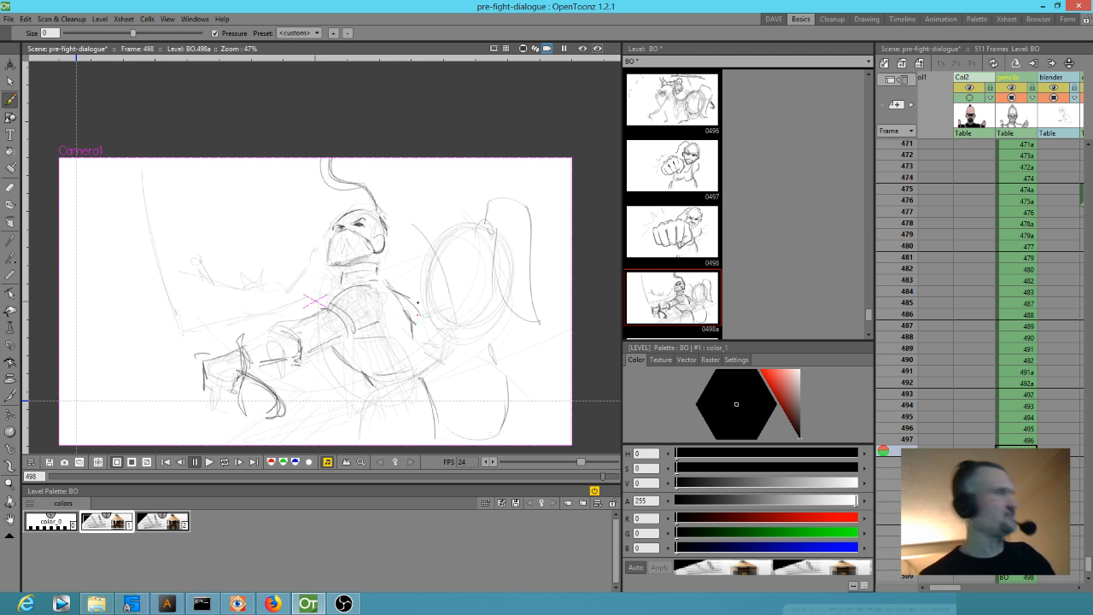
key("a")
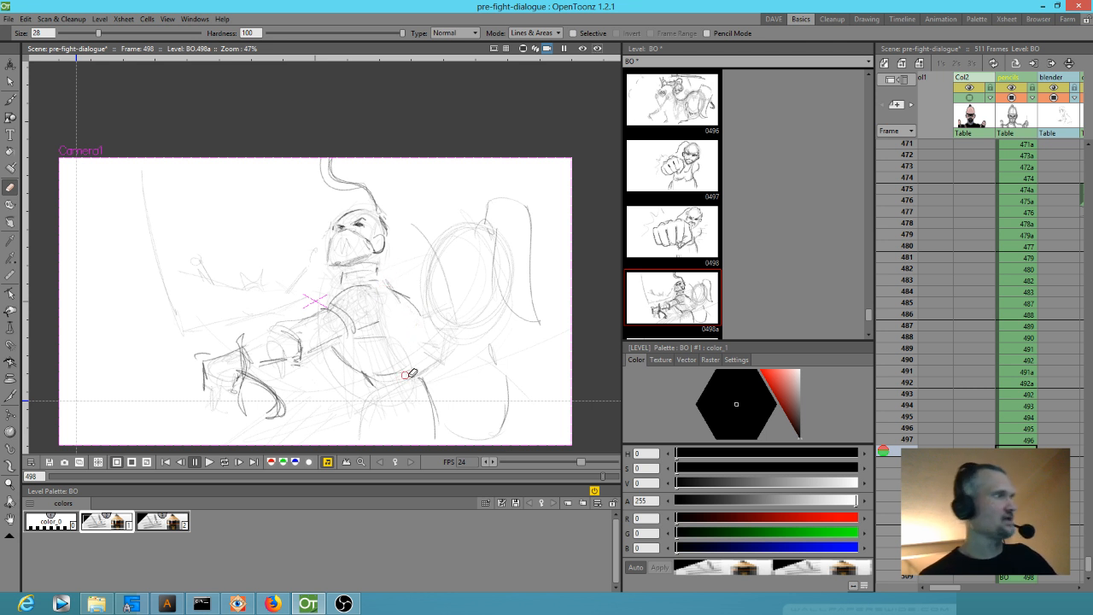
key(".")
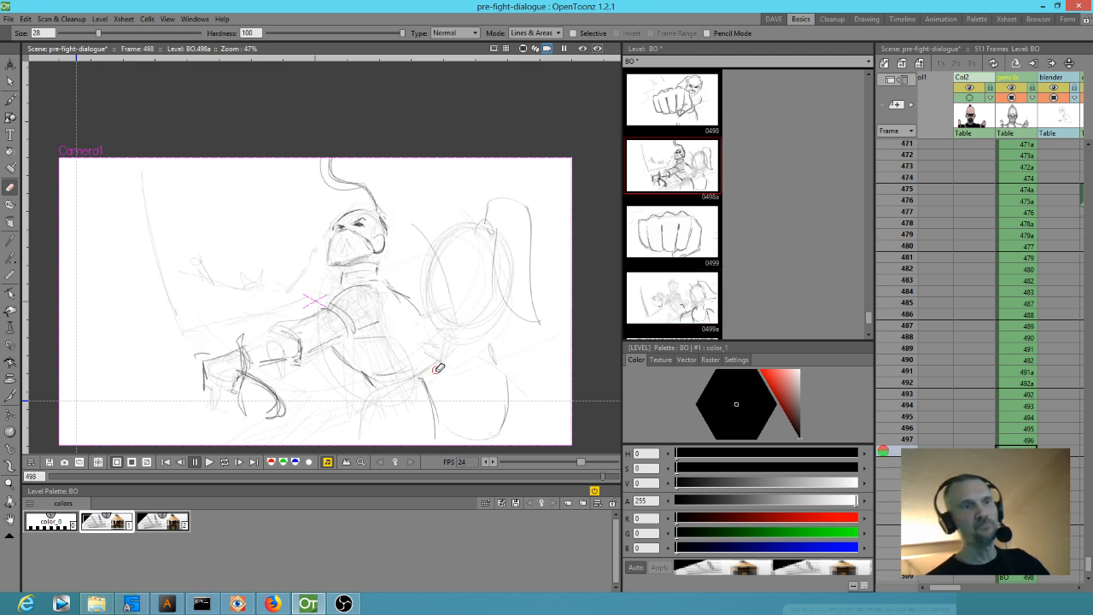
Step: On frame 499, draw the masked character's face outline, brow line and ear, plus the wavy hair strand above the head
key(".")
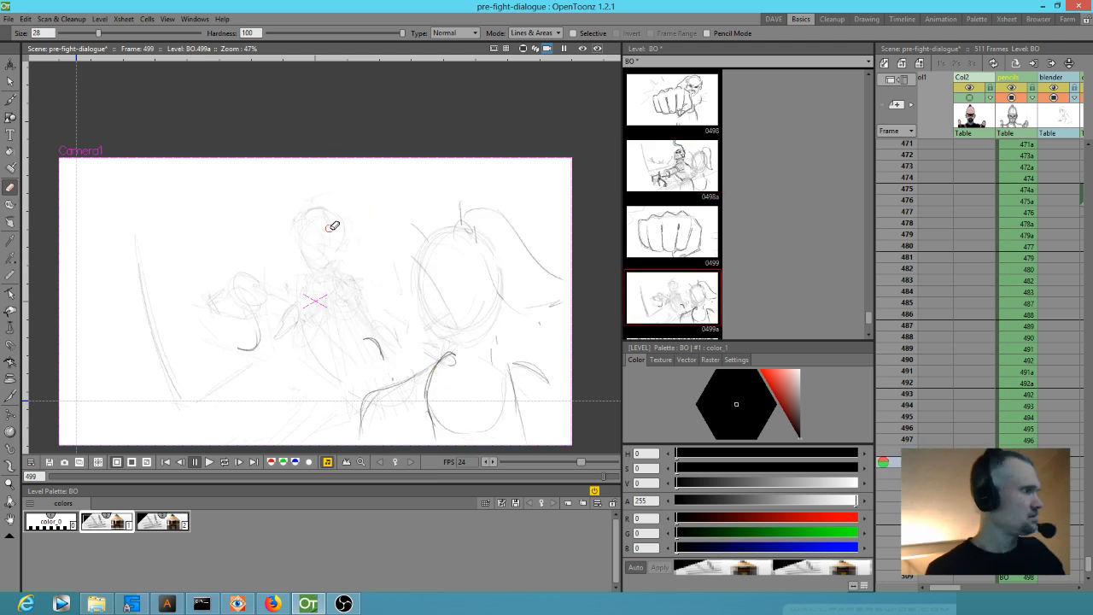
key("b")
mouse_move(295, 256)
left_mouse_down()
mouse_move(316, 275)
mouse_move(333, 261)
mouse_move(340, 239)
mouse_move(332, 241)
mouse_move(343, 245)
left_mouse_up()
key(".")
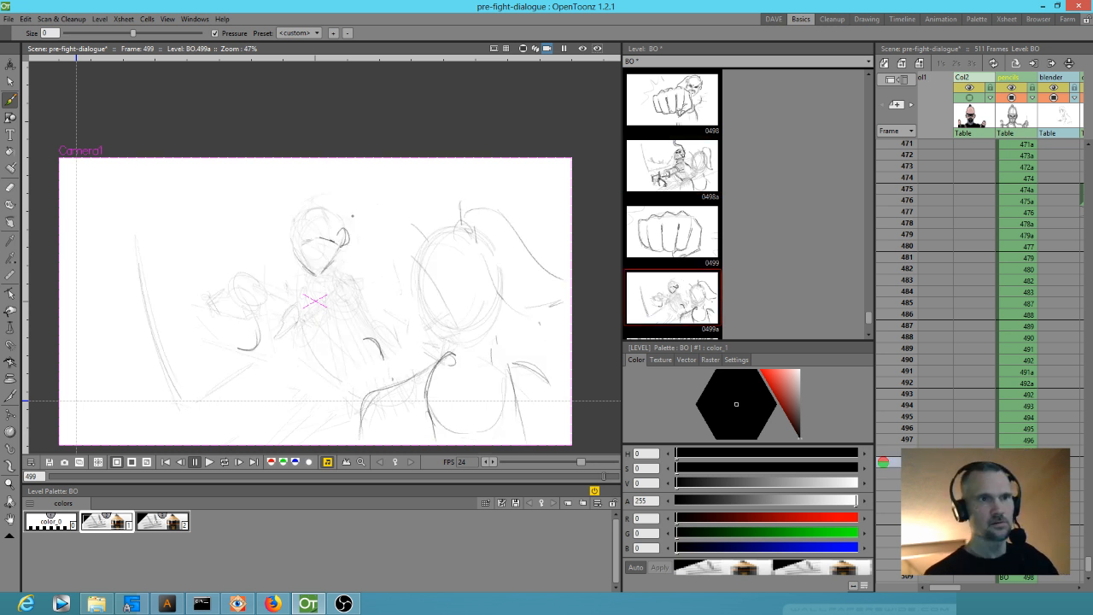
mouse_move(332, 202)
left_mouse_down()
mouse_move(386, 170)
mouse_move(386, 186)
left_mouse_up()
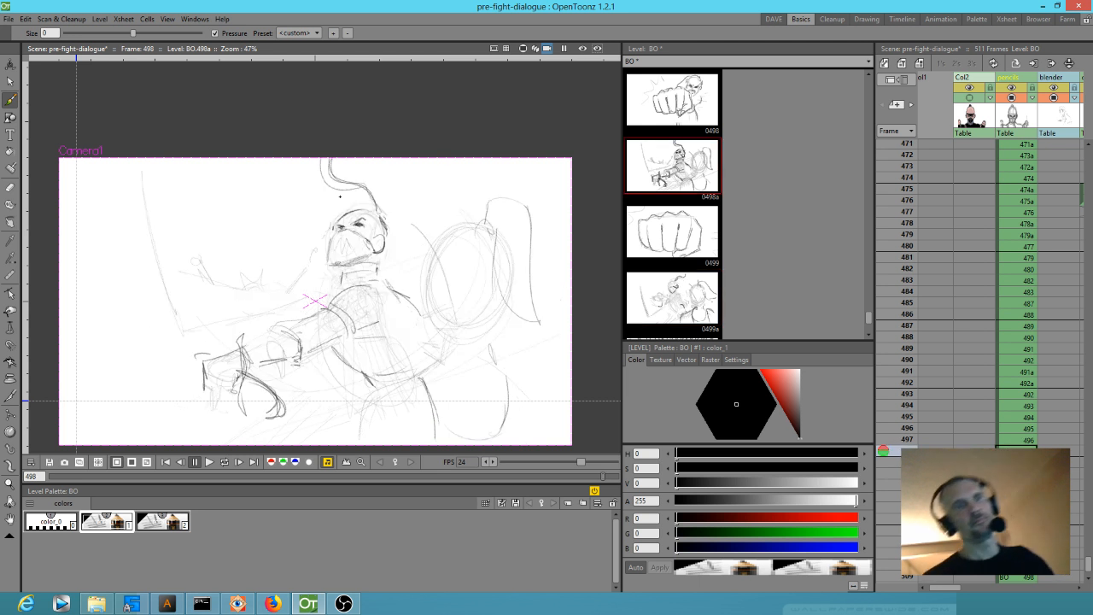
Step: Sketch the masked character's outstretched hand on frame 499 and check the pose against the preceding frames
key(".")
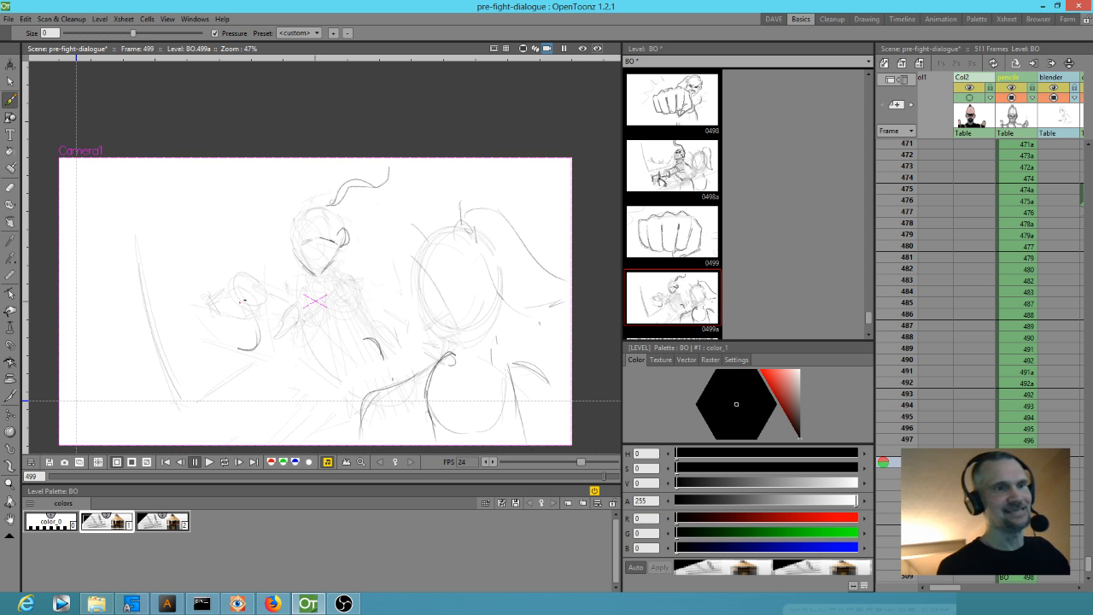
mouse_move(230, 295)
left_mouse_down()
mouse_move(249, 307)
mouse_move(257, 341)
left_mouse_up()
mouse_move(216, 342)
left_mouse_down()
mouse_move(258, 337)
mouse_move(250, 297)
left_mouse_up()
key("comma")
key("comma")
key("period")
key("period")
key("comma")
key("comma")
key("period")
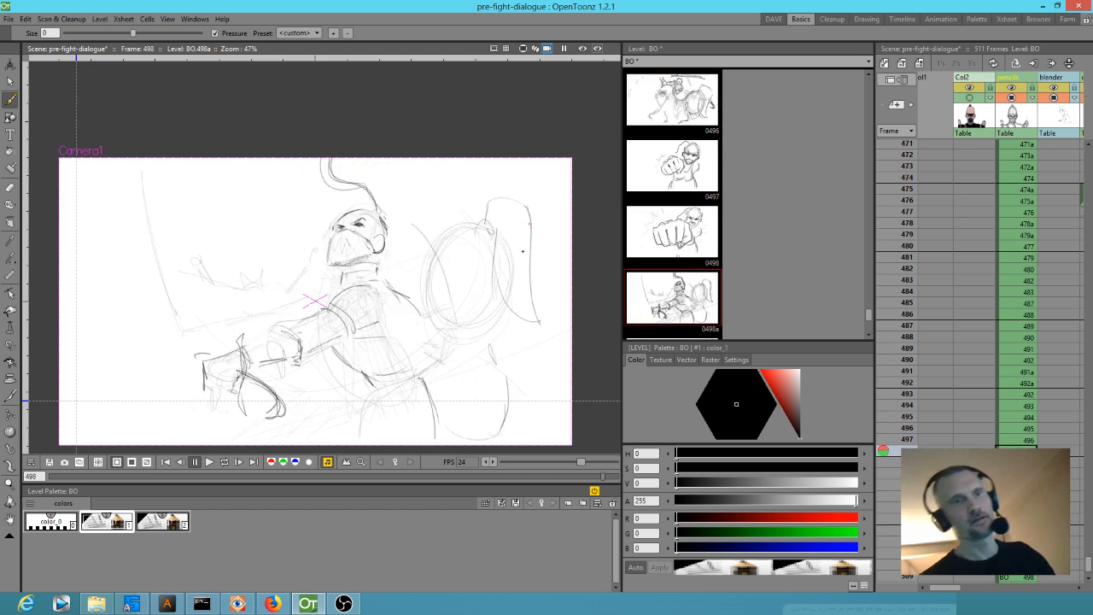
Step: Check frames 496 and 497, then draw the masked character's leg line below the waist on frame 498
key("comma")
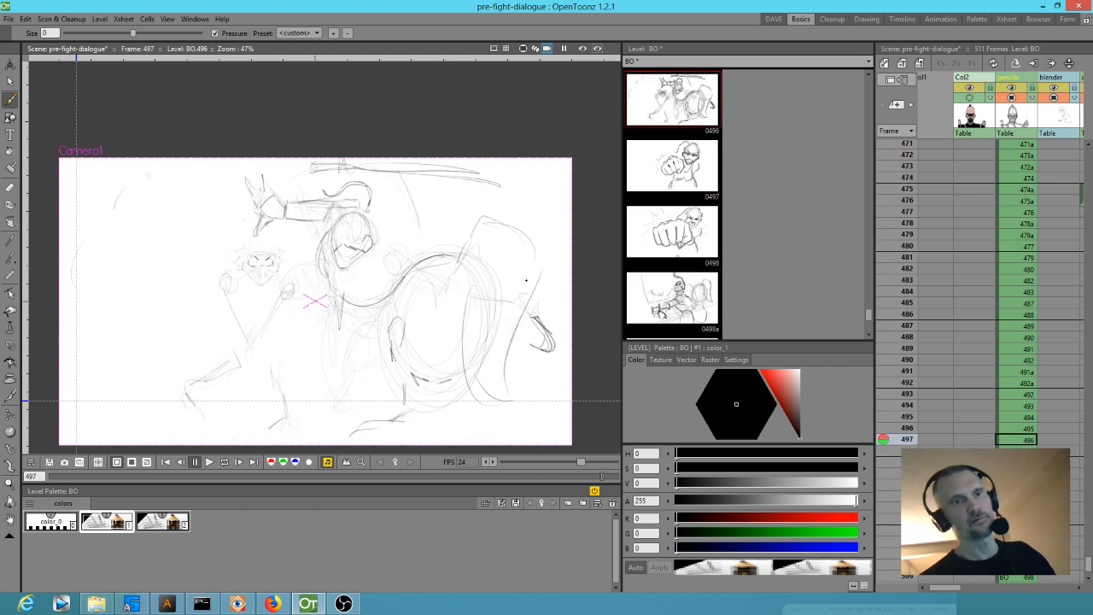
key("comma")
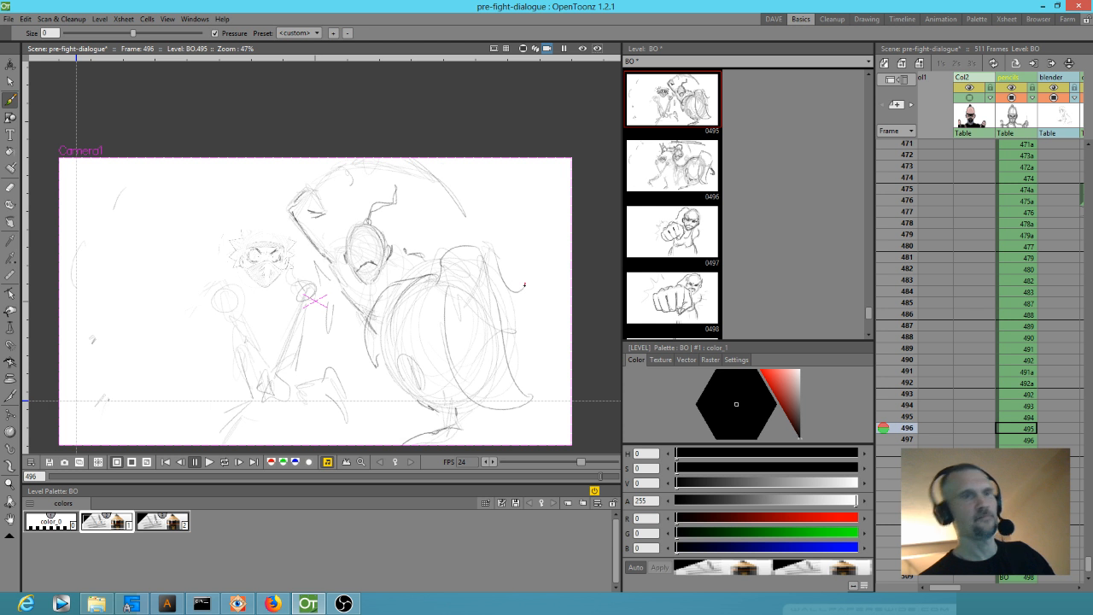
key("period")
key("period")
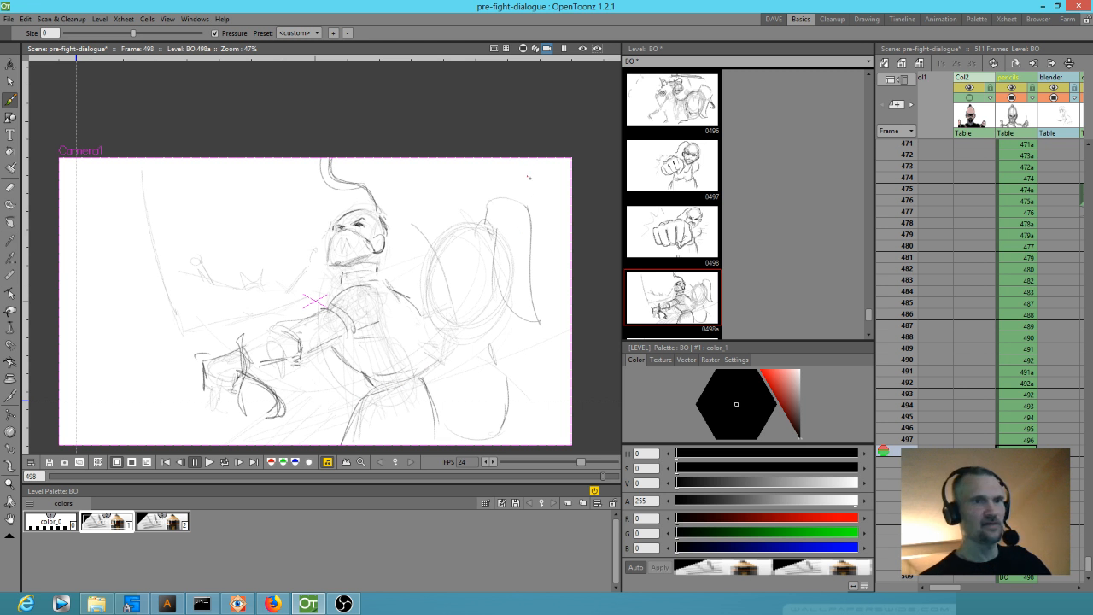
key("s")
mouse_move(525, 200)
left_mouse_down()
mouse_move(464, 200)
mouse_move(423, 261)
mouse_move(425, 328)
mouse_move(410, 369)
mouse_move(334, 414)
mouse_move(378, 461)
mouse_move(536, 456)
mouse_move(534, 201)
left_mouse_up()
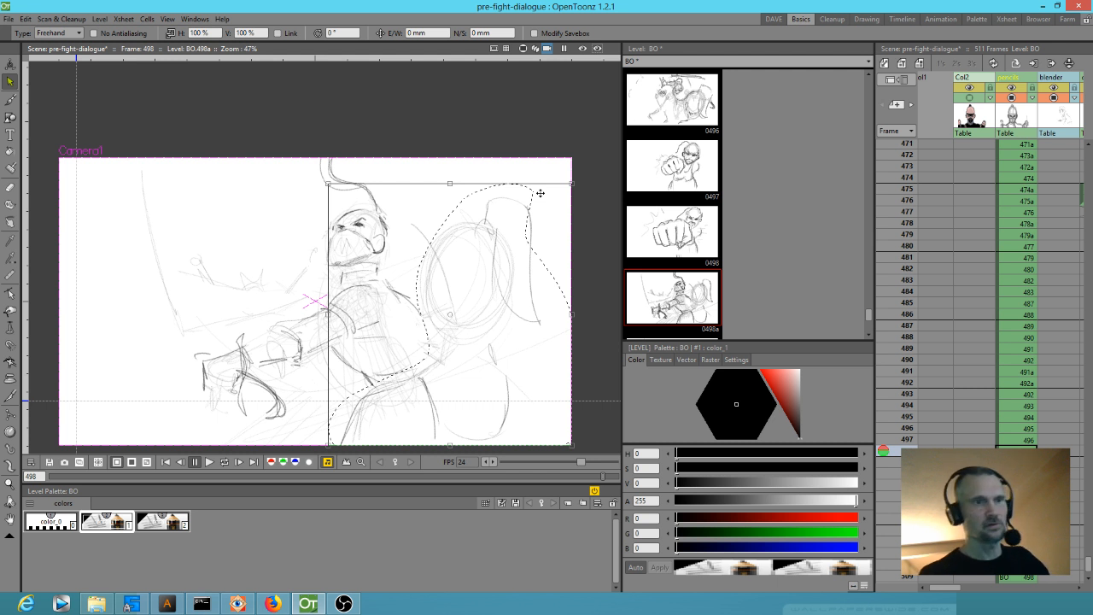
key("Escape")
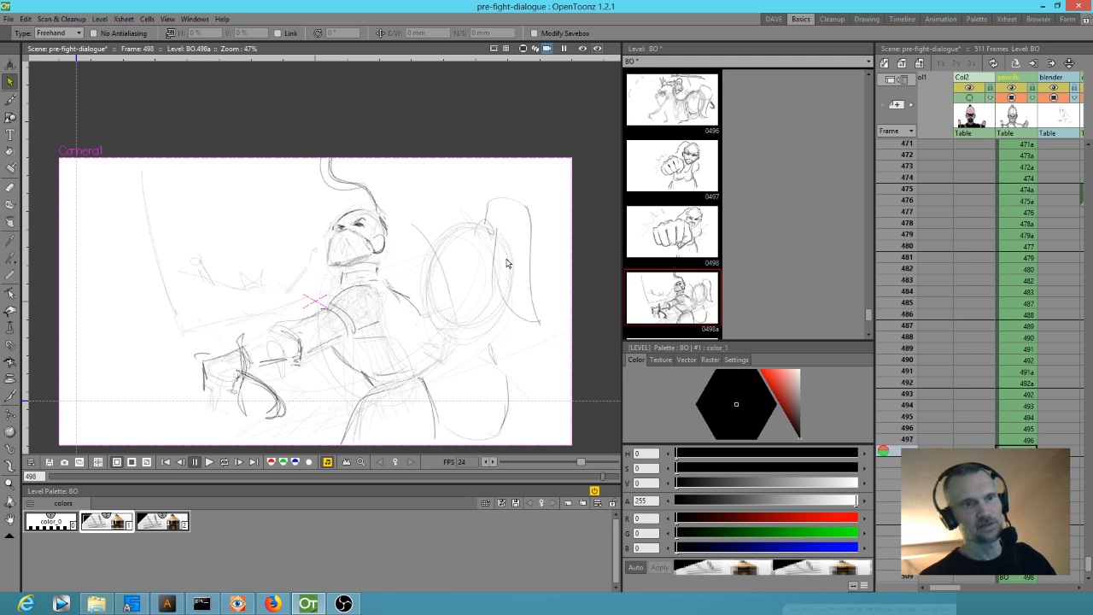
Step: Copy the large foreground head with its ponytail from frame 497 using a freehand selection, and return to frame 498
key("comma")
mouse_move(529, 205)
left_mouse_down()
mouse_move(492, 207)
mouse_move(450, 232)
mouse_move(405, 266)
mouse_move(378, 319)
mouse_move(393, 396)
mouse_move(458, 437)
mouse_move(530, 393)
mouse_move(532, 327)
mouse_move(560, 240)
mouse_move(505, 199)
left_mouse_up()
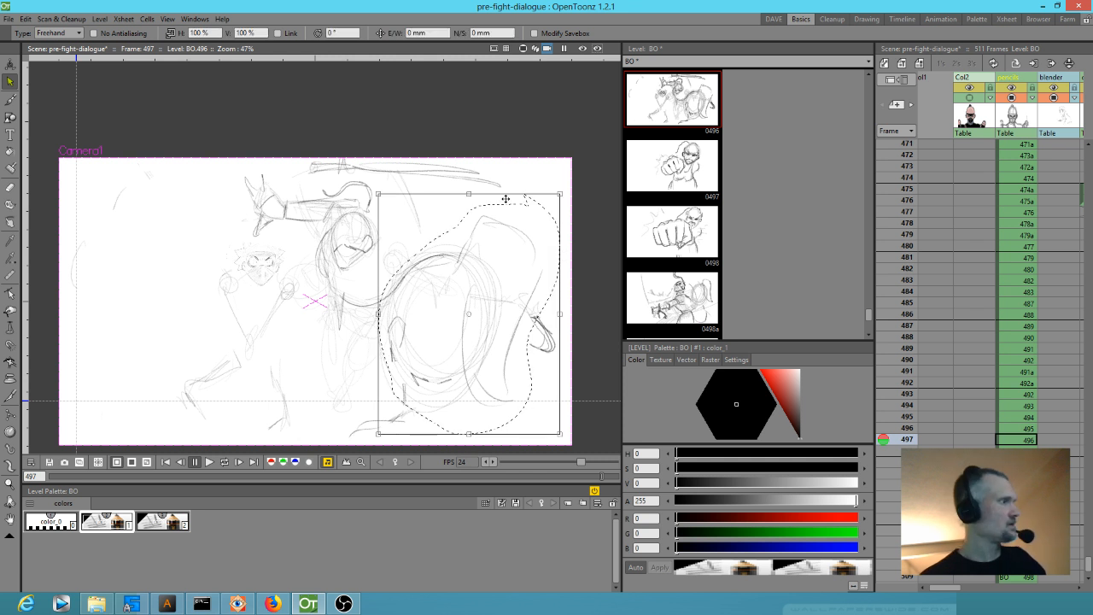
key("period")
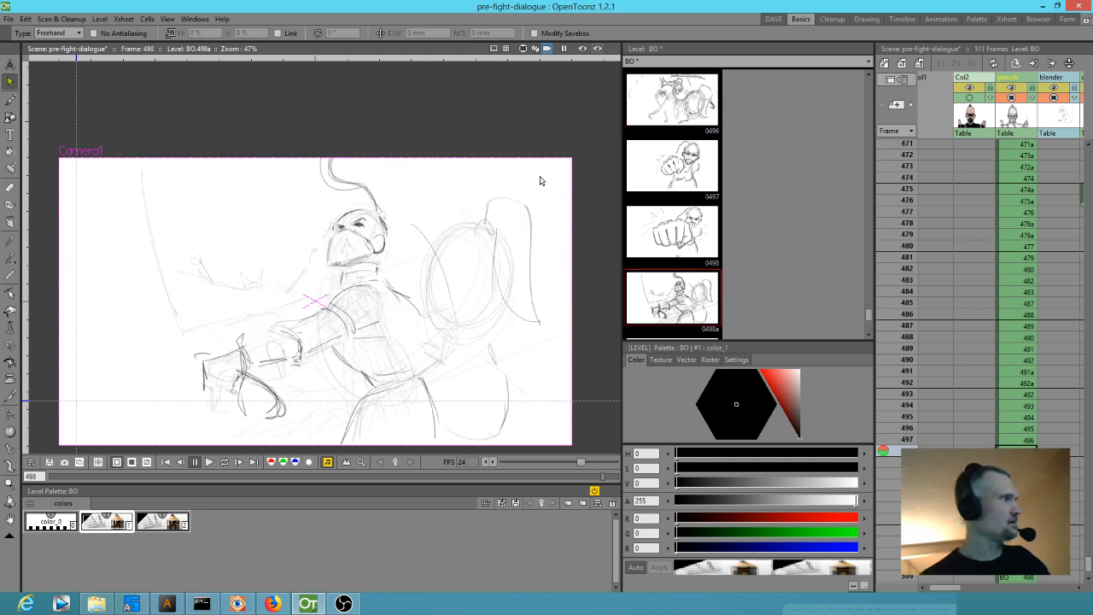
Step: Erase the foreground head and ponytail on frame 498 with the eraser at size 87
key("a")
left_click_drag(99, 33, 180, 32)
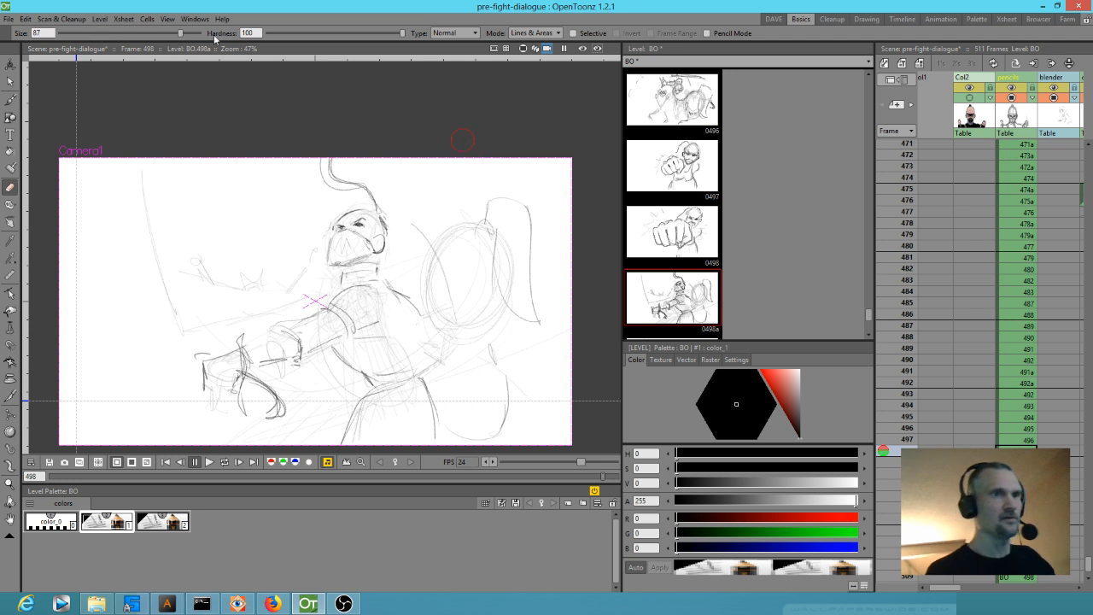
mouse_move(529, 244)
left_mouse_down()
mouse_move(491, 254)
mouse_move(472, 218)
mouse_move(460, 242)
mouse_move(504, 256)
mouse_move(526, 337)
mouse_move(457, 346)
mouse_move(508, 307)
mouse_move(449, 354)
mouse_move(499, 329)
left_mouse_up()
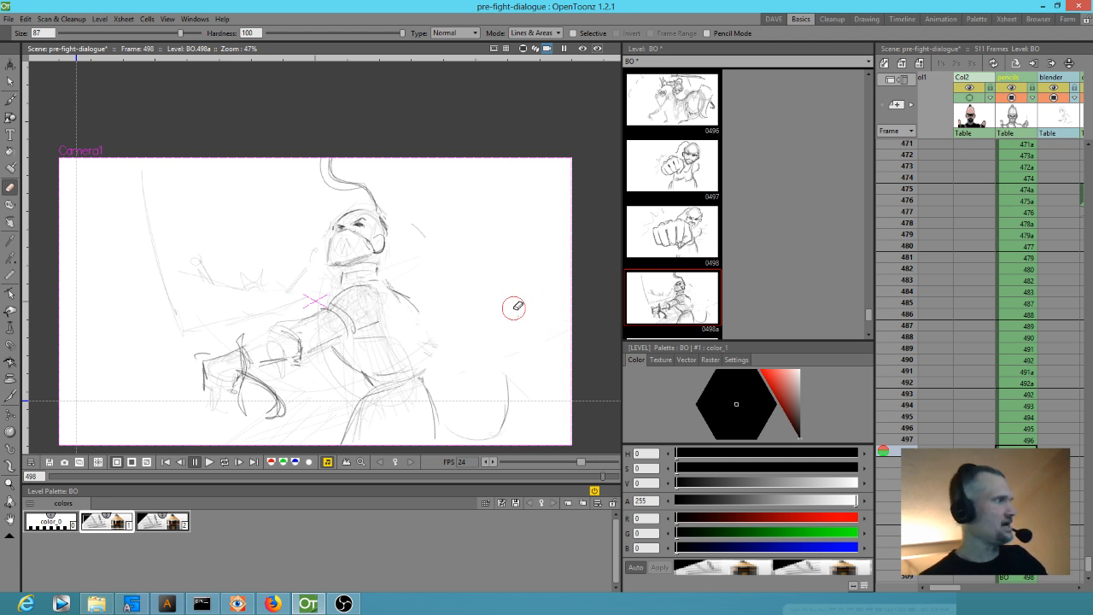
Step: Paste the copied head on frame 498, offset it about 100 mm E/W and 67 mm N/S, rotate it about -7.31°, and distort its lower corners
key("s")
key("ctrl+v")
left_click_drag(487, 319, 527, 276)
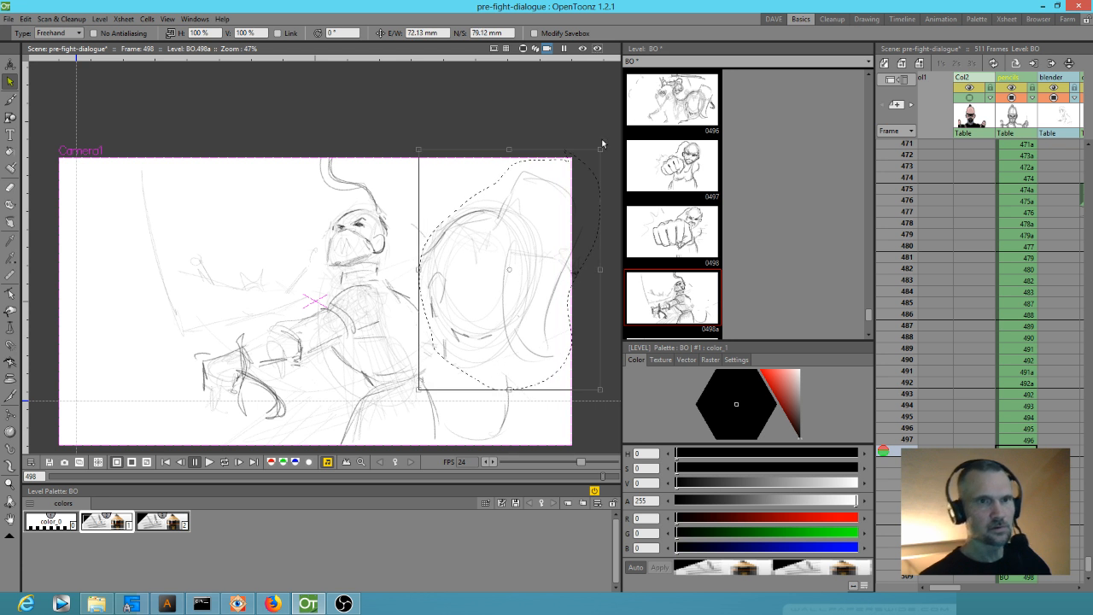
left_click_drag(605, 144, 622, 159)
mouse_move(487, 316)
left_mouse_down()
mouse_move(501, 336)
mouse_move(500, 323)
left_mouse_up()
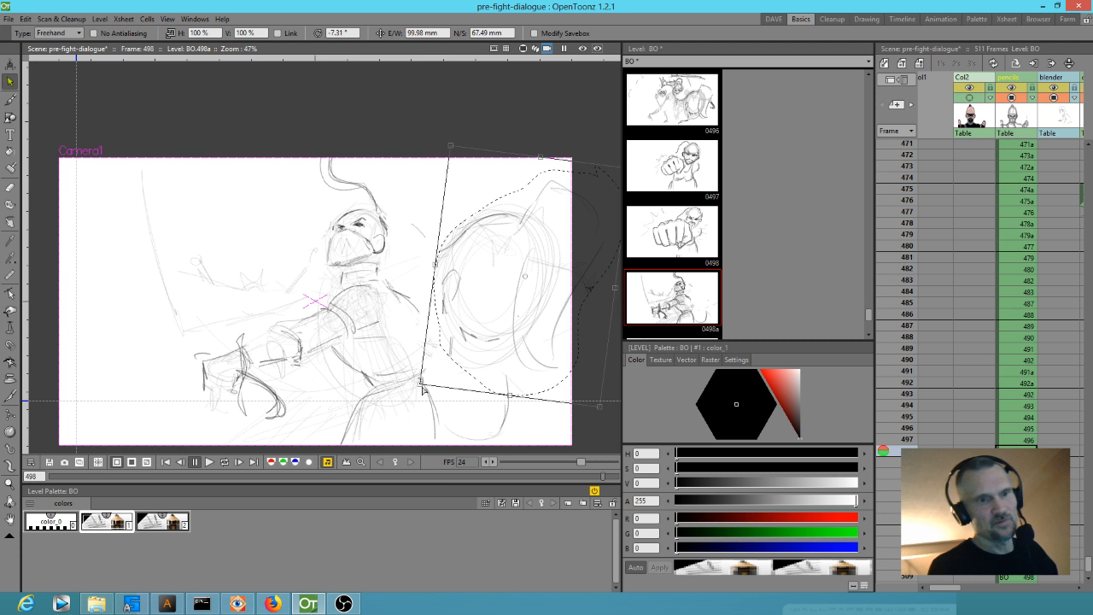
left_click_drag(420, 382, 413, 384)
left_click_drag(600, 410, 578, 415)
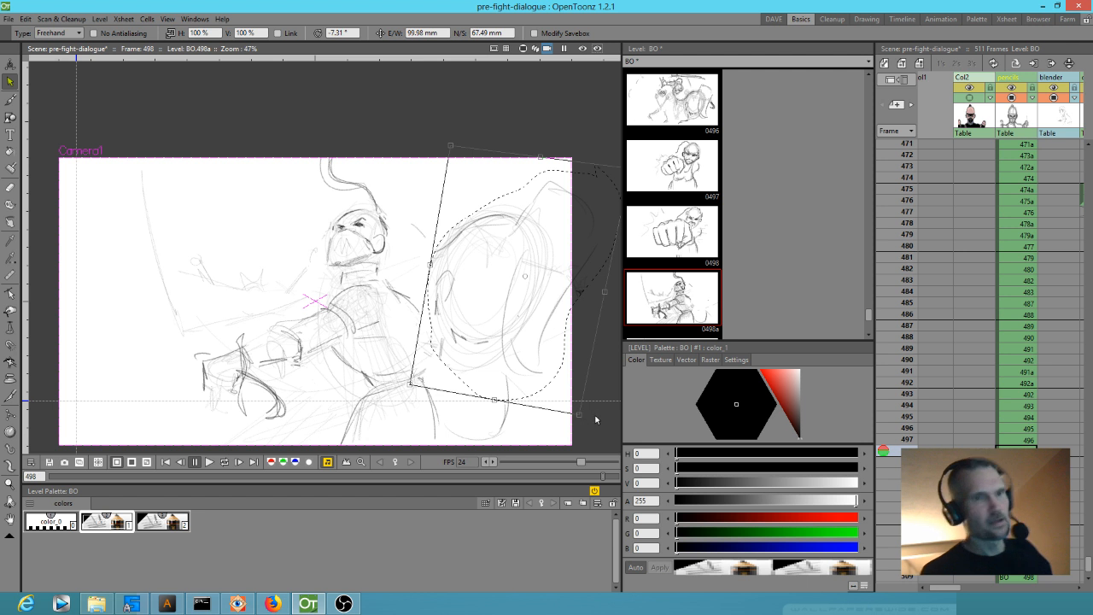
Step: Flip through frames 495 to 499 to examine how the foreground head moves and scales between the drawings
key("Up")
key("Down")
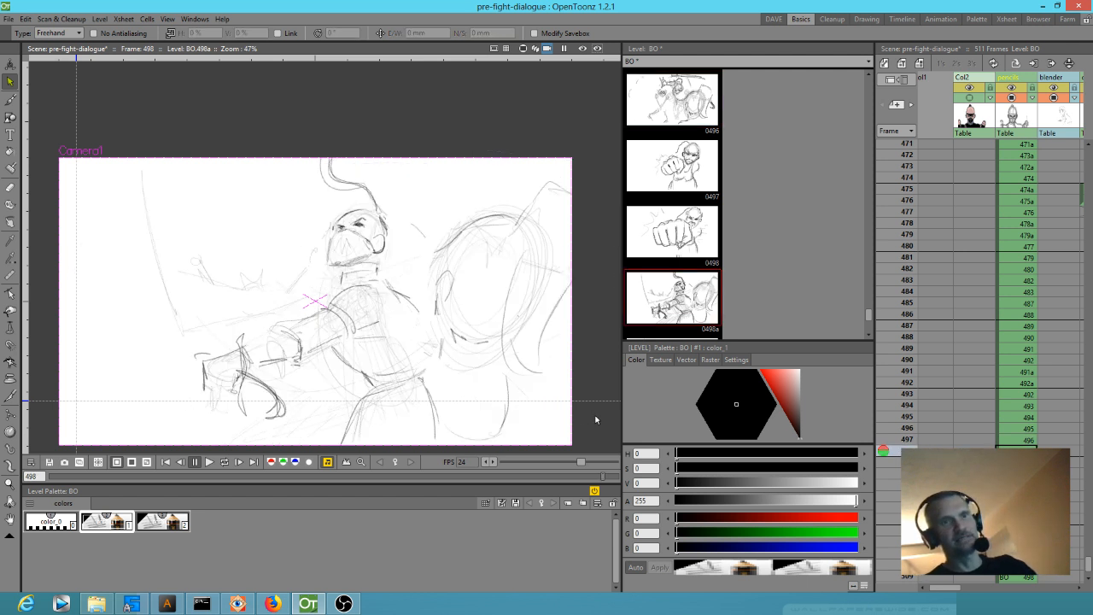
key("Down")
key("Up")
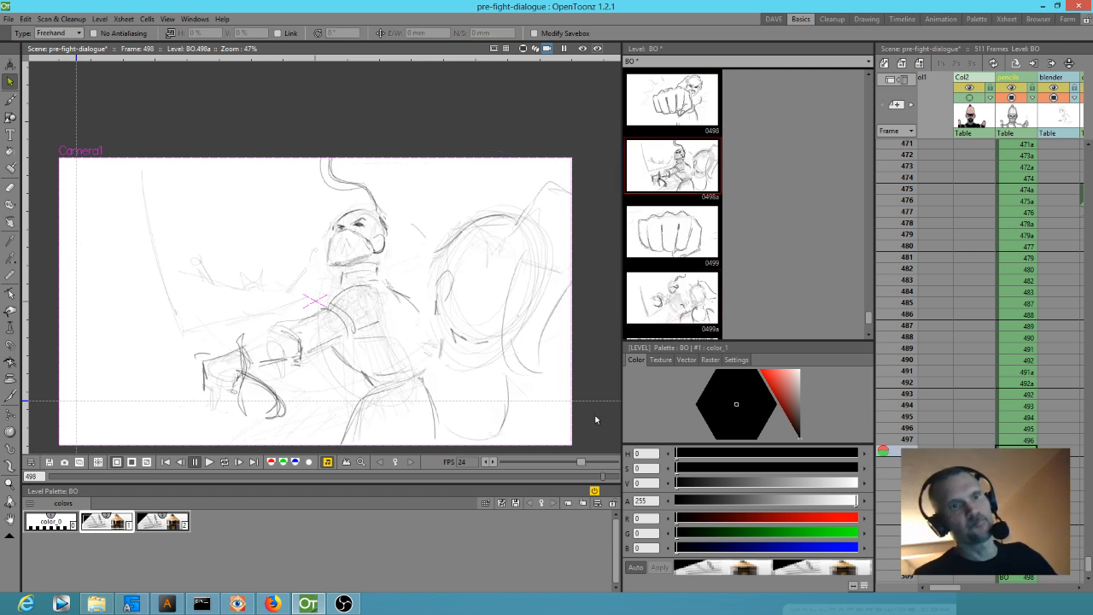
key("Down")
key("Up")
key("Down")
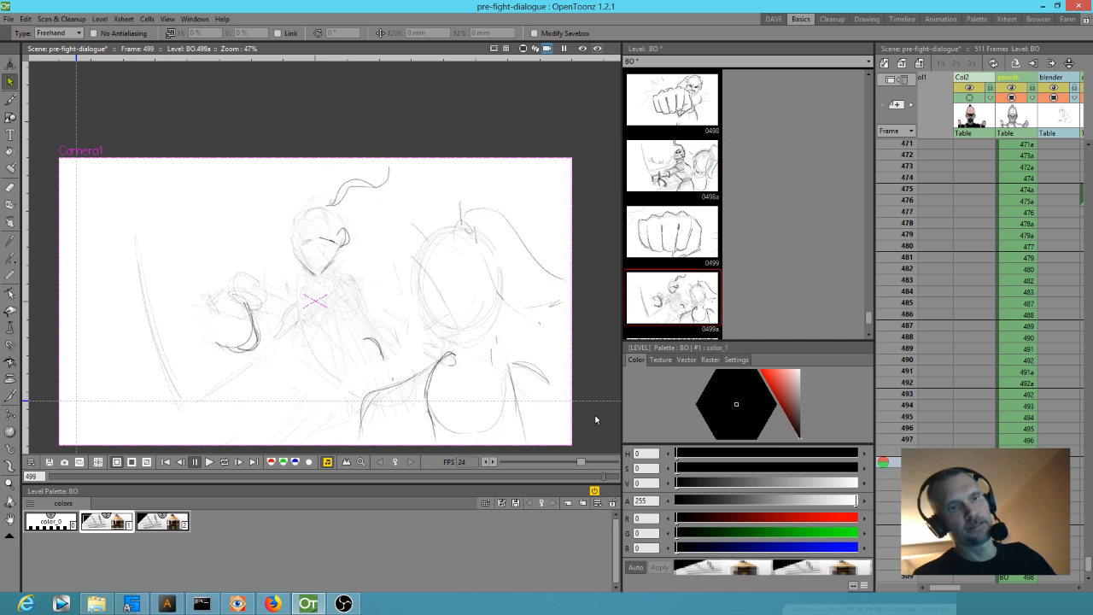
key("Up")
key("Up")
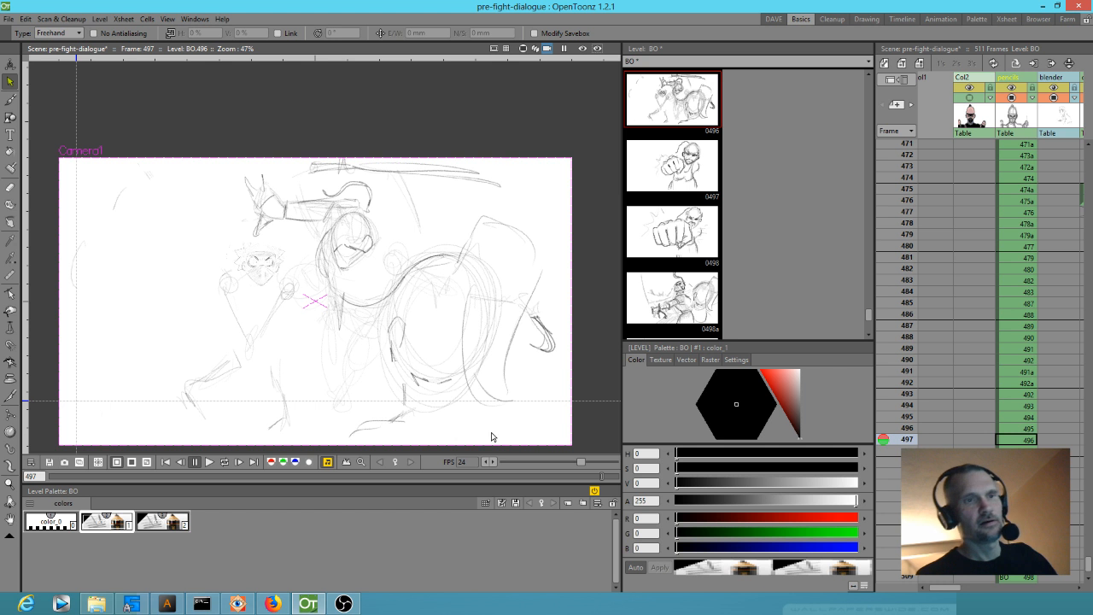
key("Up")
key("Up")
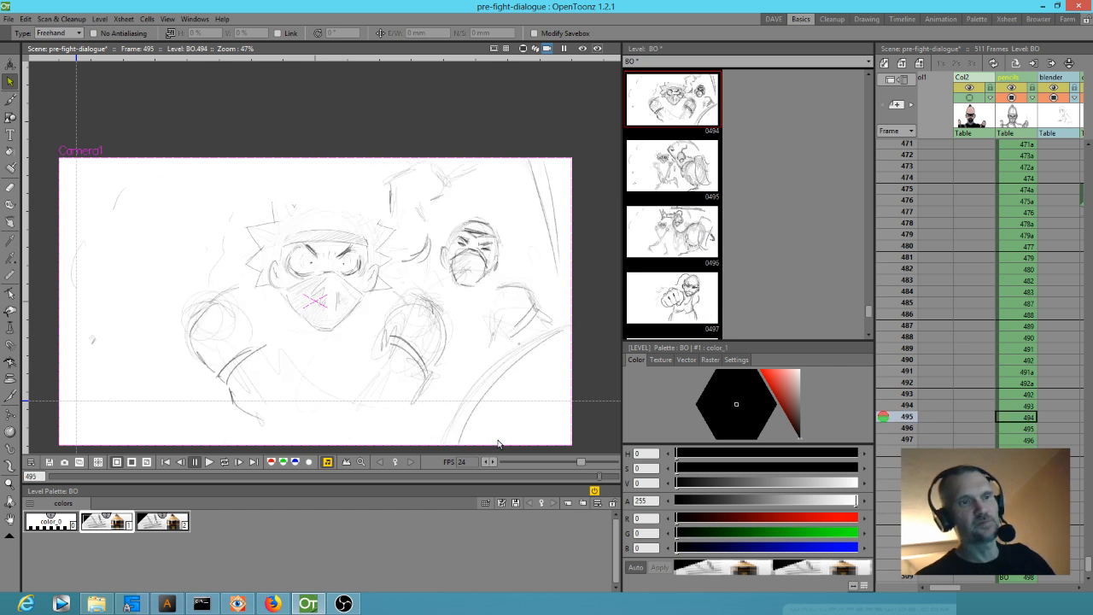
Step: Move the foreground head on frame 496 about 67 mm E/W and 39 mm N/S, and compare it with frames 497 and 498
key("Down")
mouse_move(512, 240)
left_mouse_down()
mouse_move(486, 231)
mouse_move(367, 298)
mouse_move(371, 417)
mouse_move(383, 448)
mouse_move(460, 455)
mouse_move(560, 423)
mouse_move(560, 289)
mouse_move(505, 249)
left_mouse_up()
left_click_drag(486, 359, 517, 339)
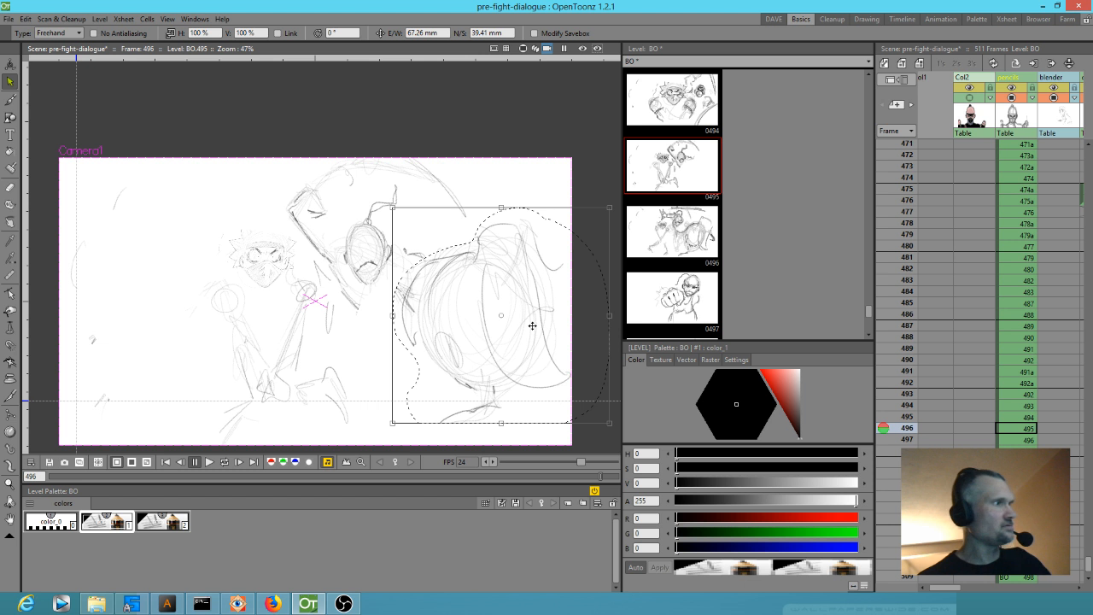
key("period")
key("period")
key("comma")
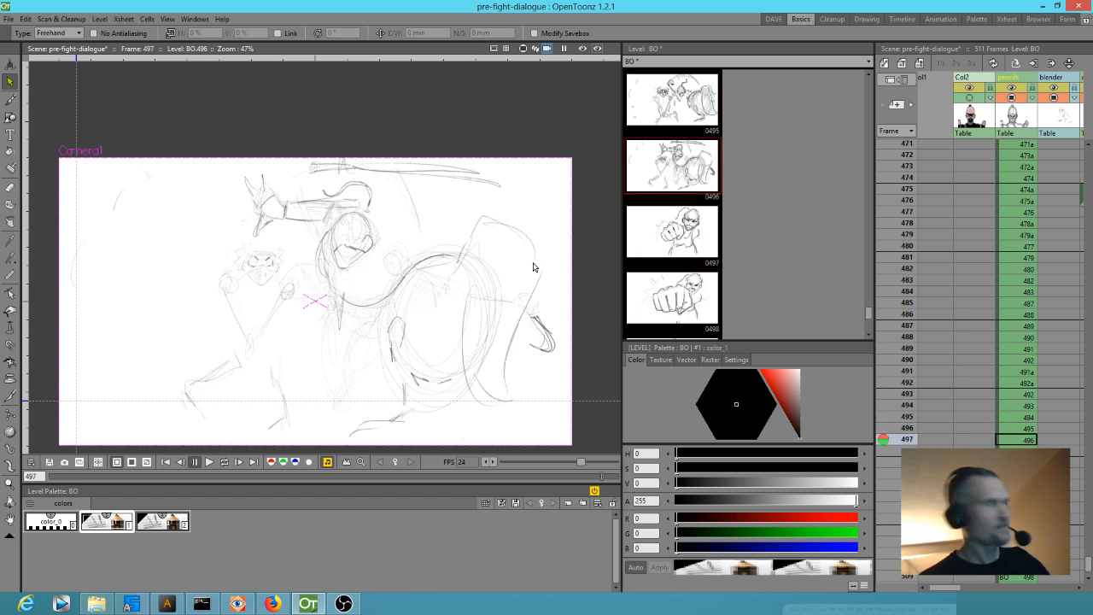
key("period")
key("comma")
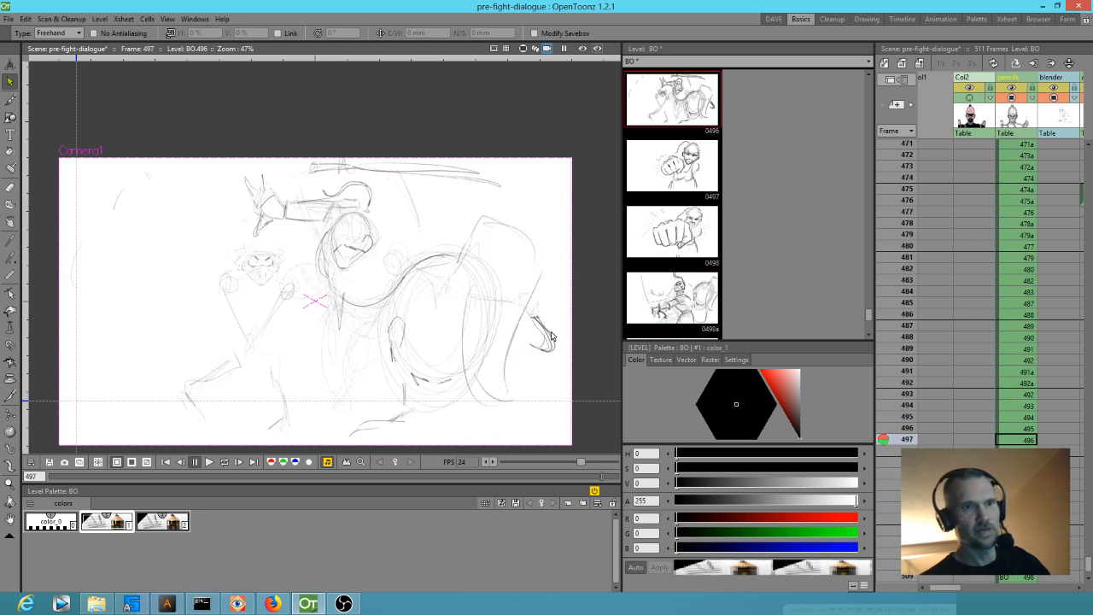
Step: Move the foreground head on frame 497 about 68 mm E/W and 34 mm N/S, and check it against the following frames
mouse_move(534, 225)
left_mouse_down()
mouse_move(472, 219)
mouse_move(398, 280)
mouse_move(375, 333)
mouse_move(370, 396)
mouse_move(345, 435)
mouse_move(491, 435)
mouse_move(542, 395)
mouse_move(520, 343)
mouse_move(553, 252)
left_mouse_up()
left_click_drag(459, 389, 497, 370)
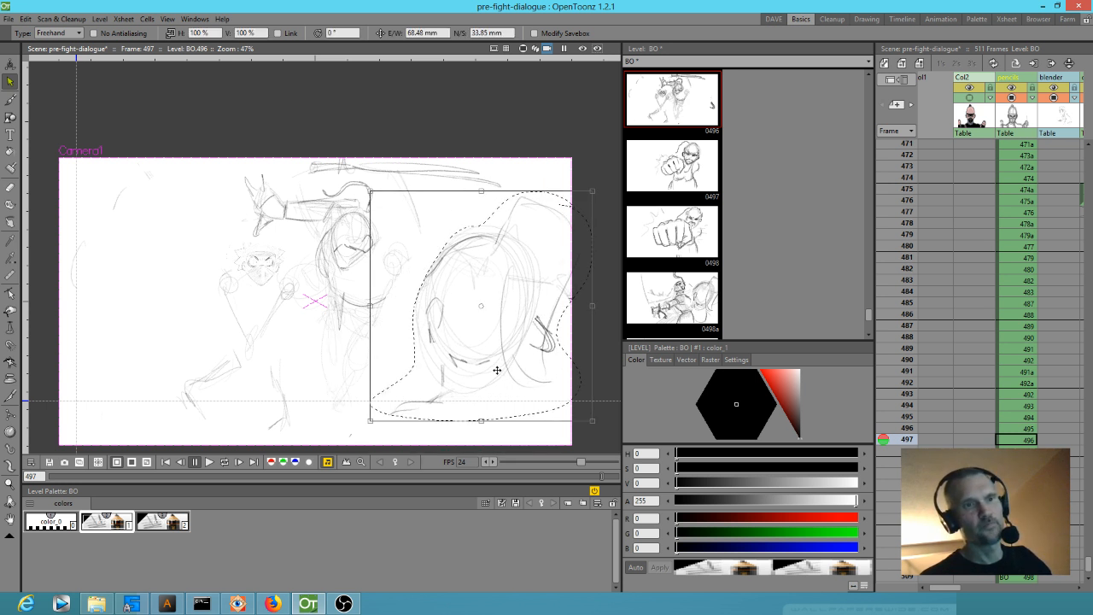
key(".")
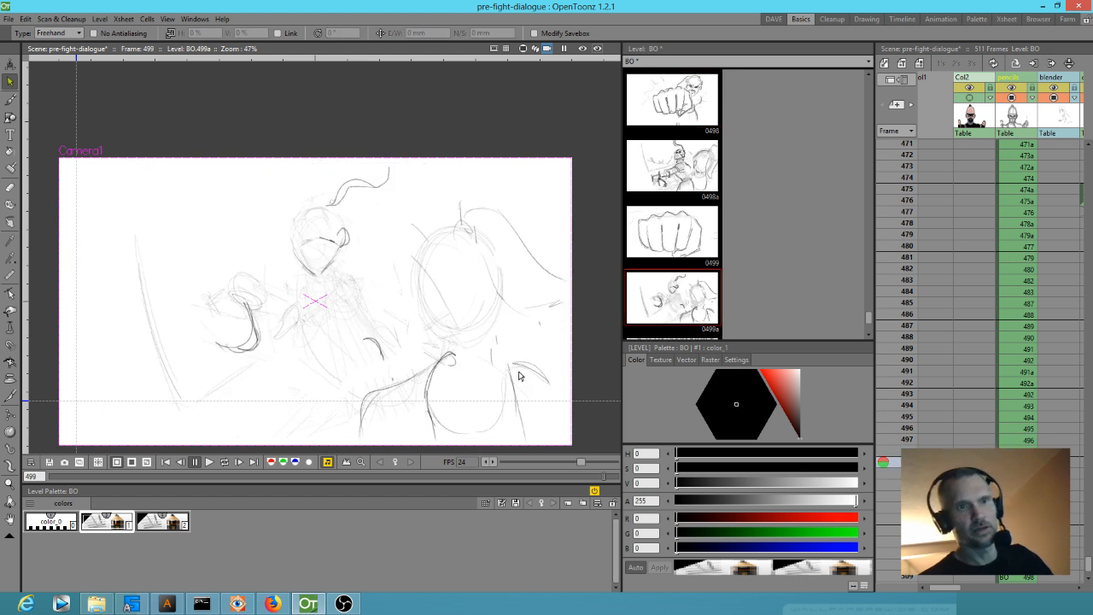
key(".")
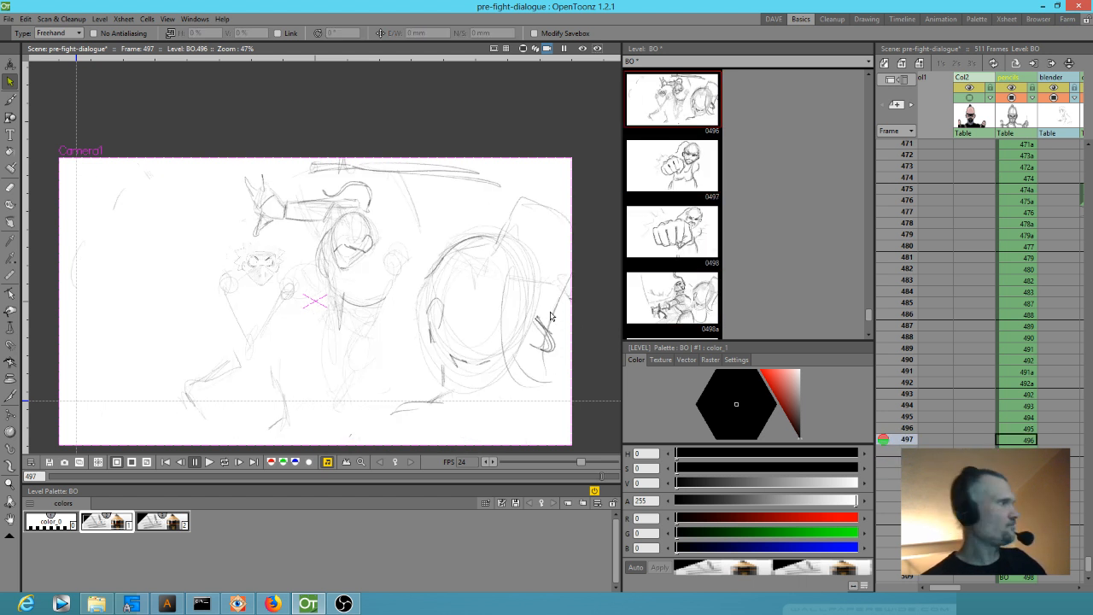
Step: Erase the dark leftover strokes beside the foreground head's ponytail on frame 497 and redraw the ponytail's outer edge
key("a")
mouse_move(545, 313)
left_mouse_down()
mouse_move(538, 350)
mouse_move(554, 340)
left_mouse_up()
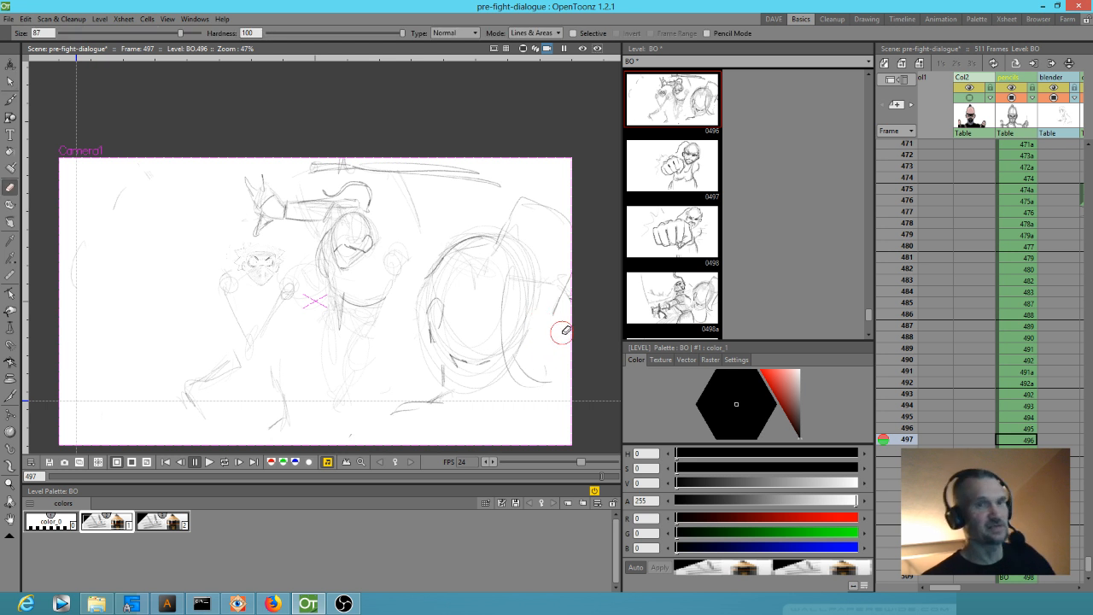
key("b")
left_click_drag(548, 315, 544, 375)
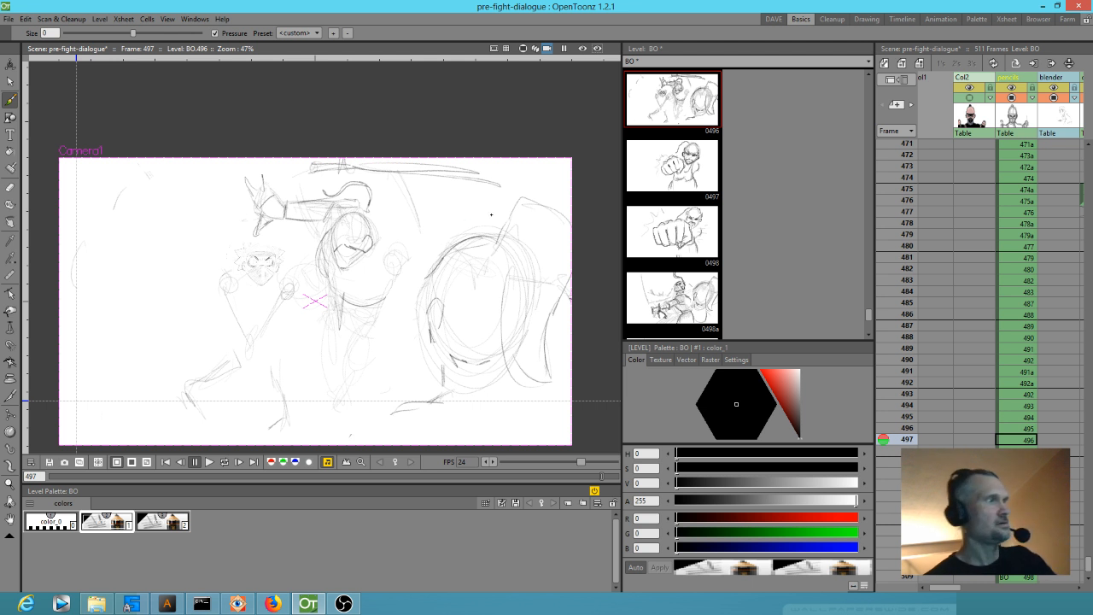
Step: Compare frame 497 with its neighbouring frames and draw a small curved stroke above the foreground head
key("comma")
key("period")
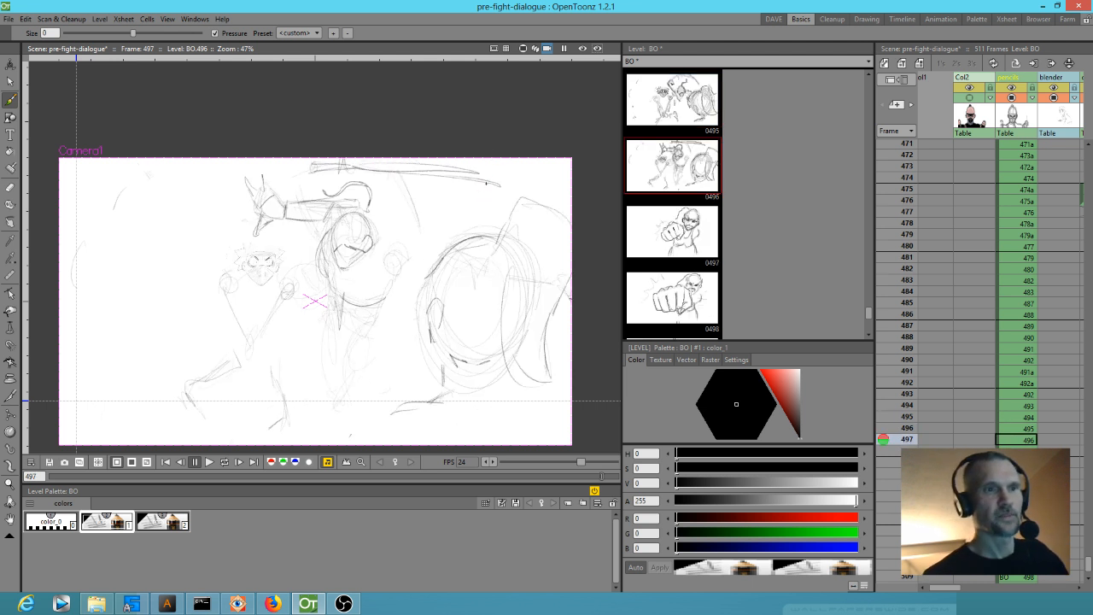
key("period")
key("comma")
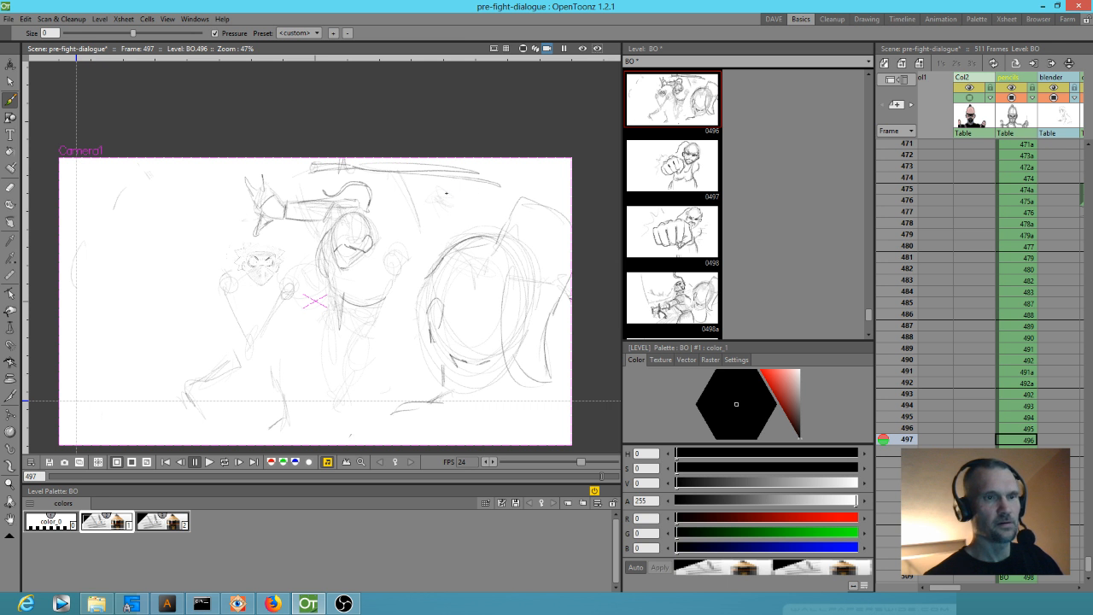
left_click_drag(461, 203, 482, 196)
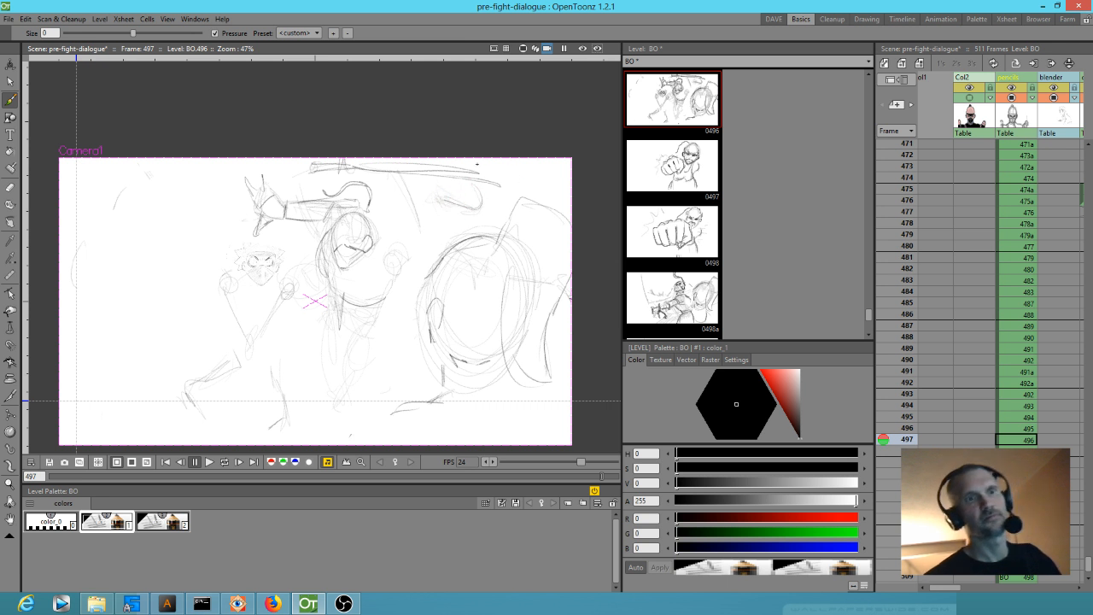
Step: Check frames 495 and 496, then sketch an additional figure's oval shape and body lines behind the foreground head on frame 497
key("comma")
key("comma")
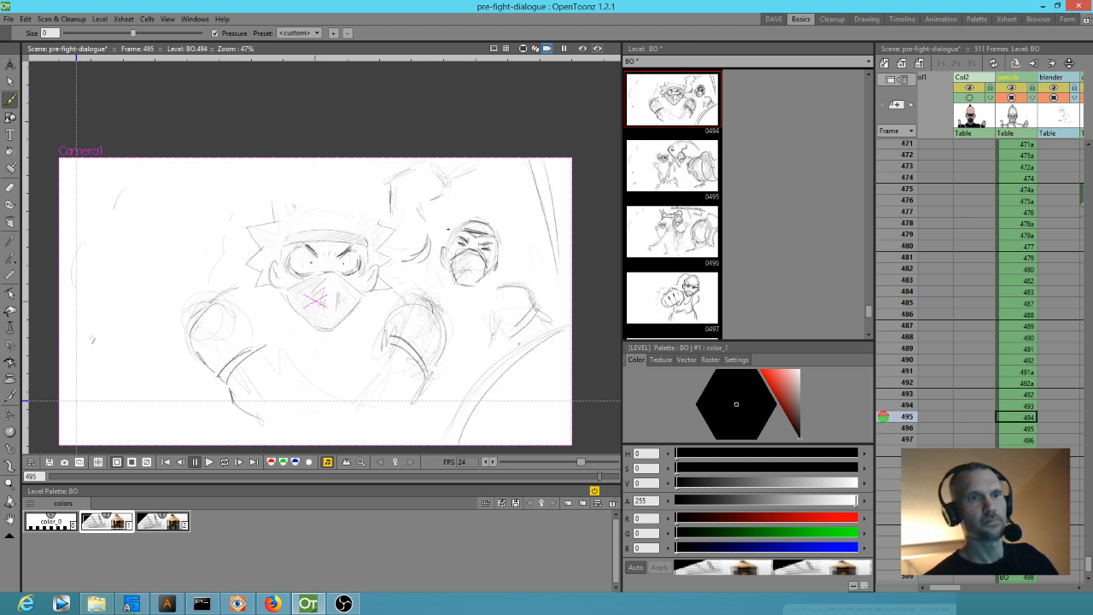
key("period")
key("period")
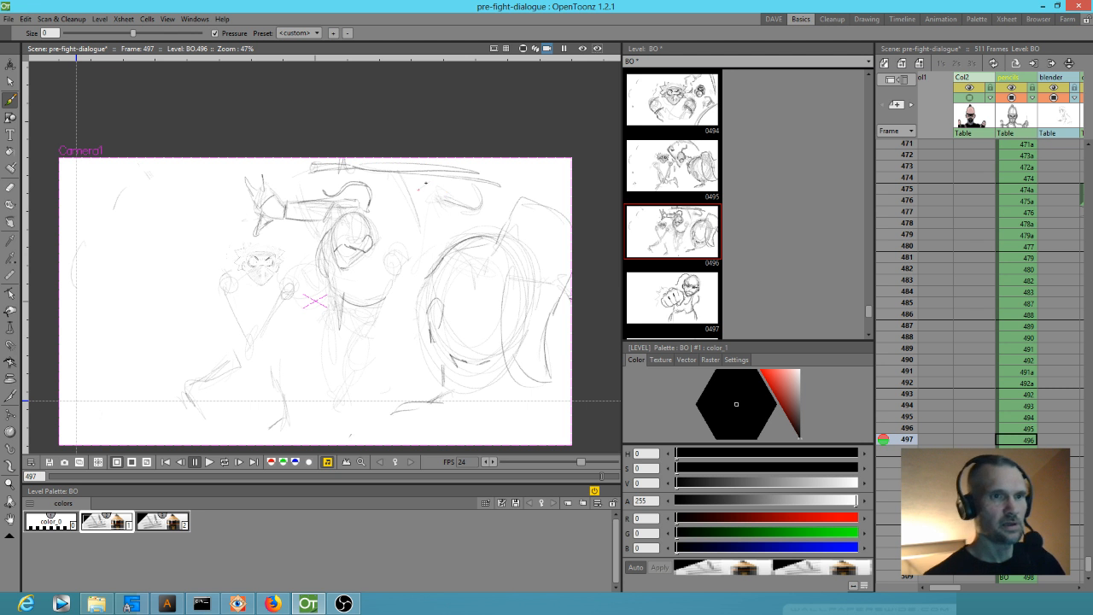
mouse_move(433, 207)
left_mouse_down()
mouse_move(444, 205)
mouse_move(452, 242)
left_mouse_up()
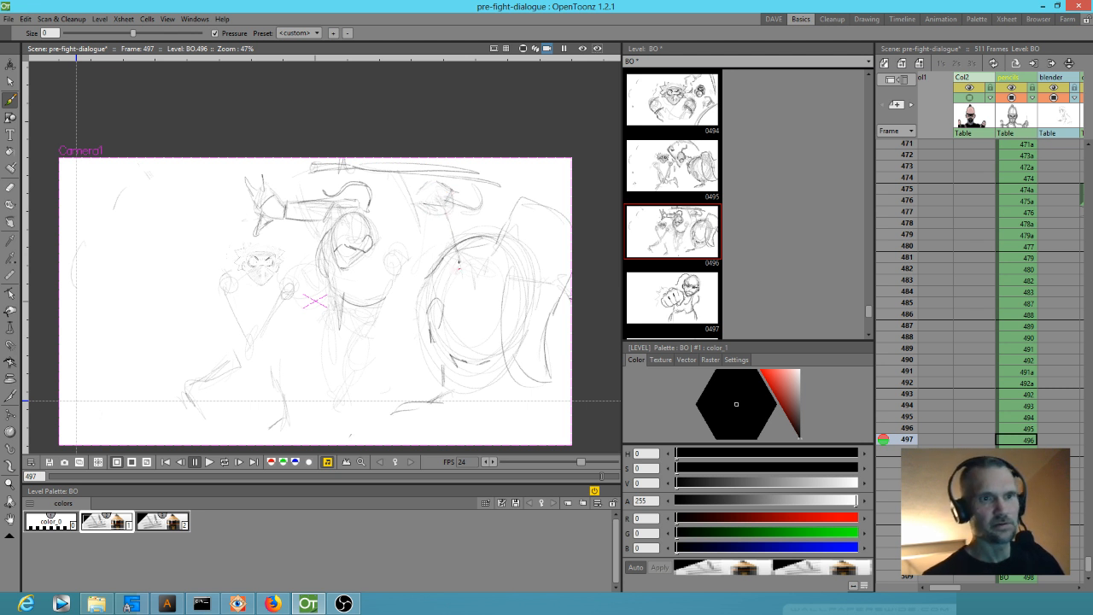
left_click_drag(403, 274, 438, 268)
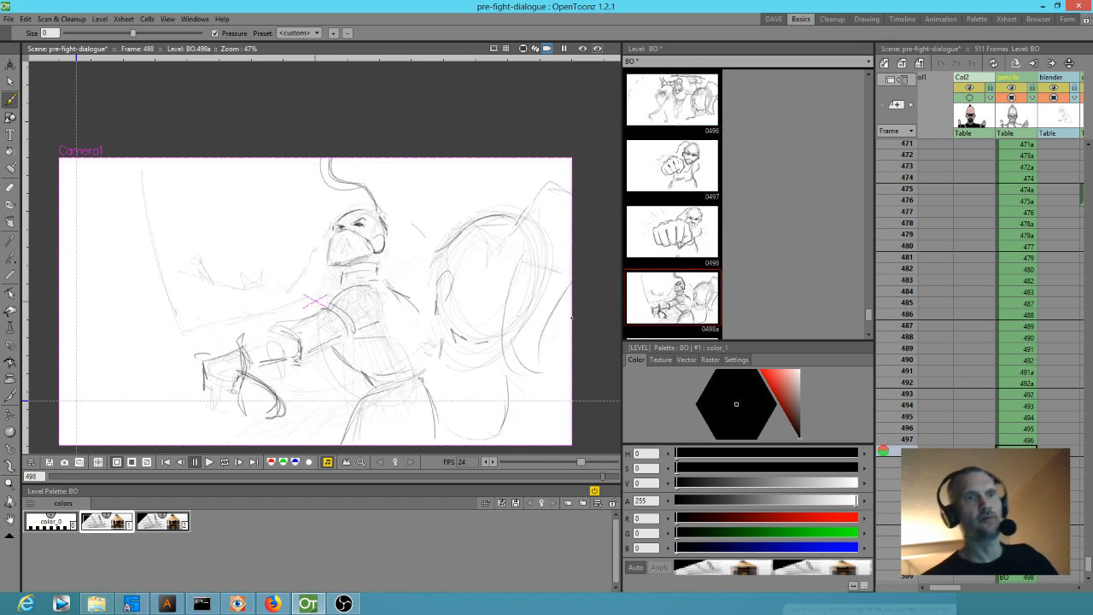
mouse_move(451, 200)
left_mouse_down()
mouse_move(479, 216)
mouse_move(490, 207)
mouse_move(467, 215)
left_mouse_up()
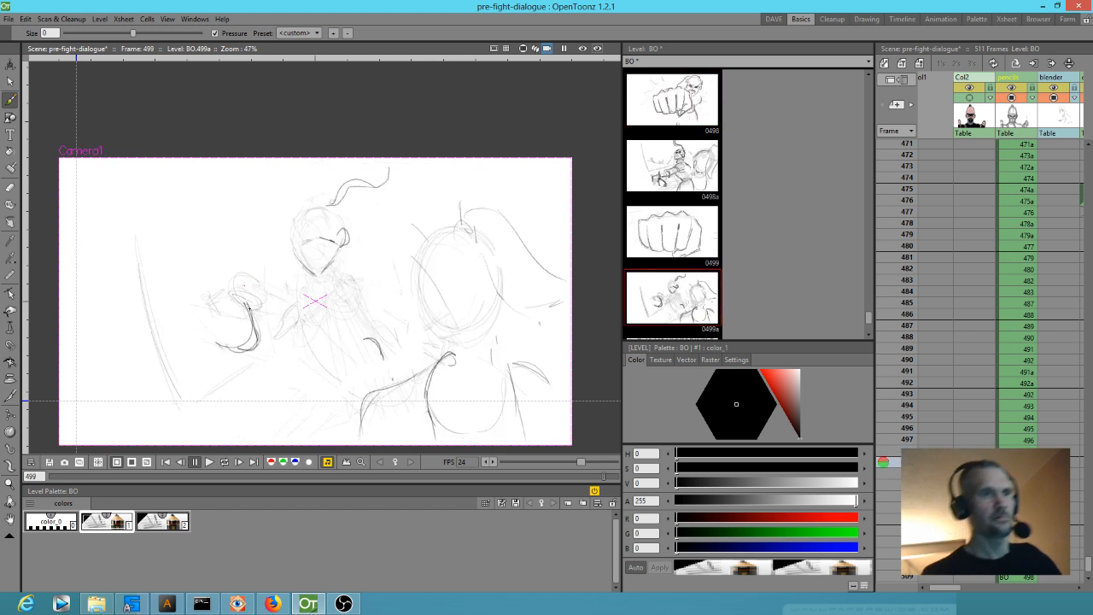
Step: Paste a copy of the BO 498 drawing into frame 508 of the pencils column
key("a")
left_click(1020, 578)
left_click(1020, 567)
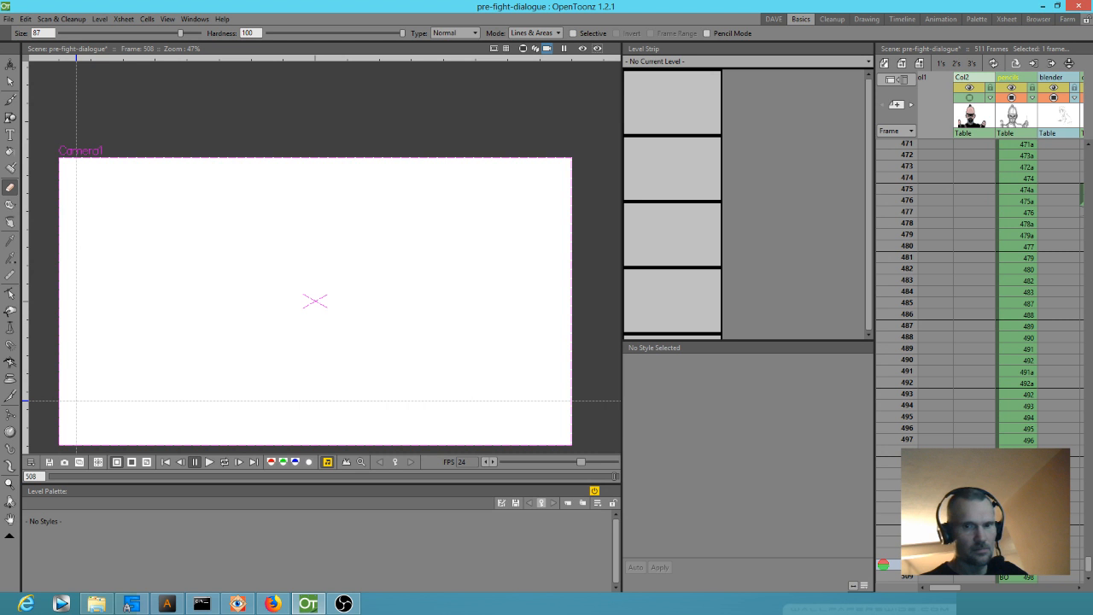
key("ctrl+v")
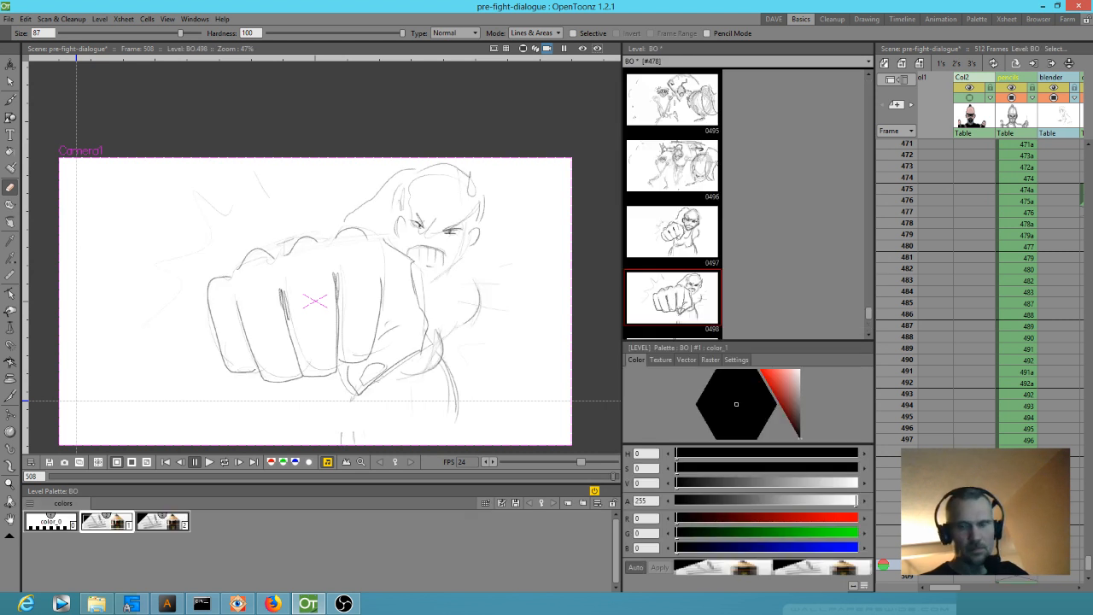
Step: Review frames 508 to 512 of the pencils column and remove the copied drawing from frame 508
scroll(982, 342, "down", 3)
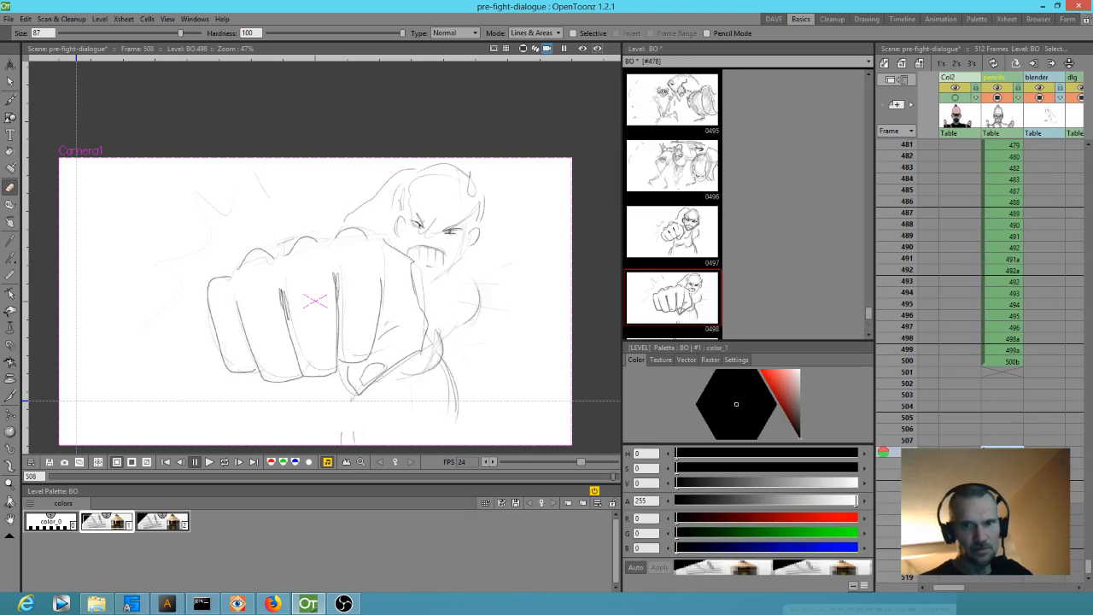
key("Delete")
key("ctrl+z")
key("Down")
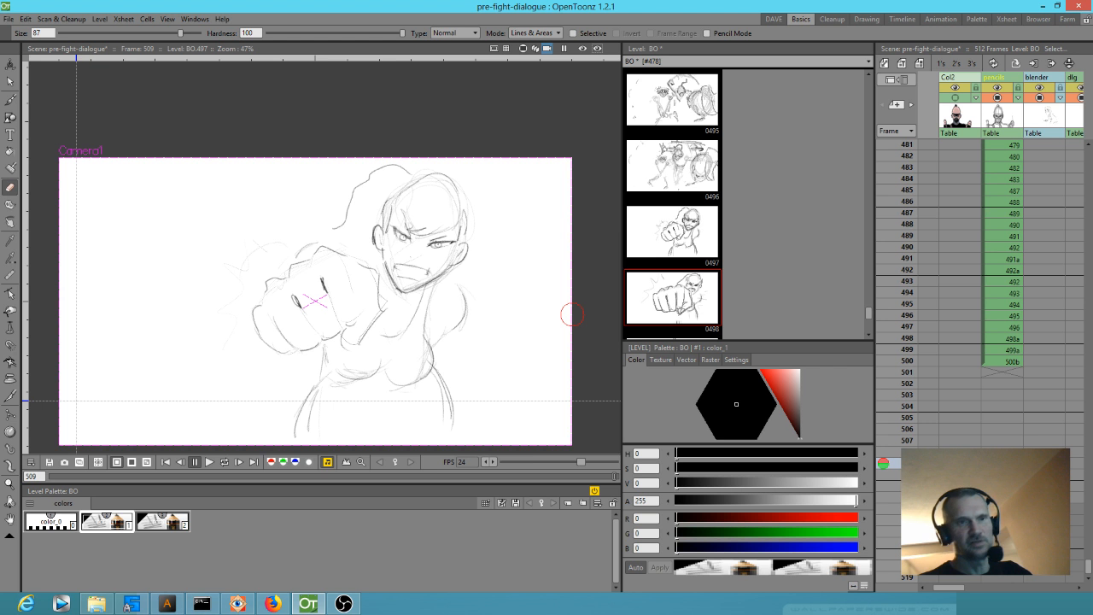
key("Down")
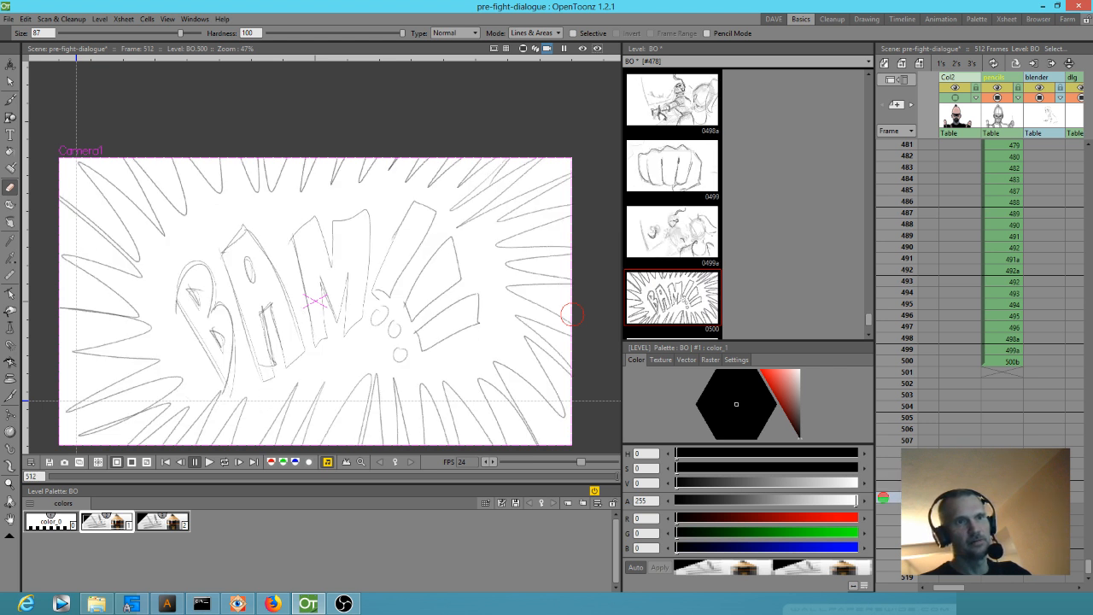
key("Down")
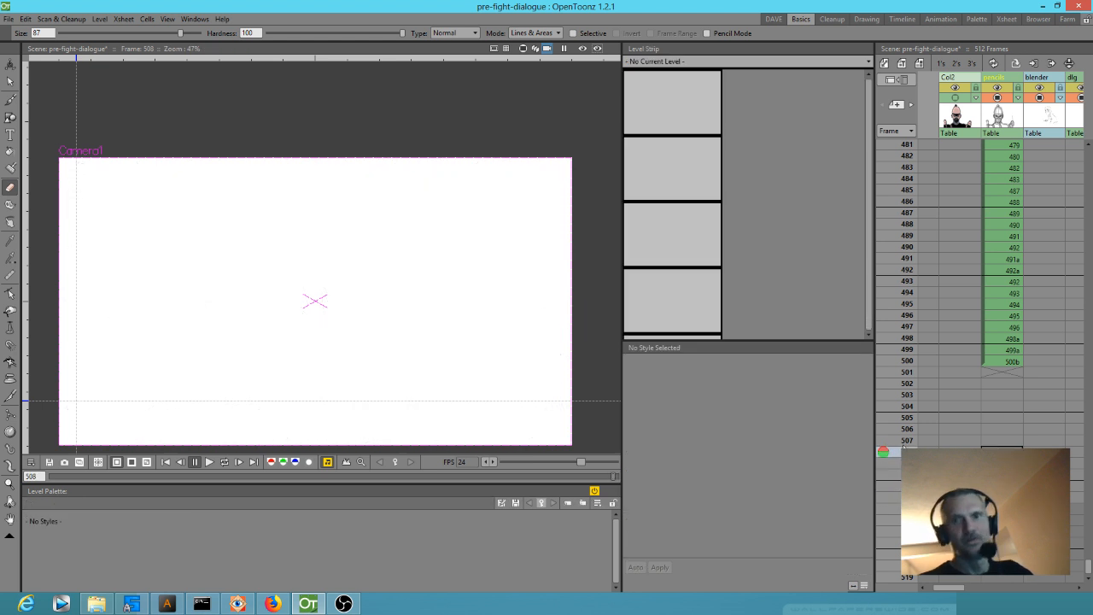
Step: Go to frame 499 and sketch the angular outline of the masked character's extended fist with the brush
left_click(937, 300)
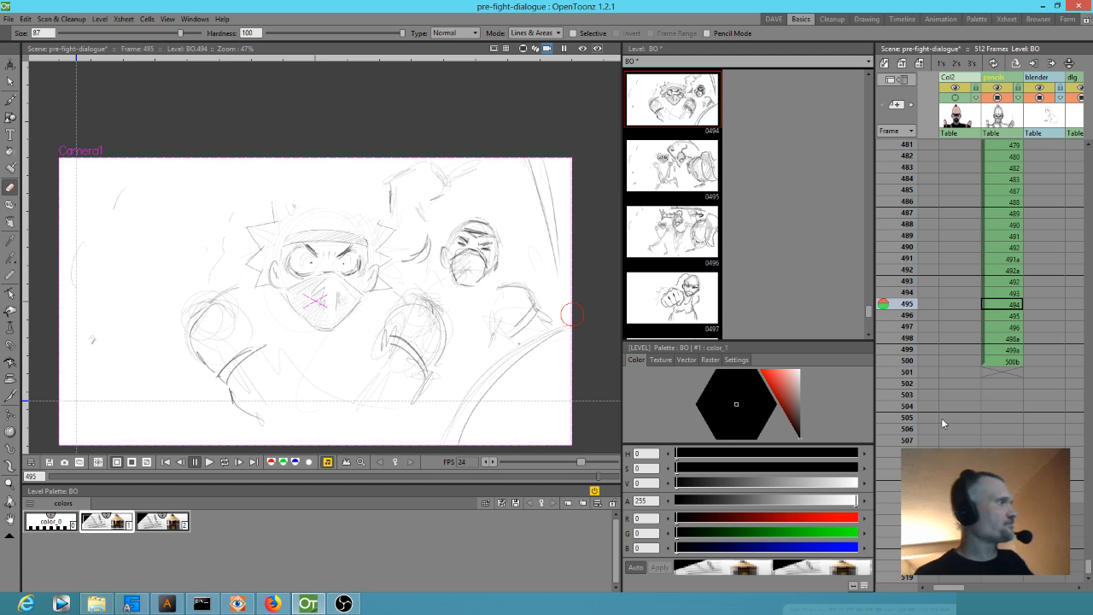
mouse_move(905, 246)
left_mouse_down()
mouse_move(899, 288)
mouse_move(903, 220)
mouse_move(892, 362)
mouse_move(892, 339)
mouse_move(891, 351)
left_mouse_up()
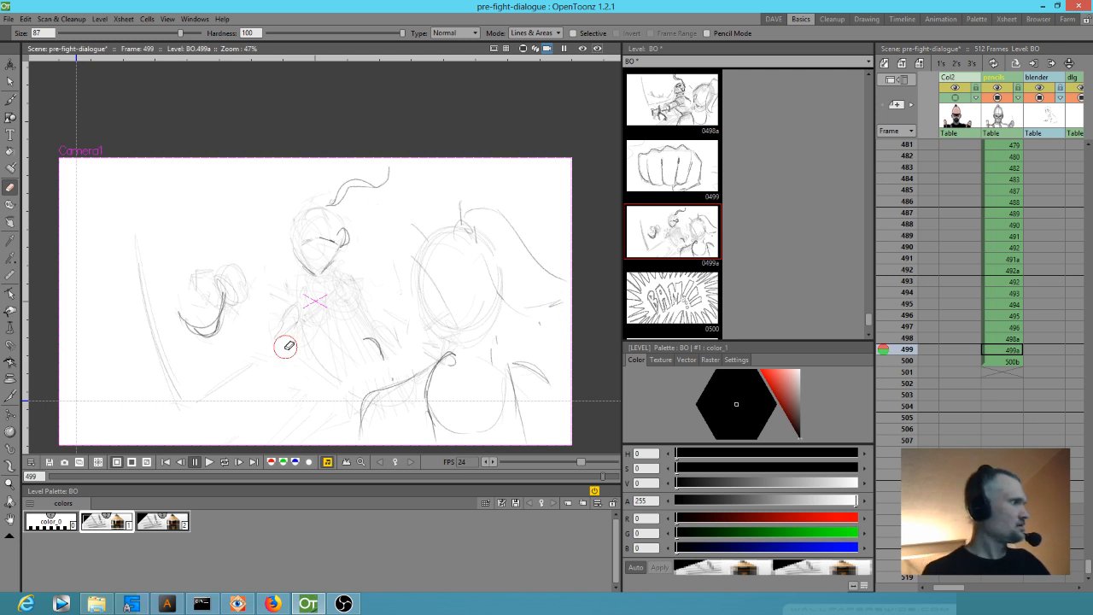
key("b")
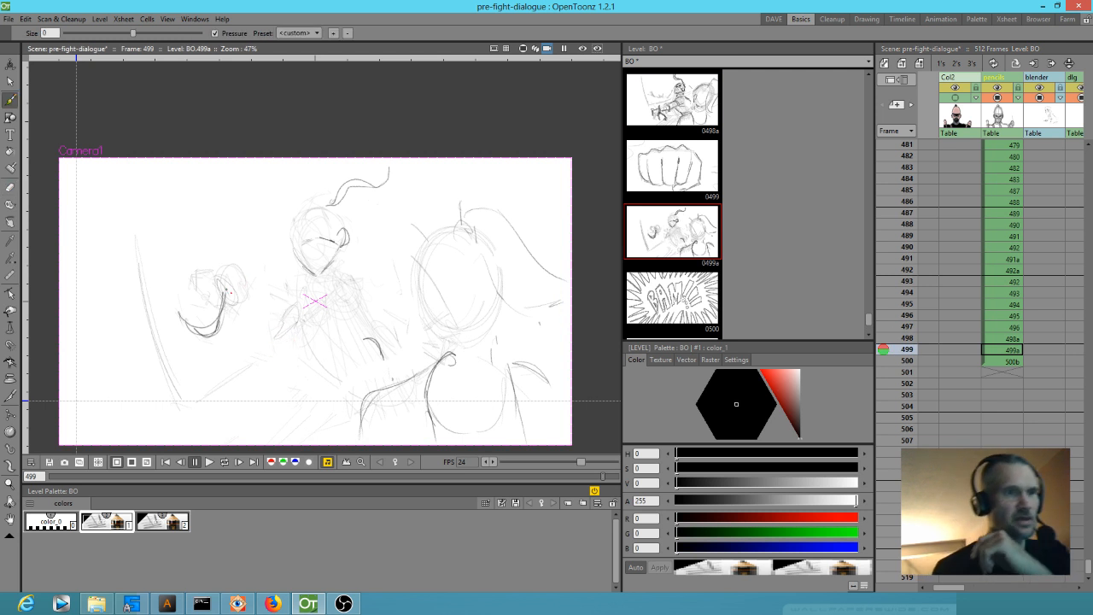
left_click_drag(241, 268, 248, 301)
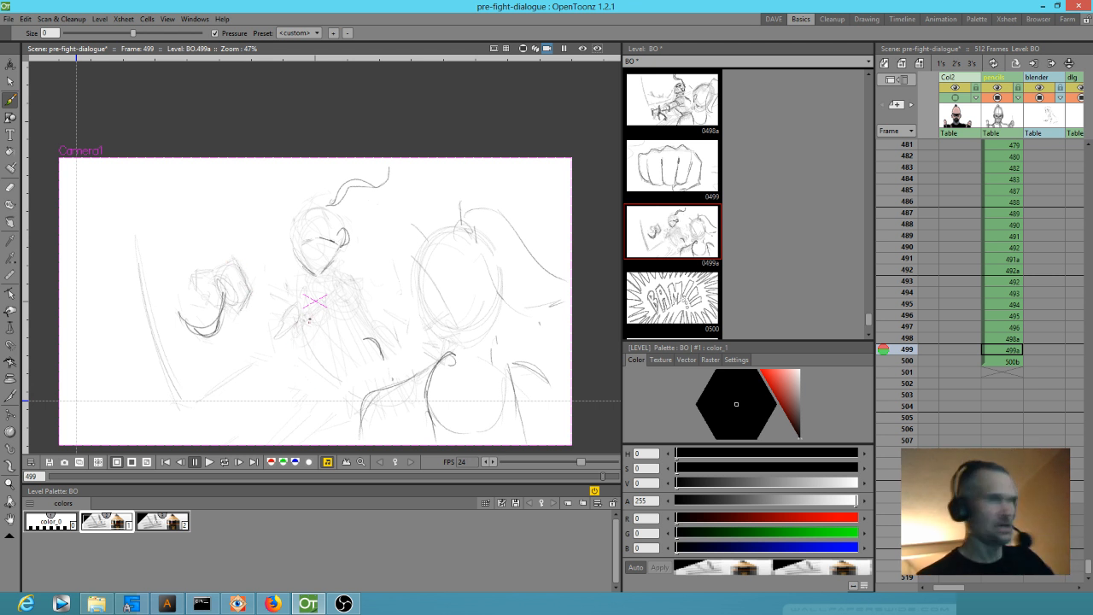
Step: Flip between frames 497, 498 and 499 to compare the masked character's pose and arm position
key("comma")
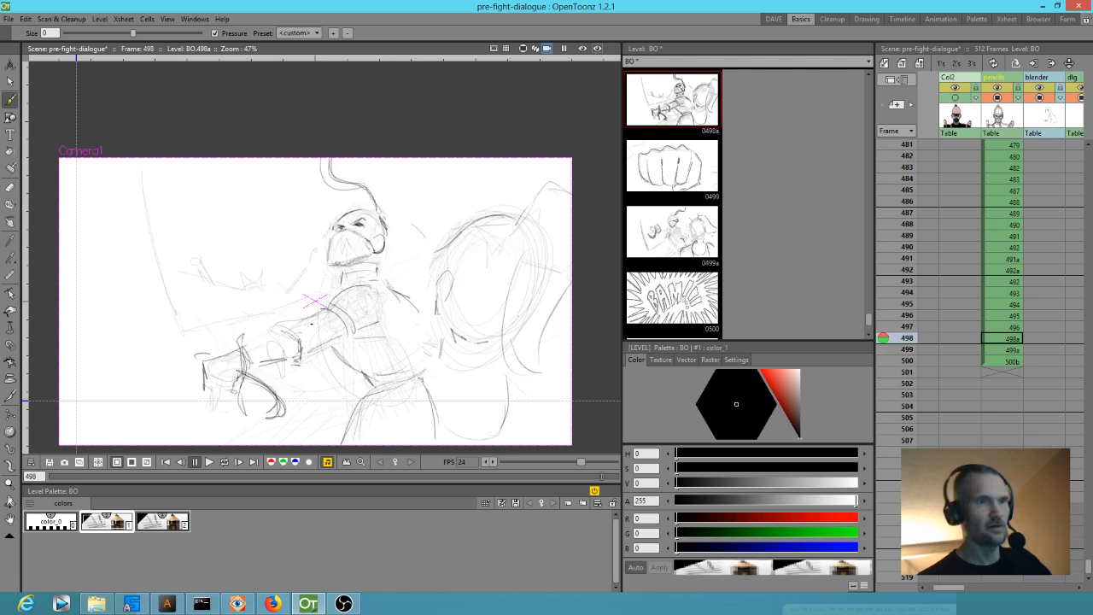
key("period")
key("comma")
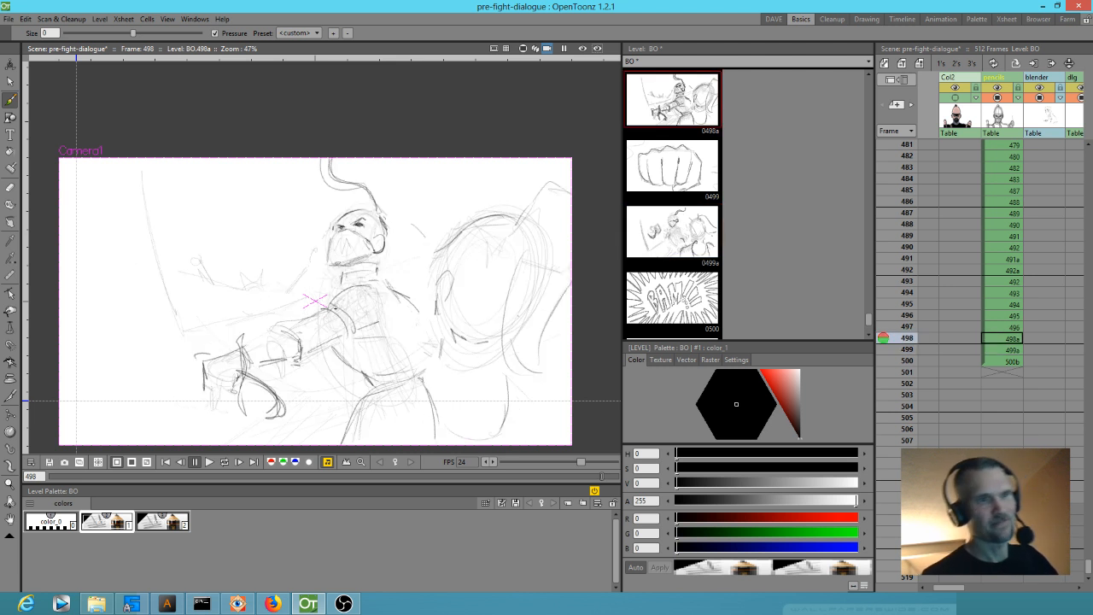
key("period")
key("comma")
key("comma")
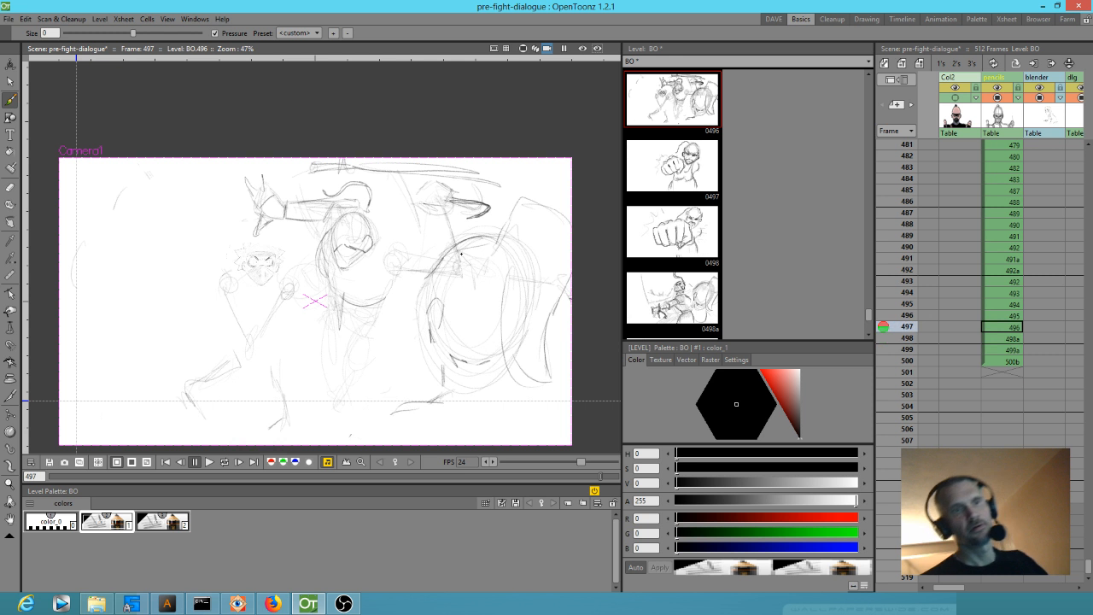
key("period")
key("period")
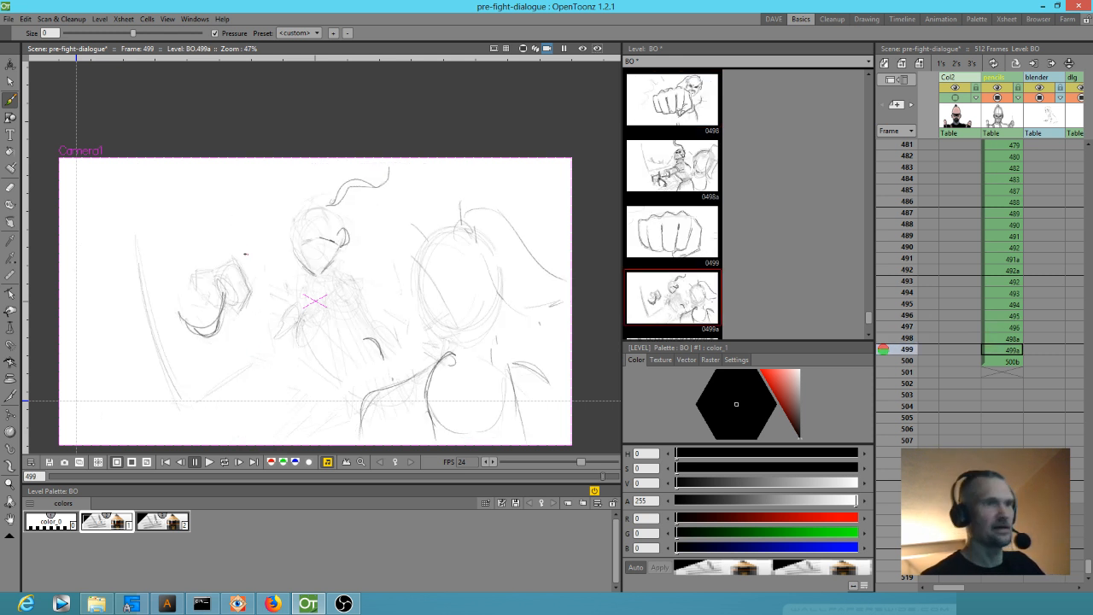
Step: Move the fist sketch on frame 499 farther from the body and lower, then erase the long curved line beside it
key("s")
left_click_drag(218, 248, 224, 249)
mouse_move(240, 301)
left_mouse_down()
mouse_move(179, 380)
mouse_move(194, 353)
left_mouse_up()
mouse_move(233, 293)
left_mouse_down()
mouse_move(197, 251)
mouse_move(143, 297)
mouse_move(171, 383)
mouse_move(161, 370)
left_mouse_up()
key("e")
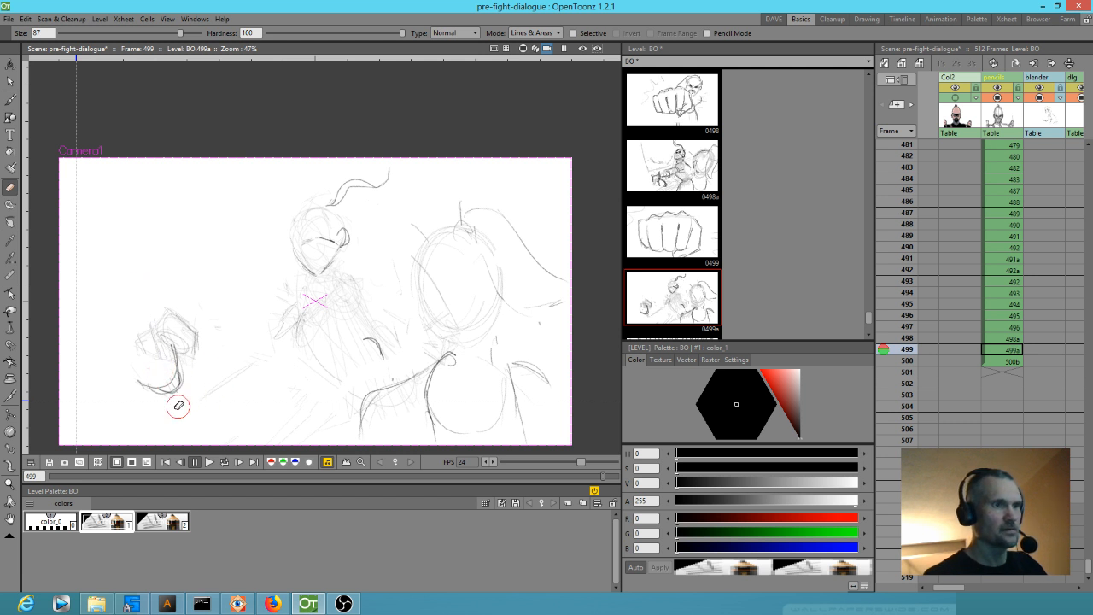
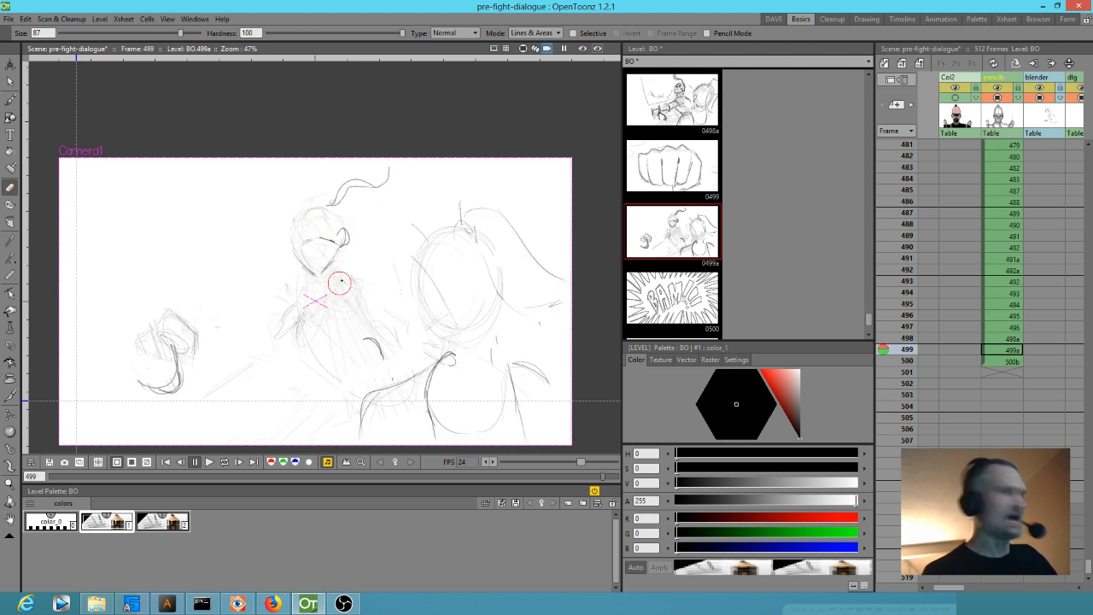
Step: Draw the masked character's shoulder line below the chin on frame 499 with the brush
key("b")
key("alt+0")
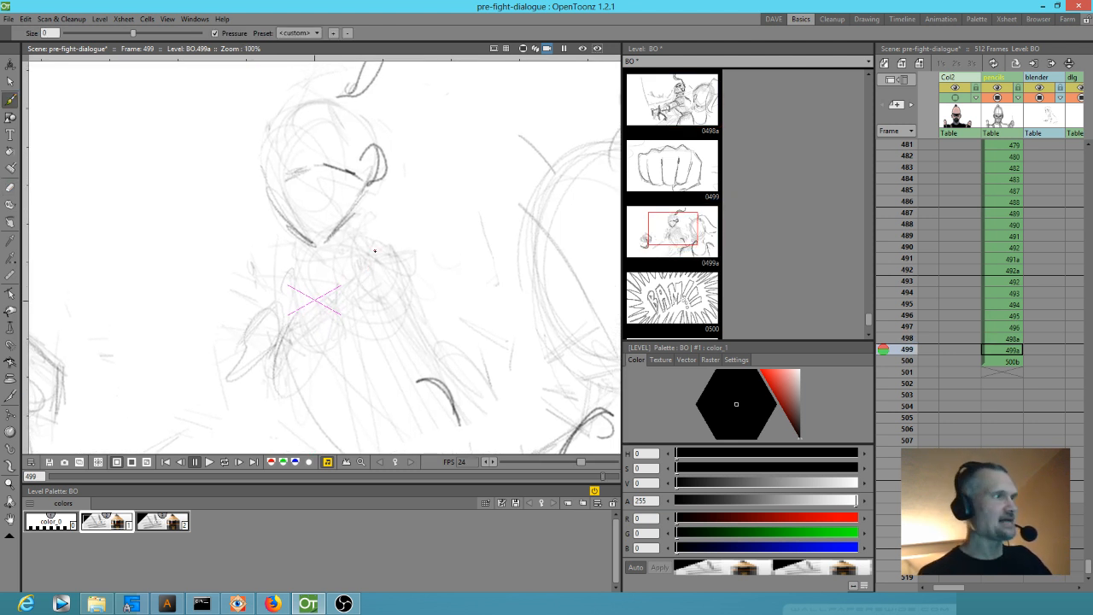
scroll(369, 220, "down", 2)
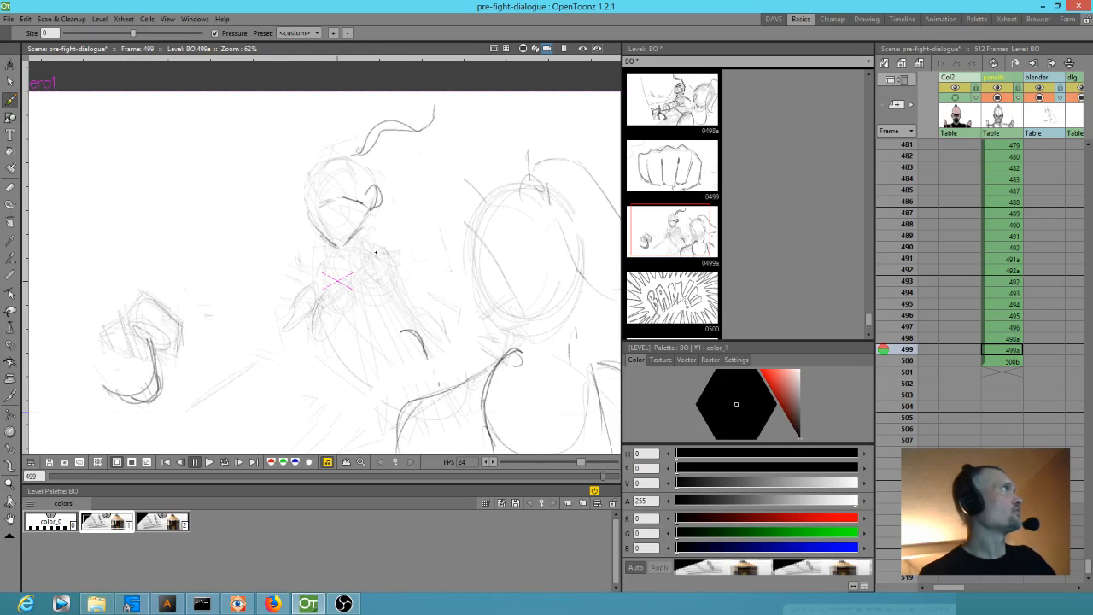
mouse_move(371, 240)
left_mouse_down()
mouse_move(331, 251)
mouse_move(329, 294)
left_mouse_up()
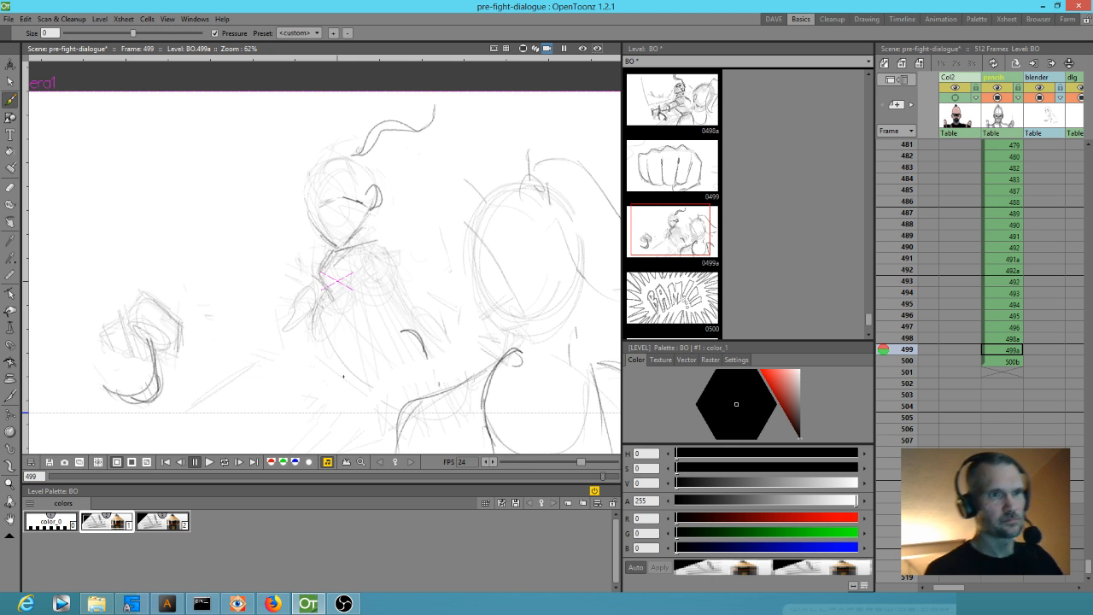
Step: Compare frame 499 with frames 497 and 498, then draw the upper-arm band and darken the shoulder line on frame 499
key("comma")
key("period")
key("comma")
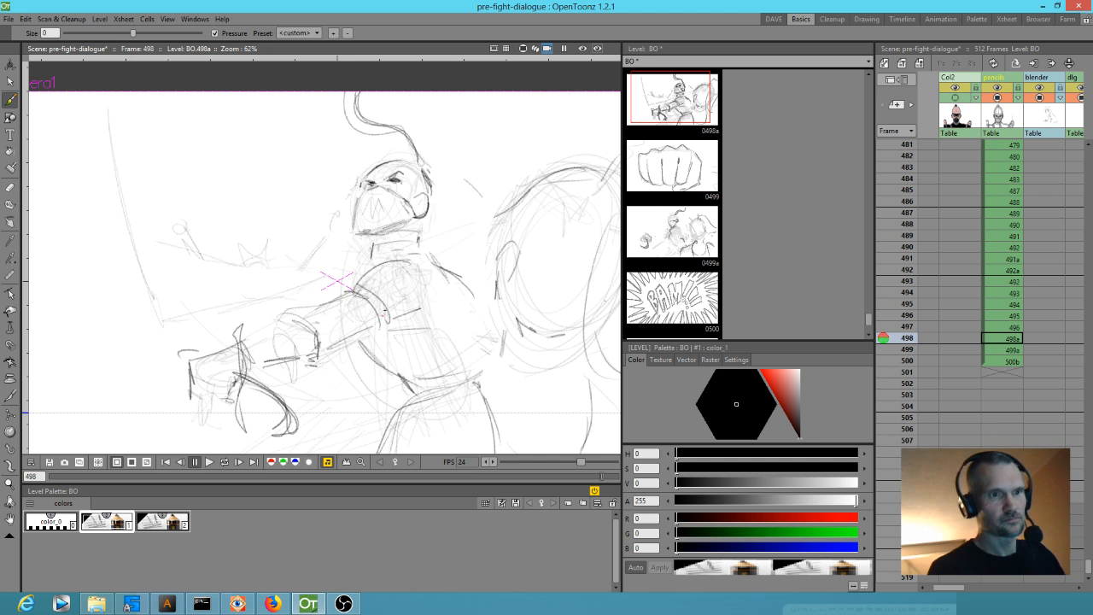
key("comma")
key("period")
key("period")
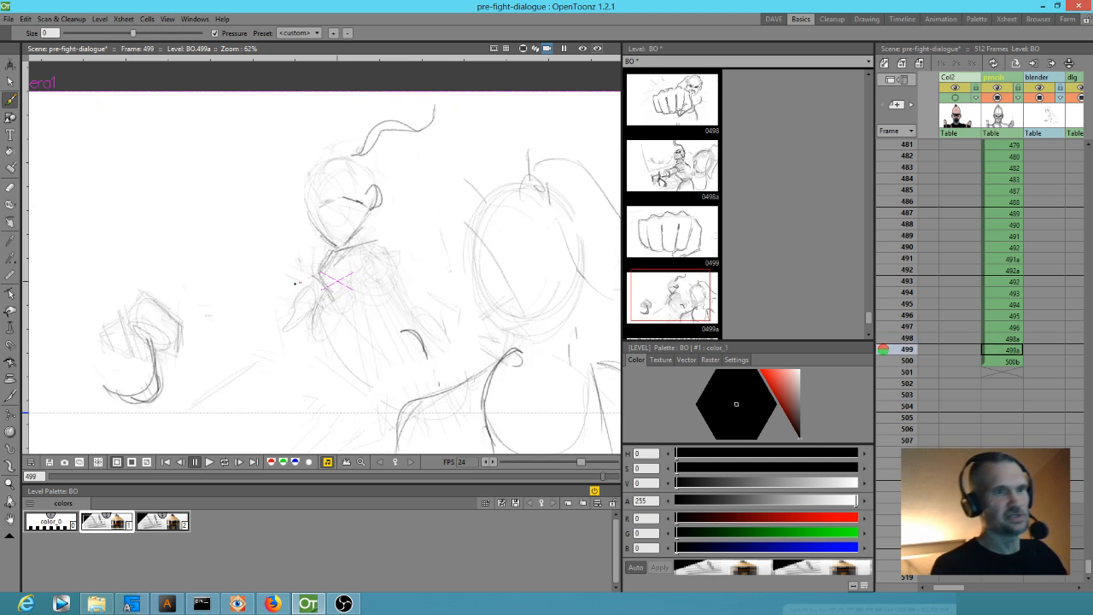
mouse_move(297, 283)
left_mouse_down()
mouse_move(333, 300)
mouse_move(322, 286)
mouse_move(325, 316)
left_mouse_up()
left_click_drag(321, 270, 373, 245)
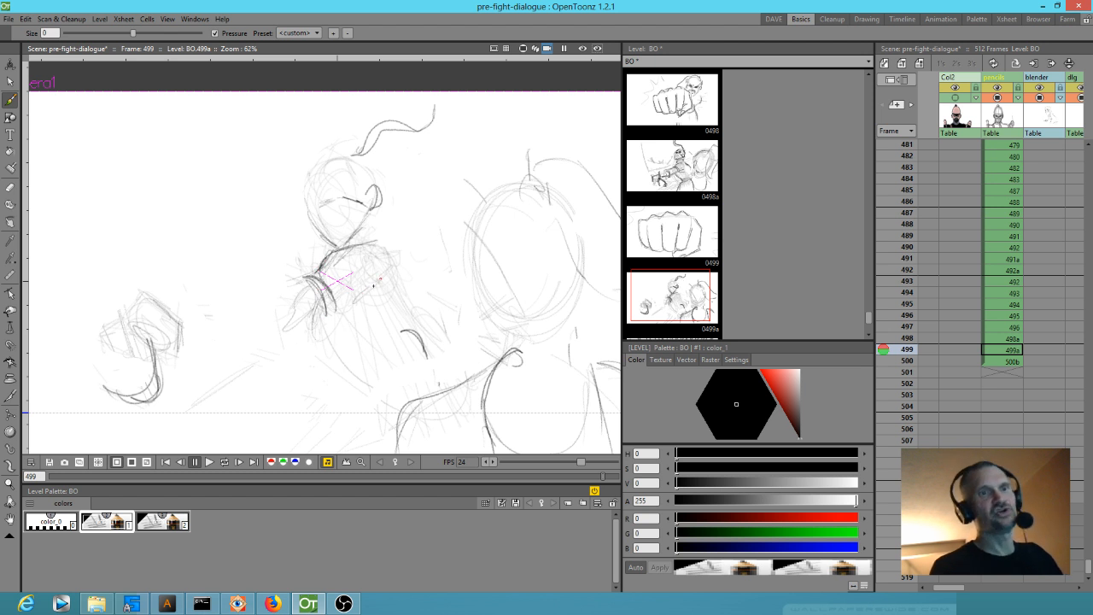
Step: Using frame 498 as reference, draw the elbow curve and the underside of the upper arm on frame 499
key("comma")
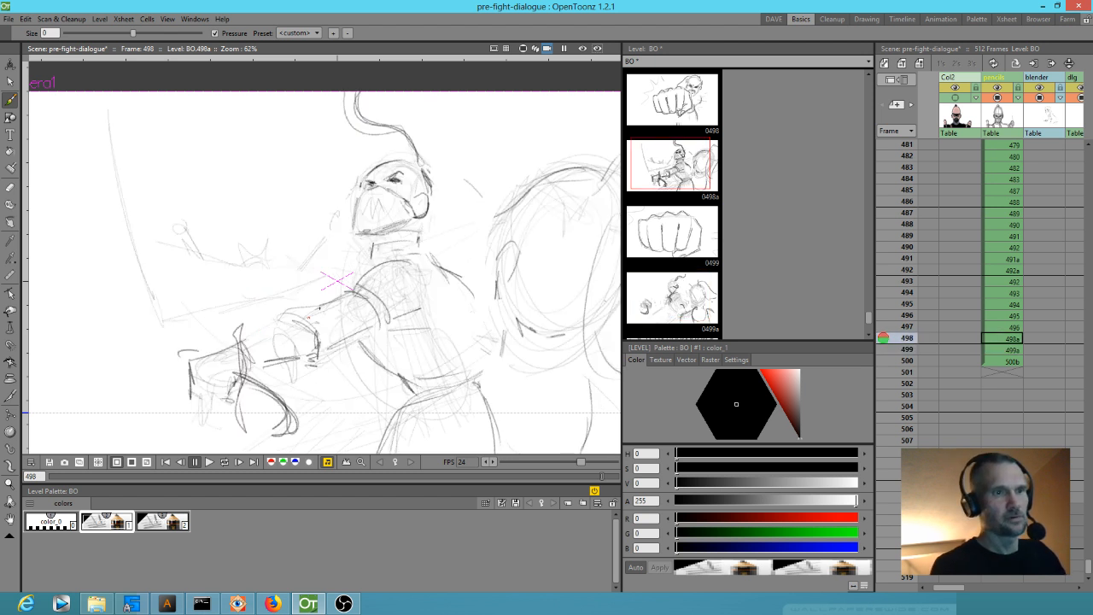
key("period")
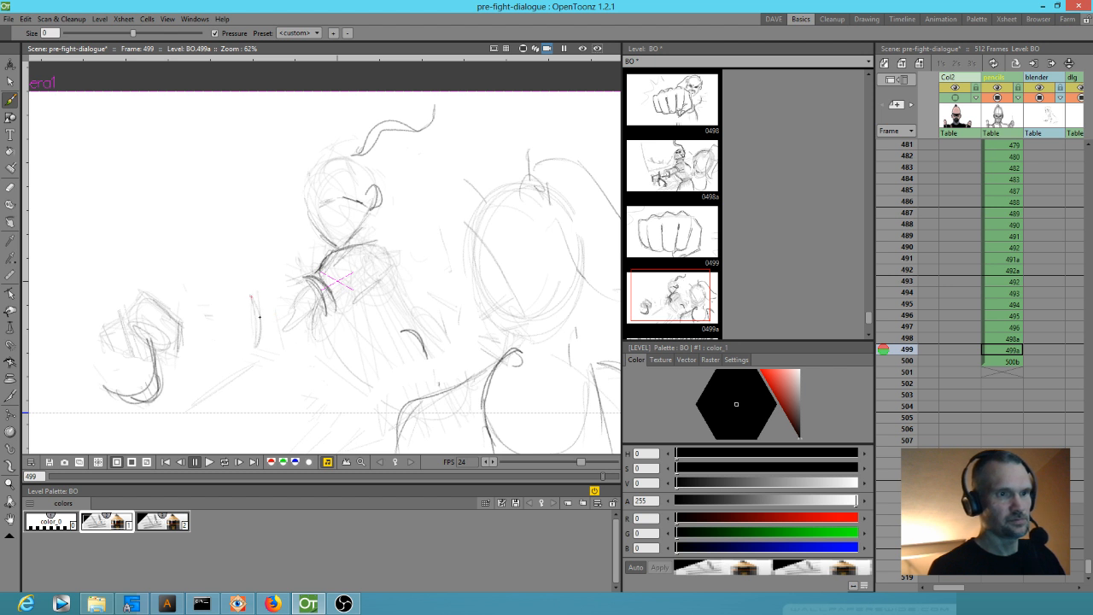
key("comma")
key("period")
left_click_drag(268, 331, 343, 304)
Step: Draw the lower edge of the masked character's forearm on frame 499, checking it against frame 498
key("period")
key("comma")
key("comma")
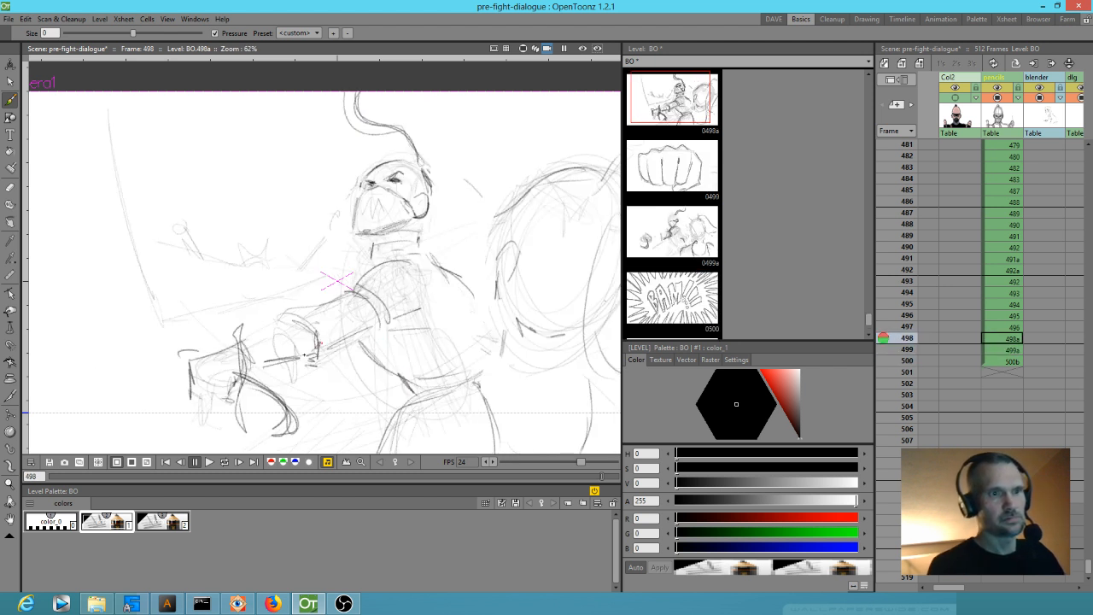
key("period")
left_click_drag(257, 335, 191, 348)
key("comma")
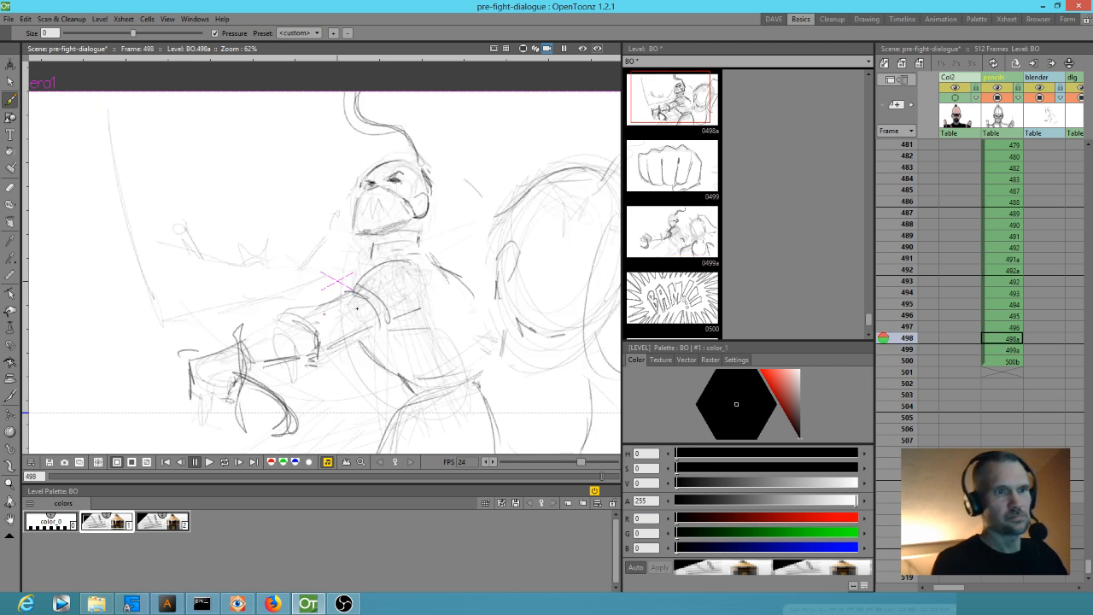
Step: Draw the upper edge of the forearm and the elbow pad's corner on frame 499, comparing them with frame 498
key("period")
left_click_drag(253, 298, 198, 317)
left_click_drag(237, 300, 195, 322)
key("comma")
key("period")
mouse_move(254, 295)
left_mouse_down()
mouse_move(294, 281)
mouse_move(243, 299)
left_mouse_up()
key("comma")
key("period")
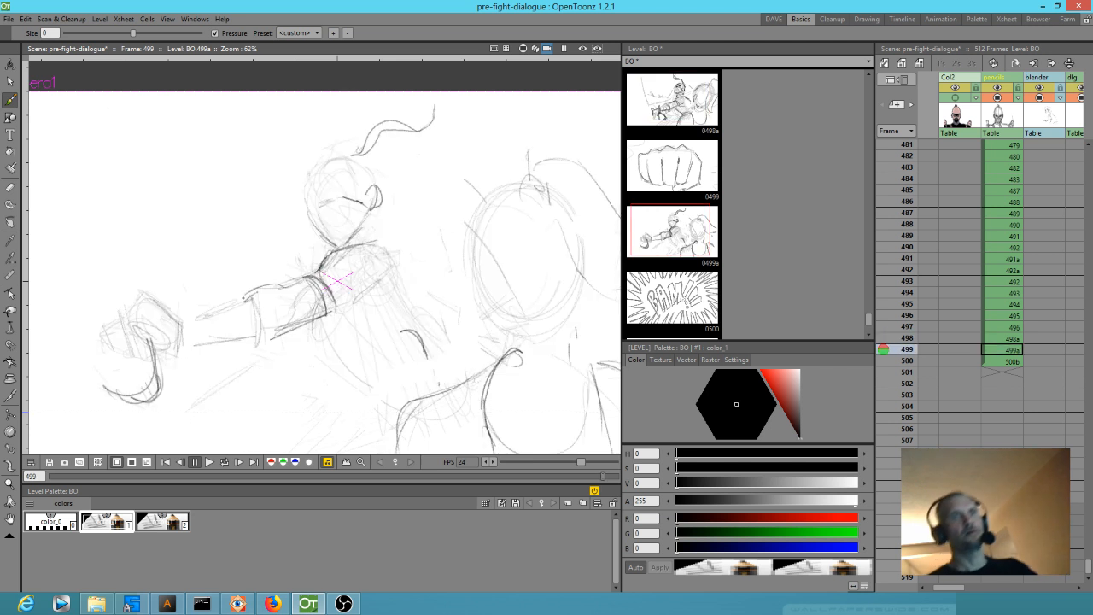
Step: Flip through frames 497 to 500 with the whole camera frame in view to examine the motion of the punch
scroll(250, 226, "down", 4)
left_click_drag(291, 303, 367, 334)
key("comma")
key("comma")
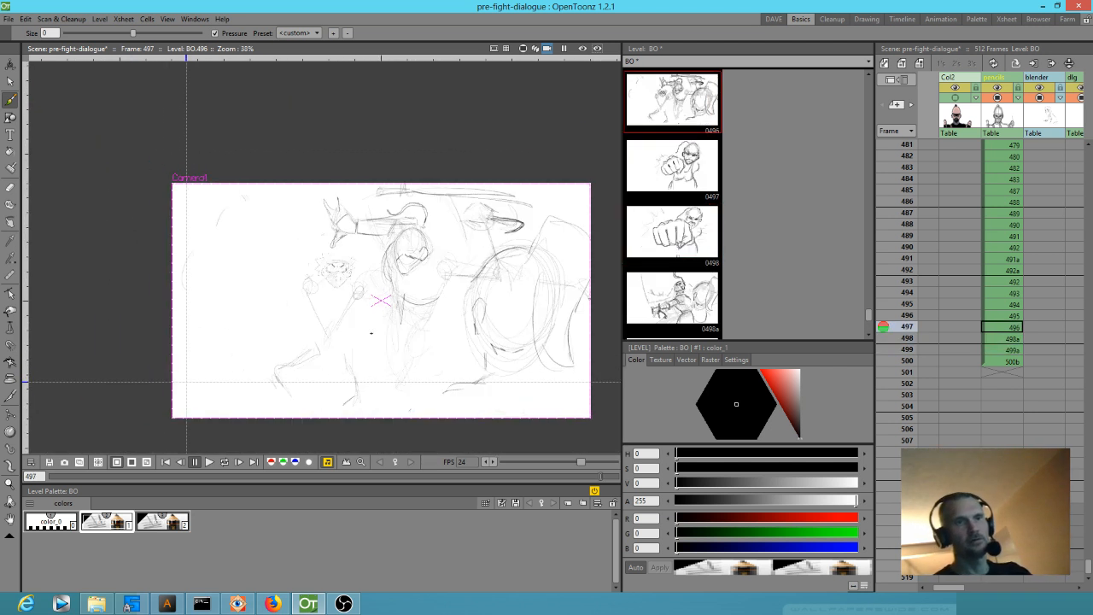
key("period")
key("period")
key("period")
key("comma")
key("comma")
key("comma")
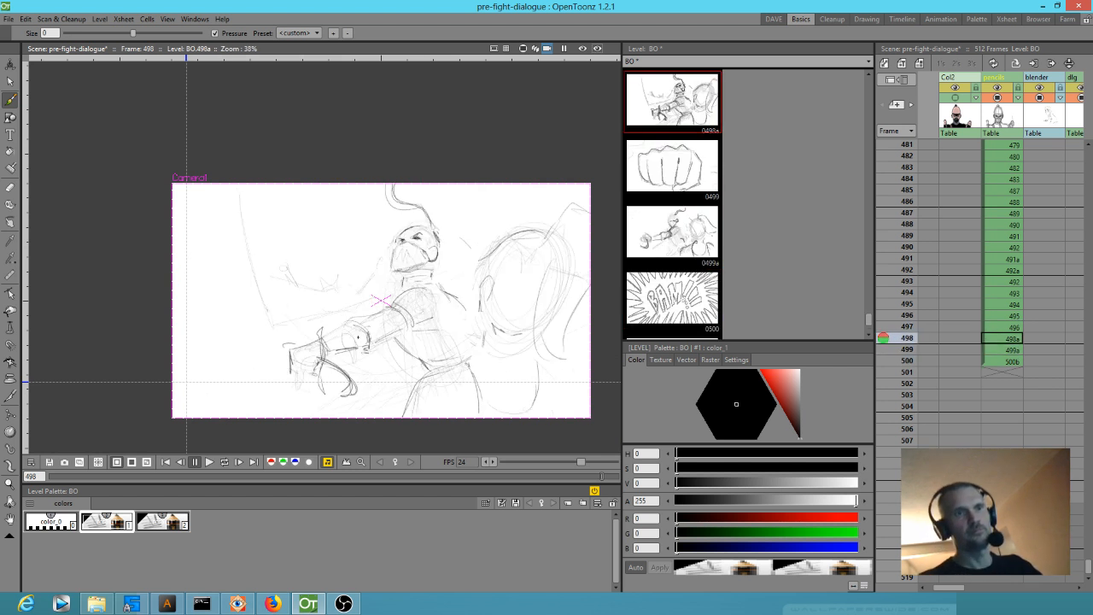
key("period")
key("period")
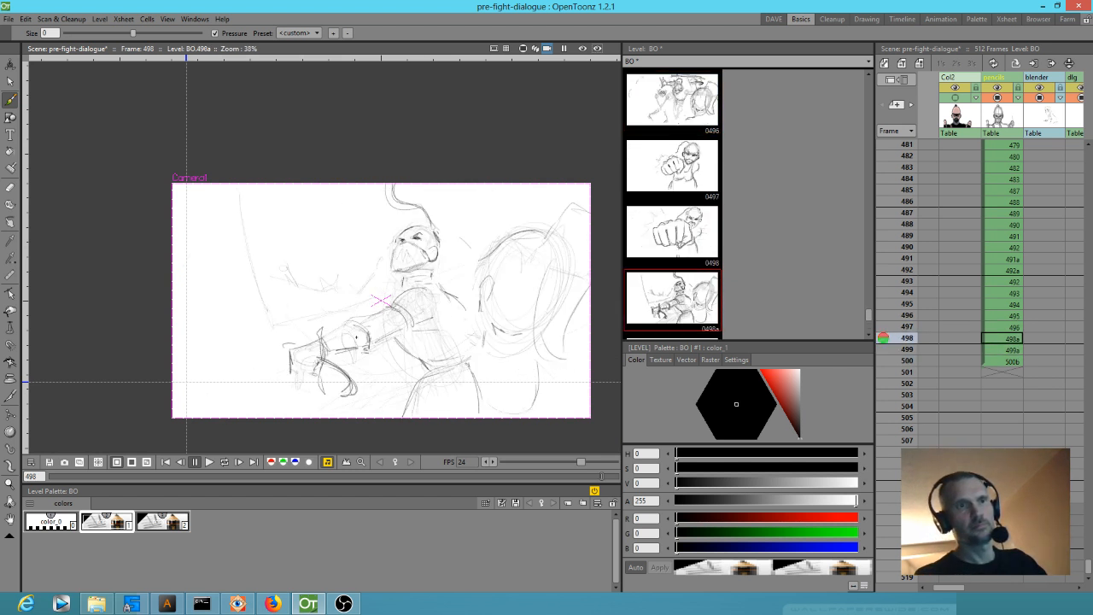
key("comma")
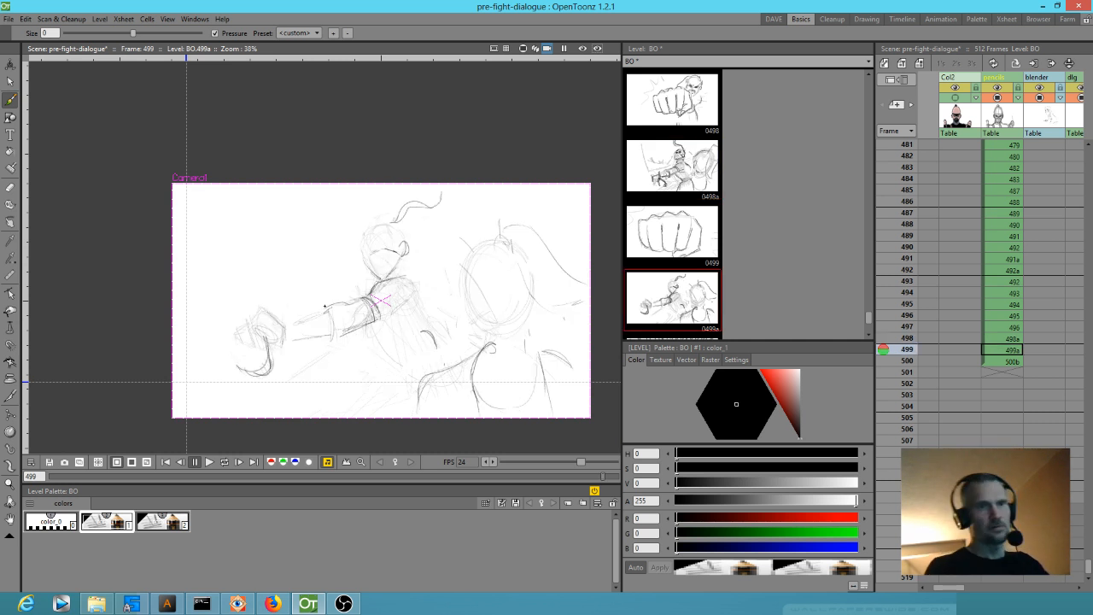
Step: Draw the masked character's angry eyes and the details of the face mask on frame 499
scroll(324, 305, "up", 4)
mouse_move(432, 193)
left_mouse_down()
mouse_move(443, 185)
mouse_move(404, 214)
left_mouse_up()
mouse_move(411, 209)
left_mouse_down()
mouse_move(400, 214)
mouse_move(415, 210)
mouse_move(406, 243)
mouse_move(457, 206)
mouse_move(430, 223)
left_mouse_up()
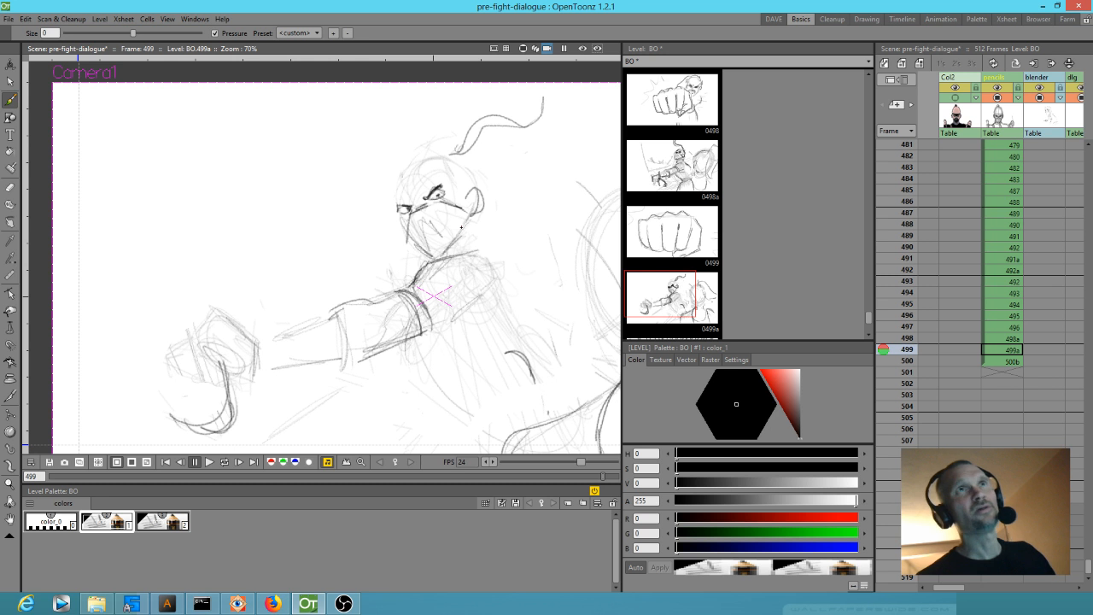
Step: Outline the masked character's head on frame 499 and add the headband and the second edge of its flowing tail
left_click_drag(468, 166, 476, 176)
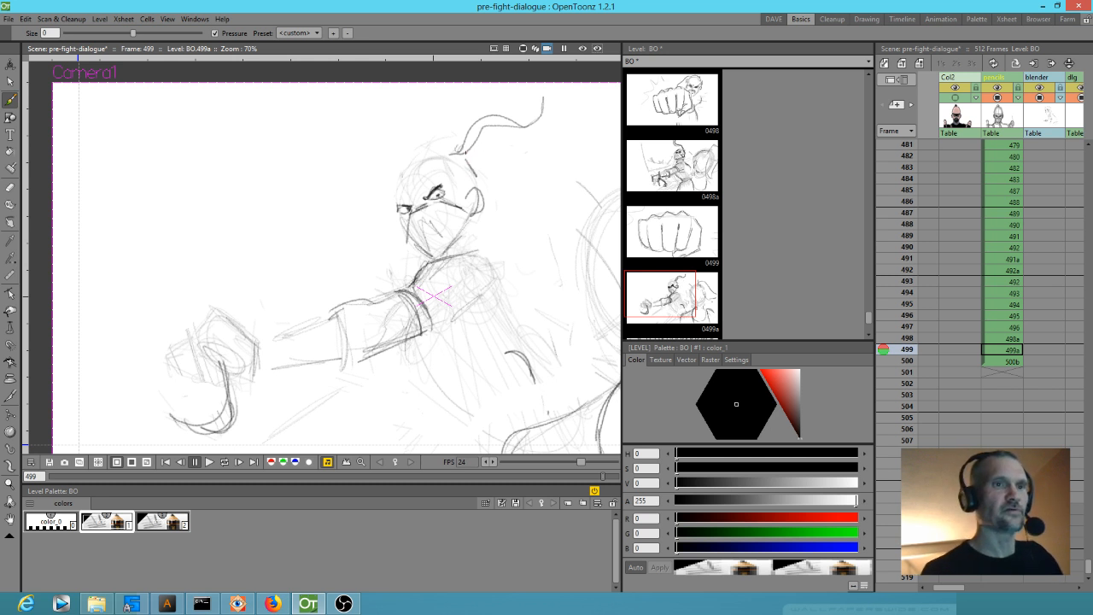
mouse_move(399, 174)
left_mouse_down()
mouse_move(455, 154)
mouse_move(442, 151)
mouse_move(395, 198)
left_mouse_up()
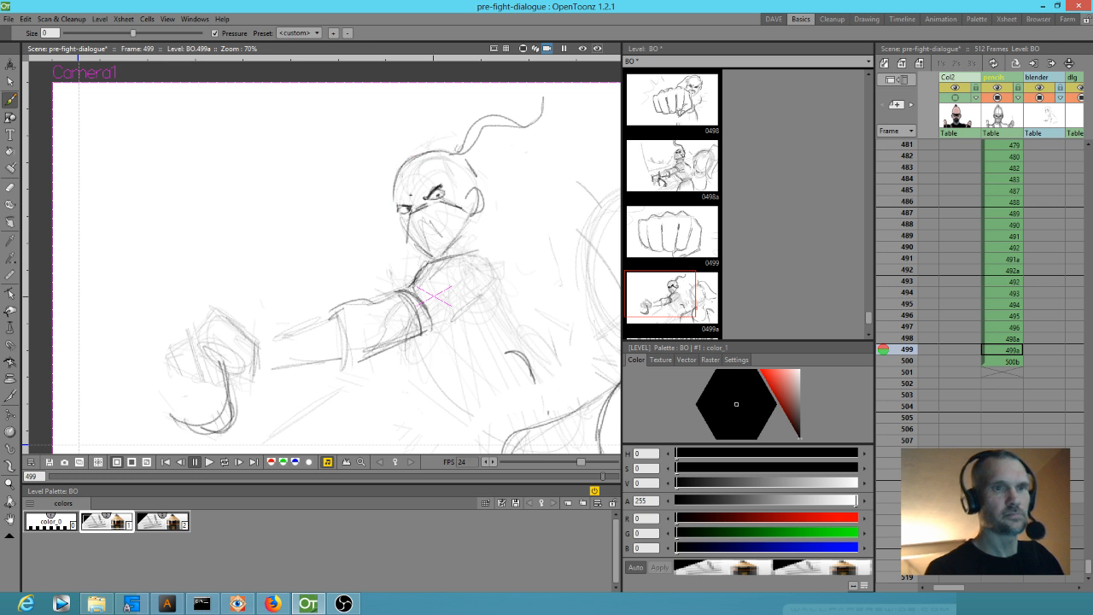
mouse_move(416, 196)
left_mouse_down()
mouse_move(469, 166)
mouse_move(400, 188)
mouse_move(456, 167)
mouse_move(486, 134)
mouse_move(470, 140)
mouse_move(519, 122)
left_mouse_up()
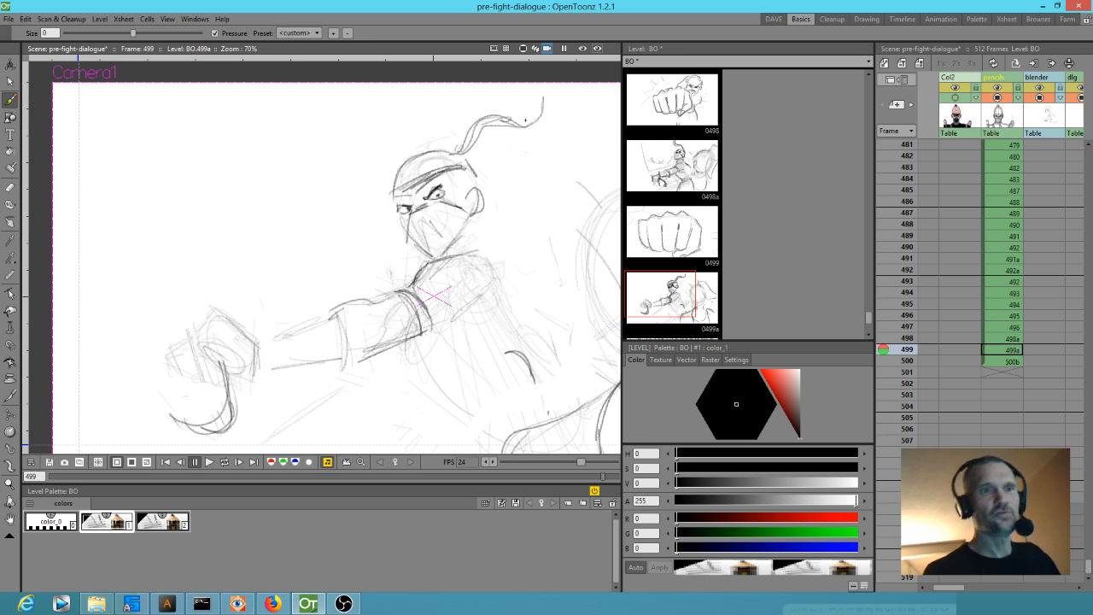
Step: Add wrap bands along the forearm on frame 499, check frame 498, and draw a curved chest line below the shoulder
mouse_move(475, 222)
left_mouse_down()
mouse_move(523, 251)
mouse_move(532, 222)
left_mouse_up()
mouse_move(353, 280)
left_mouse_down()
mouse_move(364, 315)
mouse_move(355, 281)
mouse_move(355, 304)
mouse_move(346, 290)
mouse_move(340, 313)
mouse_move(335, 302)
mouse_move(300, 310)
mouse_move(304, 300)
mouse_move(289, 323)
mouse_move(286, 306)
mouse_move(314, 315)
mouse_move(317, 297)
mouse_move(368, 324)
mouse_move(453, 293)
left_mouse_up()
key("comma")
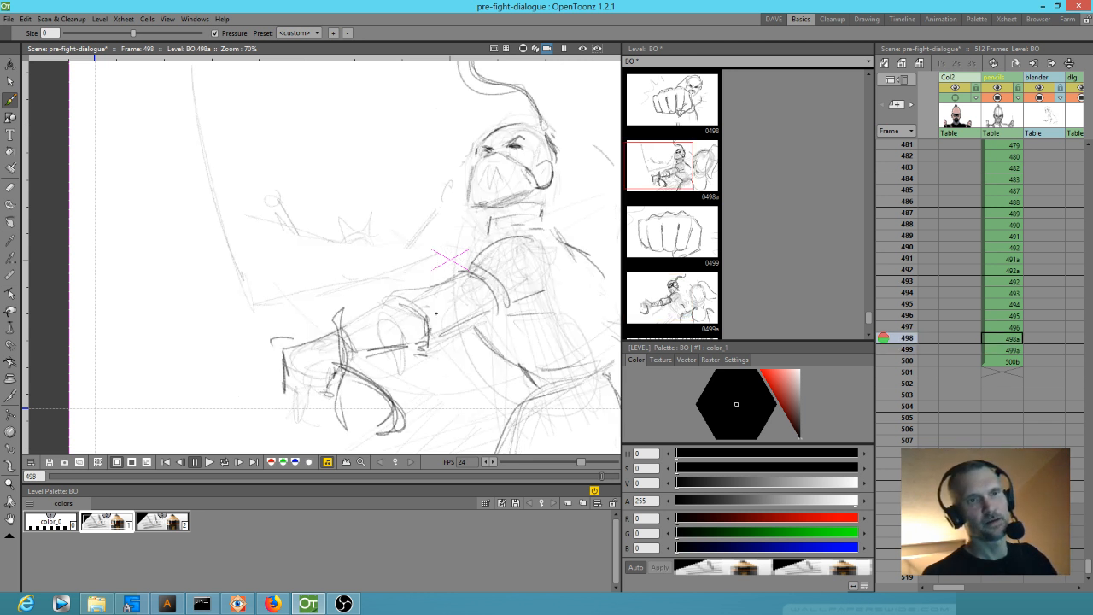
key("period")
mouse_move(508, 316)
left_mouse_down()
mouse_move(385, 304)
mouse_move(392, 254)
left_mouse_up()
mouse_move(340, 227)
left_mouse_down()
mouse_move(384, 223)
mouse_move(391, 235)
left_mouse_up()
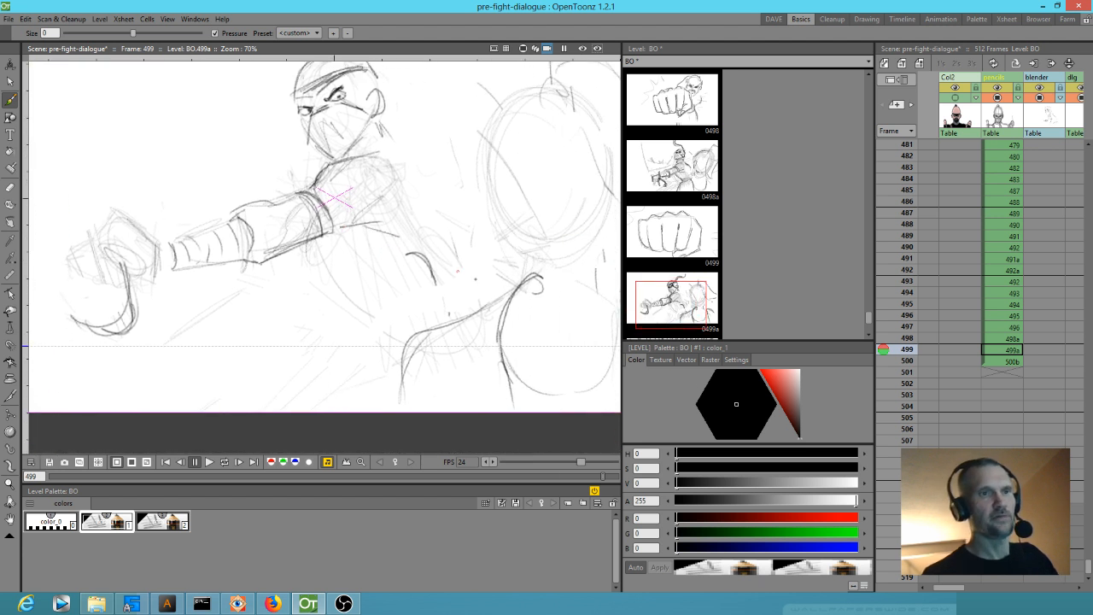
Step: Draw the chest and belly contour and the back contour of the masked character's torso on frame 499, checking against frame 498
key("comma")
key("period")
left_click_drag(311, 253, 346, 298)
left_click_drag(337, 284, 393, 331)
left_click_drag(320, 262, 402, 344)
left_click_drag(362, 297, 403, 343)
key("comma")
key("period")
mouse_move(398, 146)
left_mouse_down()
mouse_move(440, 194)
mouse_move(460, 244)
left_mouse_up()
left_click_drag(442, 201, 461, 237)
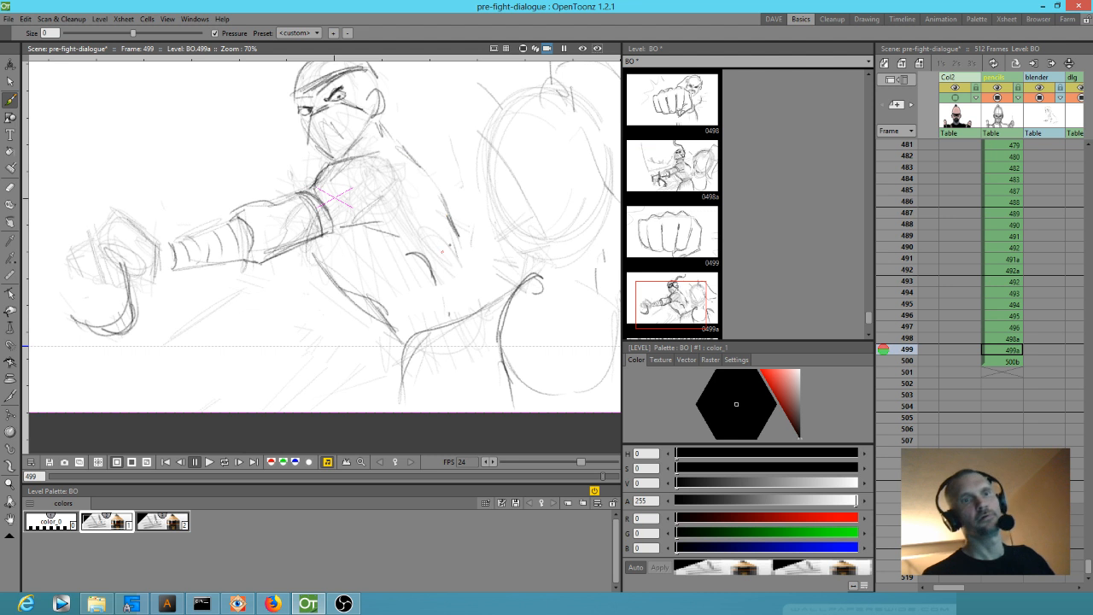
Step: Erase the dark curved line on the masked character's torso on frame 499 and draw the slanted belt bands across the waist
key("comma")
key("period")
left_click(498, 229)
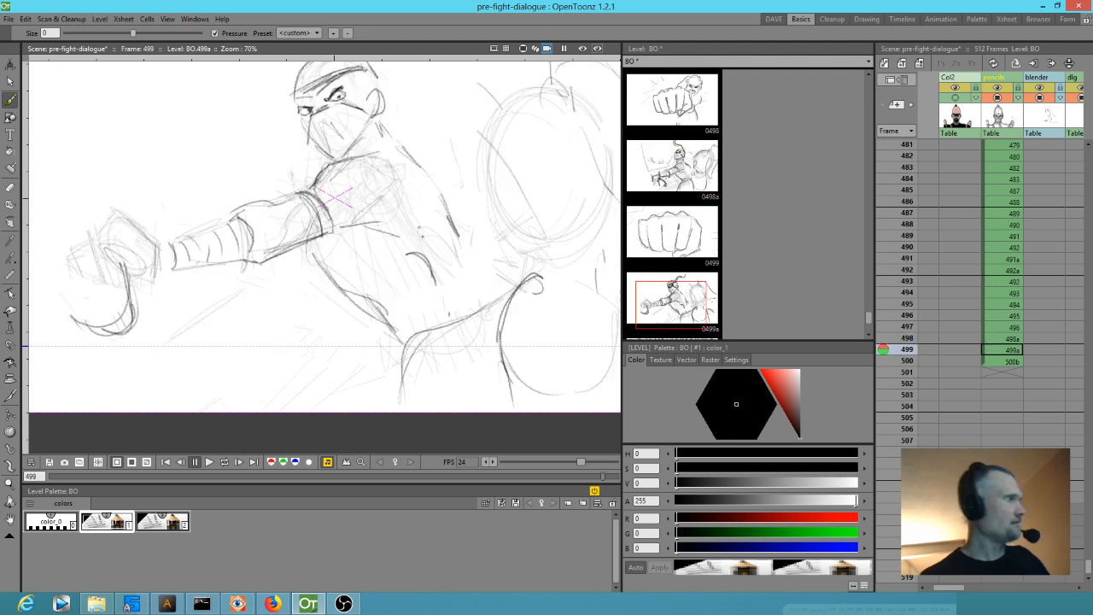
key("a")
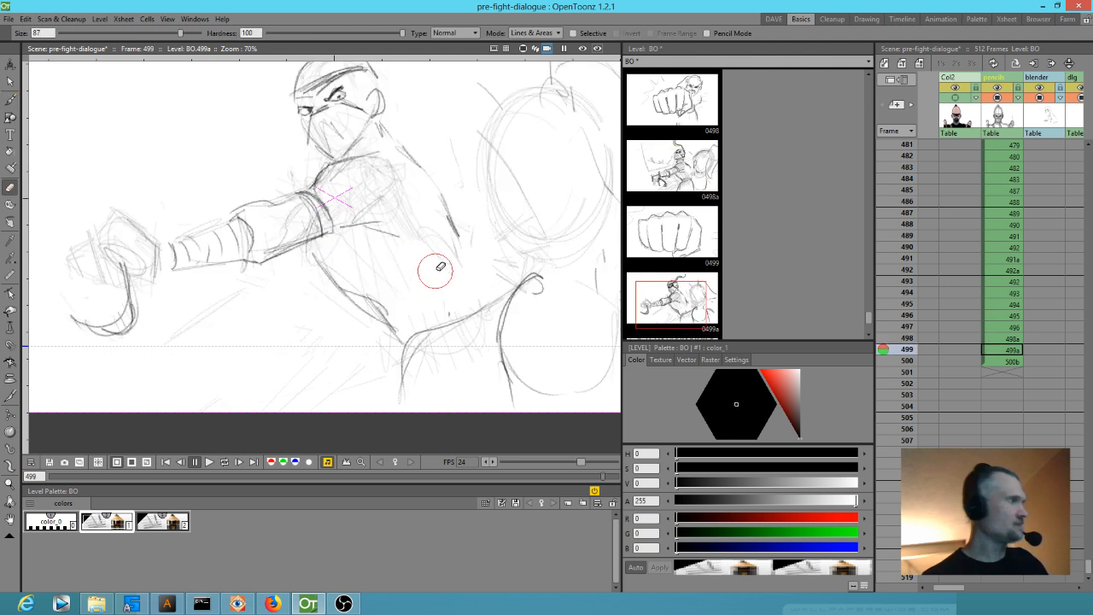
key("b")
key("comma")
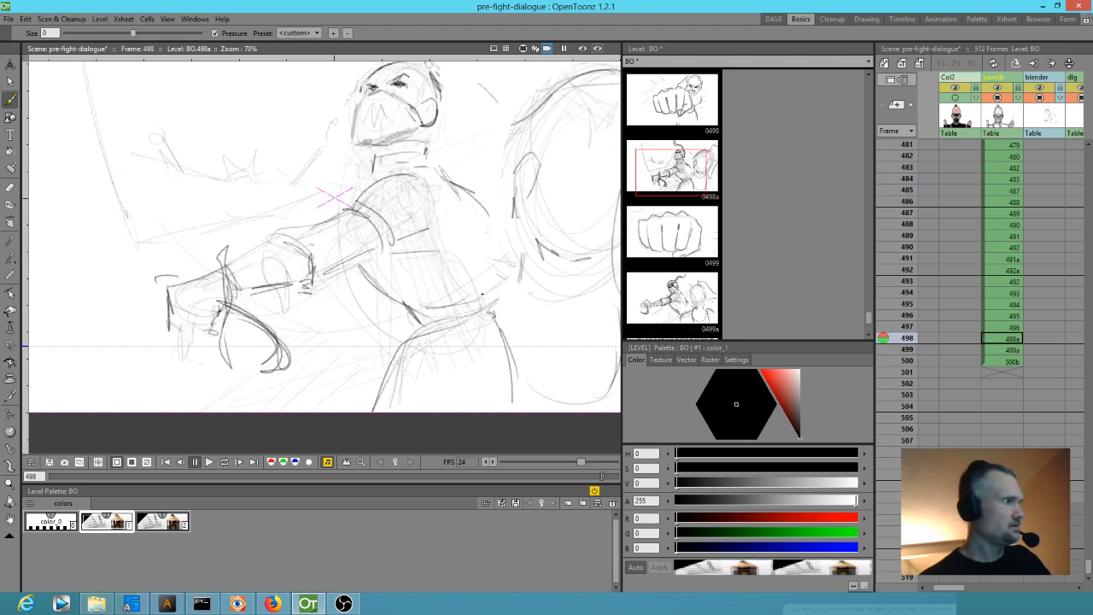
key("period")
mouse_move(456, 248)
left_mouse_down()
mouse_move(378, 290)
mouse_move(450, 254)
mouse_move(473, 280)
mouse_move(403, 300)
mouse_move(465, 286)
left_mouse_up()
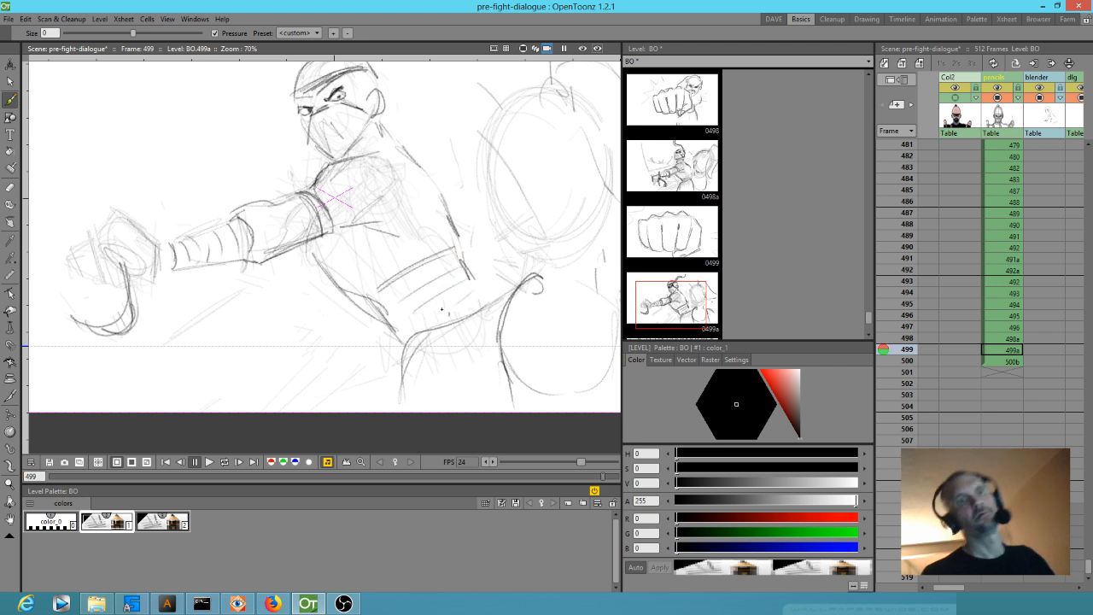
Step: Flip back and forth through the frames around 496 to 500 with the whole camera frame in view to examine the punch sequence
scroll(351, 137, "down", 5)
left_click_drag(351, 137, 363, 255)
scroll(363, 254, "down", 1)
key("comma")
key("comma")
key("comma")
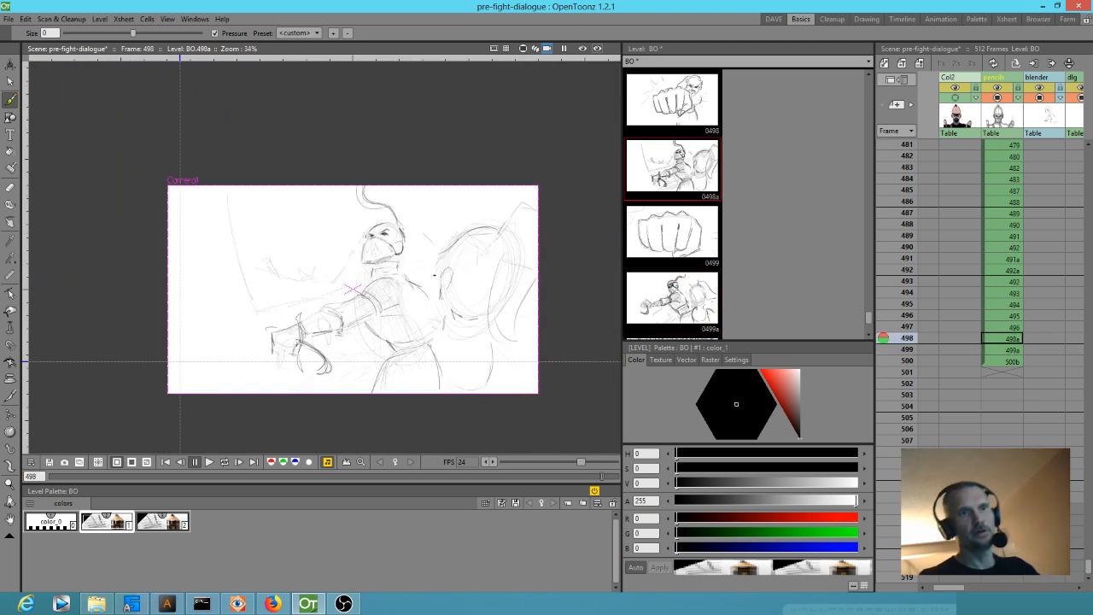
key("comma")
key("period")
key("period")
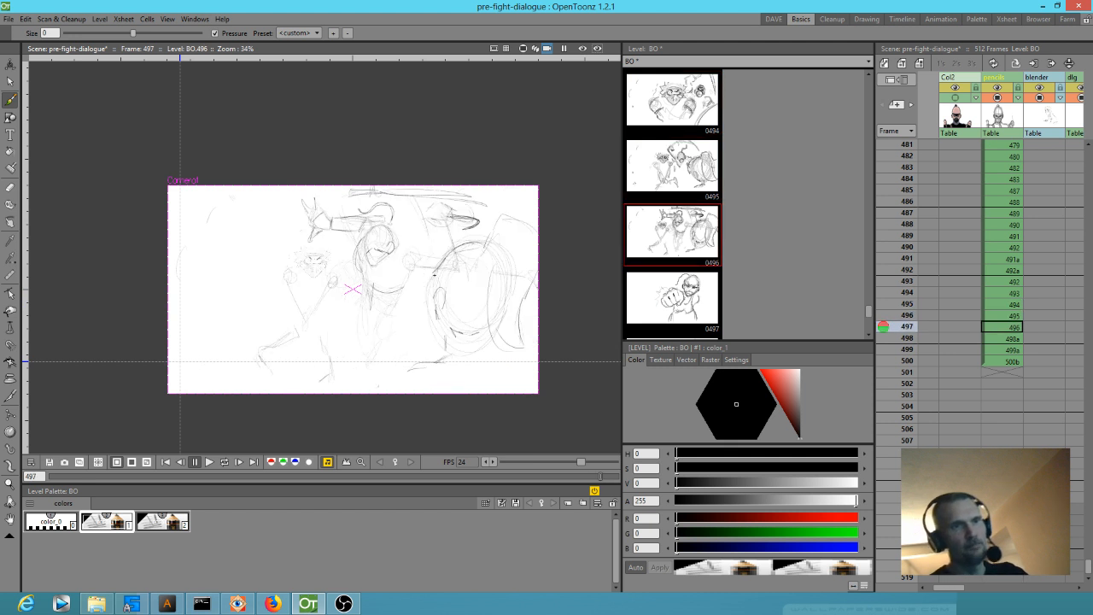
key("period")
key("period")
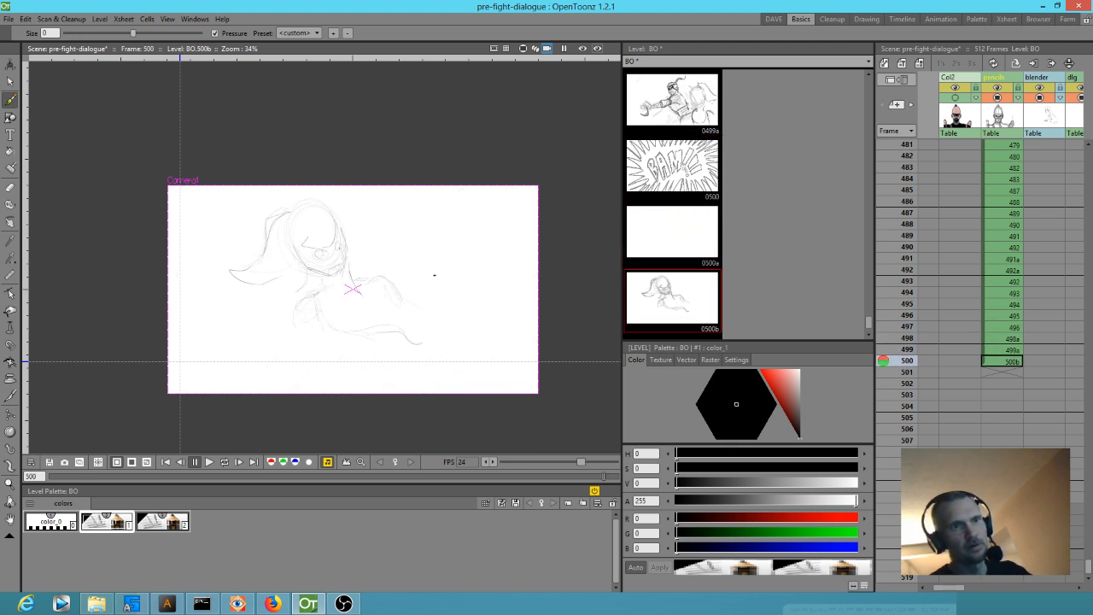
key("comma")
key("comma")
key("comma")
key("comma")
key("comma")
key("period")
key("period")
key("period")
key("period")
key("period")
key("period")
key("comma")
key("comma")
key("comma")
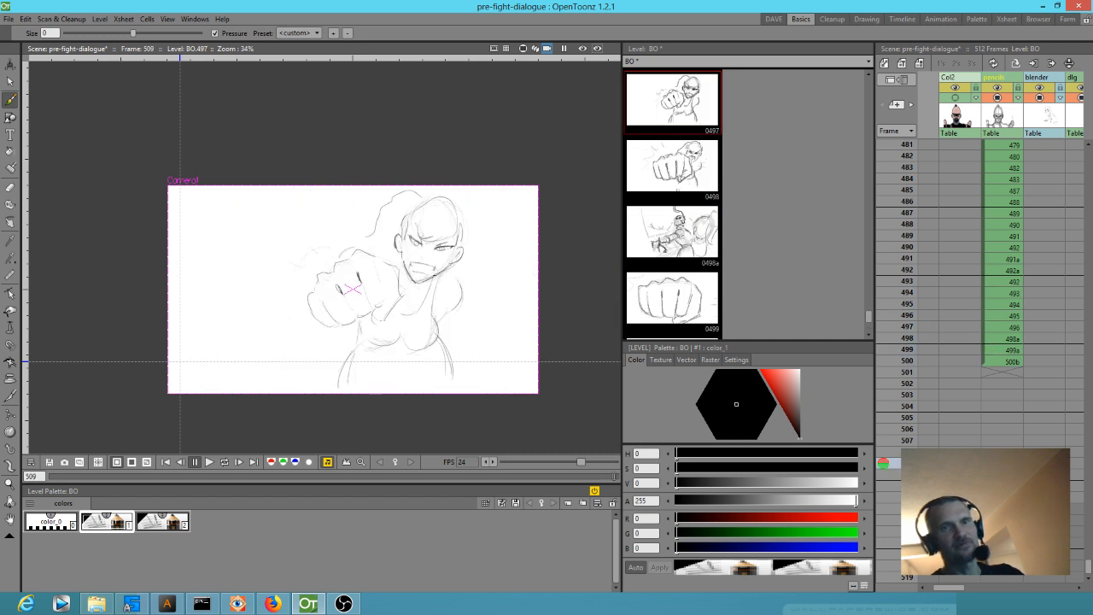
key("period")
key("period")
key("period")
key("comma")
Step: Scrub the timeline between about frame 477 and frame 500 to review the storyboard sequence
mouse_move(901, 348)
left_mouse_down()
mouse_move(900, 178)
mouse_move(902, 249)
mouse_move(902, 190)
mouse_move(891, 229)
mouse_move(905, 295)
mouse_move(904, 146)
mouse_move(884, 554)
mouse_move(873, 519)
mouse_move(866, 549)
mouse_move(867, 486)
mouse_move(855, 549)
left_mouse_up()
scroll(895, 239, "up", 5)
scroll(892, 423, "down", 5)
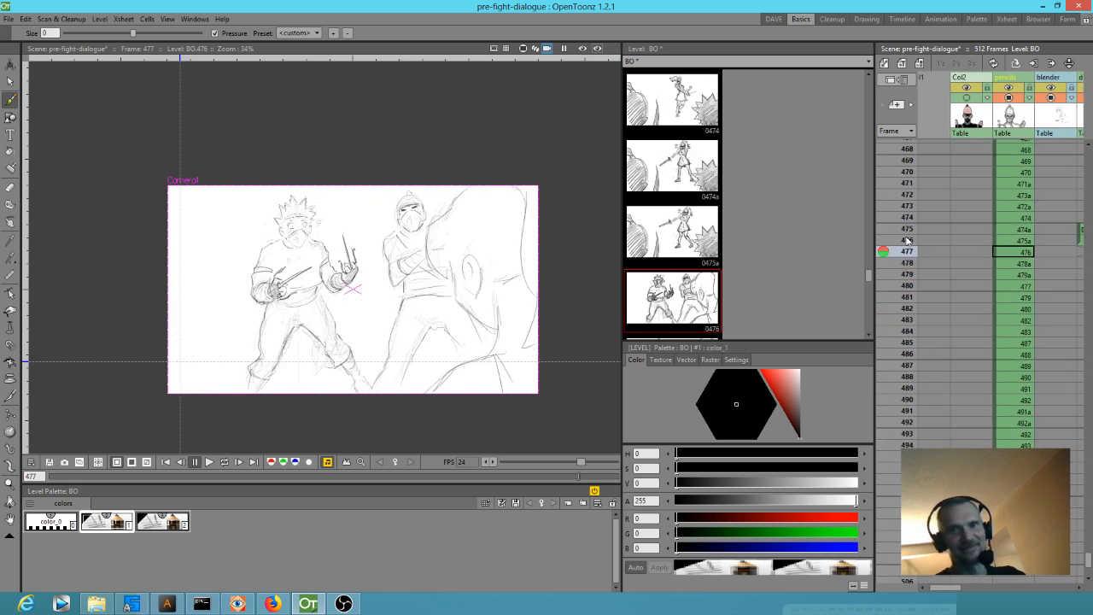
left_click_drag(910, 261, 882, 516)
right_click(882, 517)
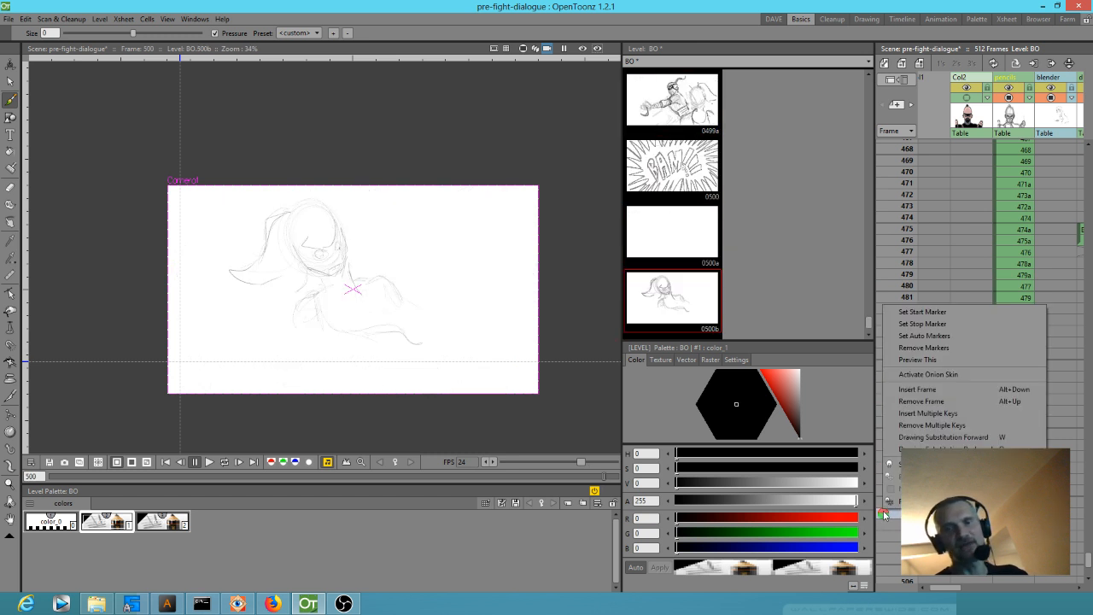
key("Escape")
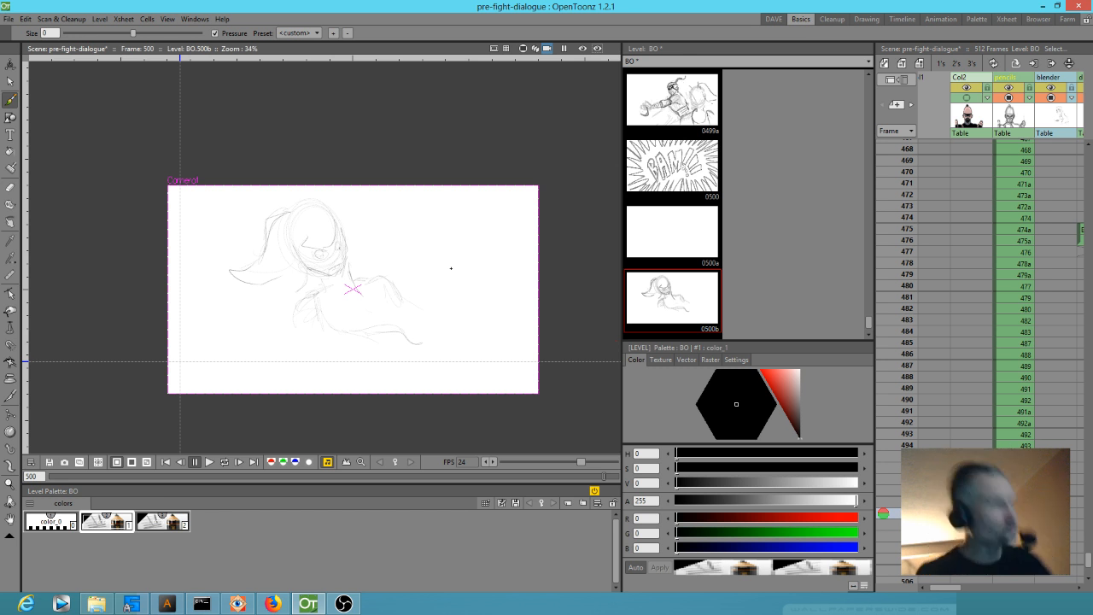
Step: Step through the drawings around frames 495 to 499 to examine the poses of the spiky-haired and masked characters
key("comma")
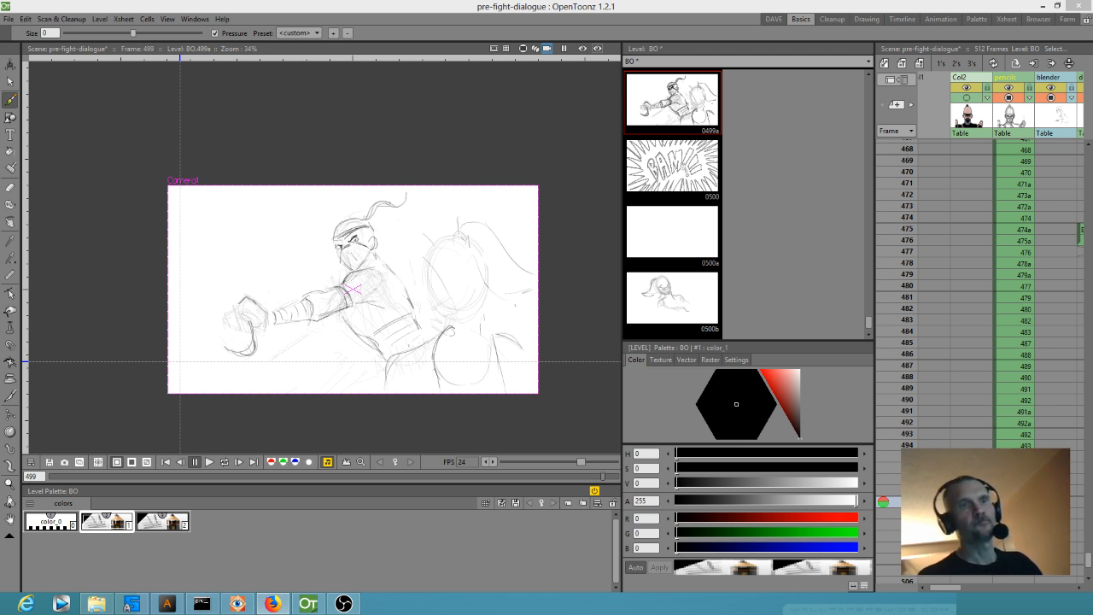
left_click(1012, 468)
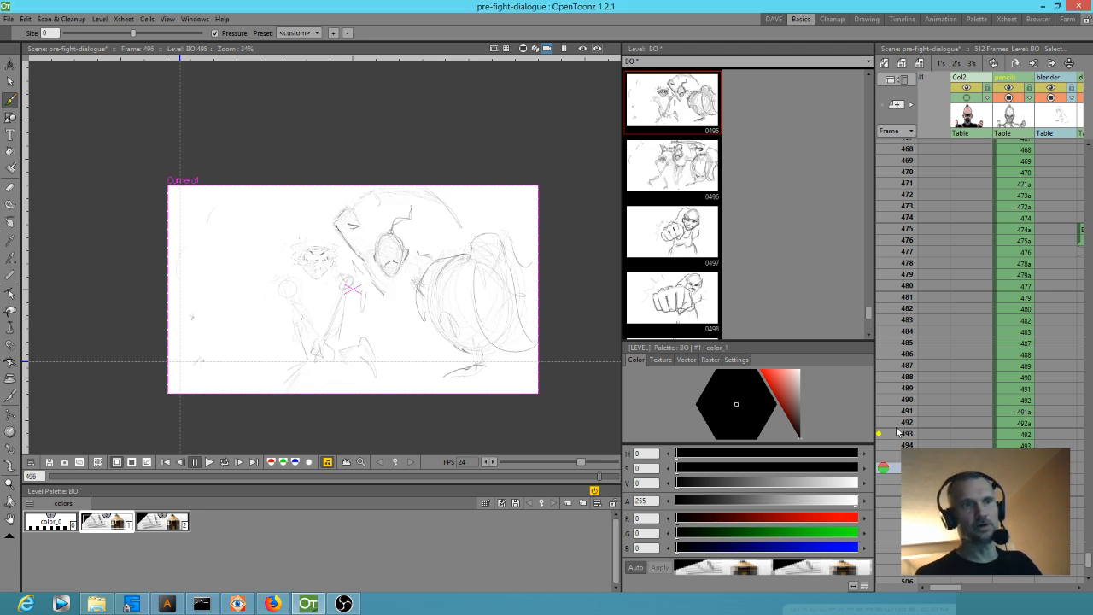
key("Up")
key("Up")
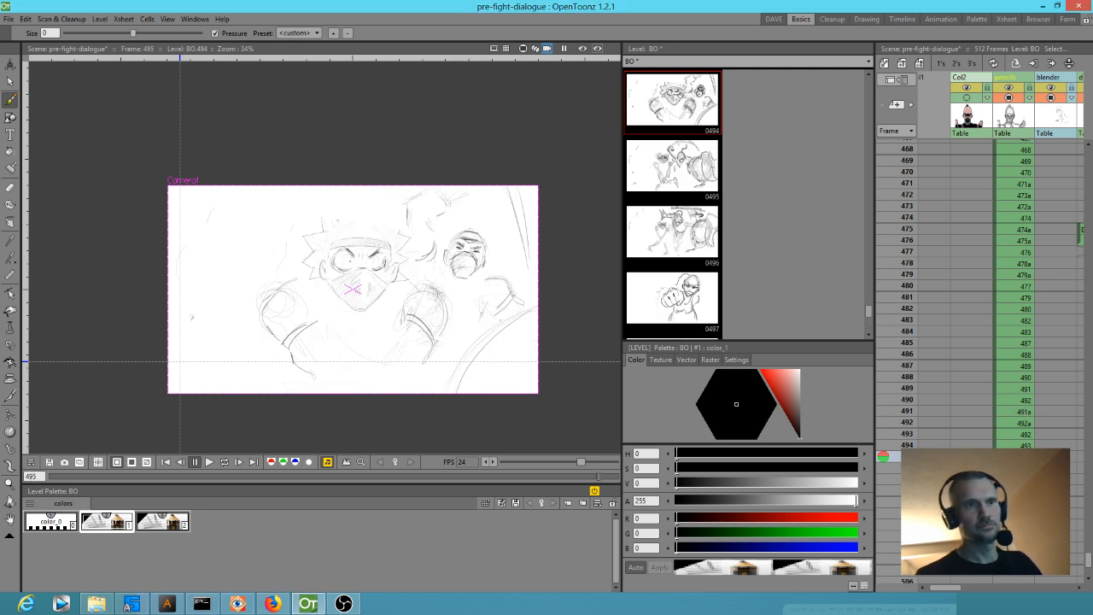
key("Down")
key("Down")
key("Down")
key("Up")
key("Up")
key("Up")
Step: Remove the front-view face of the spiky-haired character on frame 497, clearing the mask, eyes and headband
left_click_drag(903, 444, 897, 478)
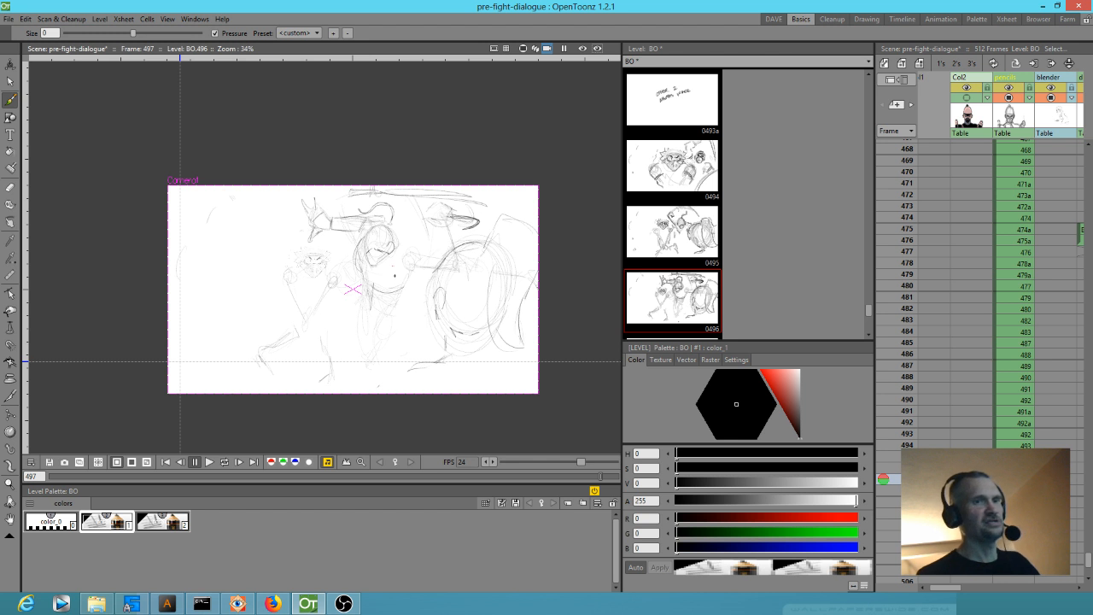
left_click_drag(375, 275, 339, 263)
key("shift+space")
left_click_drag(315, 305, 394, 197)
left_click_drag(317, 226, 529, 434)
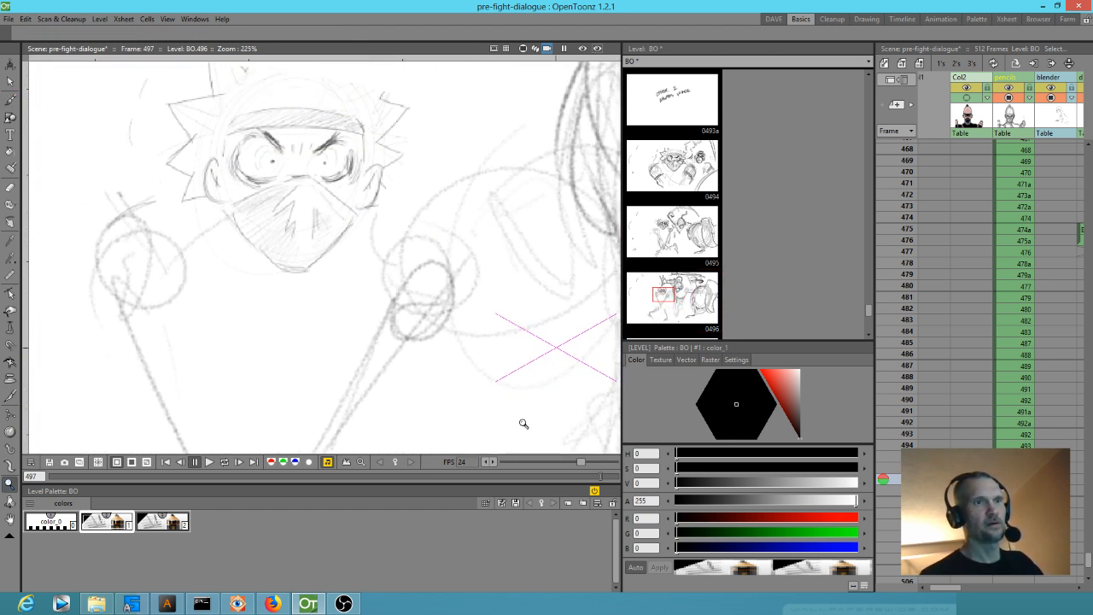
left_click_drag(448, 268, 421, 320)
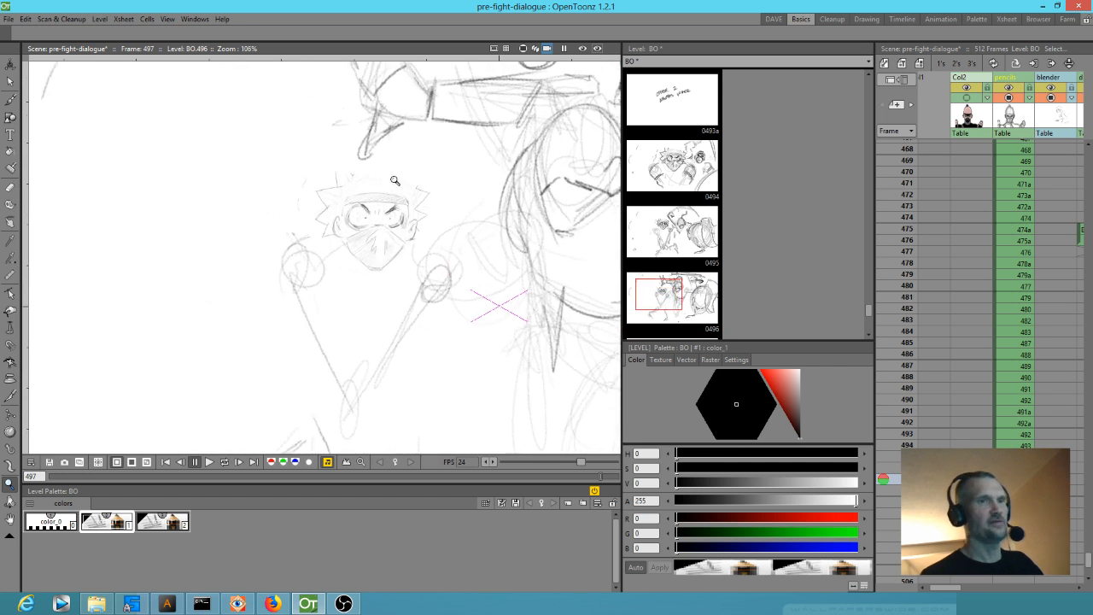
key("s")
mouse_move(398, 171)
left_mouse_down()
mouse_move(316, 258)
mouse_move(418, 163)
left_mouse_up()
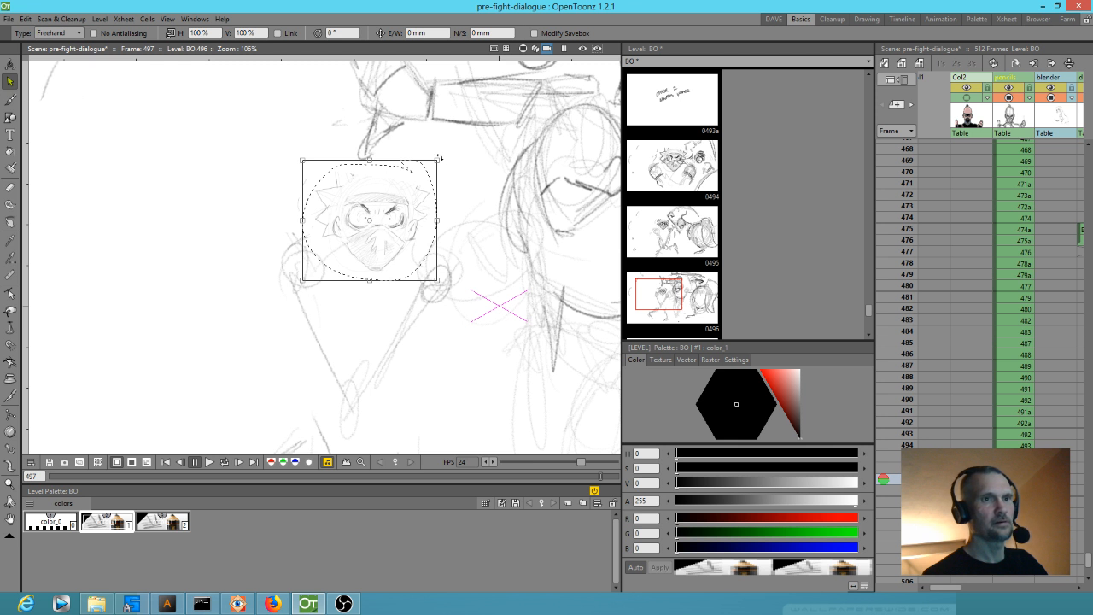
key("a")
mouse_move(398, 214)
left_mouse_down()
mouse_move(383, 190)
mouse_move(358, 234)
mouse_move(376, 277)
mouse_move(394, 269)
mouse_move(419, 233)
mouse_move(405, 167)
mouse_move(417, 221)
mouse_move(429, 202)
mouse_move(388, 146)
left_mouse_up()
Step: Sketch a new turned head for the spiky-haired character on frame 497, with hair spikes, a jaw line and a shoulder circle below
key("b")
left_click_drag(341, 178, 336, 126)
left_click_drag(336, 126, 350, 150)
mouse_move(447, 136)
left_mouse_down()
mouse_move(430, 157)
mouse_move(453, 187)
left_mouse_up()
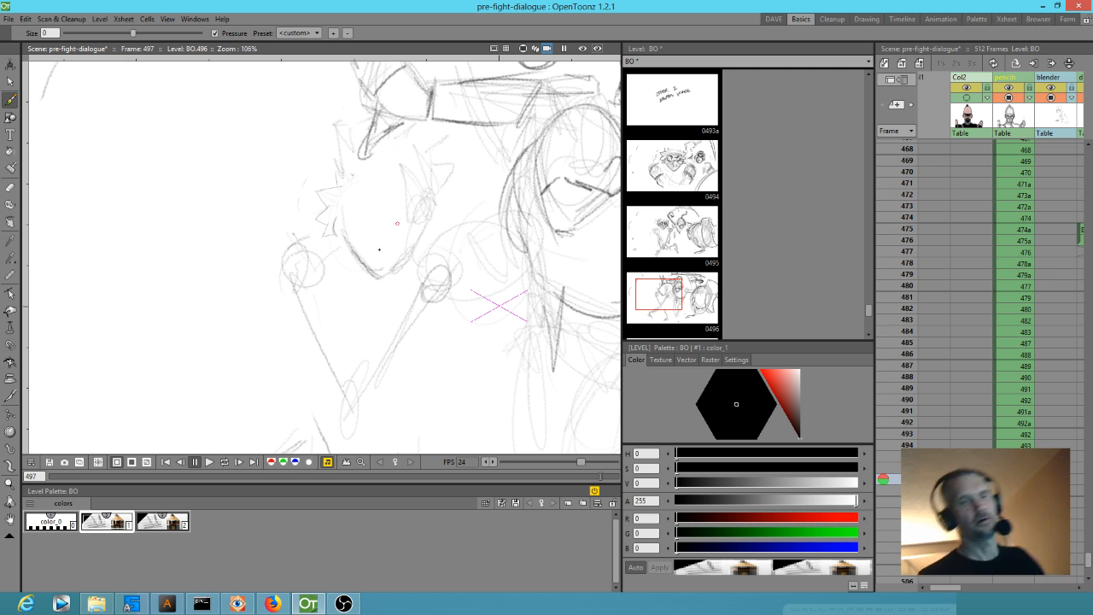
mouse_move(418, 258)
left_mouse_down()
mouse_move(387, 247)
mouse_move(384, 272)
left_mouse_up()
mouse_move(462, 284)
left_mouse_down()
mouse_move(400, 205)
mouse_move(388, 212)
left_mouse_up()
mouse_move(321, 186)
left_mouse_down()
mouse_move(340, 208)
mouse_move(313, 215)
mouse_move(313, 194)
left_mouse_up()
Step: Erase the old far shoulder circle of the spiky-haired character on frame 497 and sketch new curved chest and back lines
key("a")
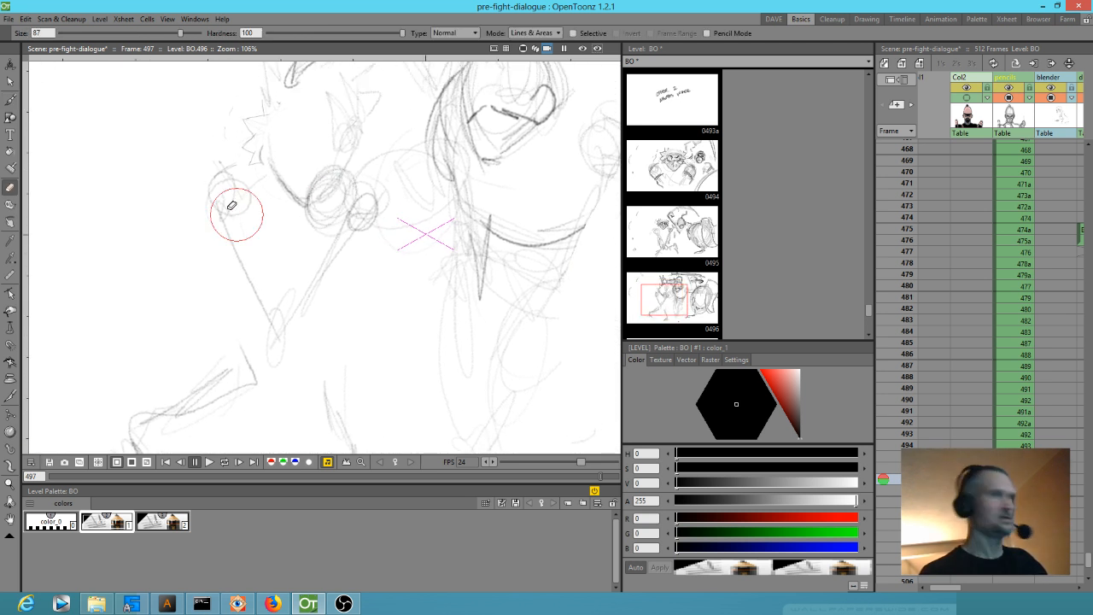
key("b")
mouse_move(258, 189)
left_mouse_down()
mouse_move(279, 255)
mouse_move(258, 246)
left_mouse_up()
mouse_move(321, 210)
left_mouse_down()
mouse_move(307, 302)
mouse_move(328, 283)
left_mouse_up()
left_click_drag(381, 167, 374, 265)
left_click_drag(381, 195, 374, 338)
left_click_drag(381, 170, 385, 287)
left_click_drag(384, 189, 376, 353)
mouse_move(465, 323)
left_mouse_down()
mouse_move(500, 257)
mouse_move(492, 270)
left_mouse_up()
scroll(492, 269, "down", 4)
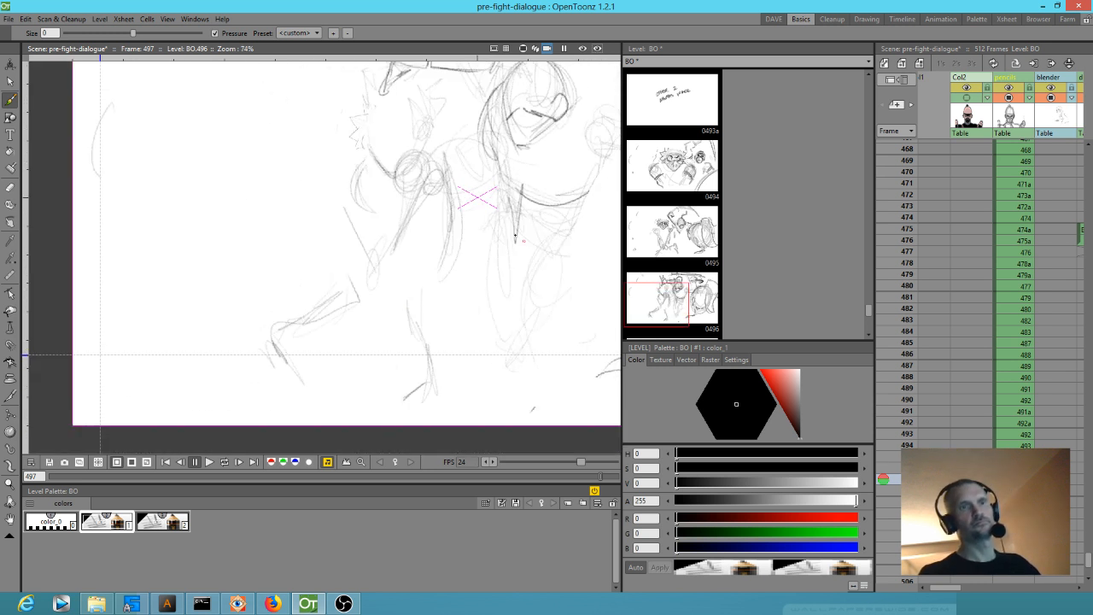
left_click_drag(370, 279, 335, 288)
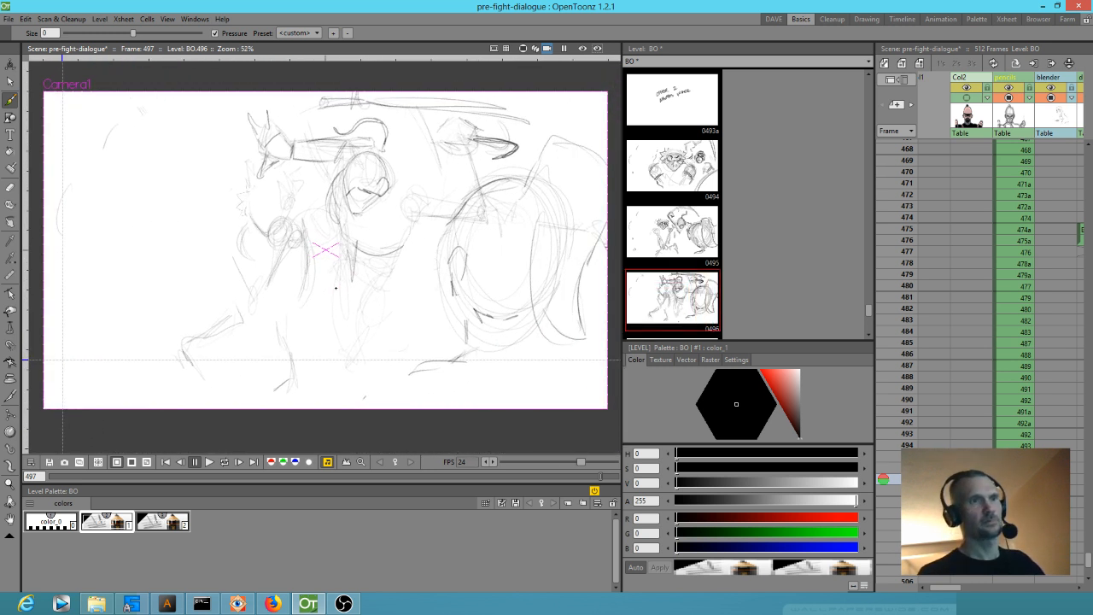
Step: Select the spiky-haired character's head on frame 496, scale it to 91.4 %, rotate it 7.88° and shift it slightly down
key("comma")
key("period")
key("comma")
key("comma")
key("comma")
key("period")
key("period")
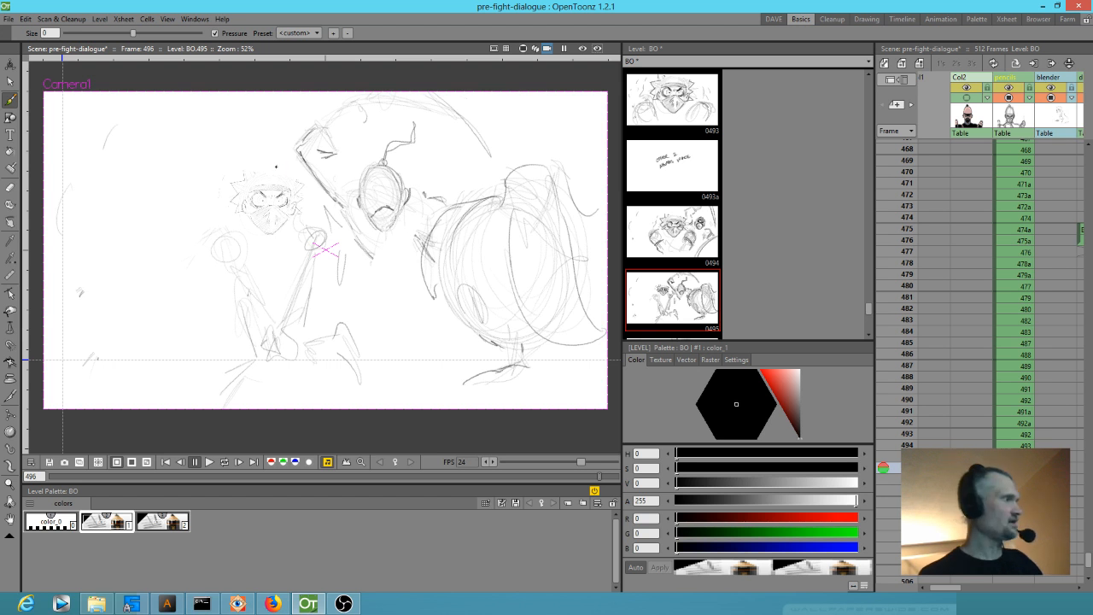
key("s")
mouse_move(275, 155)
left_mouse_down()
mouse_move(228, 209)
mouse_move(275, 245)
mouse_move(308, 201)
mouse_move(282, 152)
left_mouse_up()
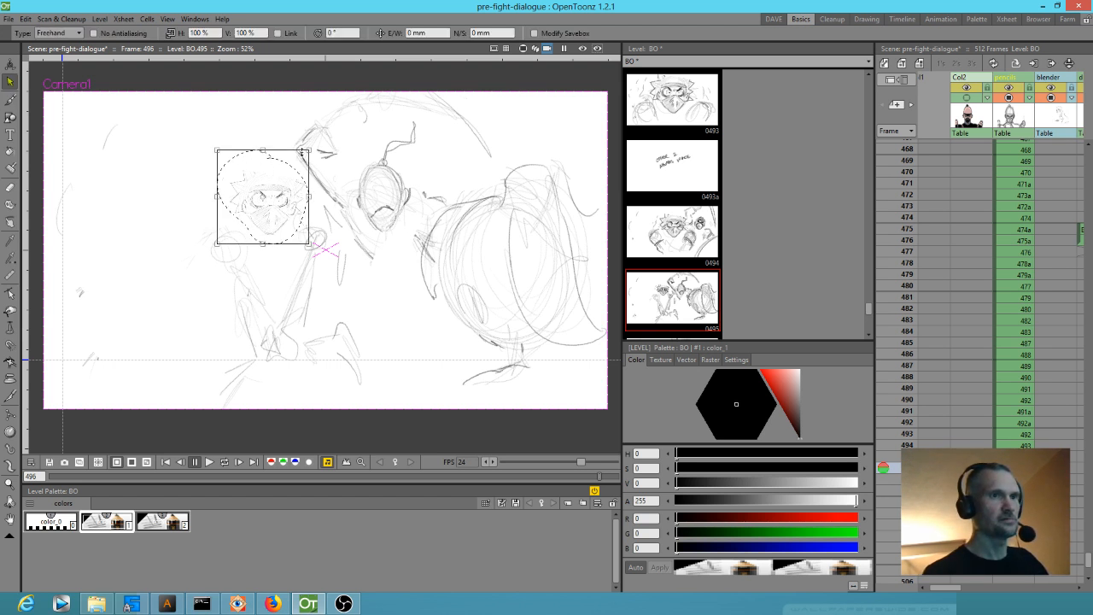
left_click_drag(216, 149, 226, 157)
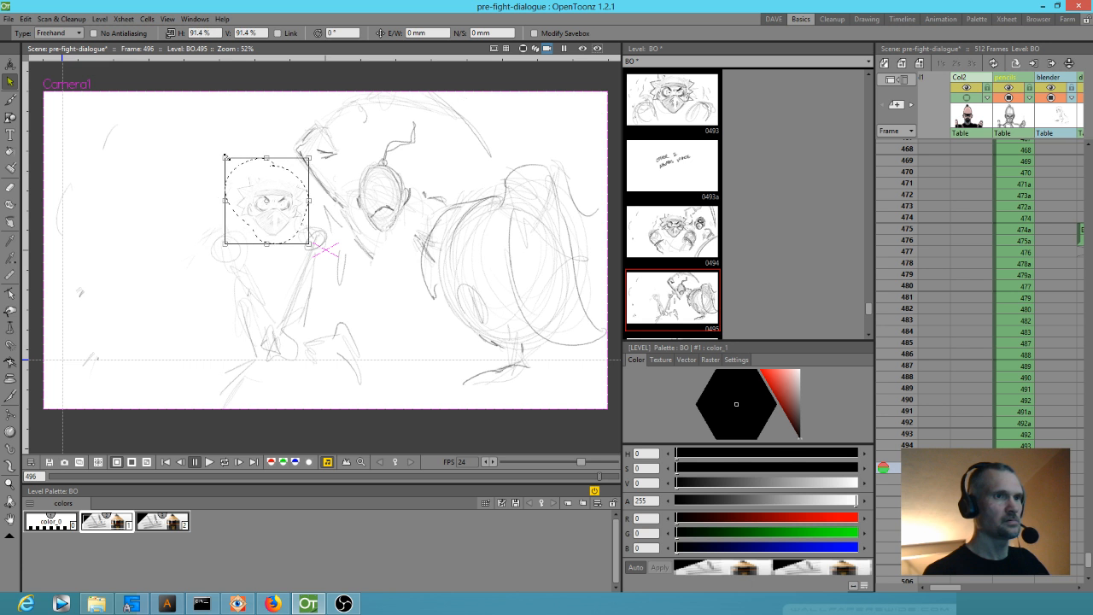
left_click_drag(295, 214, 296, 216)
left_click_drag(313, 158, 304, 152)
left_click_drag(286, 207, 285, 212)
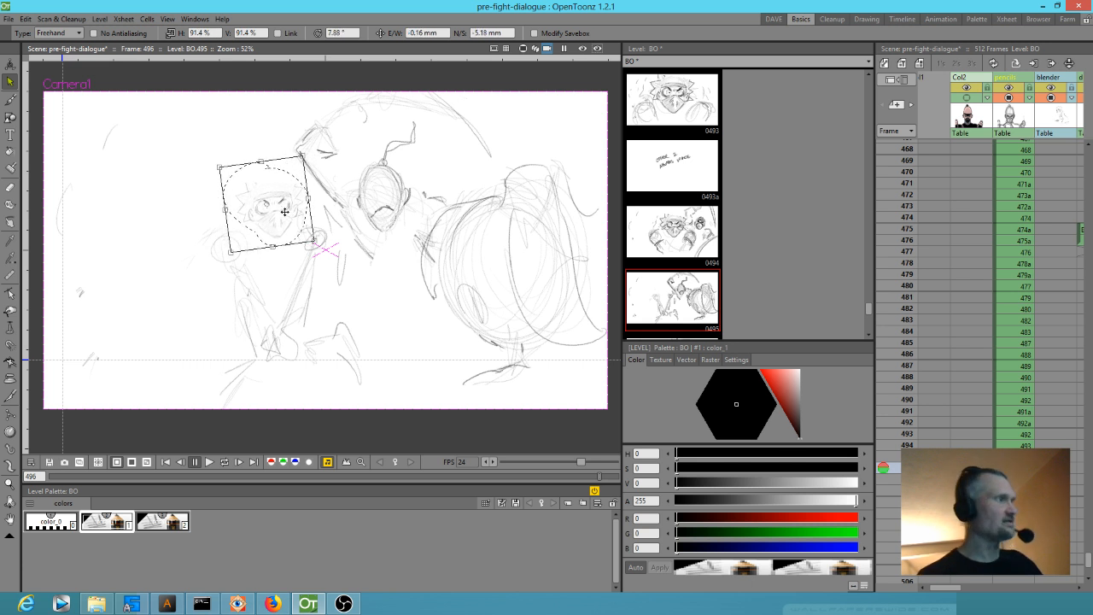
key("comma")
key("period")
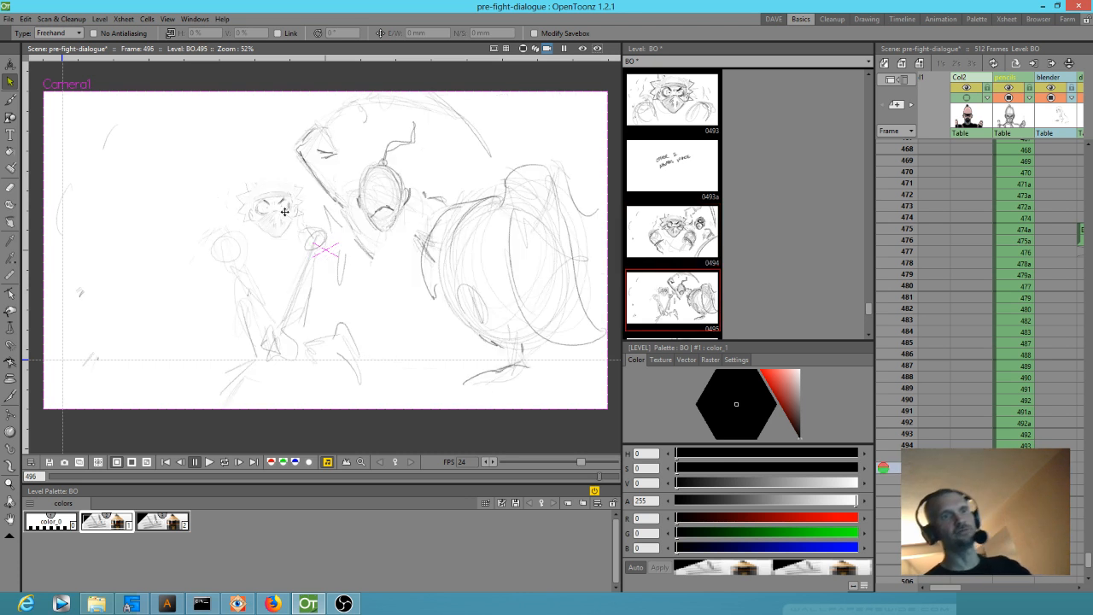
Step: Erase the shoulder circles below the spiky-haired character's jaw on frame 497 and redraw a rounded shoulder, comparing with frame 496
key("period")
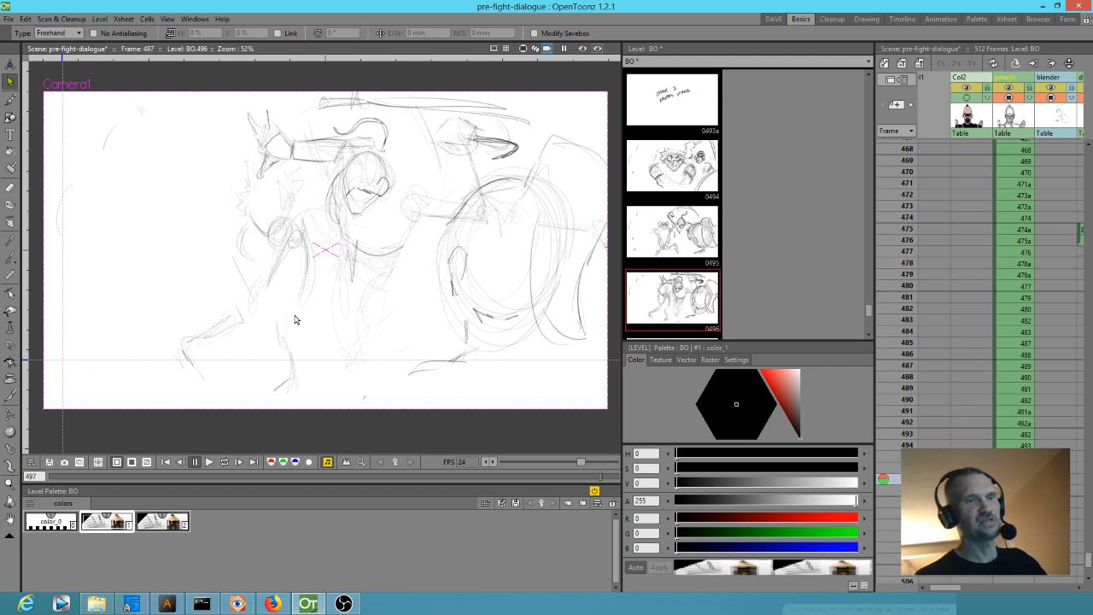
key("period")
key("comma")
key("comma")
key("comma")
key("period")
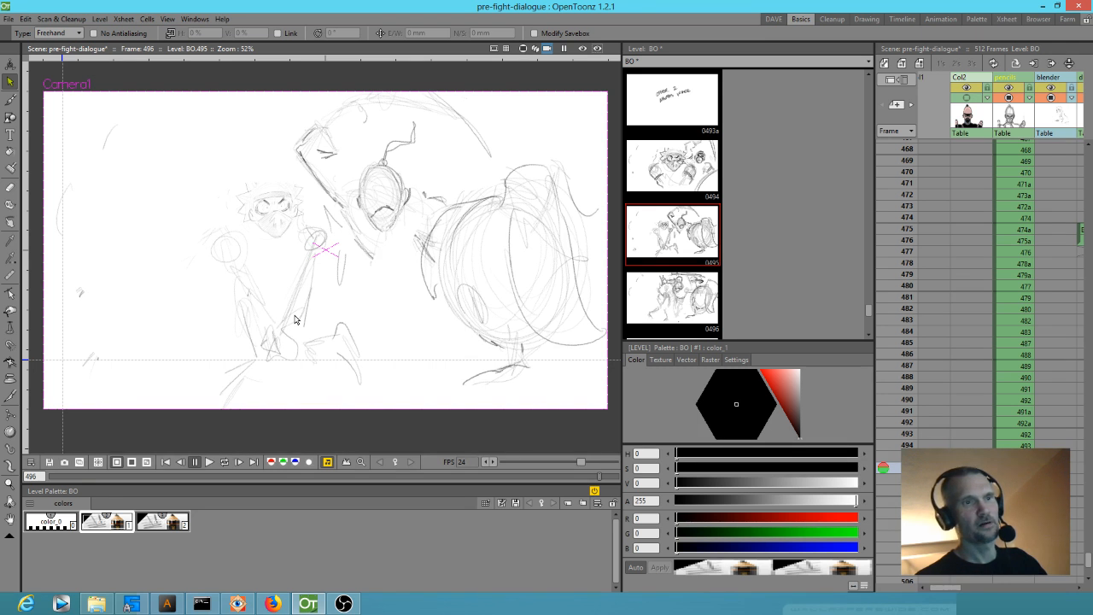
key("period")
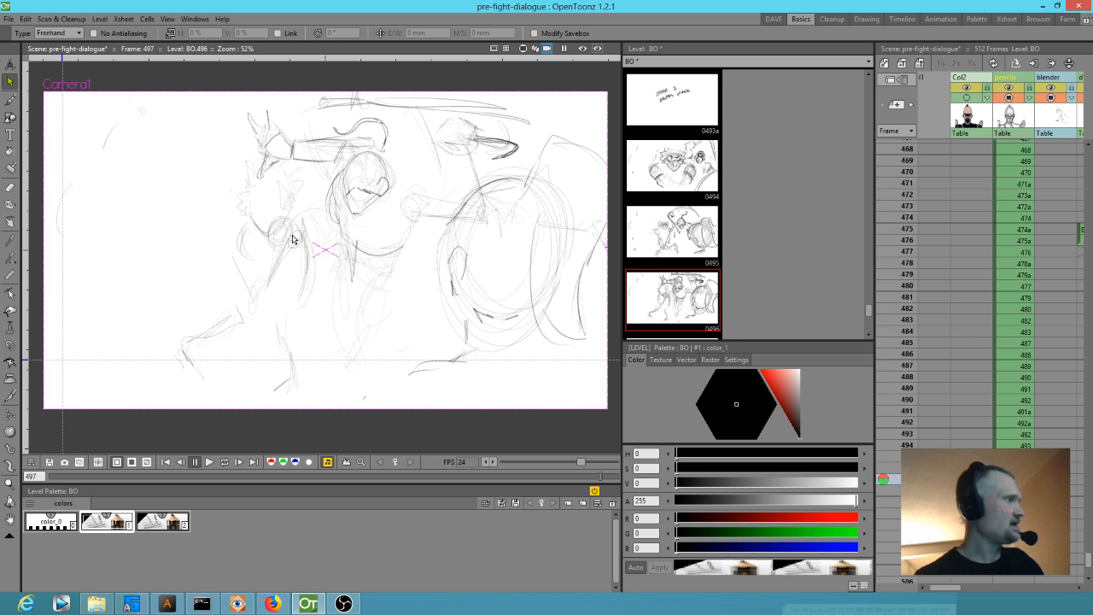
key("a")
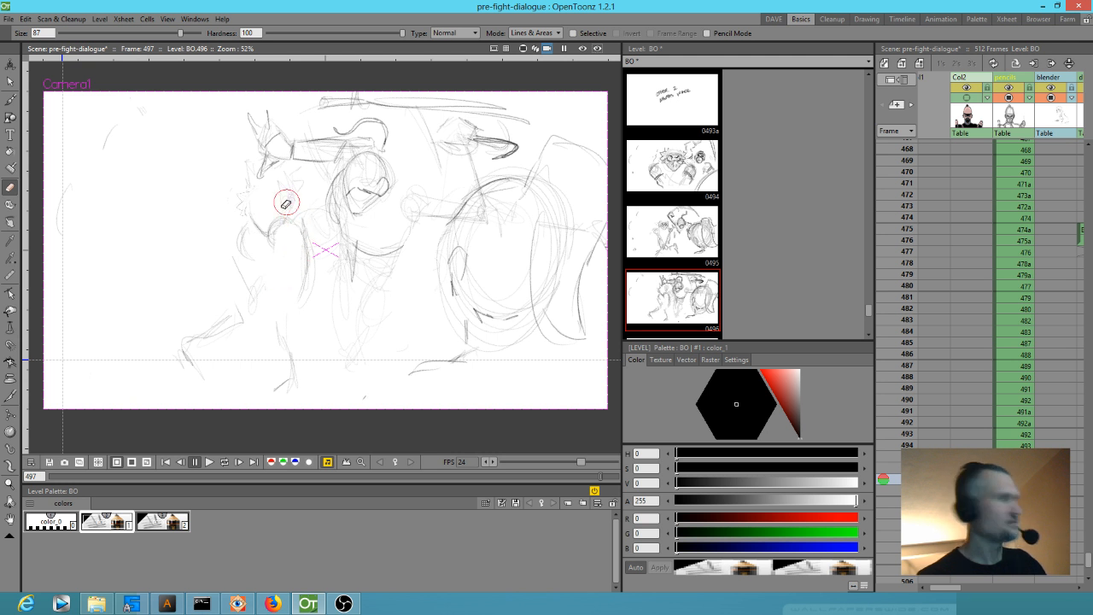
key("b")
mouse_move(283, 224)
left_mouse_down()
mouse_move(272, 249)
mouse_move(302, 263)
mouse_move(290, 274)
left_mouse_up()
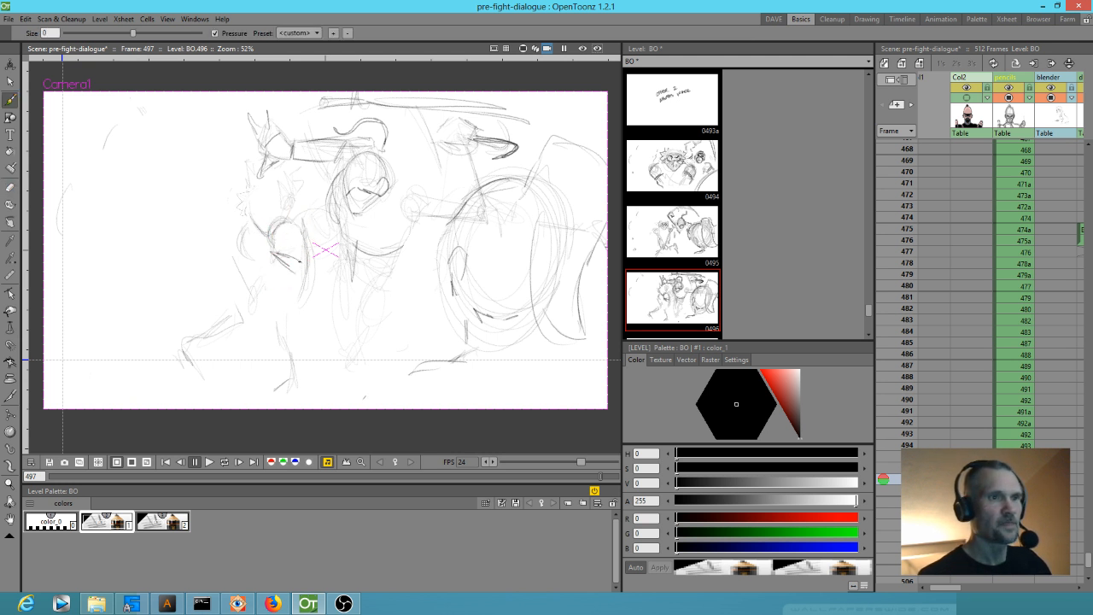
key("comma")
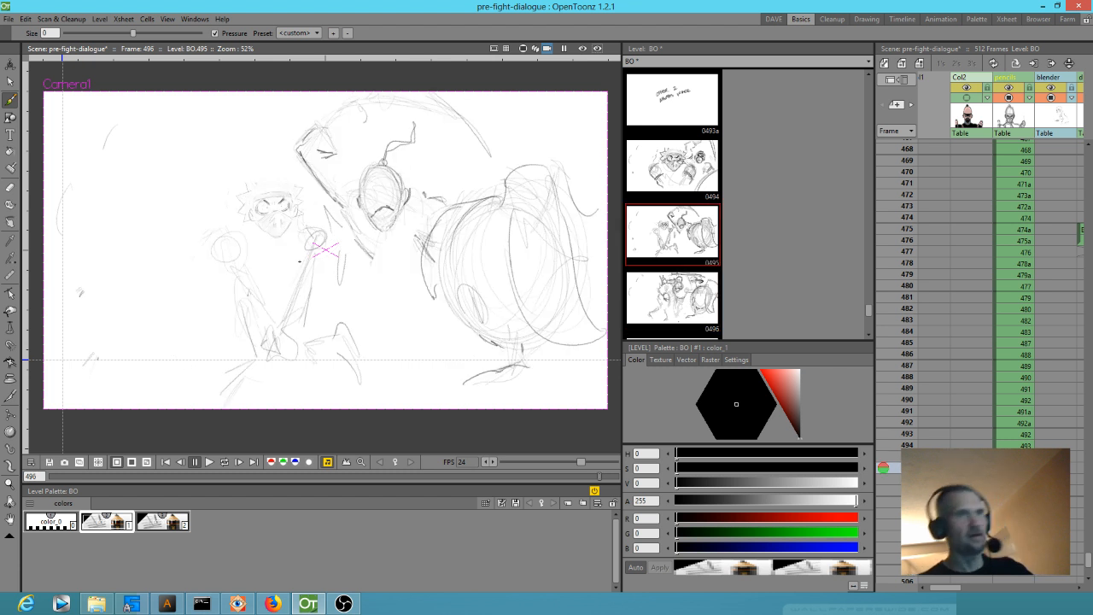
key("period")
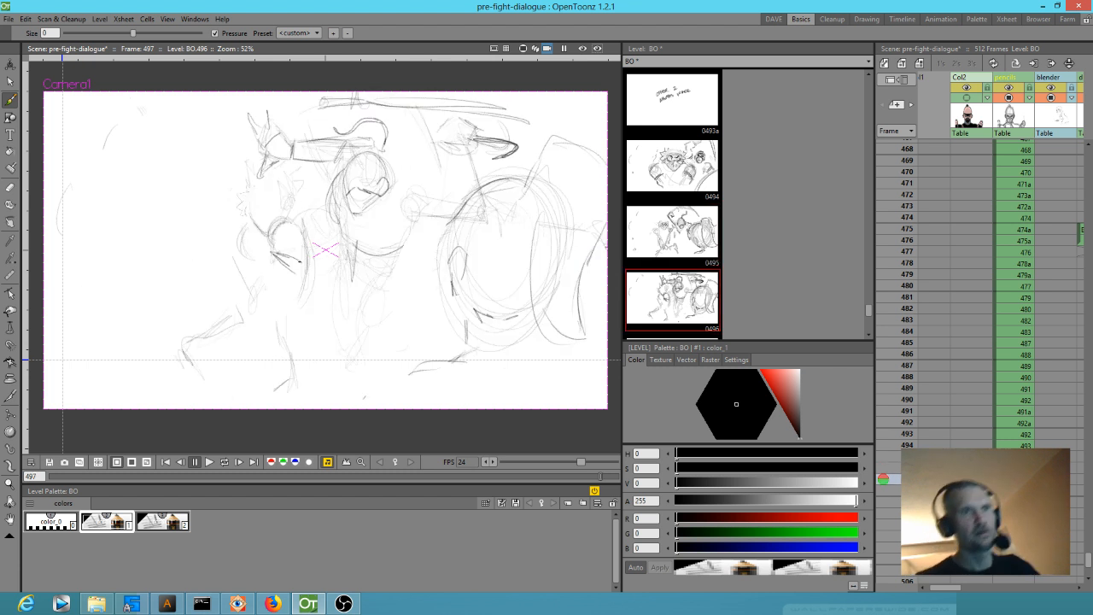
Step: Add a shoulder line to the ponytailed character's outstretched arm and a shoulder curve to the spiky-haired character on frame 497
key("comma")
key("period")
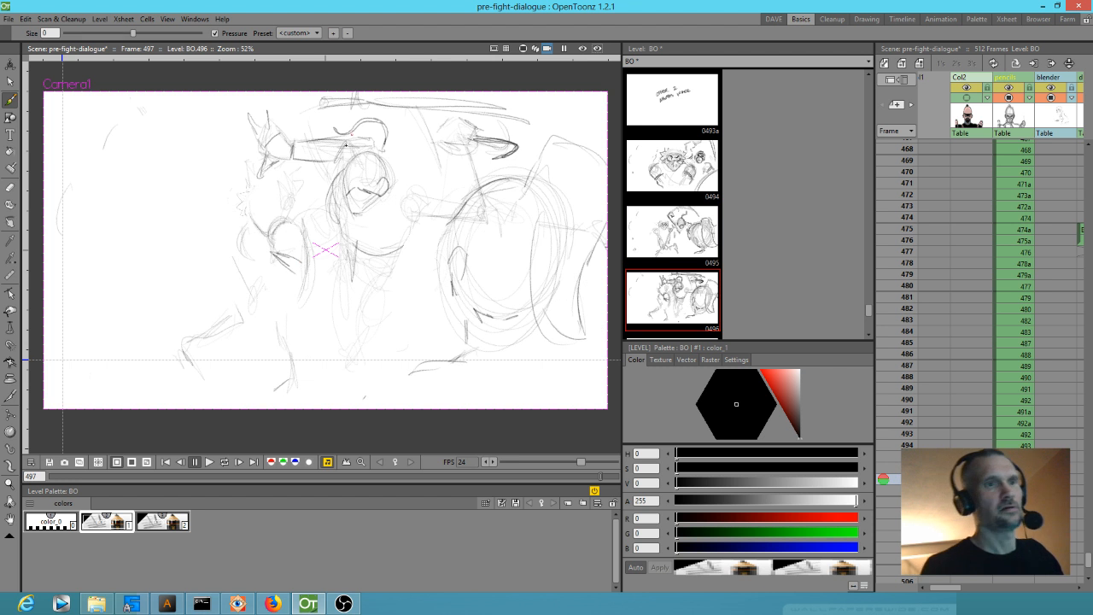
left_click_drag(333, 165, 342, 137)
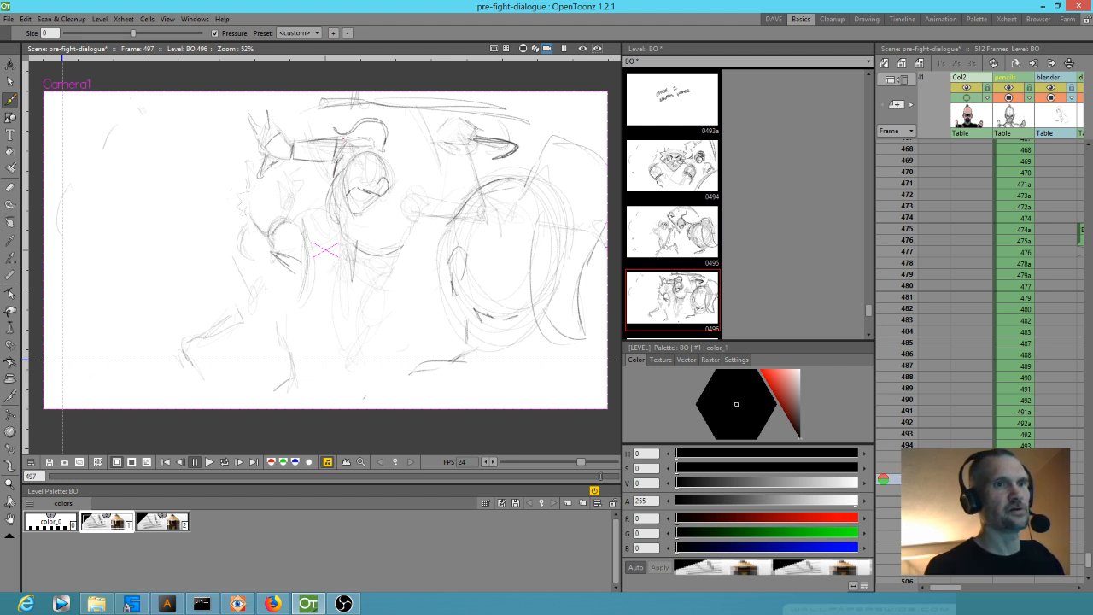
key("comma")
key("period")
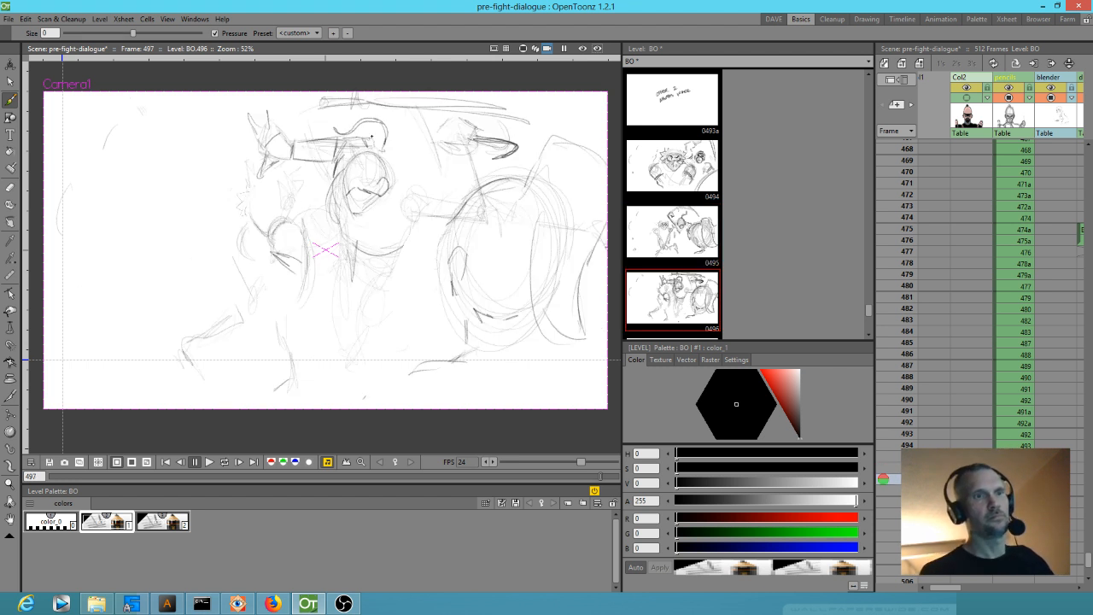
left_click_drag(255, 224, 253, 251)
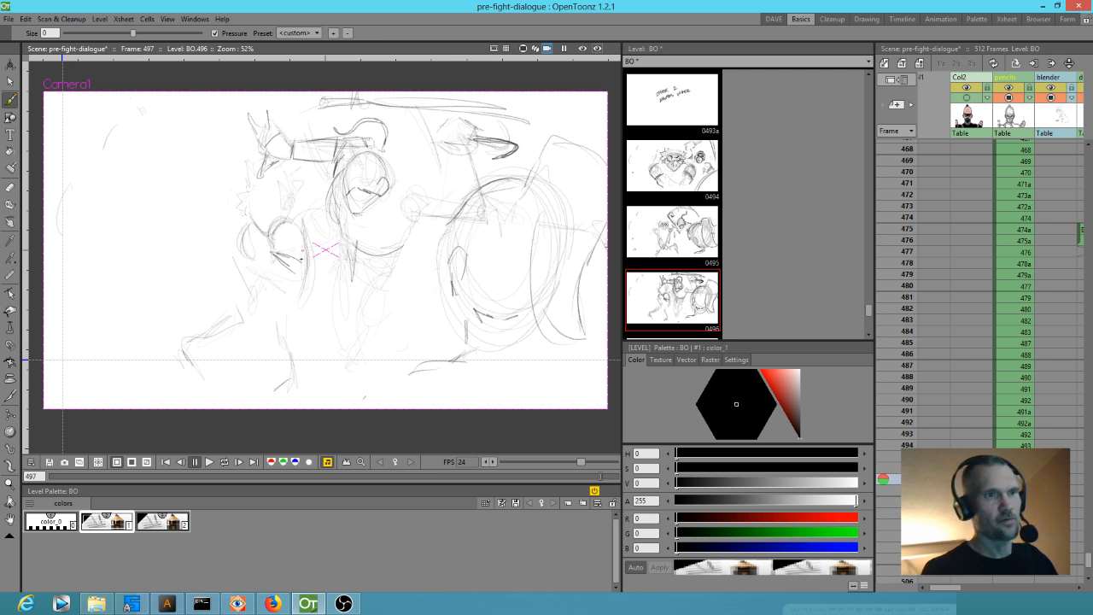
key("comma")
key("period")
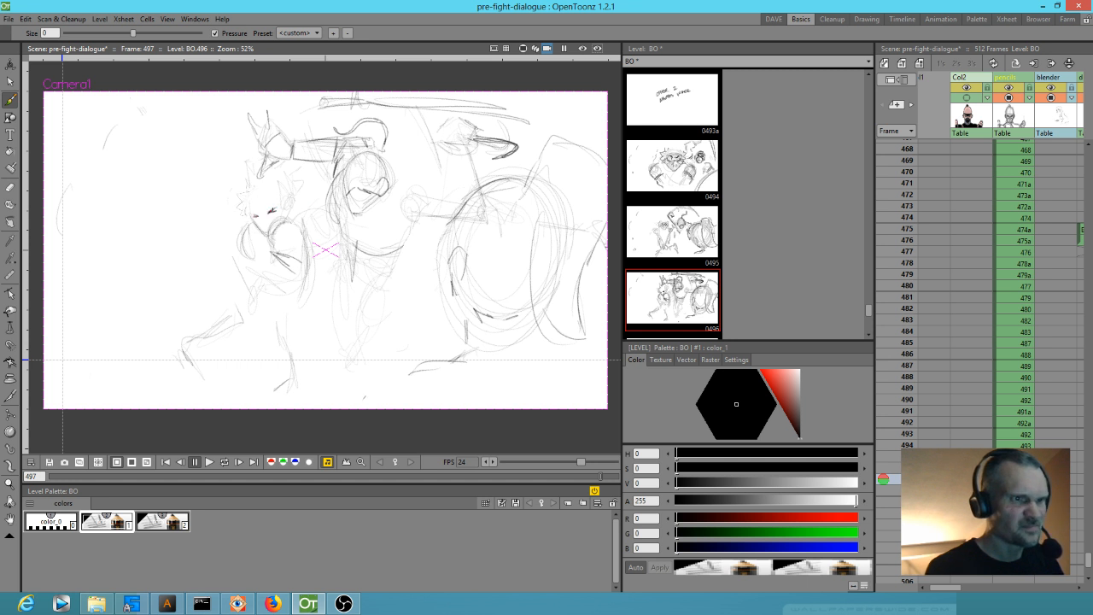
Step: Draw squeezed-shut eyes and an open, gritted mouth on the spiky-haired character's face on frame 497
left_click_drag(263, 213, 275, 212)
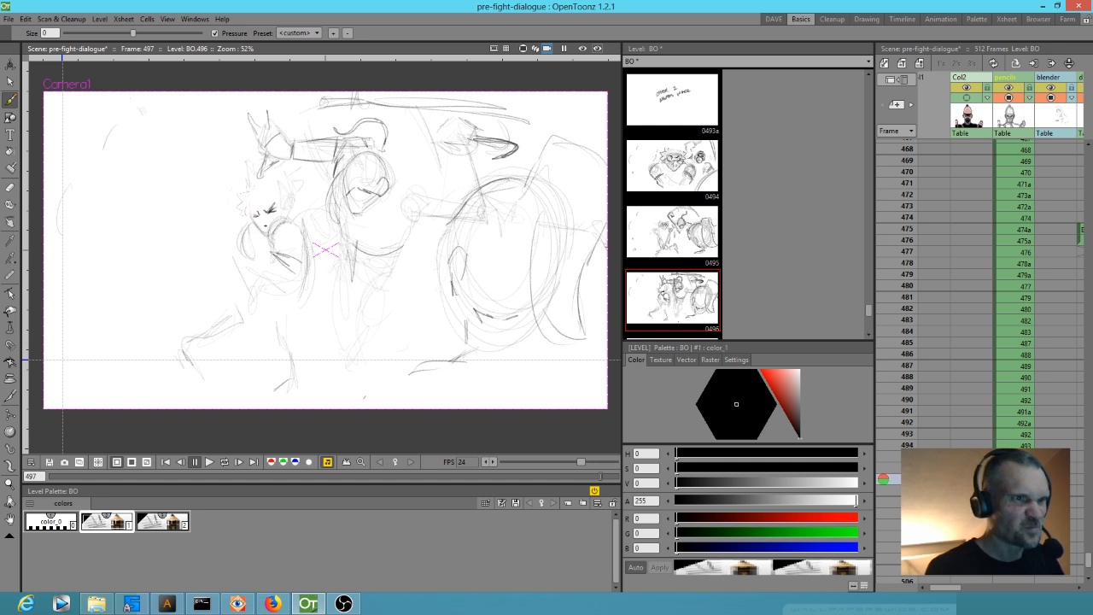
left_click_drag(264, 220, 274, 231)
key("comma")
key("period")
Step: Sketch the spiky-haired character's torso sides, waist and back lines on frame 497, comparing with frame 496
left_click_drag(273, 253, 286, 261)
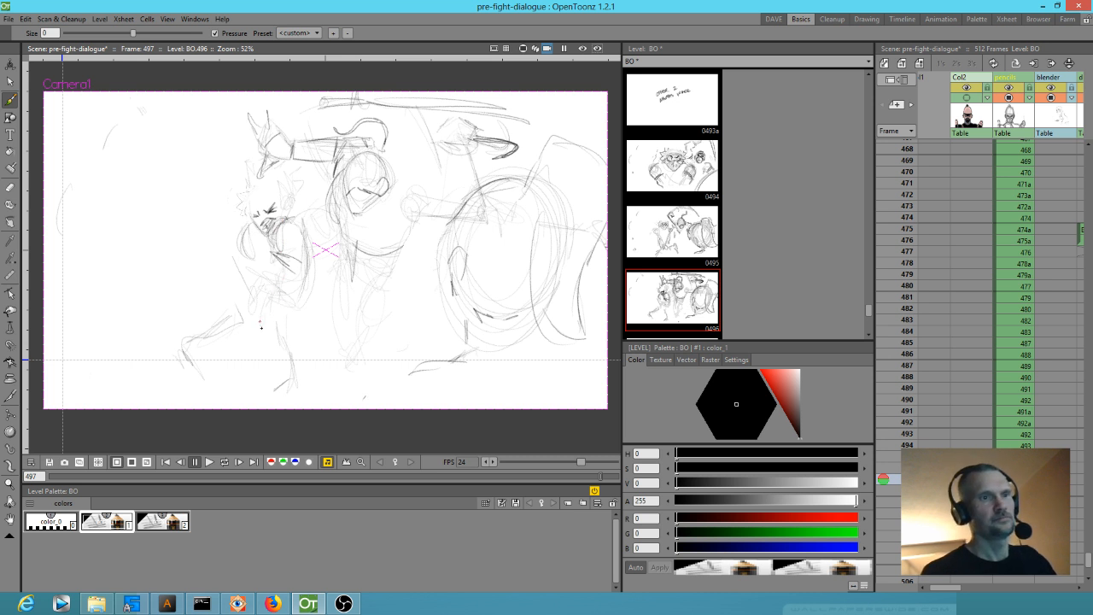
key("comma")
key("period")
mouse_move(265, 313)
left_mouse_down()
mouse_move(270, 331)
mouse_move(255, 294)
left_mouse_up()
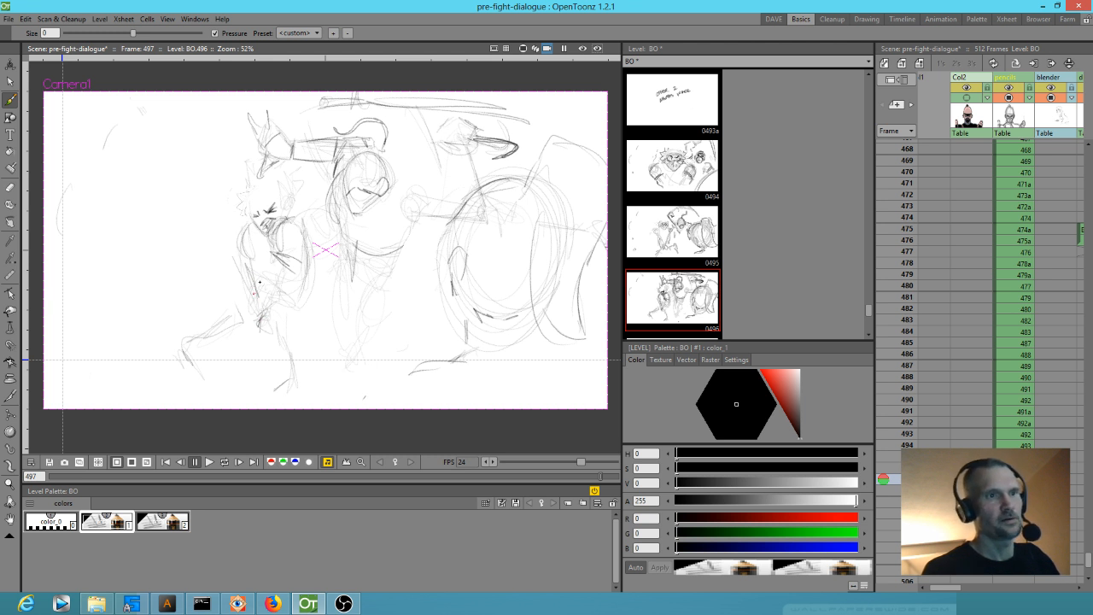
left_click_drag(311, 244, 312, 275)
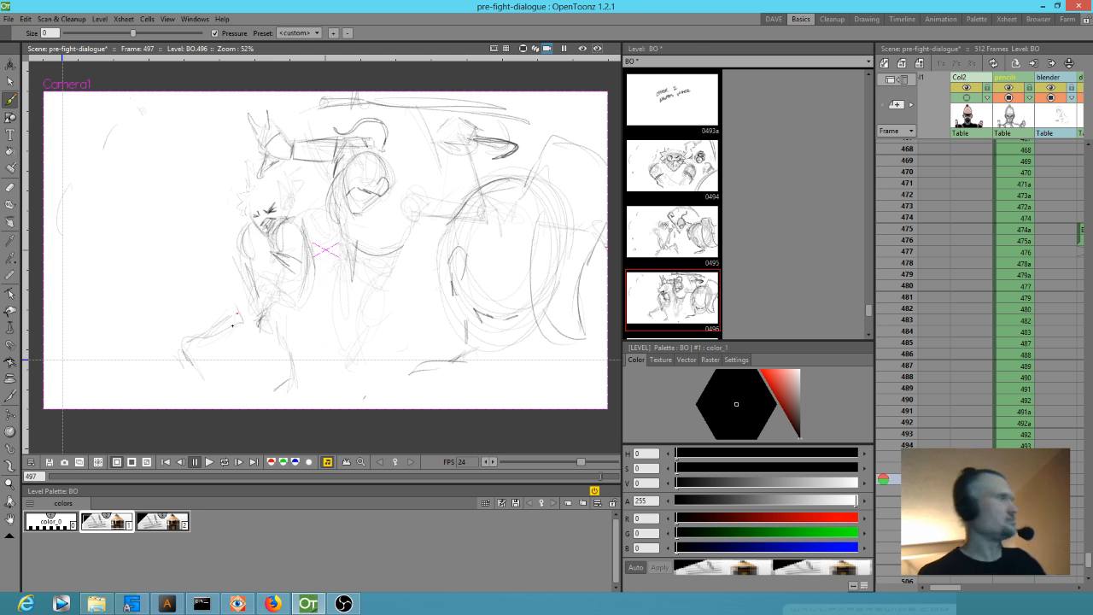
Step: Erase the spiky-haired character's old leg lines on frame 497
key("a")
mouse_move(264, 385)
left_mouse_down()
mouse_move(171, 367)
mouse_move(225, 305)
mouse_move(150, 381)
left_mouse_up()
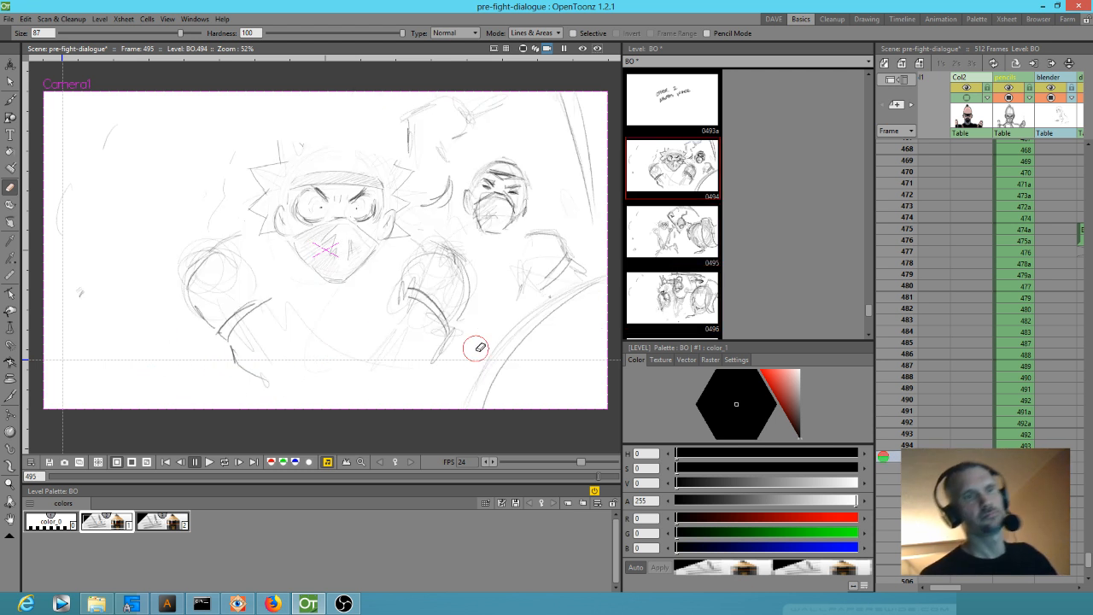
key(".")
key(".")
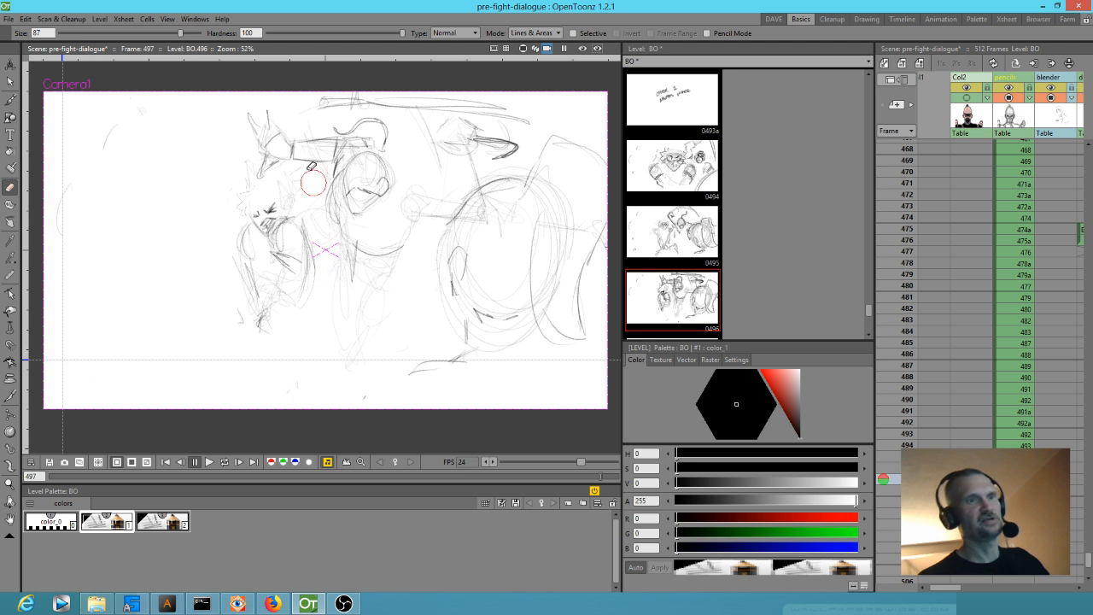
Step: Select the spiky-haired character's head and torso on frame 497, rotate them 16.7° and shift them -25.91 mm E/W and 49.42 mm N/S
key("s")
mouse_move(309, 196)
left_mouse_down()
mouse_move(229, 182)
mouse_move(230, 359)
mouse_move(324, 340)
mouse_move(322, 238)
mouse_move(310, 186)
left_mouse_up()
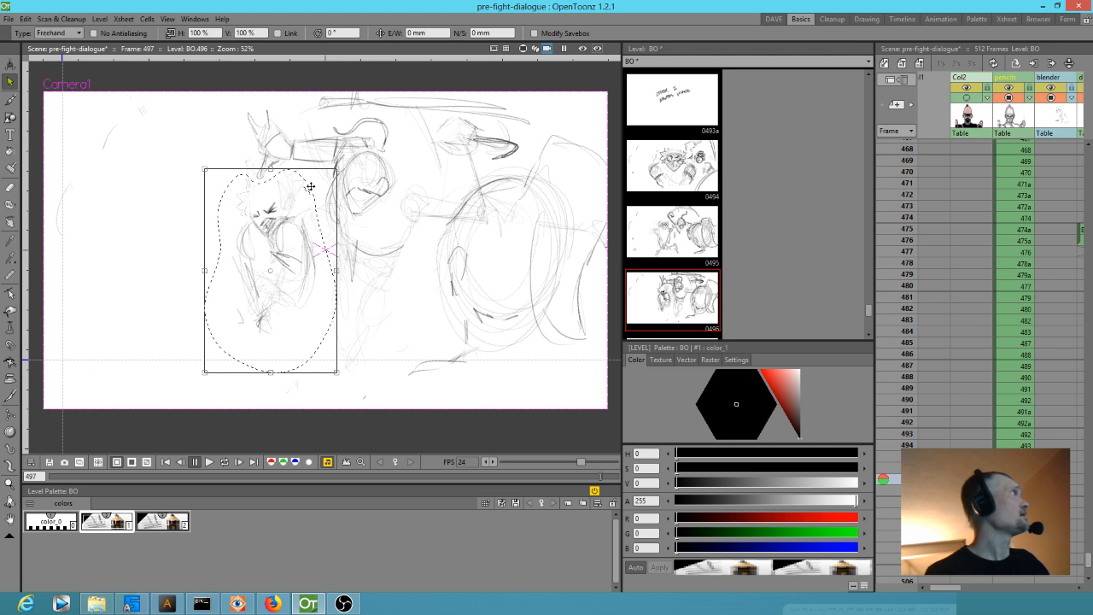
left_click_drag(312, 255, 265, 238)
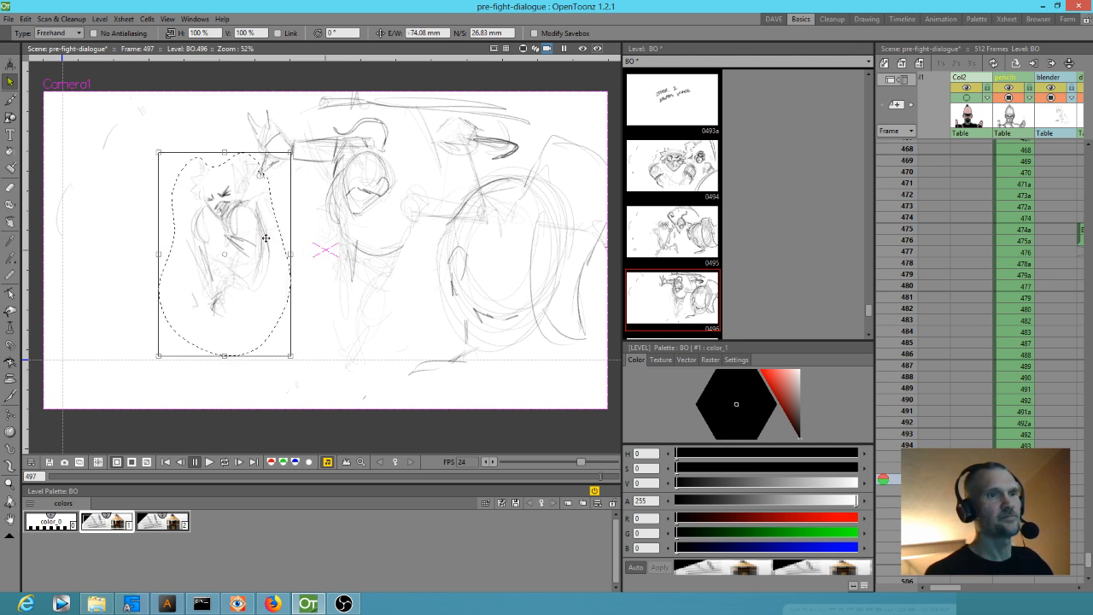
mouse_move(295, 360)
left_mouse_down()
mouse_move(325, 322)
mouse_move(320, 334)
left_mouse_up()
left_click_drag(226, 251, 258, 231)
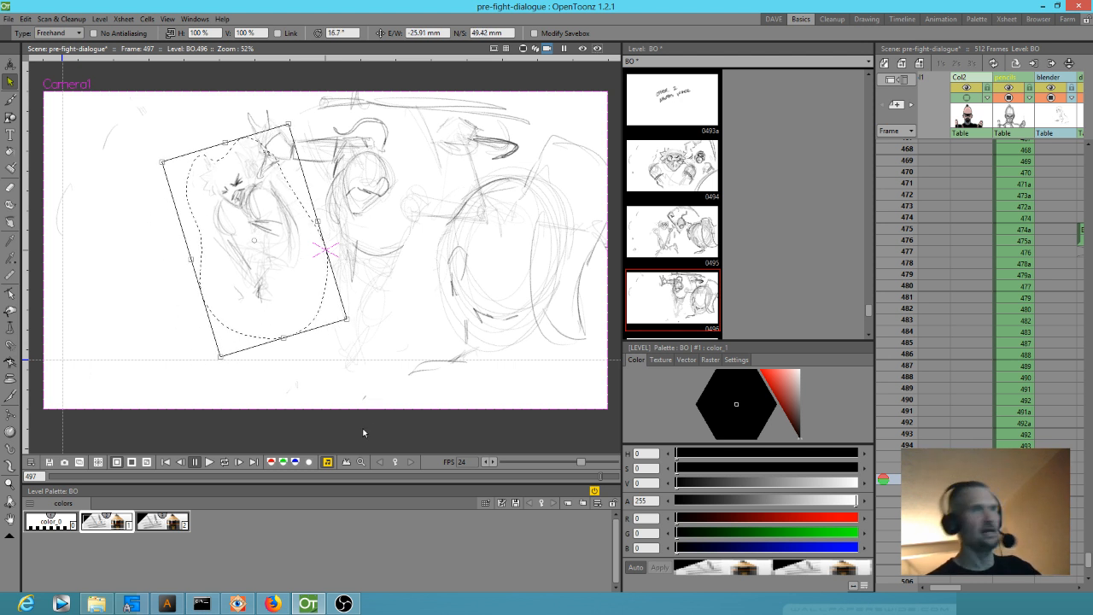
Step: Redraw the spiky-haired character's pointed hair outline and headband more firmly on frame 497
key("comma")
key("period")
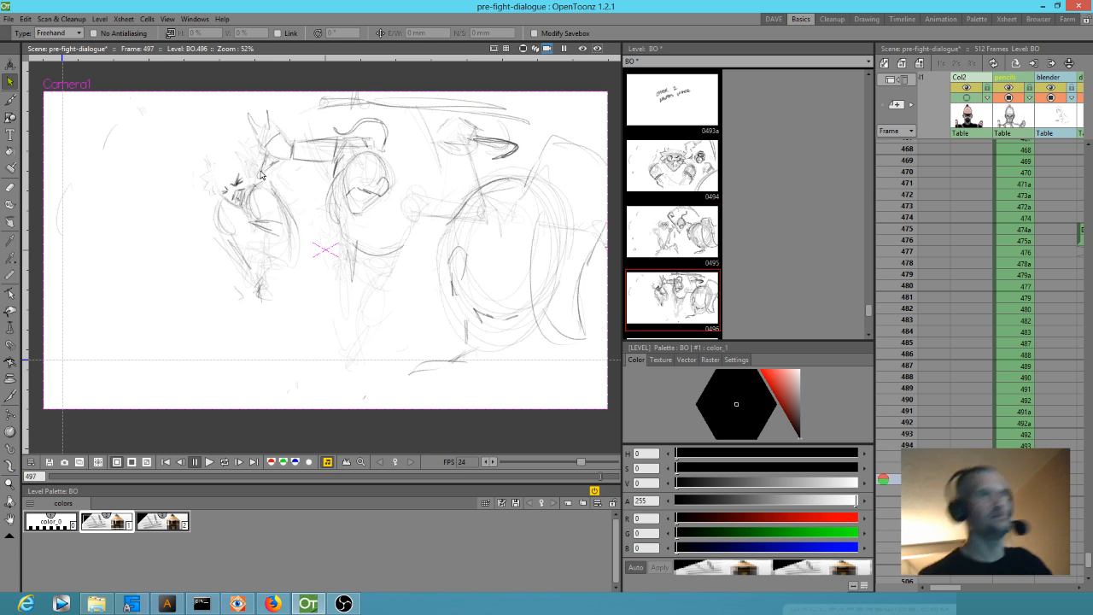
key("b")
mouse_move(215, 193)
left_mouse_down()
mouse_move(201, 174)
mouse_move(206, 151)
mouse_move(220, 147)
mouse_move(195, 173)
mouse_move(203, 185)
mouse_move(225, 137)
mouse_move(217, 190)
mouse_move(221, 176)
left_mouse_up()
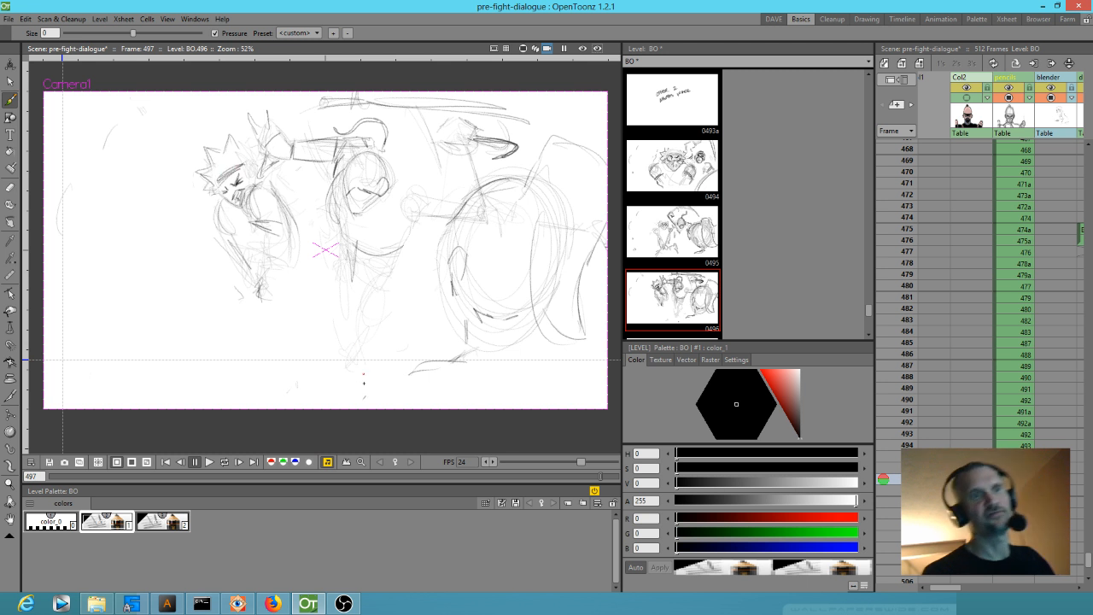
Step: Flip back and forth between the drawings from frame 493 to frame 497 to check the motion
key("comma")
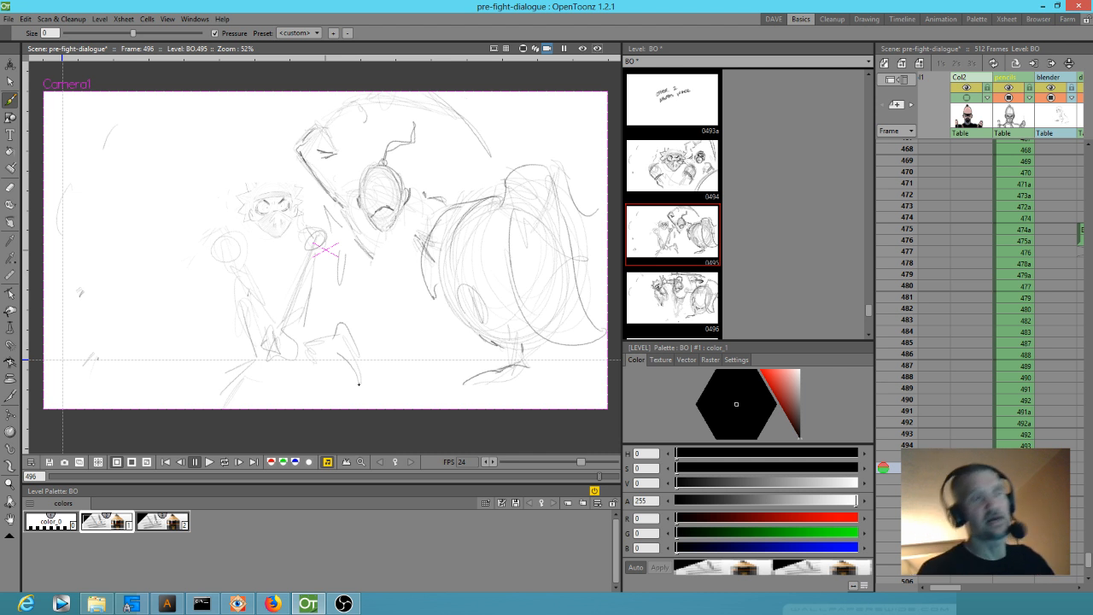
key("period")
key("comma")
key("comma")
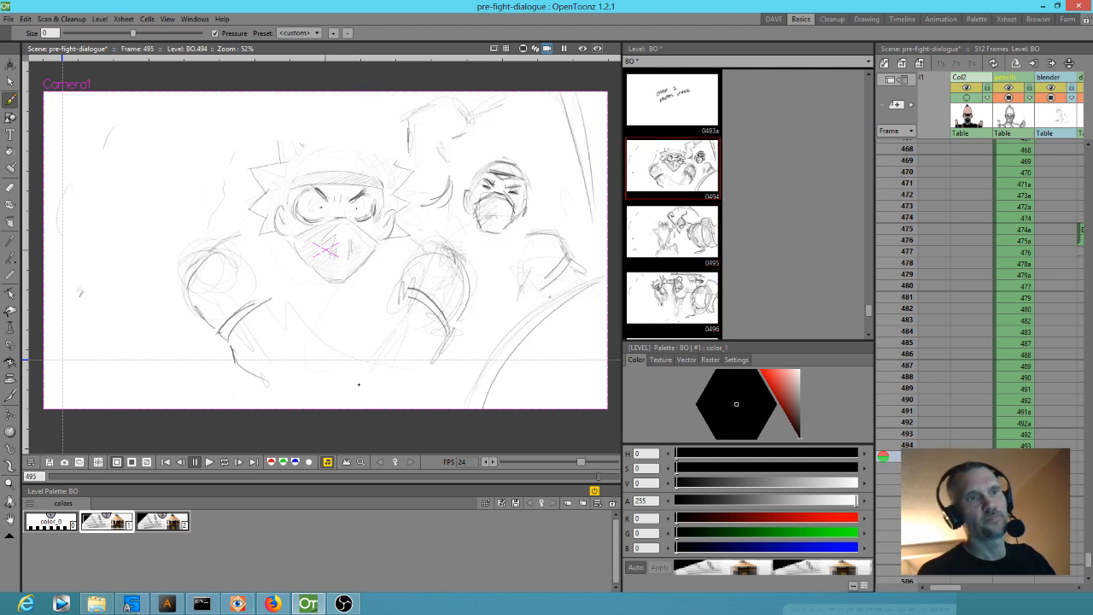
key("comma")
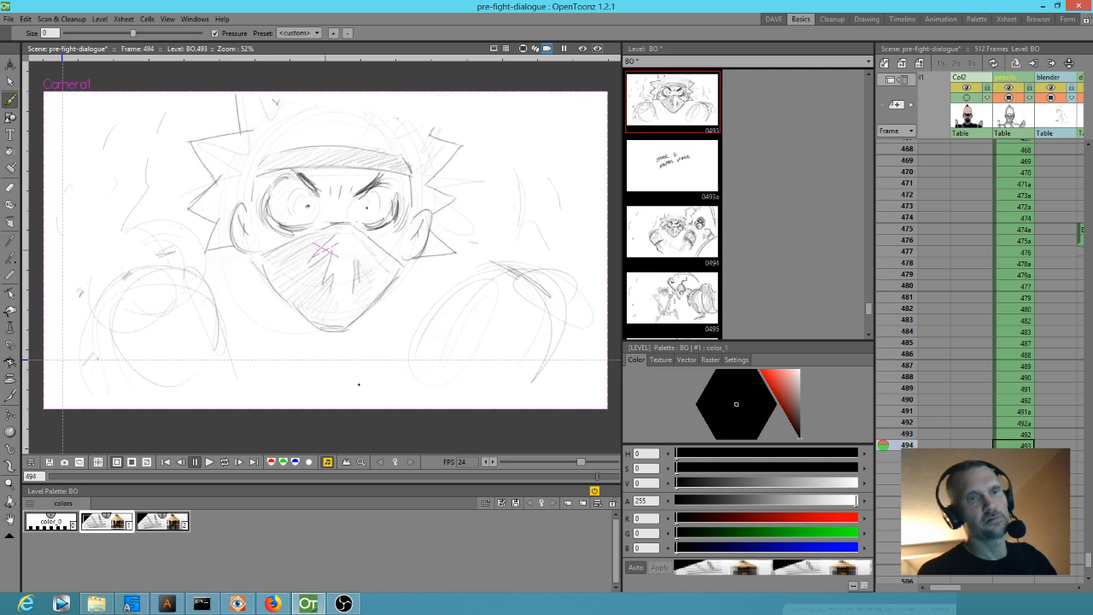
key("comma")
key("period")
key("period")
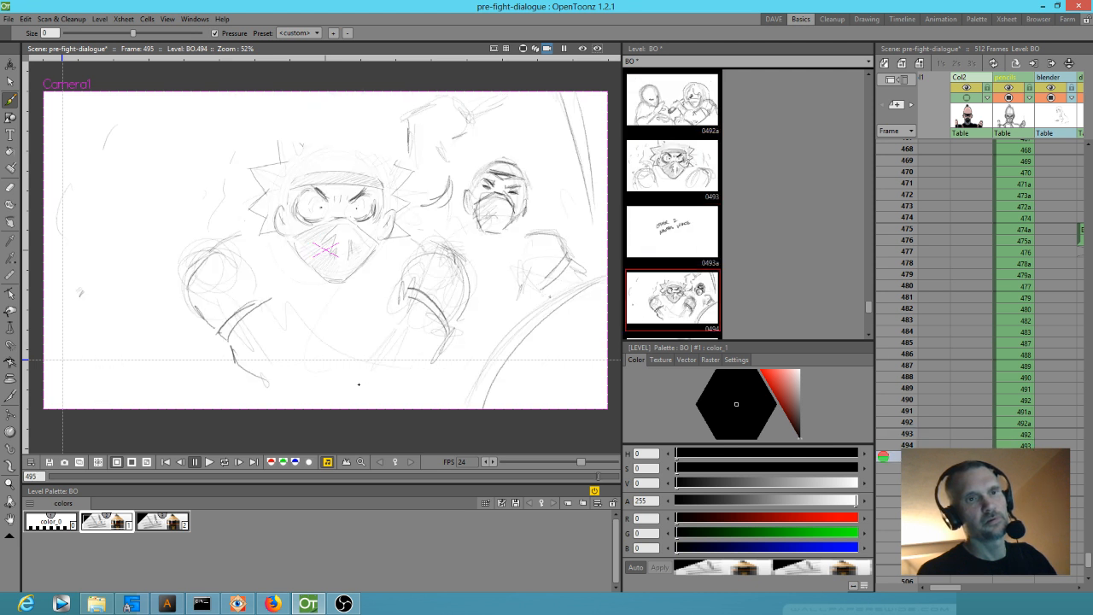
key("comma")
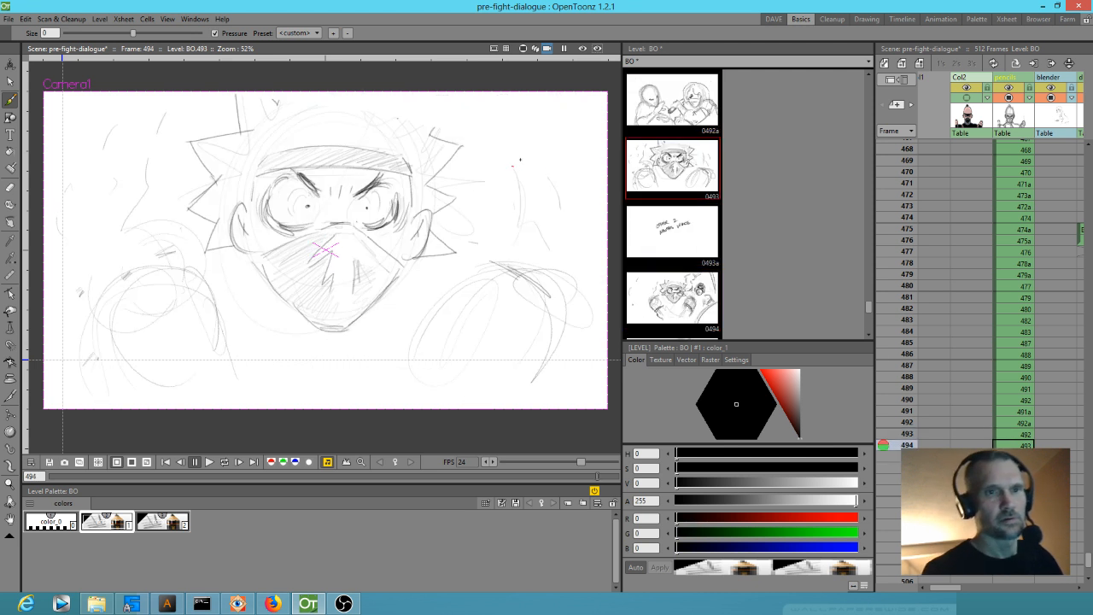
key("comma")
key("period")
key("period")
Step: Sketch the background character's head and shoulder area beside the spiky-haired character on frame 494, comparing with the neighbouring frames
key("comma")
mouse_move(549, 172)
left_mouse_down()
mouse_move(556, 196)
mouse_move(488, 194)
left_mouse_up()
left_click_drag(521, 162, 489, 210)
mouse_move(529, 246)
left_mouse_down()
mouse_move(553, 215)
mouse_move(496, 230)
mouse_move(528, 232)
left_mouse_up()
key("comma")
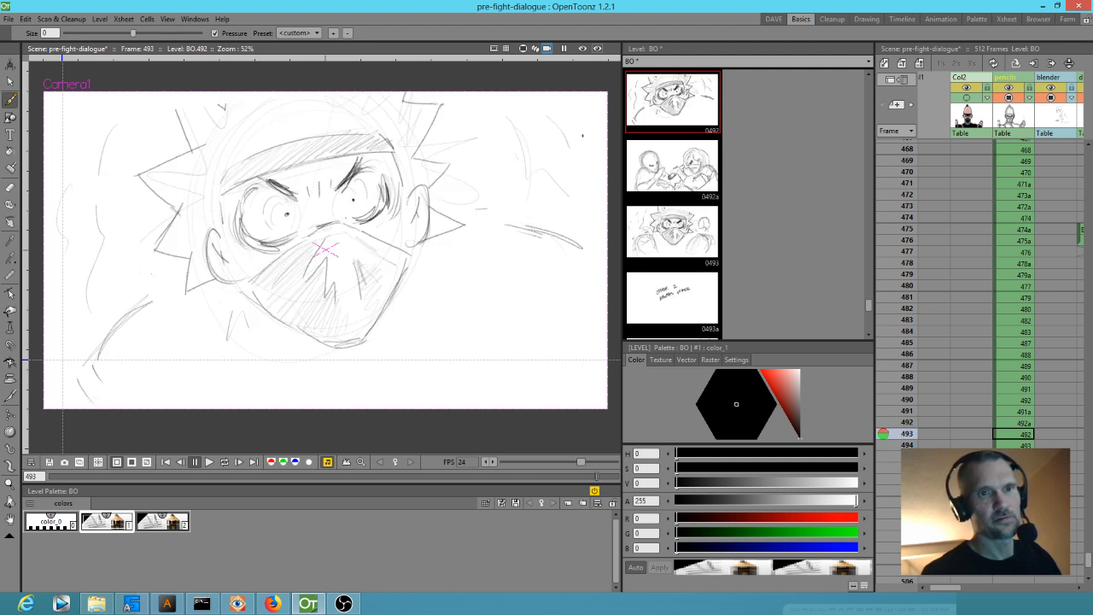
key("period")
key("period")
key("comma")
left_click_drag(514, 195, 546, 204)
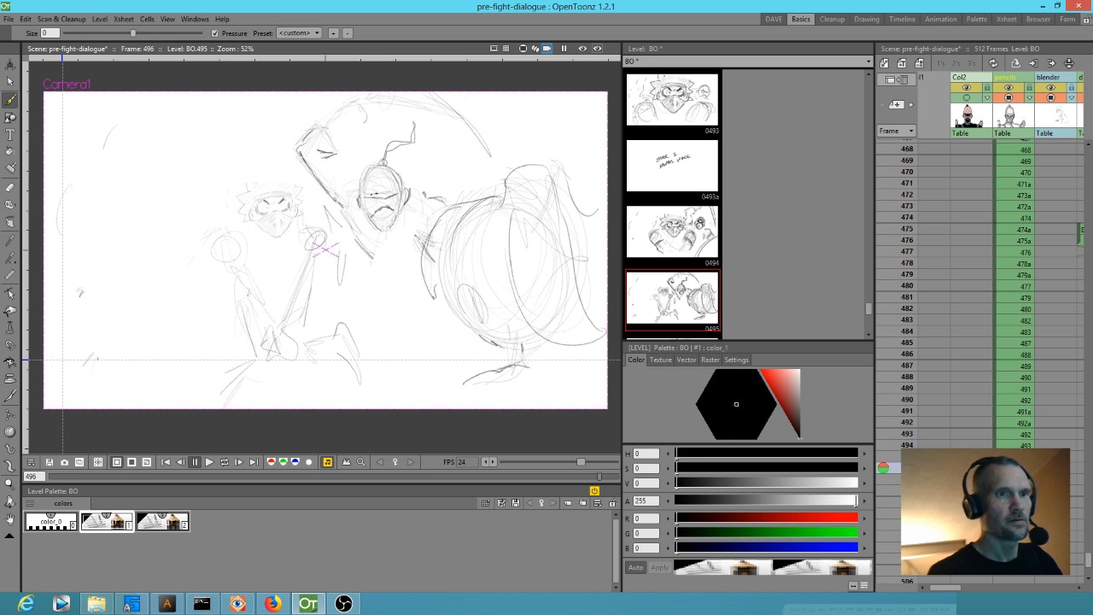
Step: Scale the ponytailed character's outstretched hand on frame 497 to 89.21 % and shift it 12.16 mm E/W and 6.46 mm N/S
key(".")
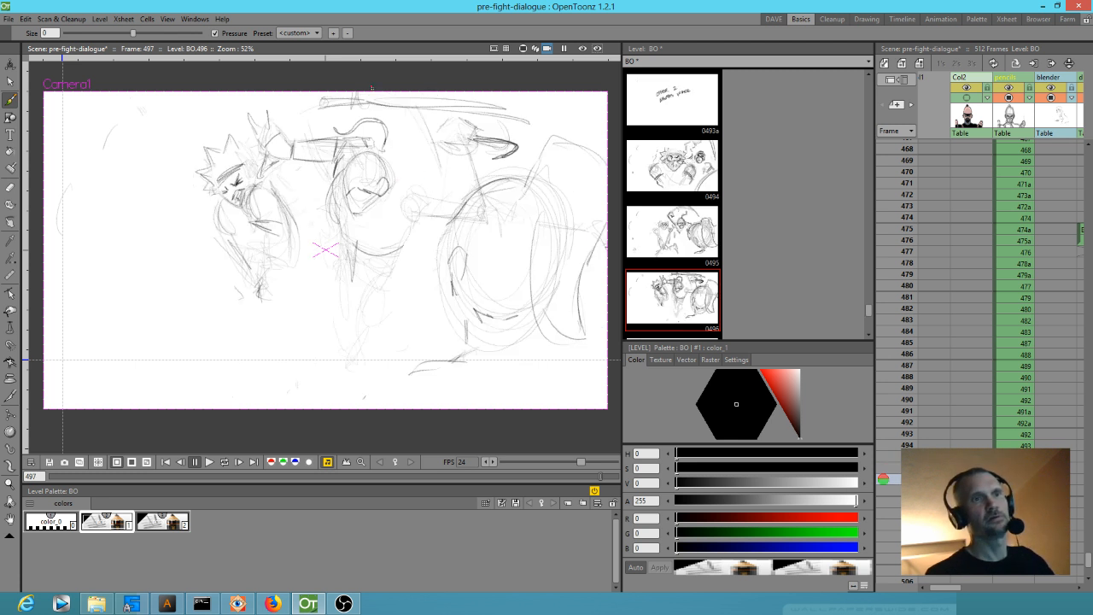
key("s")
mouse_move(295, 126)
left_mouse_down()
mouse_move(266, 100)
mouse_move(246, 129)
mouse_move(265, 179)
mouse_move(298, 137)
left_mouse_up()
left_click_drag(296, 99, 292, 133)
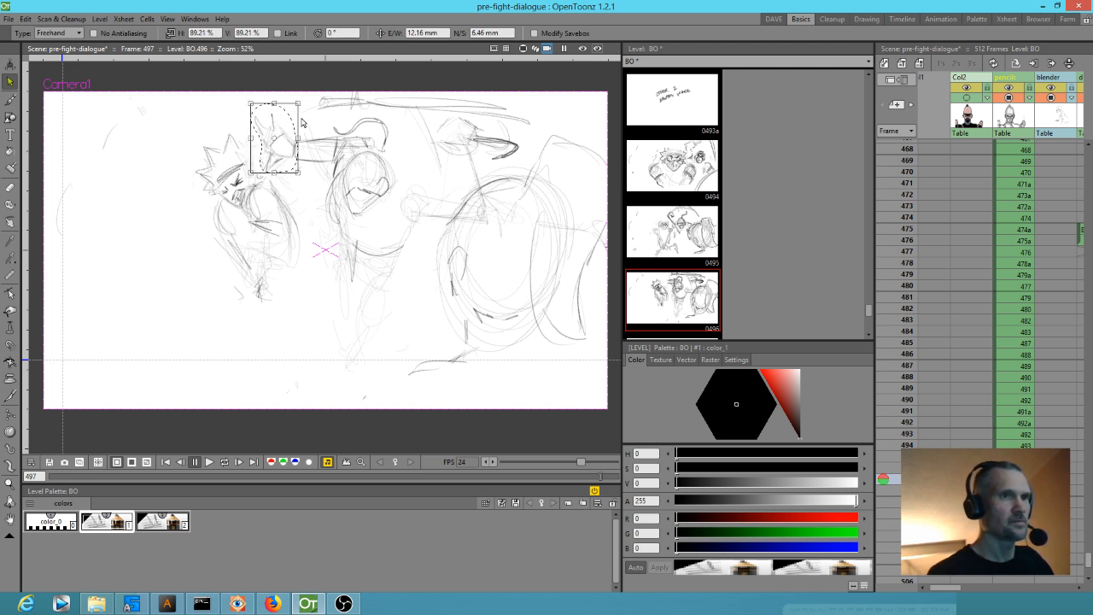
left_click(302, 122)
key("Up")
key("Down")
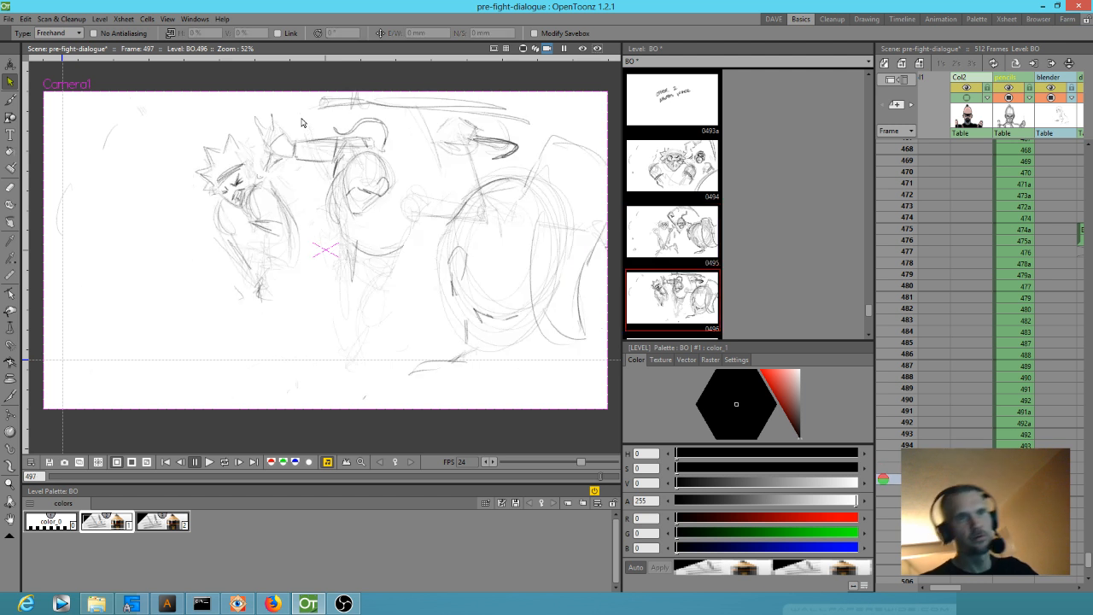
key("Down")
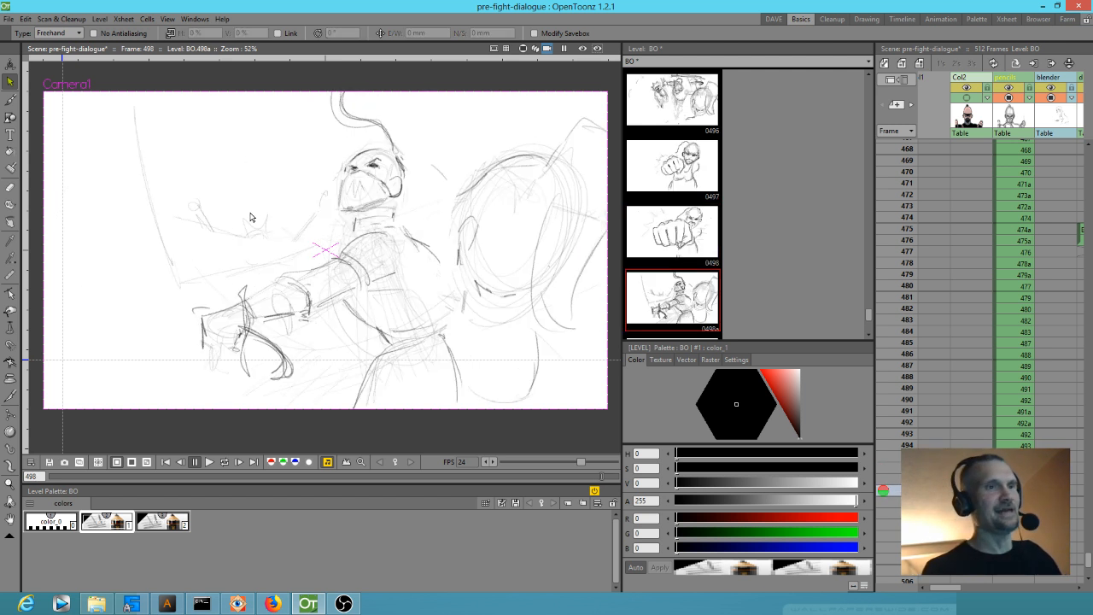
key("Up")
key("Down")
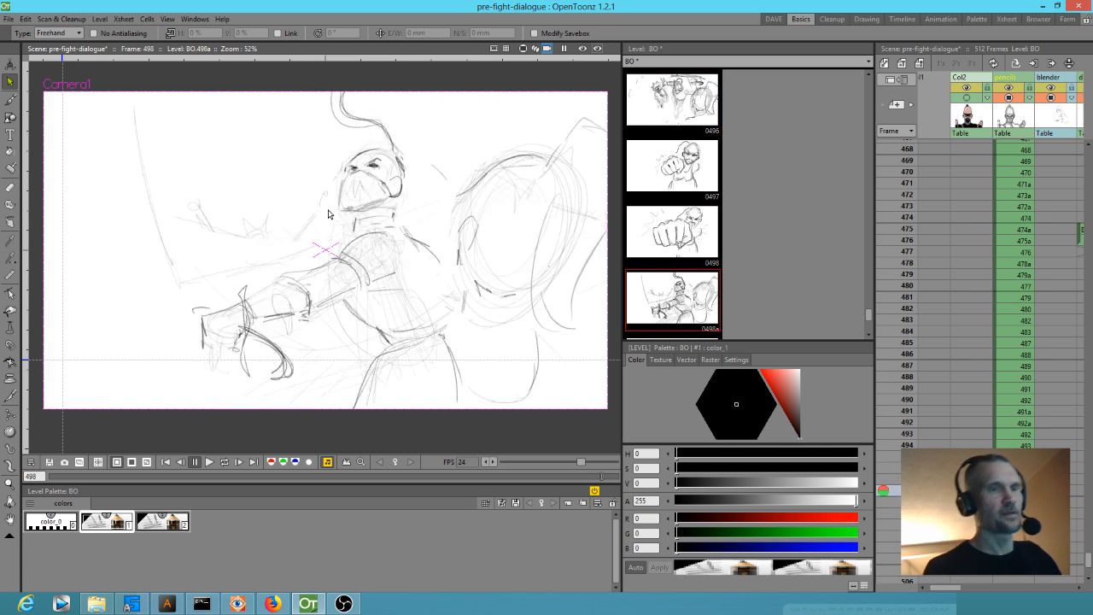
key("Up")
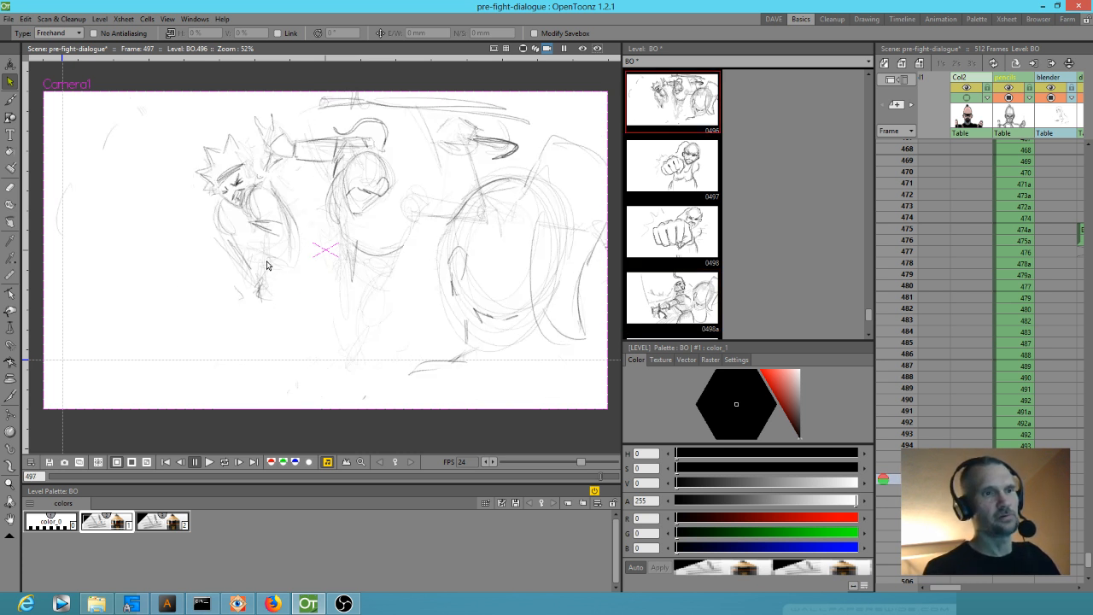
Step: Sketch new bent, airborne legs below the spiky-haired character's torso on frame 497, comparing with the neighbouring frames
key("b")
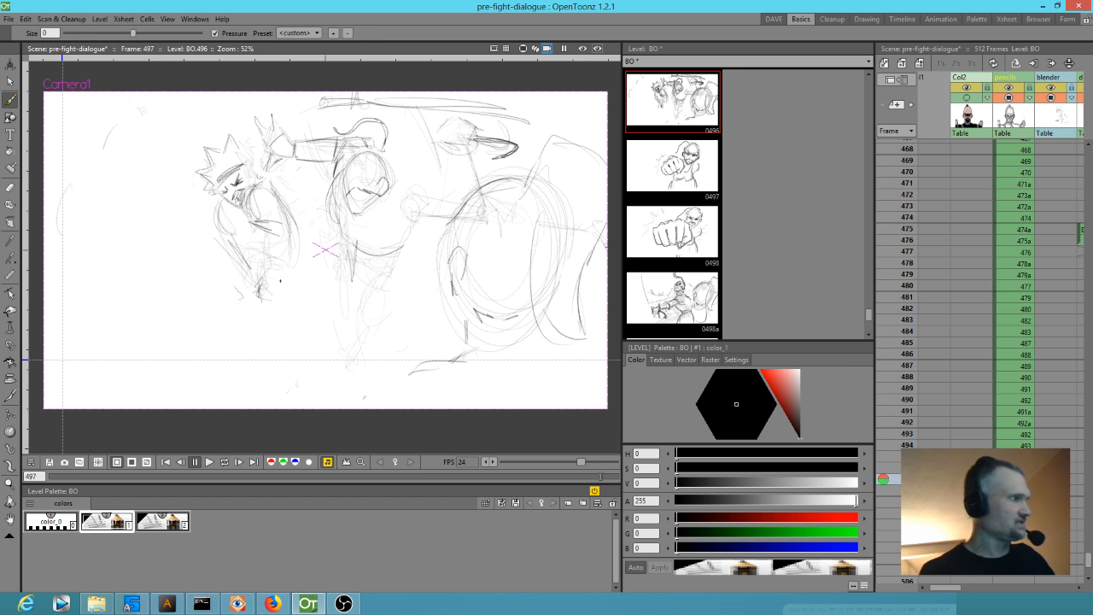
key("Up")
key("Up")
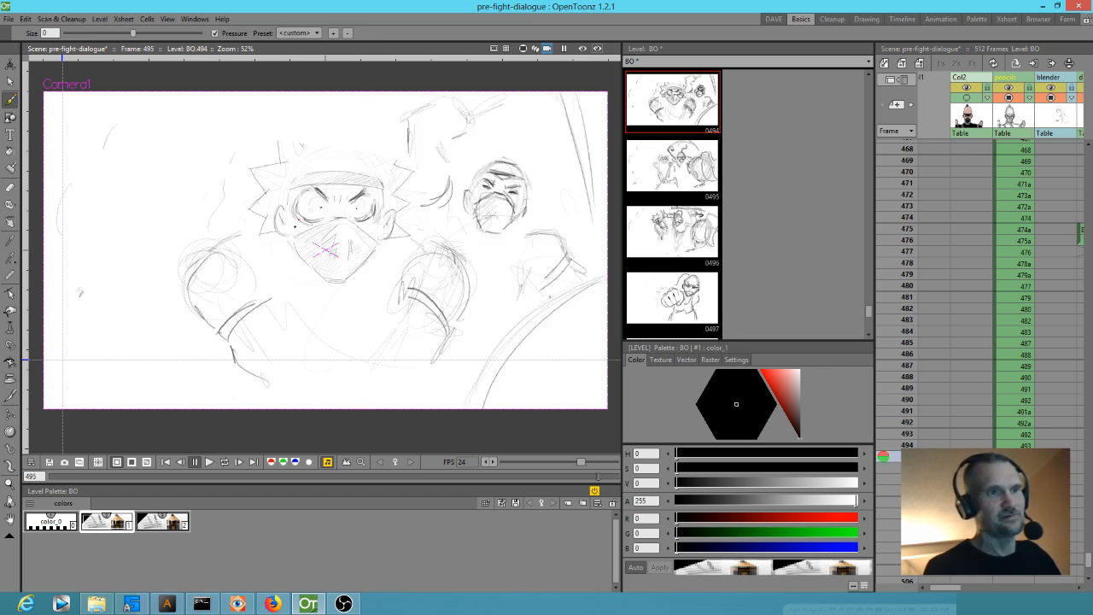
key("Down")
key("Down")
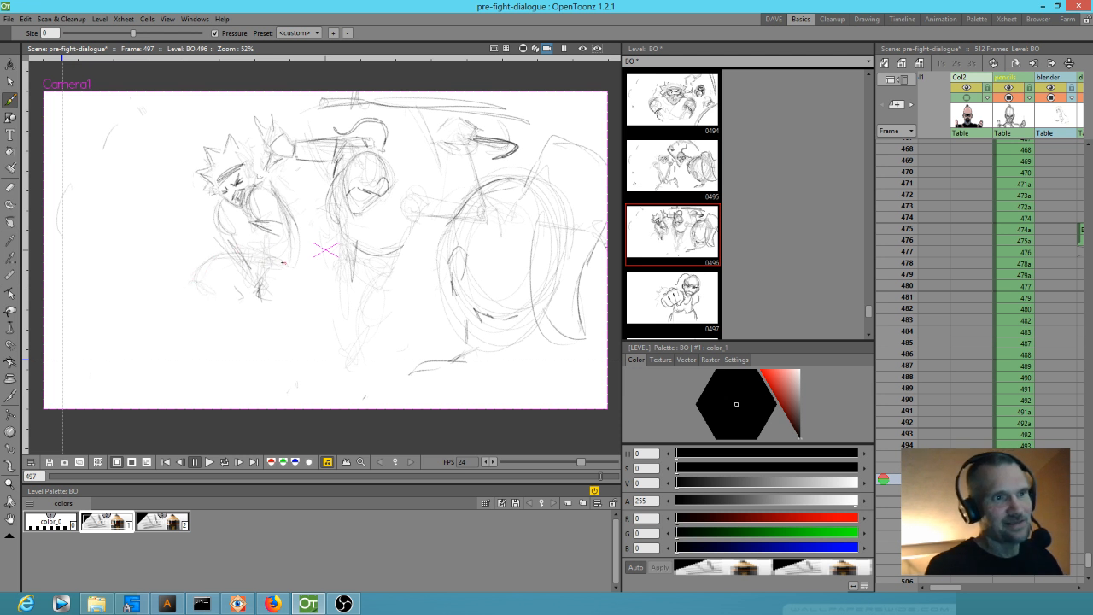
mouse_move(278, 313)
left_mouse_down()
mouse_move(229, 336)
mouse_move(286, 323)
mouse_move(260, 321)
left_mouse_up()
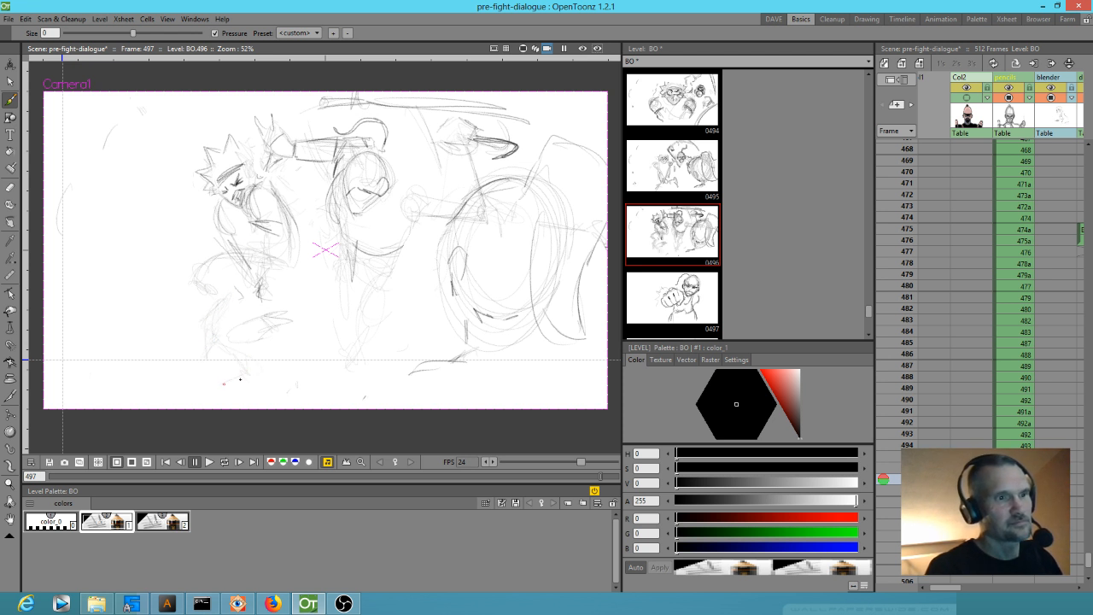
key("comma")
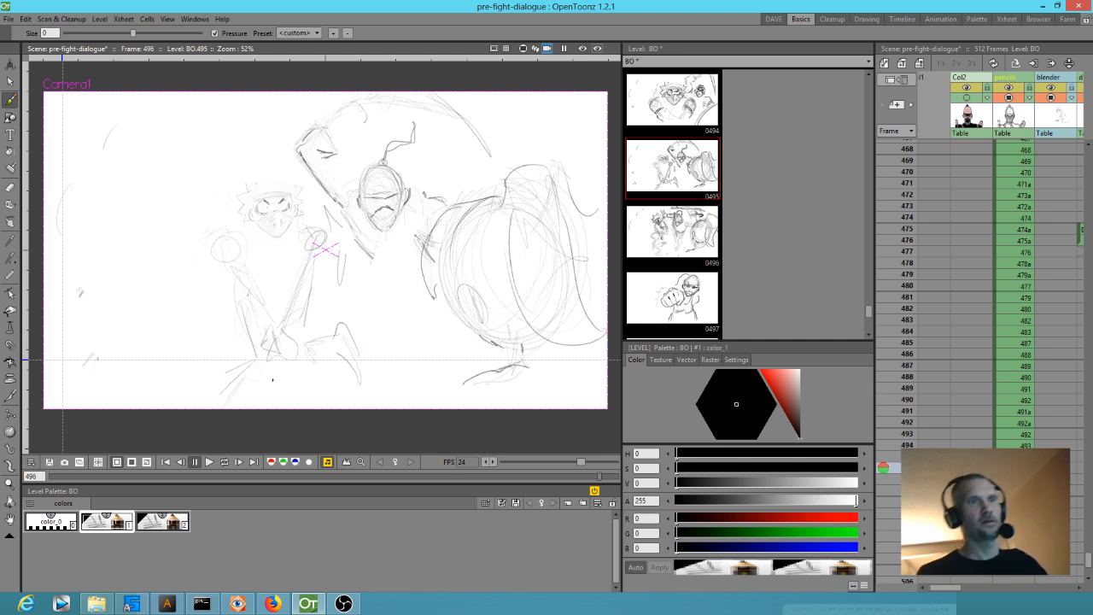
key("period")
key("period")
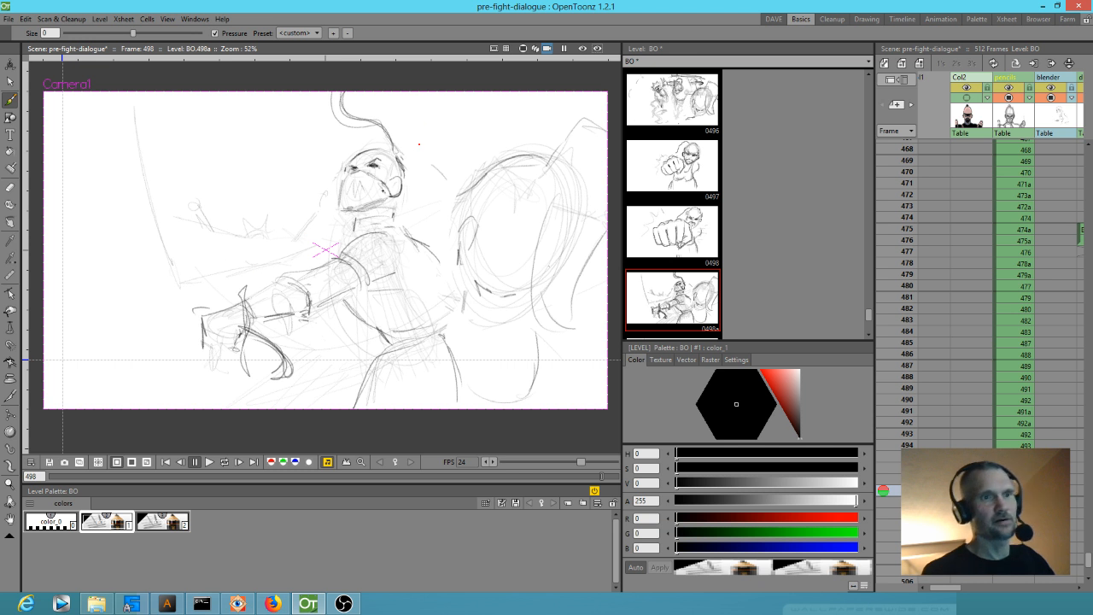
Step: Erase the long curved line in front of the ponytailed character on frame 498 after comparing with frame 497
key("comma")
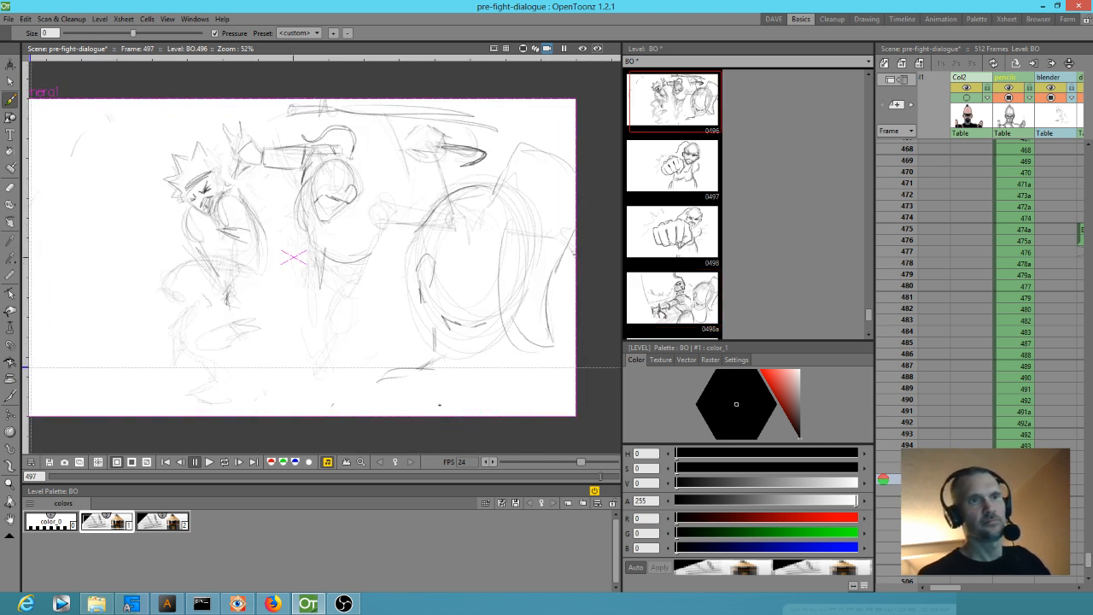
key("period")
key("a")
mouse_move(103, 108)
left_mouse_down()
mouse_move(103, 171)
mouse_move(126, 274)
mouse_move(156, 288)
left_mouse_up()
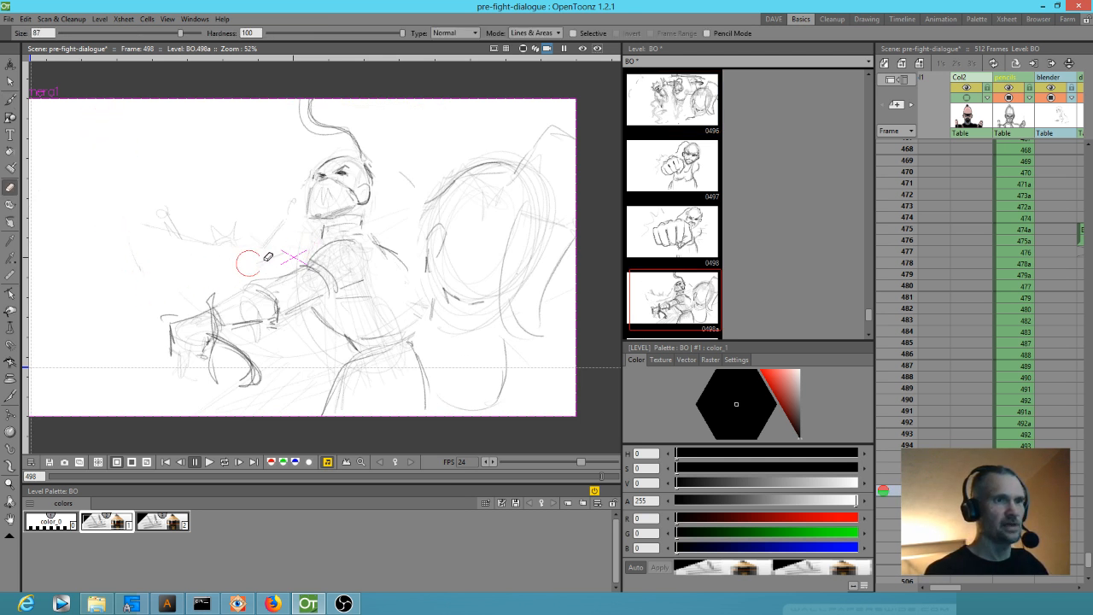
Step: Sketch two shaded foot soles and faint curves above the ponytailed character's punching arm on frame 498, comparing with frame 497
key("b")
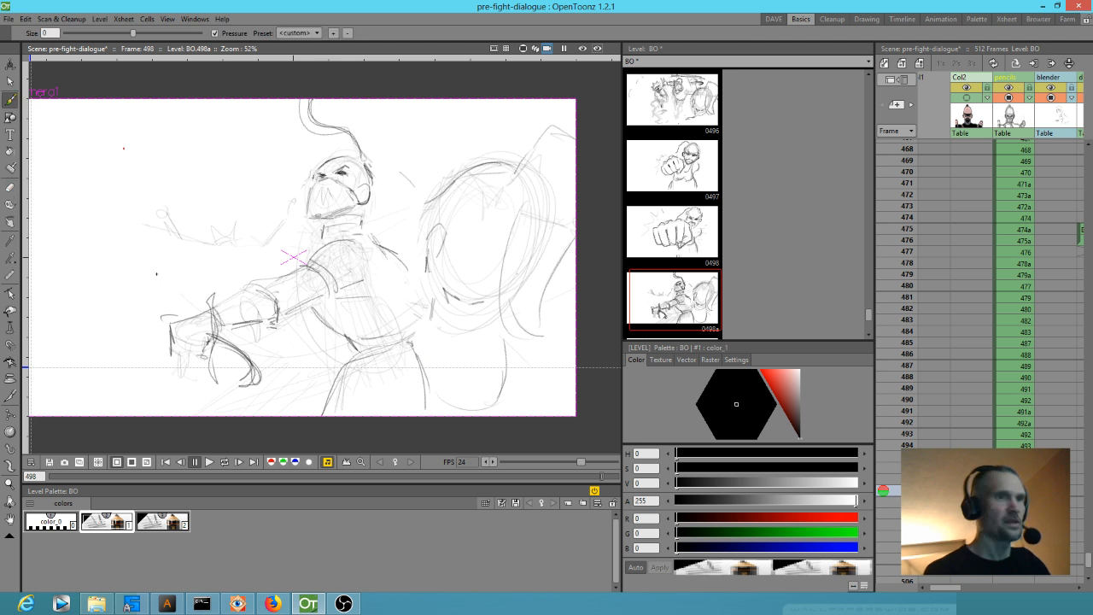
mouse_move(165, 263)
left_mouse_down()
mouse_move(163, 279)
mouse_move(180, 275)
mouse_move(179, 290)
left_mouse_up()
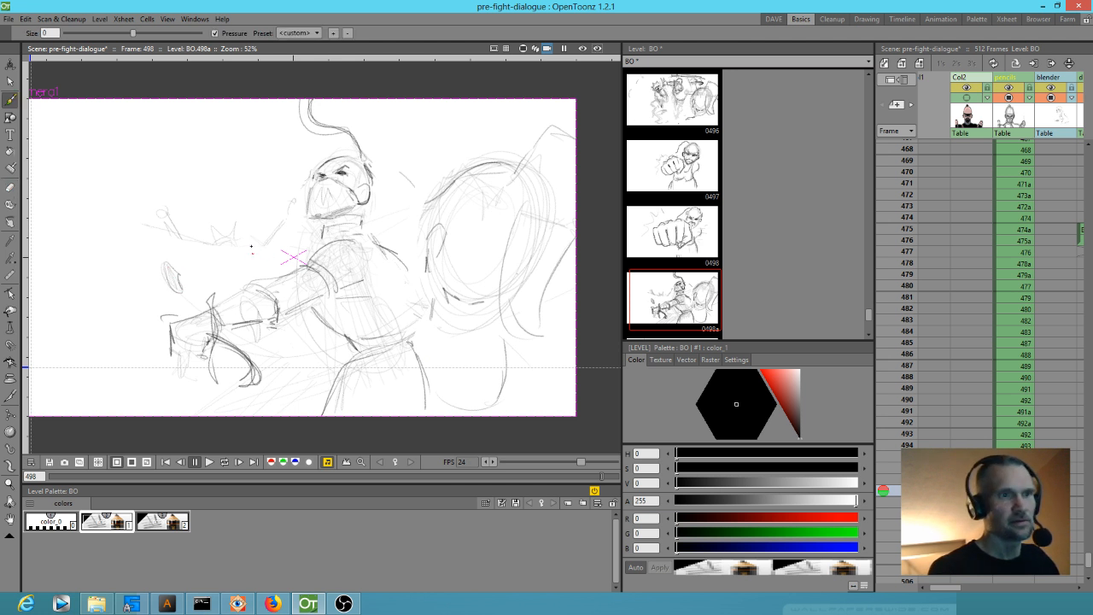
mouse_move(256, 249)
left_mouse_down()
mouse_move(263, 265)
mouse_move(254, 256)
left_mouse_up()
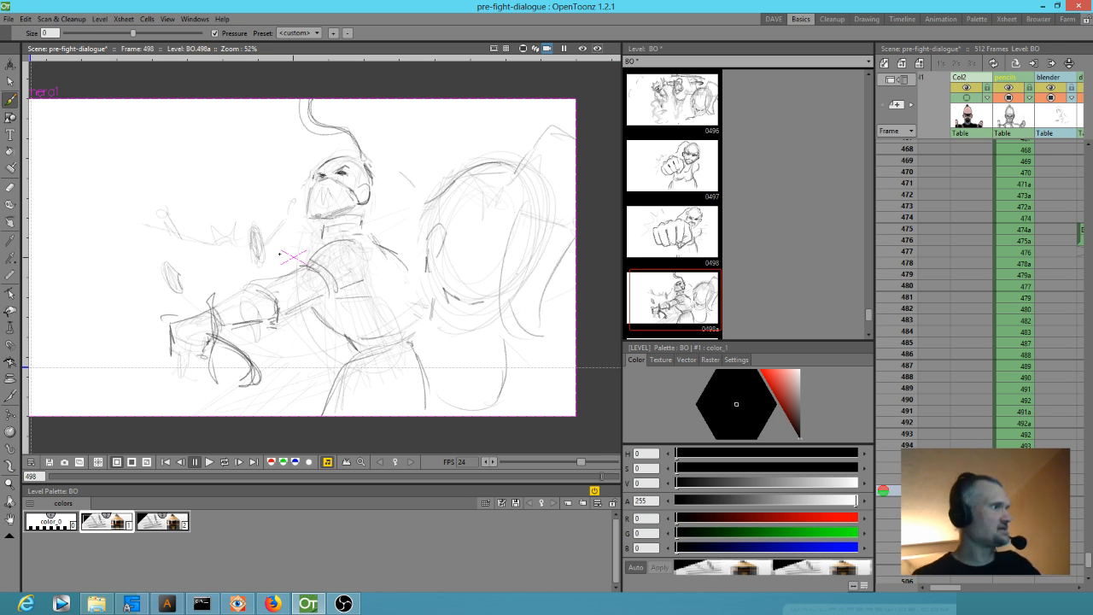
key("comma")
key("period")
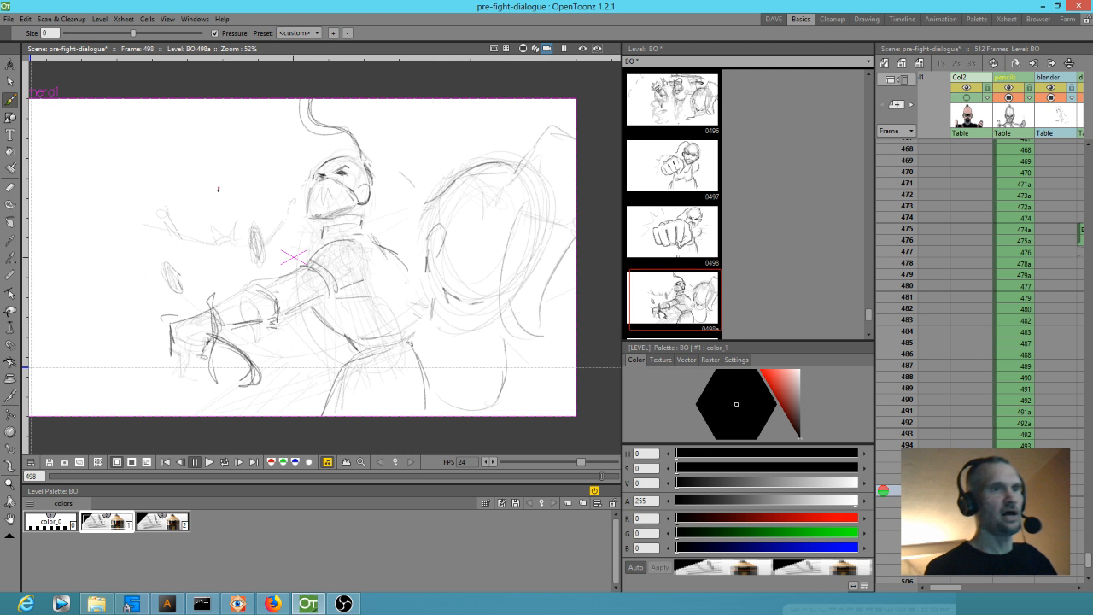
key("comma")
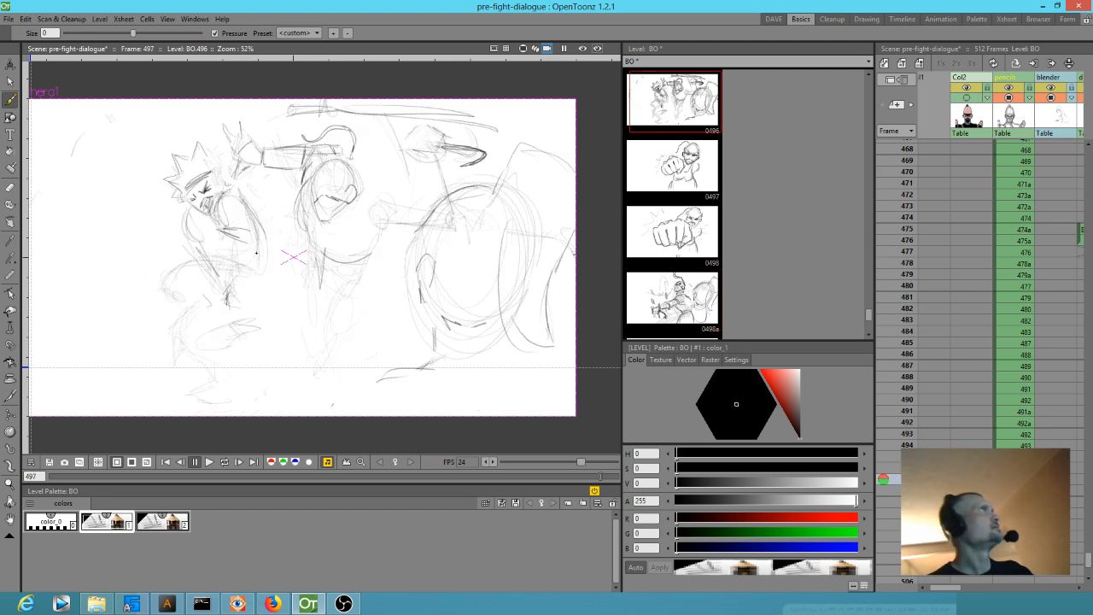
key("period")
key("comma")
key("period")
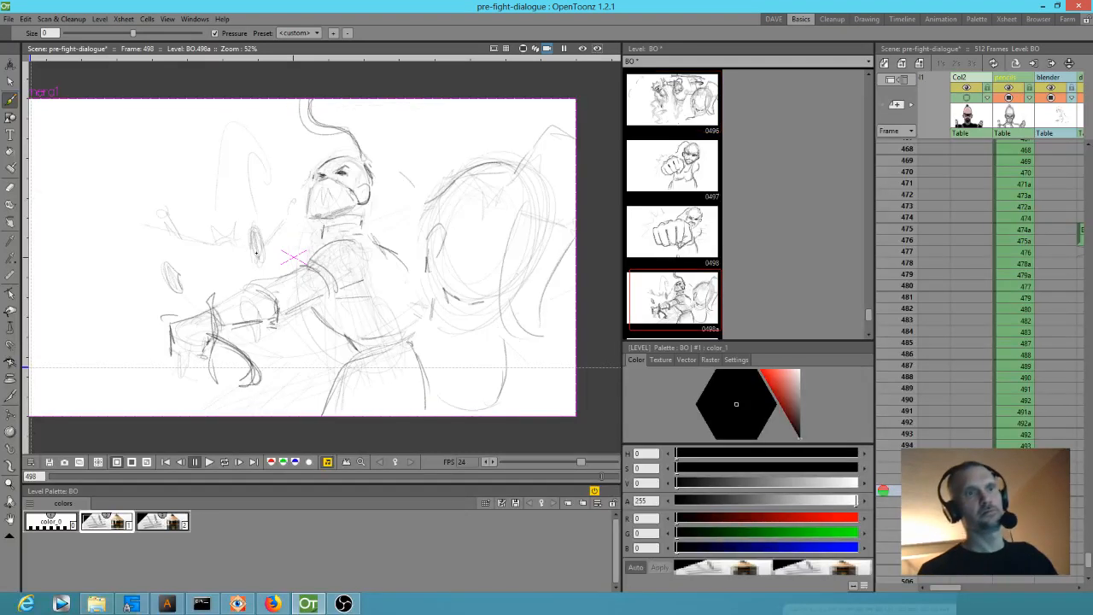
key("comma")
key("period")
Step: Sketch two small foot shapes and light strokes below the ponytailed character's outstretched arm on frame 499, comparing with frame 498
key("period")
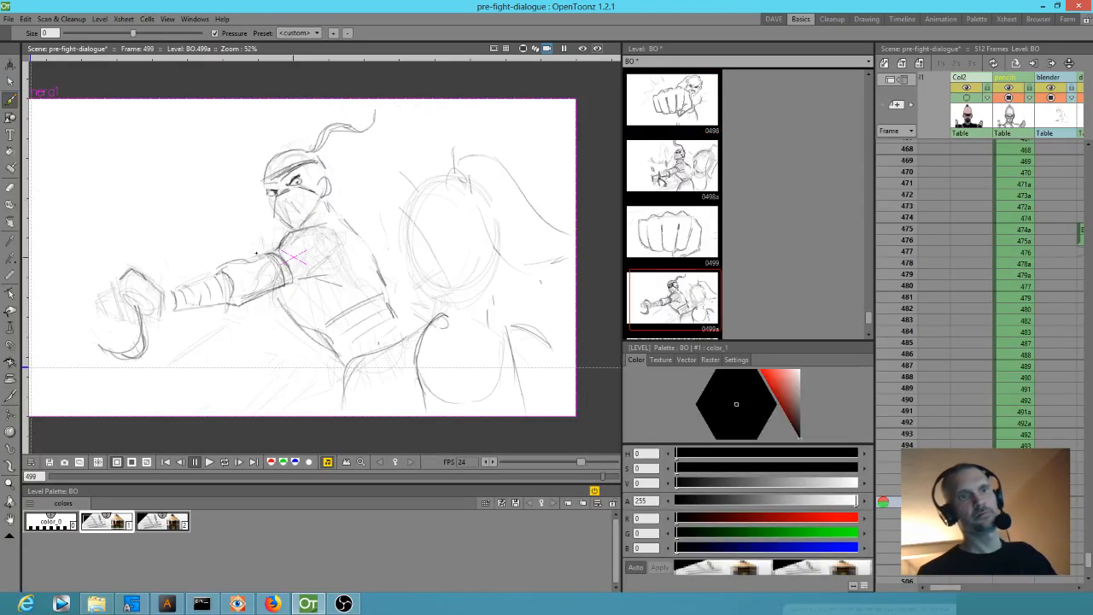
key("comma")
key("period")
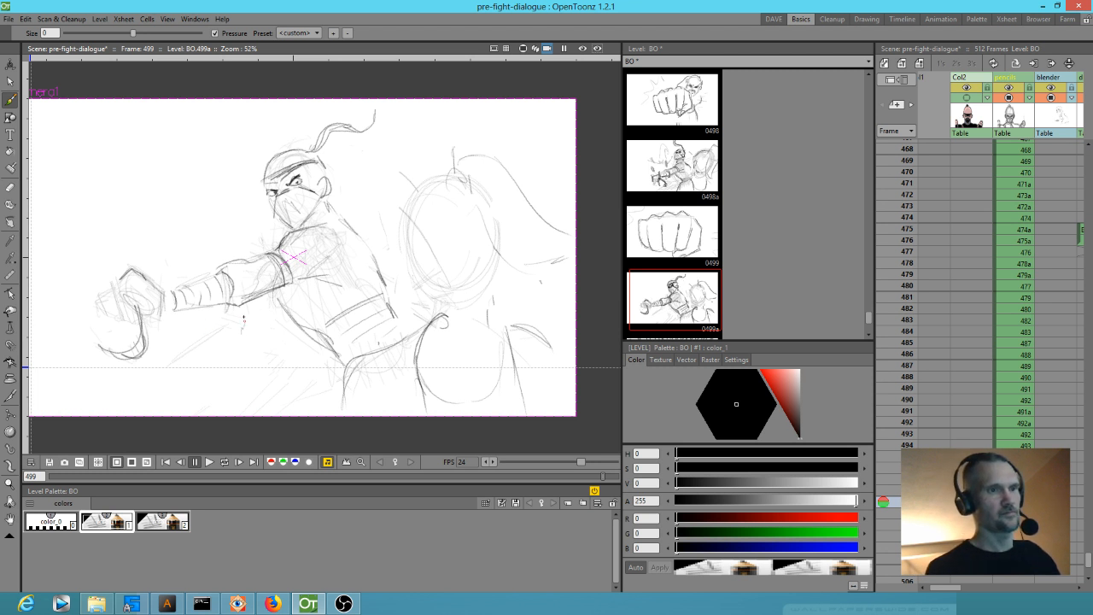
left_click_drag(259, 305, 250, 333)
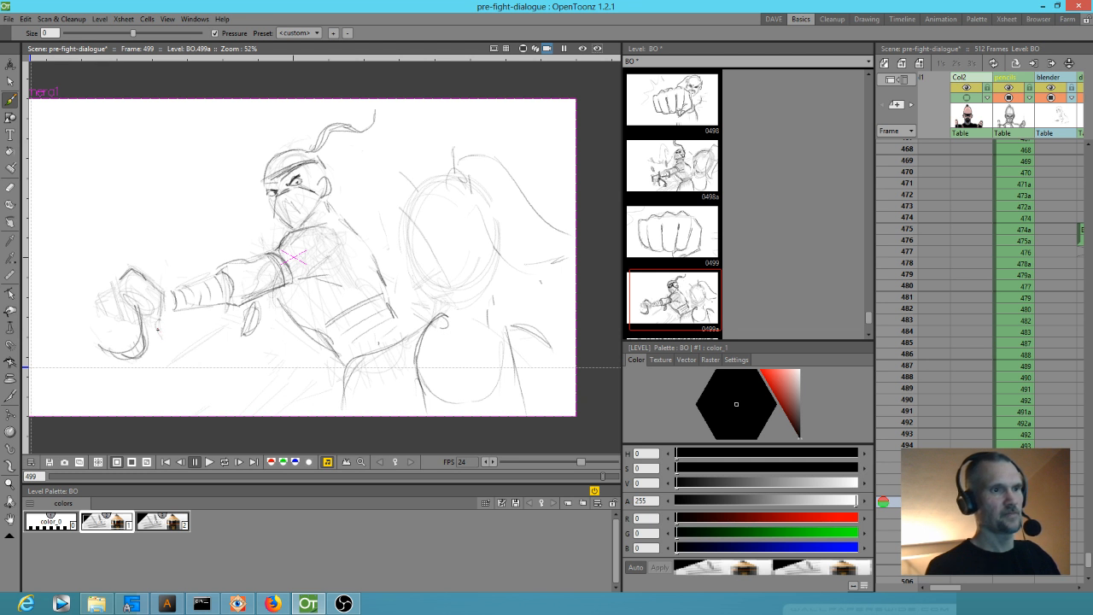
key("comma")
key("period")
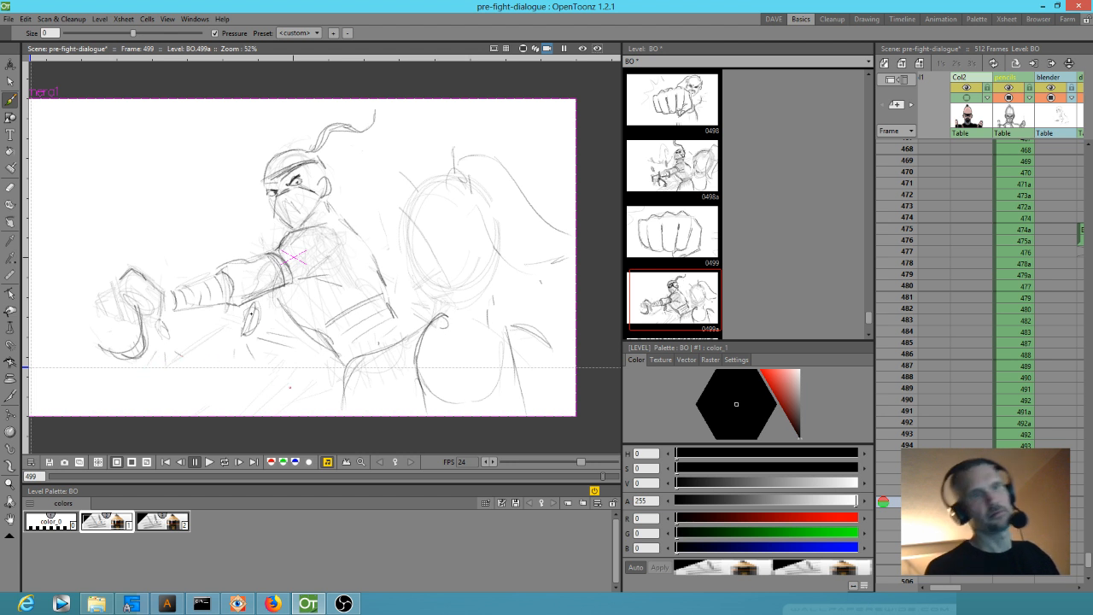
key("comma")
key("period")
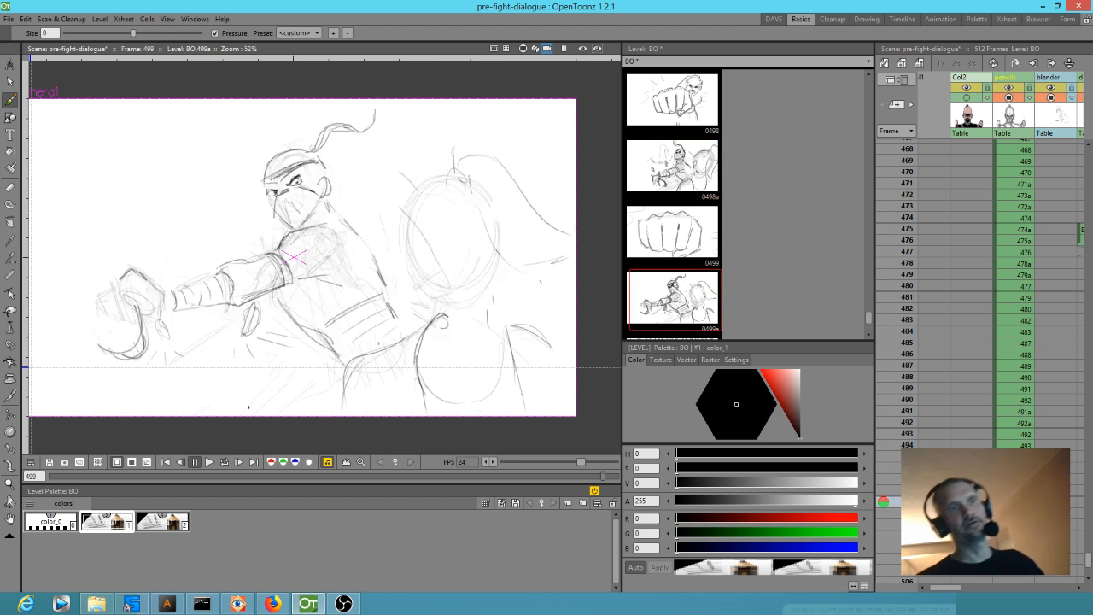
Step: Shade the spiky-haired character's foot sole and define the bent knee on frame 497, comparing with the neighbouring frames
key("period")
key("comma")
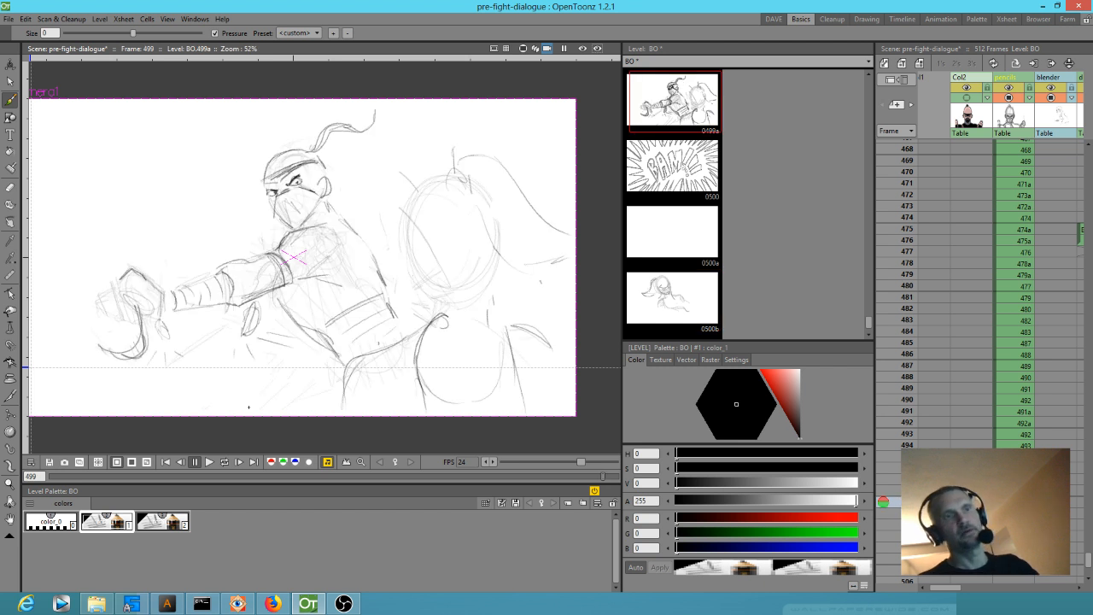
key("comma")
key("comma")
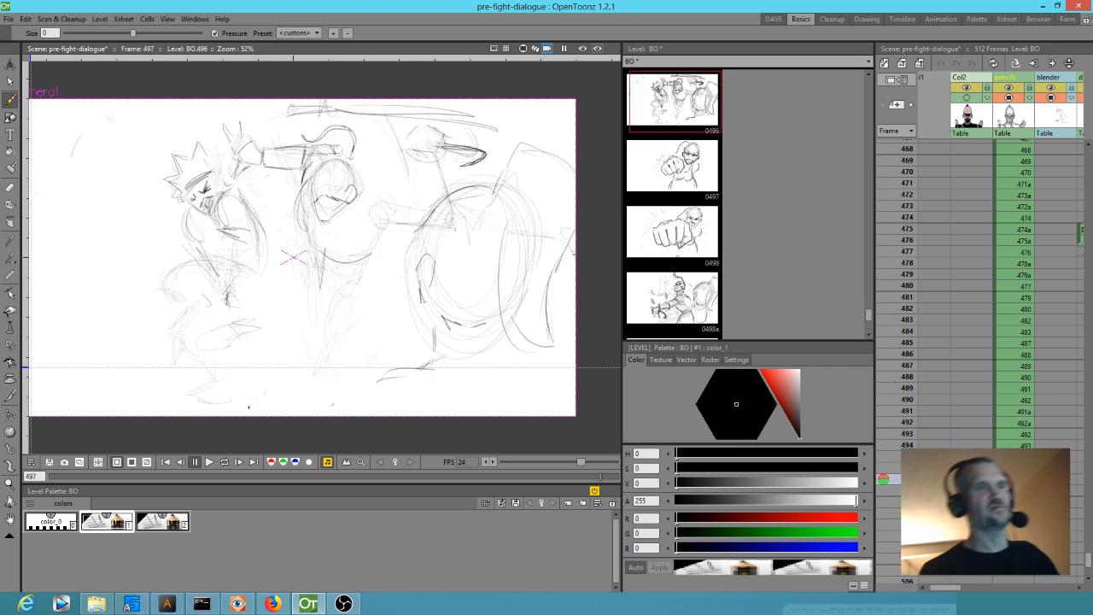
key("period")
key("comma")
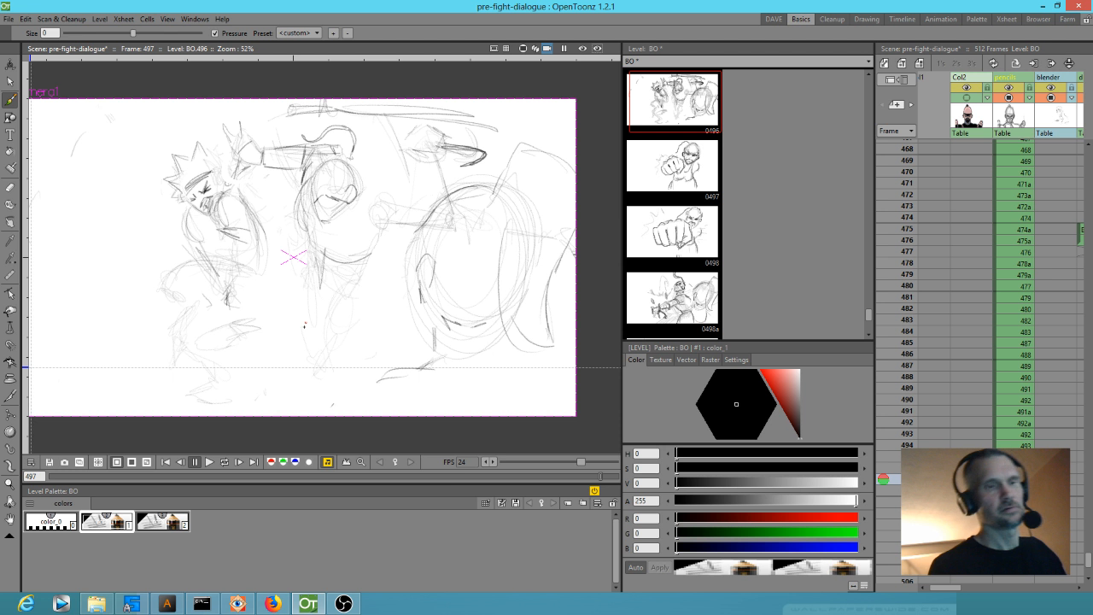
mouse_move(247, 327)
left_mouse_down()
mouse_move(192, 341)
mouse_move(227, 350)
mouse_move(246, 331)
left_mouse_up()
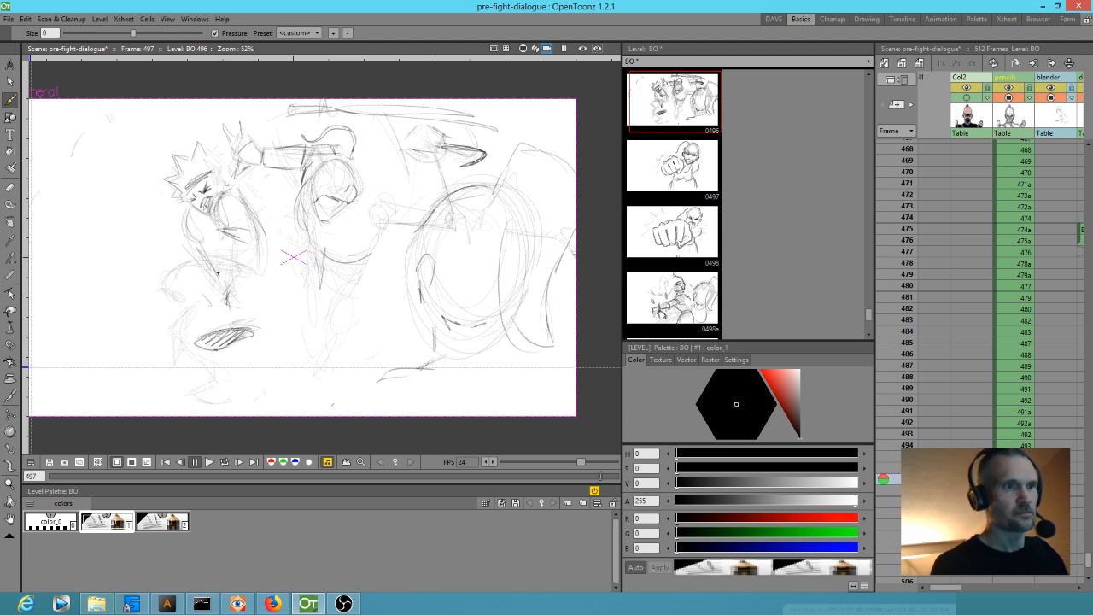
mouse_move(171, 295)
left_mouse_down()
mouse_move(196, 309)
mouse_move(212, 292)
left_mouse_up()
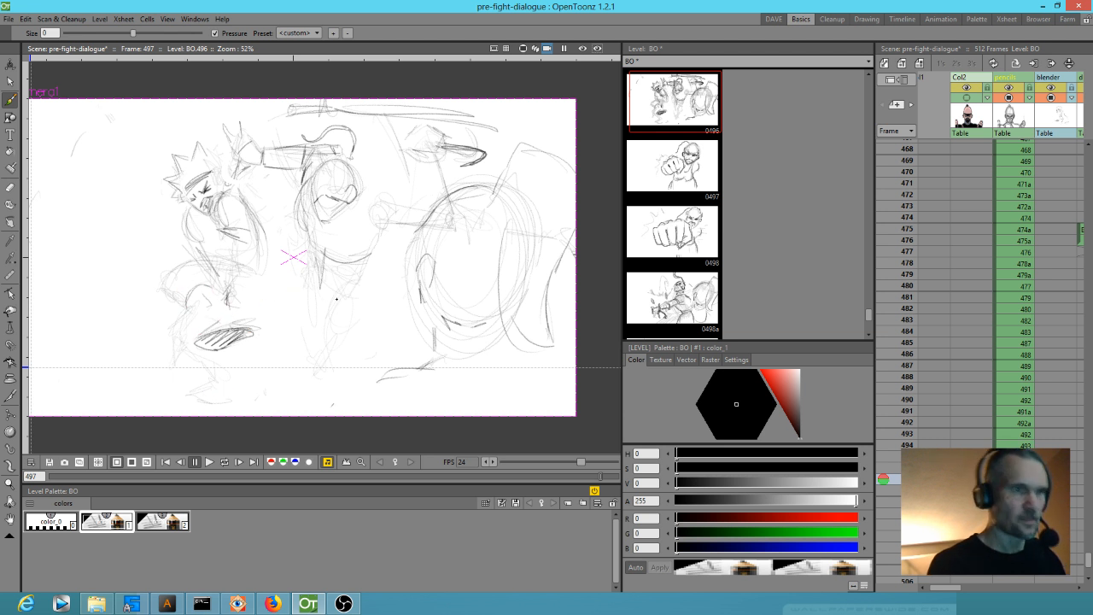
key("Up")
key("Down")
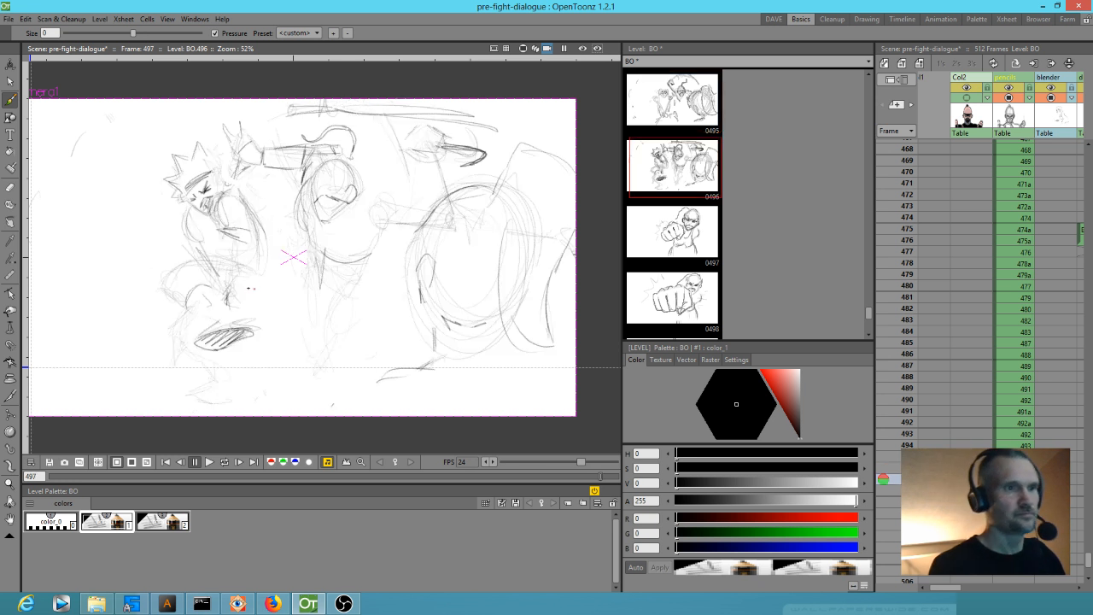
Step: Darken the spiky-haired character's torso folds and the long outer curve of the body on frame 497
mouse_move(228, 232)
left_mouse_down()
mouse_move(224, 256)
mouse_move(246, 260)
mouse_move(242, 234)
mouse_move(190, 234)
mouse_move(205, 251)
left_mouse_up()
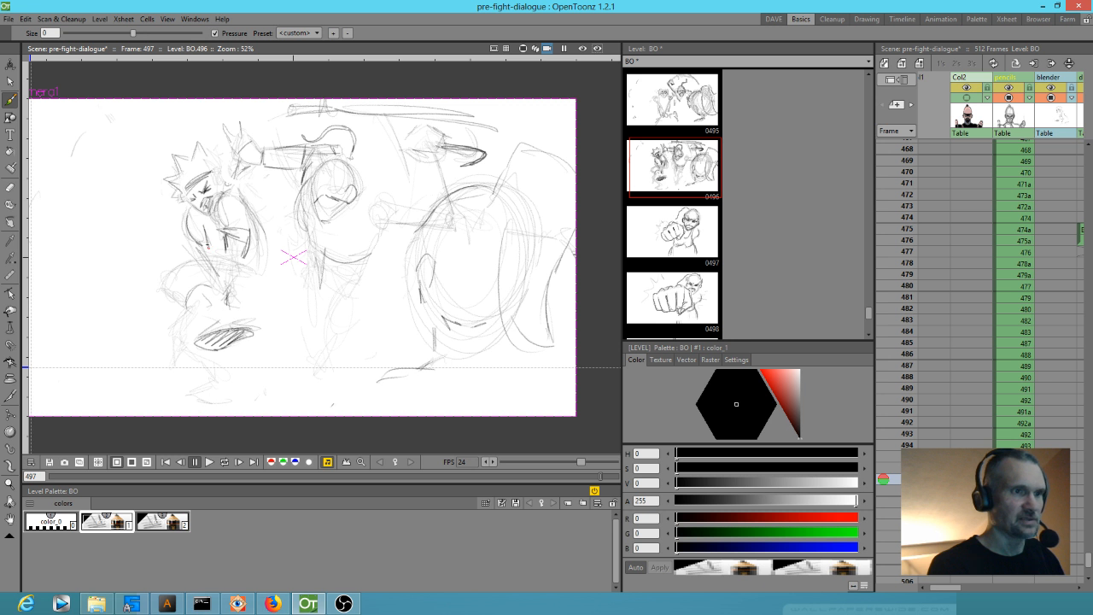
left_click_drag(241, 194, 264, 293)
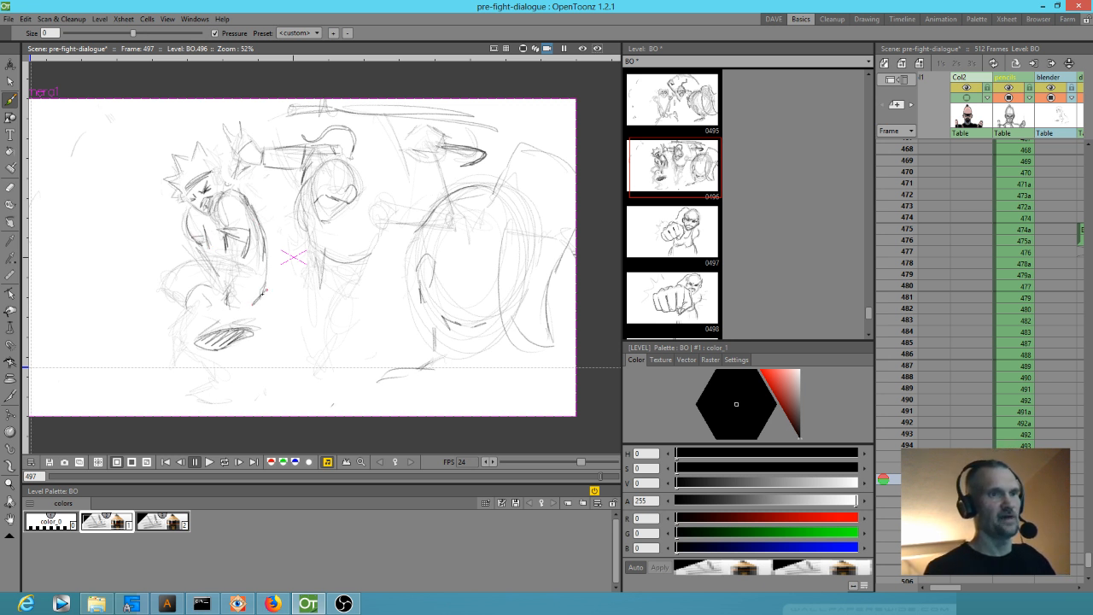
key("shift+comma")
key("shift+period")
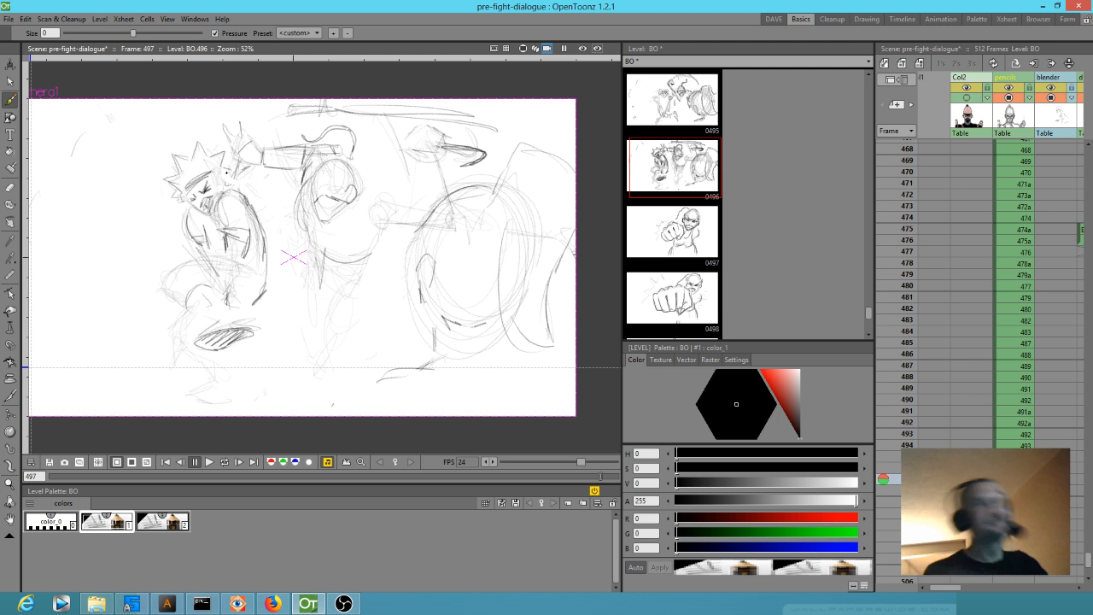
Step: Draw the ponytailed character's eyes and brow line on frame 497, comparing with frame 496
key("comma")
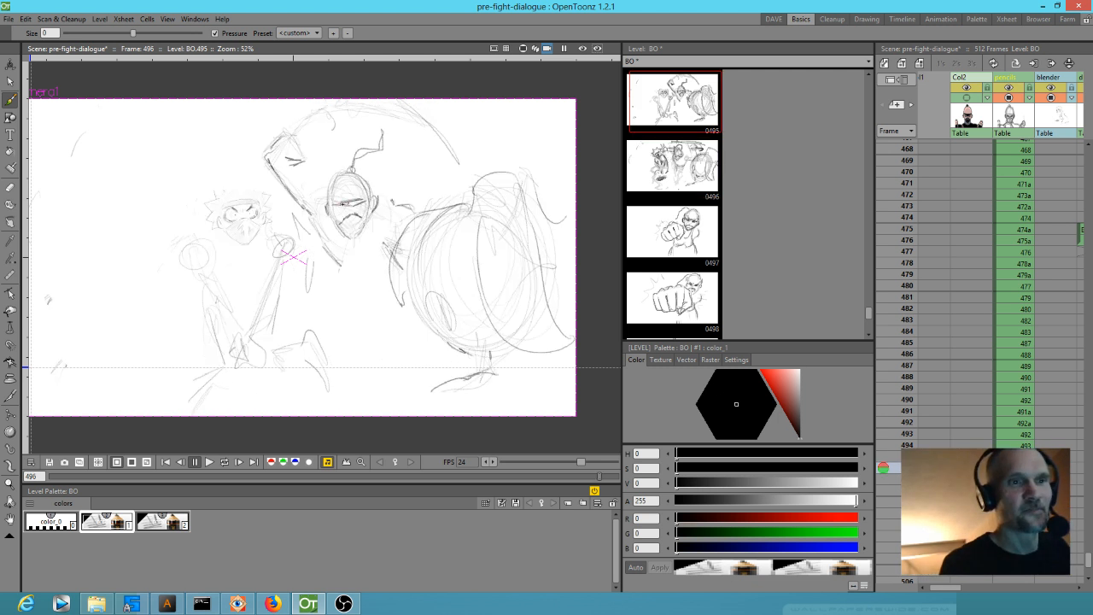
key("period")
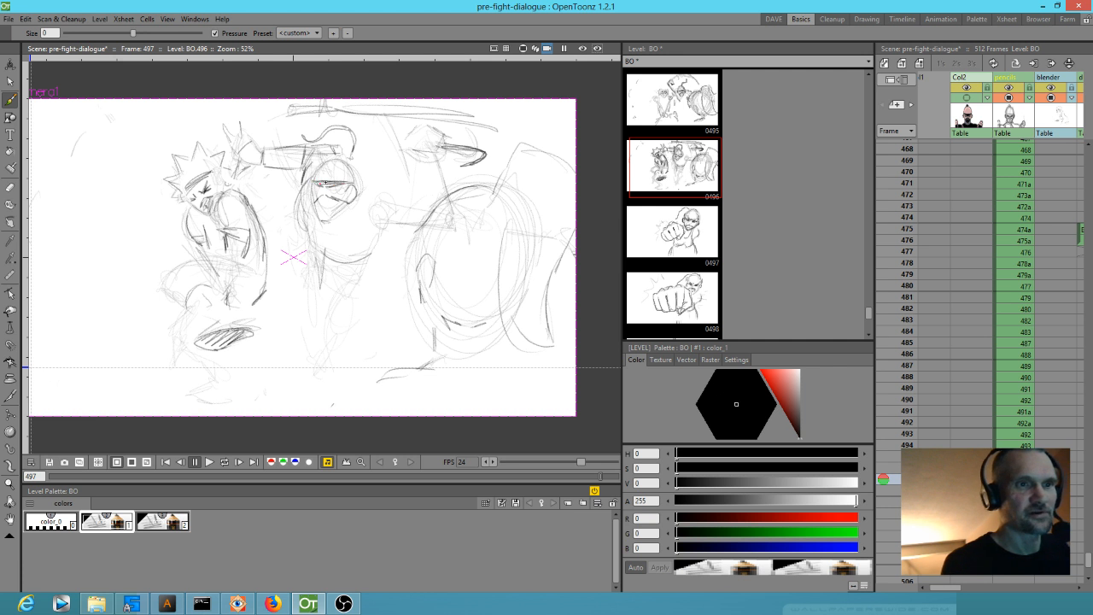
key("comma")
key("period")
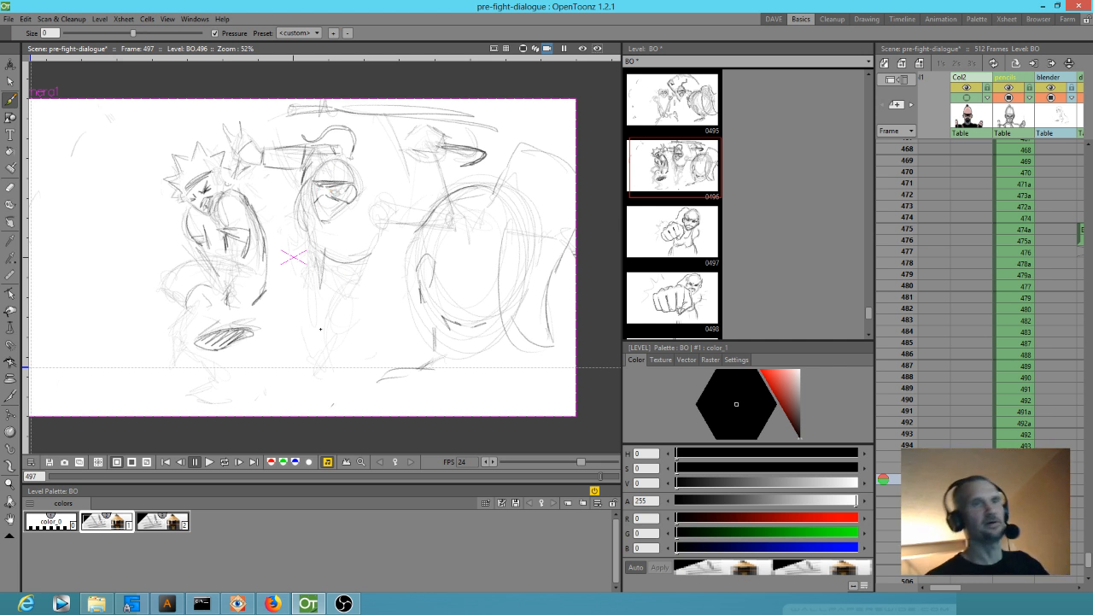
Step: Sketch the waistline below the ponytailed character's torso on frame 496, checking it against the neighbouring frames
key("comma")
key("period")
key("comma")
key("comma")
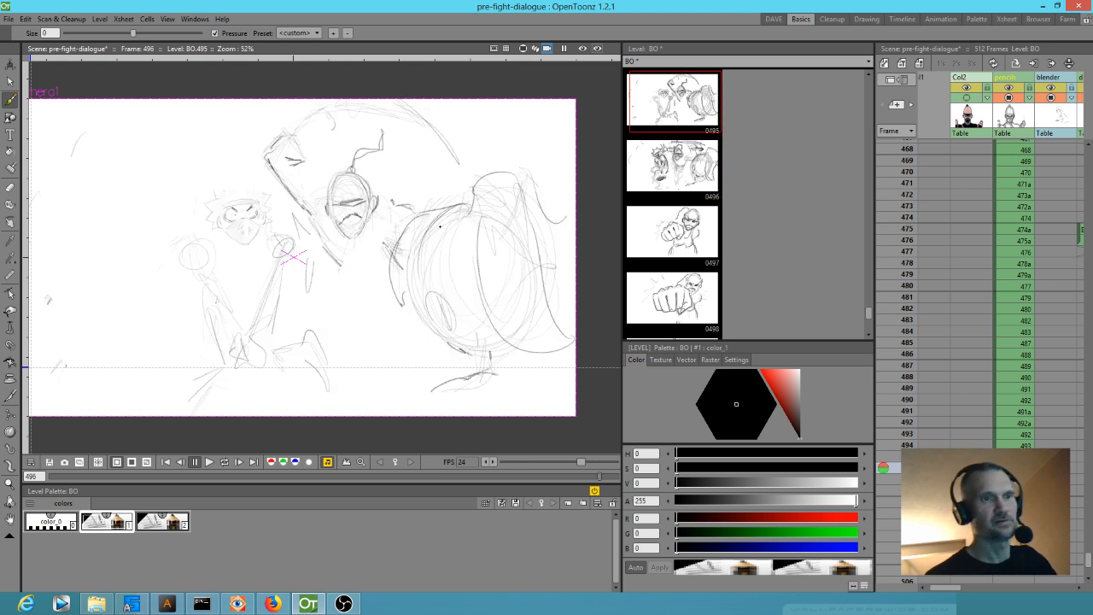
mouse_move(341, 275)
left_mouse_down()
mouse_move(386, 280)
mouse_move(373, 284)
left_mouse_up()
left_click_drag(341, 276, 353, 295)
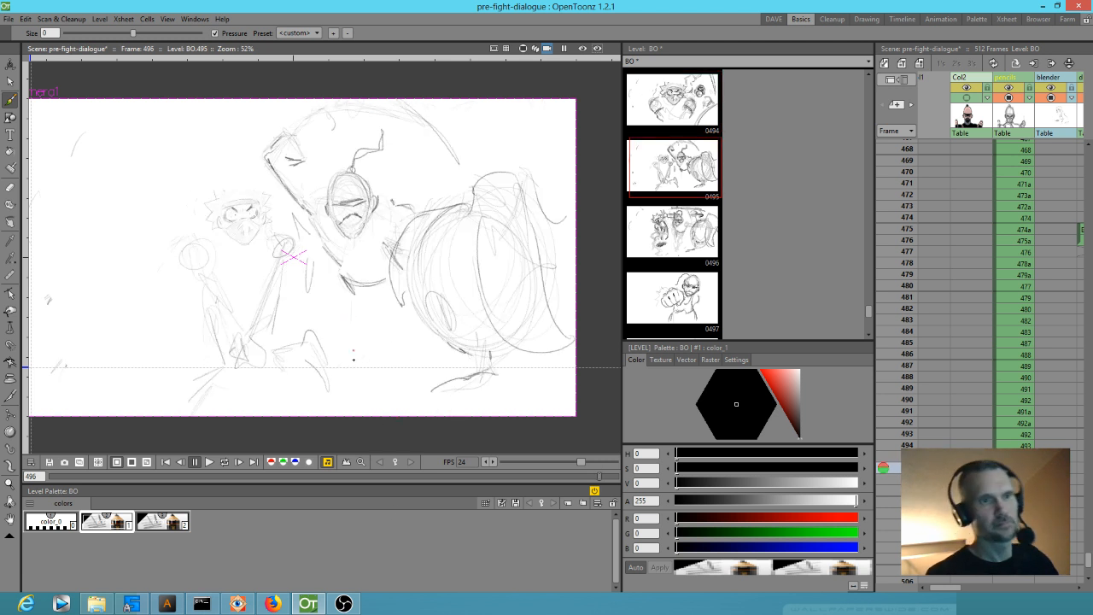
key("comma")
key("period")
key("period")
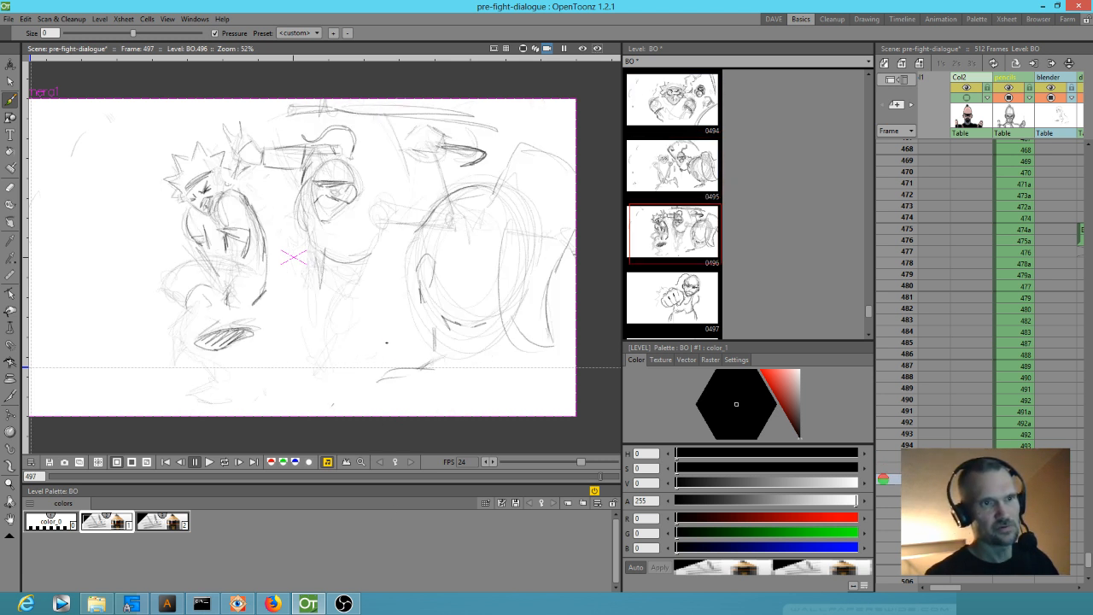
Step: Add the ponytailed character's belt on frame 497 and the matching lower waist curves on frame 496
left_click_drag(319, 254, 369, 254)
key("comma")
key("period")
key("comma")
mouse_move(346, 285)
left_mouse_down()
mouse_move(364, 313)
mouse_move(357, 302)
mouse_move(395, 304)
left_mouse_up()
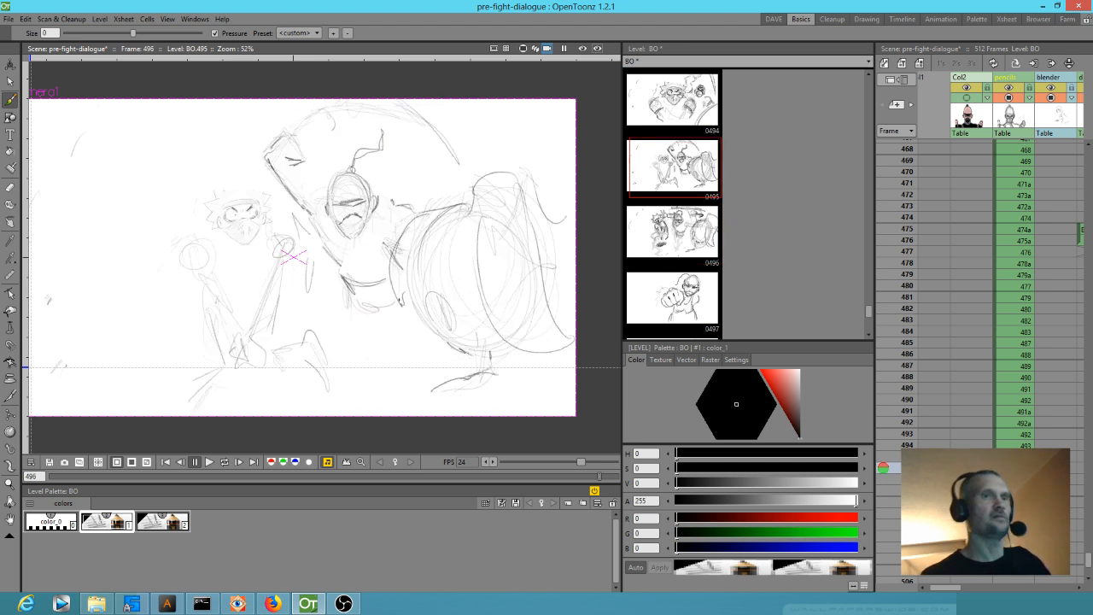
Step: Flip through the drawings from frame 494 to 498, and strengthen the diagonal lines at the lower edge of frame 498
key("comma")
key("comma")
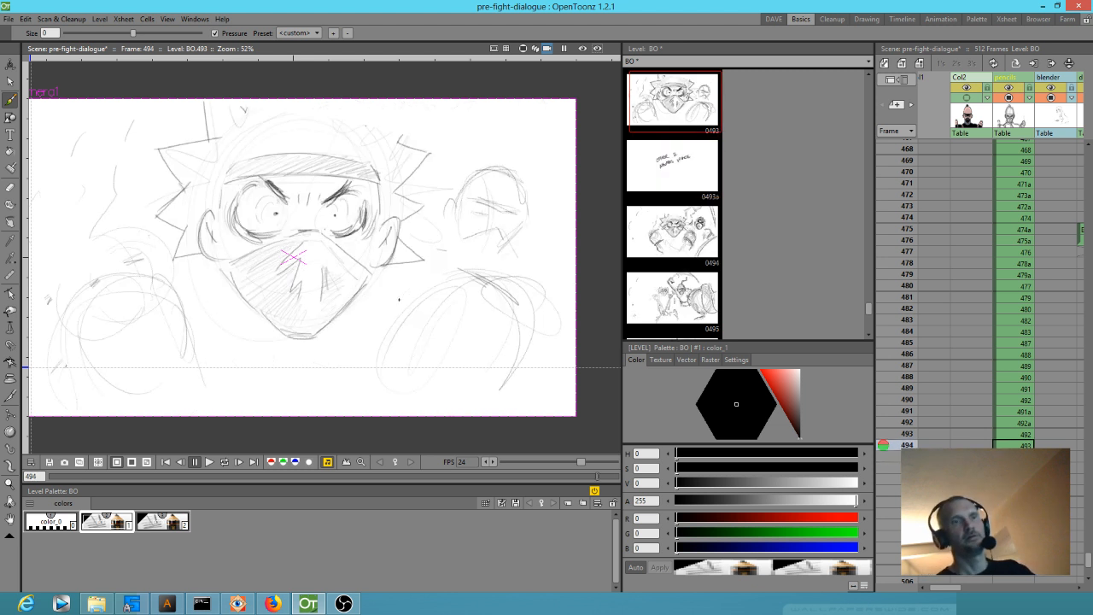
key("period")
key("period")
key("period")
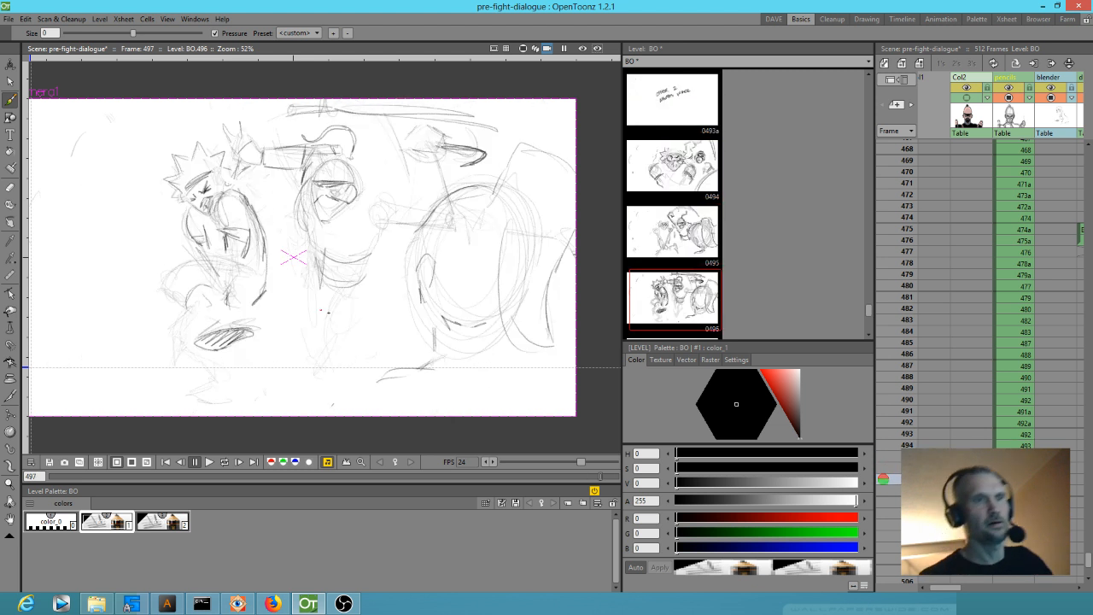
key("period")
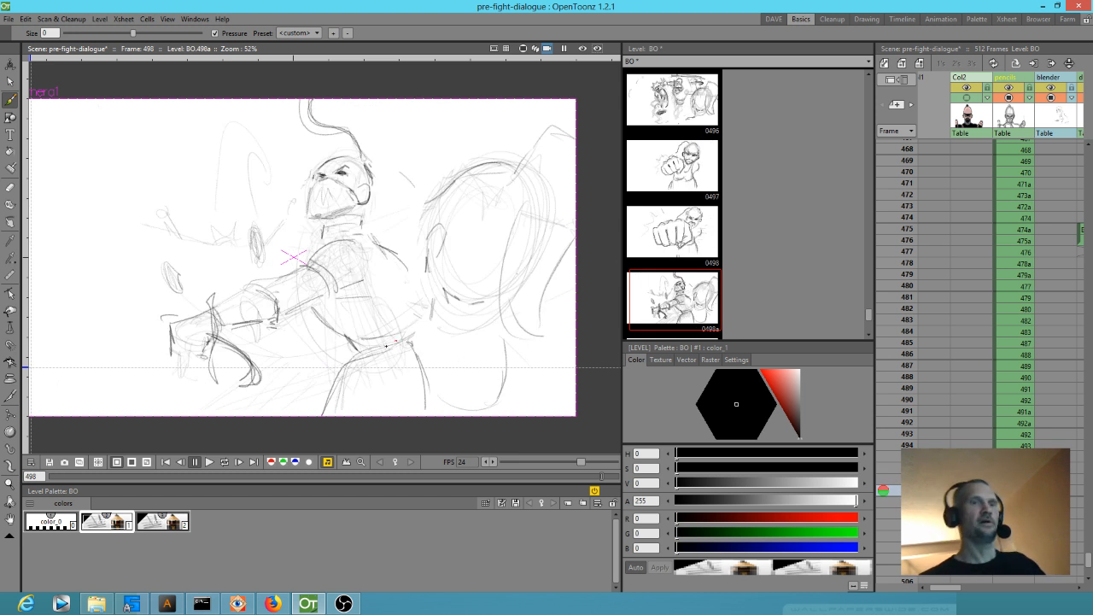
mouse_move(281, 404)
left_mouse_down()
mouse_move(299, 410)
mouse_move(314, 389)
left_mouse_up()
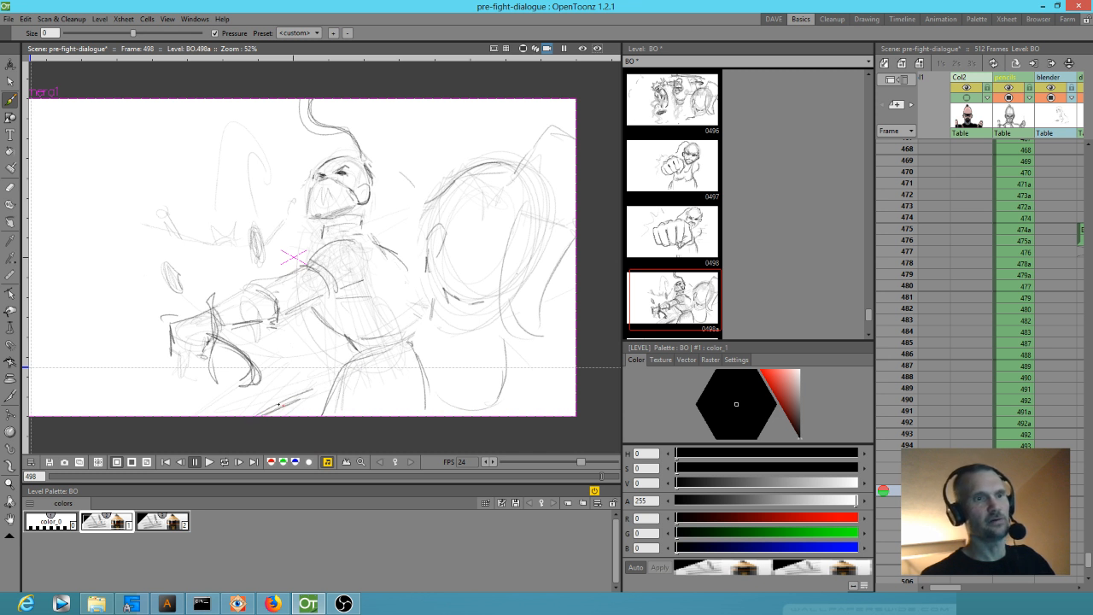
Step: Sketch the ponytailed character's bent leg and foot below the belt on frame 497
key("comma")
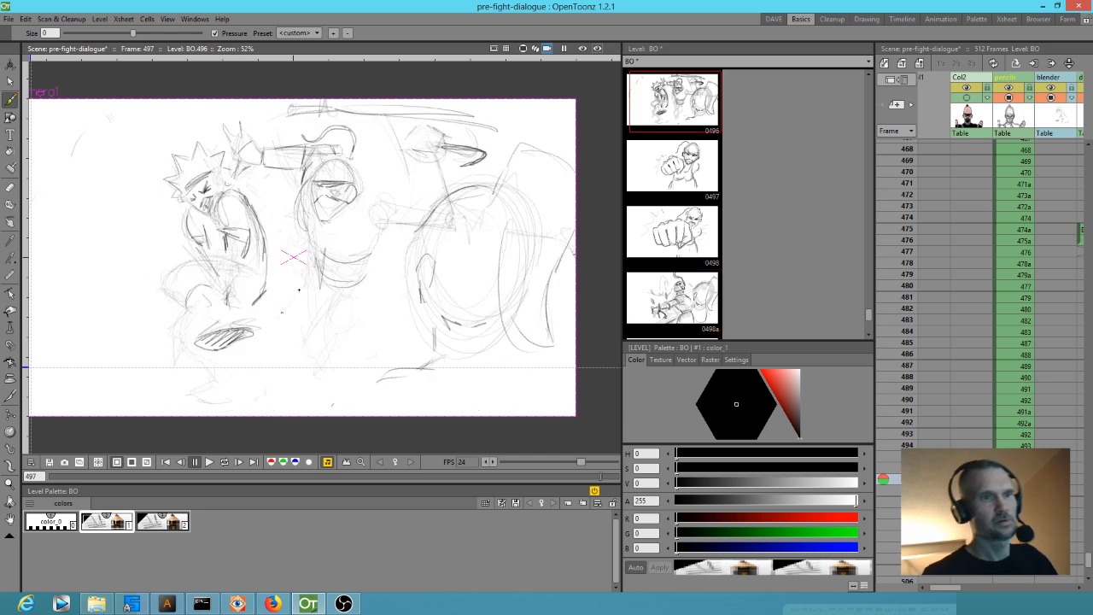
mouse_move(295, 279)
left_mouse_down()
mouse_move(268, 370)
mouse_move(306, 371)
mouse_move(324, 307)
mouse_move(326, 318)
mouse_move(292, 354)
mouse_move(285, 380)
left_mouse_up()
mouse_move(310, 332)
left_mouse_down()
mouse_move(285, 374)
mouse_move(304, 398)
left_mouse_up()
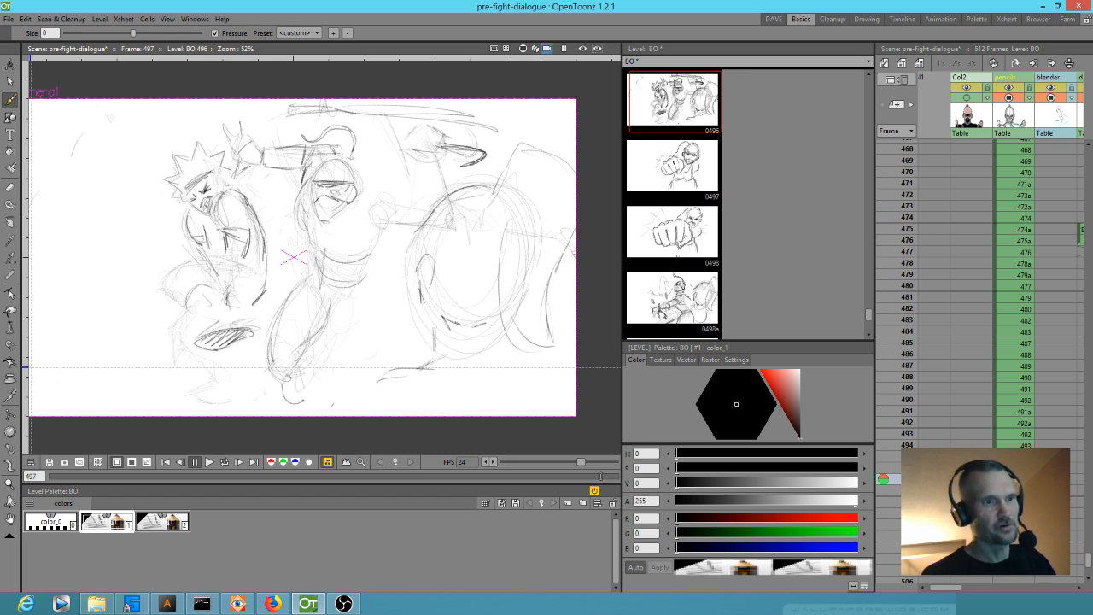
Step: Compare frames 495 to 498, and sketch the ponytailed character's leg lines below the waist on frame 496
key("comma")
key("period")
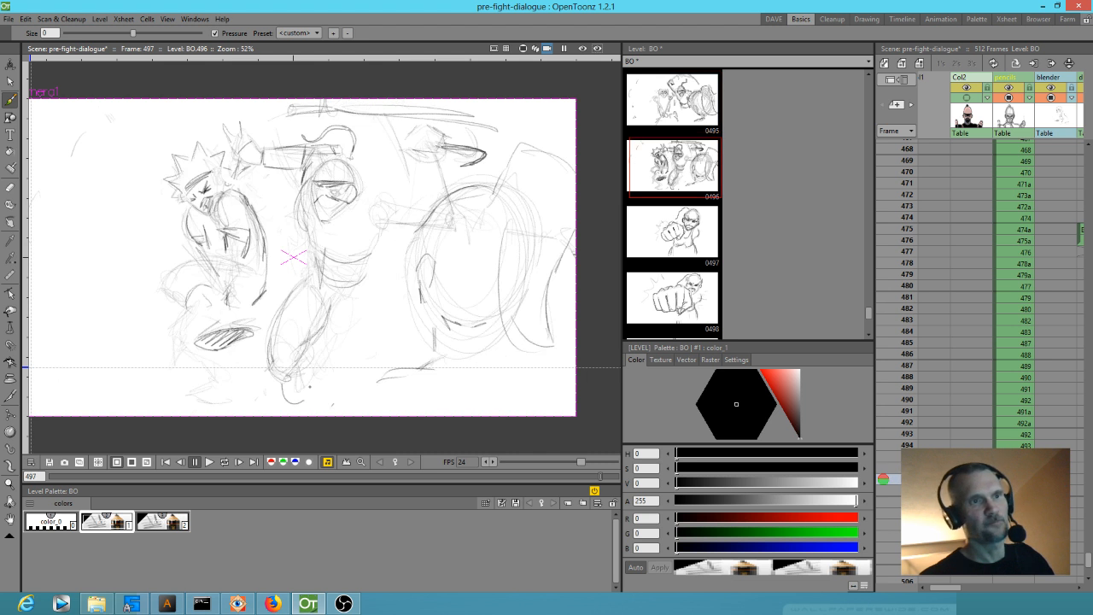
key("comma")
key("comma")
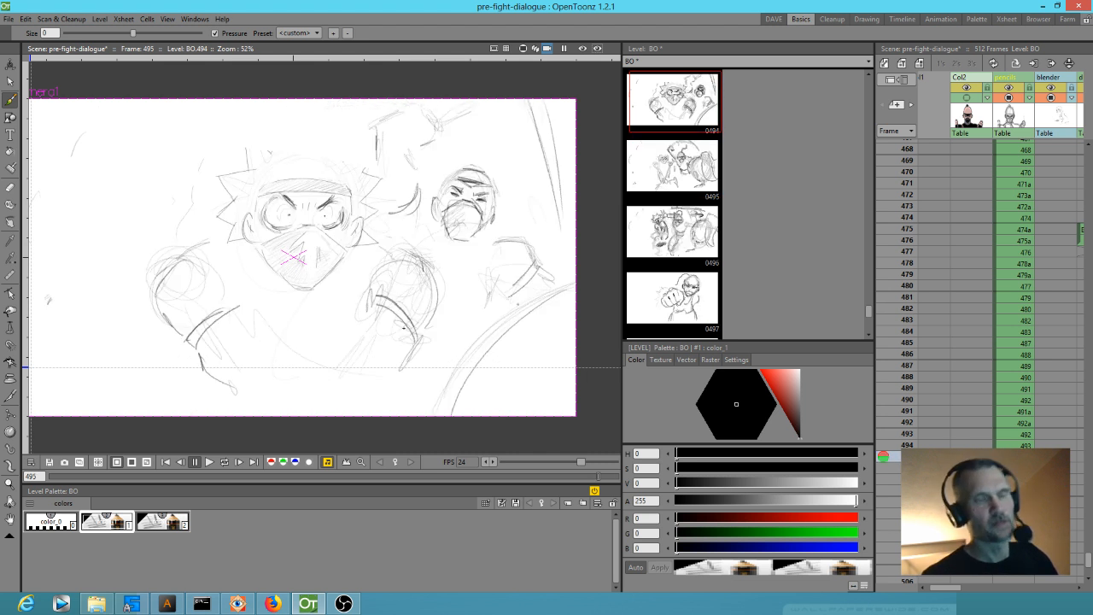
key("period")
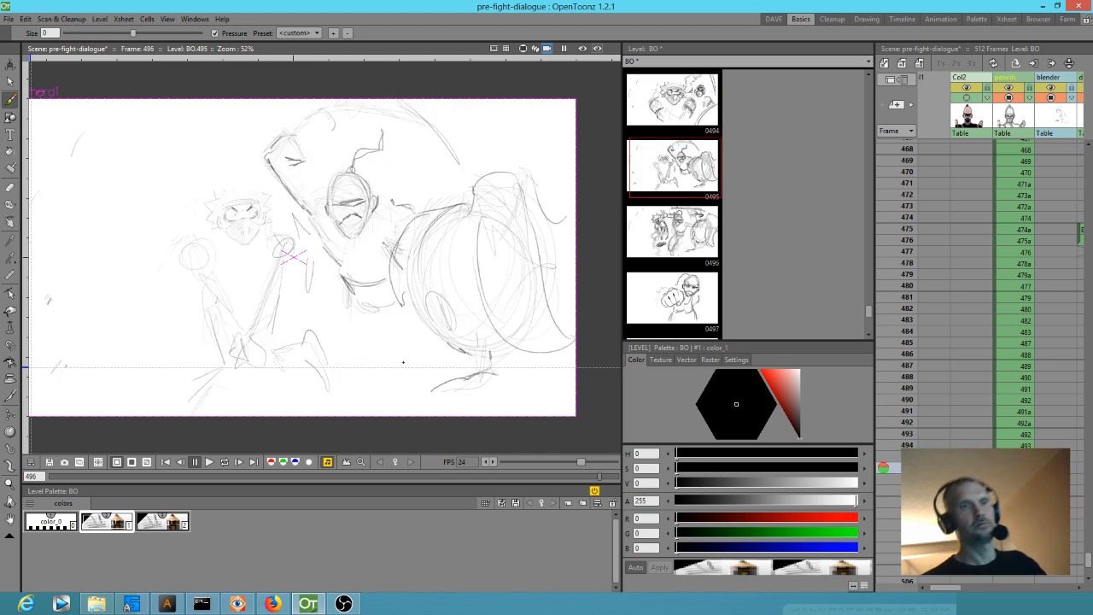
key("period")
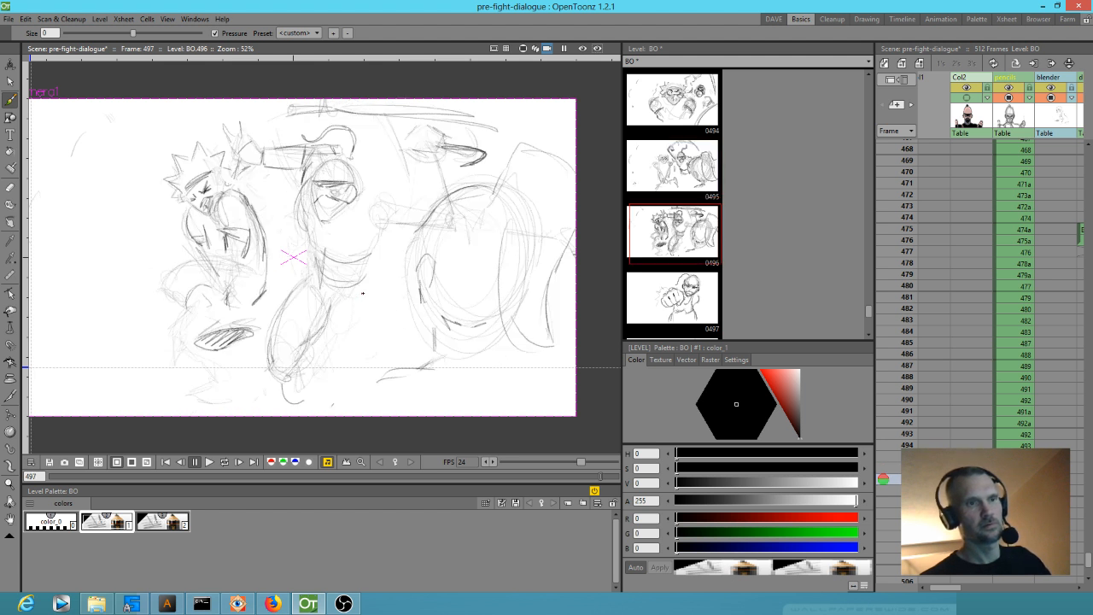
key("comma")
mouse_move(349, 351)
left_mouse_down()
mouse_move(345, 309)
mouse_move(361, 367)
mouse_move(357, 348)
mouse_move(400, 339)
mouse_move(385, 378)
left_mouse_up()
left_click_drag(396, 324, 386, 377)
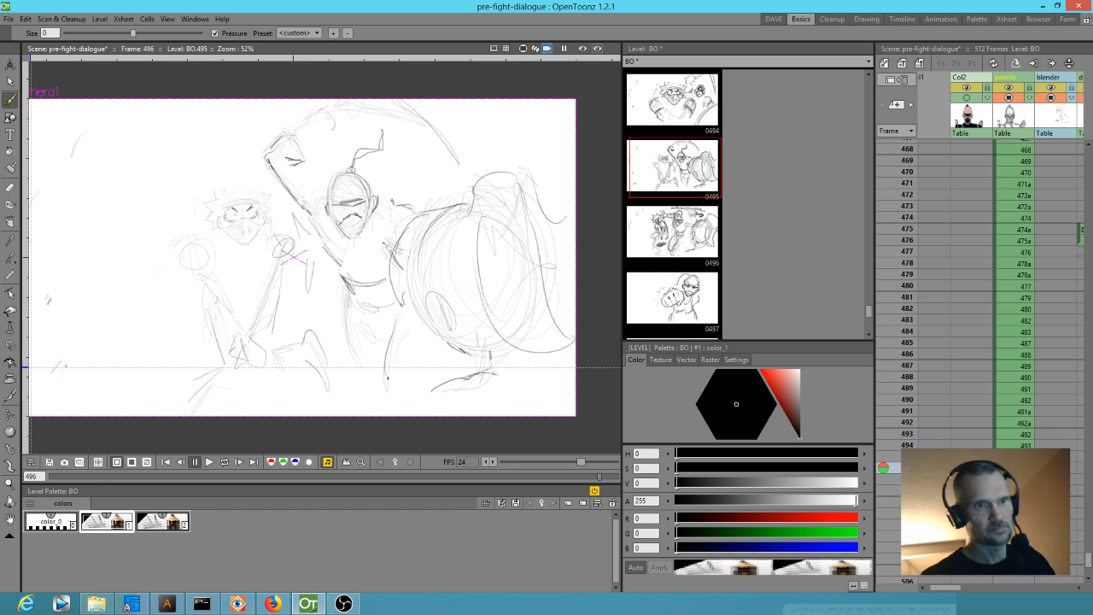
Step: Sketch the ponytailed character's other leg on frame 497 with its inner and outer contours, checking it against frame 496
key("comma")
key("period")
key("period")
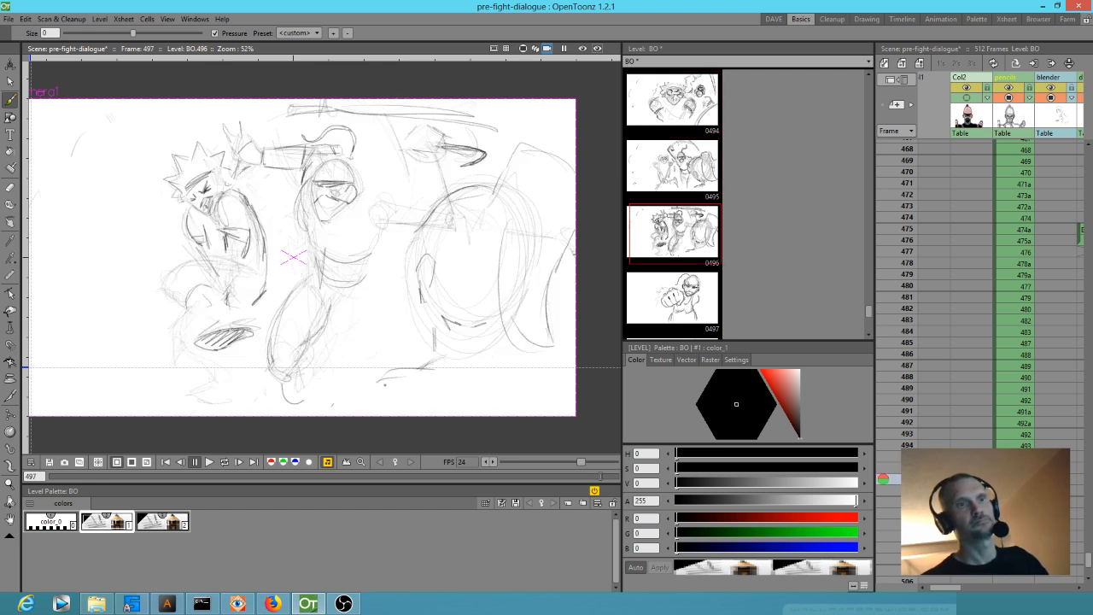
left_click_drag(387, 316, 383, 363)
mouse_move(345, 315)
left_mouse_down()
mouse_move(372, 363)
mouse_move(392, 350)
mouse_move(369, 277)
left_mouse_up()
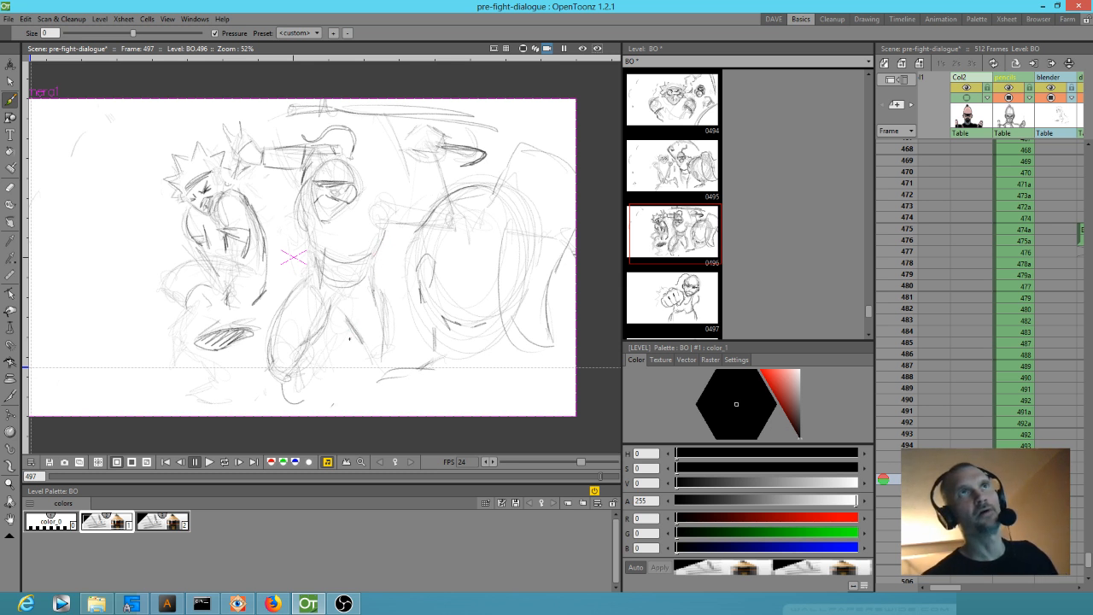
key("comma")
key("period")
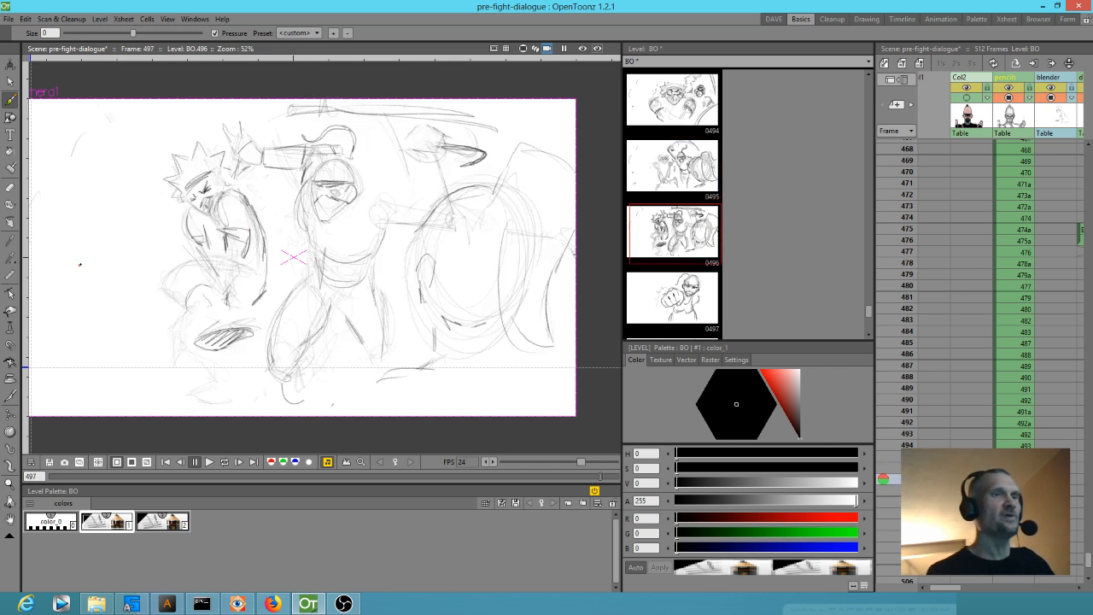
Step: Try a faint diagonal line beside the spiky-haired character on frame 497, and undo it
left_click_drag(161, 225, 145, 245)
key("ctrl+z")
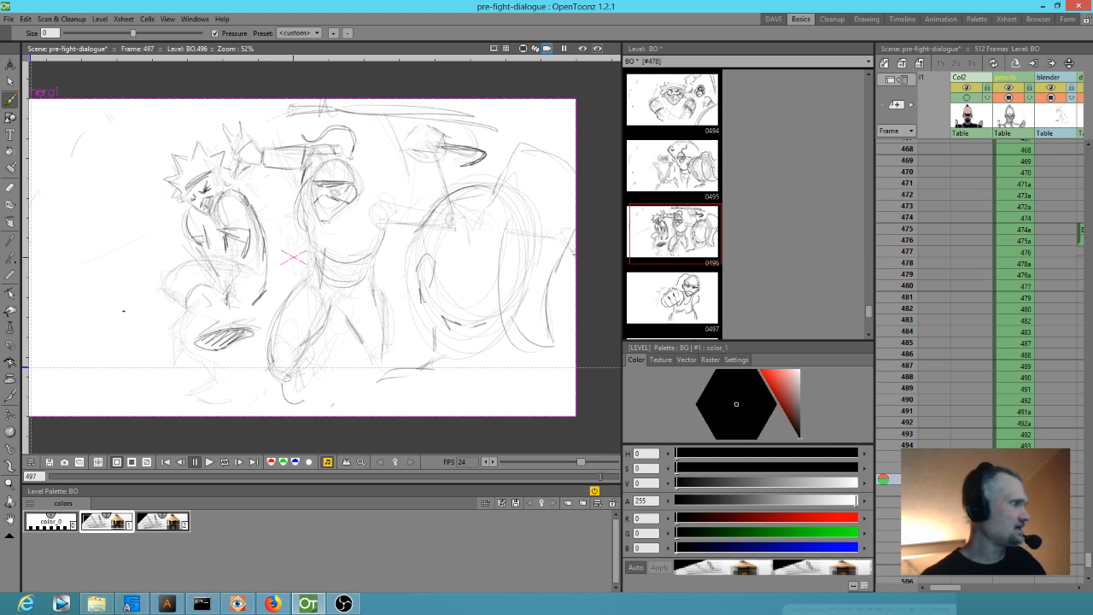
Step: Flip back and forth through the drawings on frames 495 to 498 to examine how the characters' poses and legs move
key("comma")
key("comma")
key("period")
key("period")
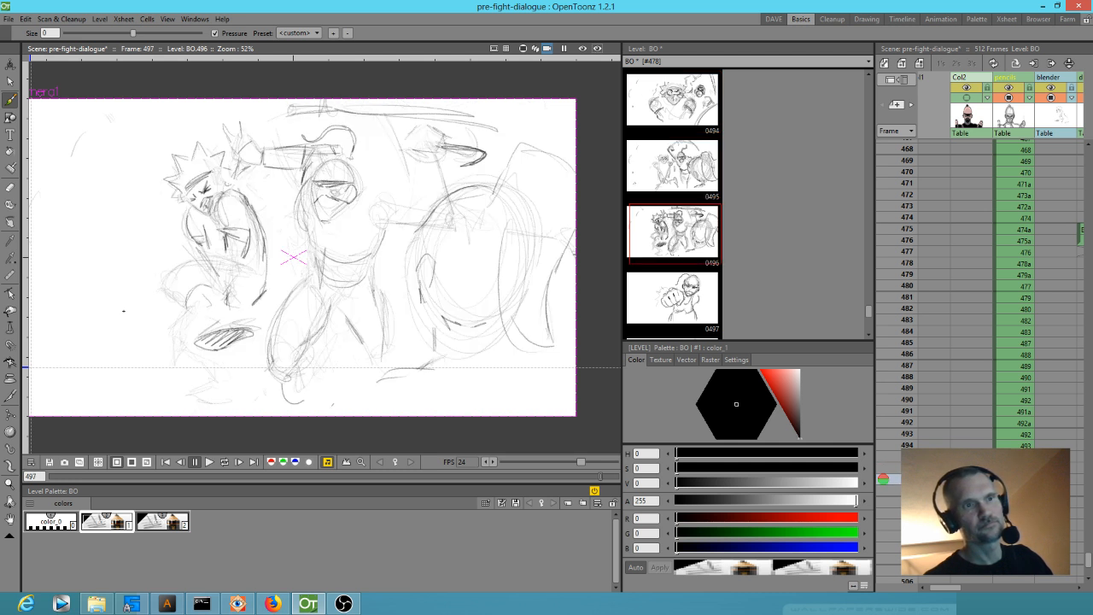
key("period")
key("comma")
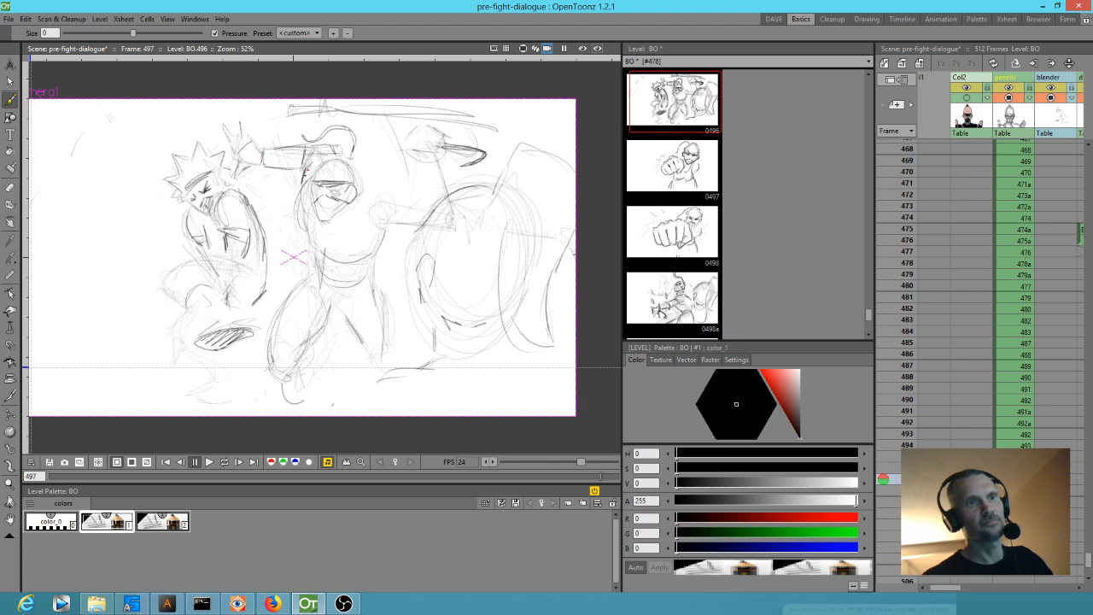
key("comma")
key("comma")
key("period")
key("period")
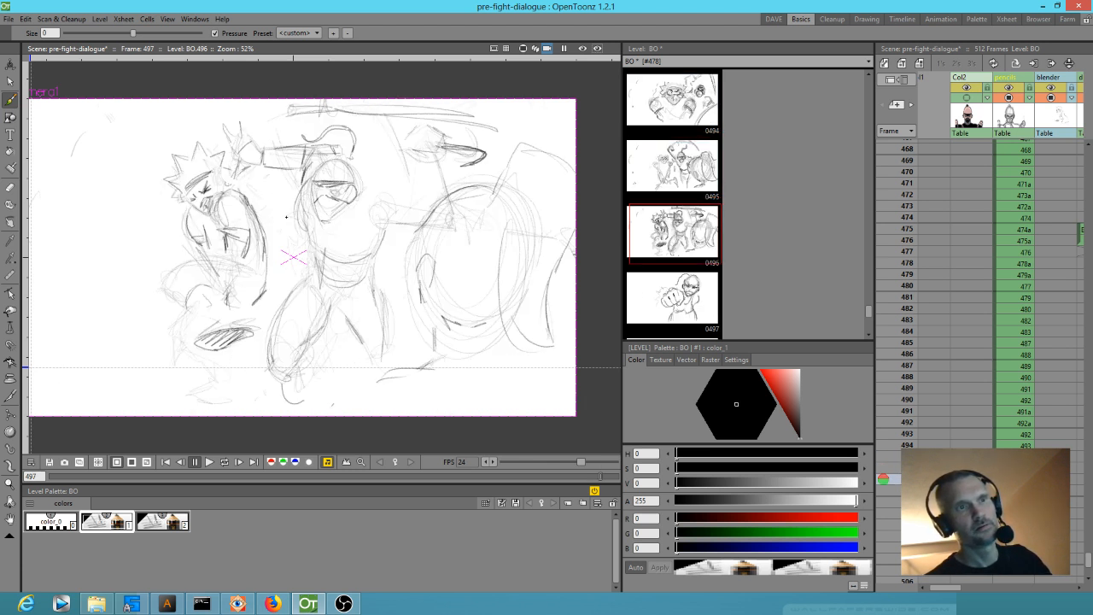
key("period")
key("comma")
key("comma")
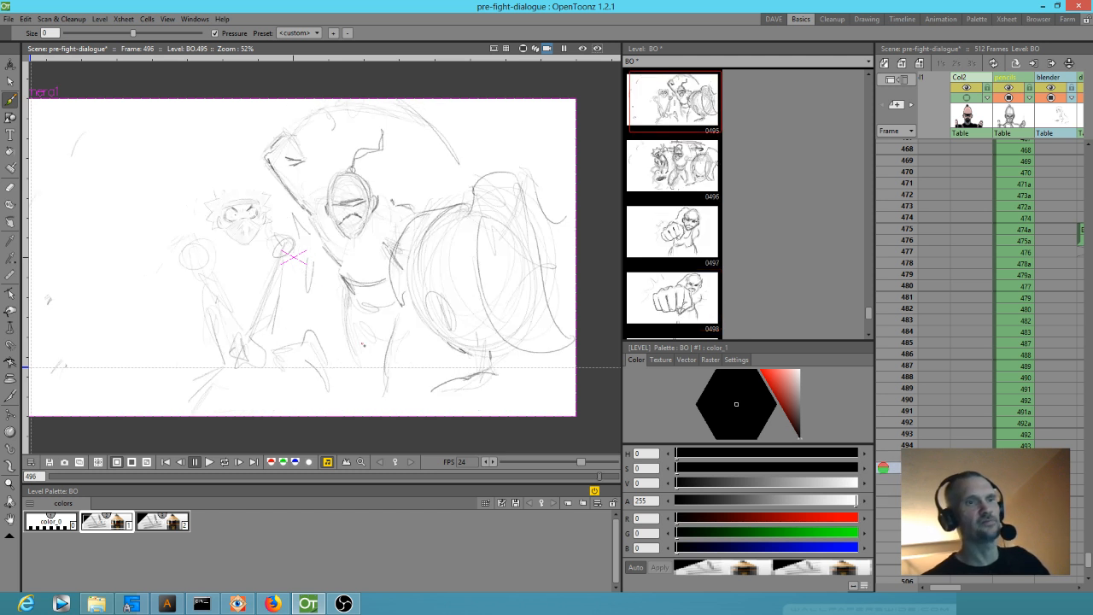
key("period")
key("period")
key("comma")
key("comma")
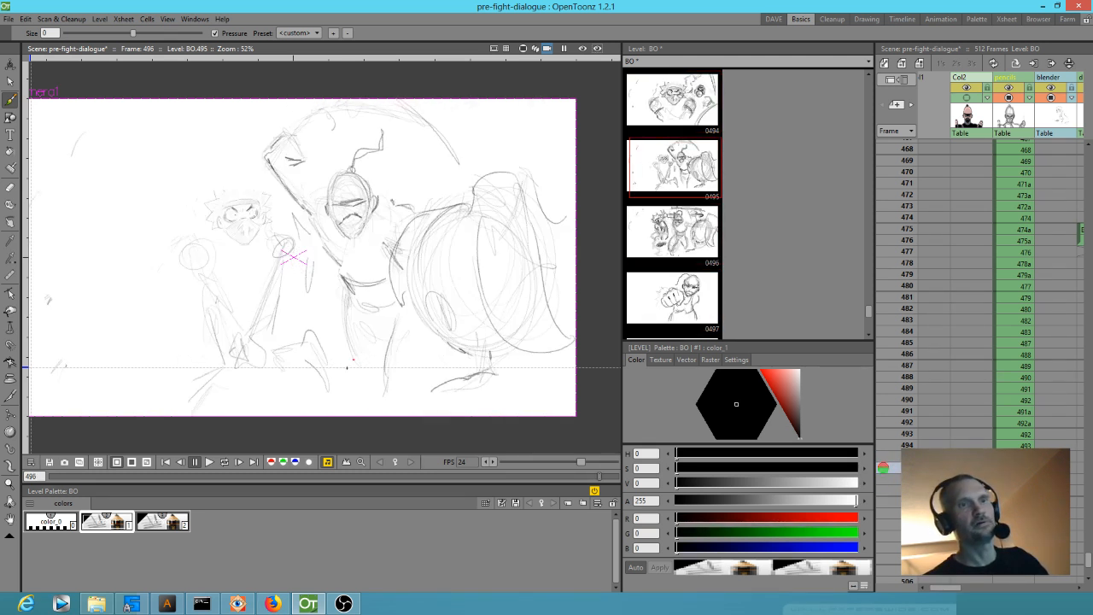